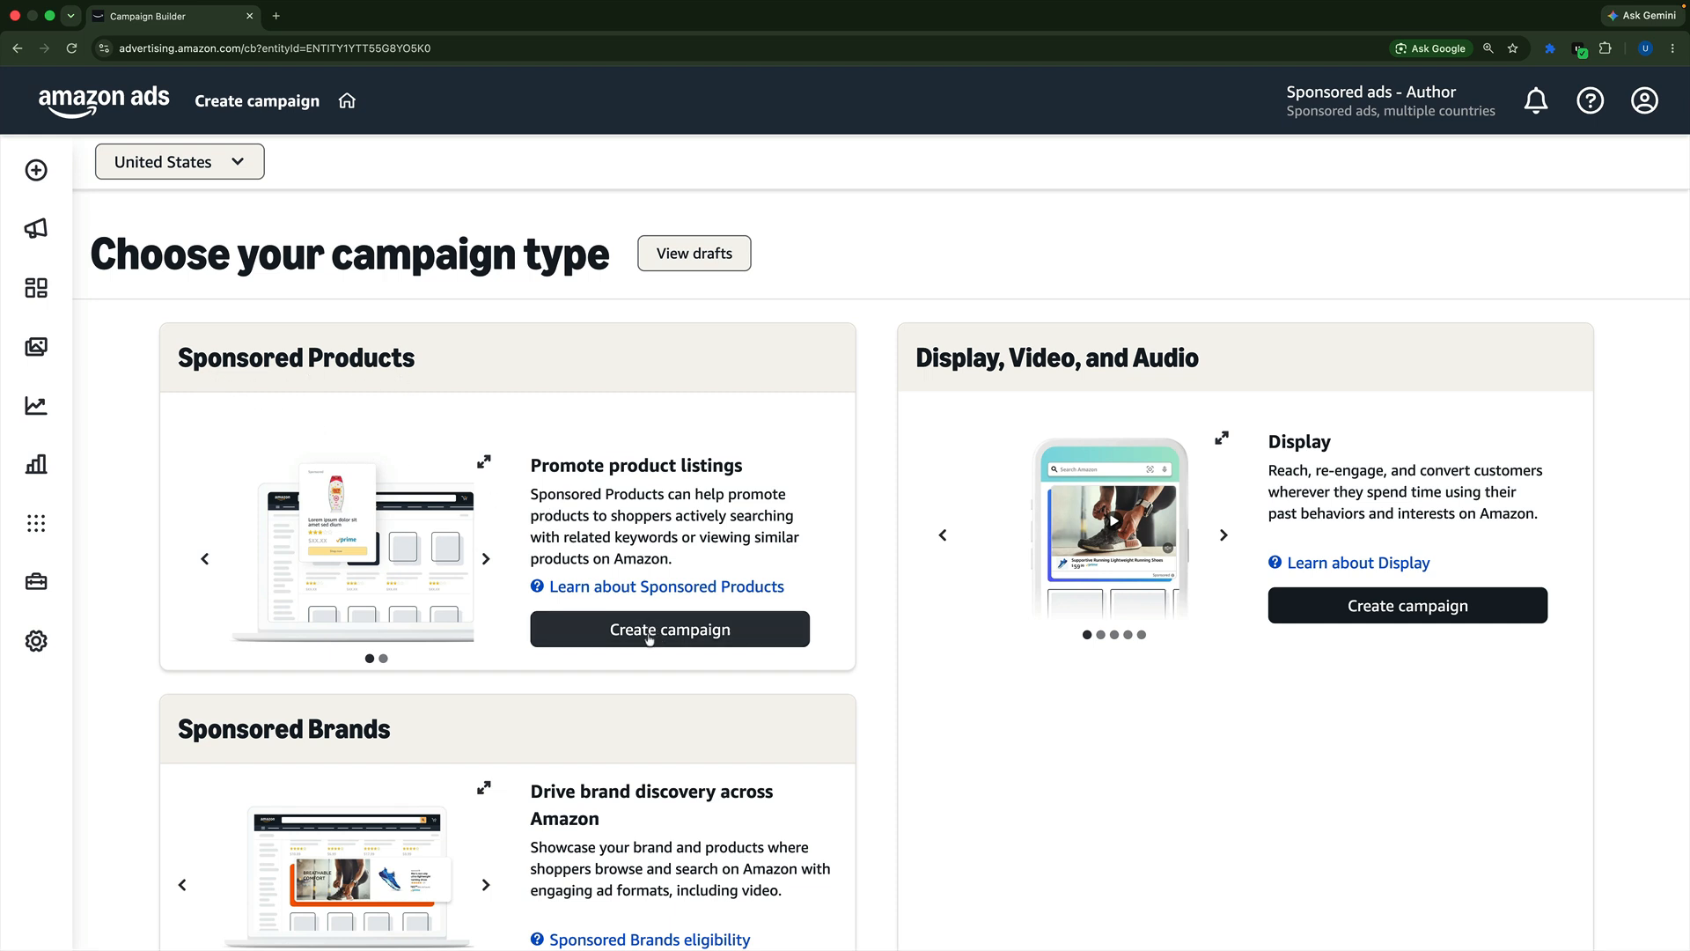
- Create a Sponsored Products campaign and set its ad format to Standard ad
click(680, 636)
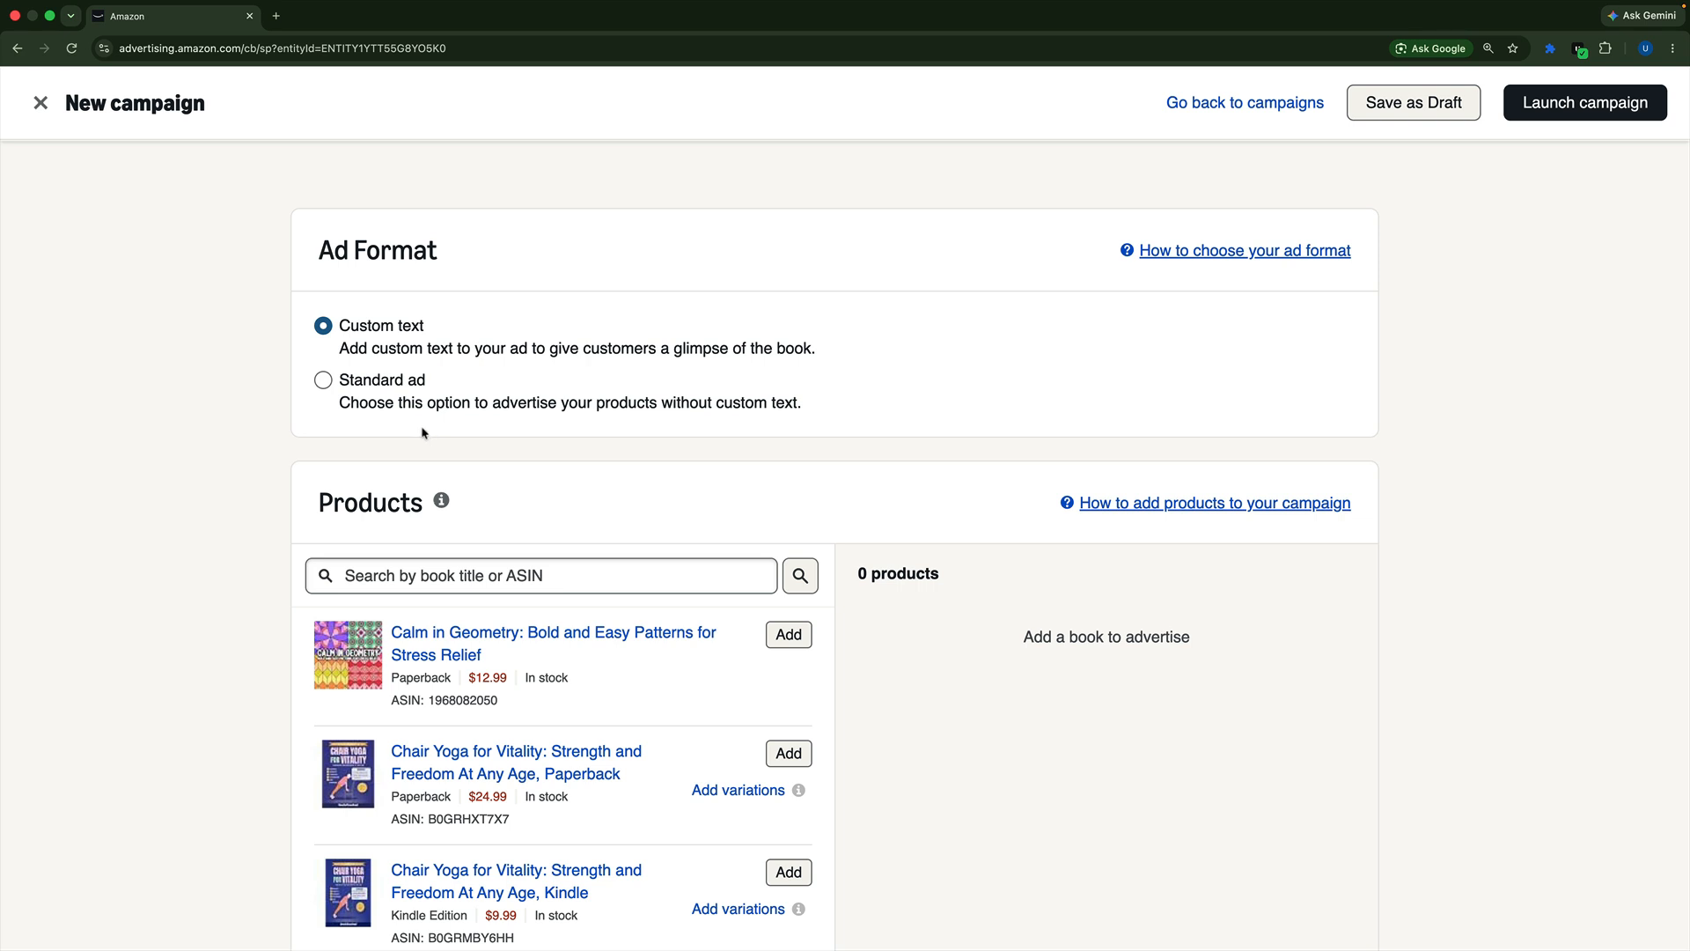
click(328, 394)
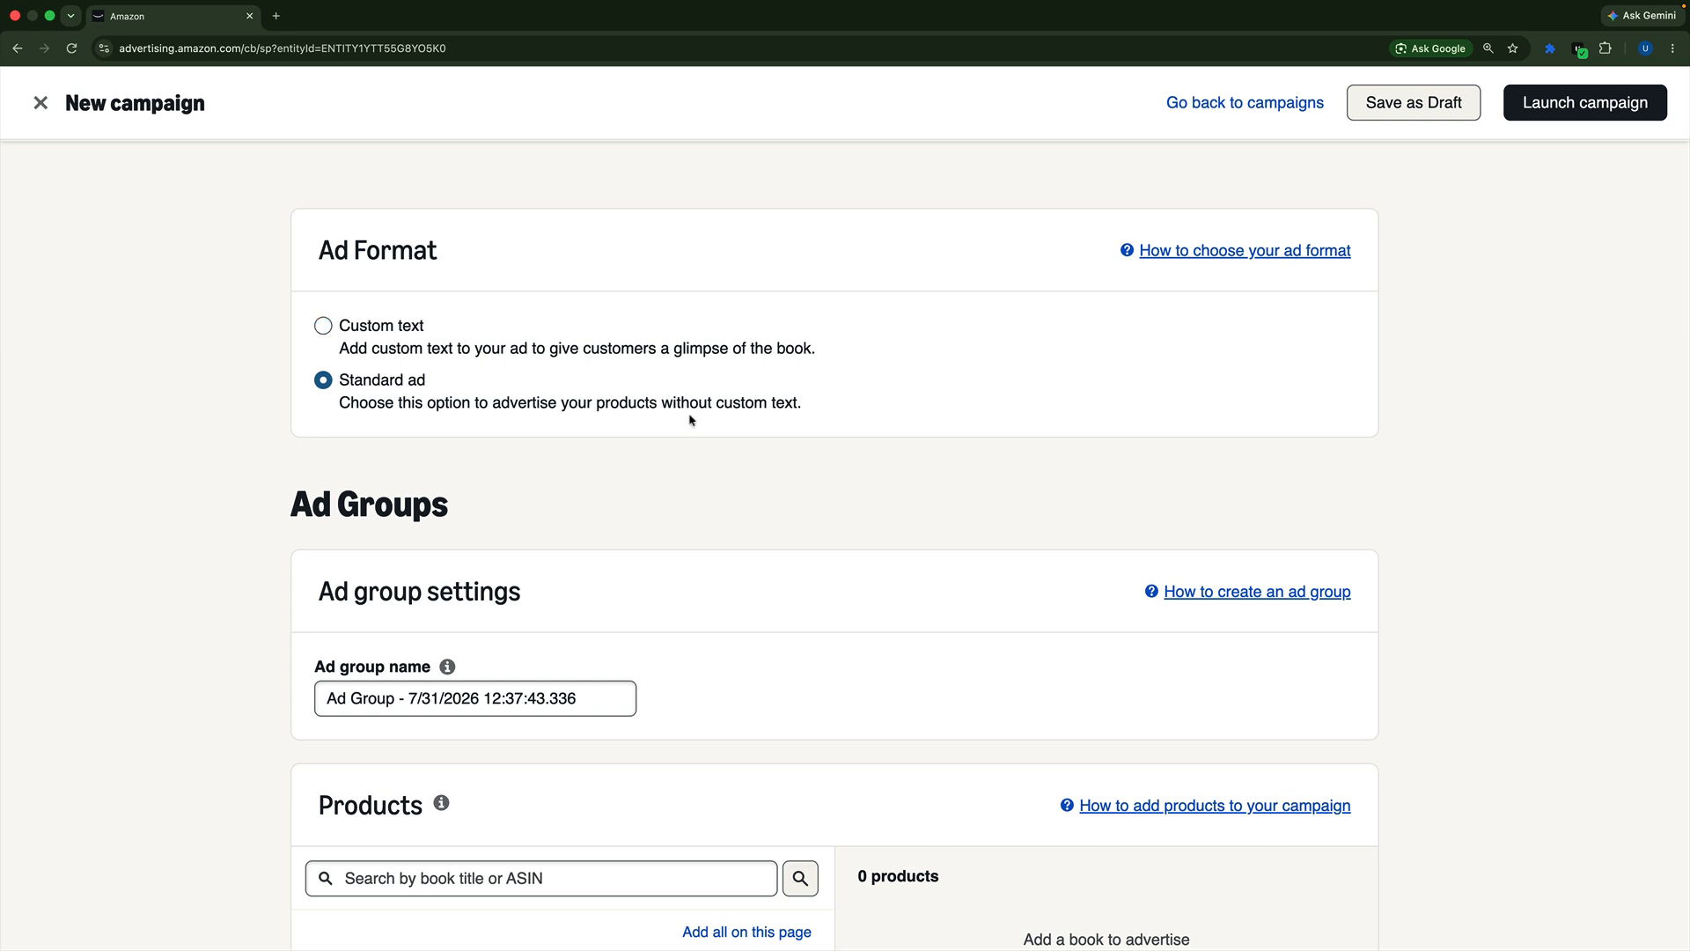
- Name the ad group "Keyword Targeting"
scroll(692, 419, down, 3)
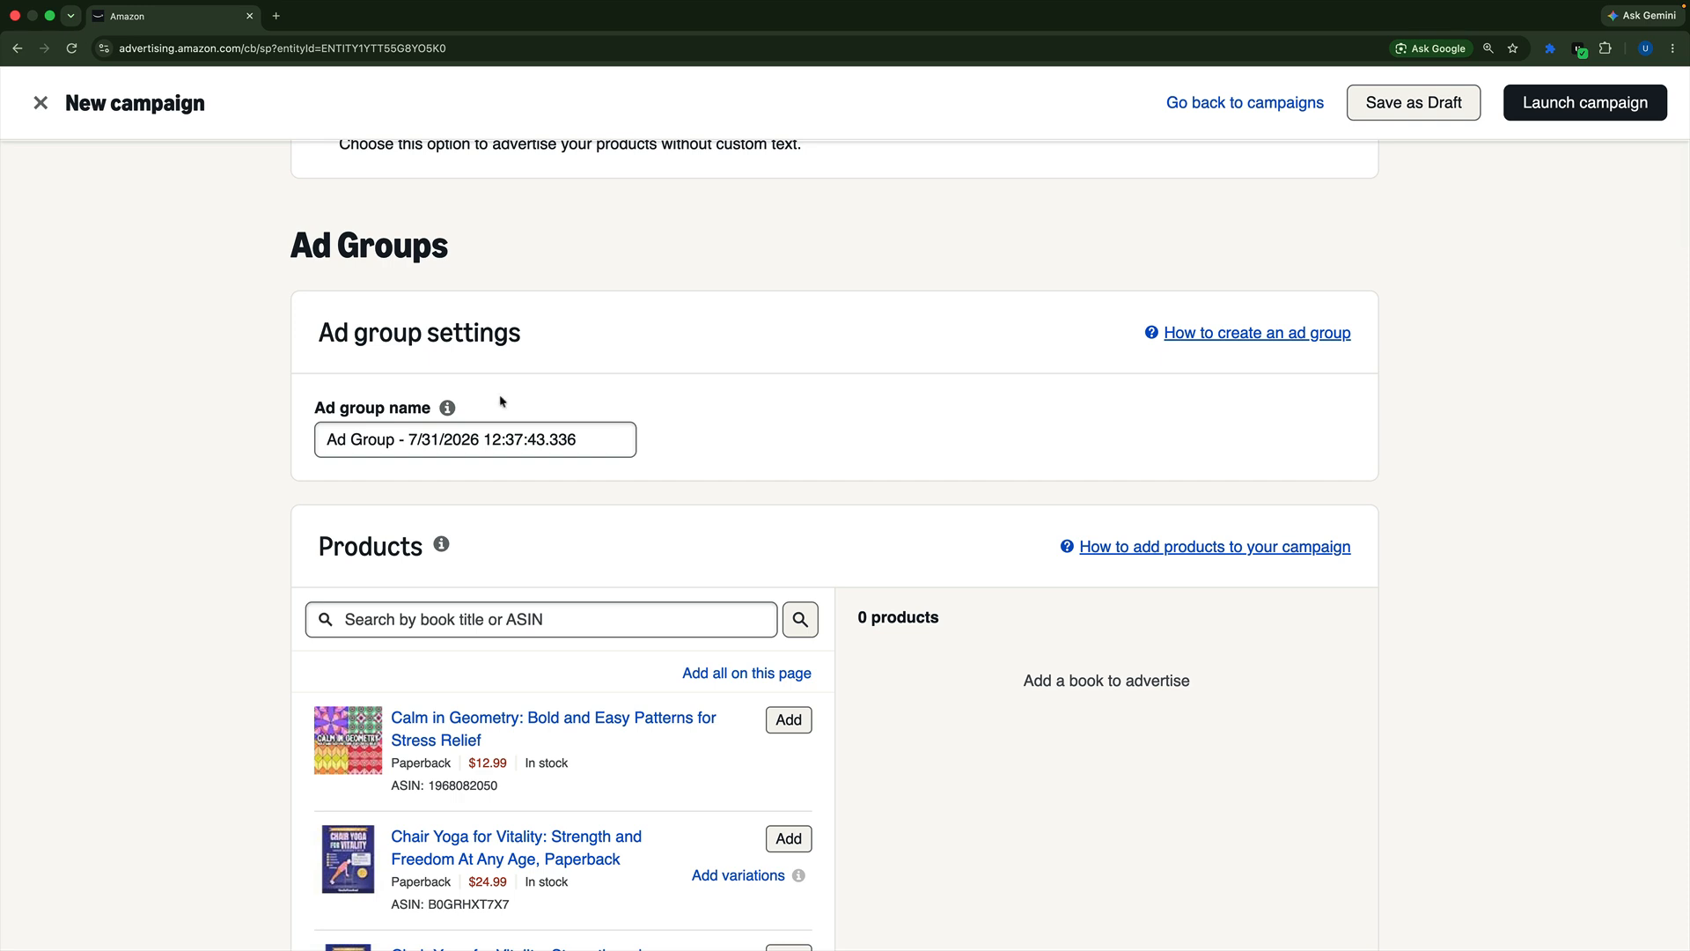
drag(585, 440, 352, 431)
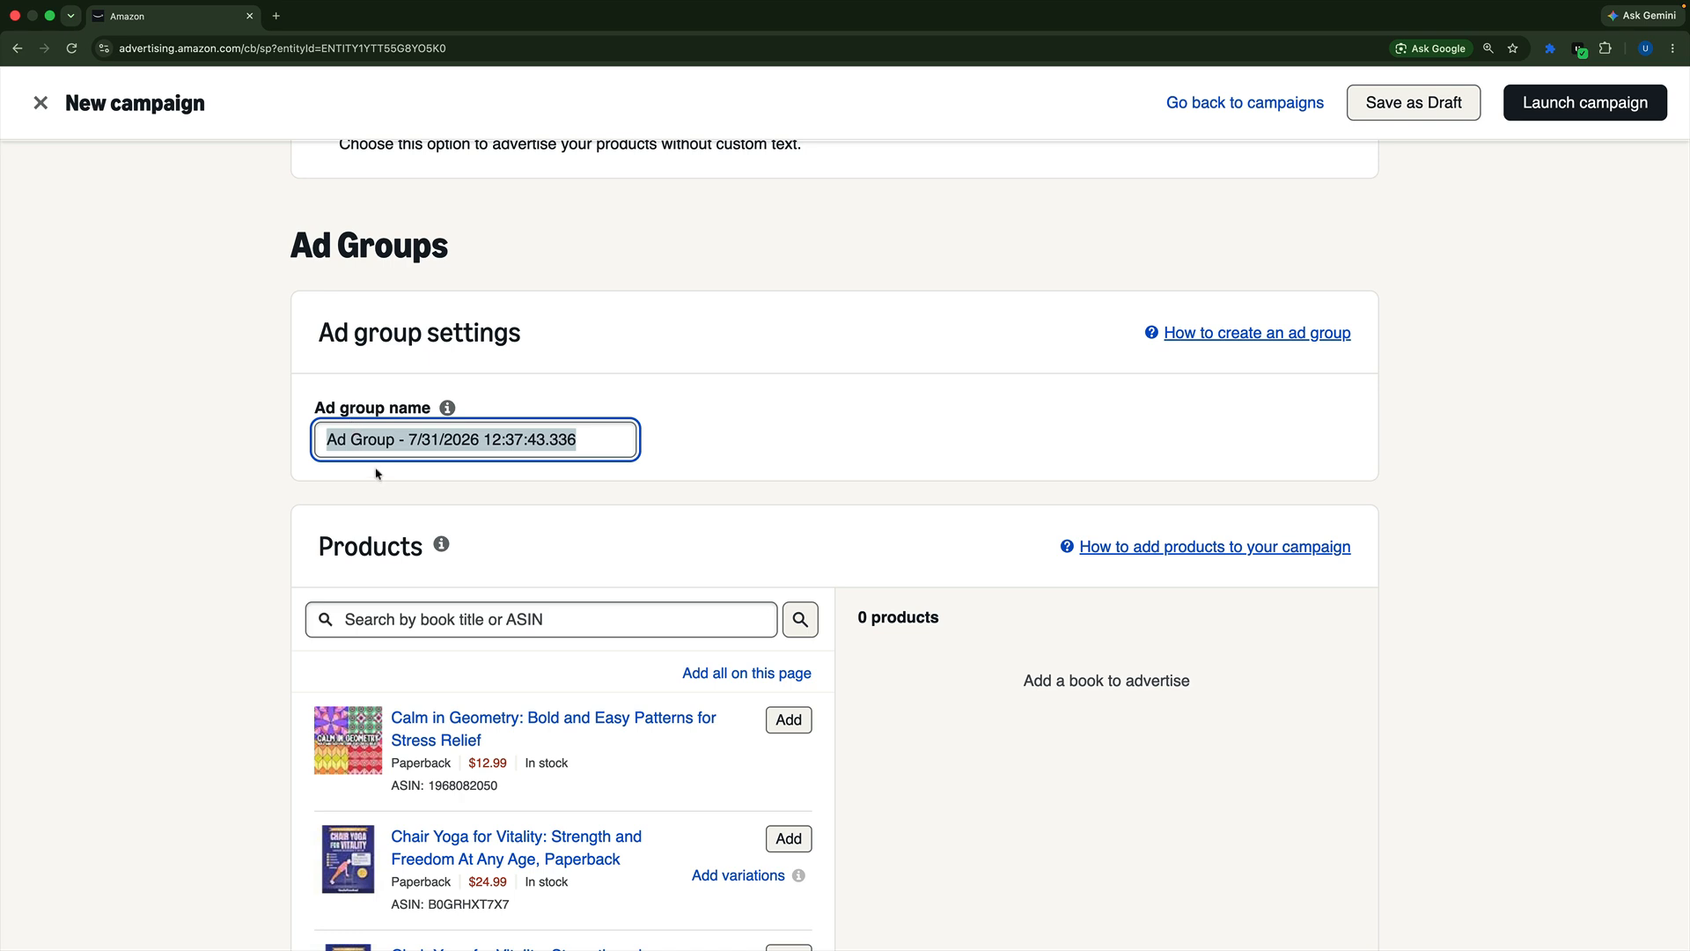
text(Key)
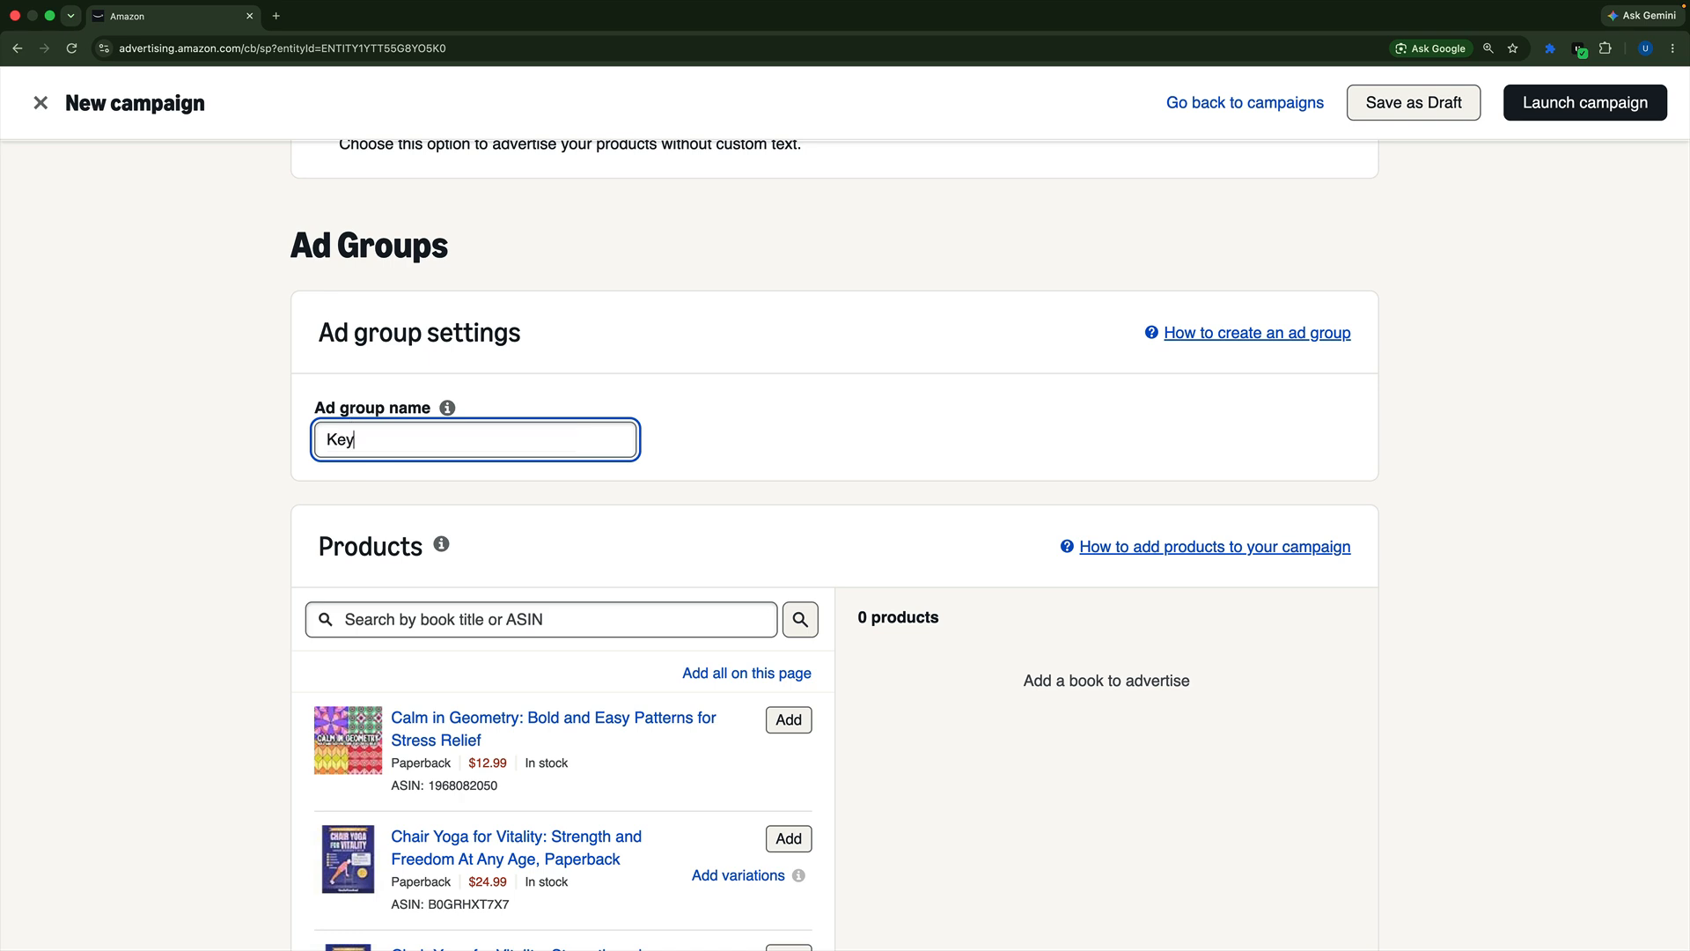
text(word Targeting)
click(267, 466)
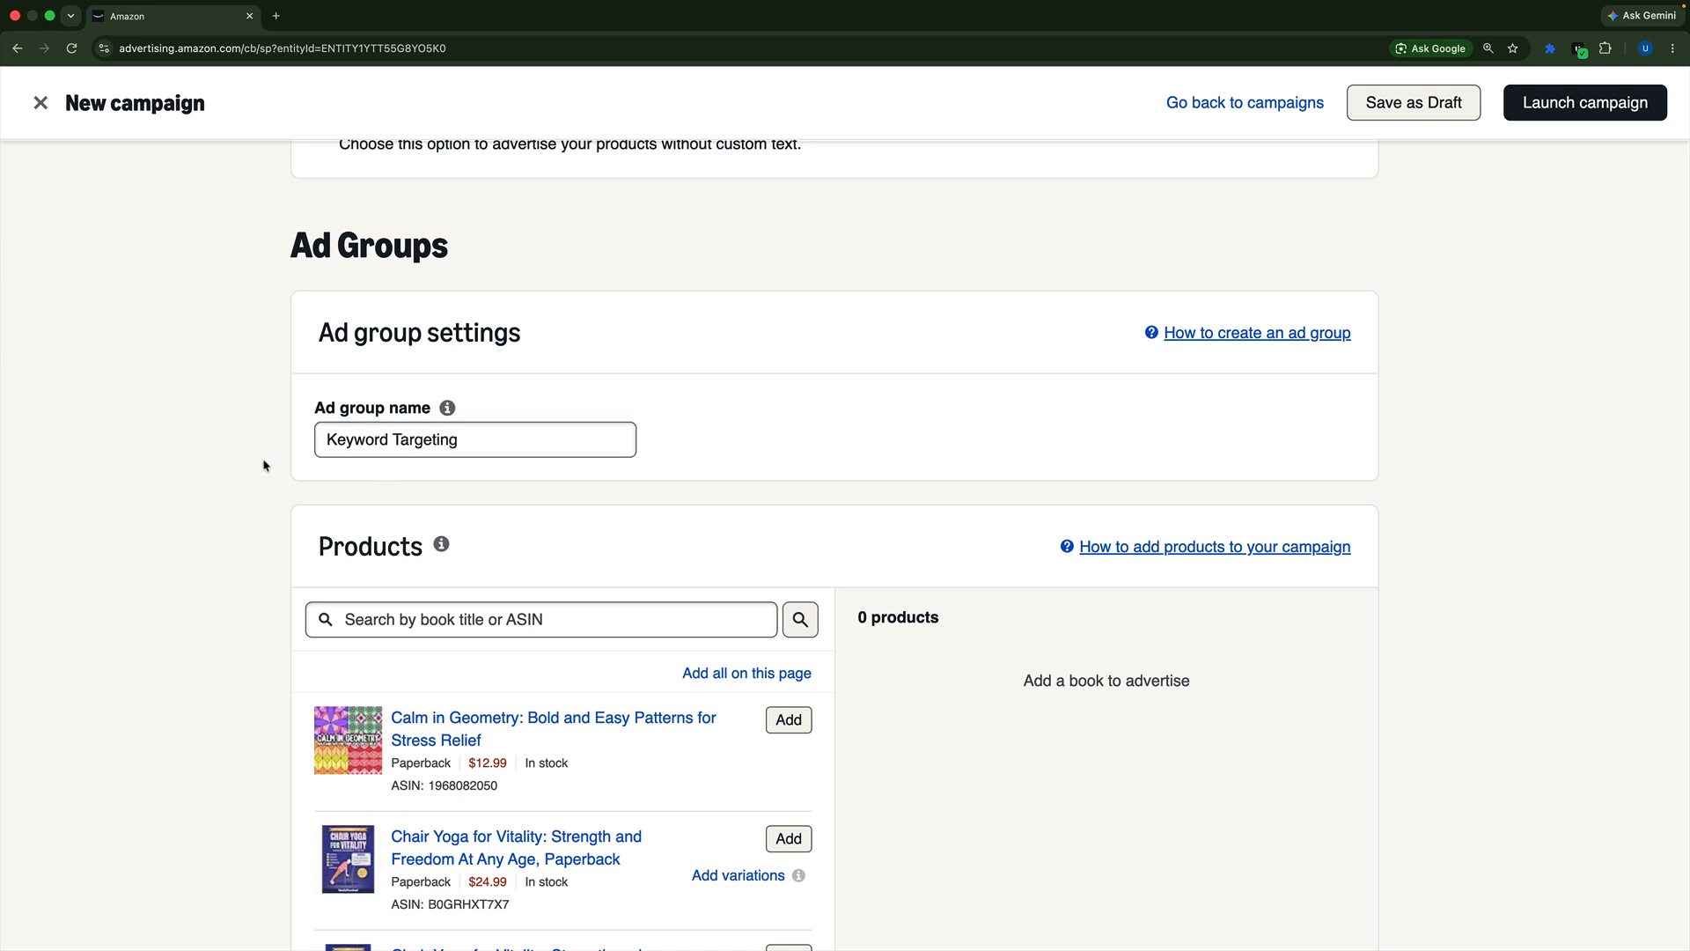
- Add the paperback and Kindle editions of "No-Gym Strength Training for Over 50s" as the products to advertise
scroll(234, 479, down, 5)
scroll(434, 517, down, 10)
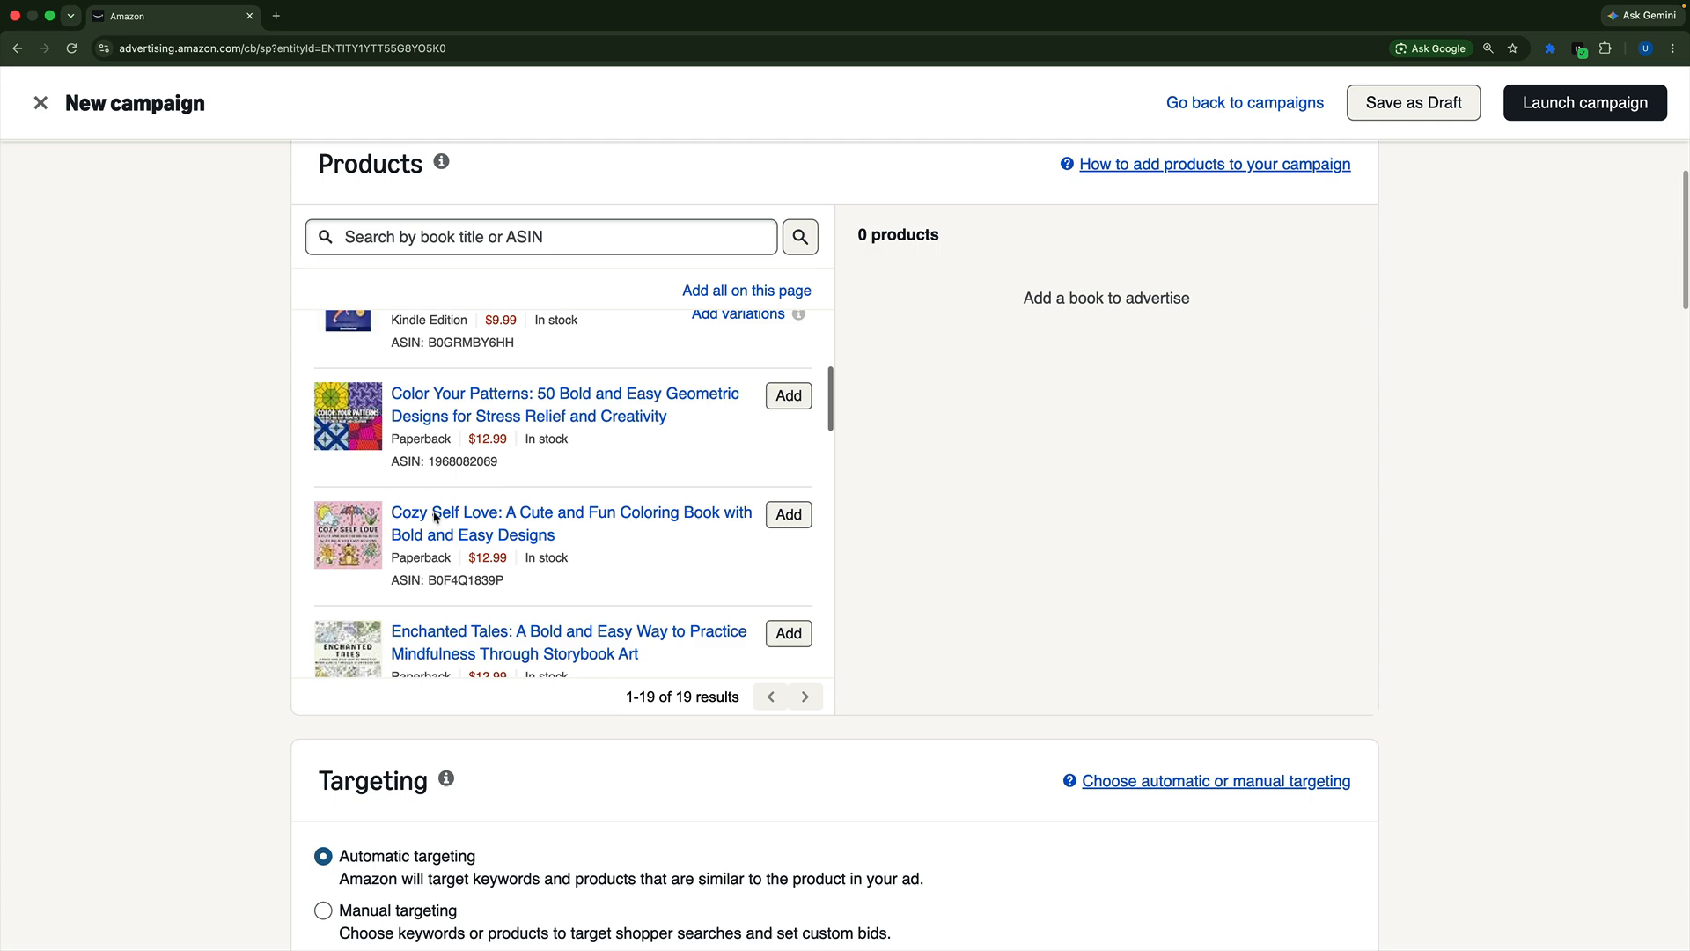
scroll(434, 517, down, 2)
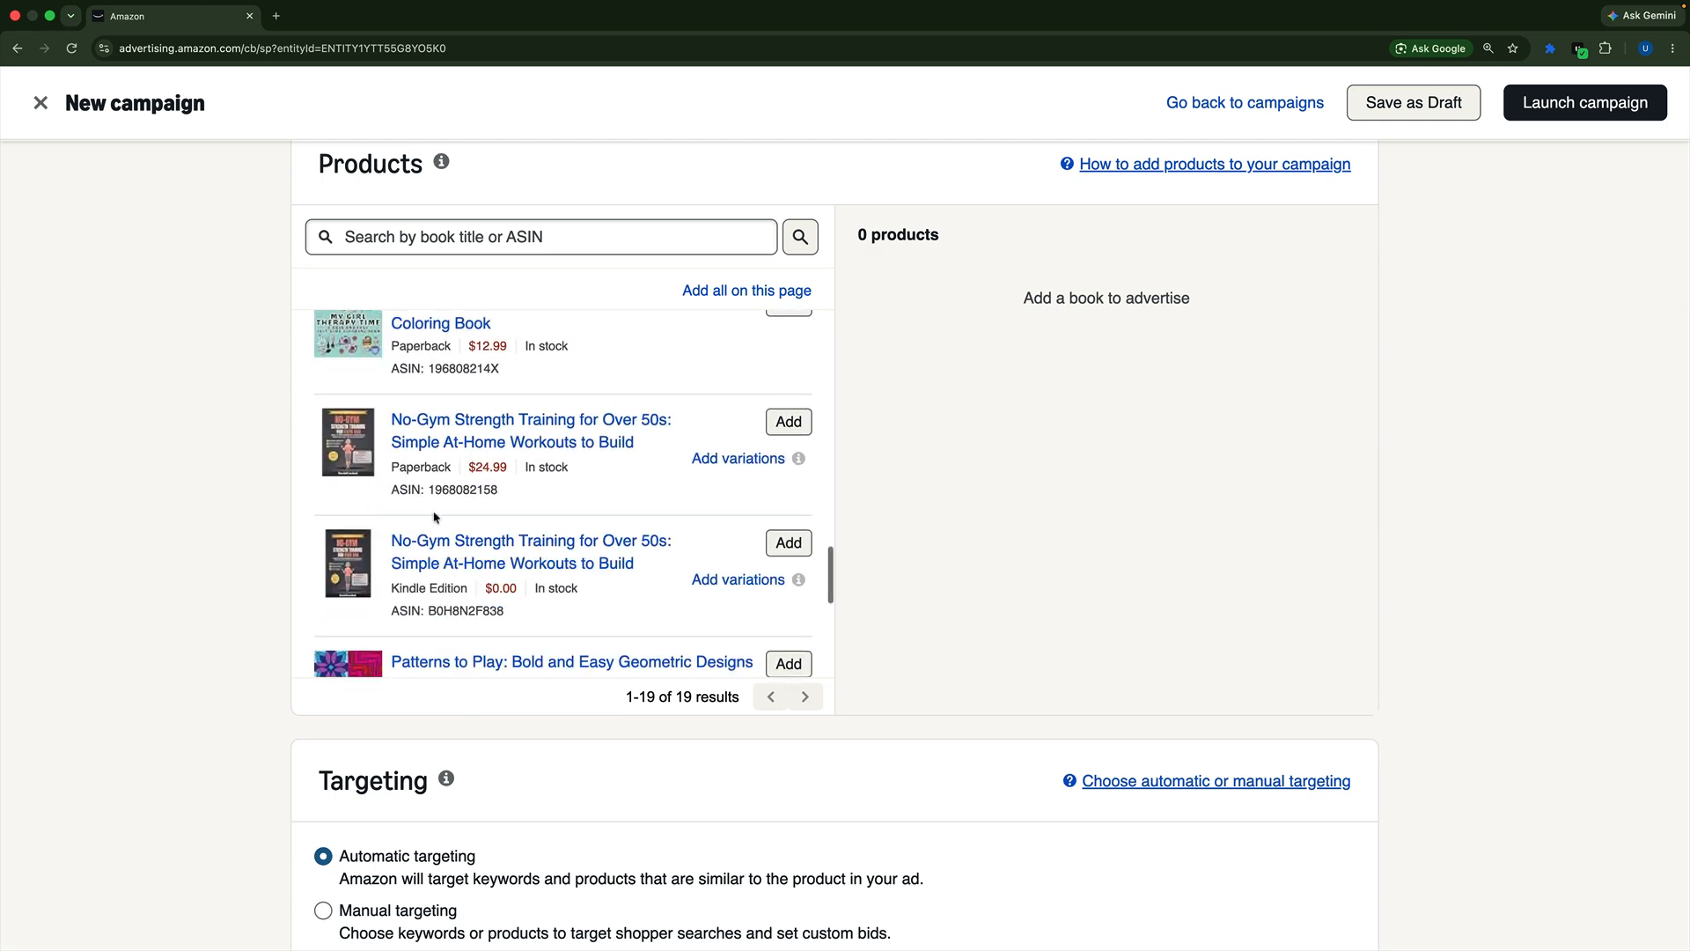
click(789, 417)
click(789, 538)
scroll(960, 431, down, 1)
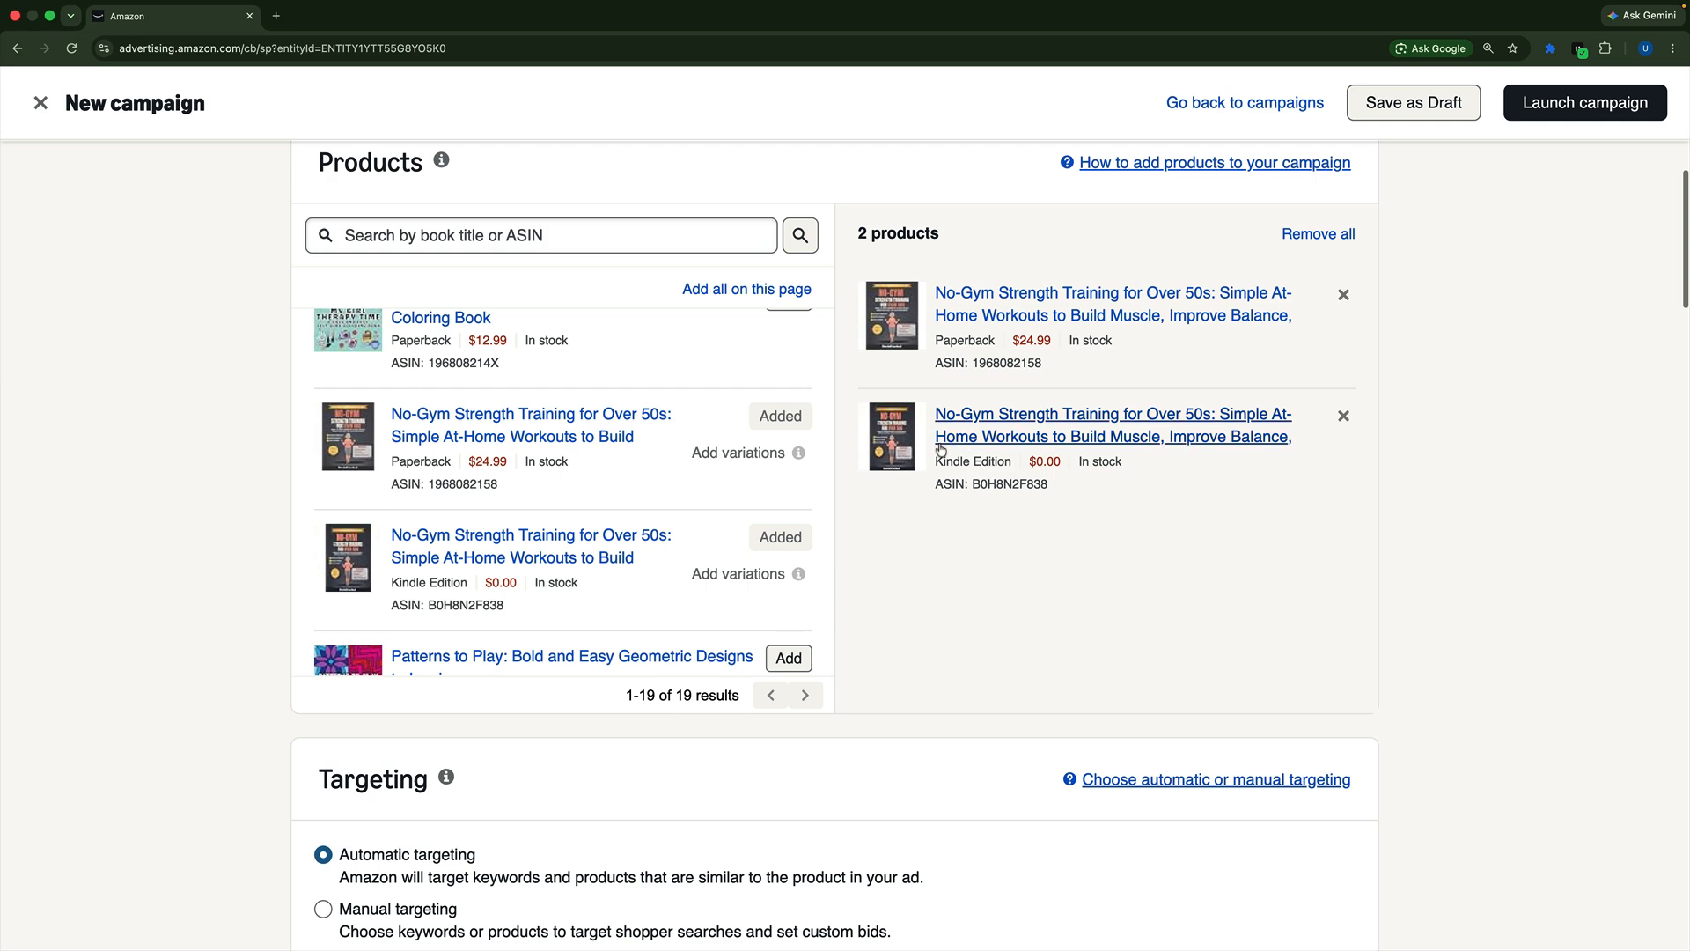
scroll(929, 382, up, 1)
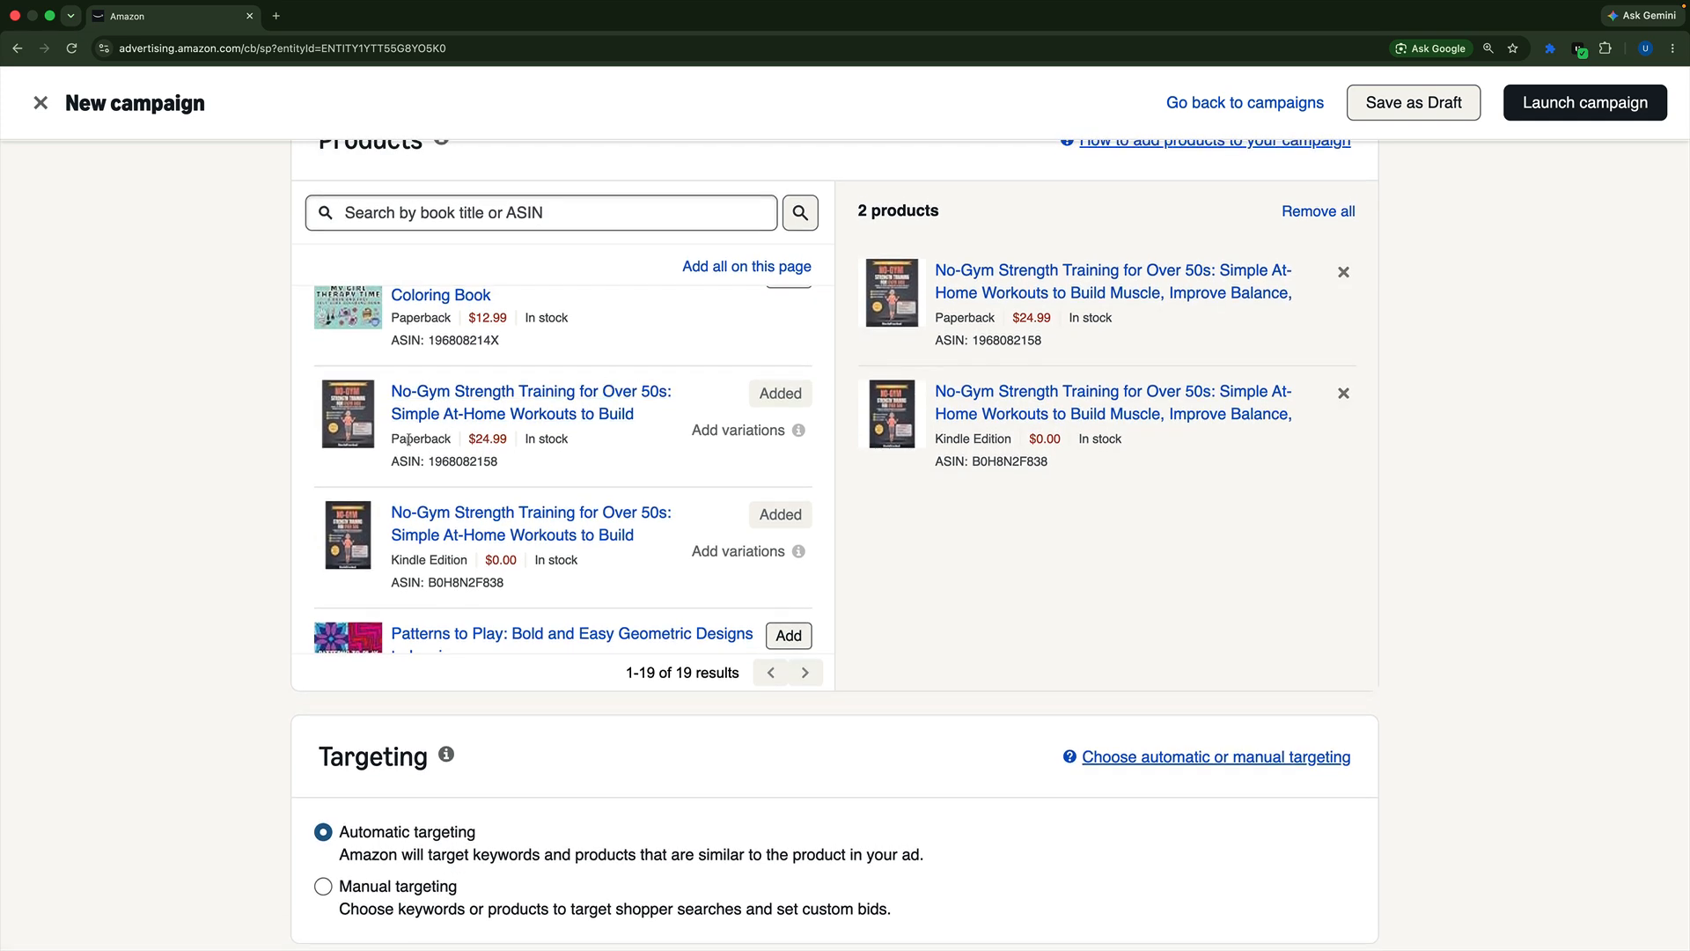
- Switch the campaign's targeting from automatic to manual targeting
scroll(227, 490, down, 5)
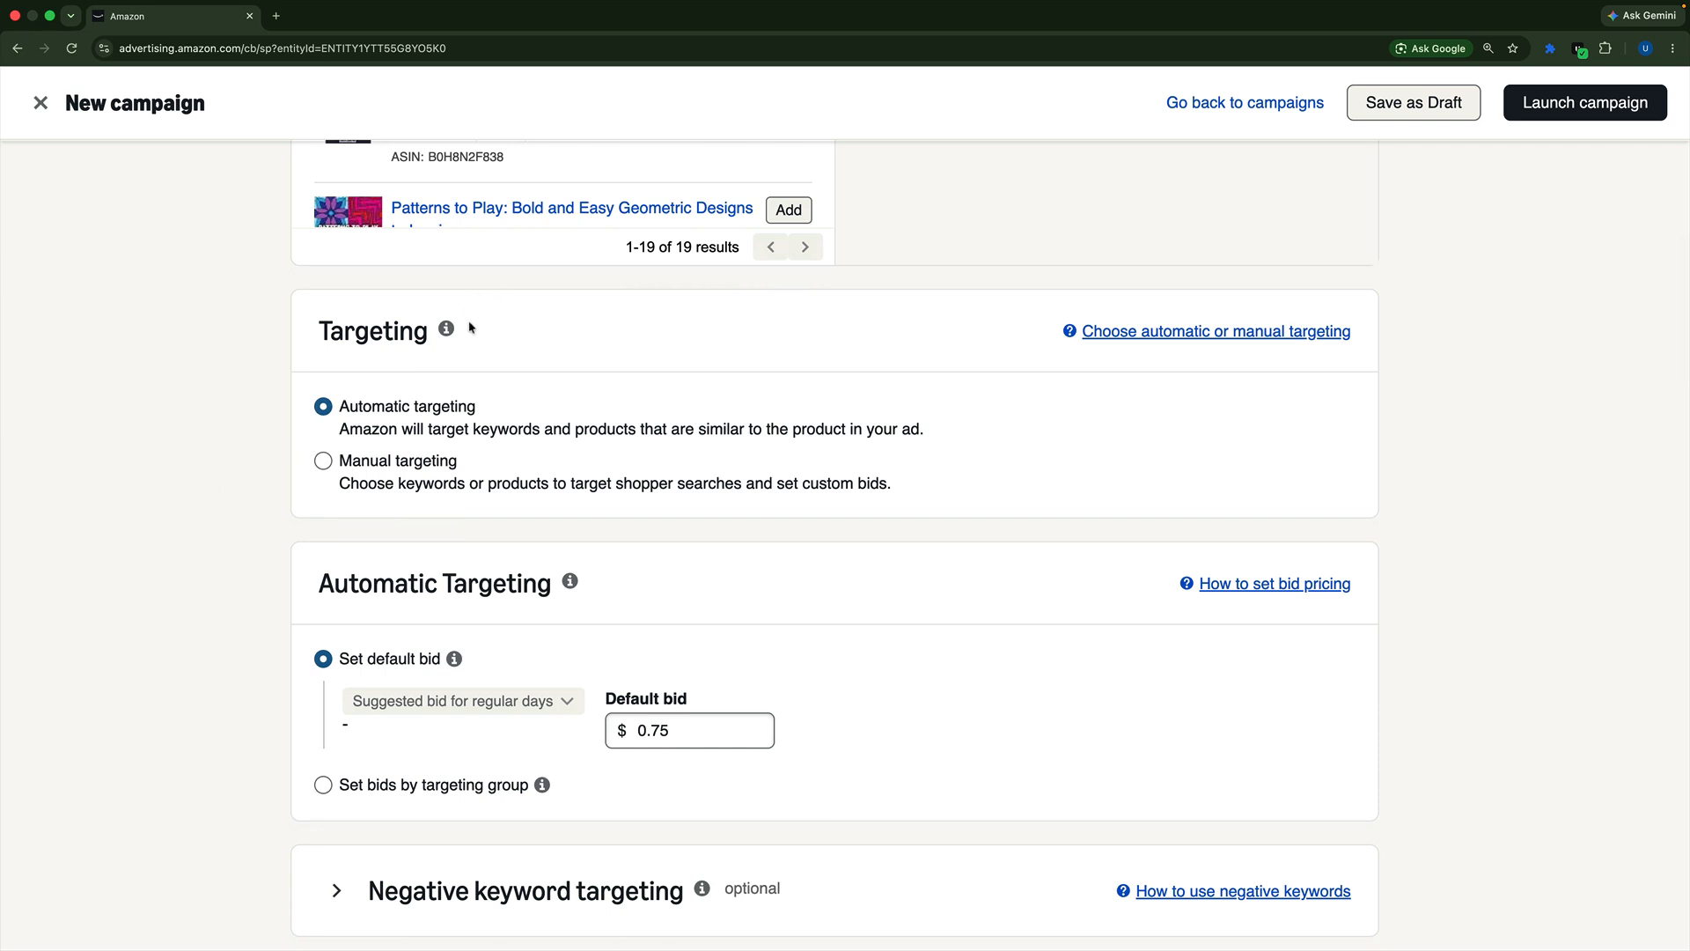
mouse_move(446, 331)
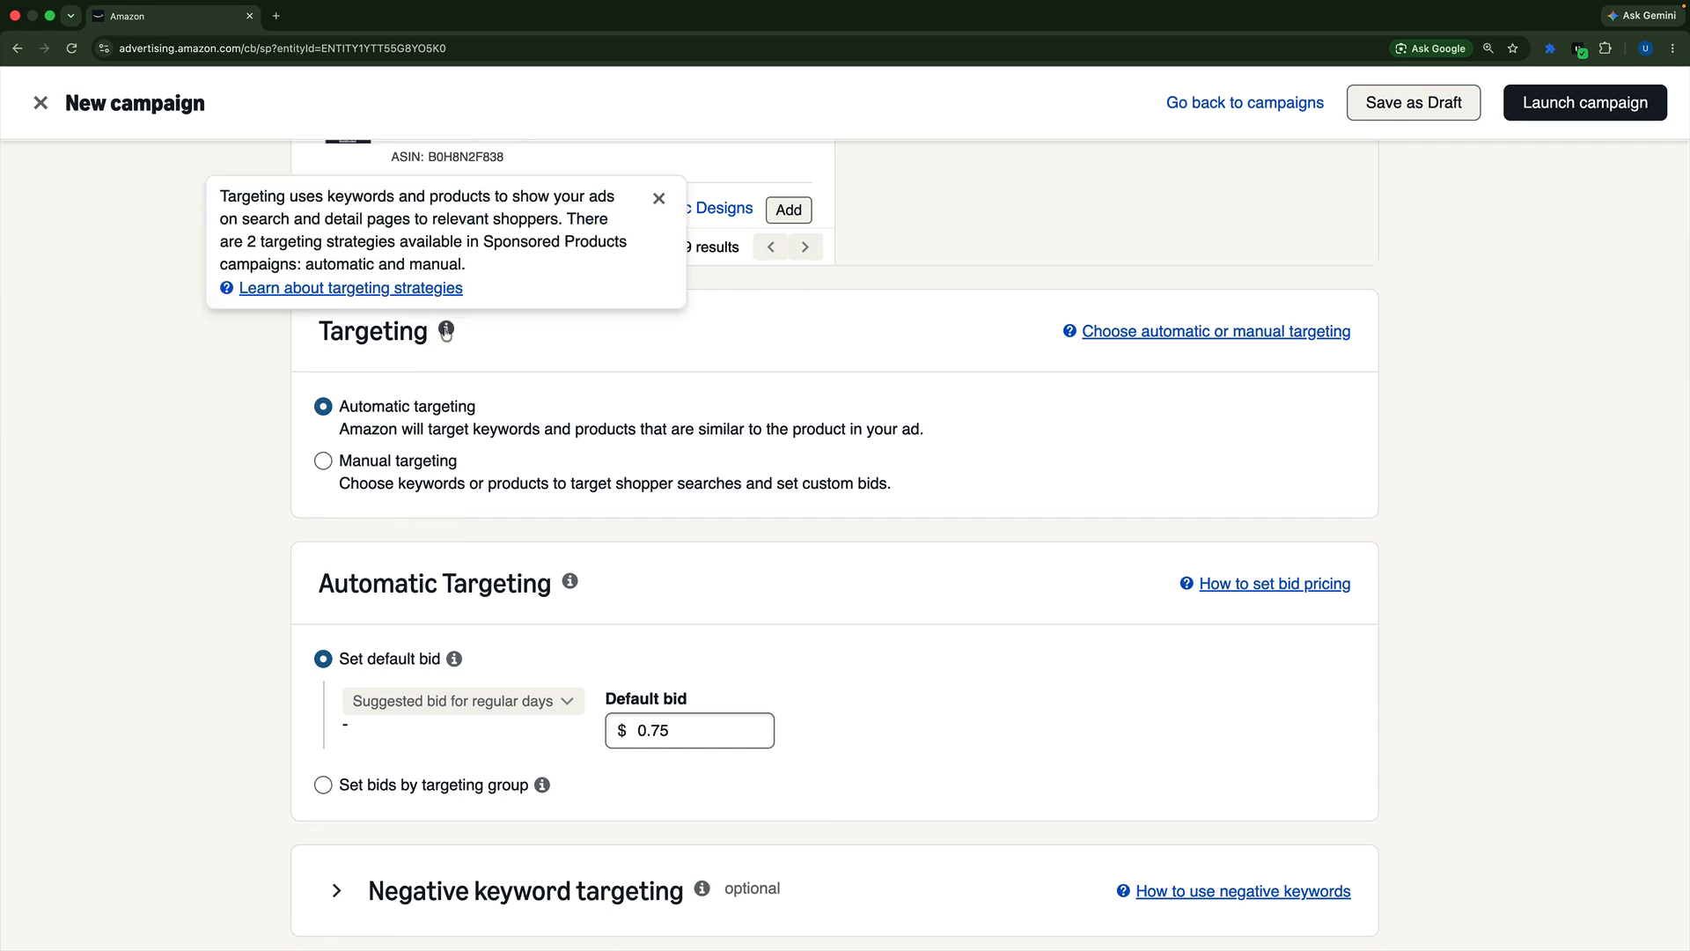
click(322, 461)
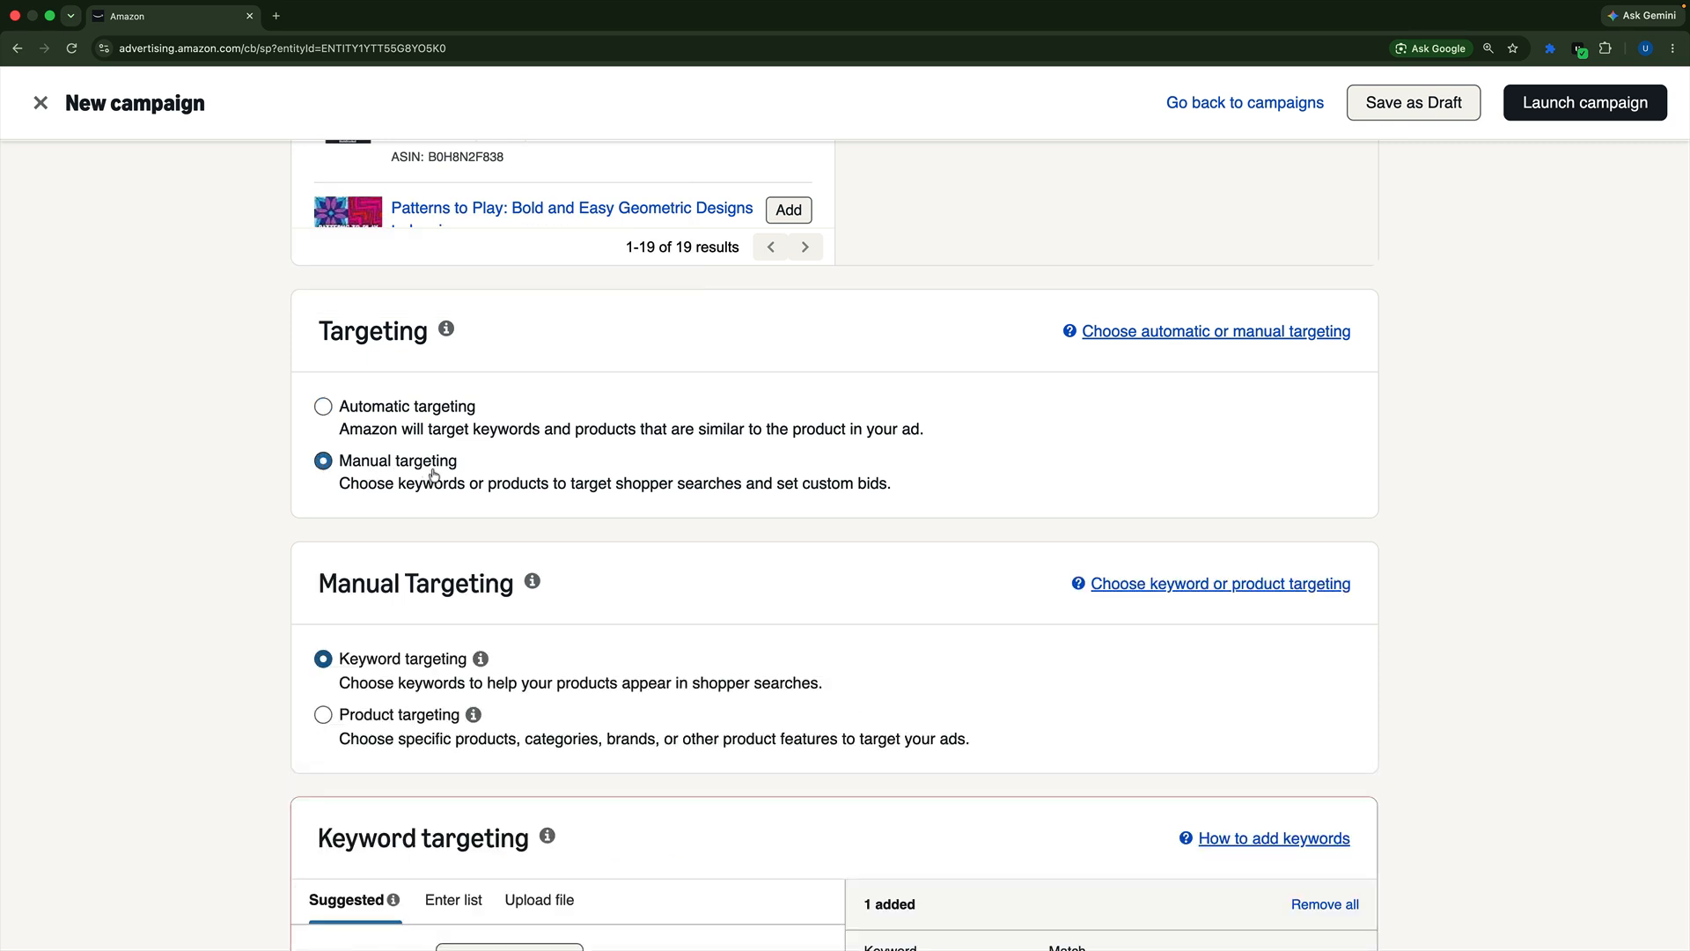
drag(398, 483, 465, 489)
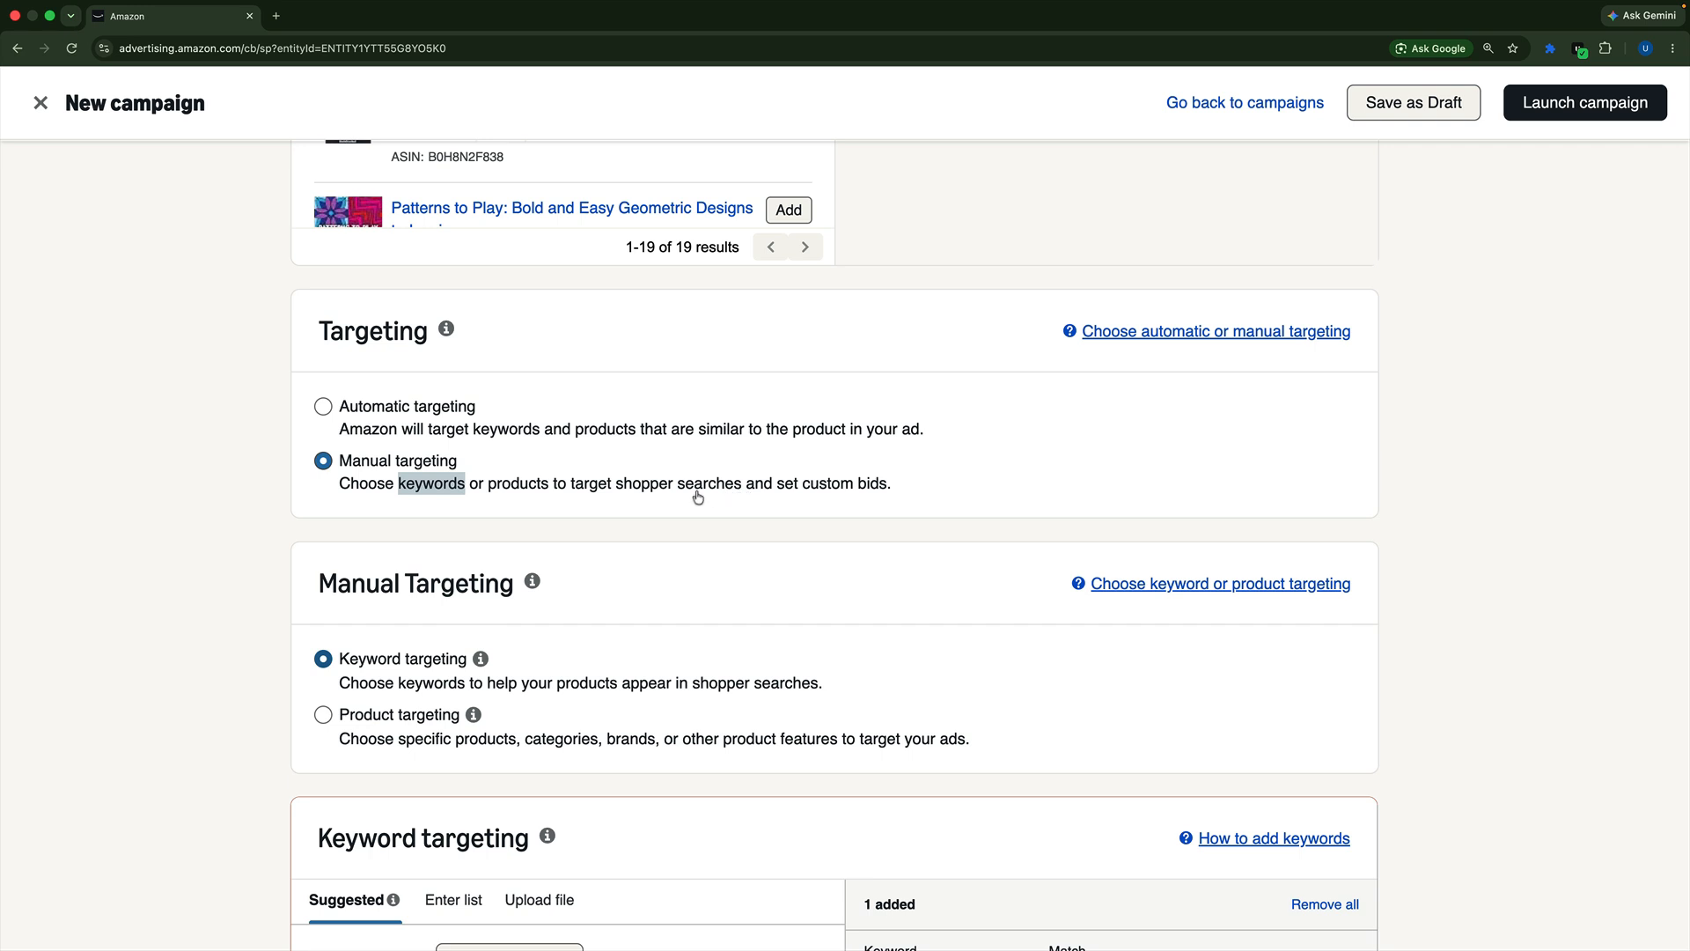
- Examine the keyword targeting section, including the suggested keywords, their match types and suggested bids
scroll(737, 493, down, 5)
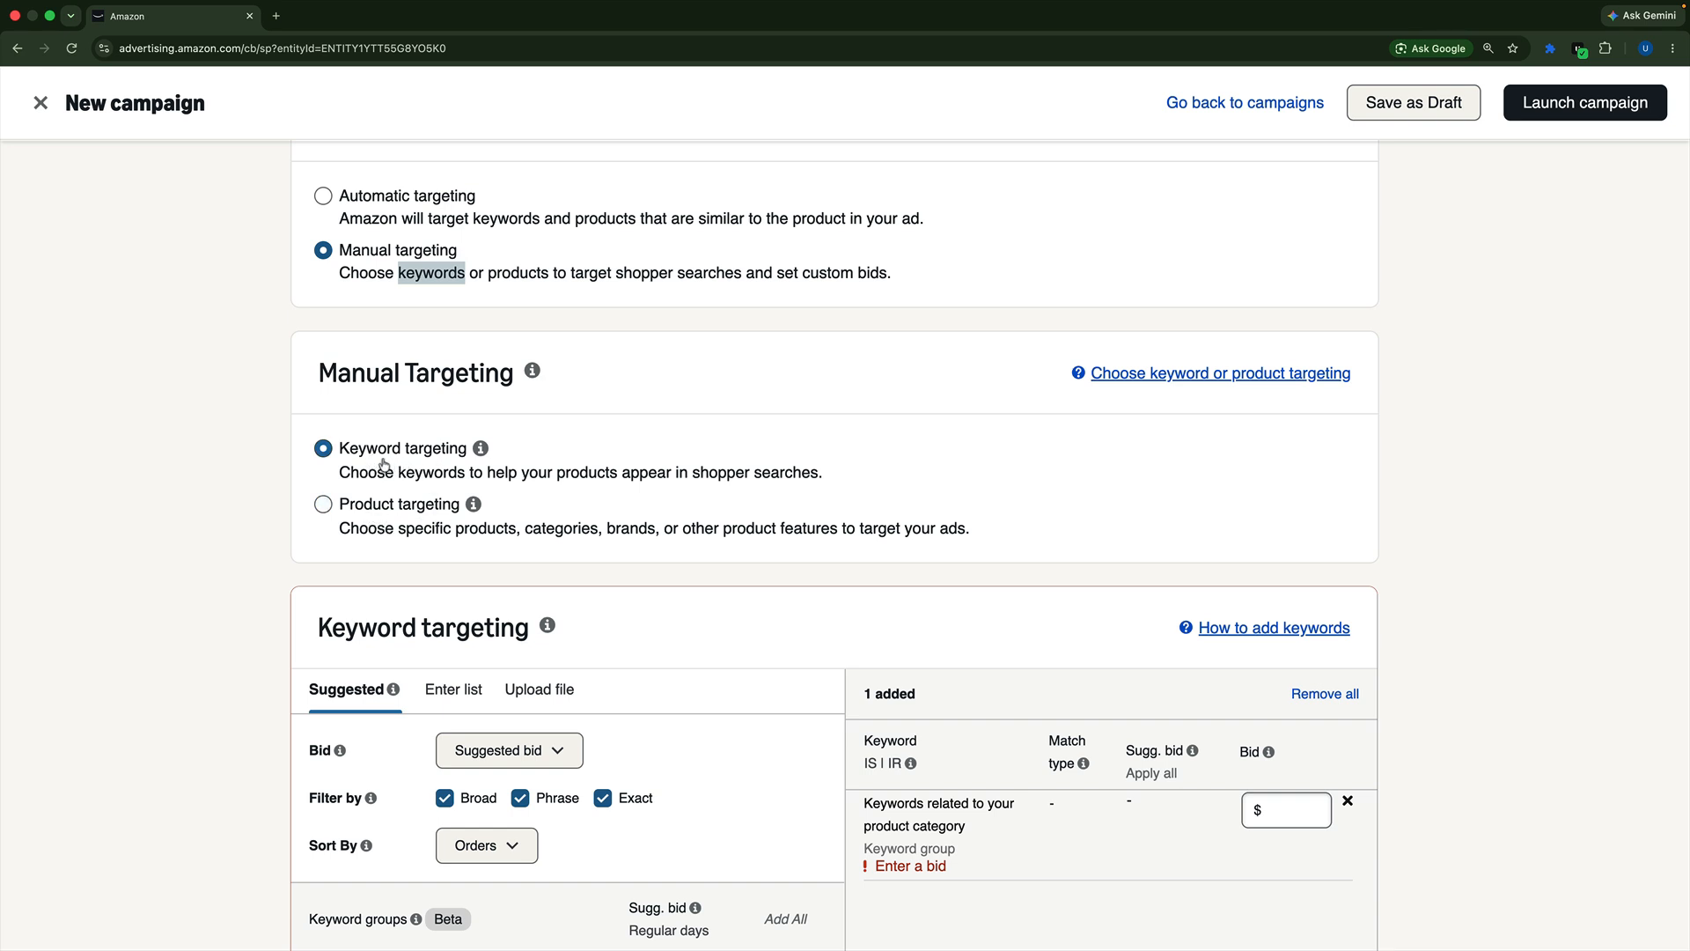
scroll(723, 474, down, 3)
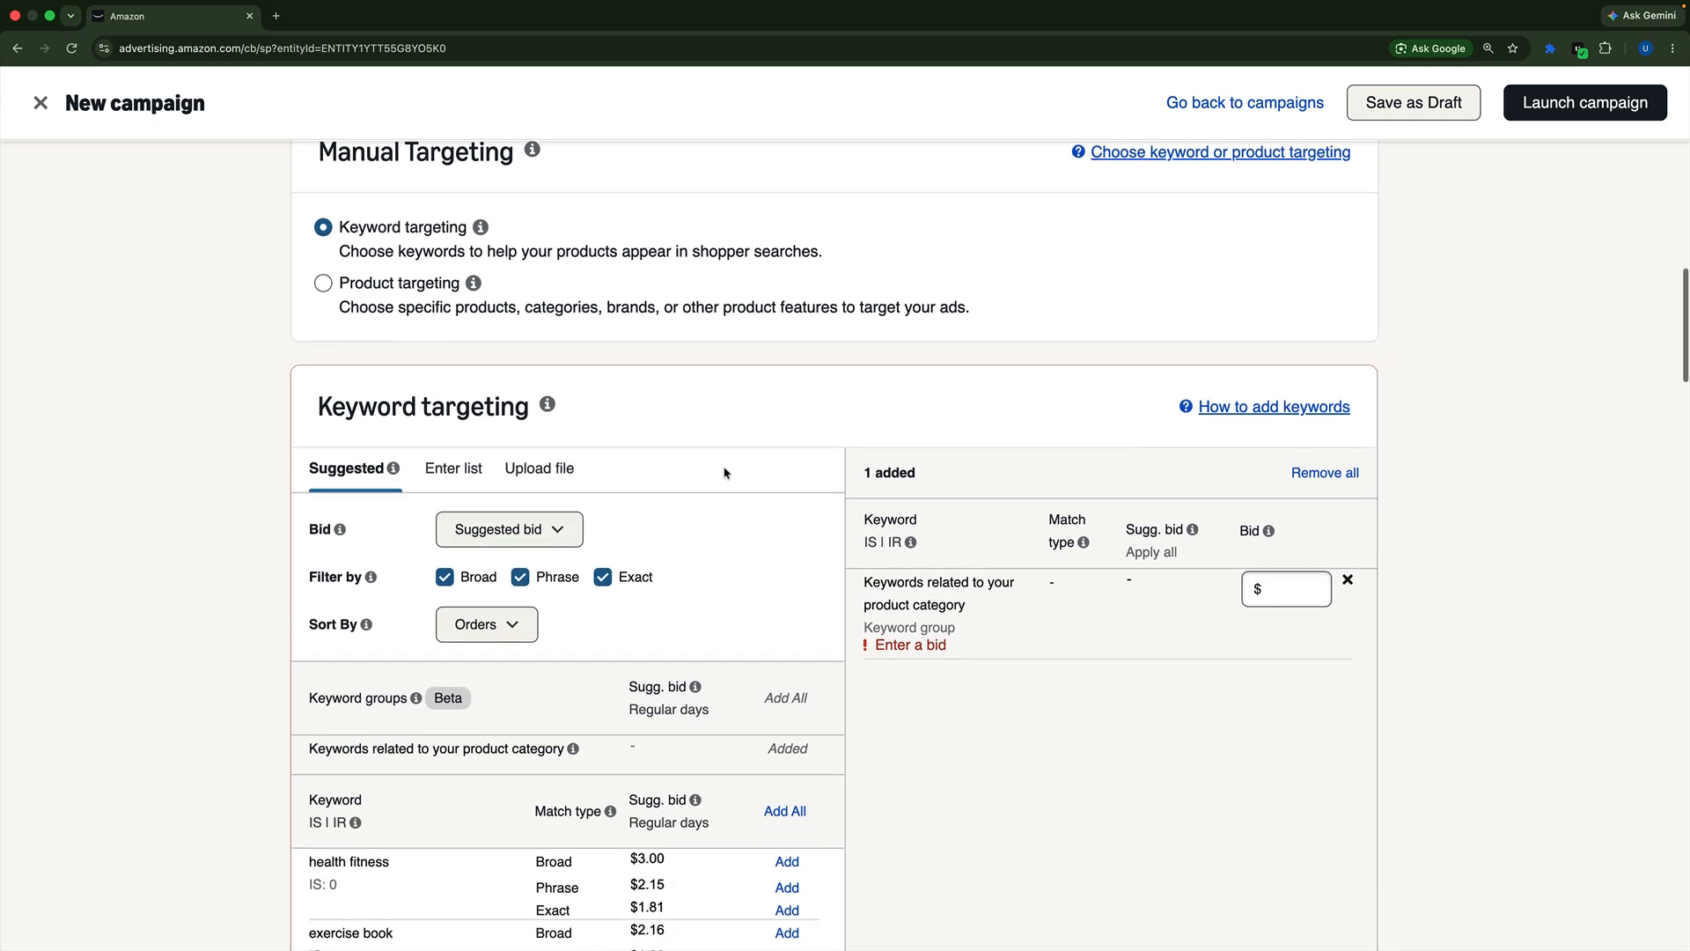
scroll(724, 474, down, 3)
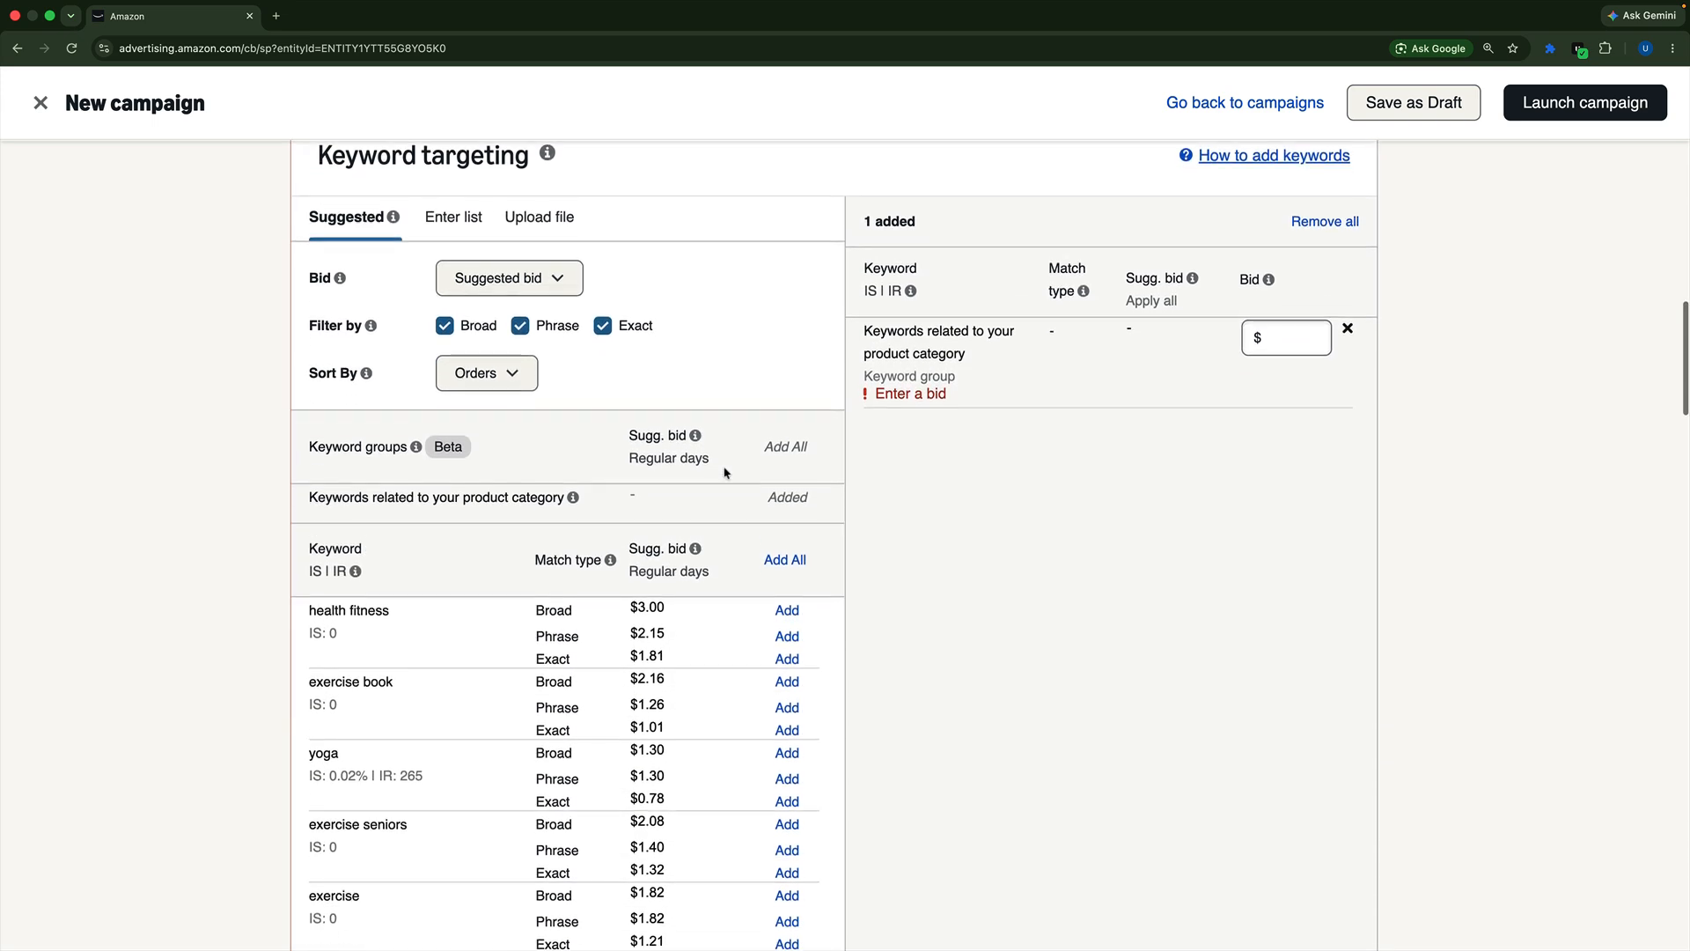
scroll(723, 473, down, 2)
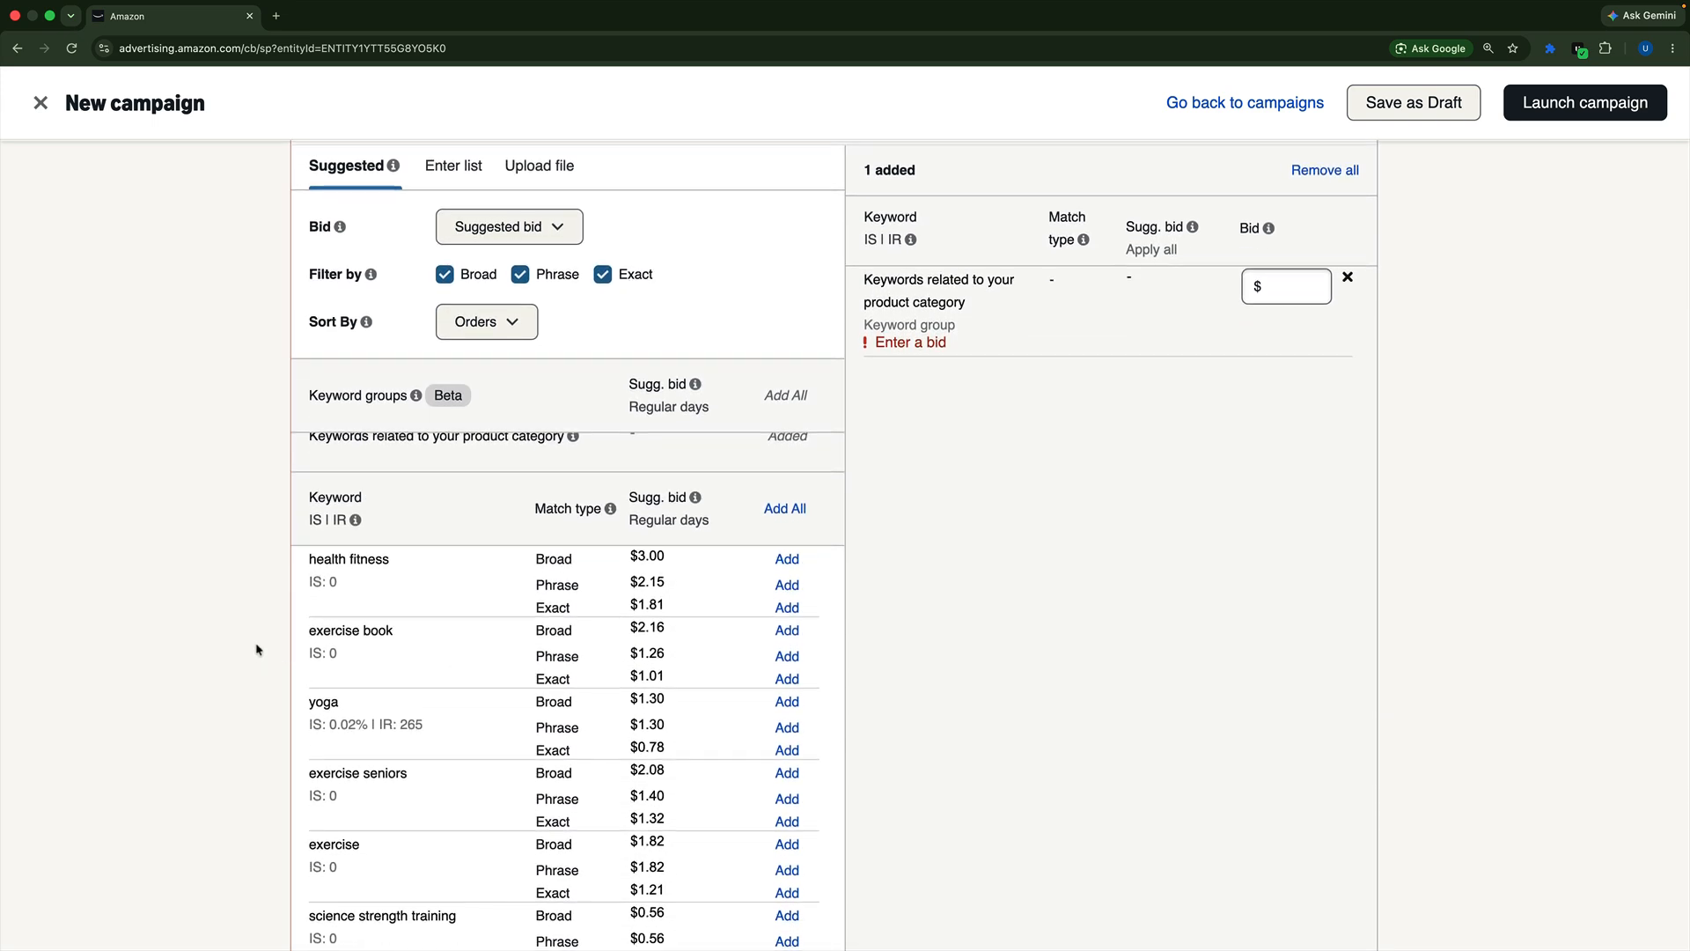
scroll(256, 650, down, 2)
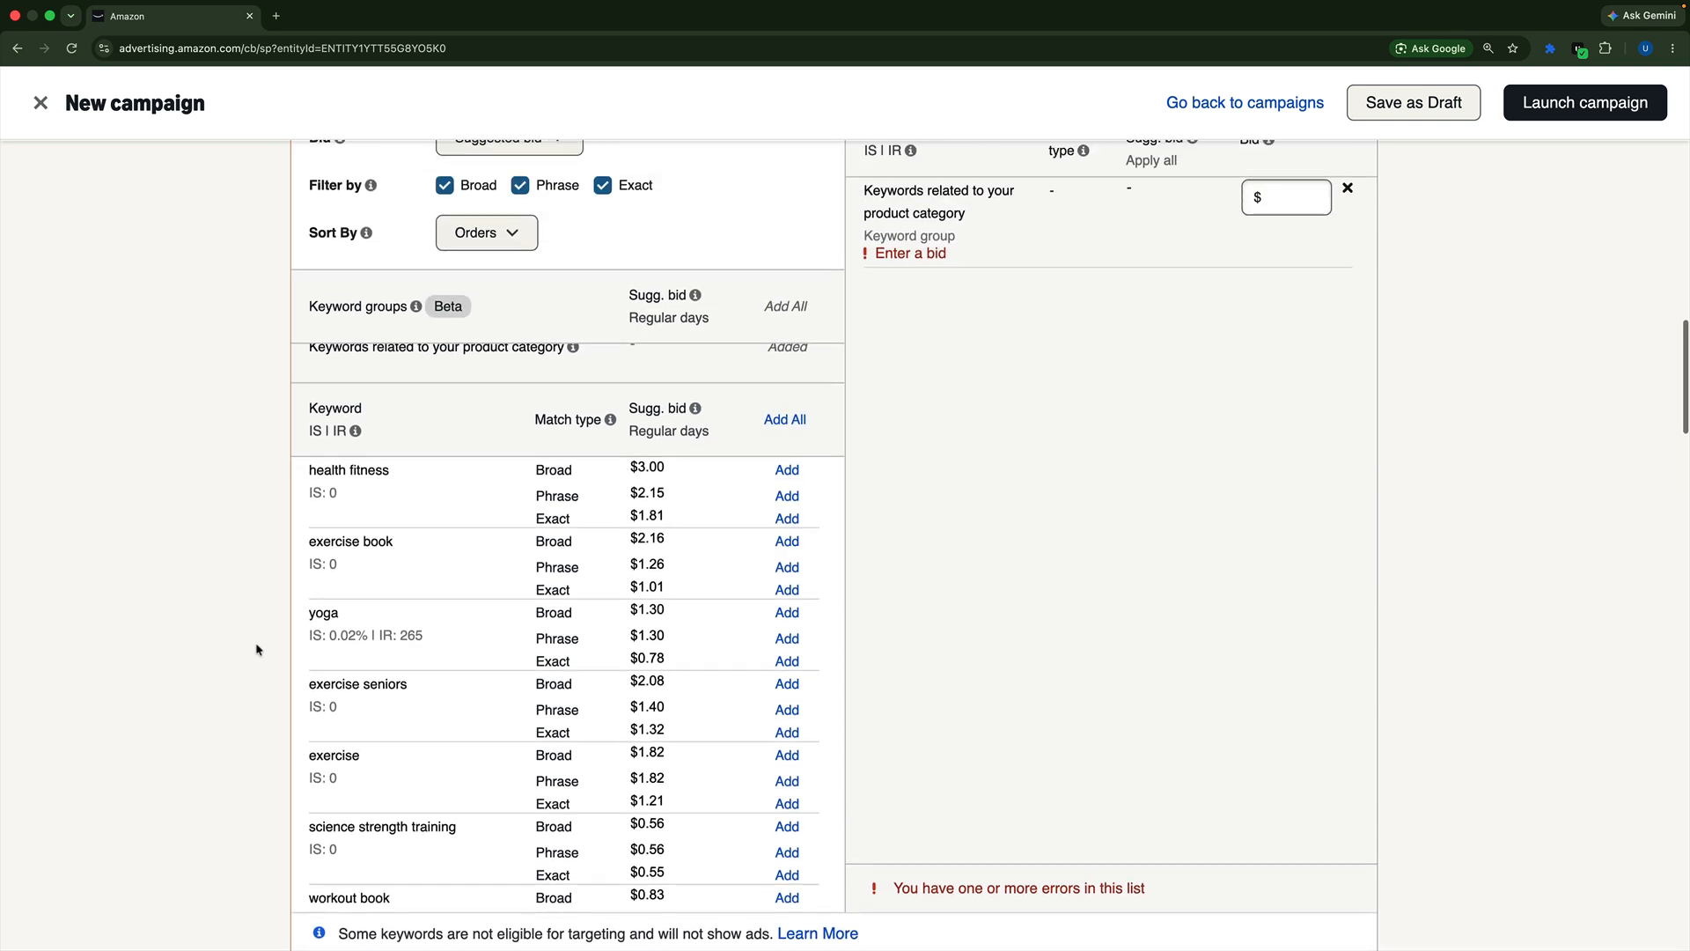
scroll(256, 650, up, 2)
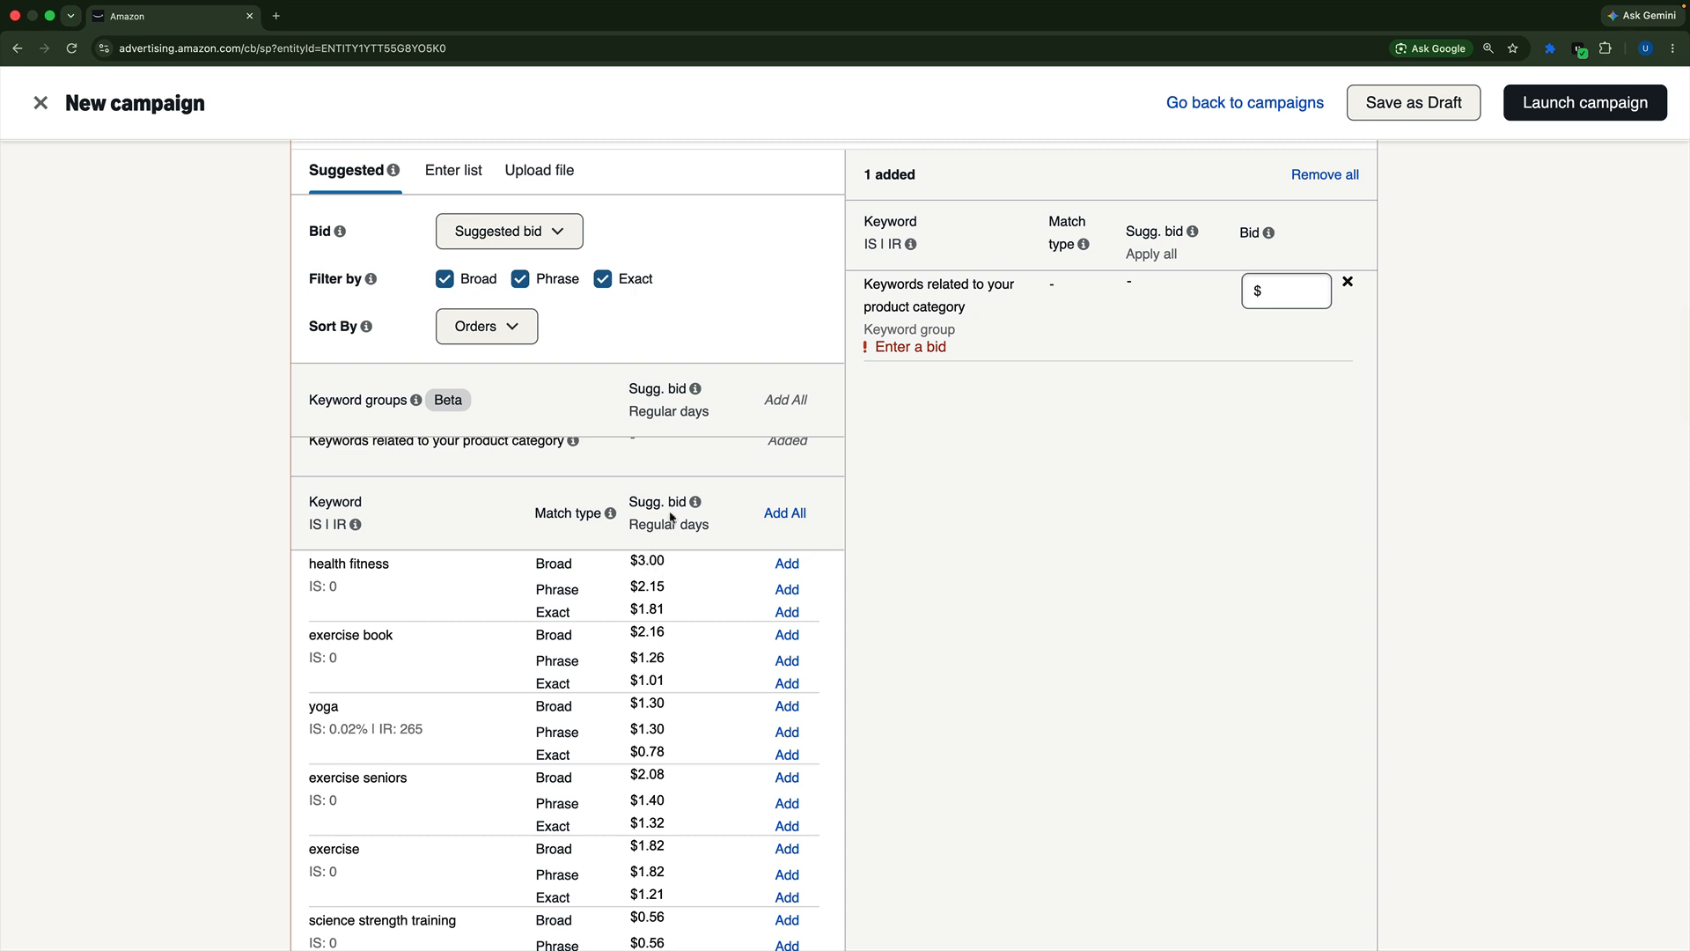
mouse_move(699, 508)
scroll(687, 542, up, 1)
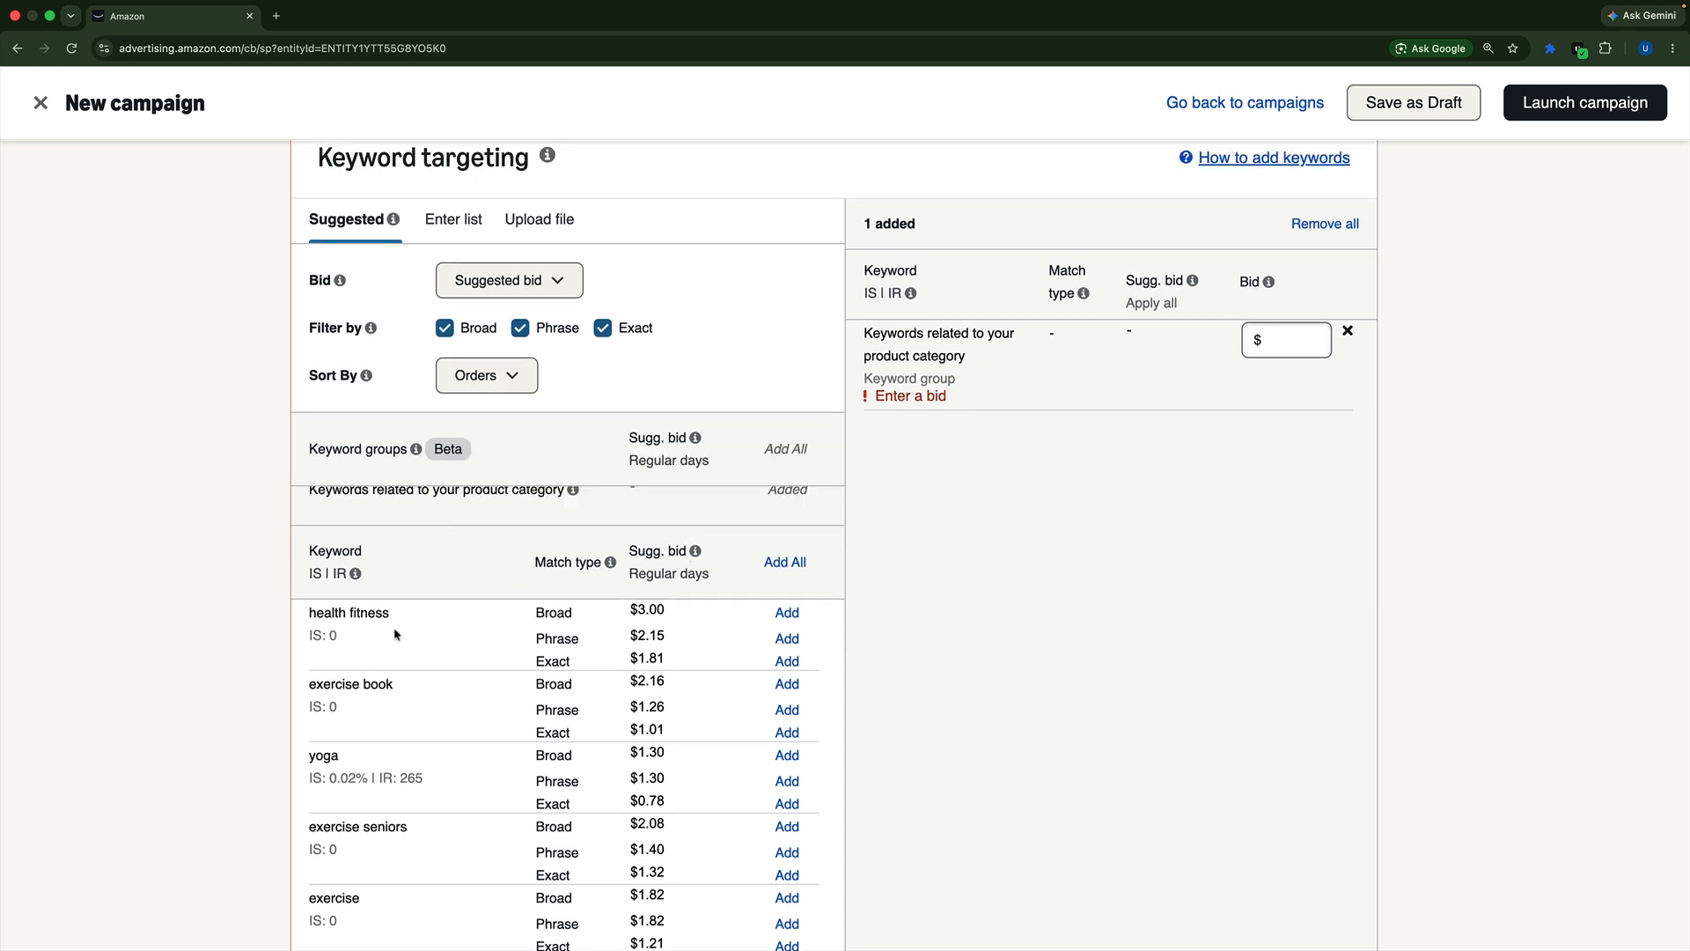
- Change the bid type for suggested keywords to Custom bid and set the amount to $0.12
scroll(396, 634, up, 2)
click(458, 405)
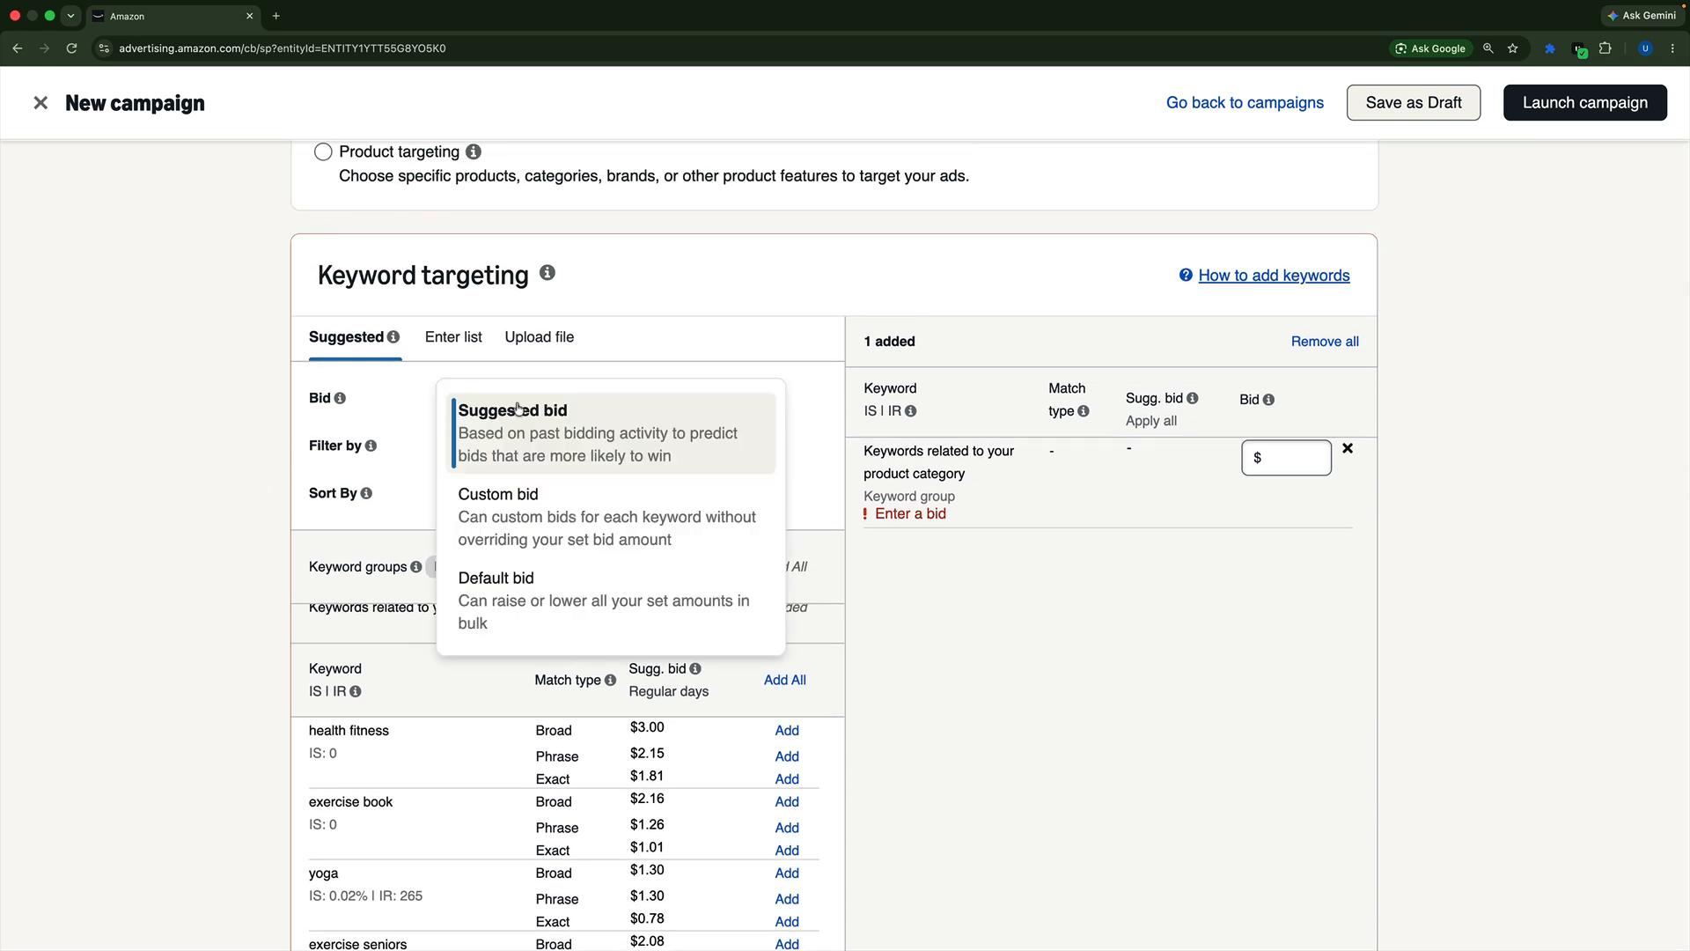
click(502, 509)
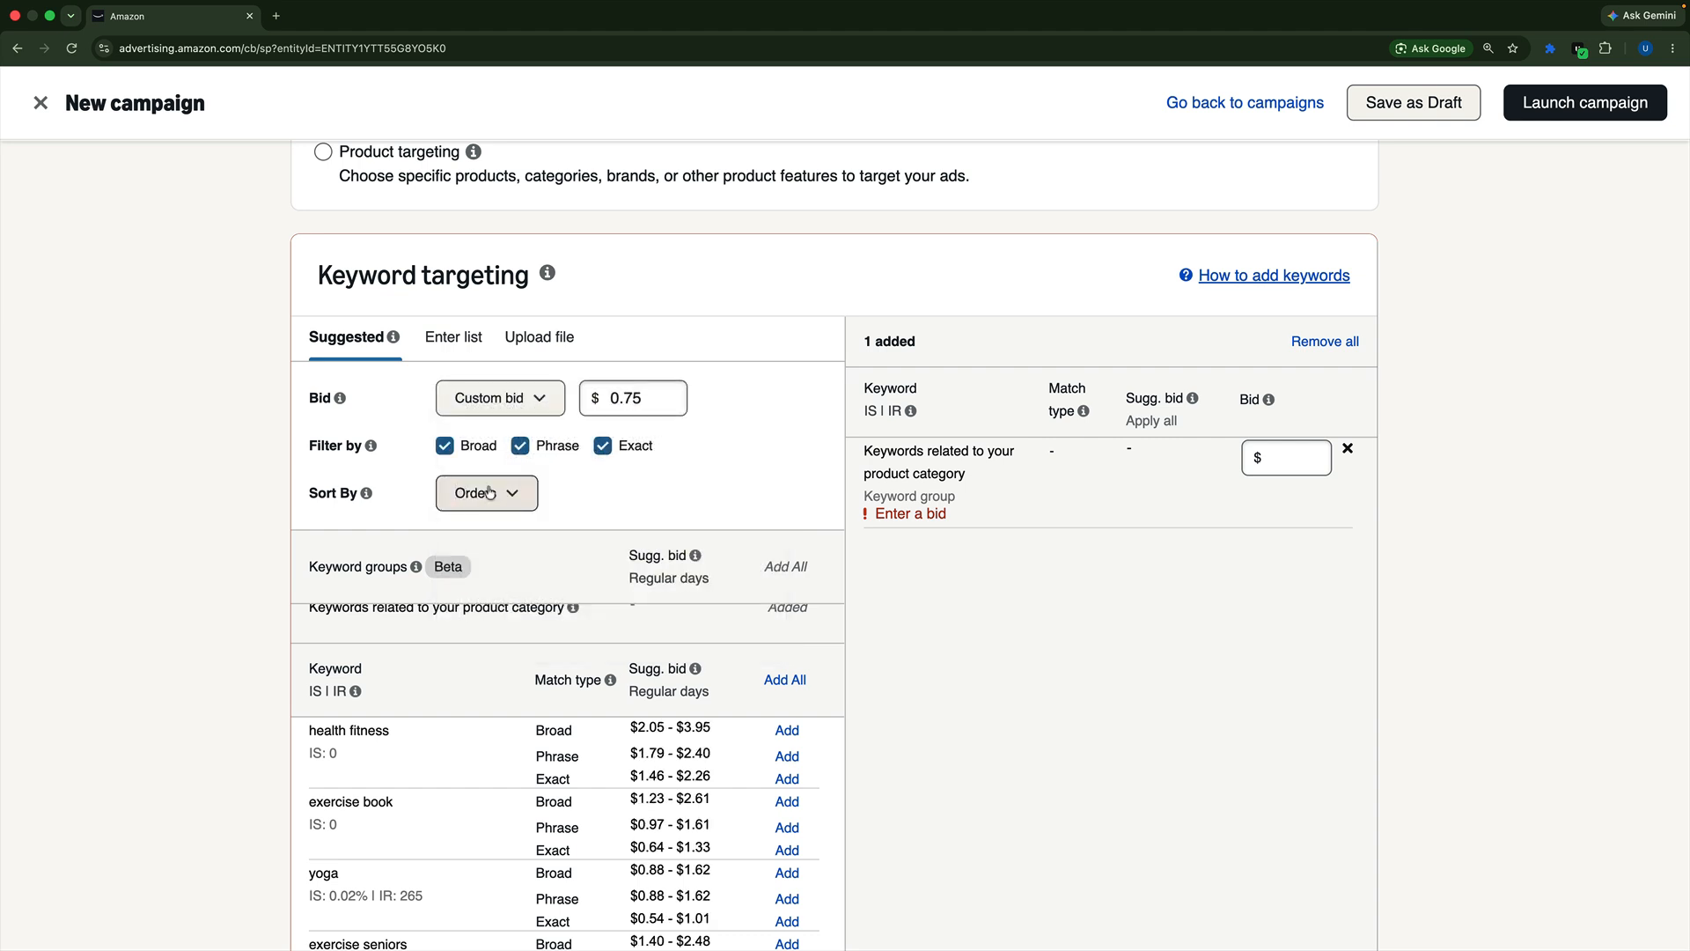
click(633, 415)
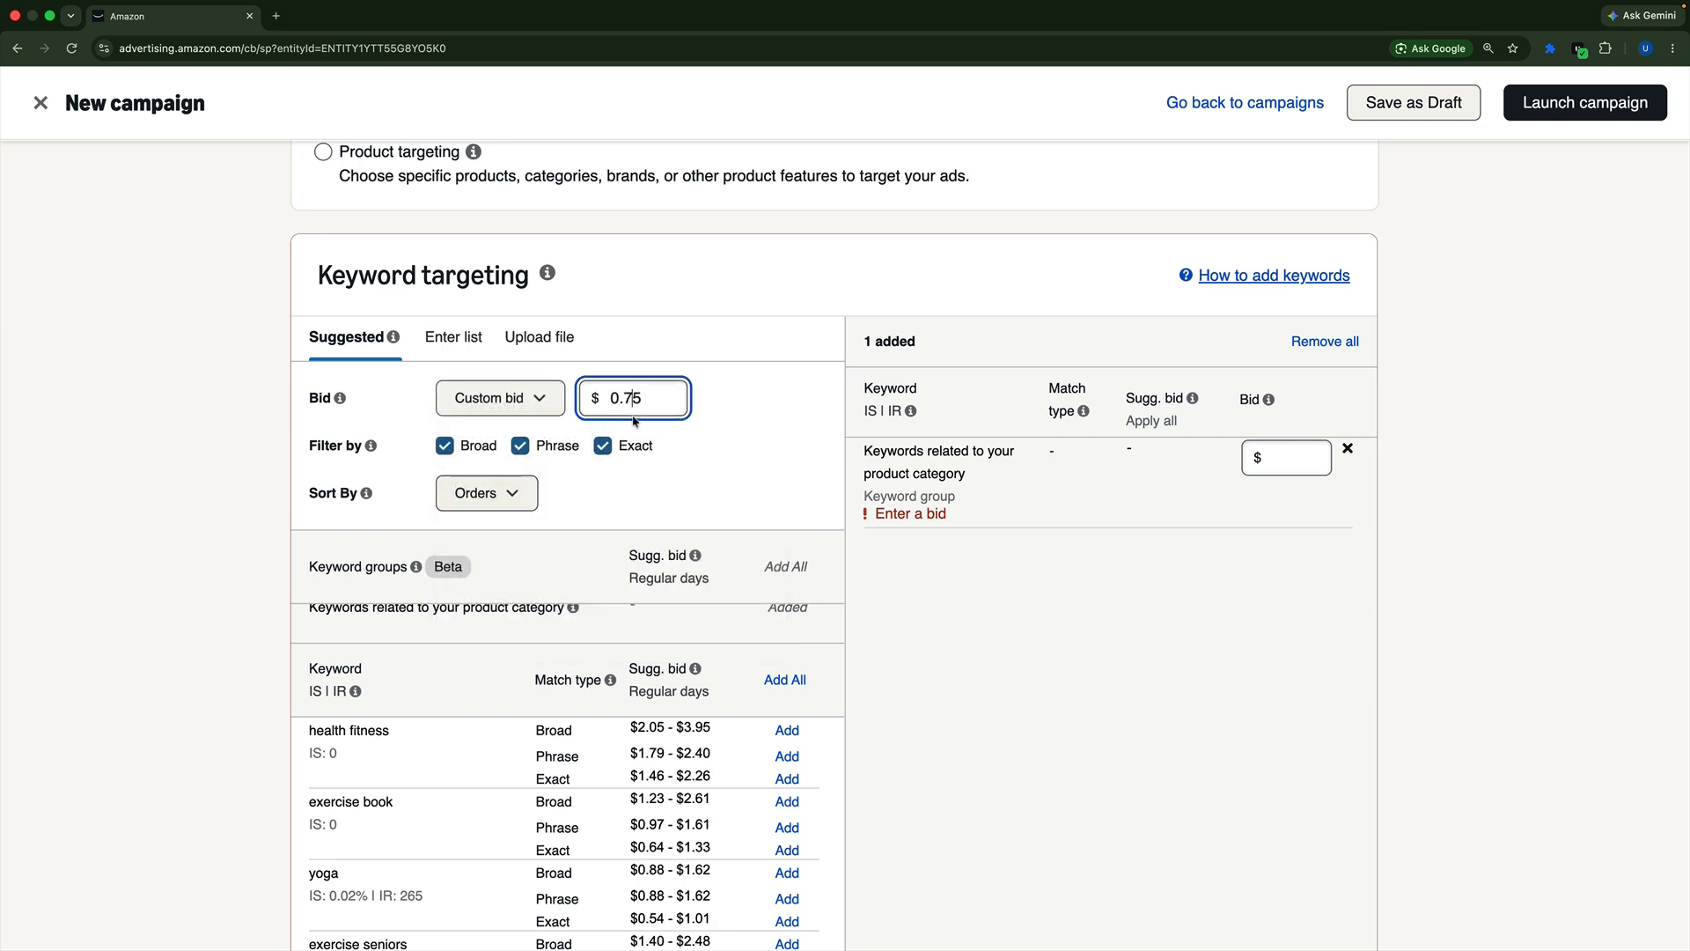
key(Right)
key(BackSpace)
text(12)
click(708, 451)
- Review the suggested keyword list for terms relevant to the book, comparing the bid ranges for each match type
scroll(211, 634, down, 3)
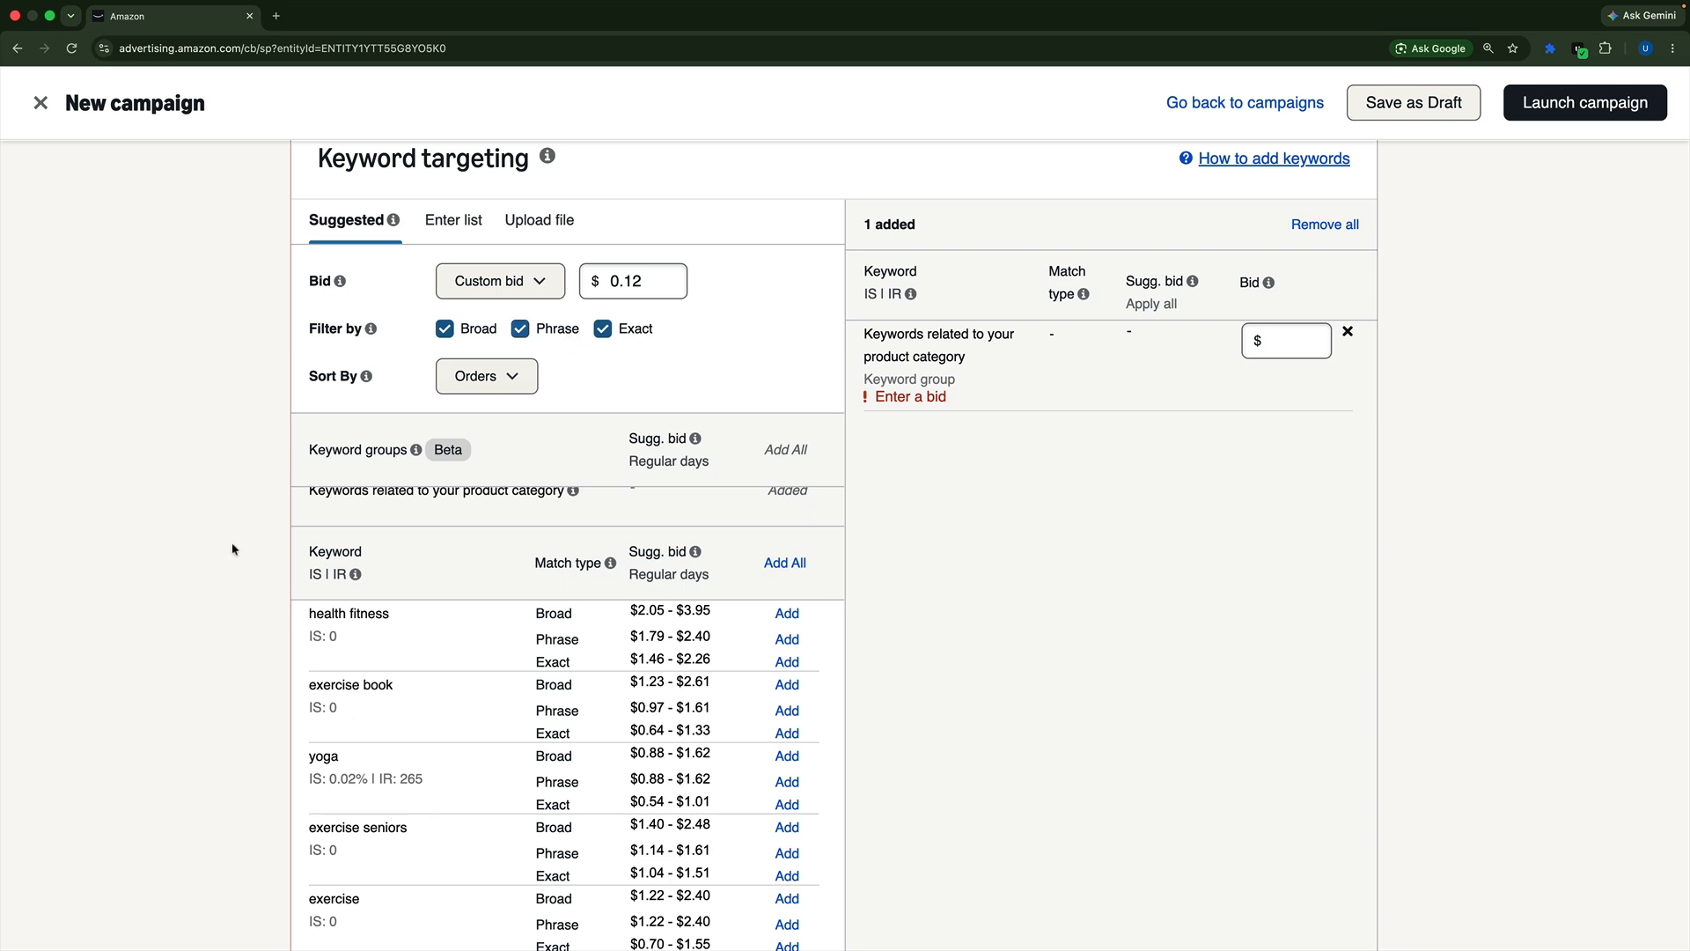
scroll(233, 549, down, 5)
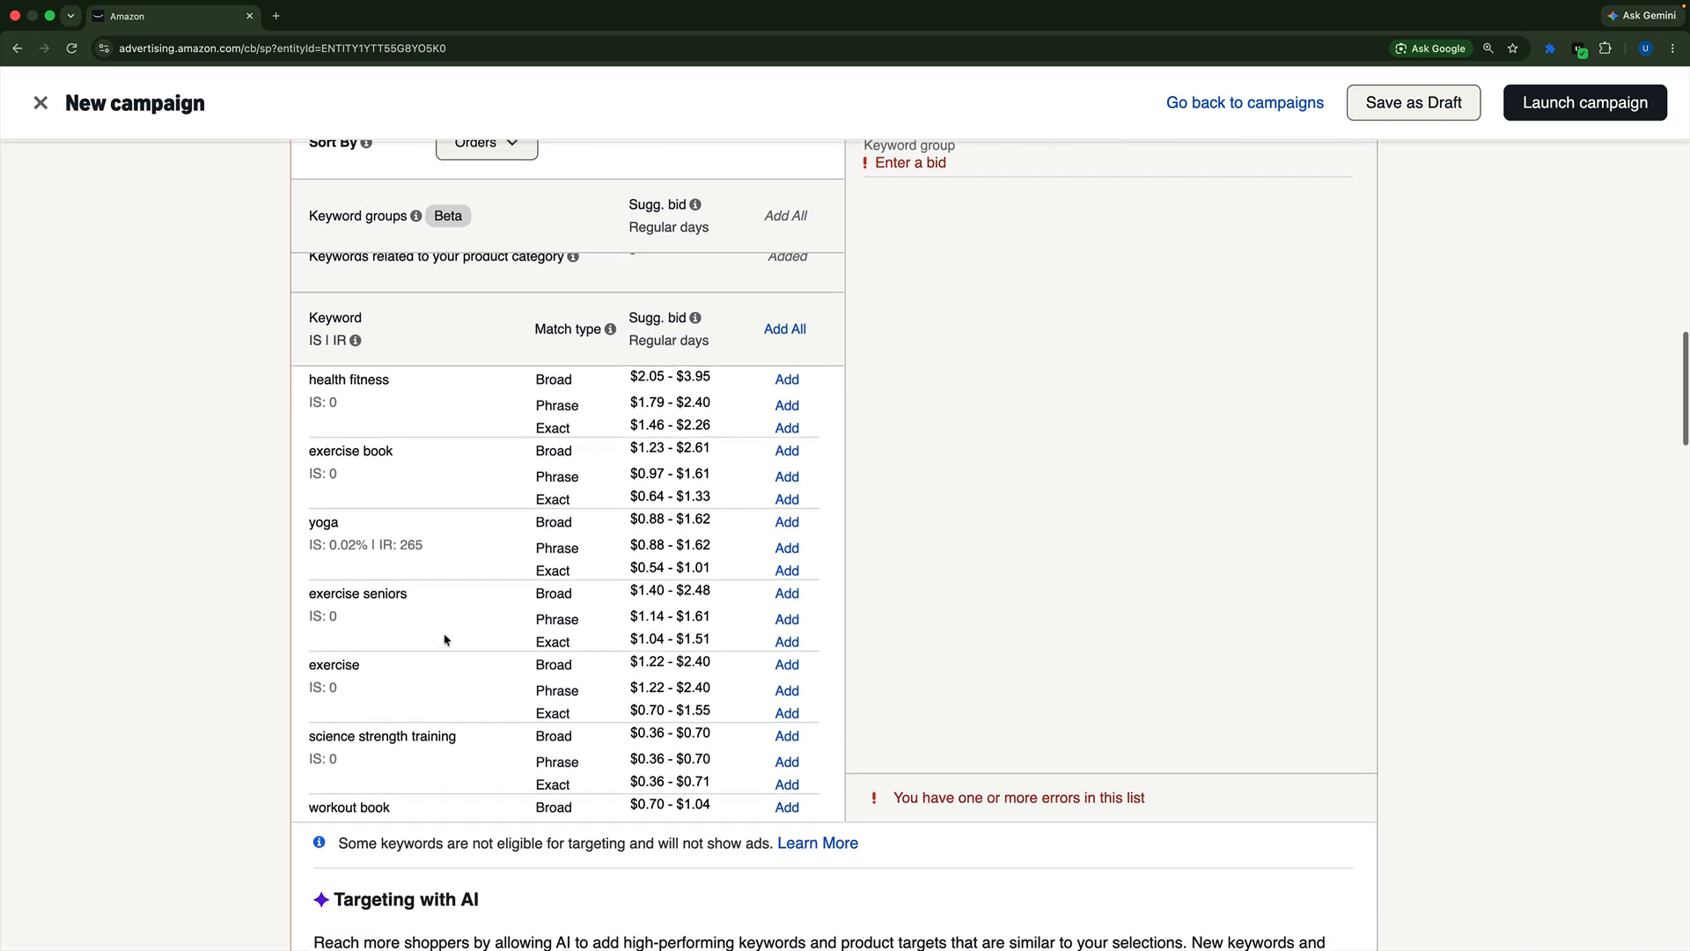
scroll(445, 641, down, 3)
scroll(446, 640, down, 8)
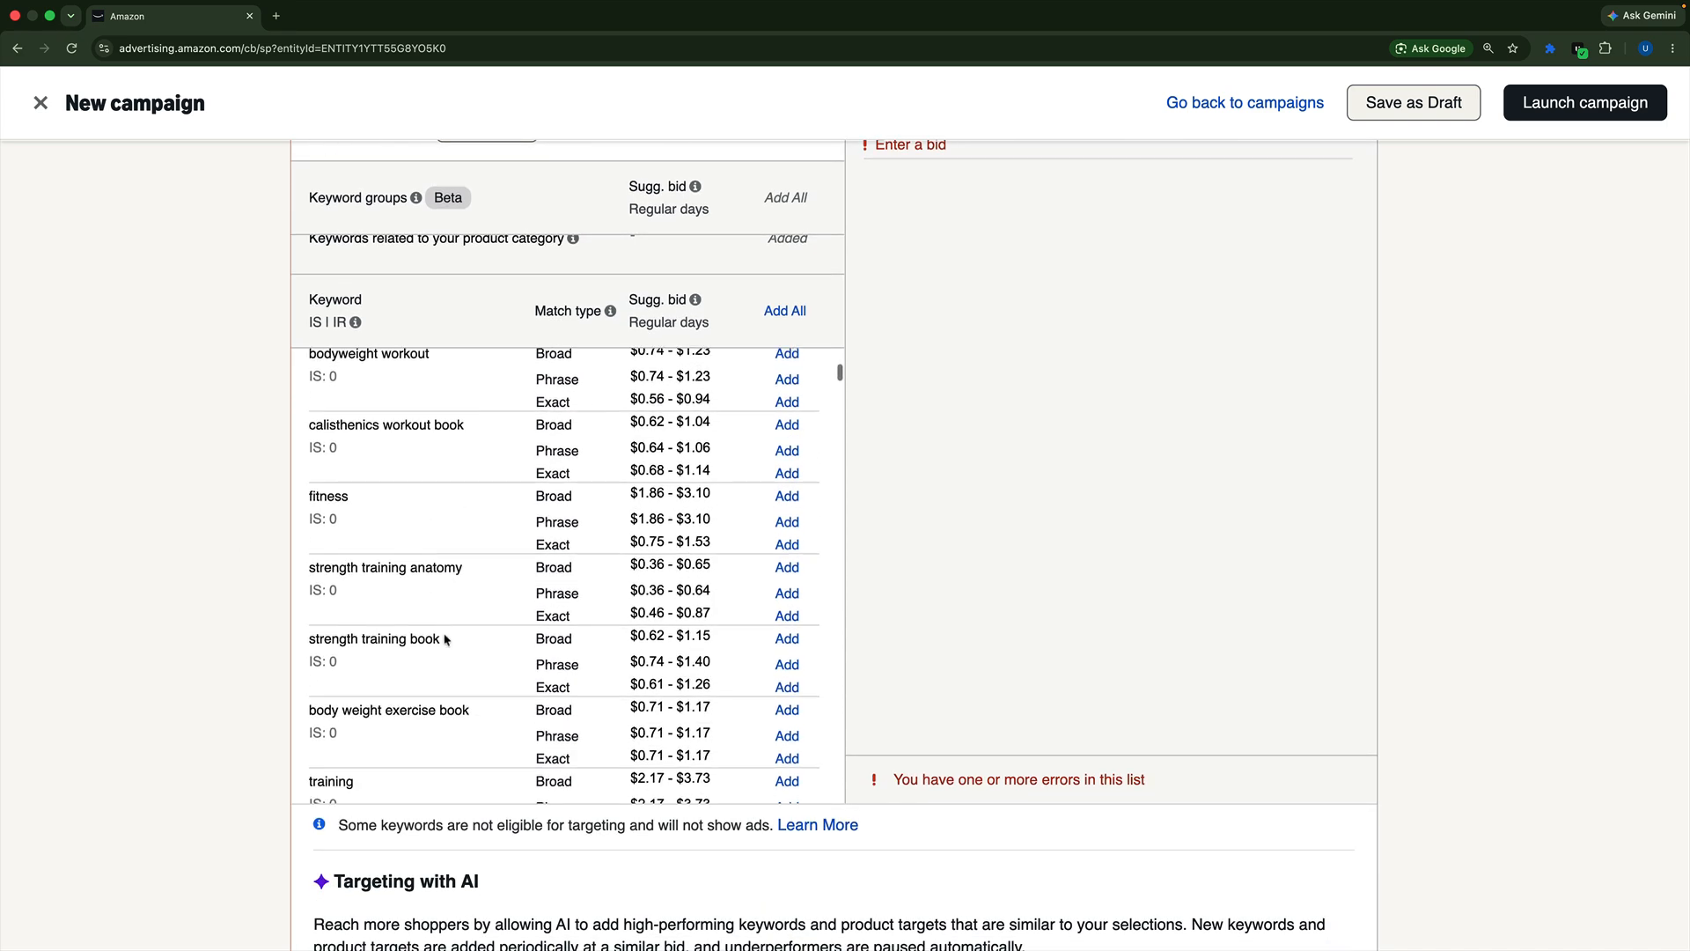
scroll(445, 641, down, 10)
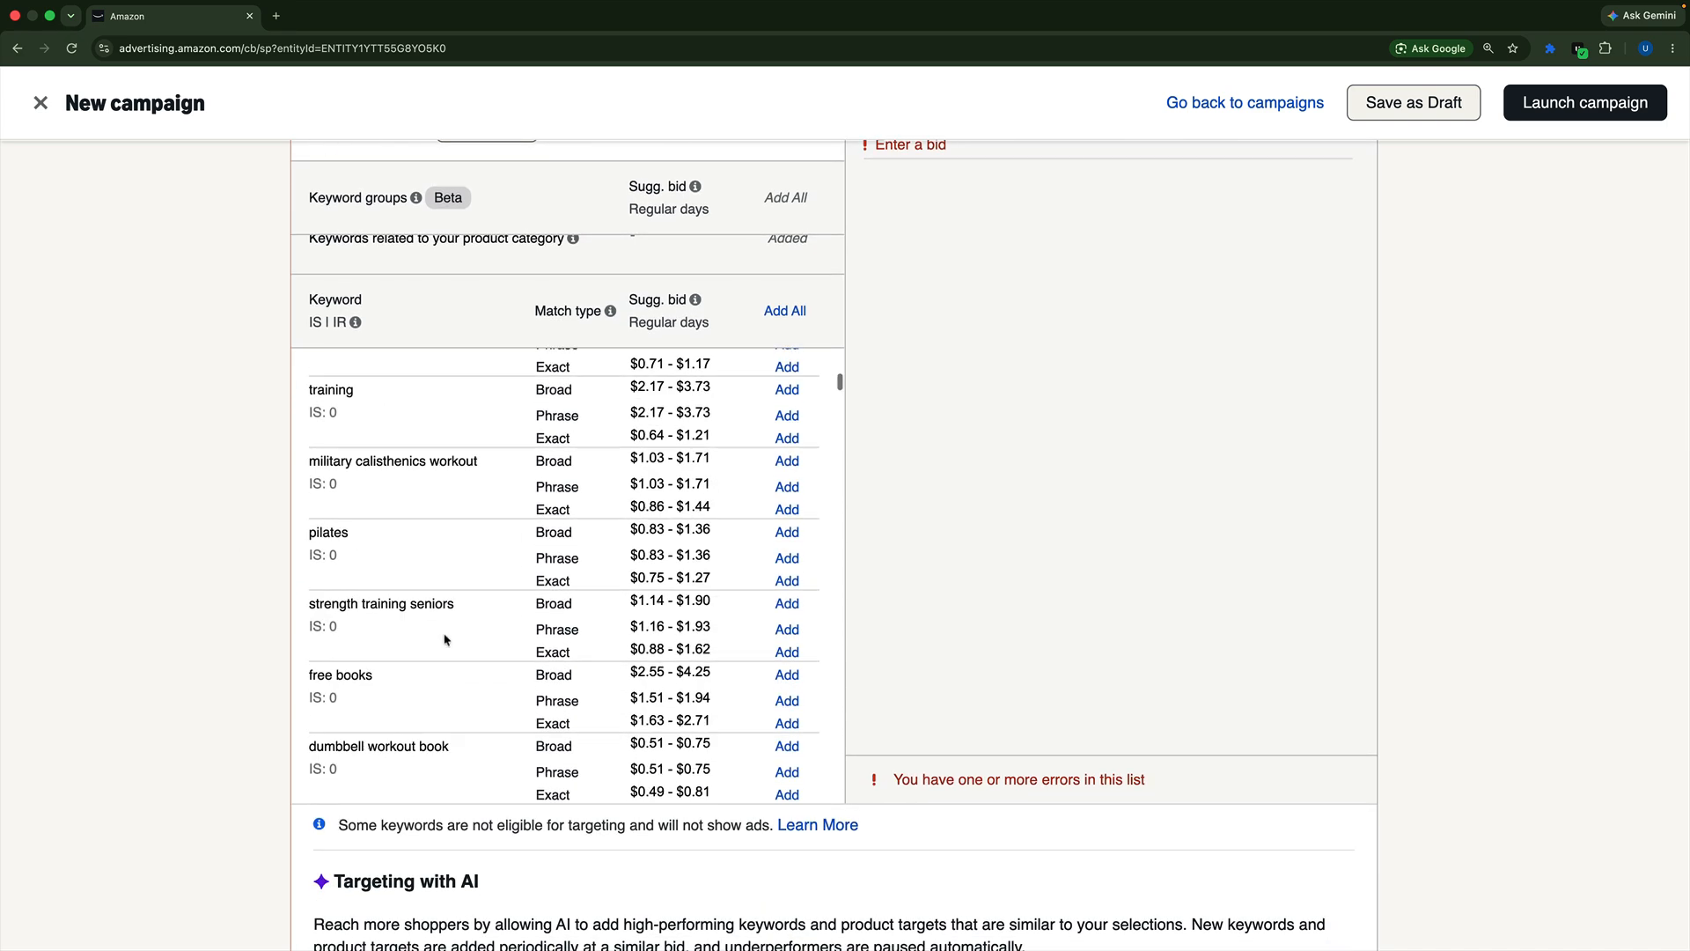
scroll(837, 419, down, 3)
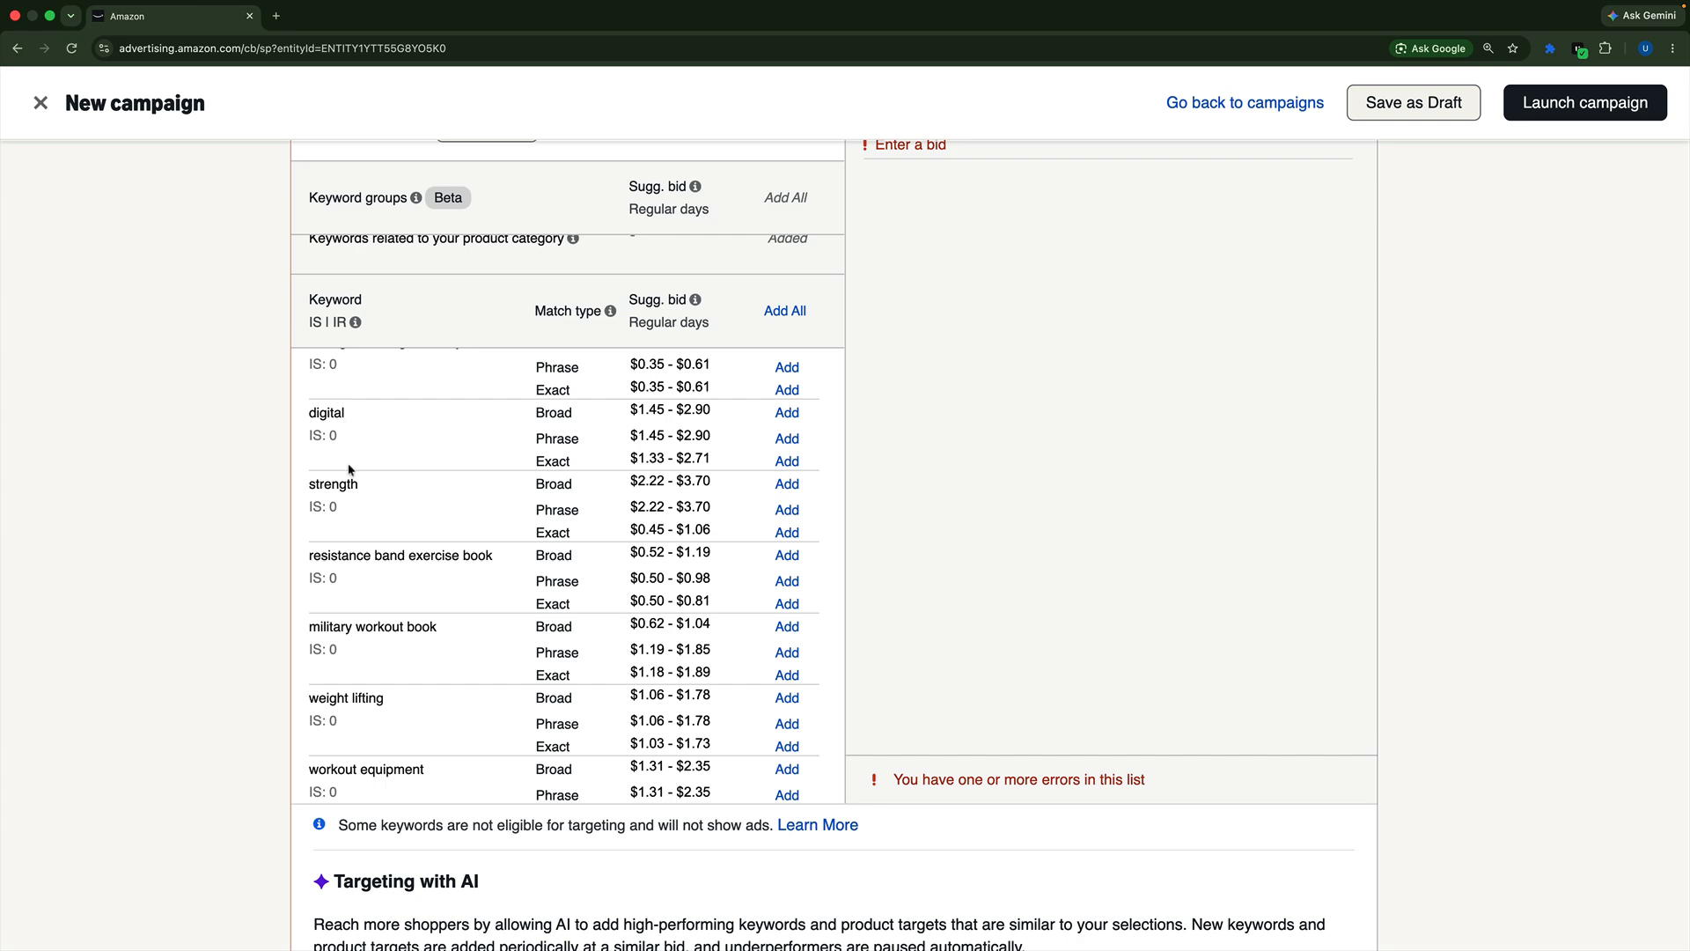
scroll(449, 483, down, 10)
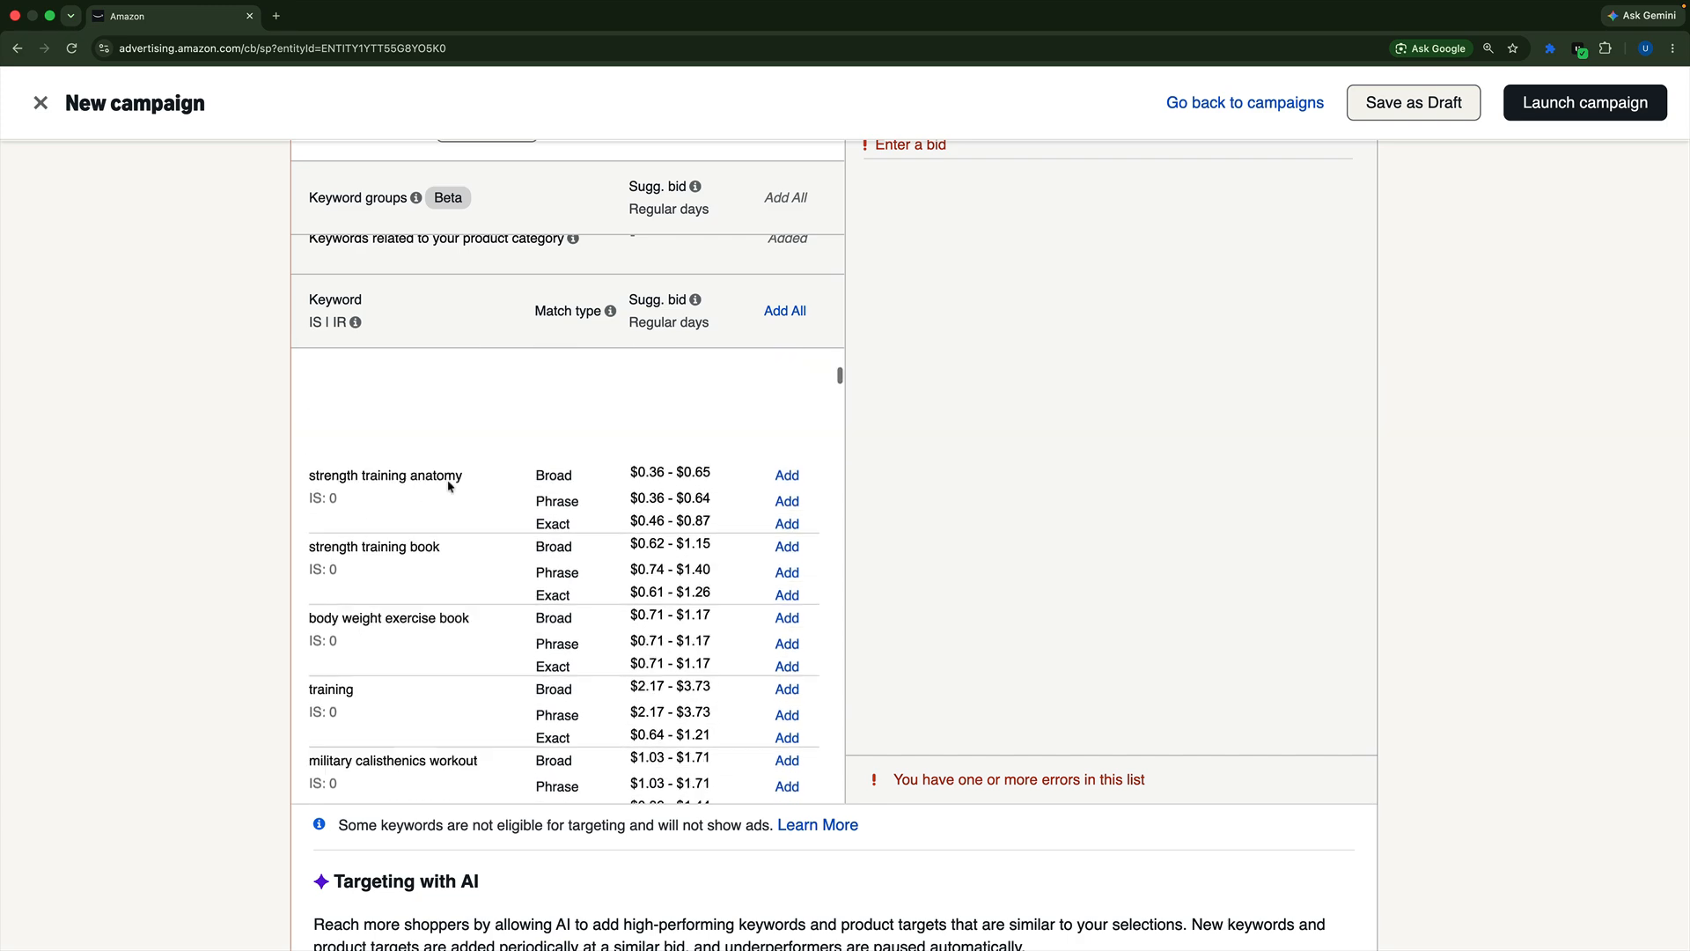
scroll(155, 539, up, 3)
scroll(155, 538, up, 2)
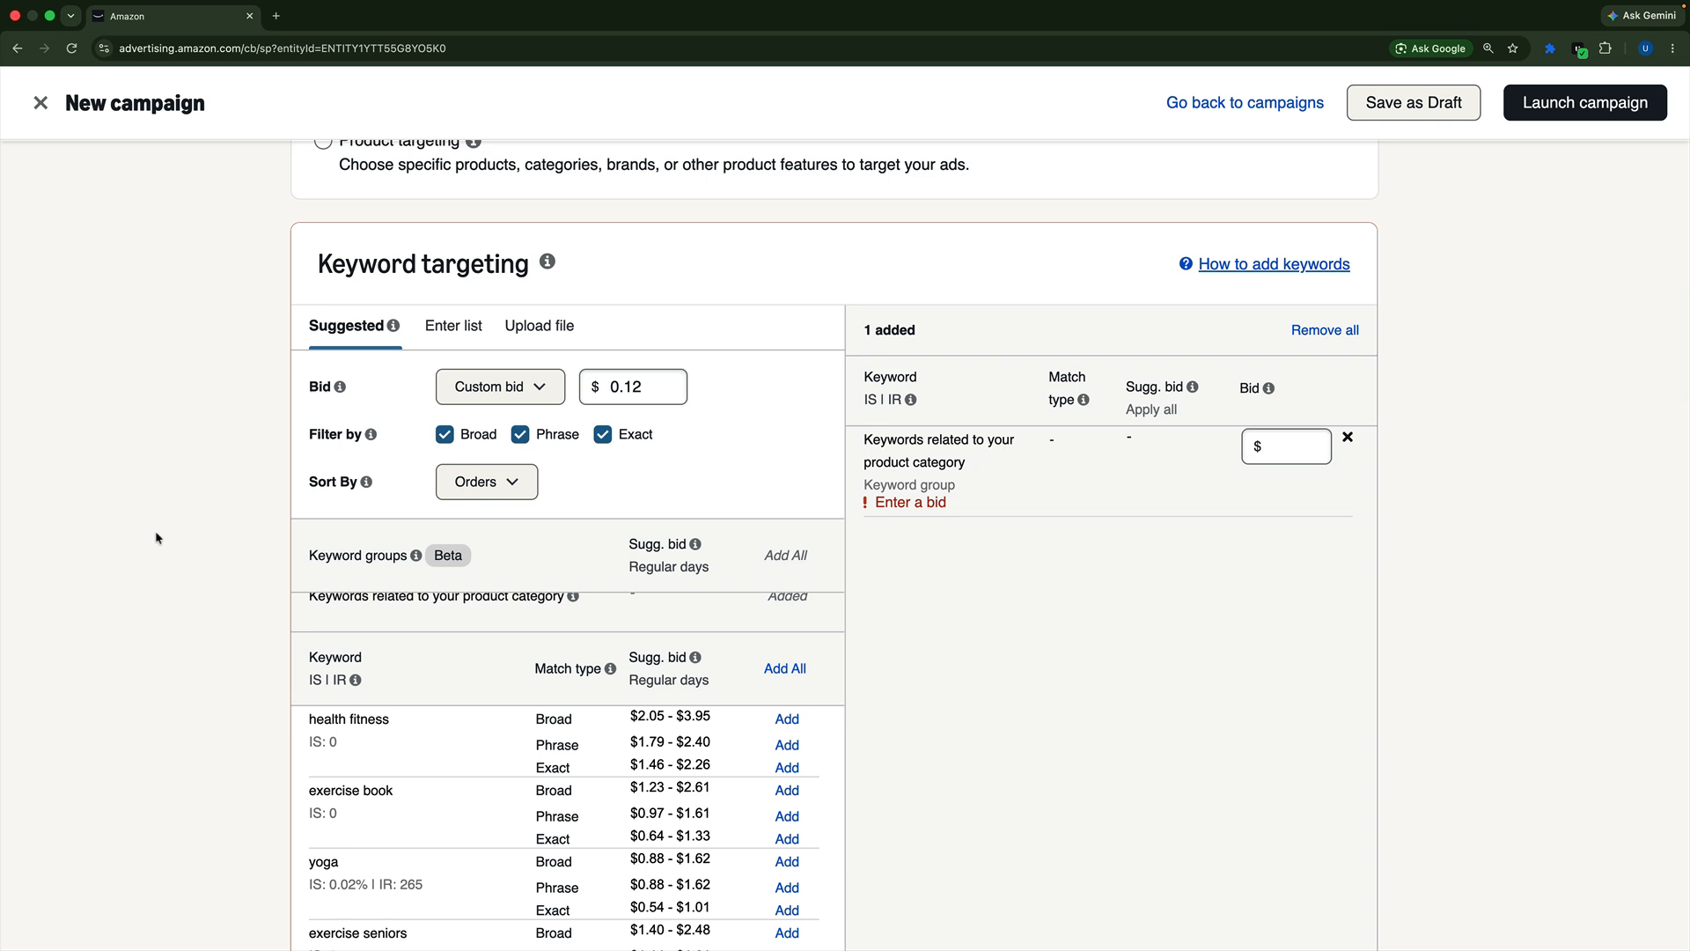
scroll(265, 627, down, 1)
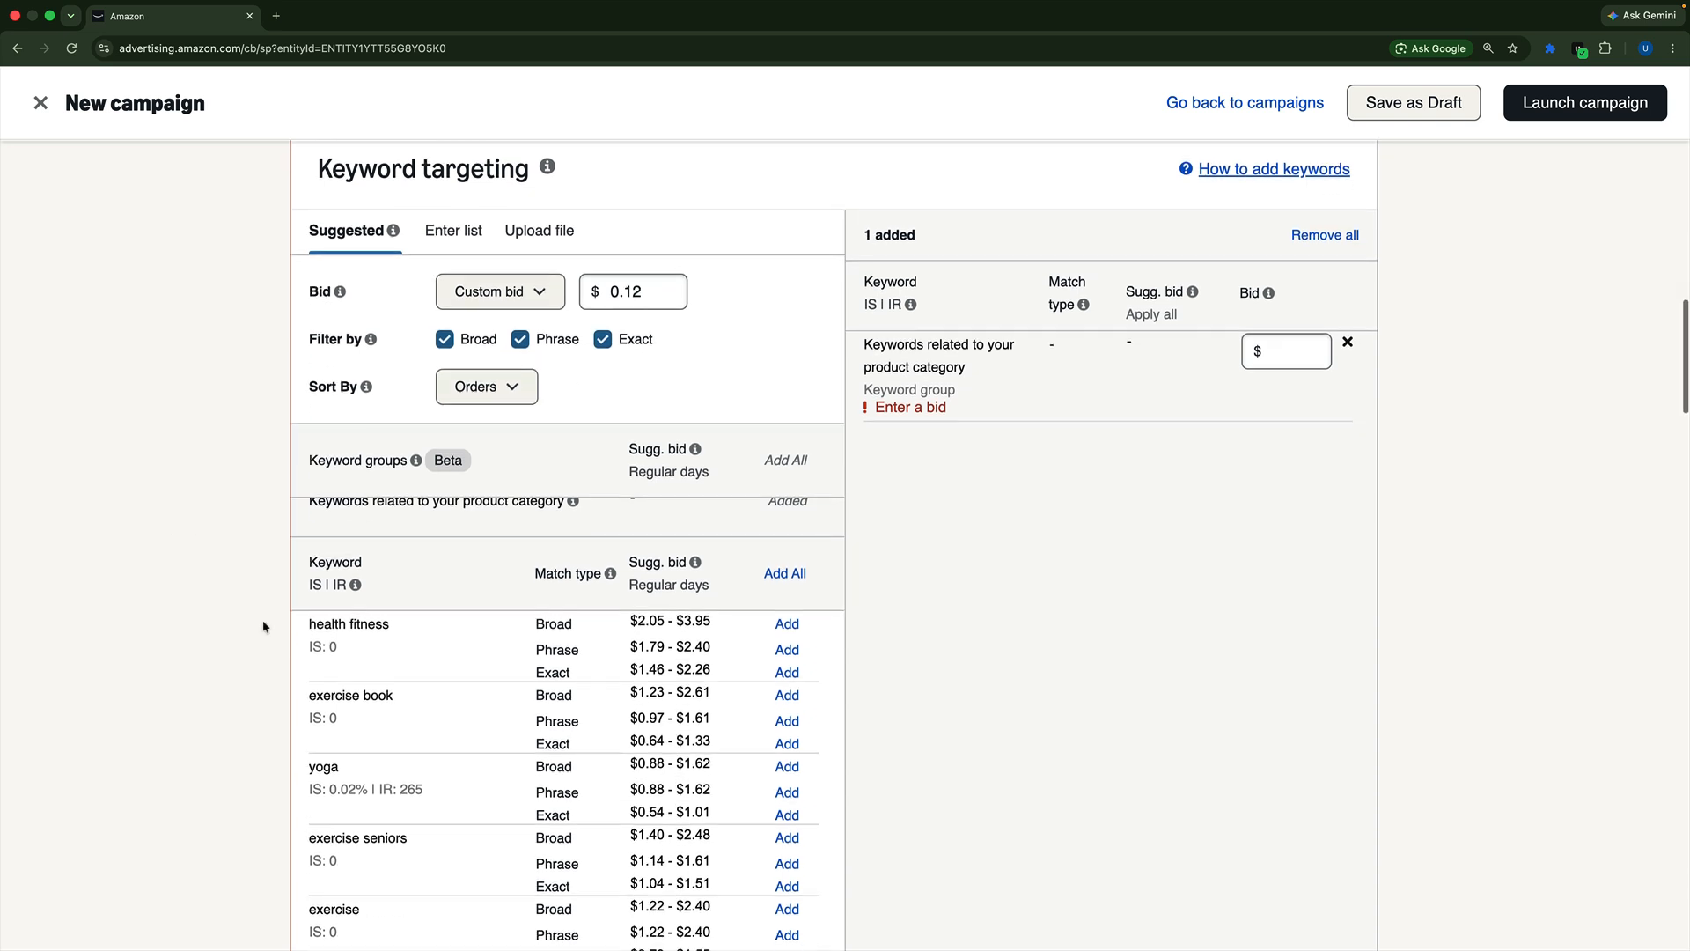
scroll(263, 627, down, 1)
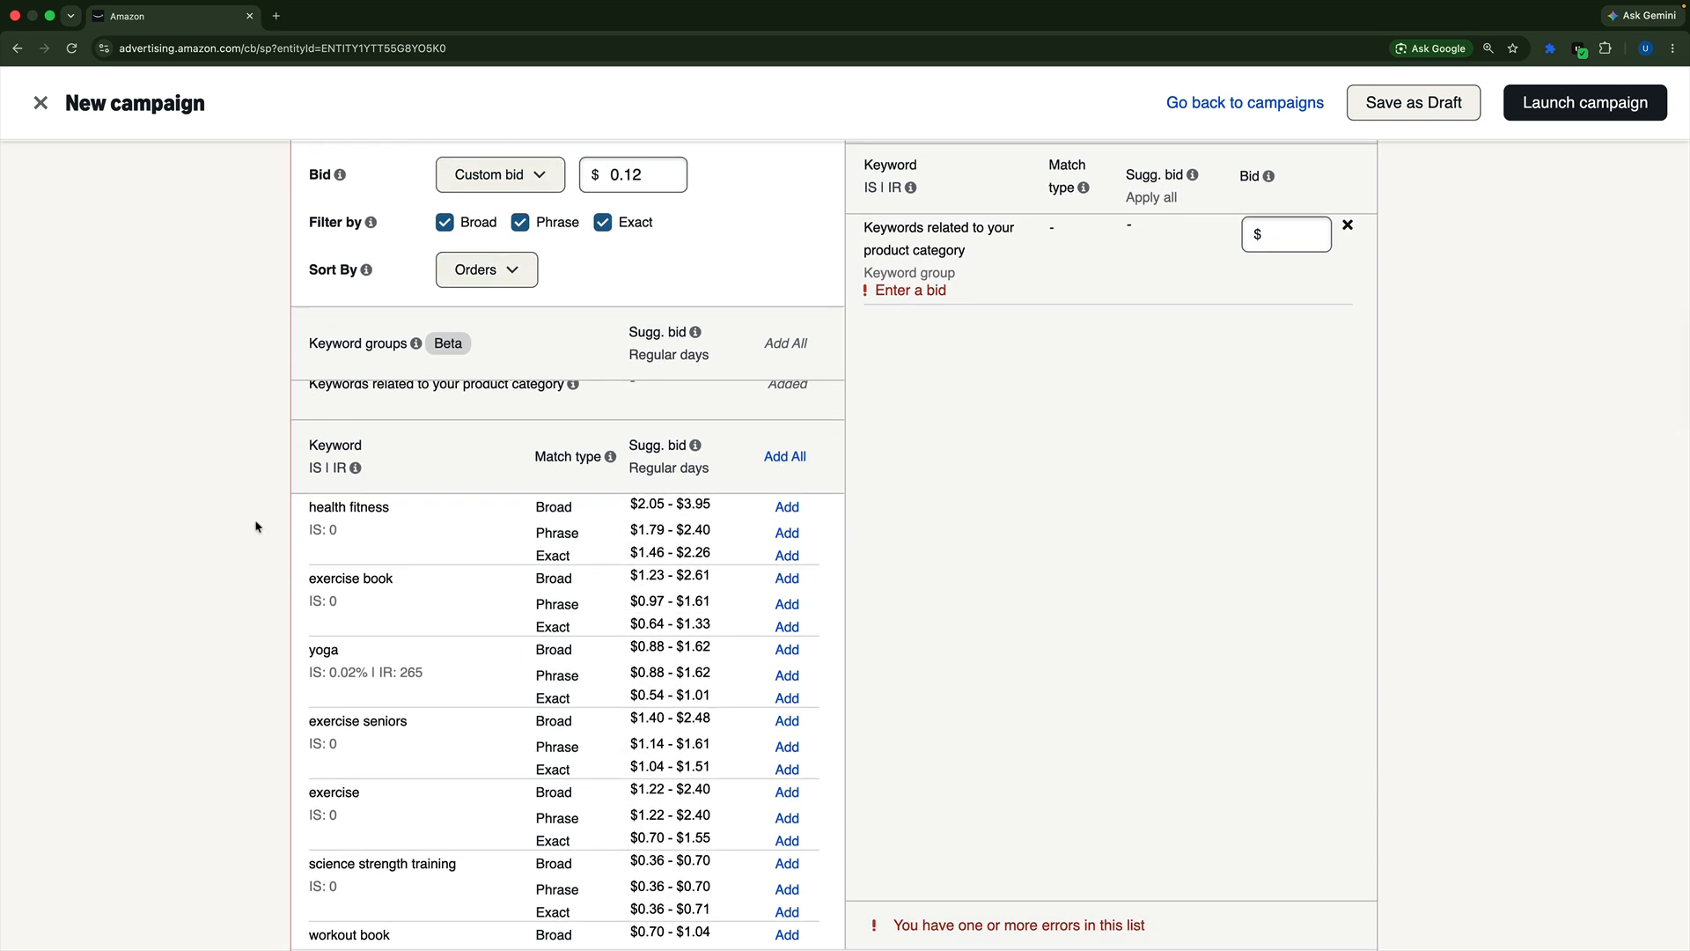
- Set the custom bid for the suggested keywords to $0.10
scroll(256, 527, up, 1)
scroll(256, 527, up, 2)
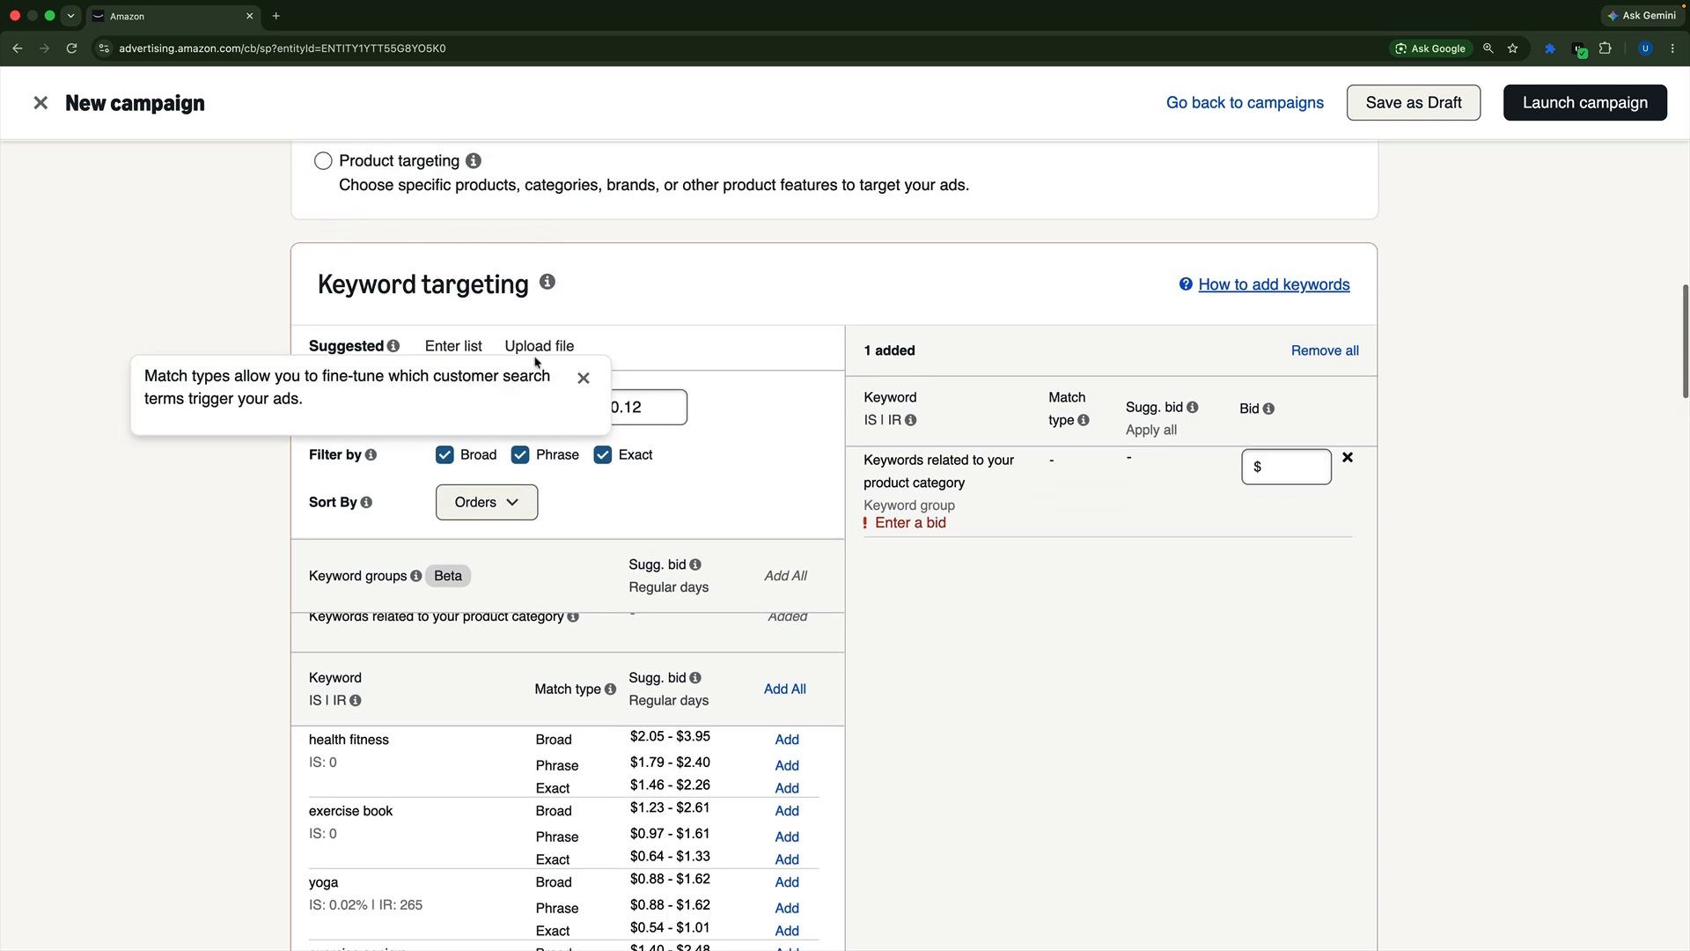
drag(637, 409, 648, 408)
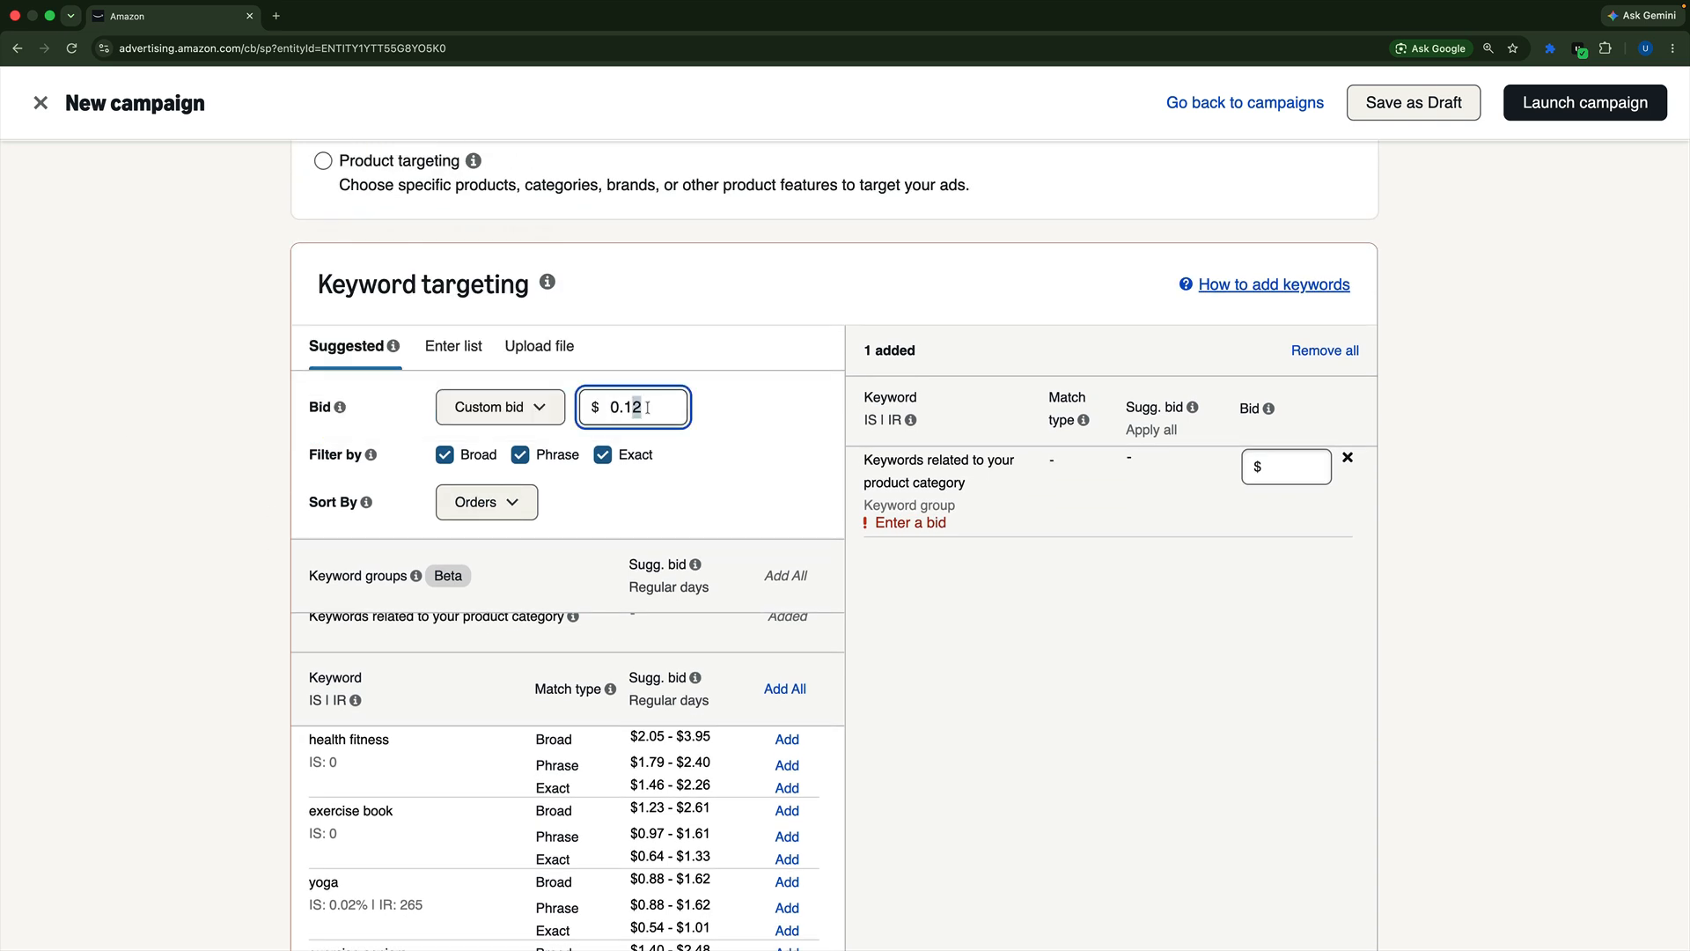
key(BackSpace)
text(0)
click(672, 479)
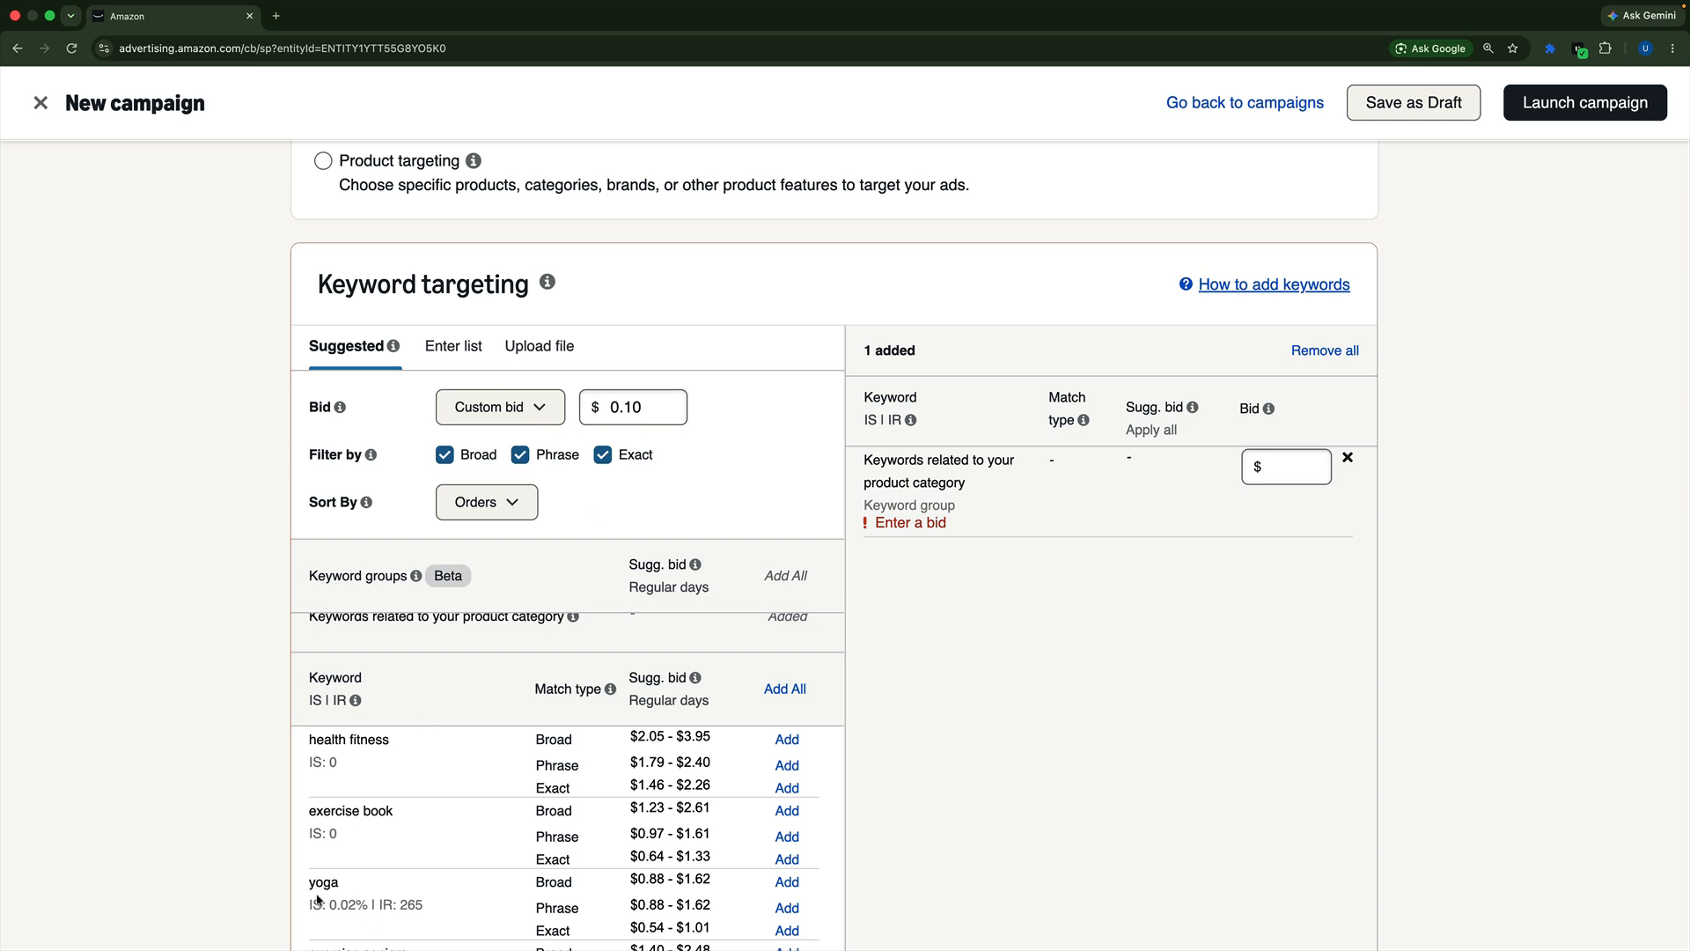
- Filter the suggested keywords to Broad match only and add all of them to the campaign at the $0.10 bid
drag(308, 881, 346, 889)
scroll(260, 532, down, 2)
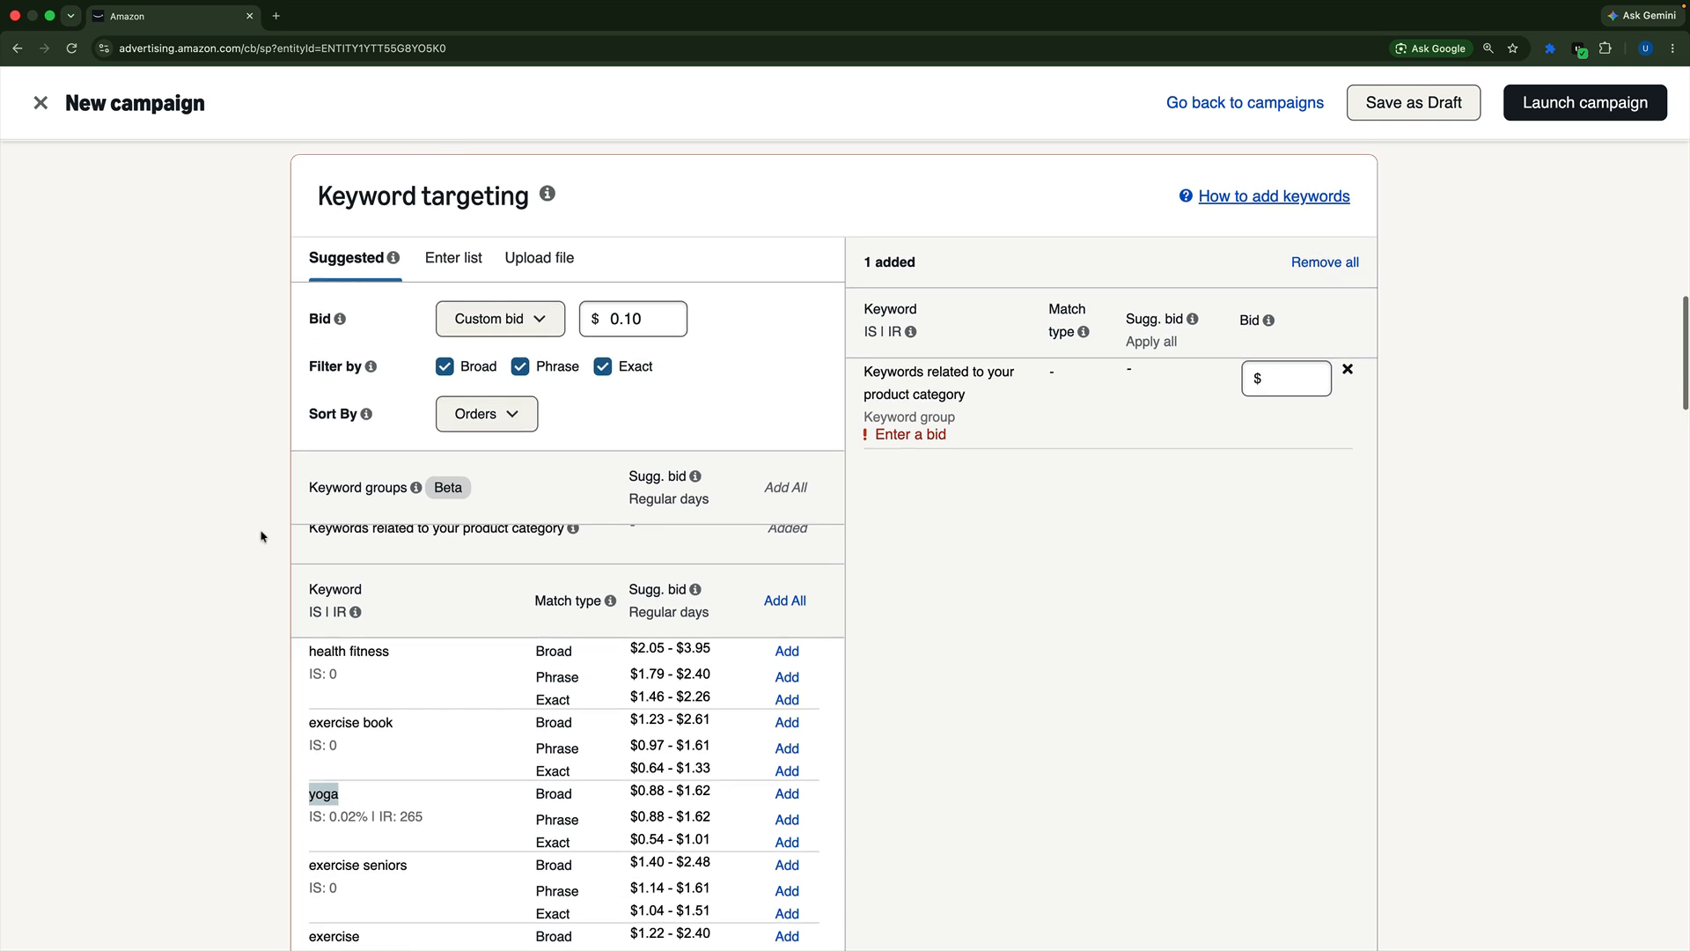
click(520, 367)
click(602, 368)
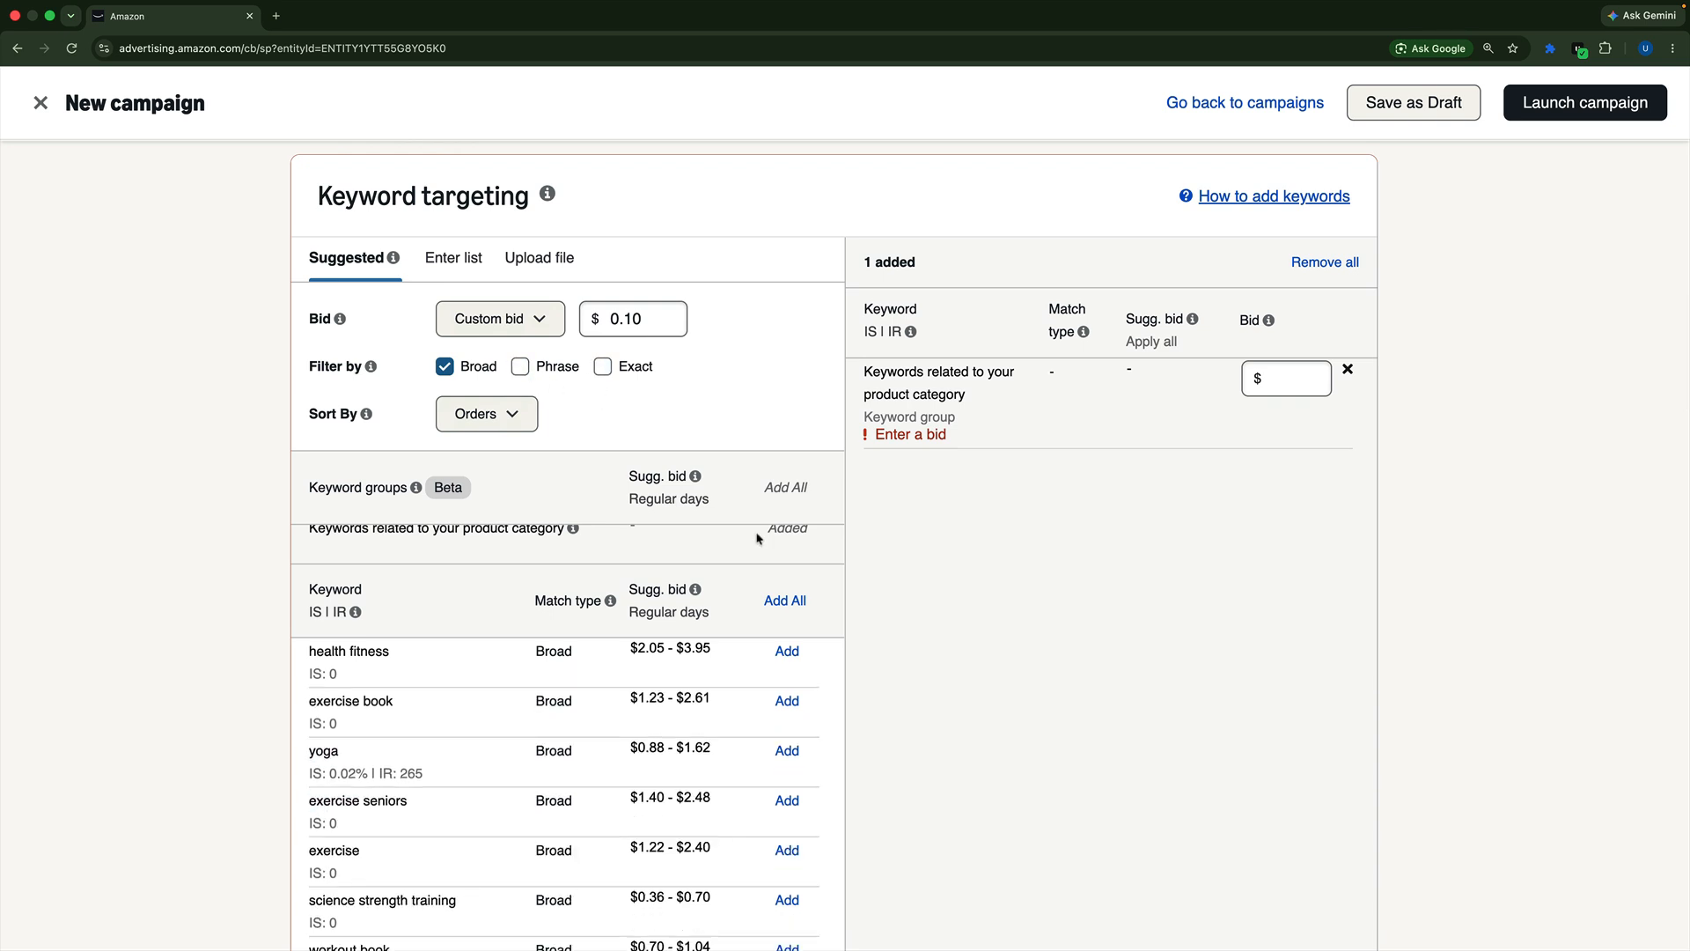
click(773, 606)
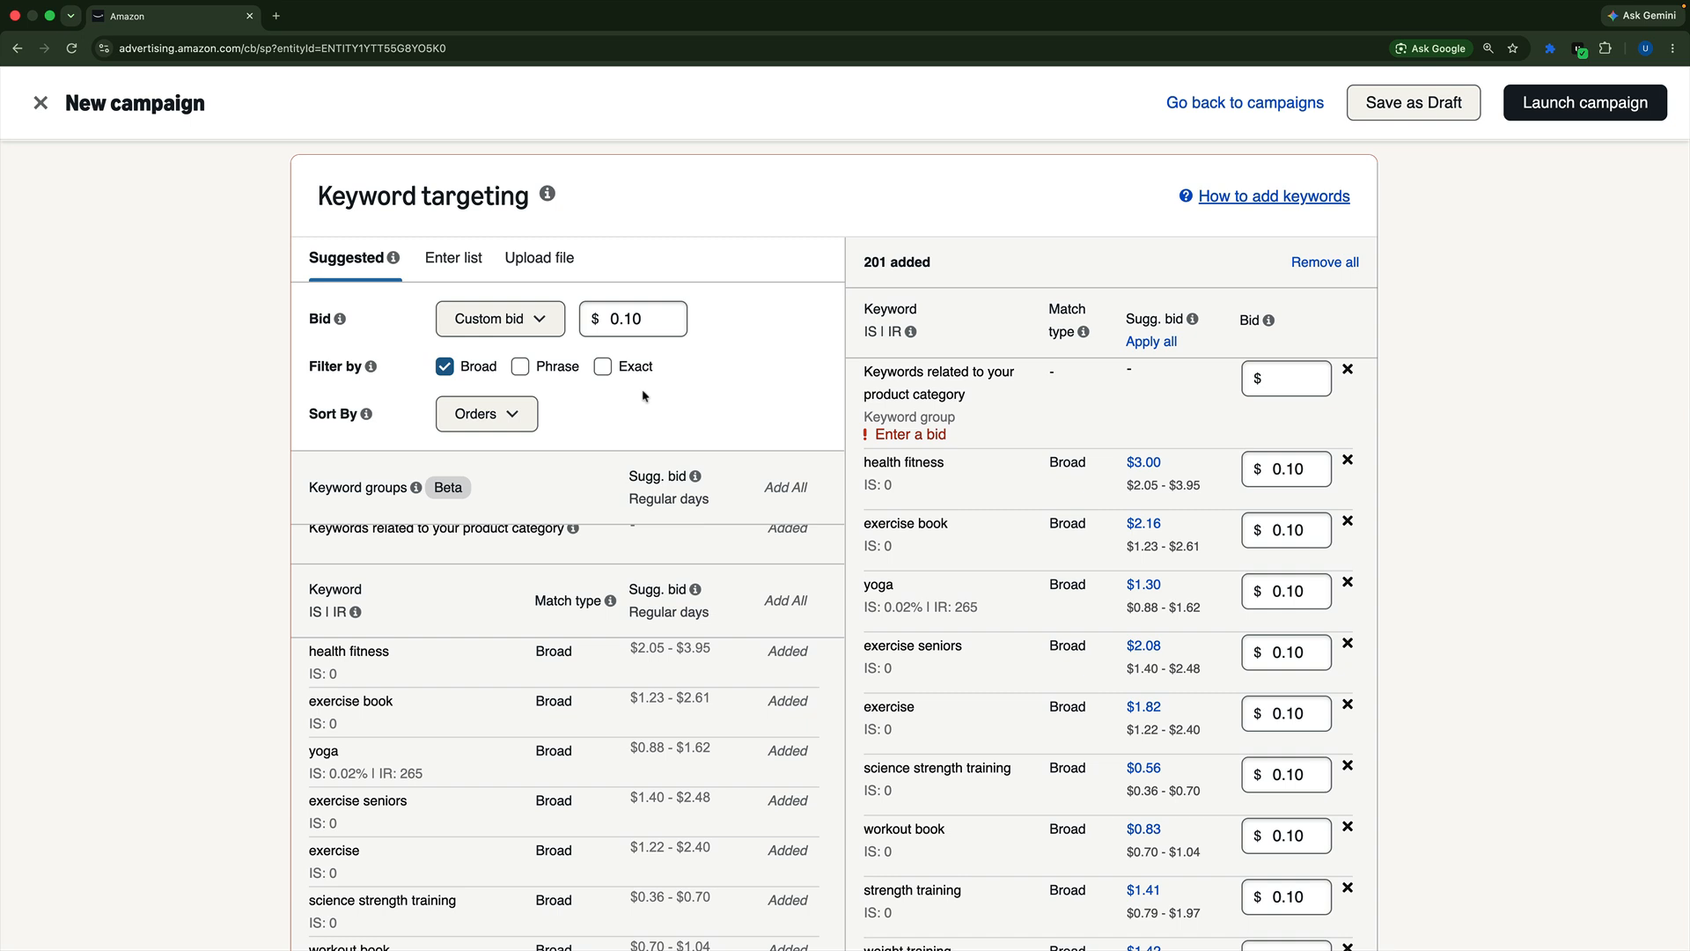
- Switch the suggestions to Phrase match only, set the custom bid to $0.12, and add all of them
click(571, 377)
click(445, 366)
click(649, 320)
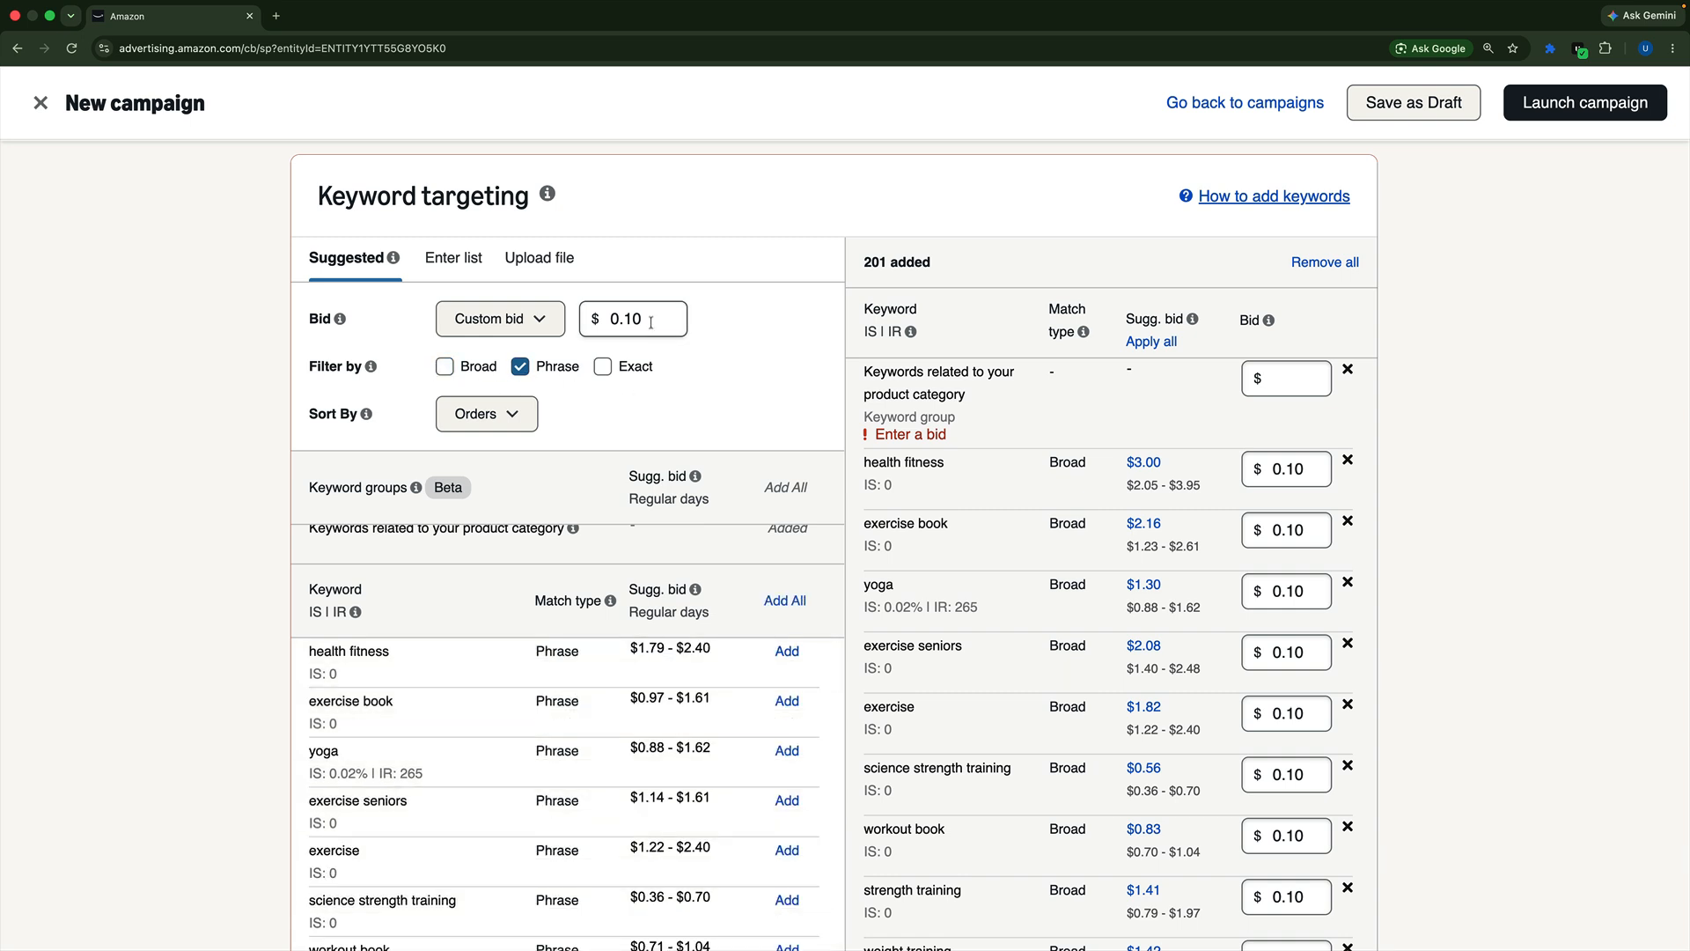
text(2)
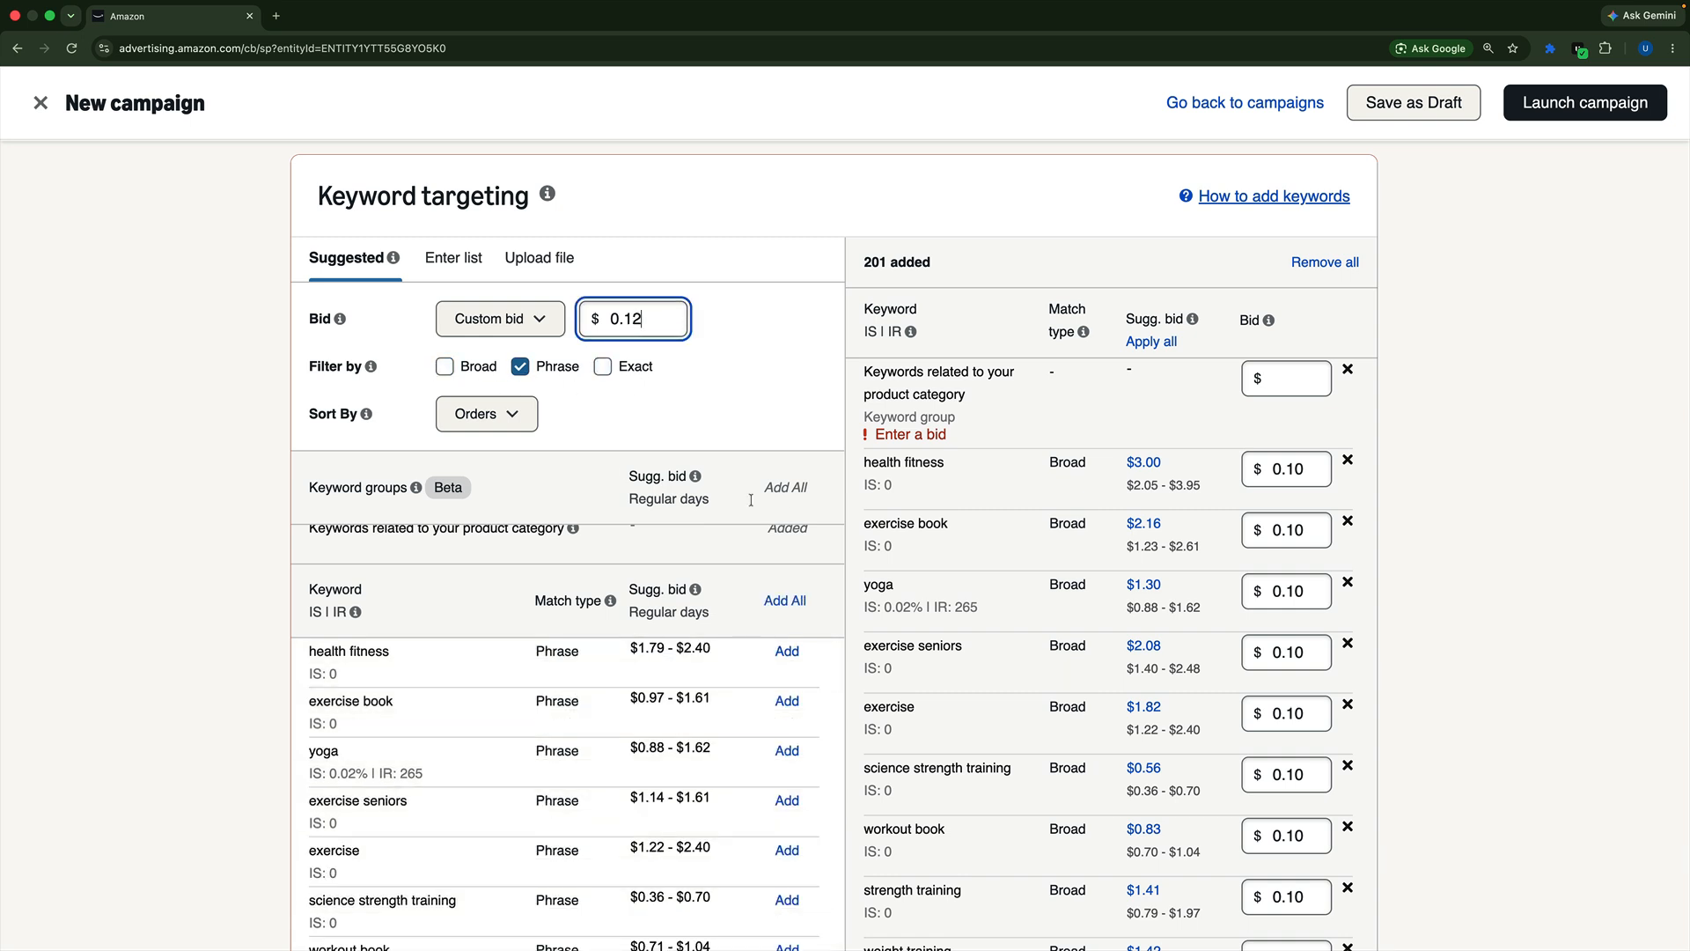
scroll(806, 551, up, 1)
click(786, 602)
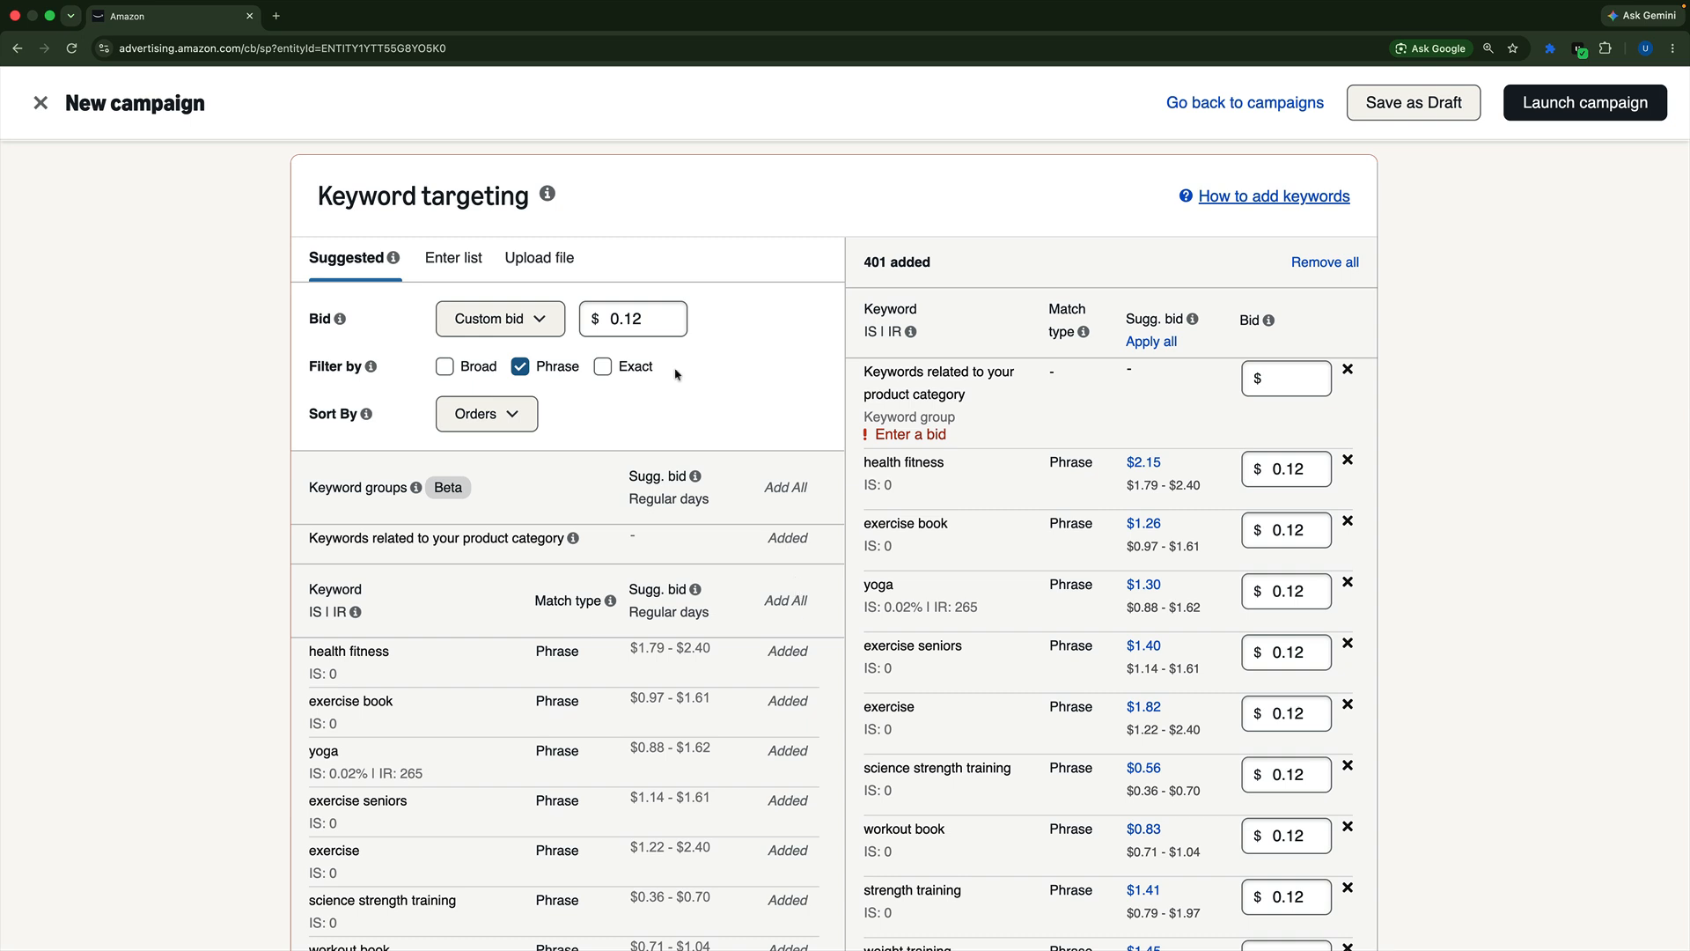
- Switch the suggestions to Exact match only, set the custom bid to $0.15, and add all of them
click(570, 380)
click(603, 366)
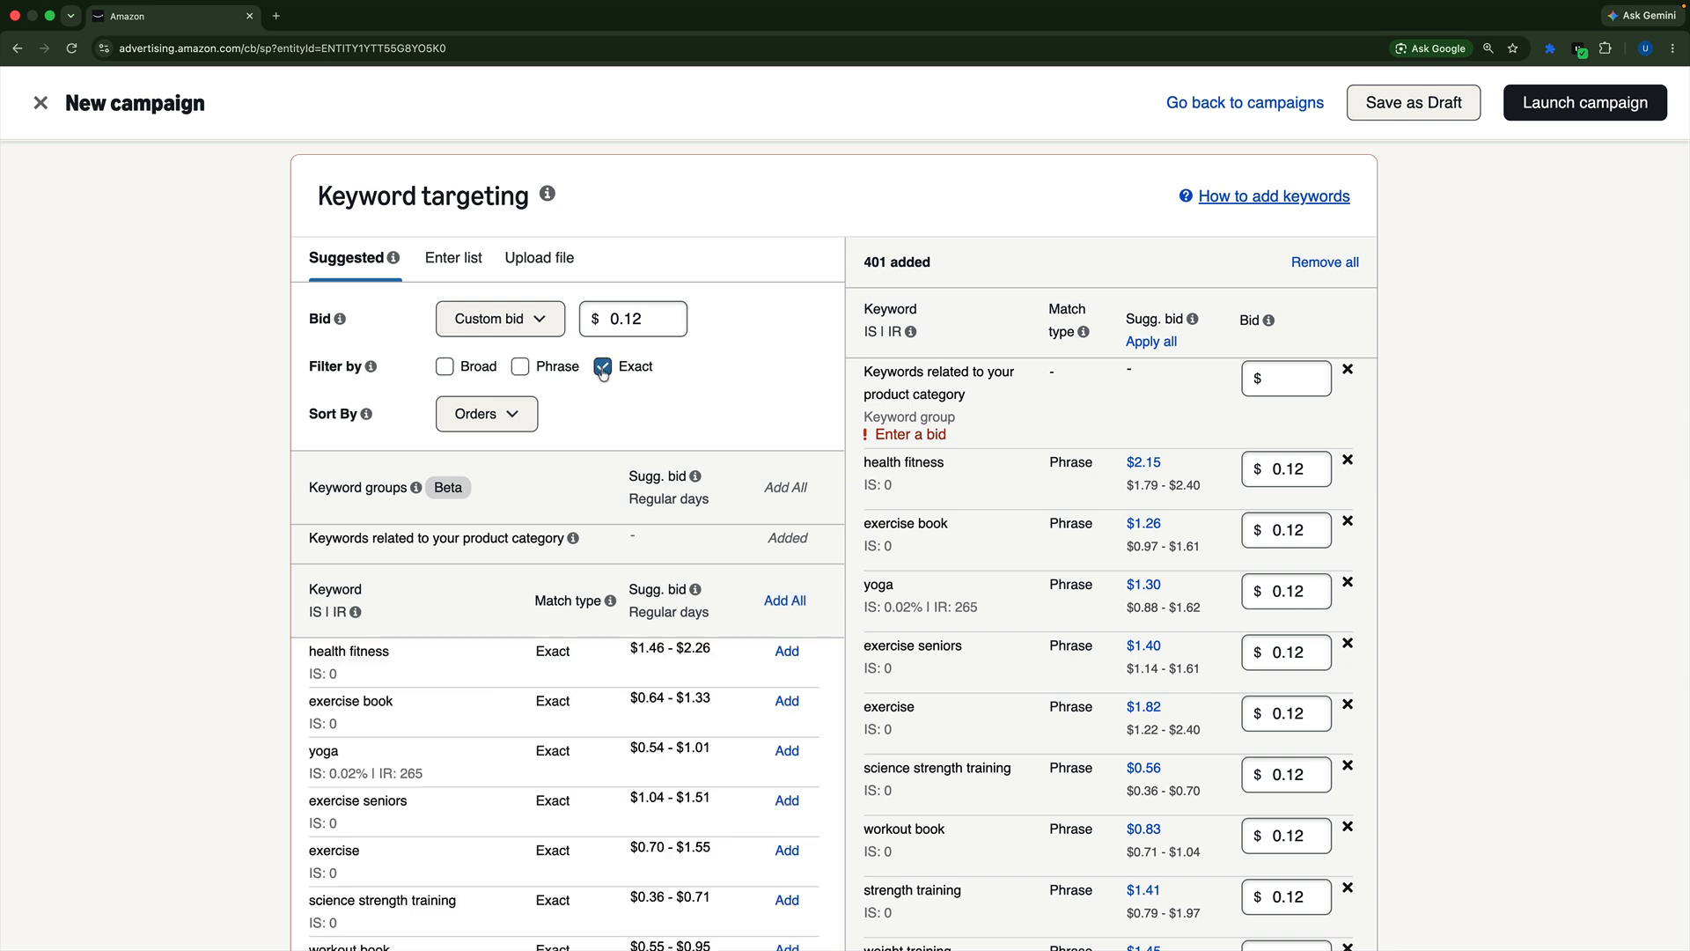
click(636, 319)
key(BackSpace)
text(5)
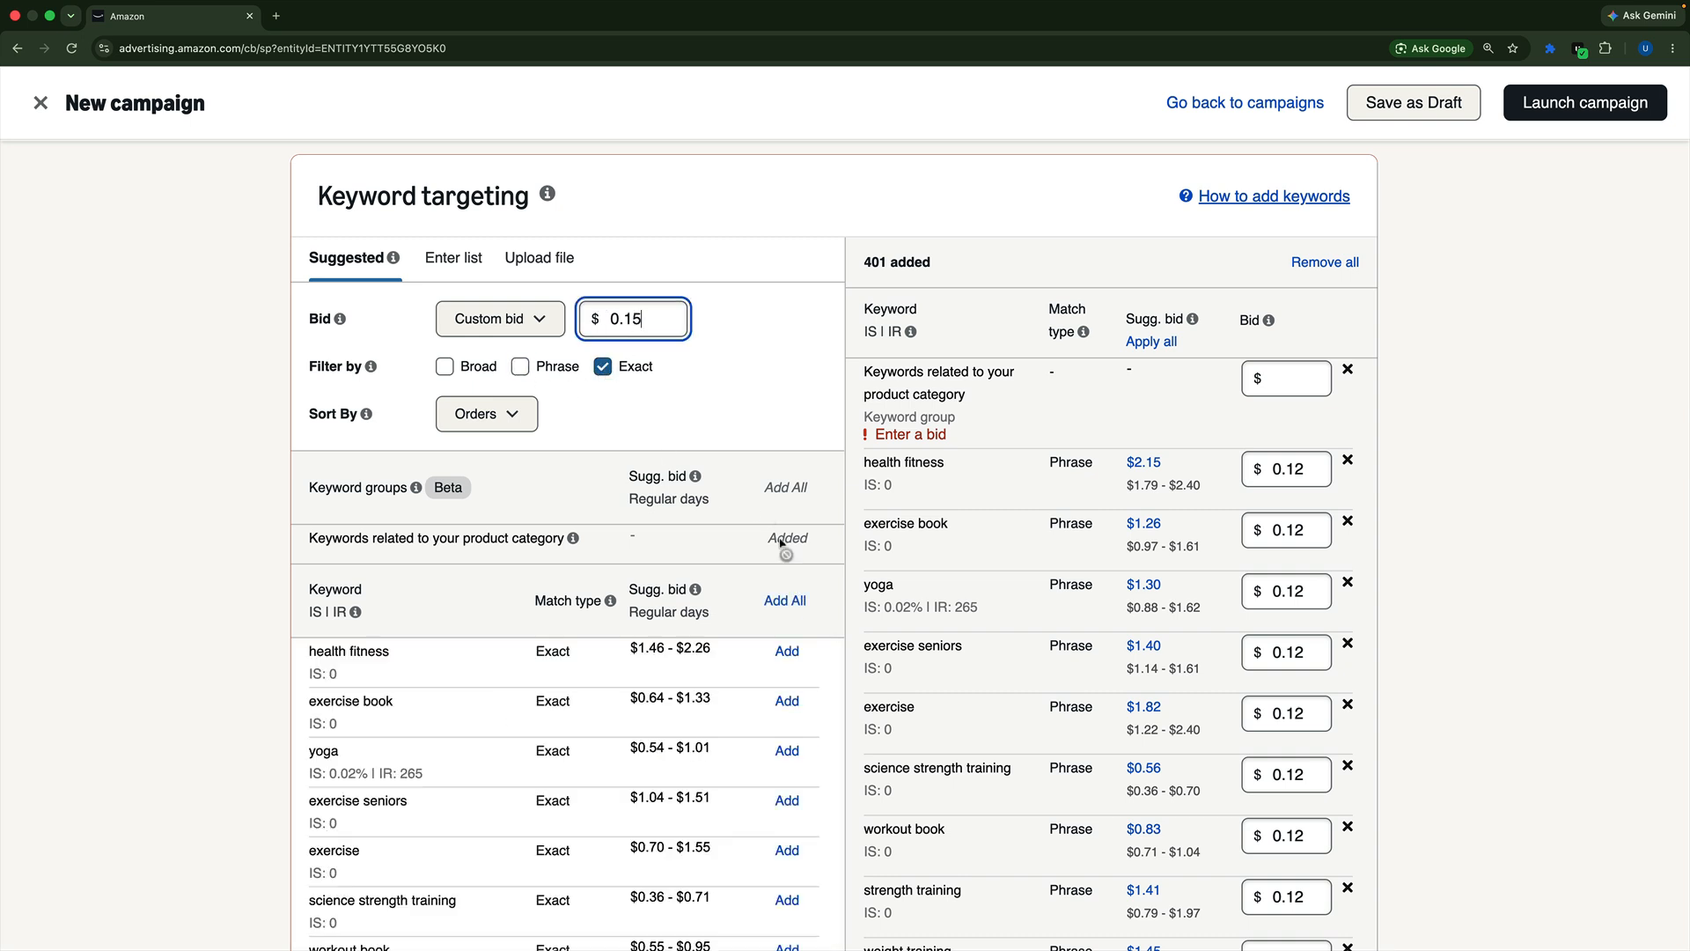
click(784, 601)
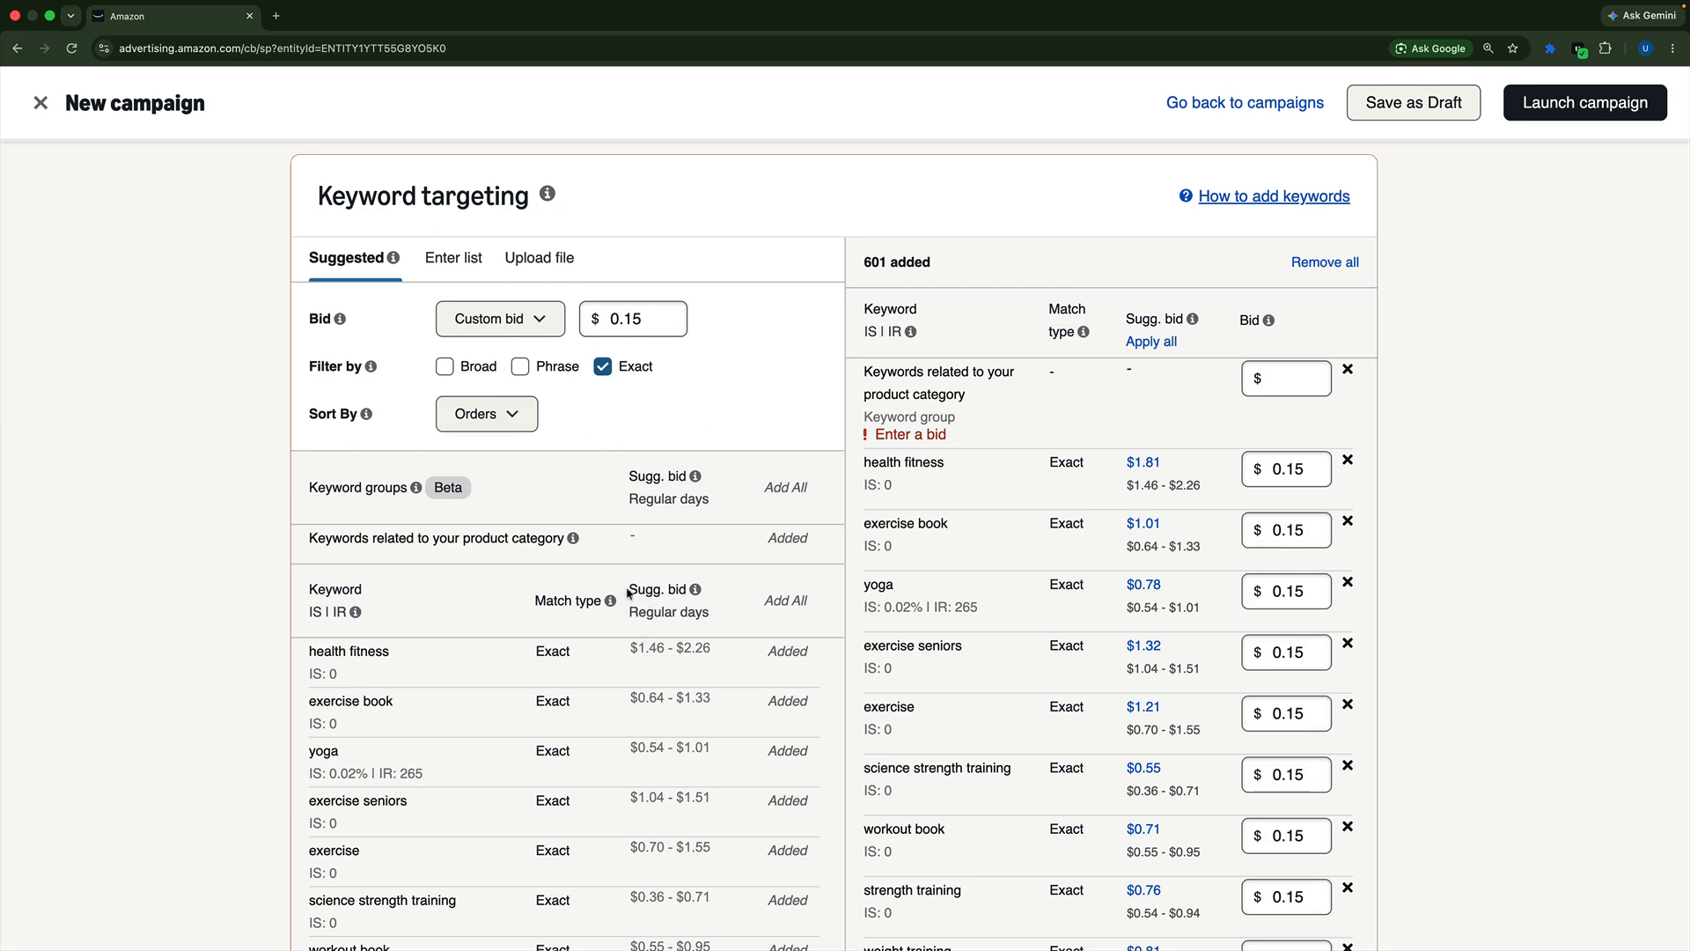
- Change to entering a custom keyword list and enable the Broad, Phrase and Exact match types for it
scroll(627, 590, down, 5)
scroll(627, 592, up, 5)
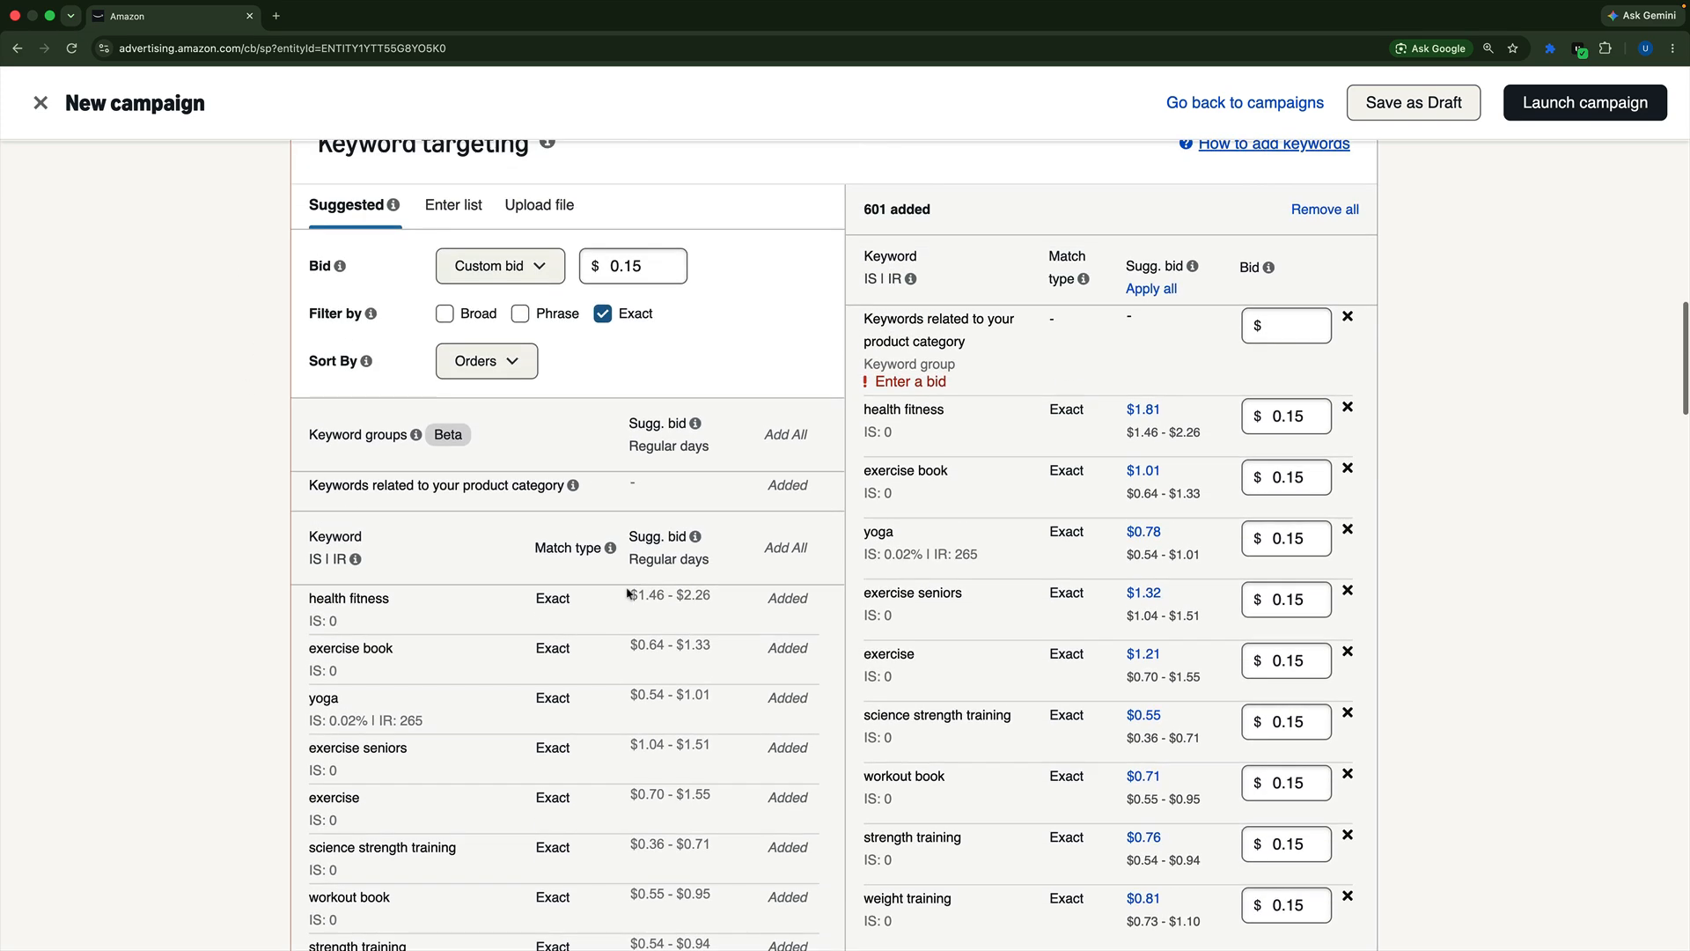
scroll(627, 593, up, 4)
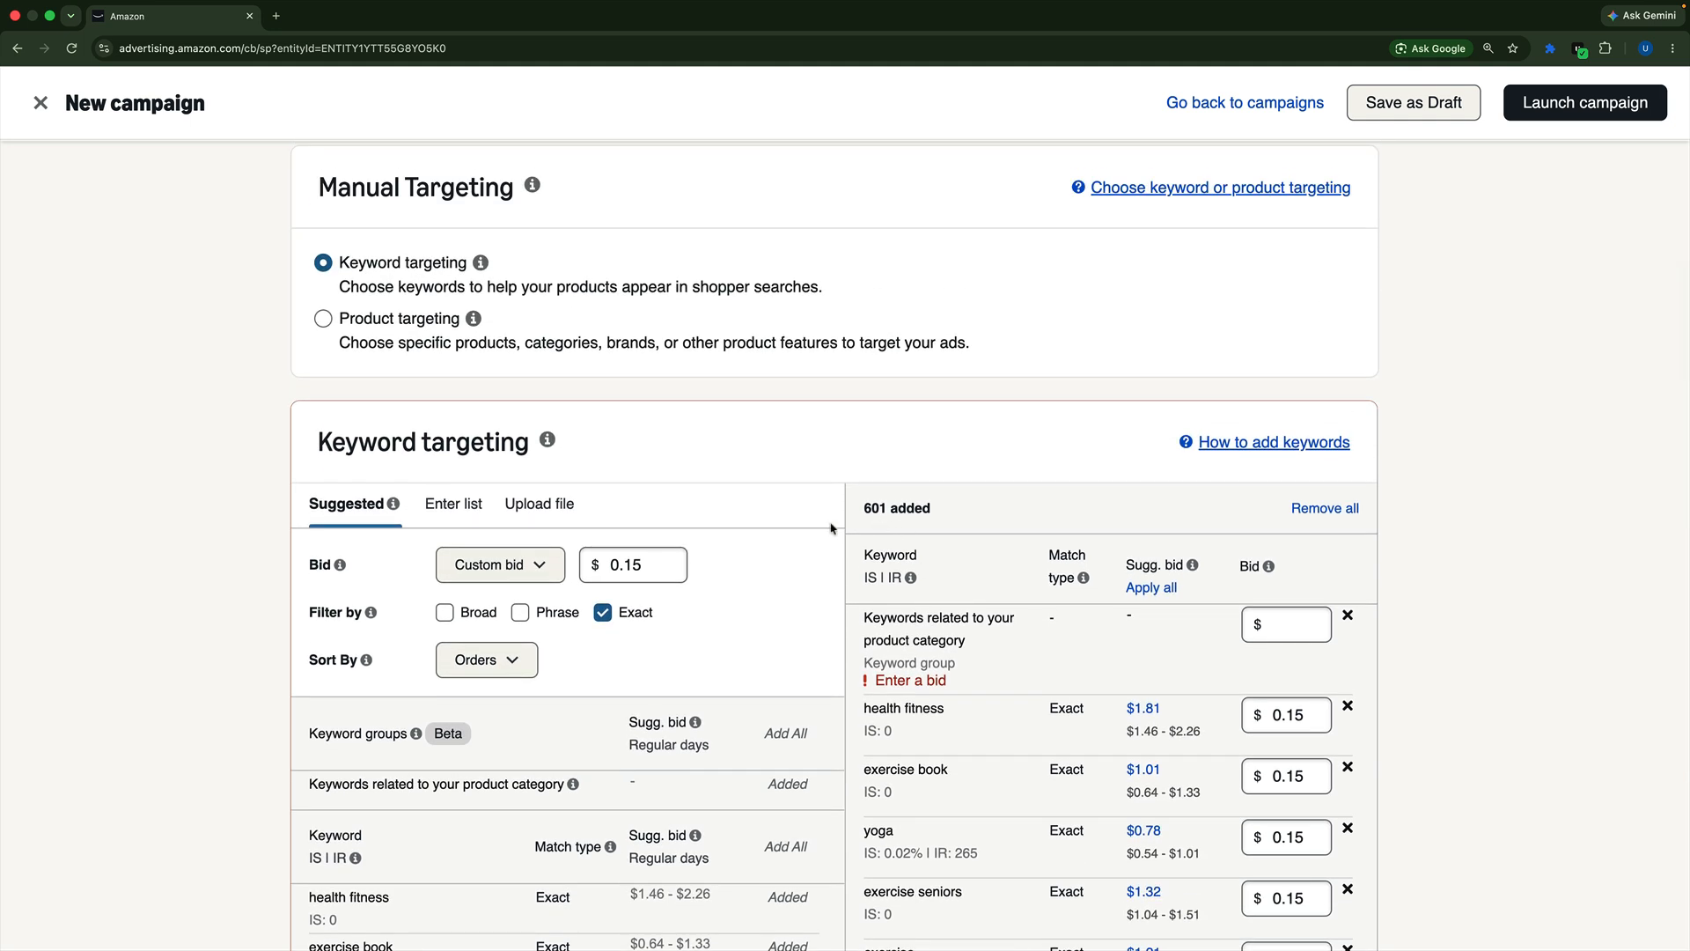
click(459, 514)
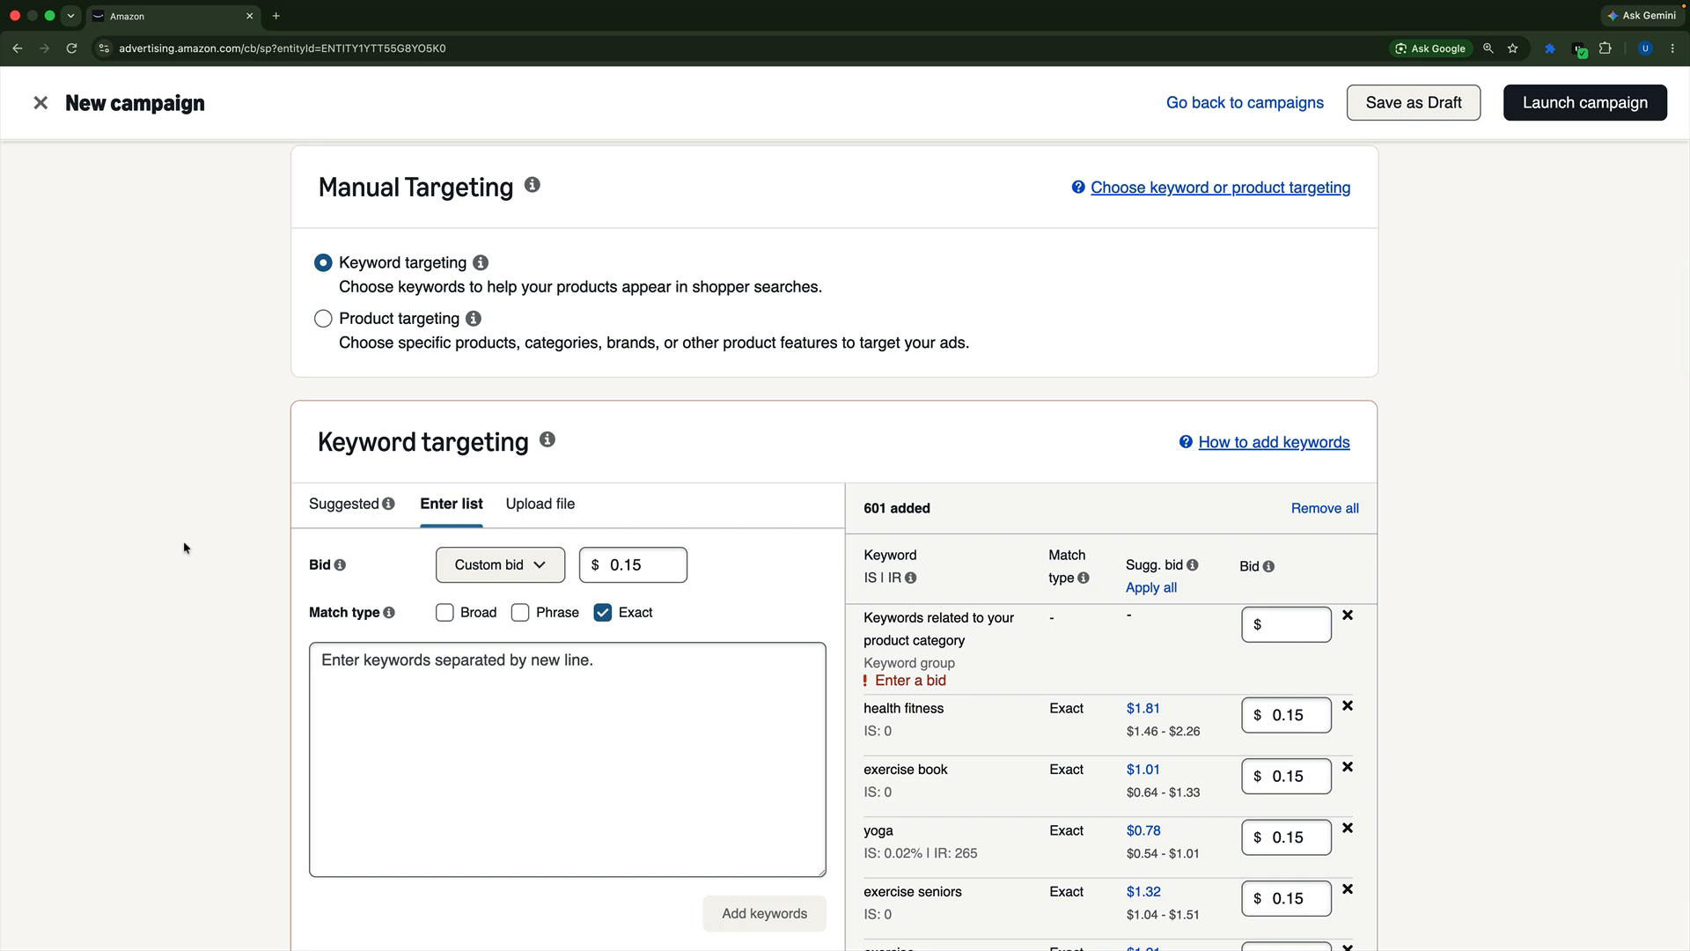
scroll(185, 549, down, 4)
click(520, 431)
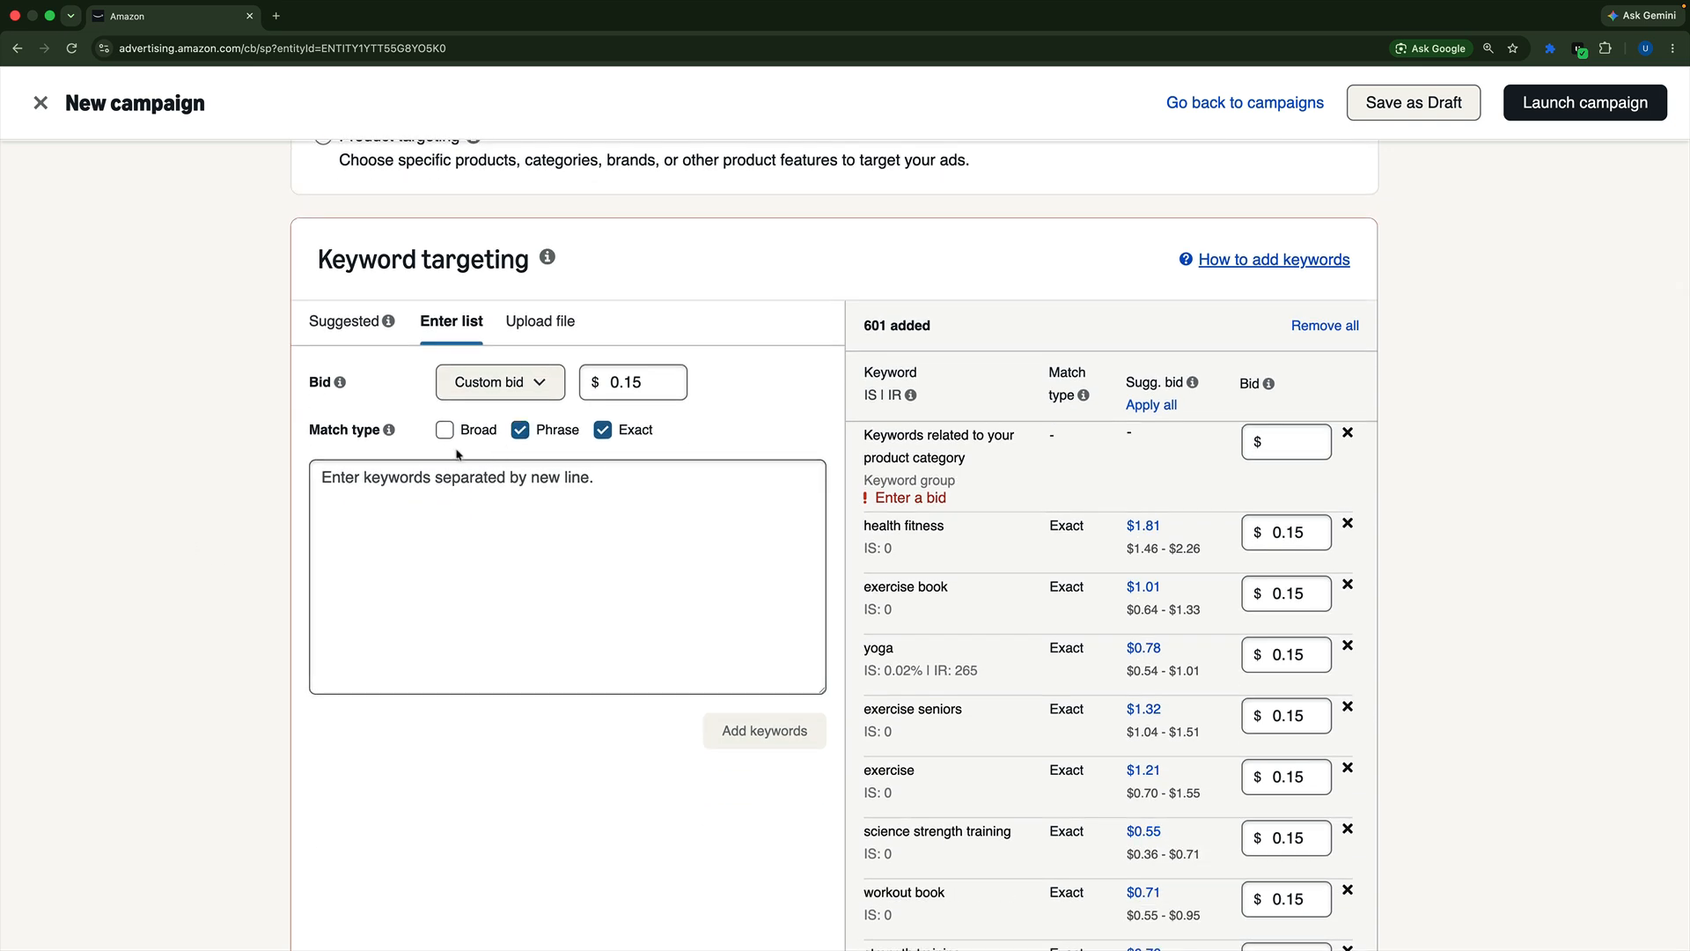
click(445, 430)
- Look up shopper queries for strength training and put all the suggested keywords into the keyword entry list
click(421, 509)
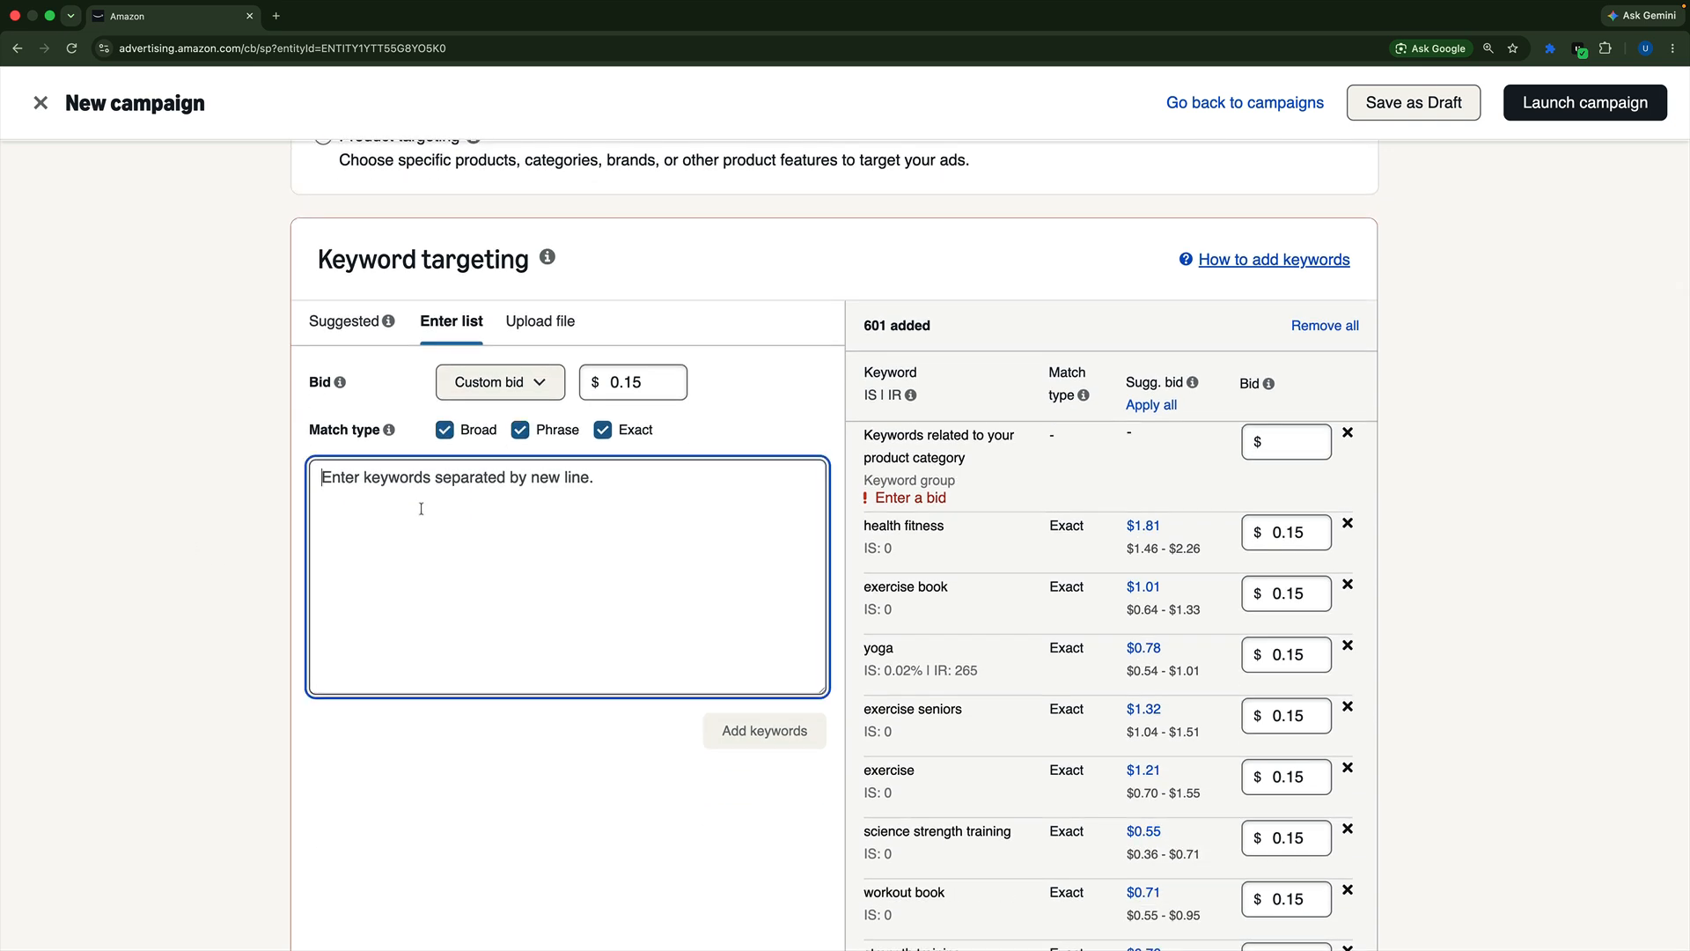
text(s)
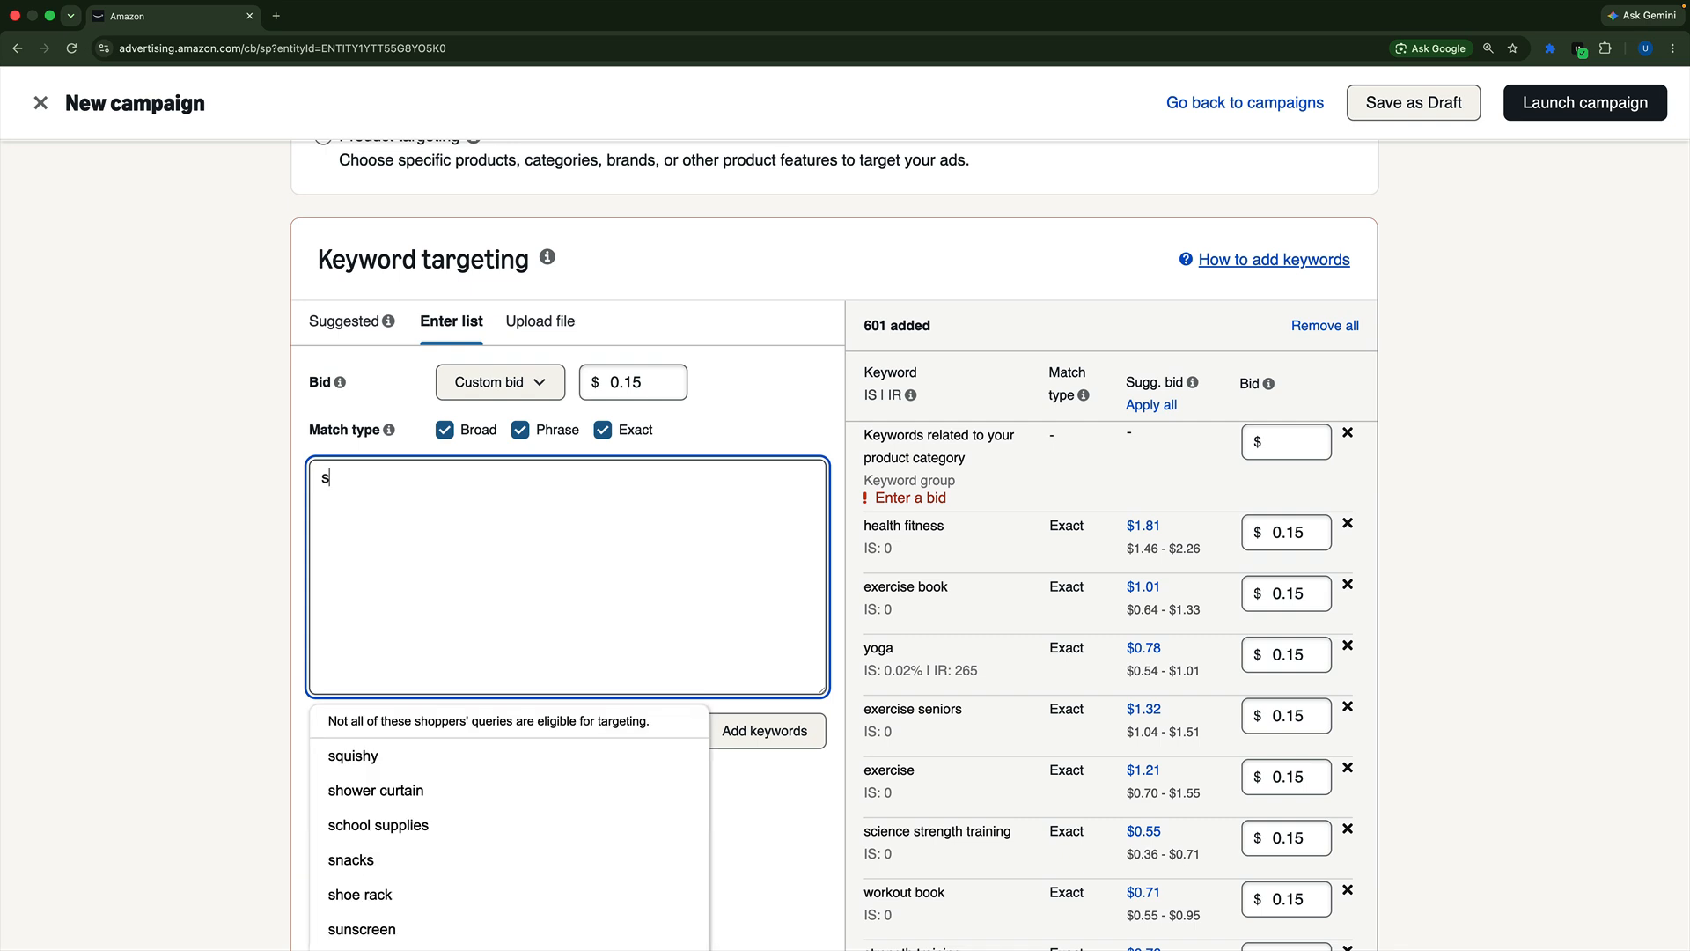
text(trength)
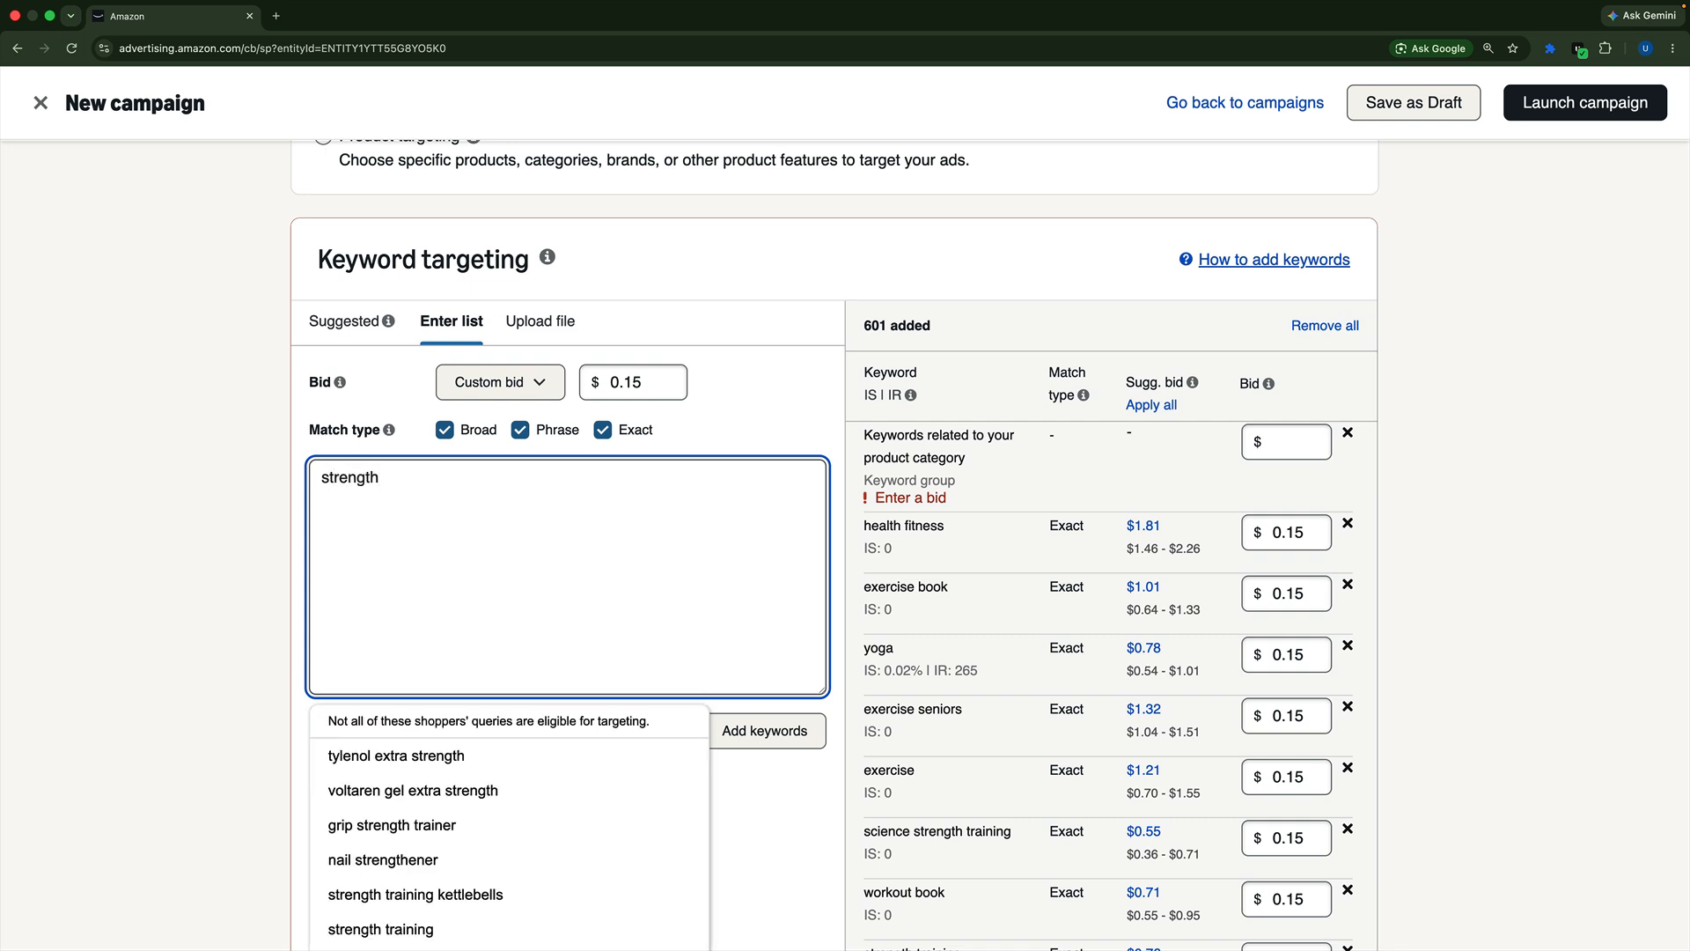
text( t)
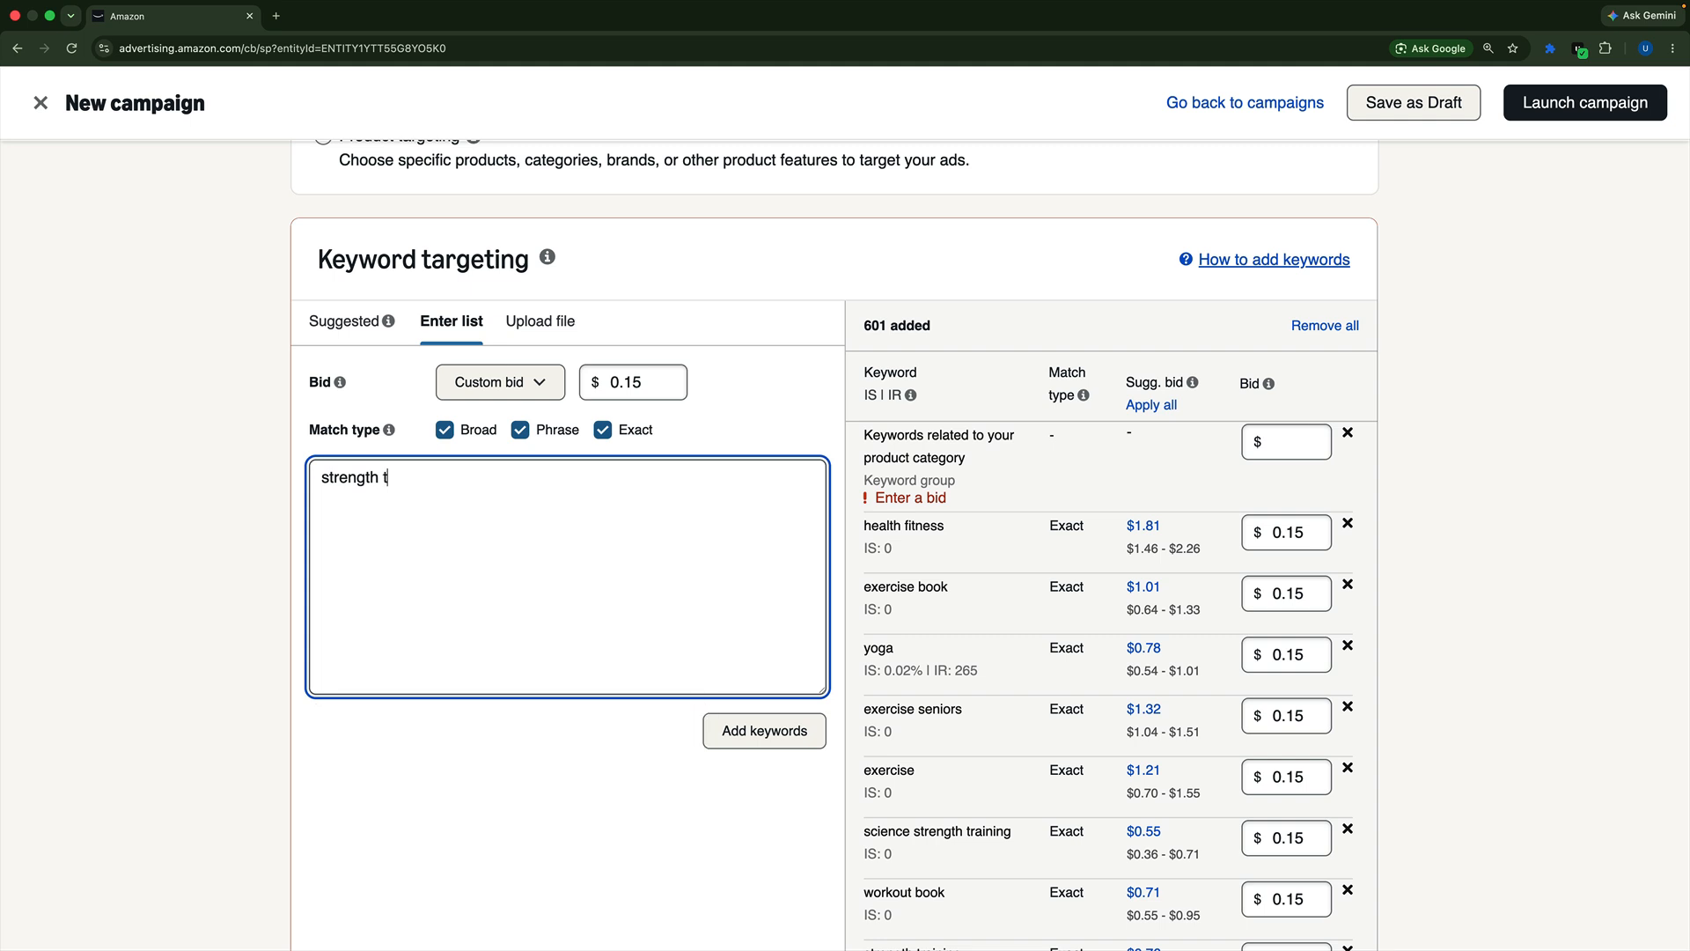
text(ranining)
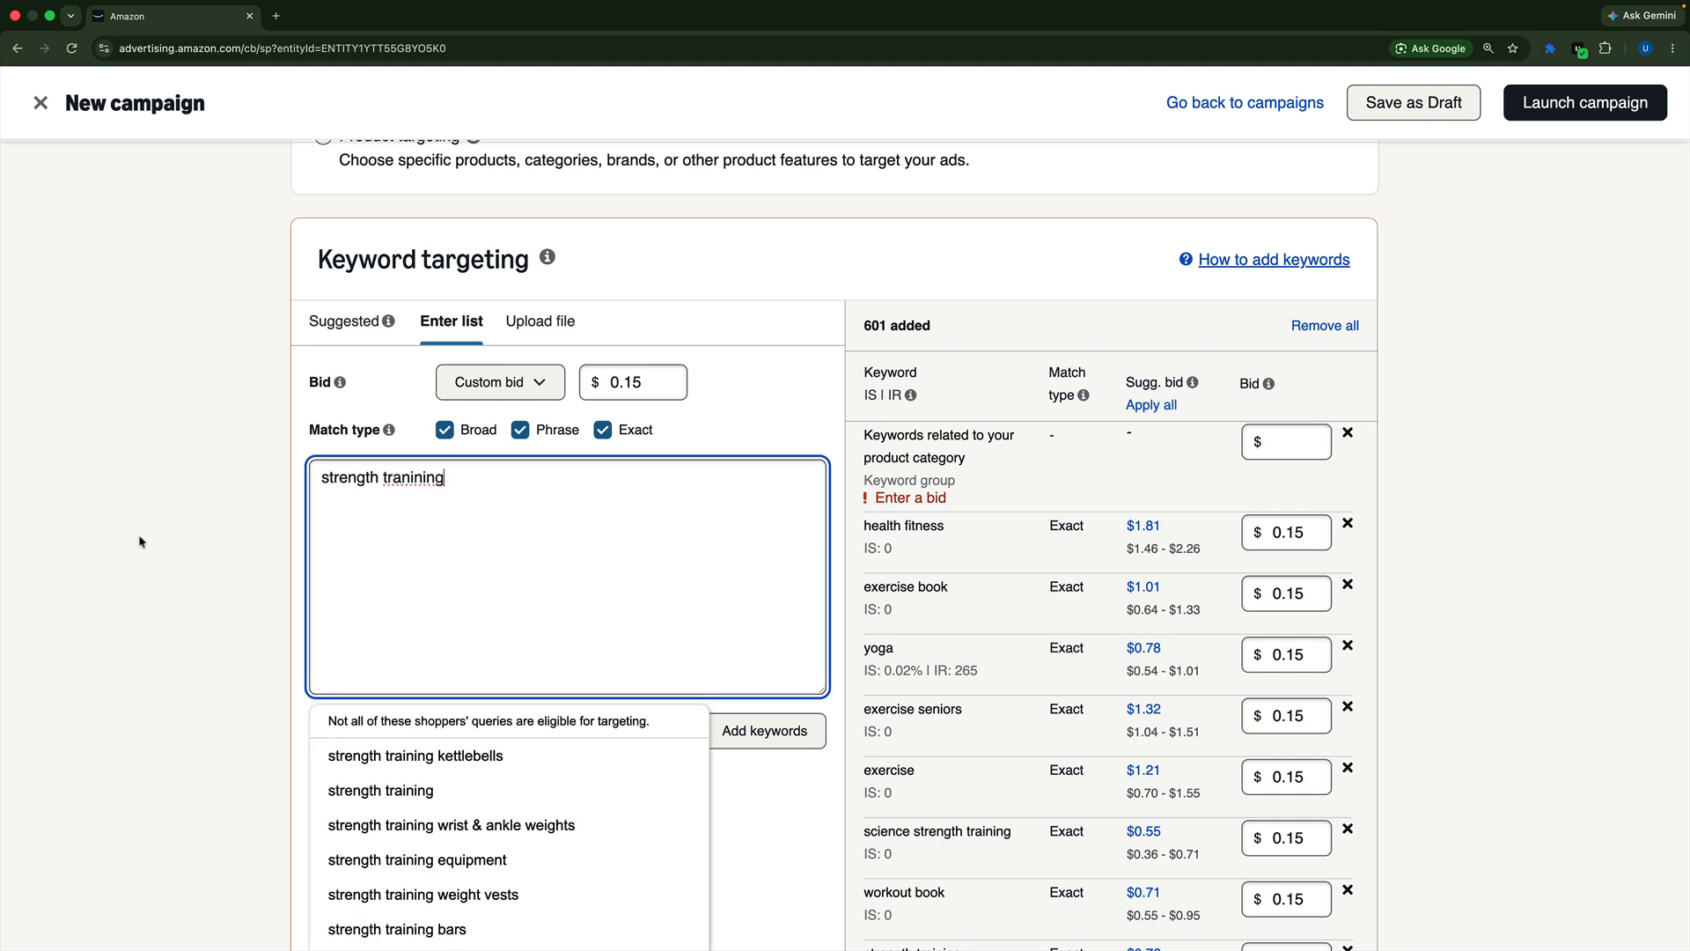
scroll(140, 542, down, 3)
scroll(140, 542, down, 1)
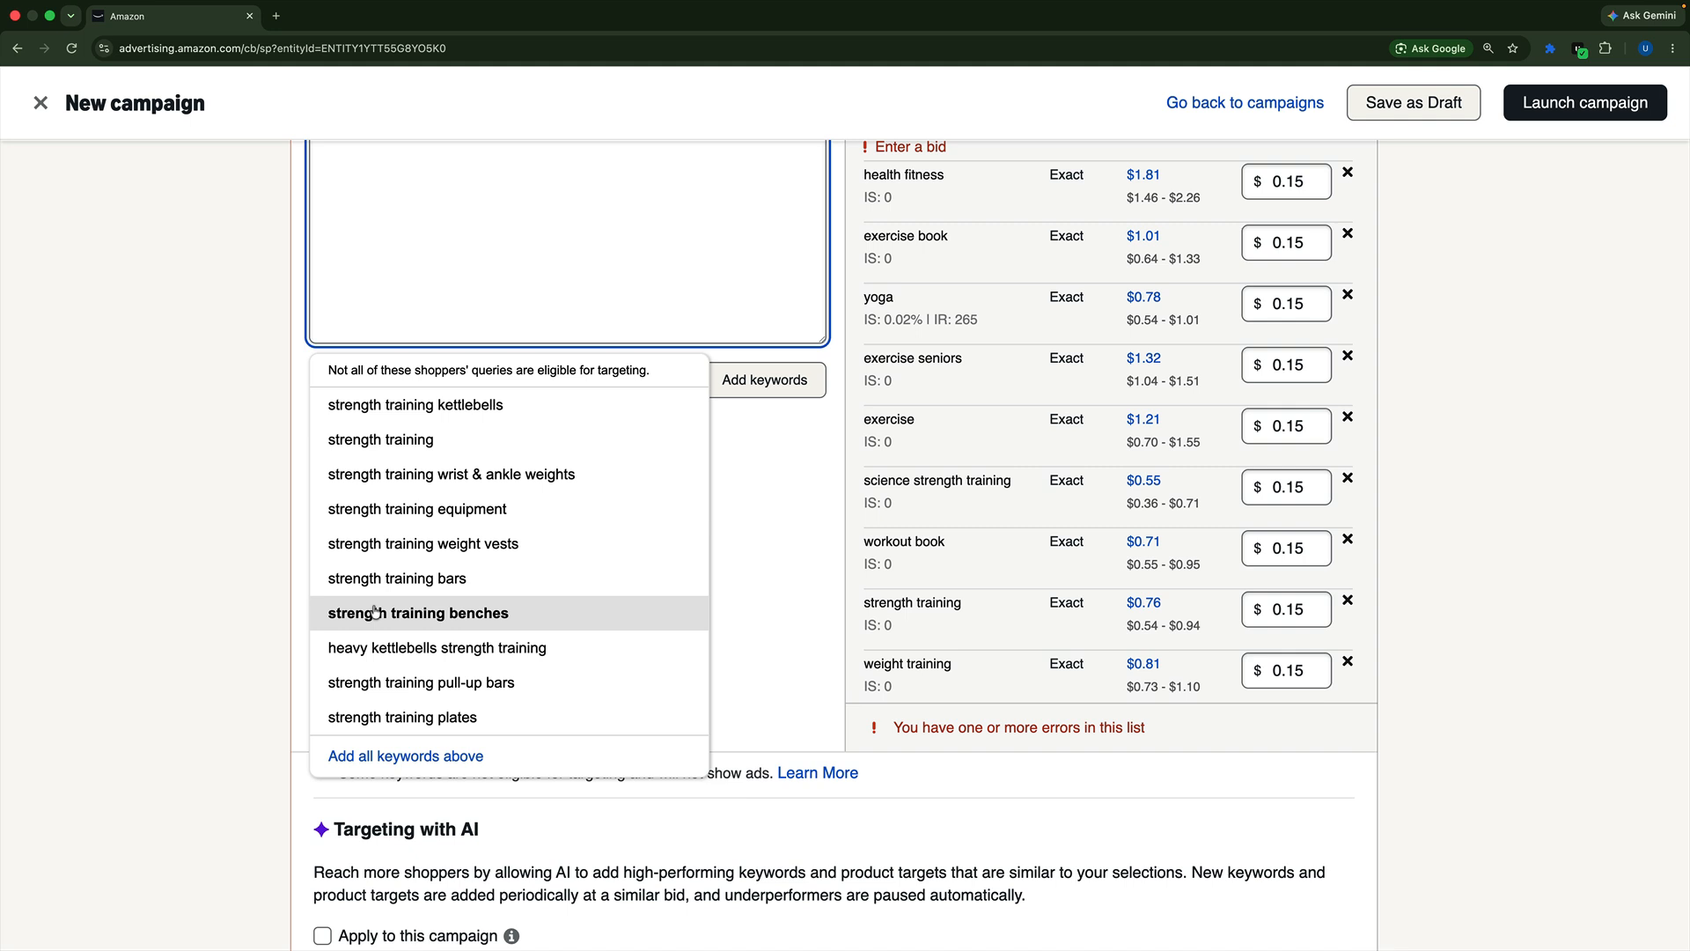
click(441, 762)
scroll(249, 581, up, 4)
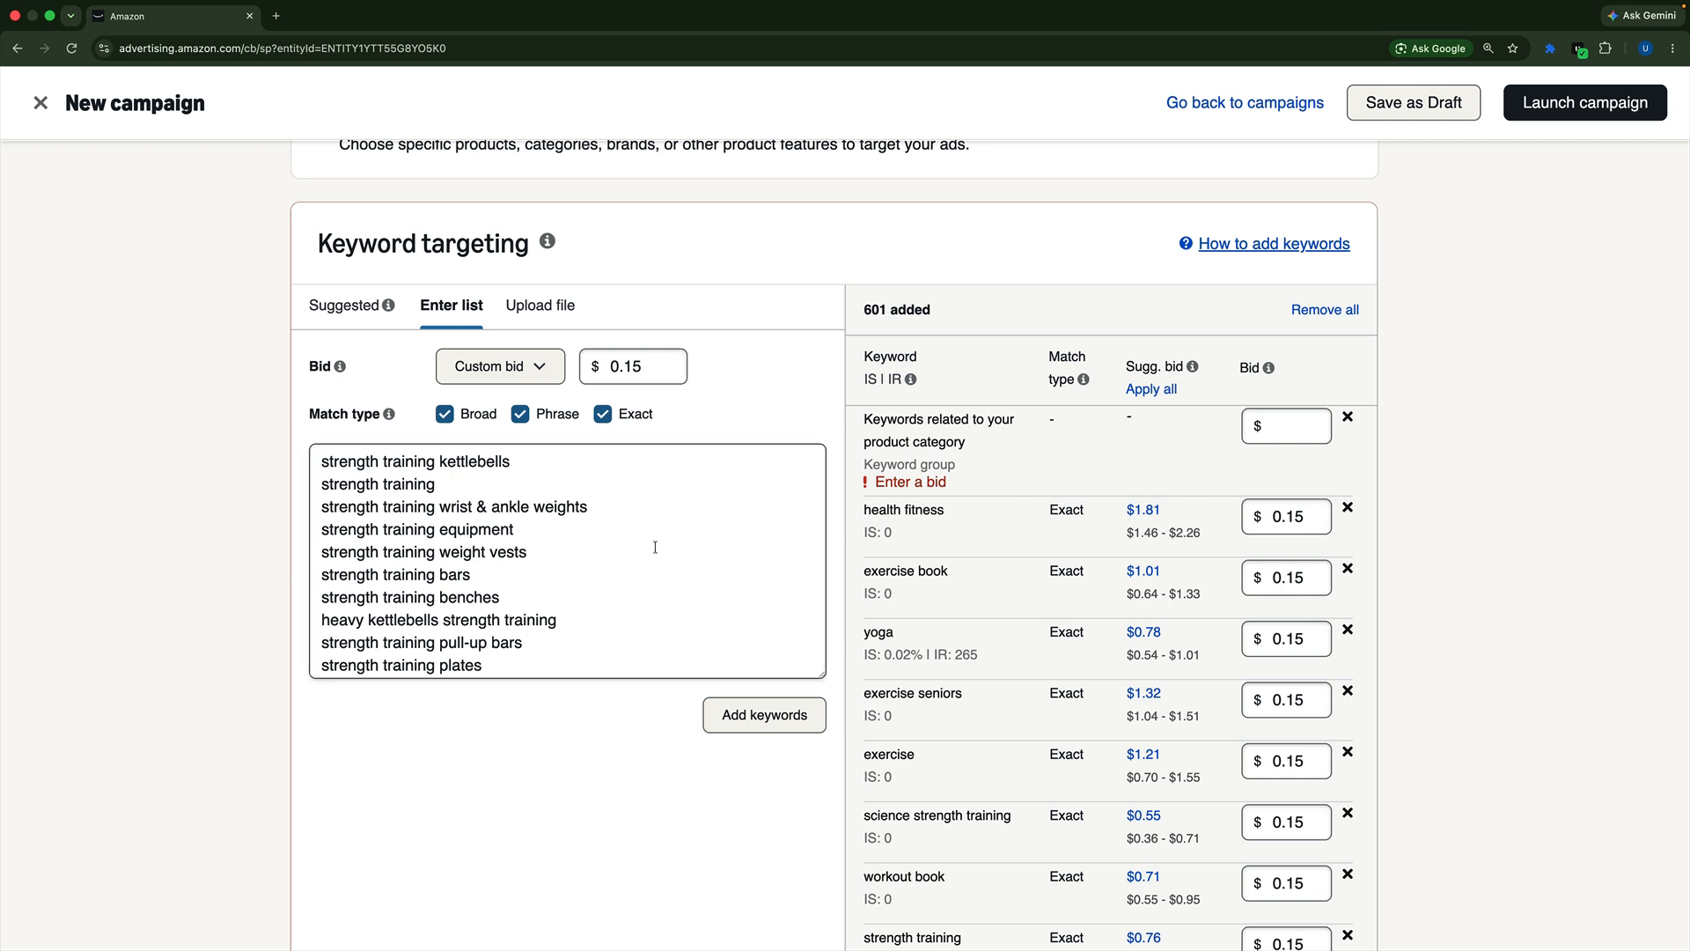
- Set the custom bid for the entered list to $0.12 and add the listed keywords to the campaign
click(649, 371)
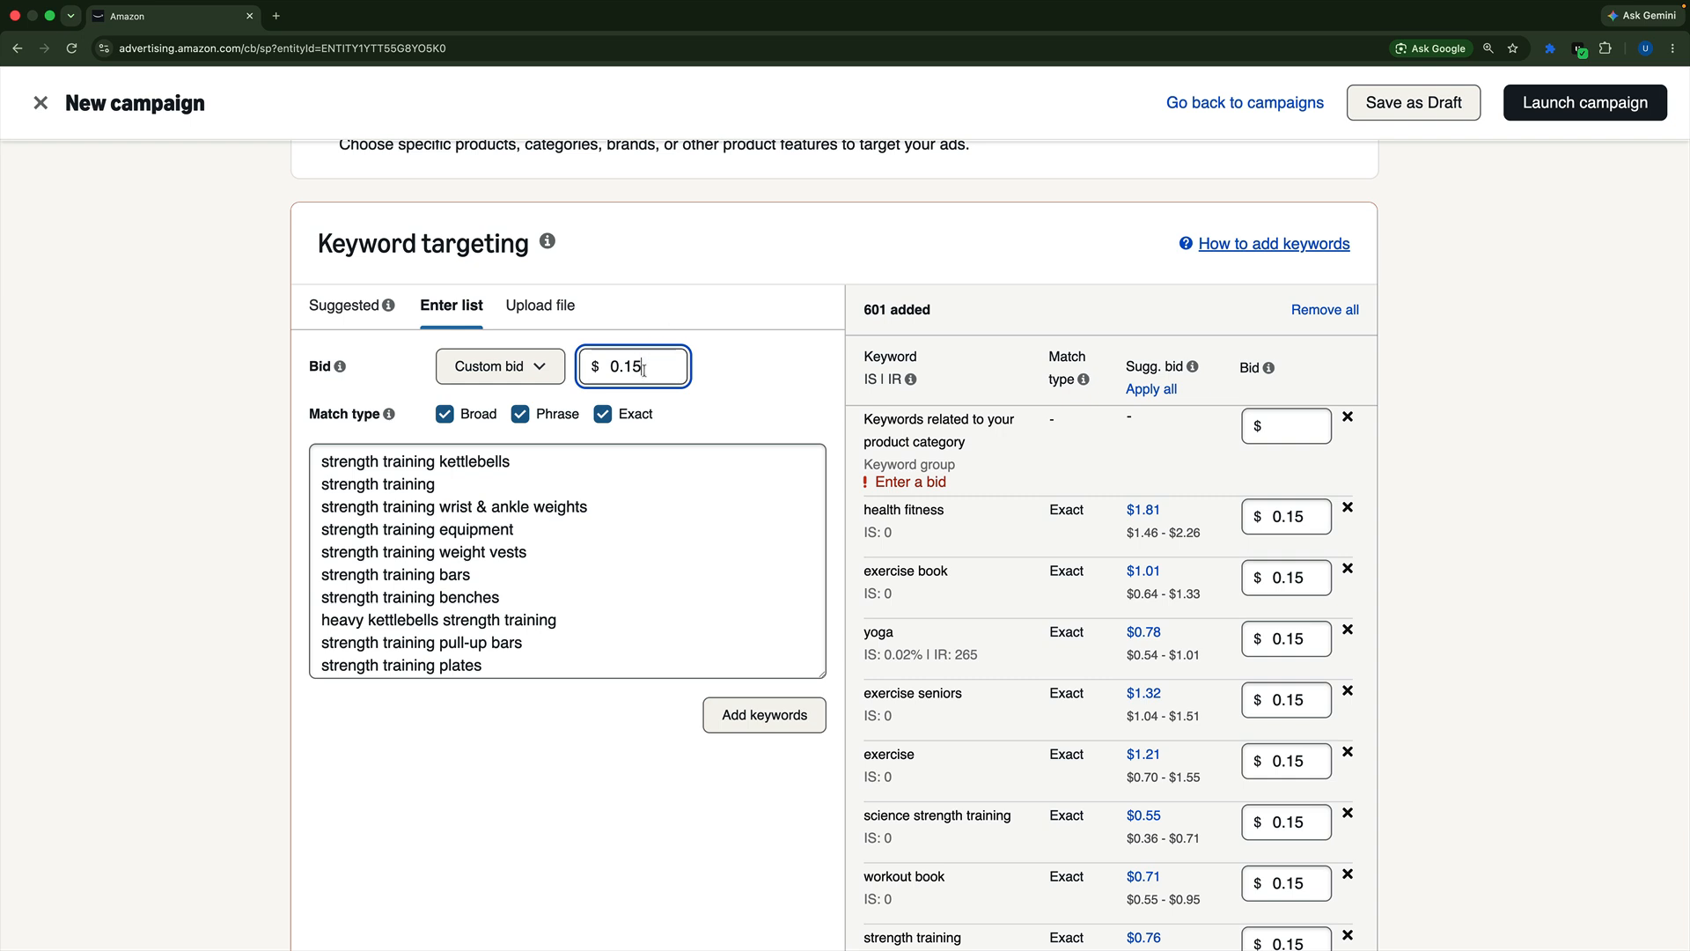
drag(653, 374, 585, 373)
text(13)
double_click(605, 374)
key(BackSpace)
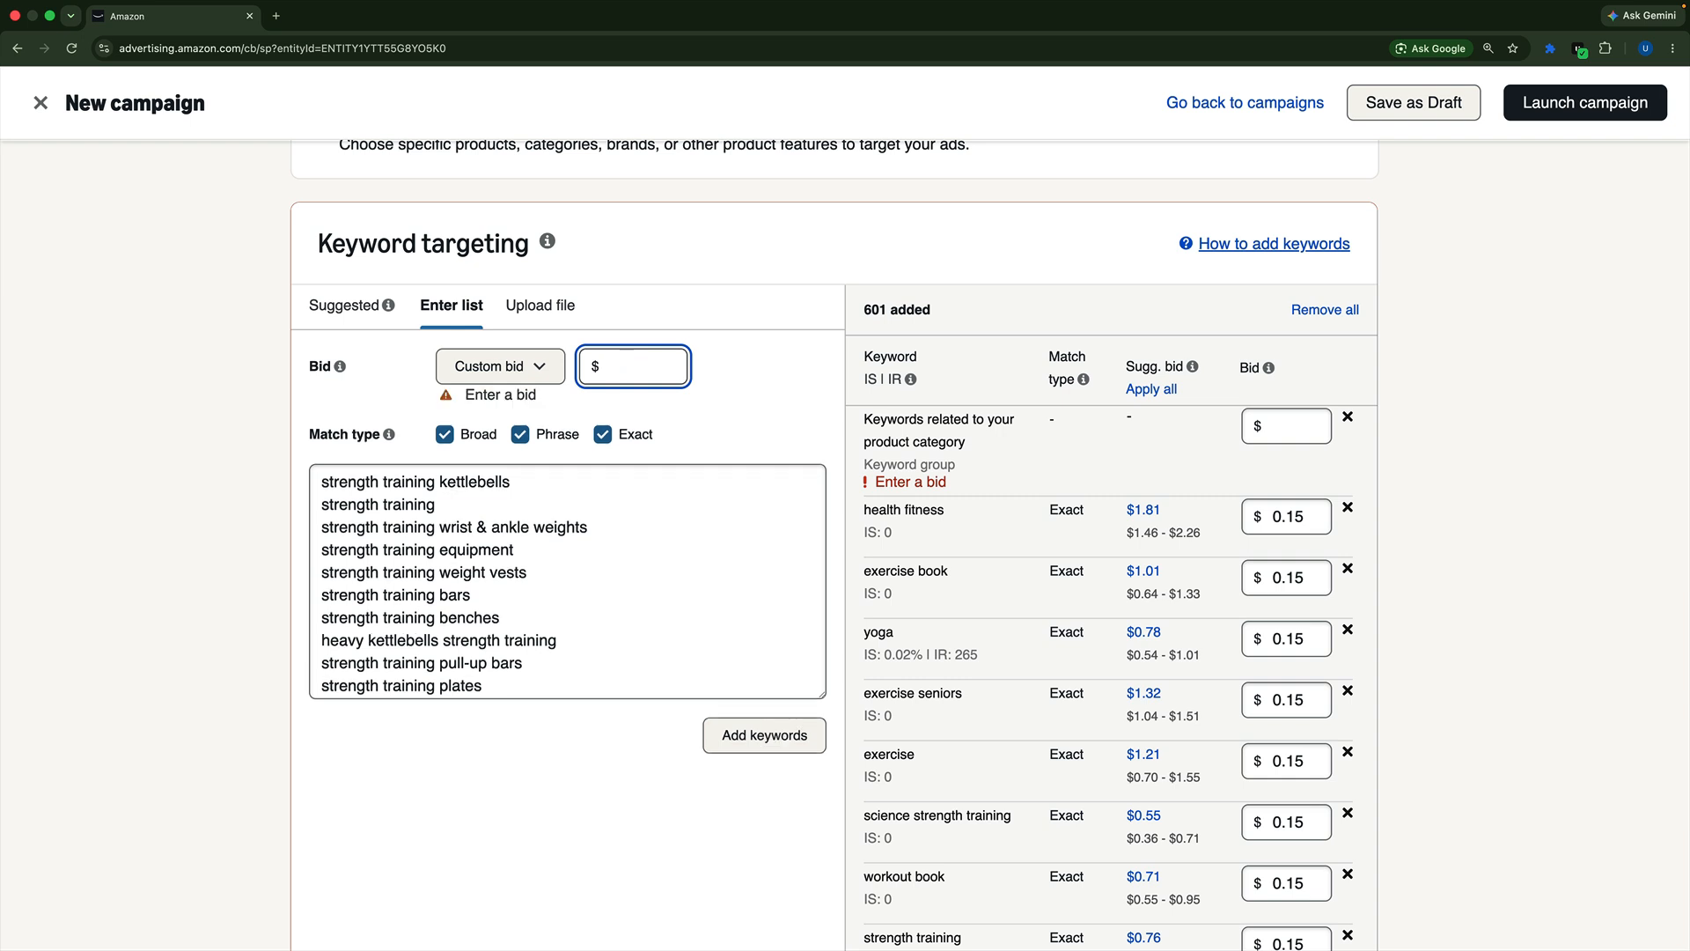
text(.15)
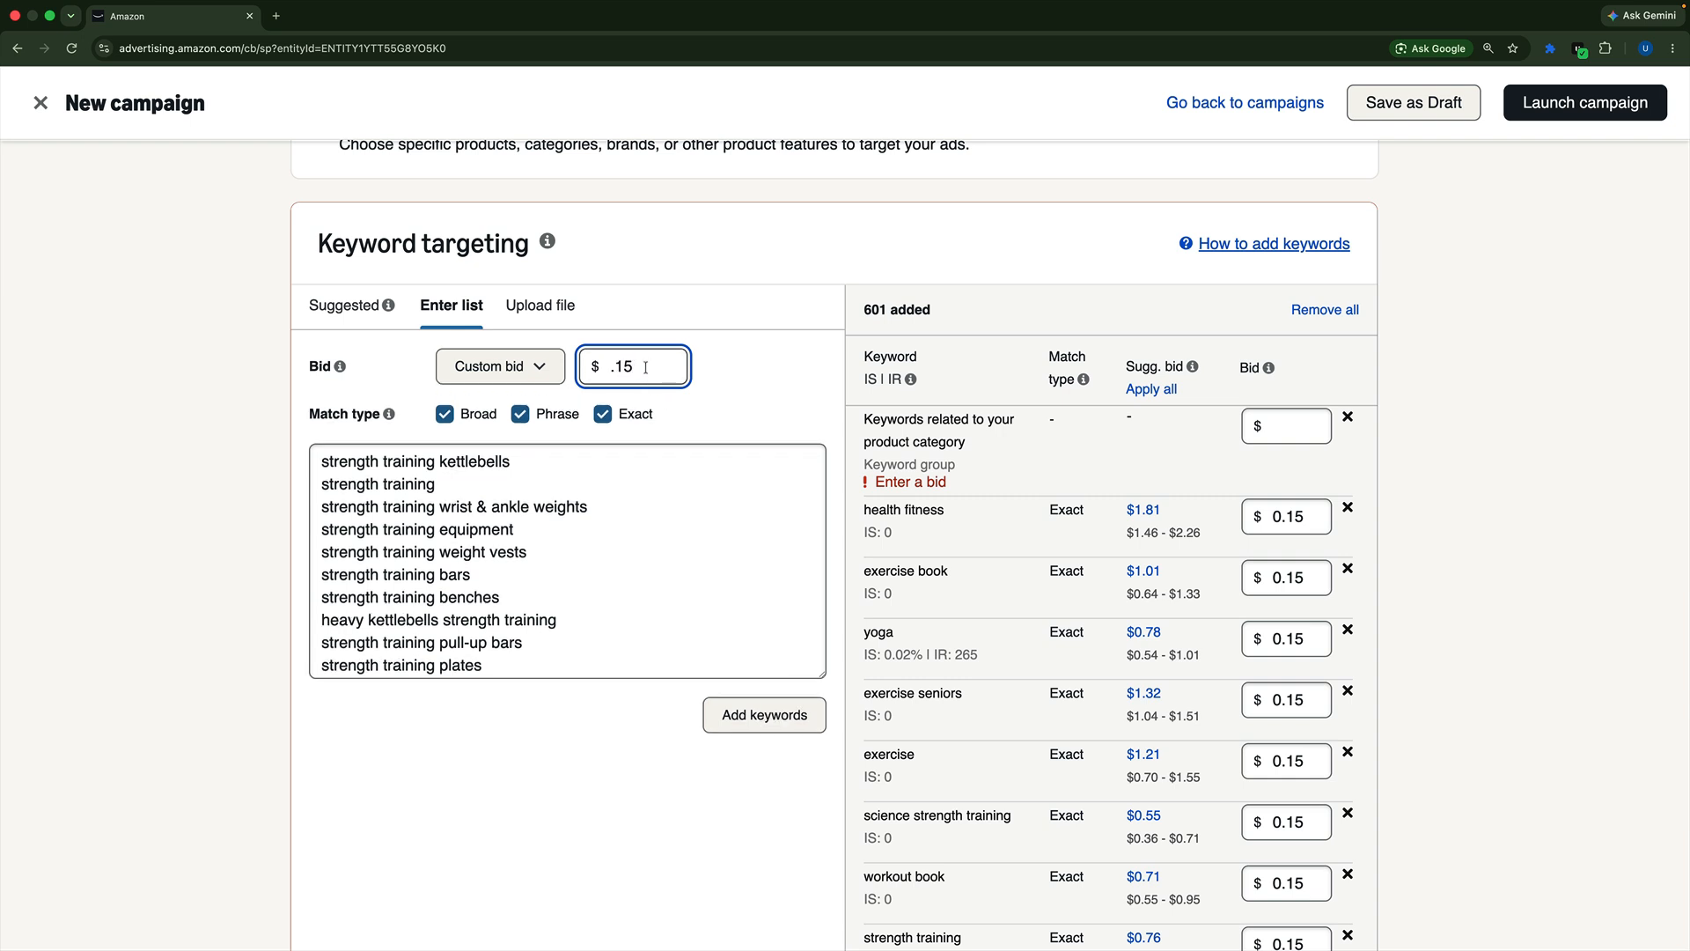
key(BackSpace)
text(2)
click(724, 401)
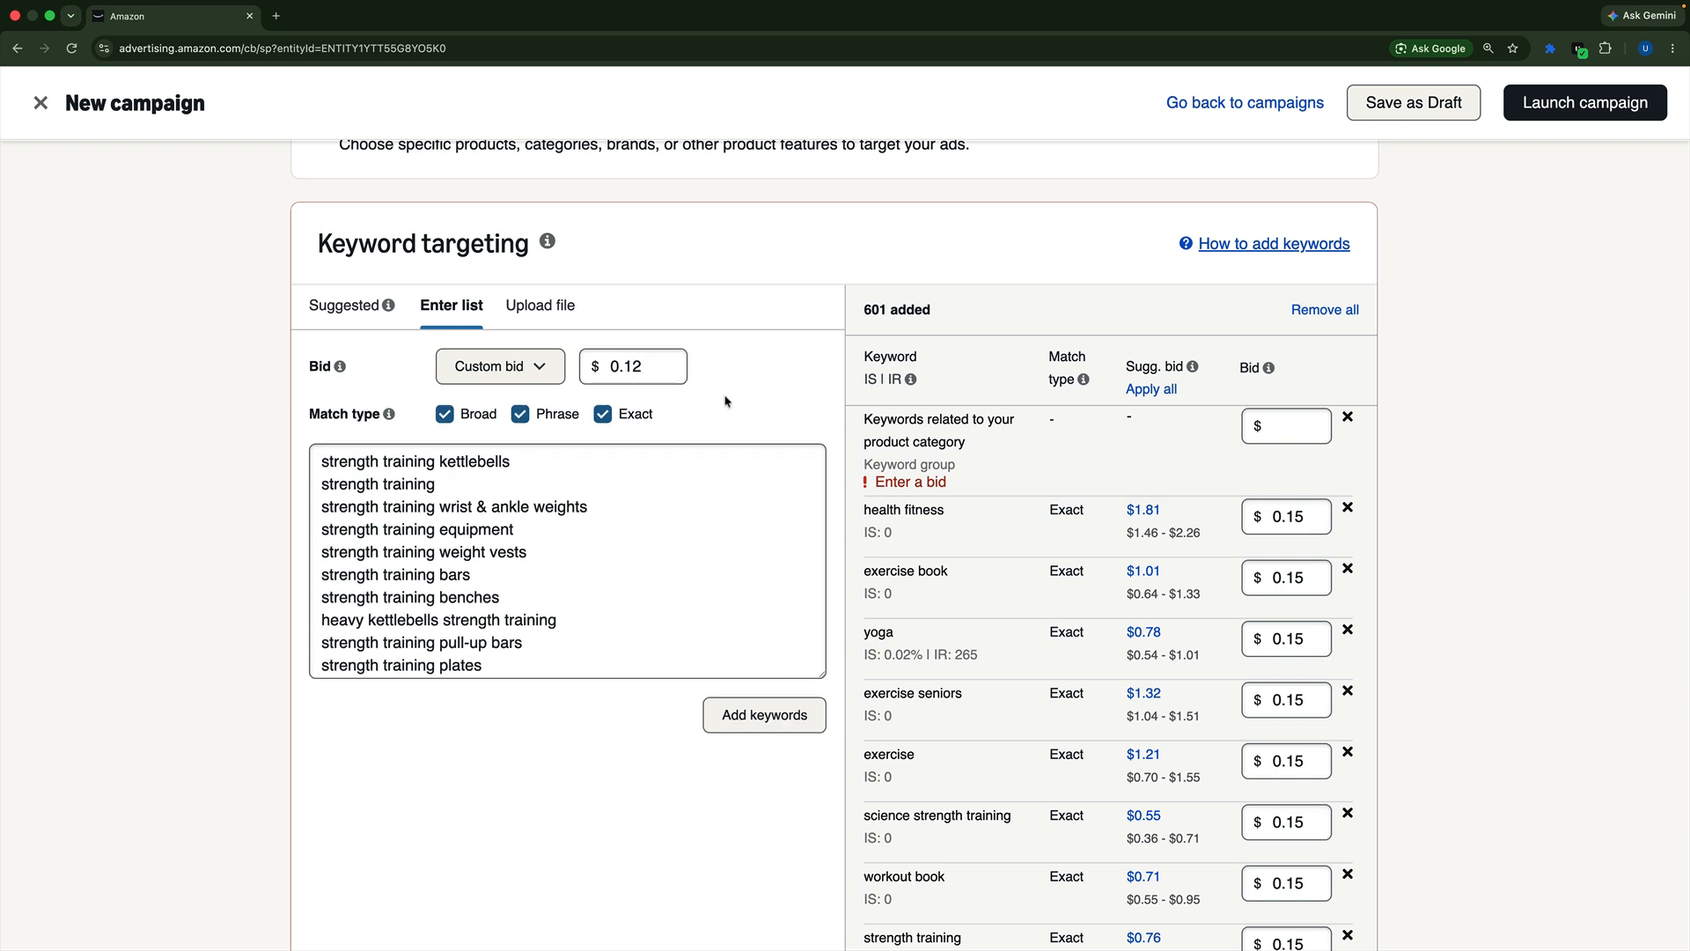
click(754, 726)
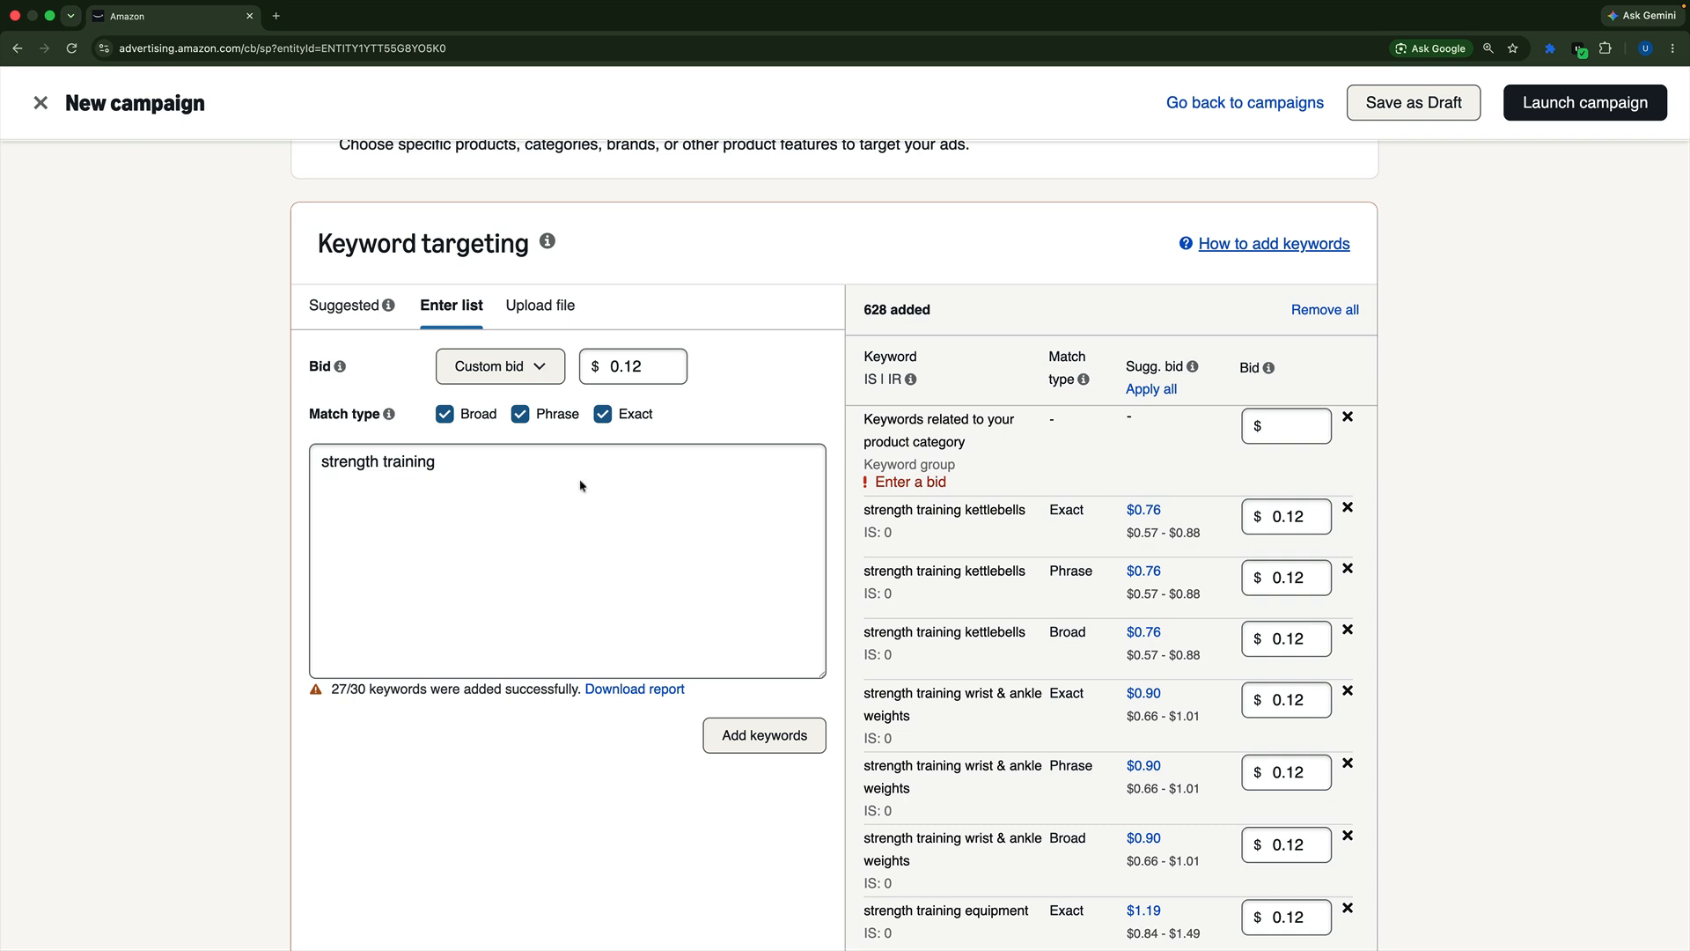
- Extend the keyword left in the entry list to "strength training for senior"
click(452, 466)
text(for senior)
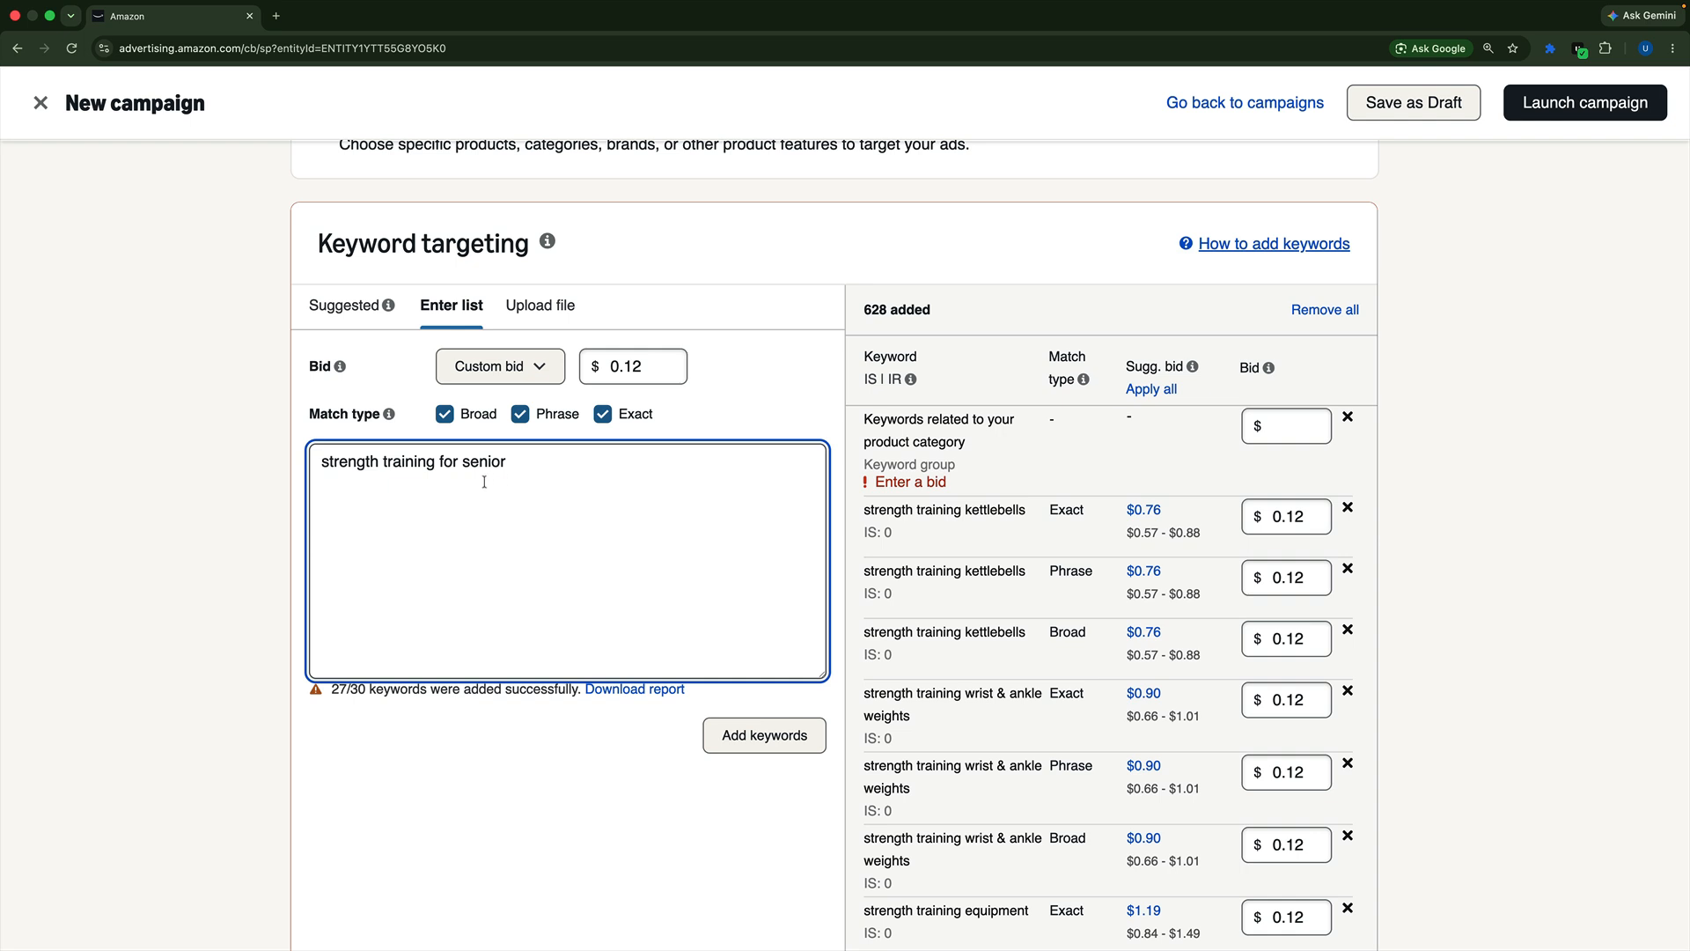
key(Return)
scroll(447, 623, down, 1)
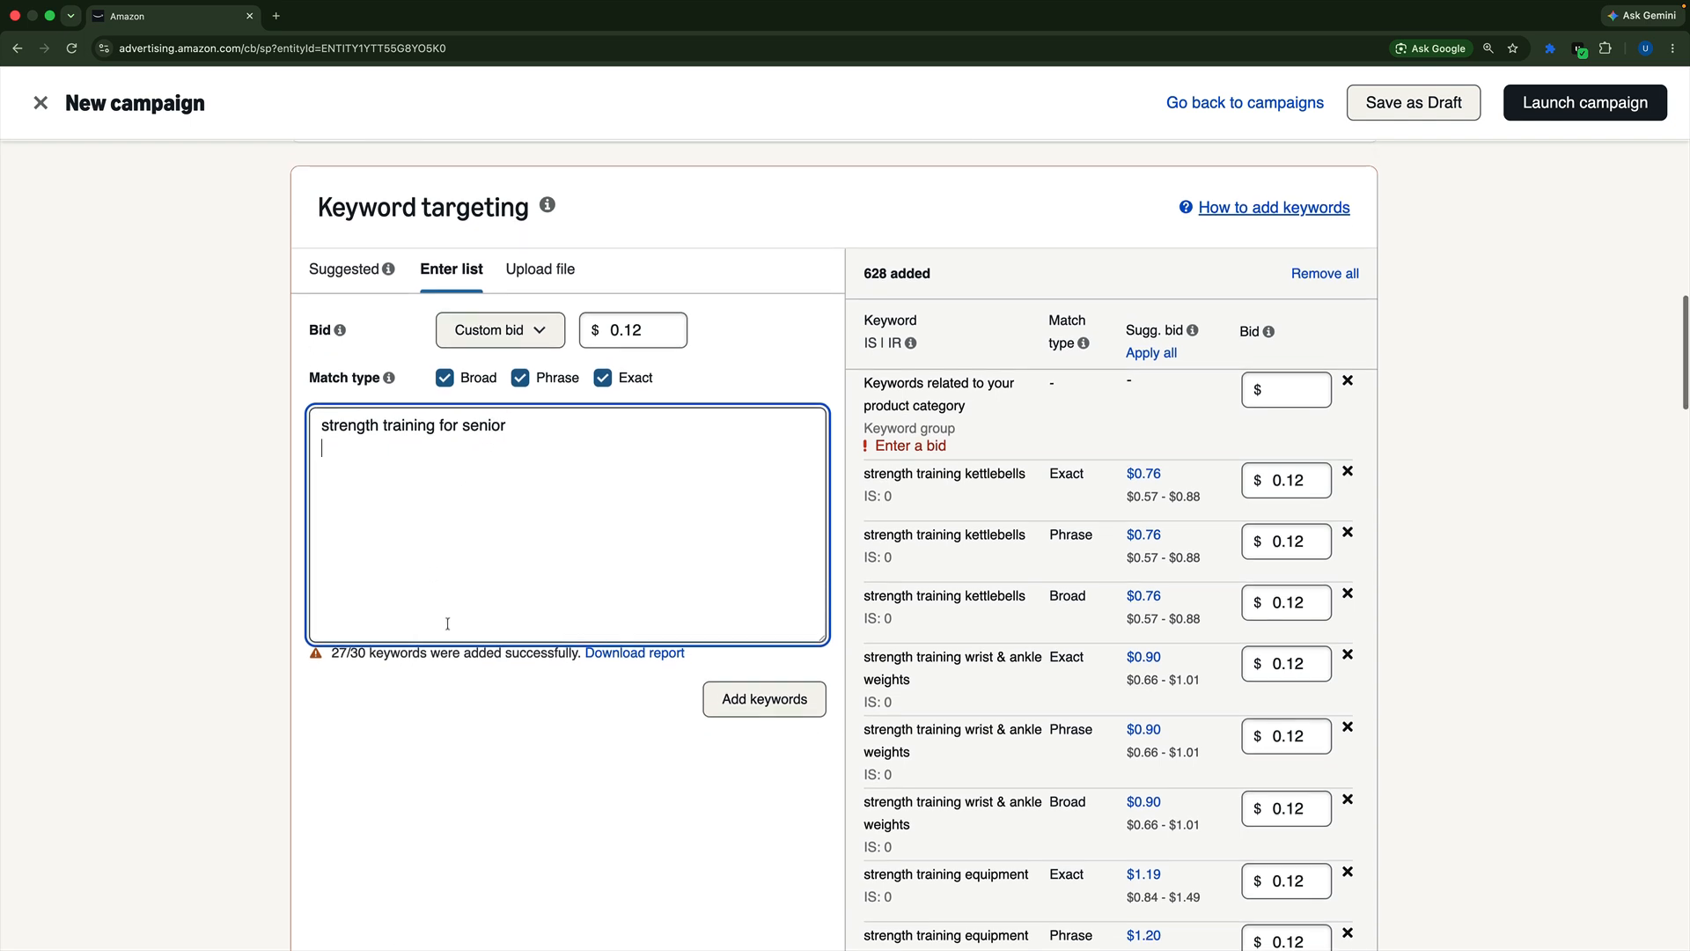
scroll(447, 624, down, 1)
scroll(499, 520, up, 3)
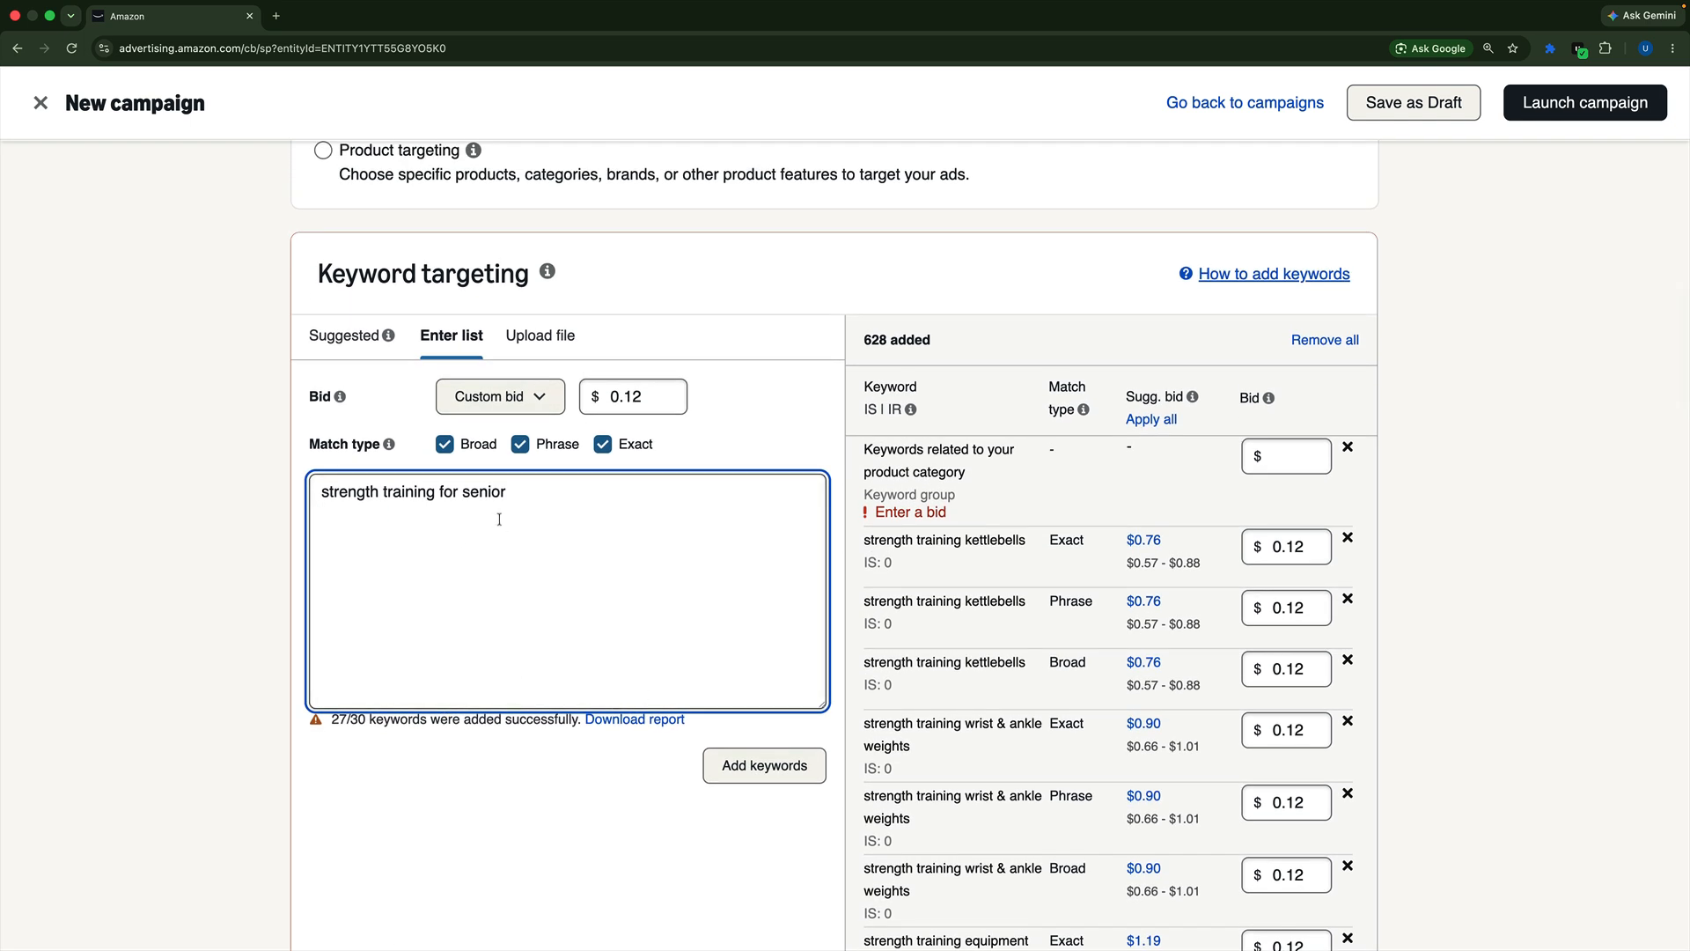
- Shorten the entry to "training for senior", accept the suggested keyword "strength training for seniors", and add it to the campaign
drag(383, 491, 222, 482)
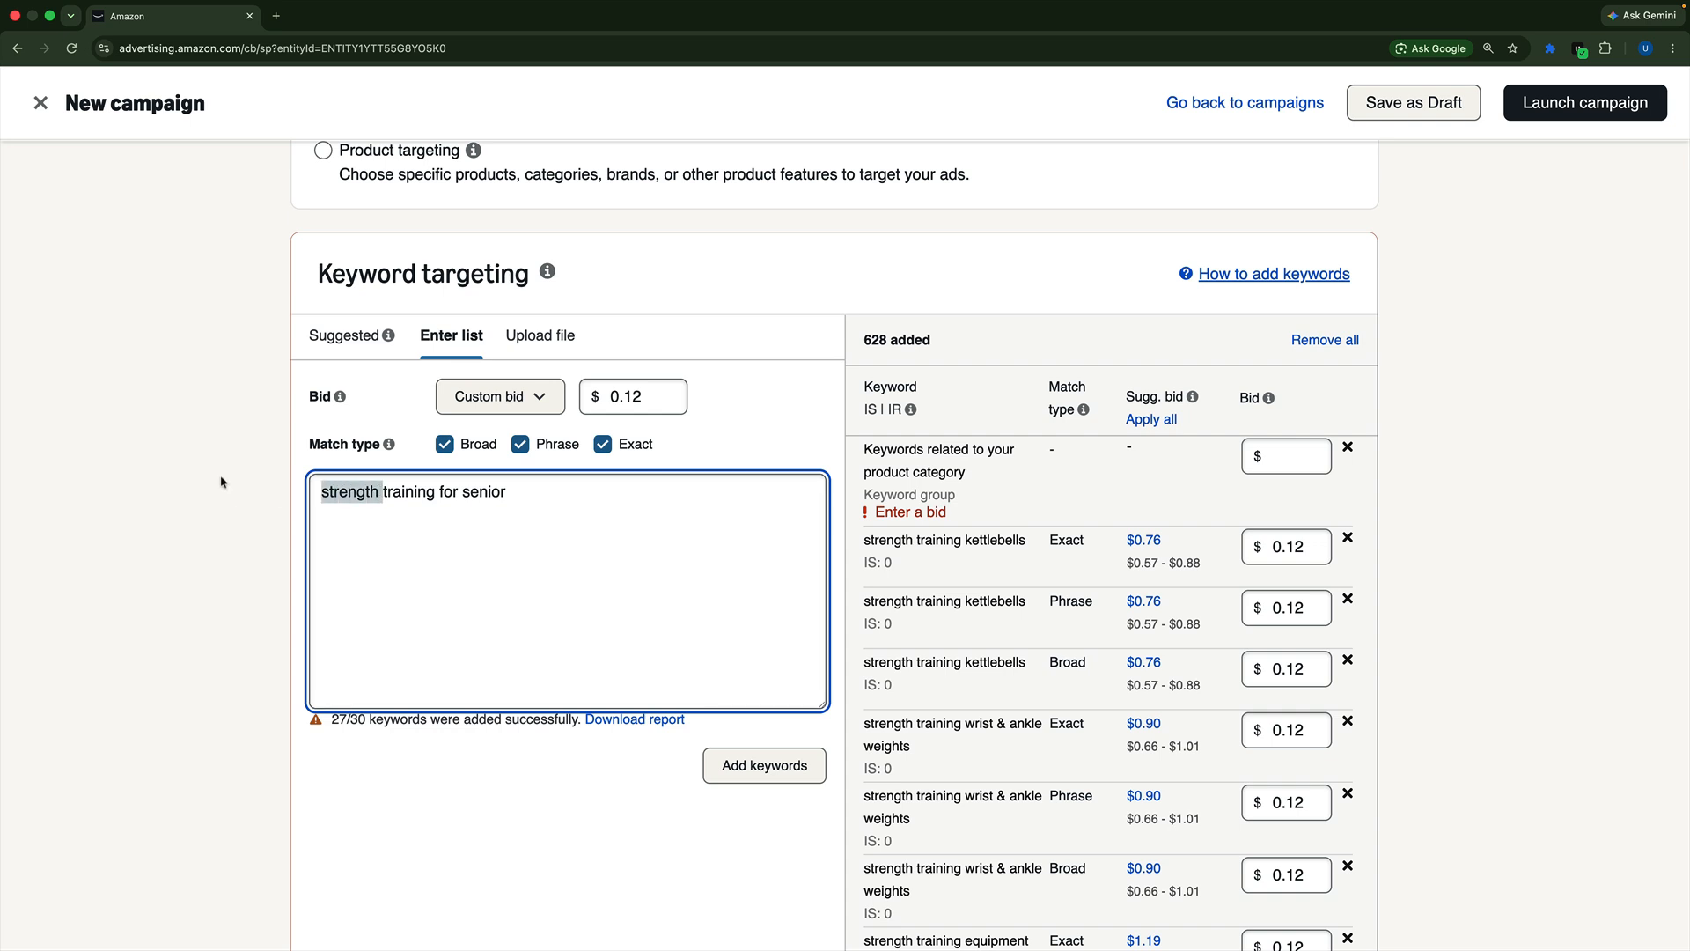
key(BackSpace)
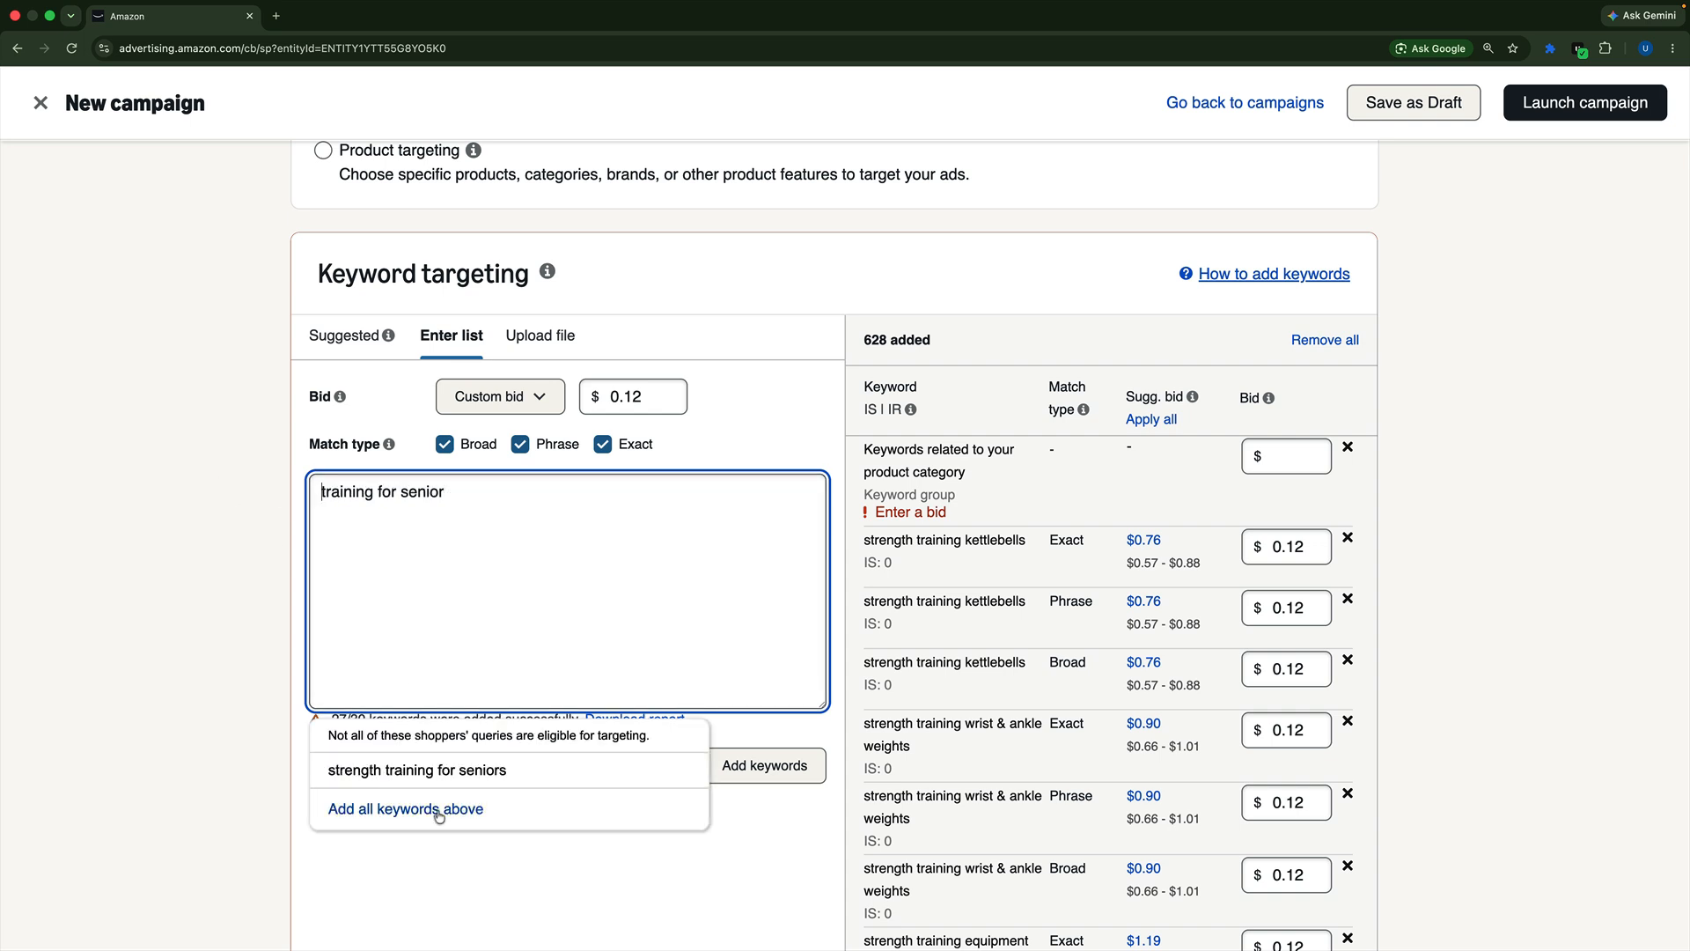
click(438, 814)
click(751, 781)
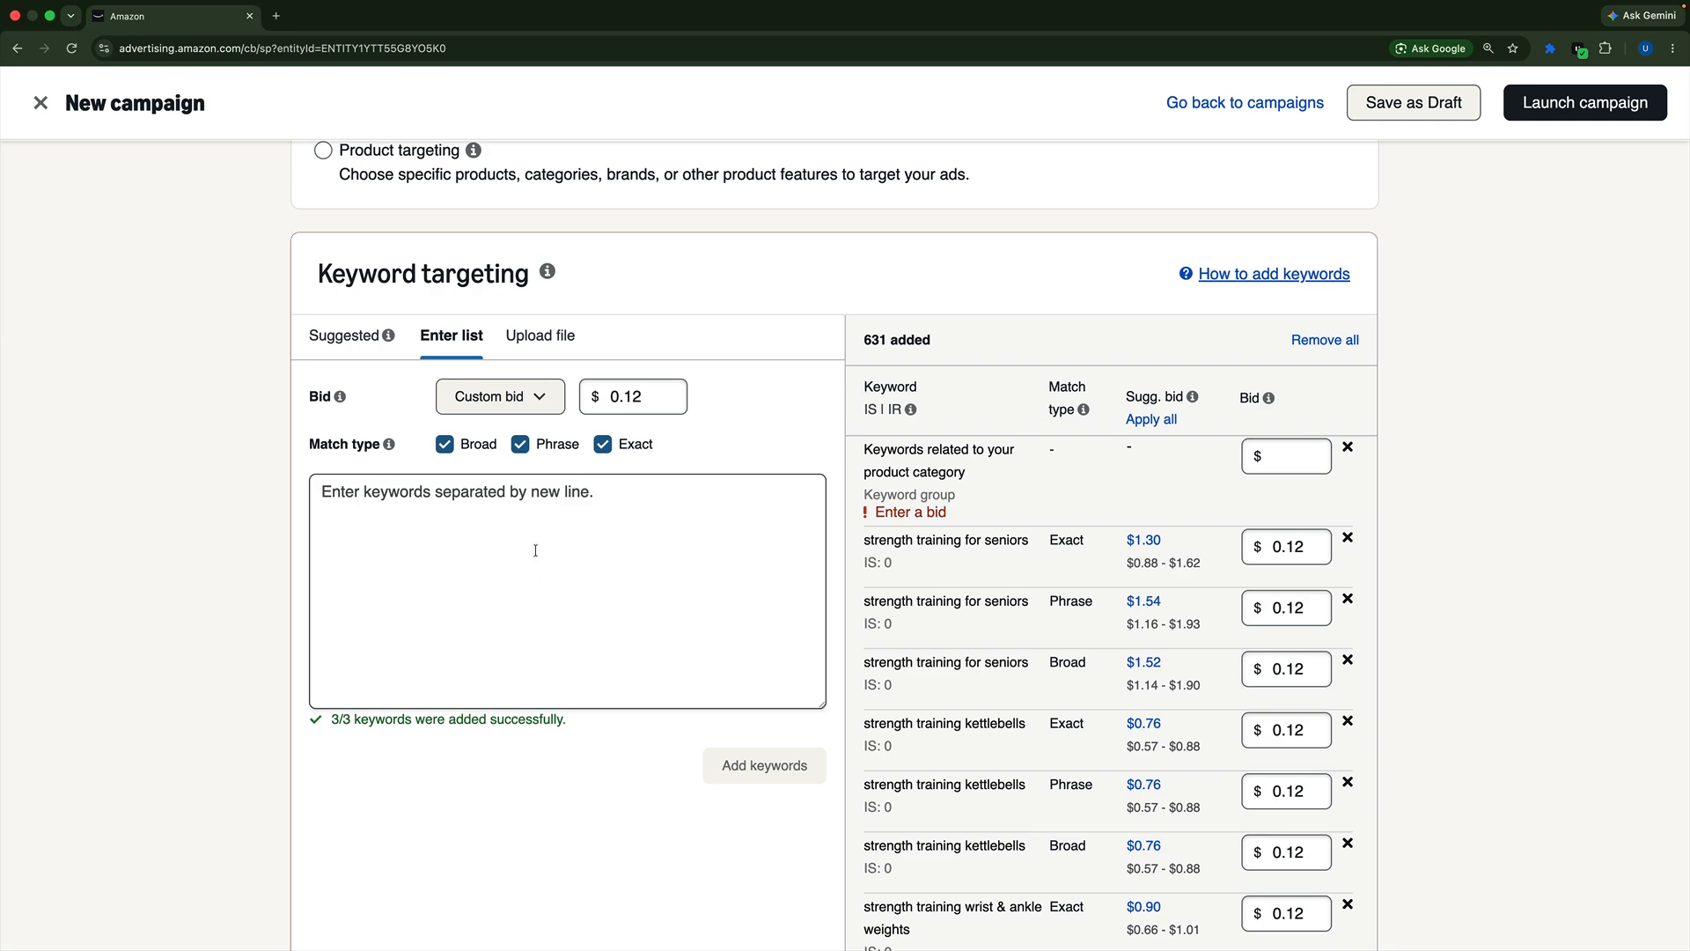
scroll(505, 628, down, 3)
scroll(505, 630, up, 6)
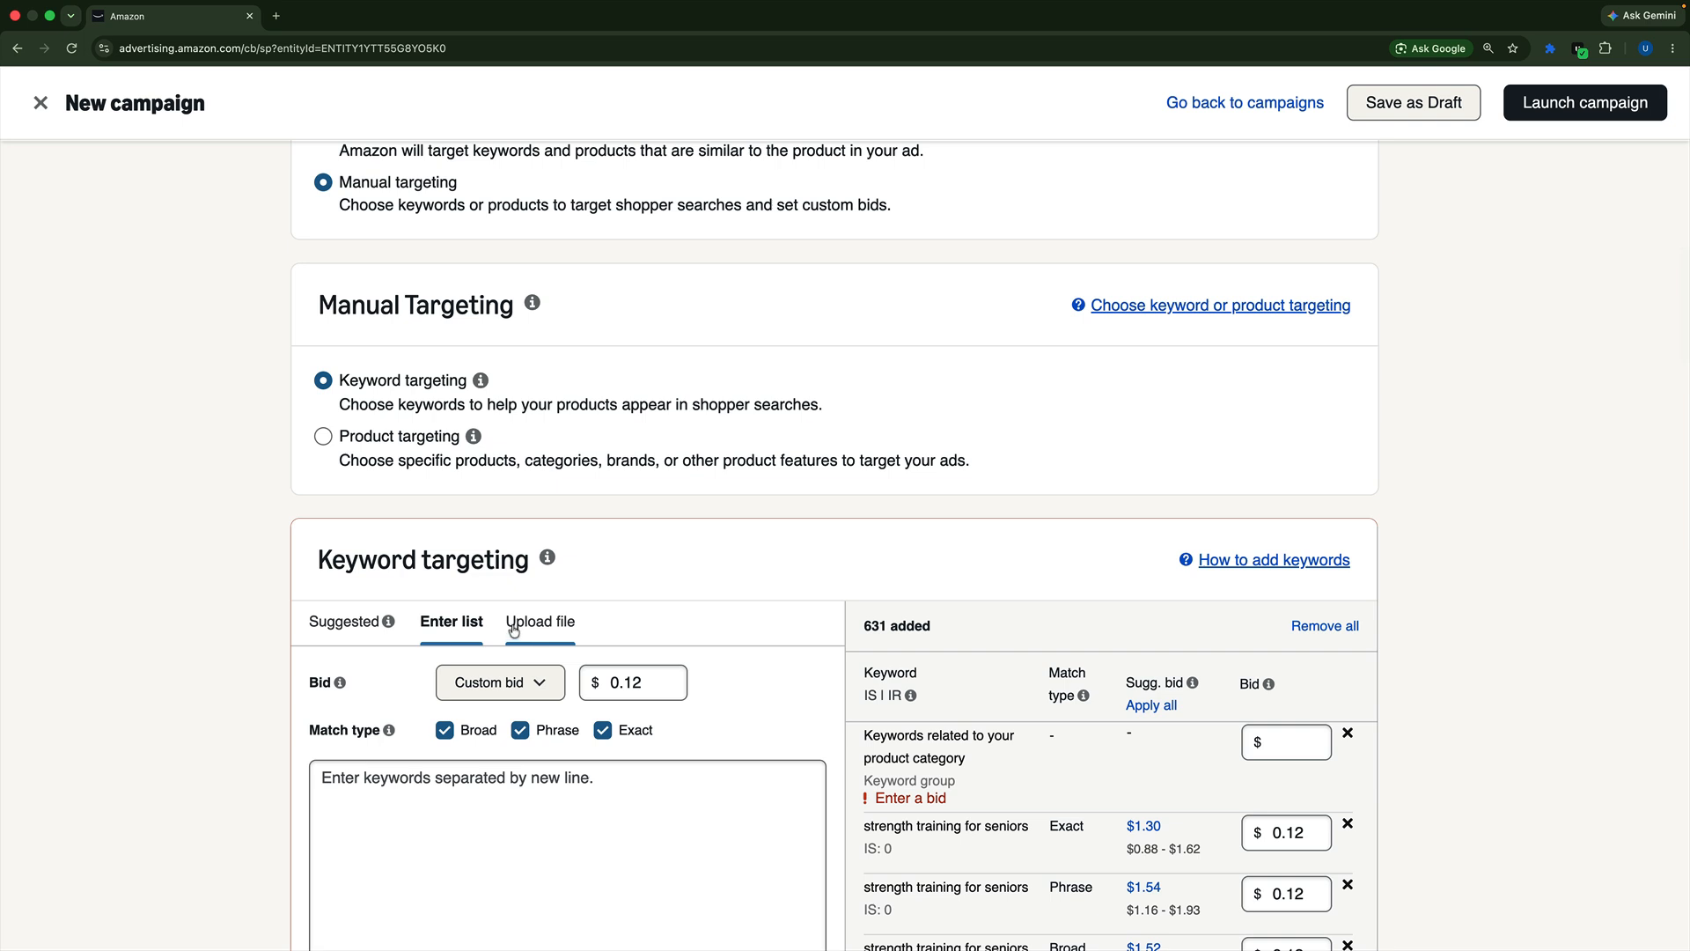
- Set the bid for the "Keywords related to your product category" keyword group to $0.12
scroll(301, 675, down, 3)
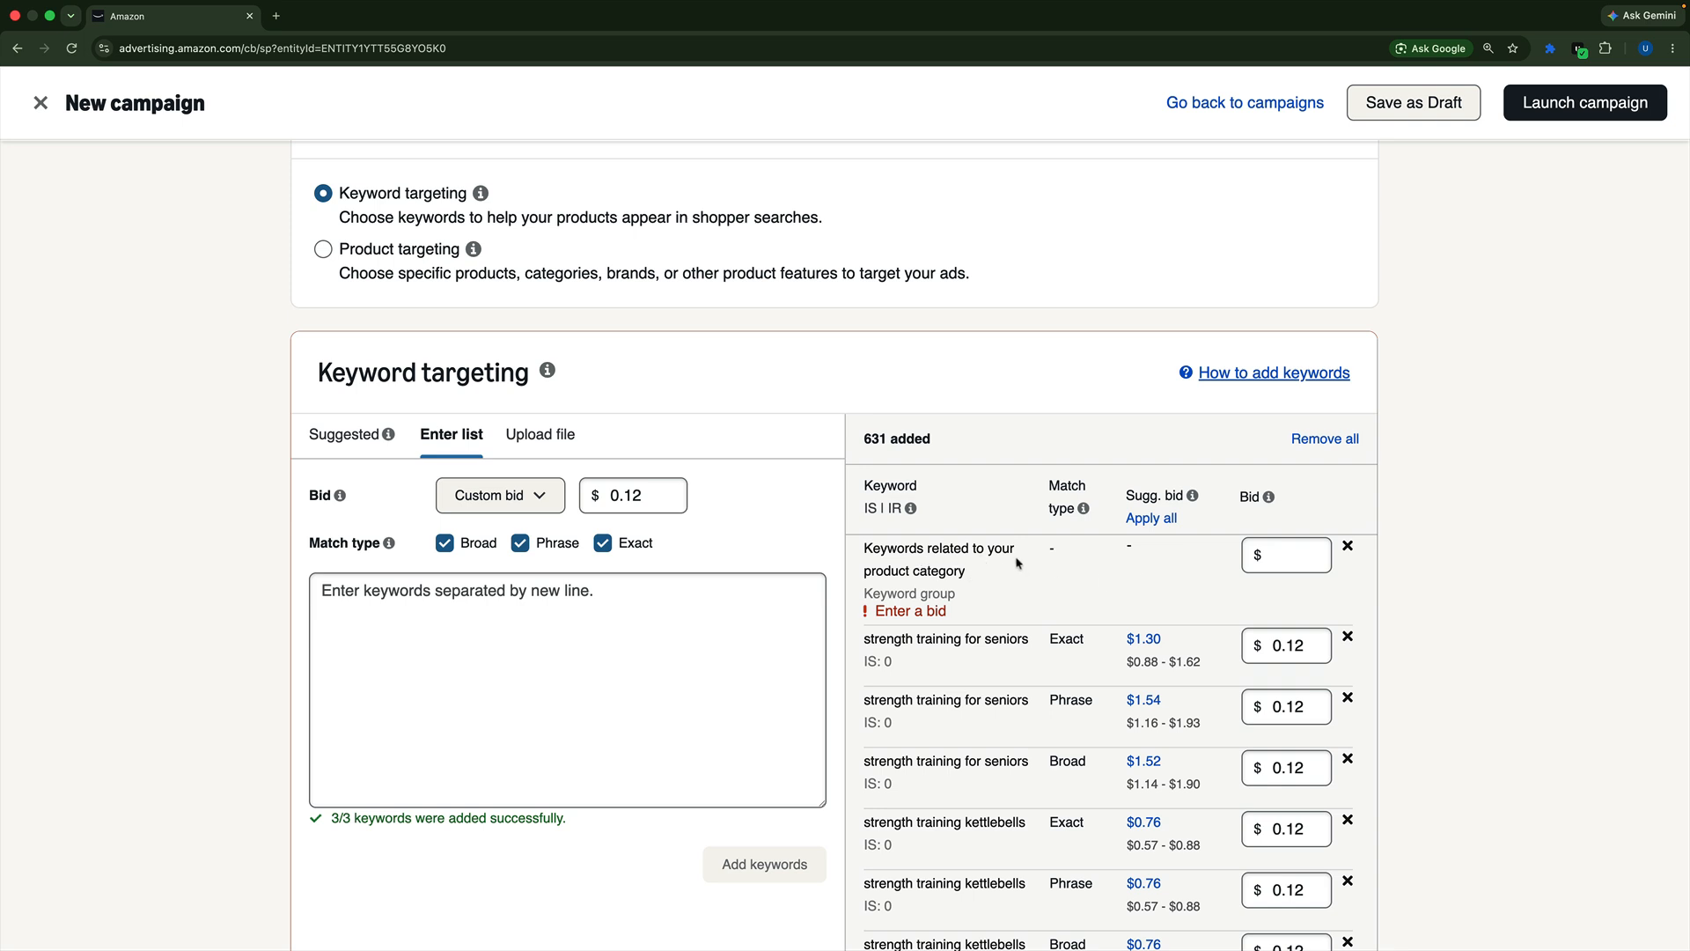
click(1276, 554)
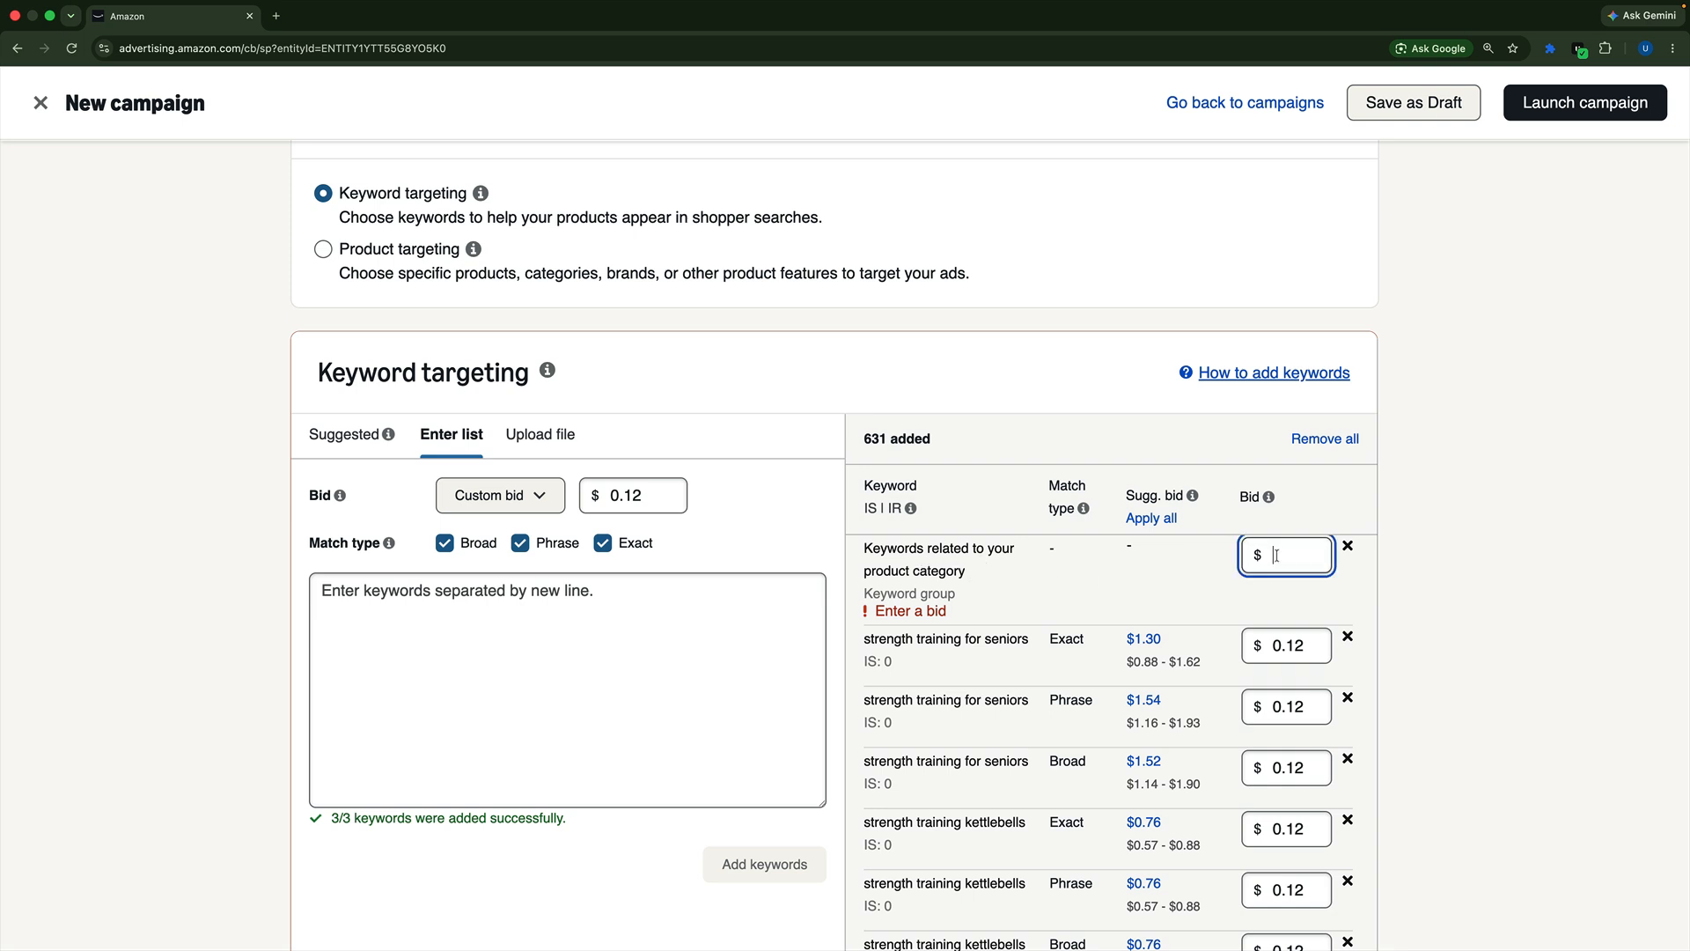
text(0.12)
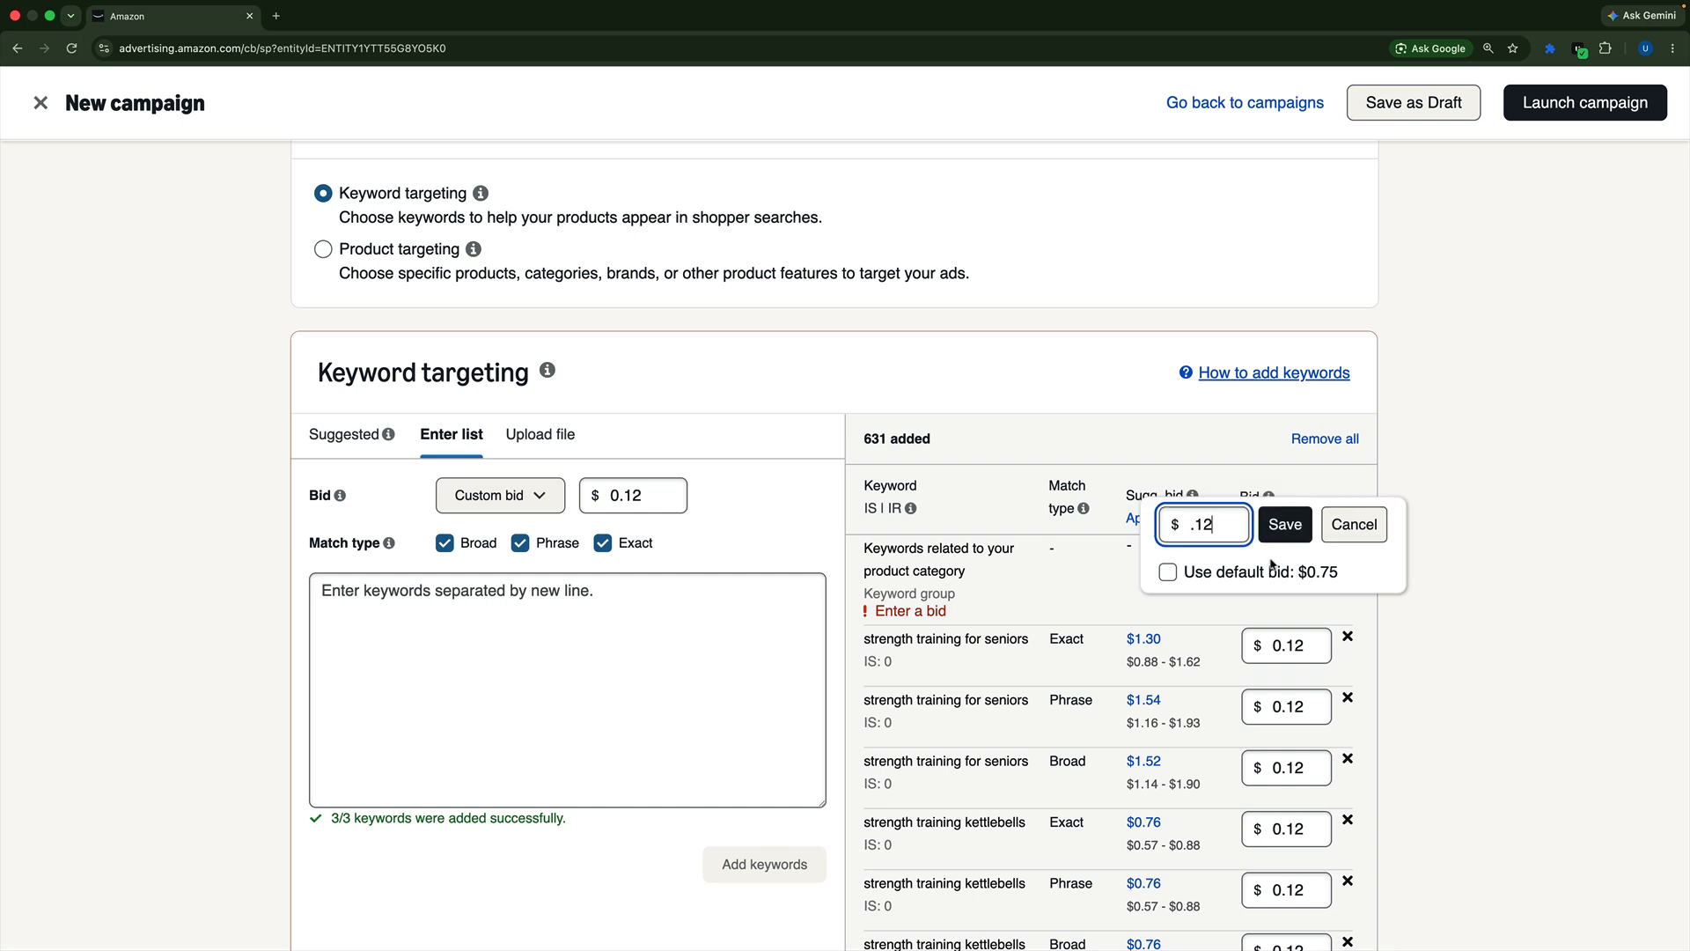
key(Return)
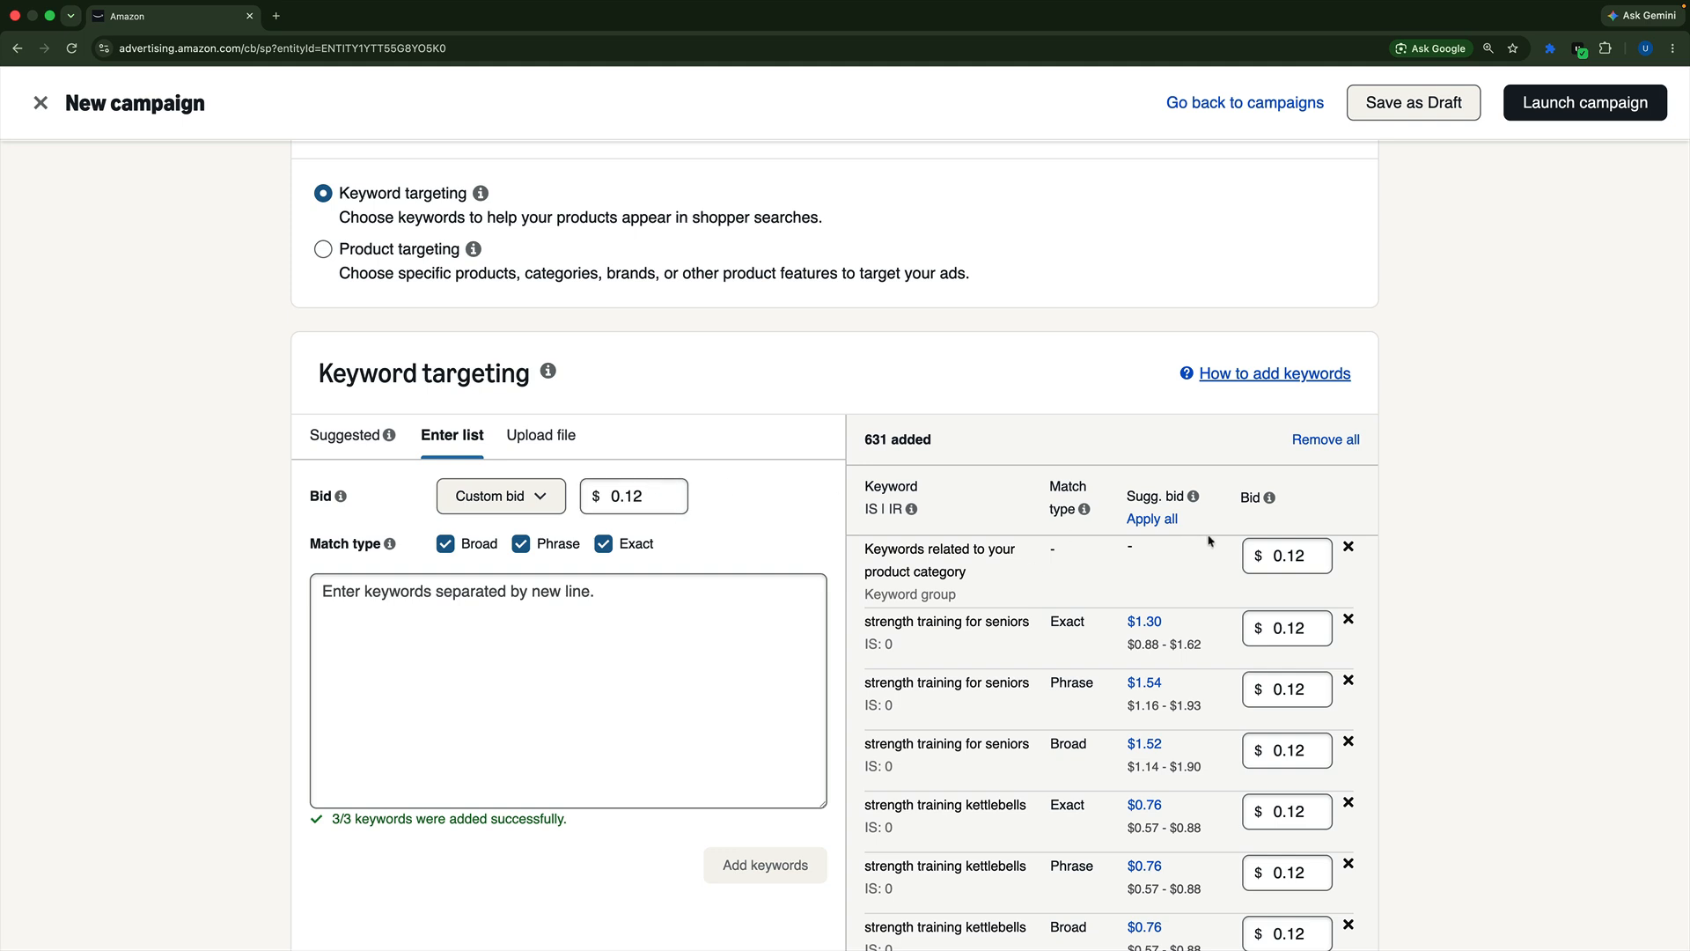
- Look at the file upload option for adding keywords in the keyword targeting section
scroll(238, 557, down, 3)
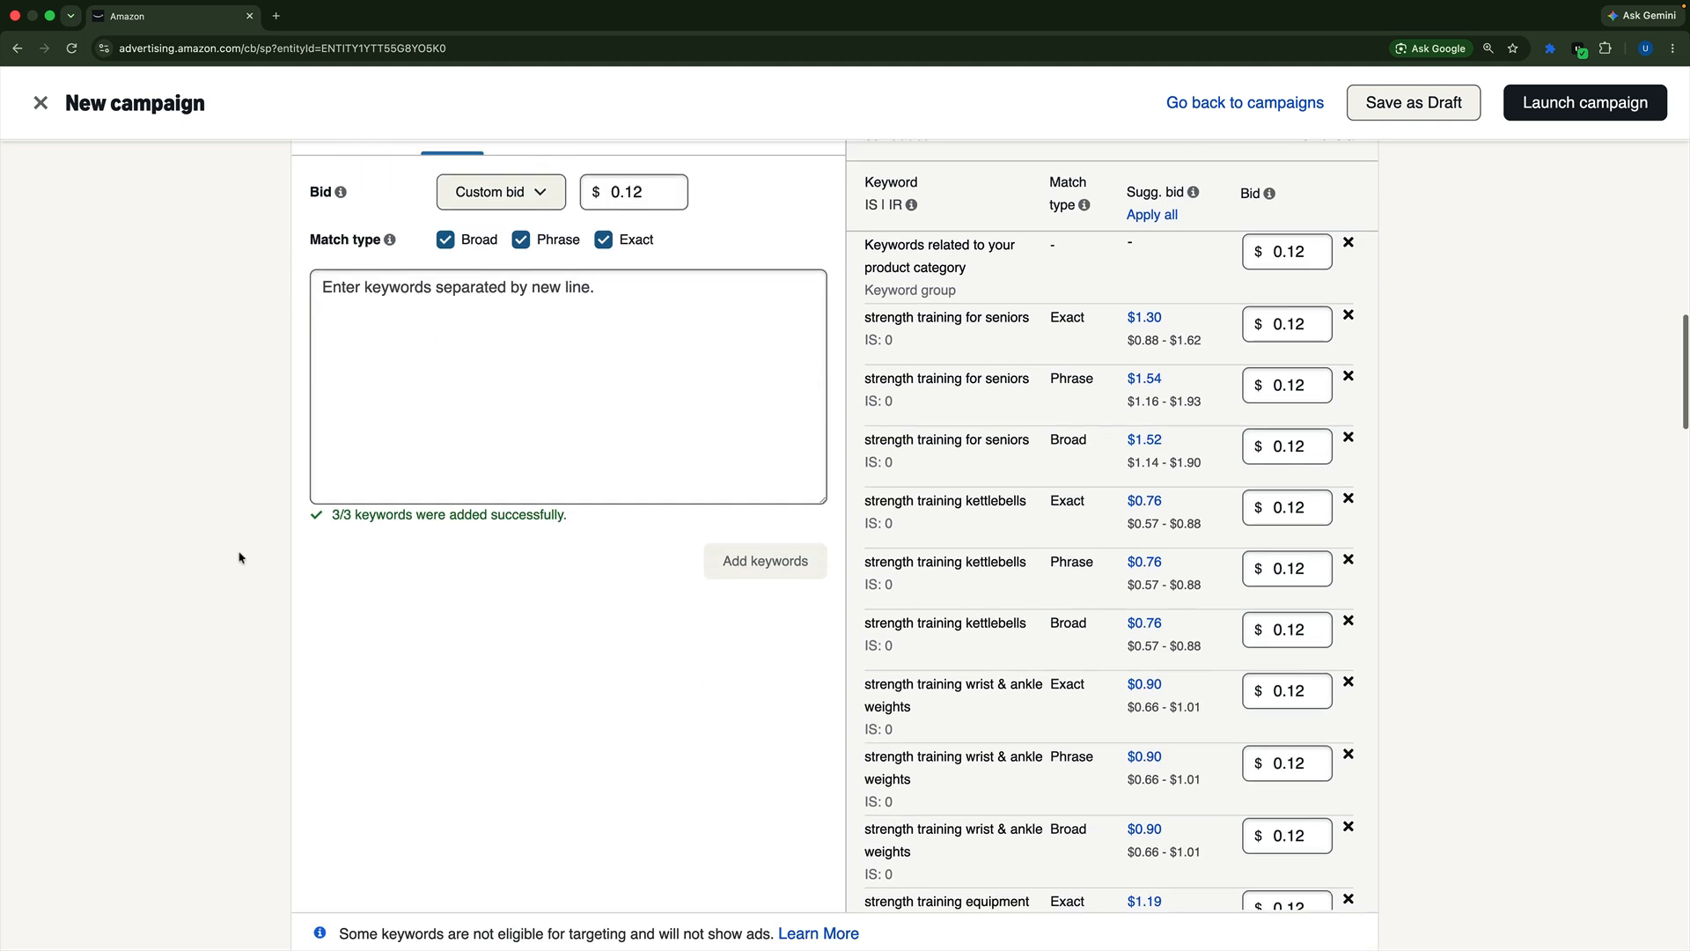
scroll(238, 557, up, 2)
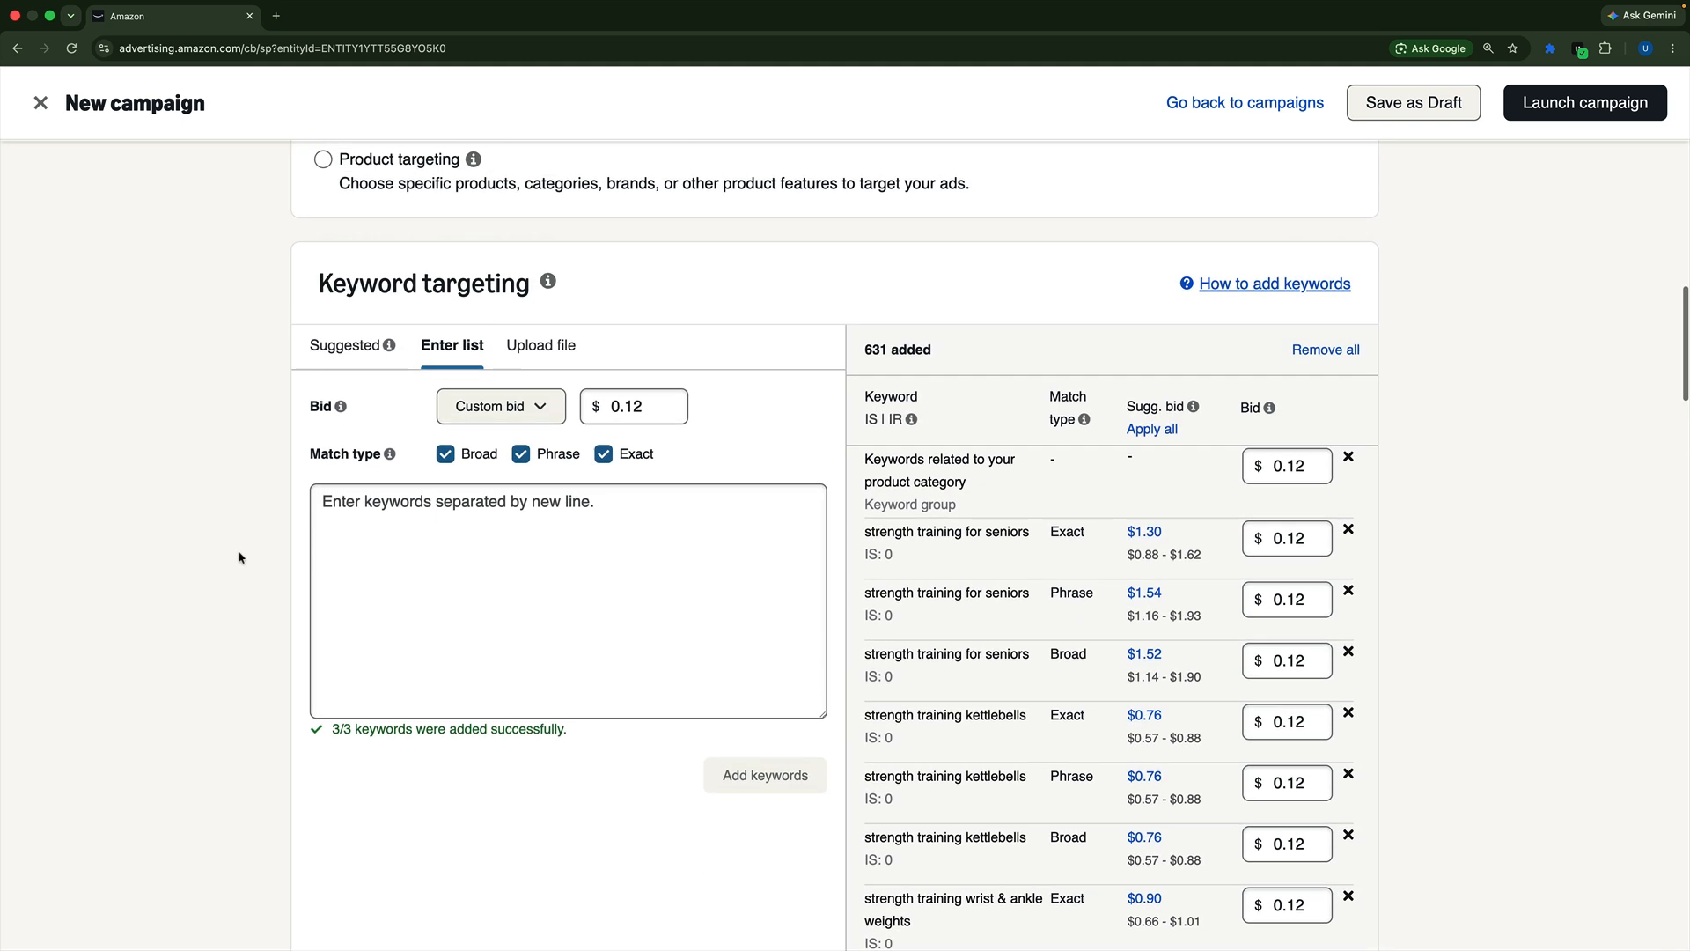
click(549, 351)
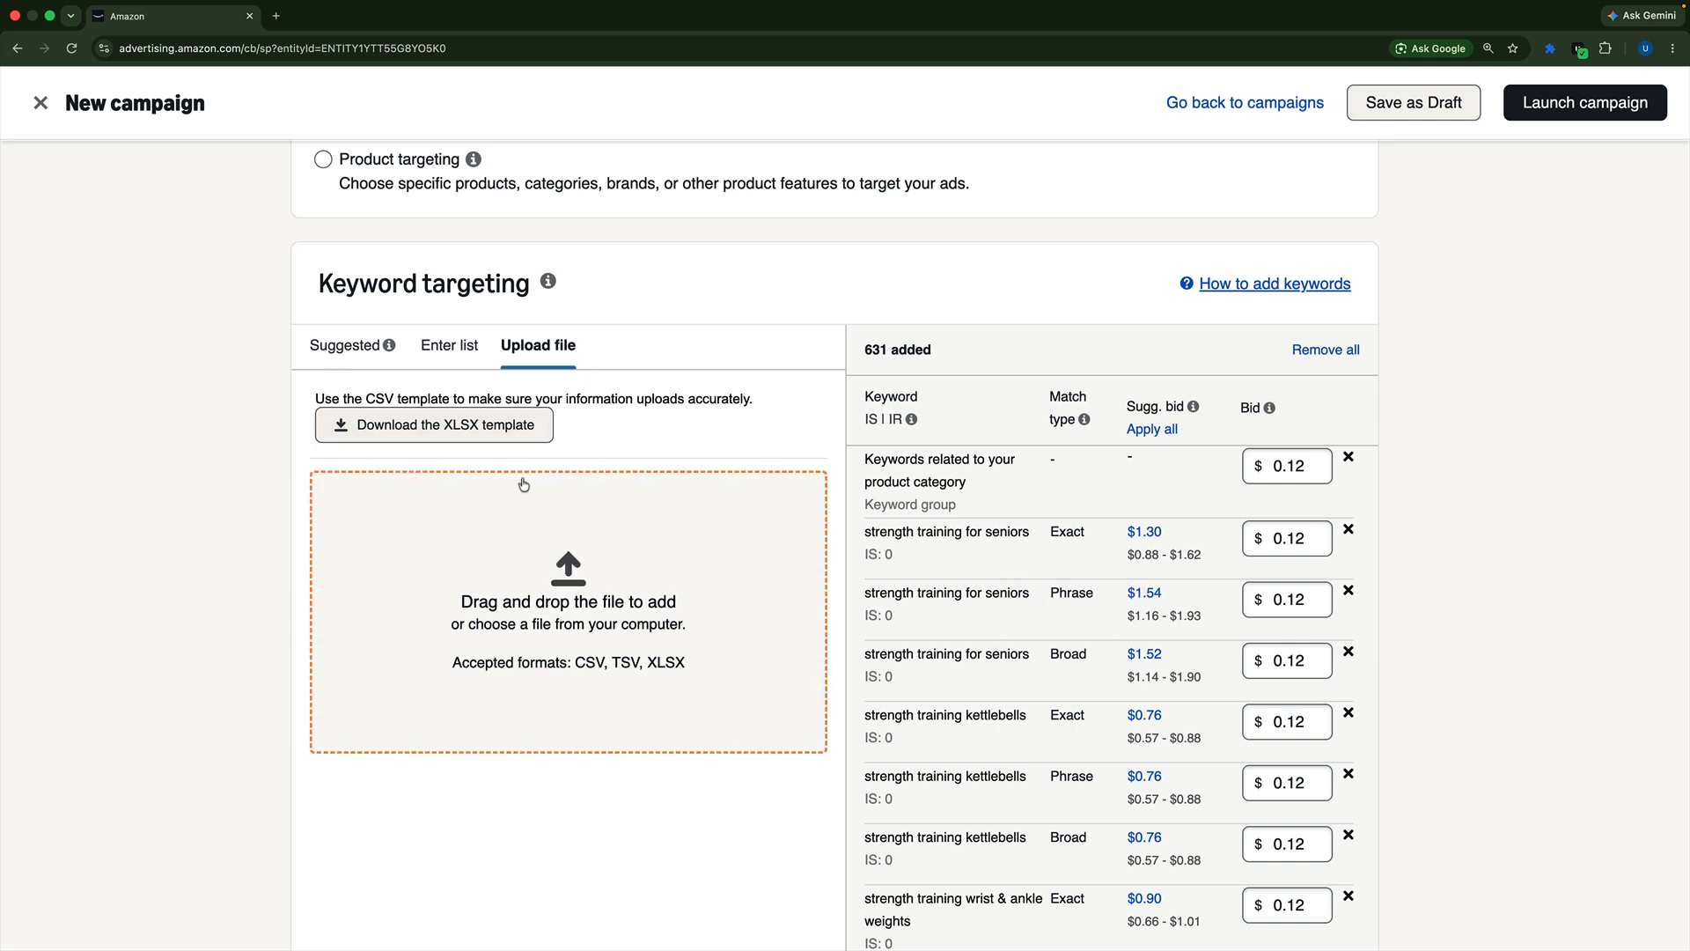
- Apply Targeting with AI to this campaign and view the explanation of the option
scroll(523, 484, down, 10)
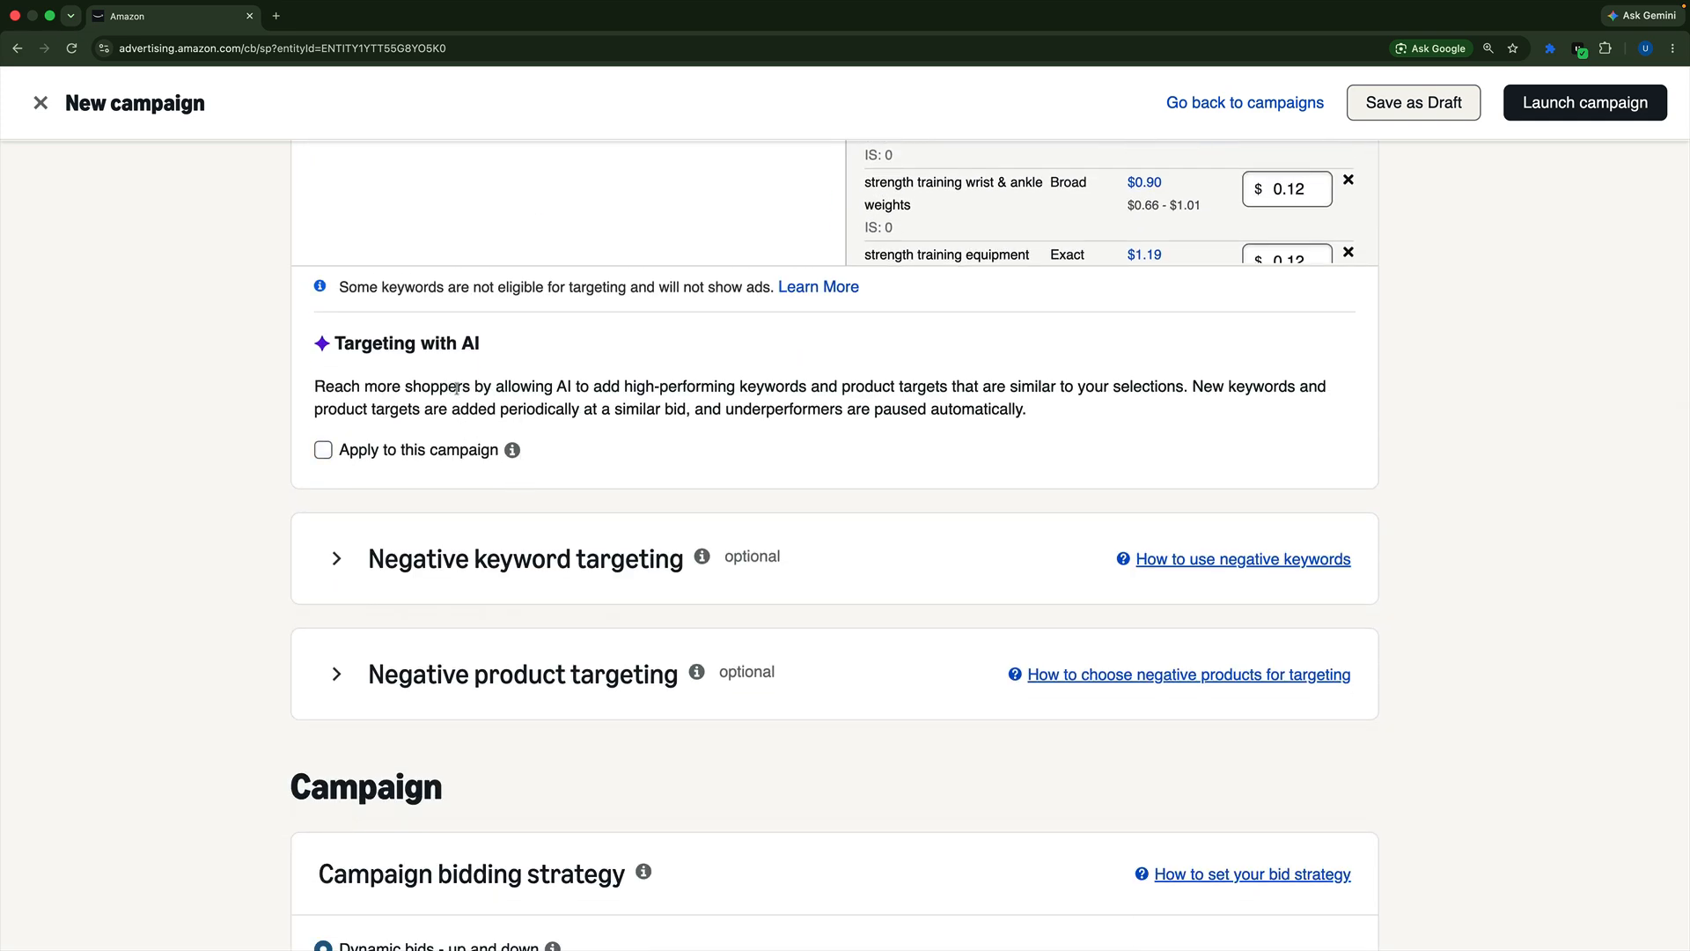
click(348, 454)
click(353, 451)
click(322, 452)
click(323, 453)
click(322, 452)
scroll(960, 380, up, 1)
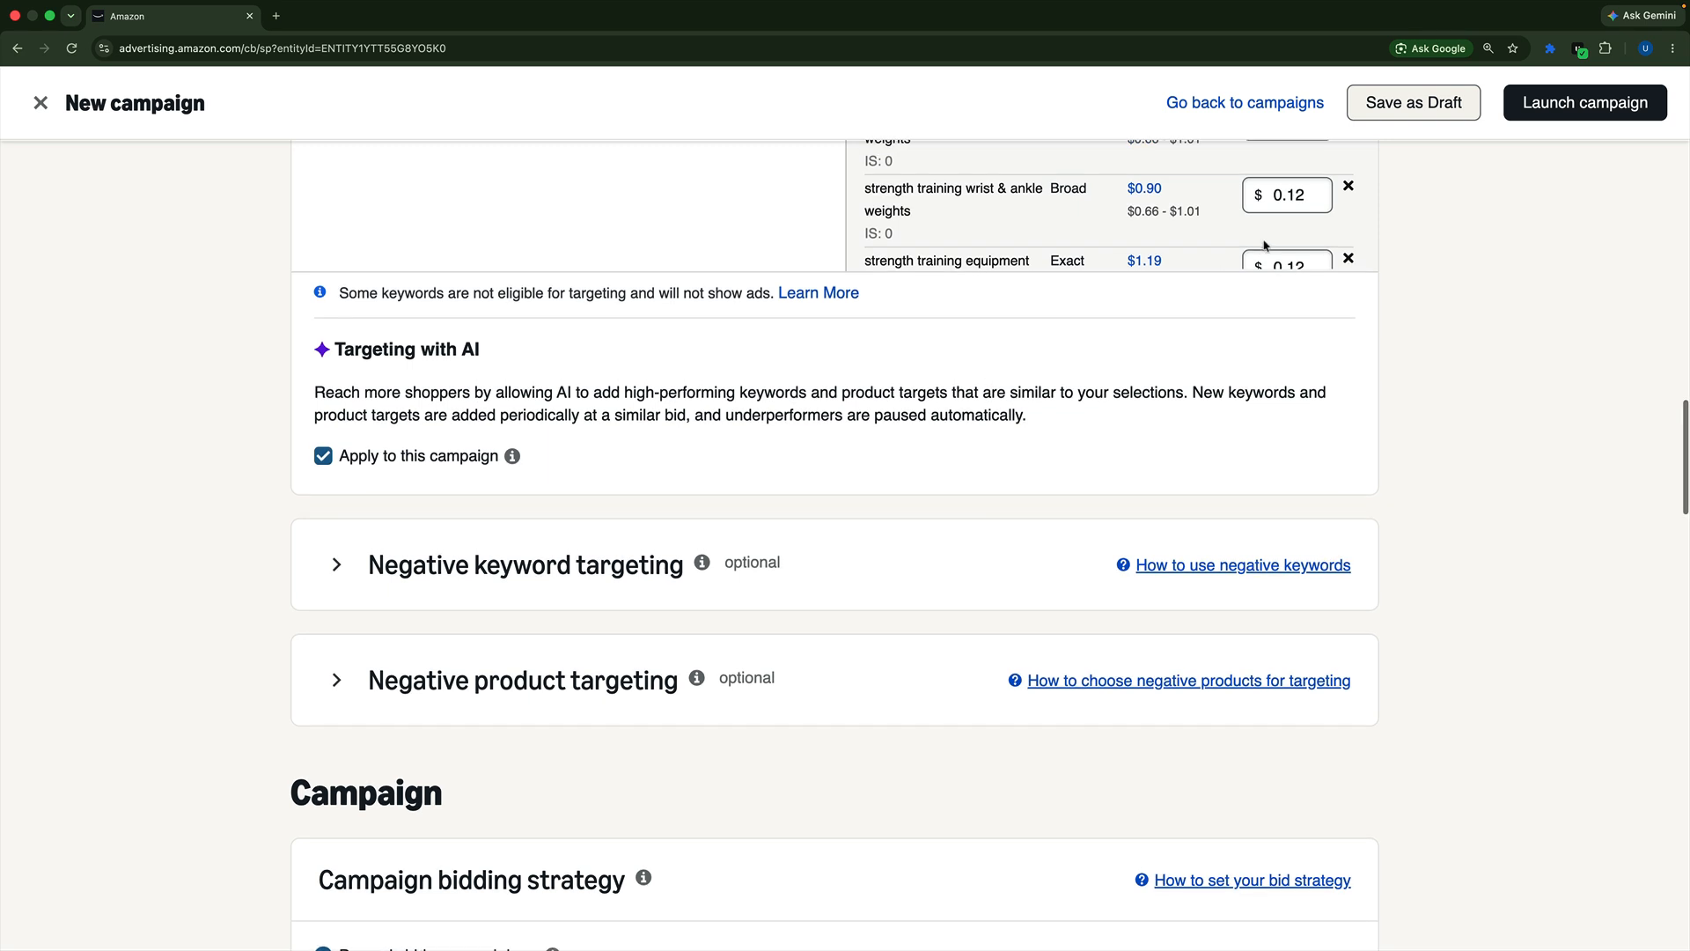
mouse_move(507, 465)
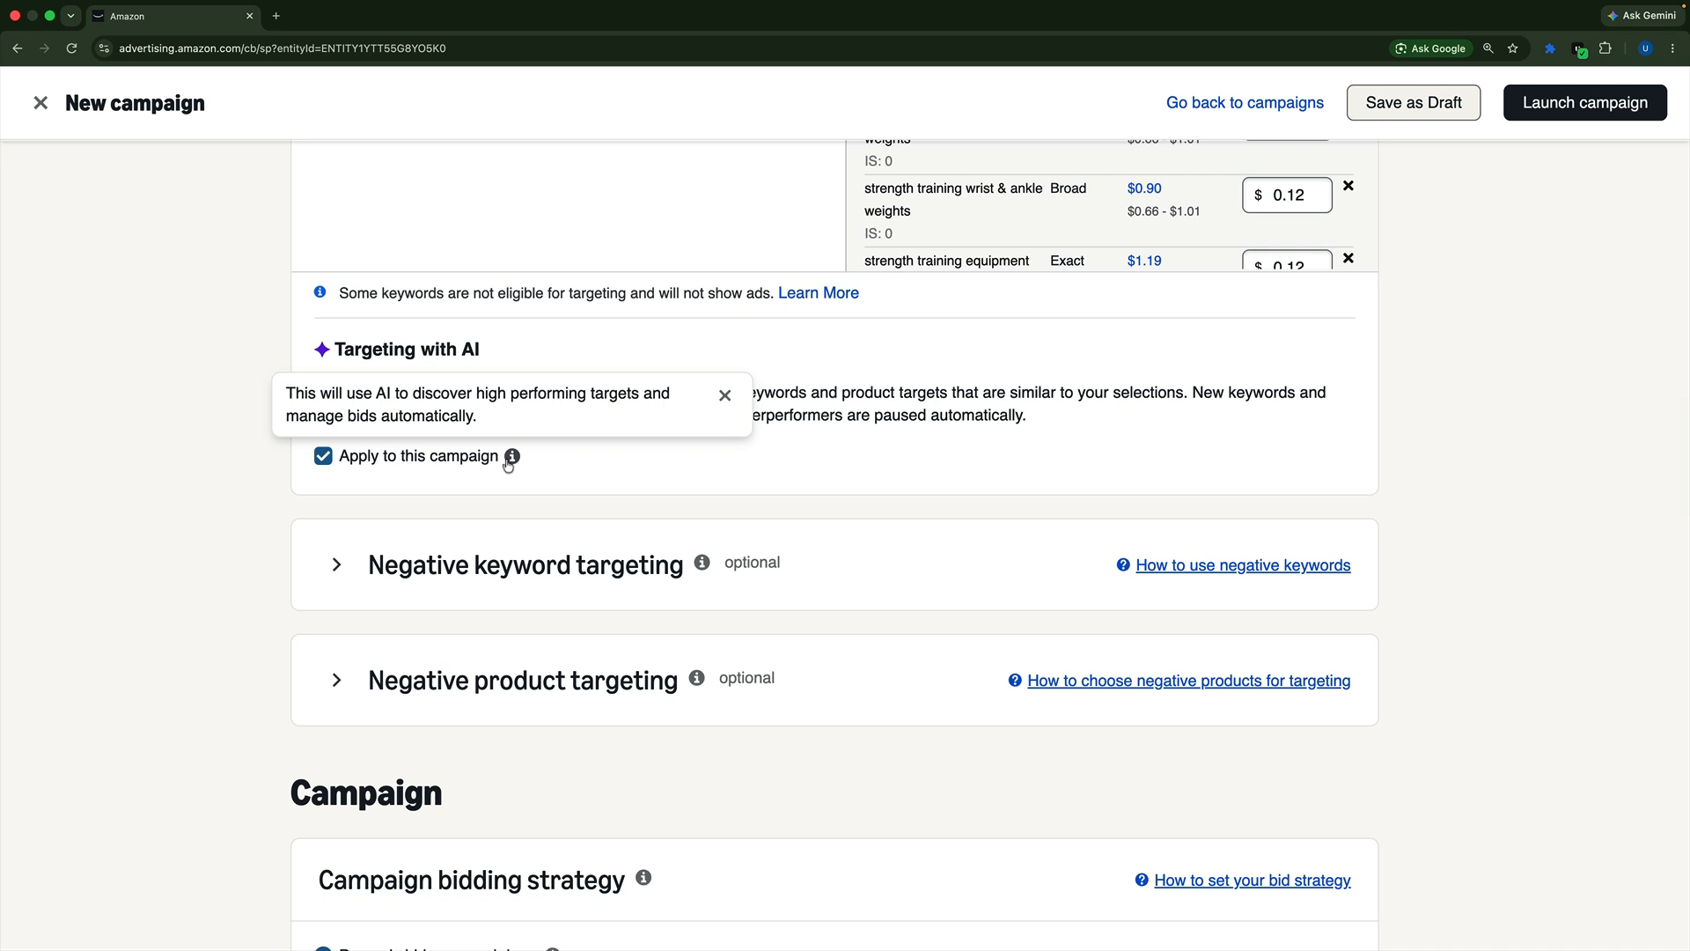
- Add "free", "free kindle" and "free kindle book" to the campaign as negative exact keywords
scroll(455, 566, down, 2)
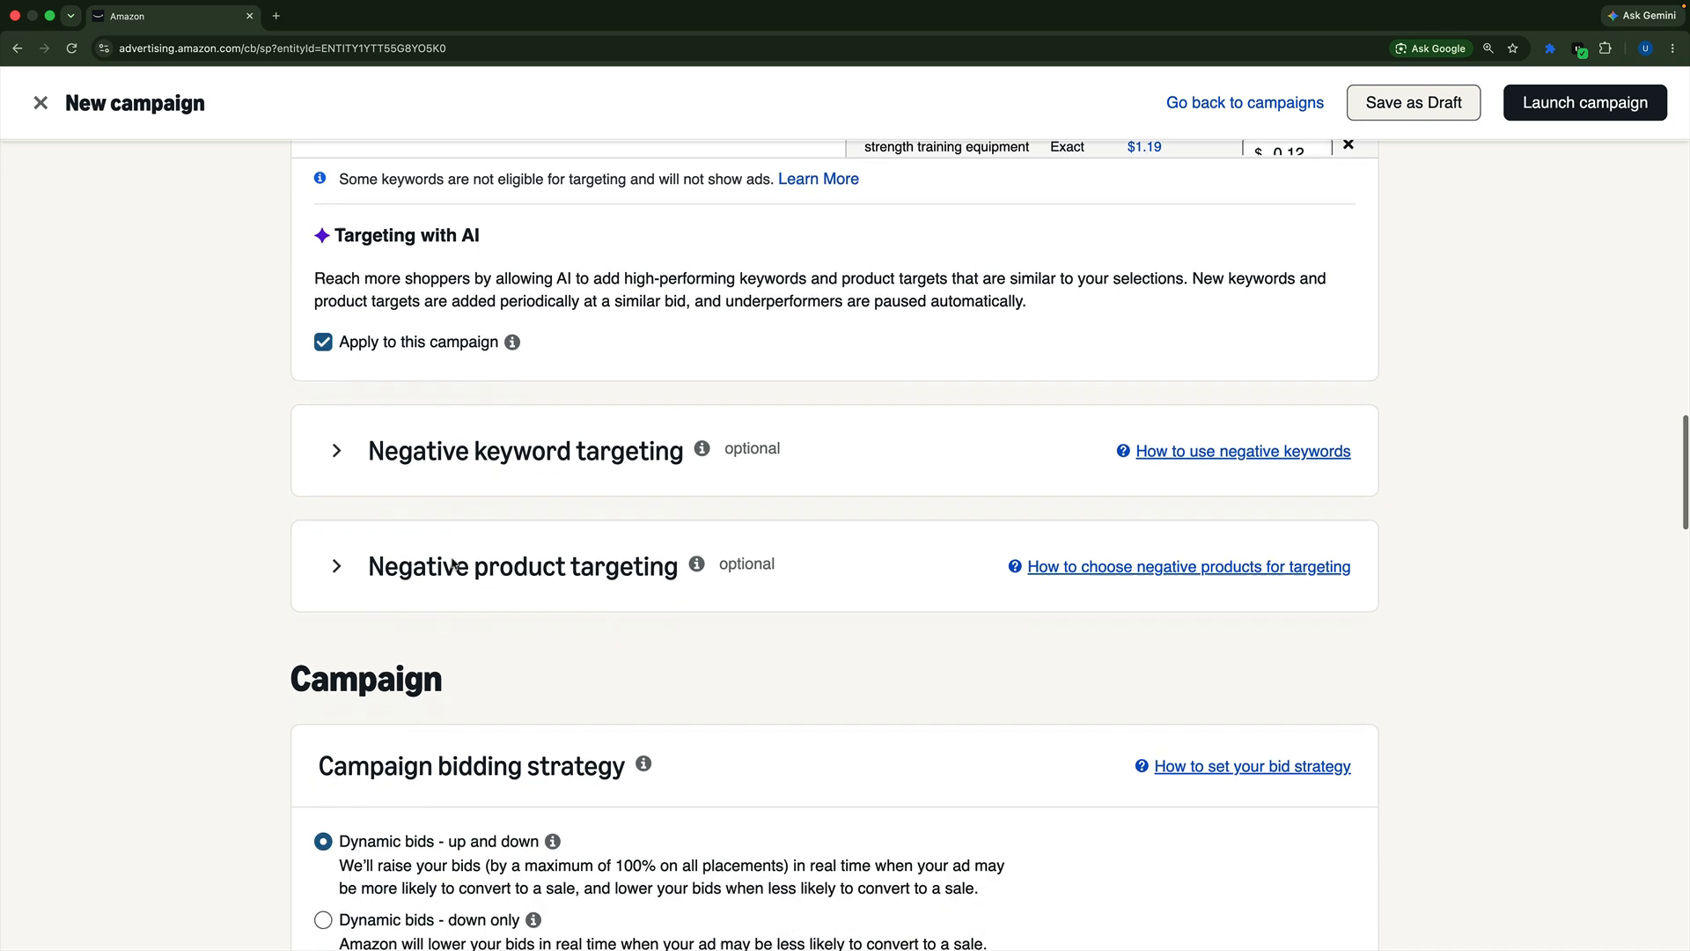
scroll(455, 566, down, 3)
click(334, 313)
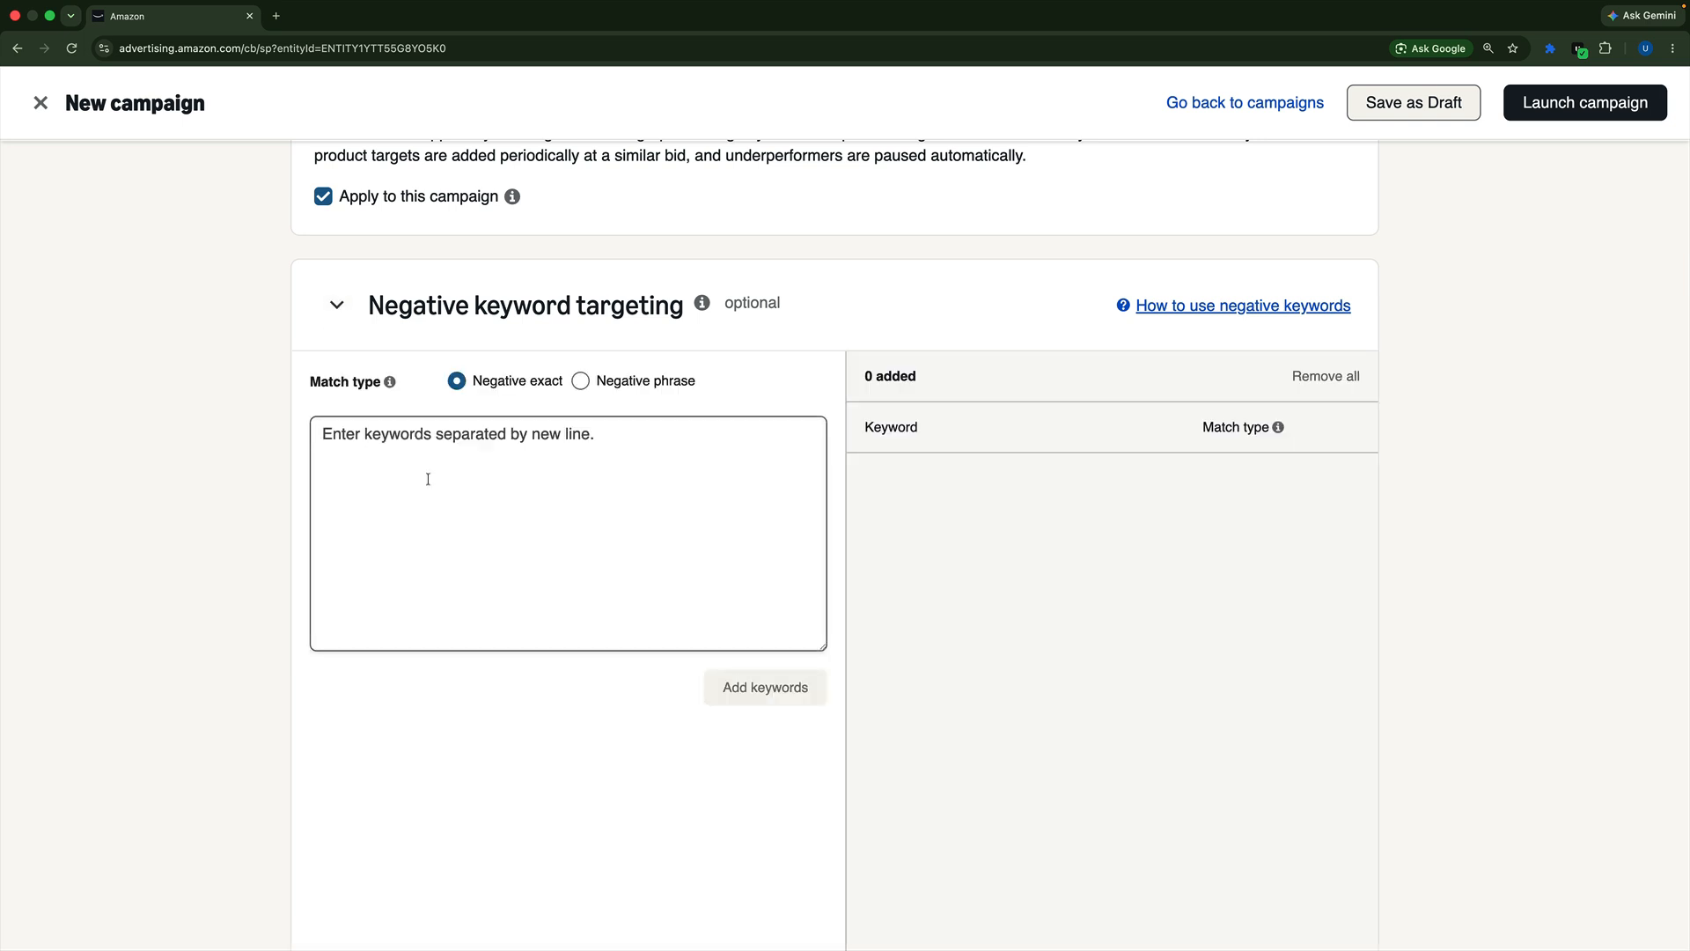
click(428, 479)
text(free)
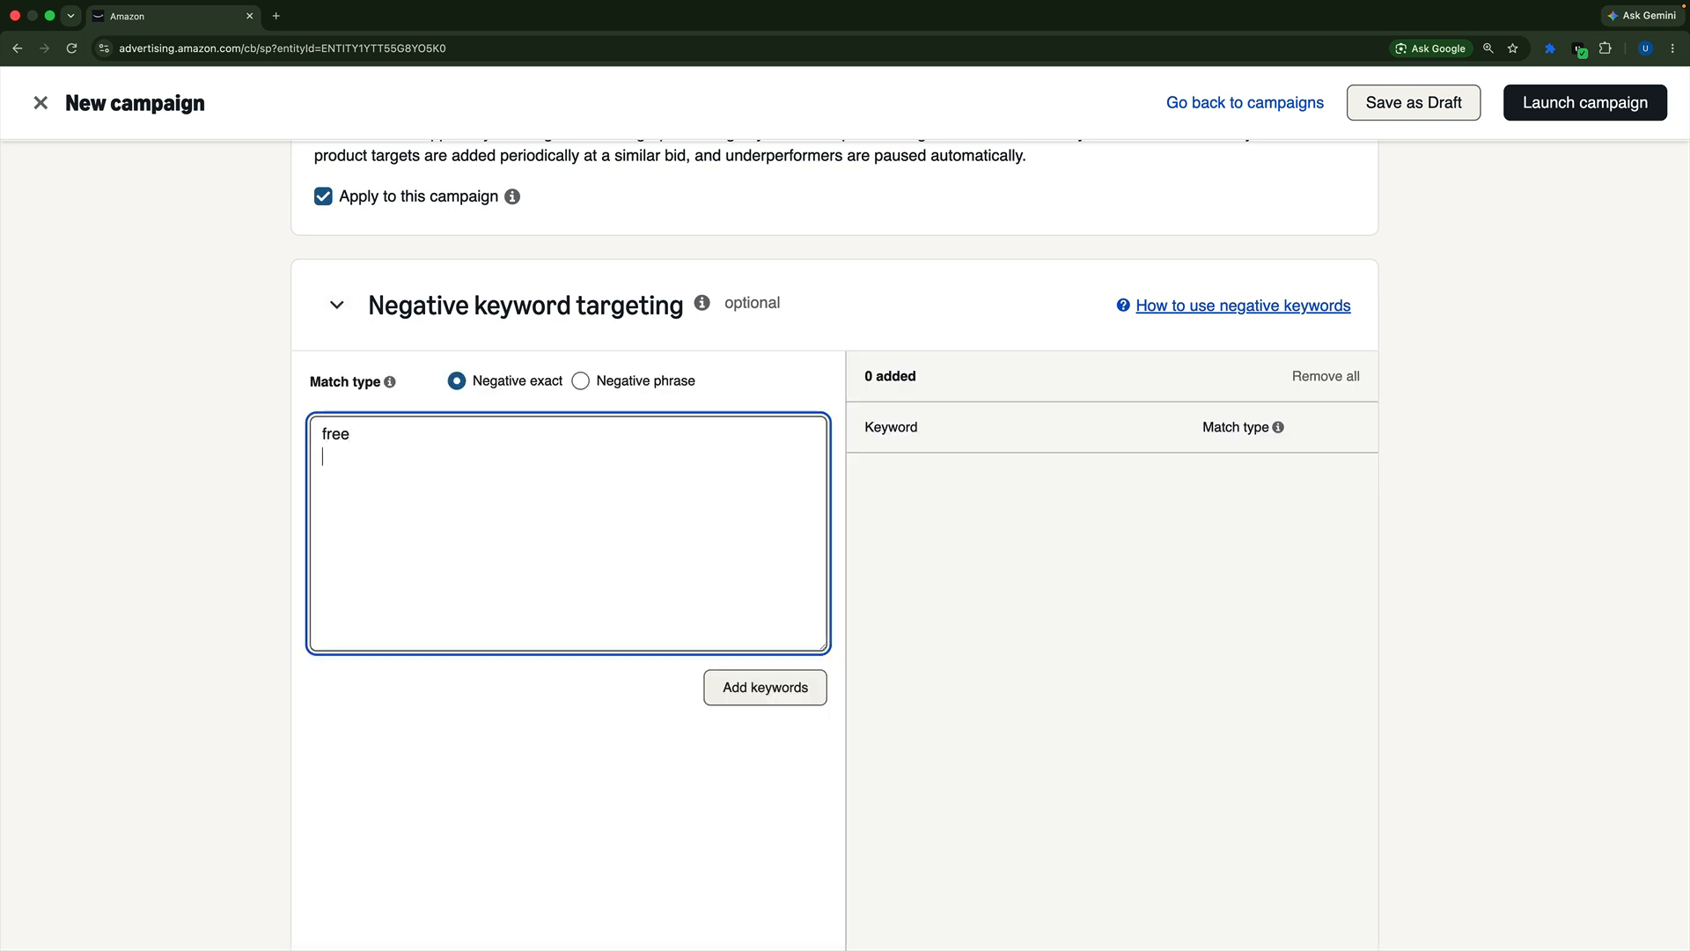
text(free kiindlde)
key(Return)
text(free kindl)
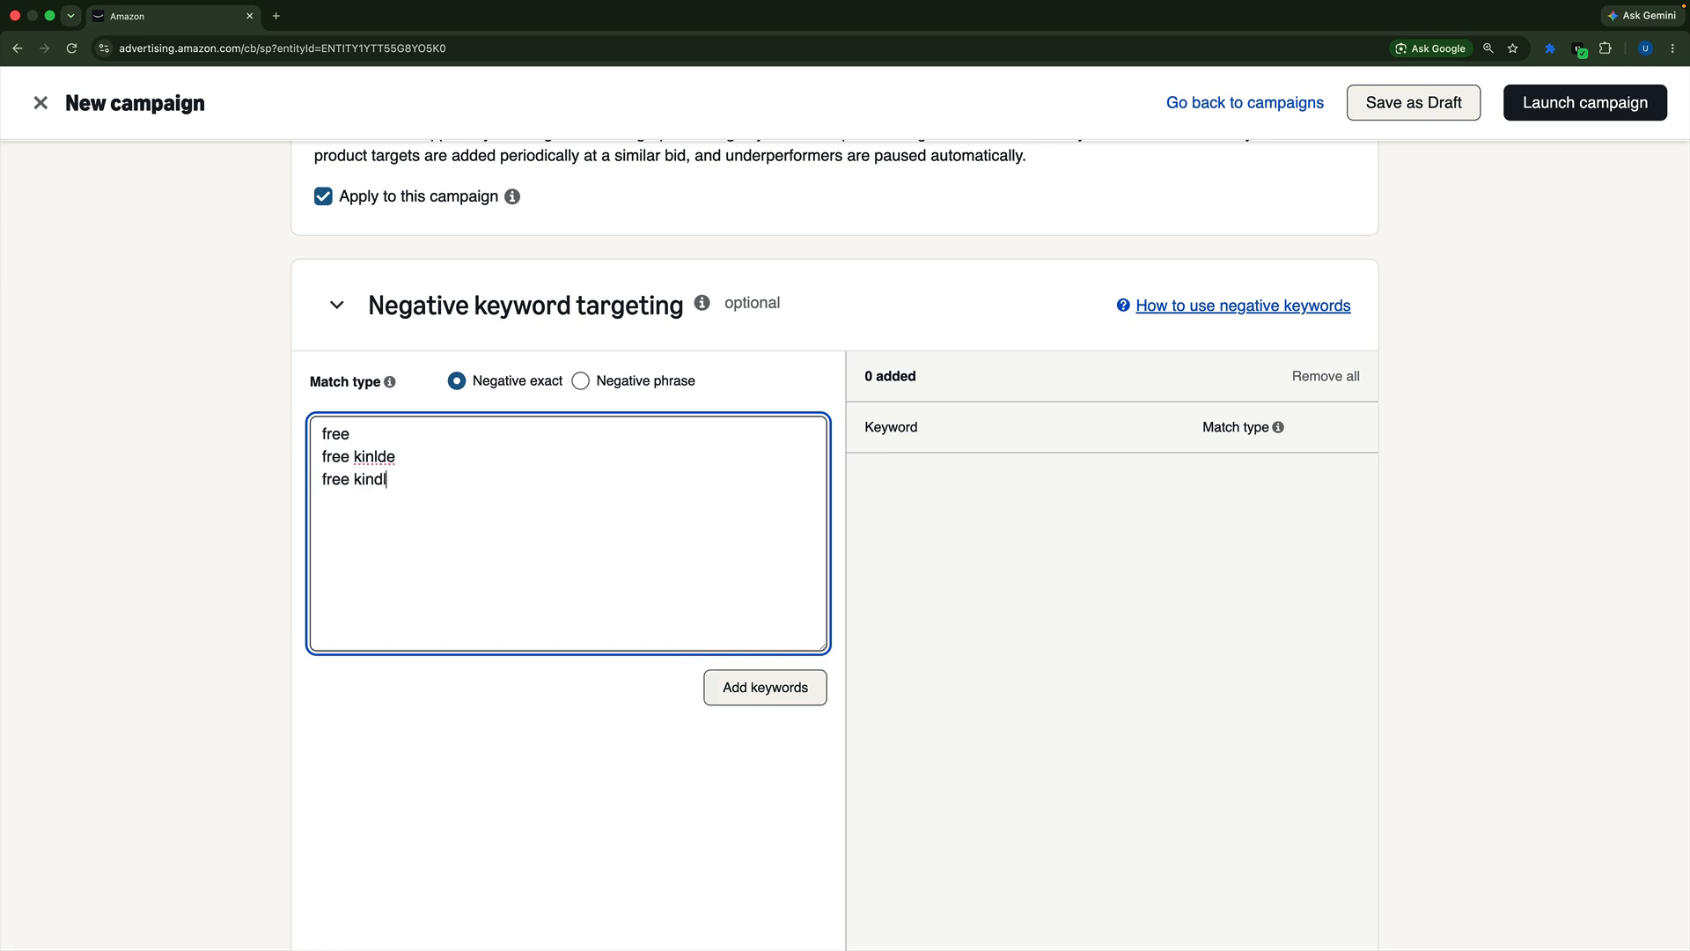
text(e book)
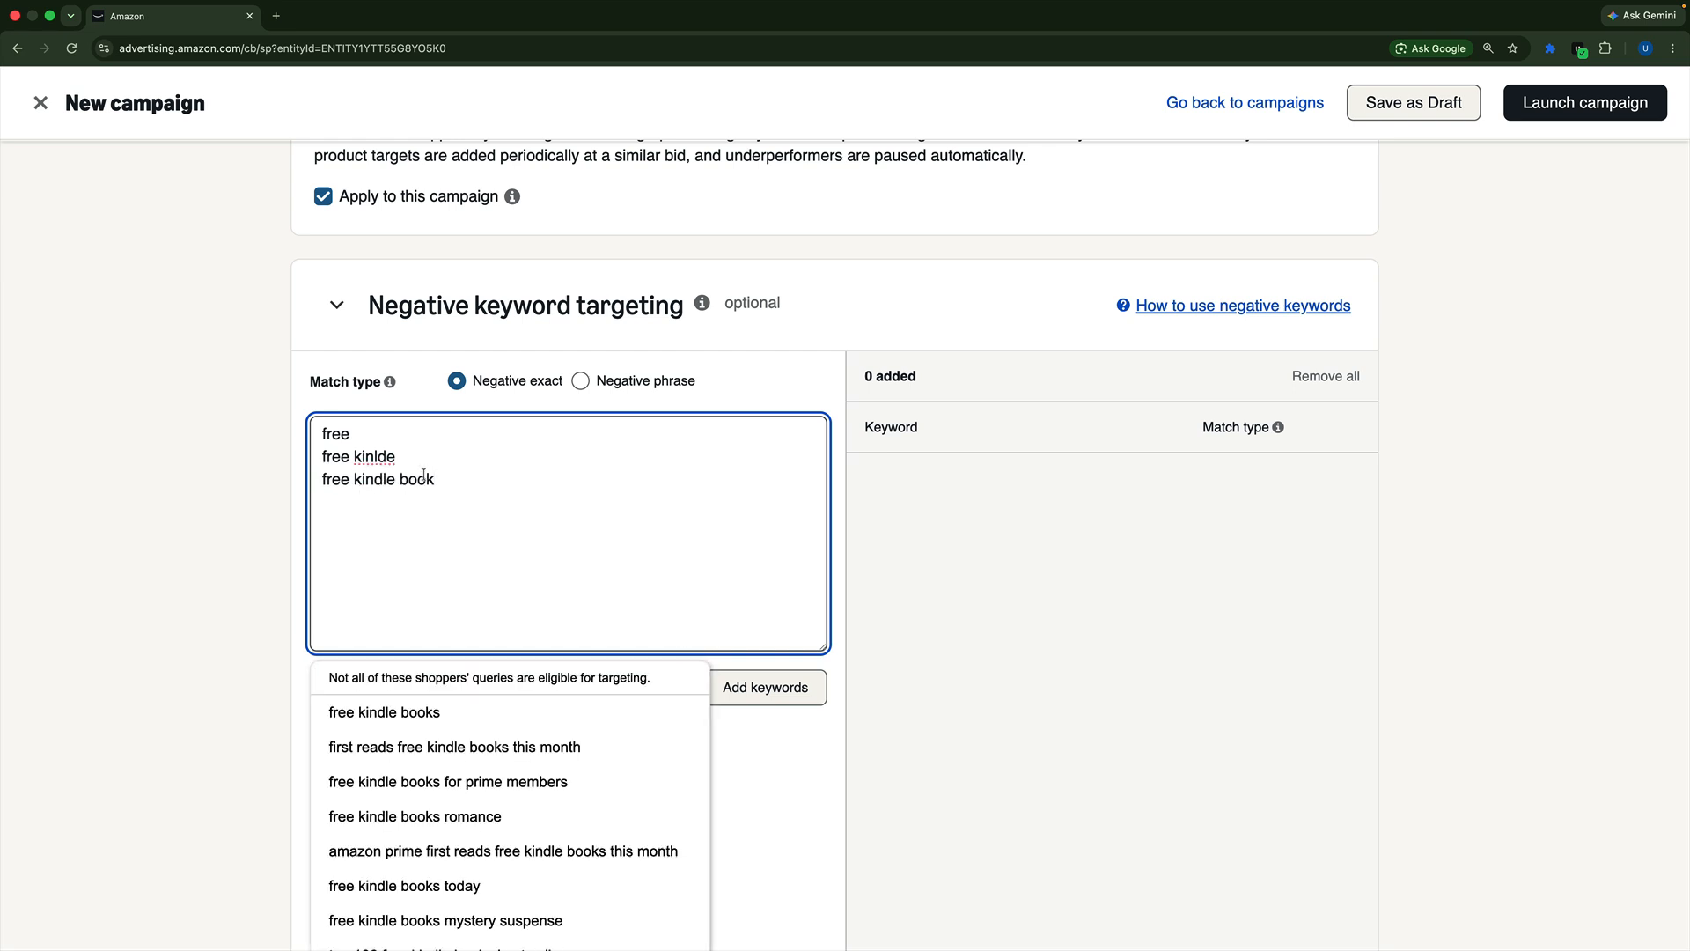
right_click(376, 457)
click(394, 471)
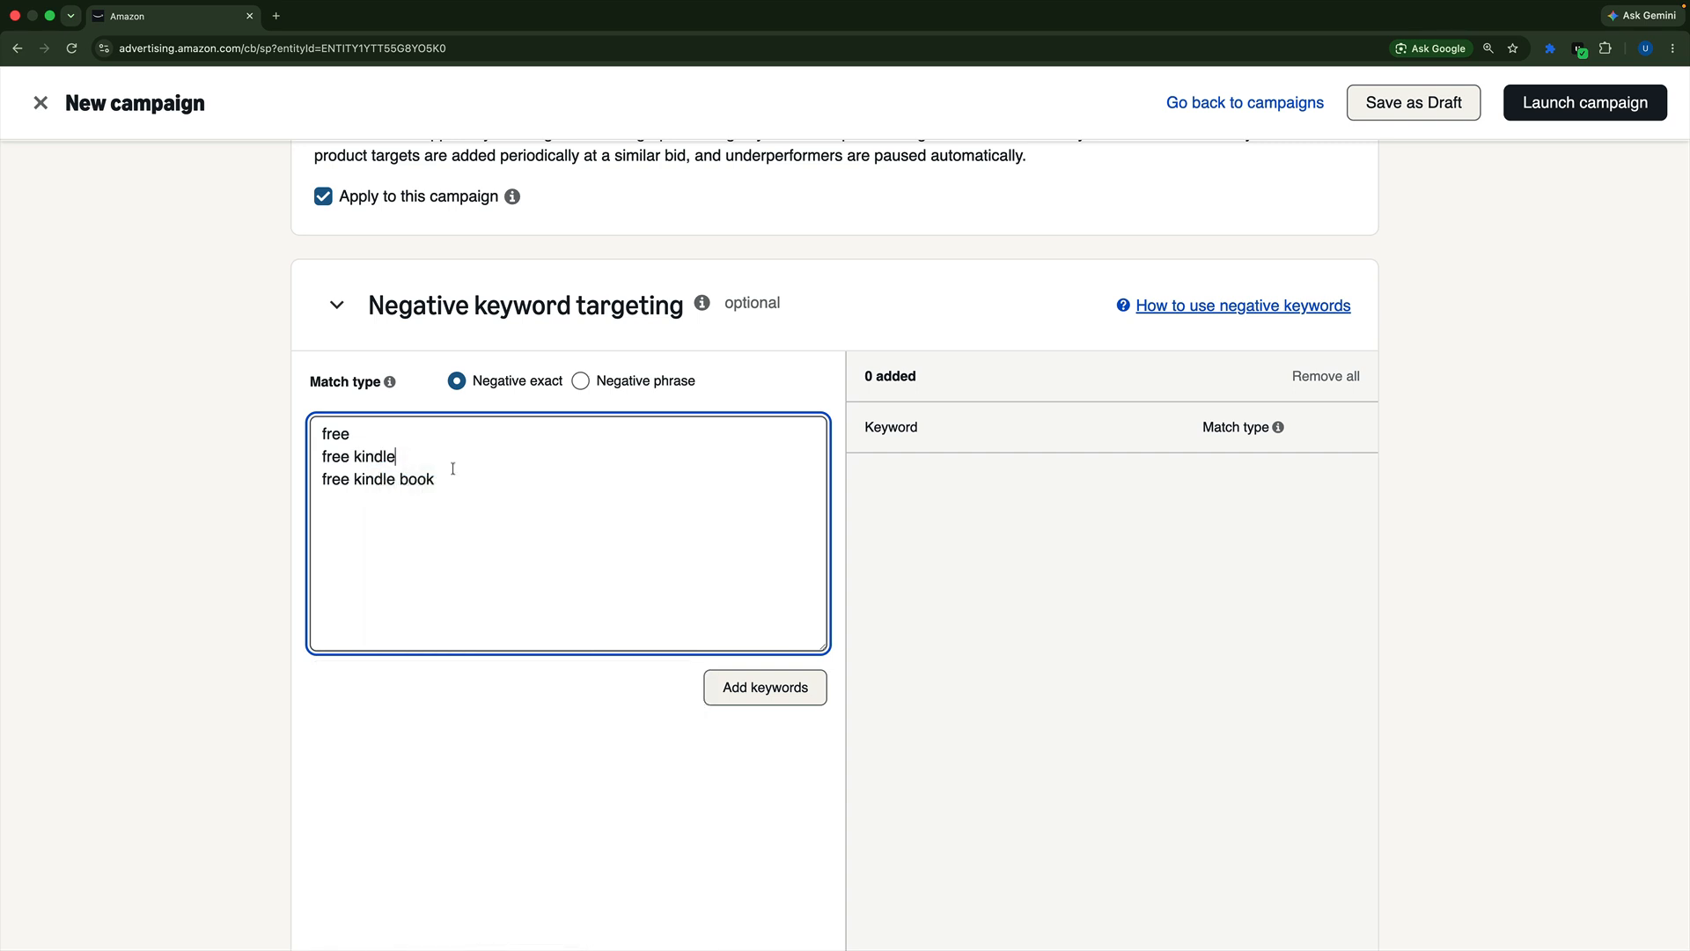
click(754, 692)
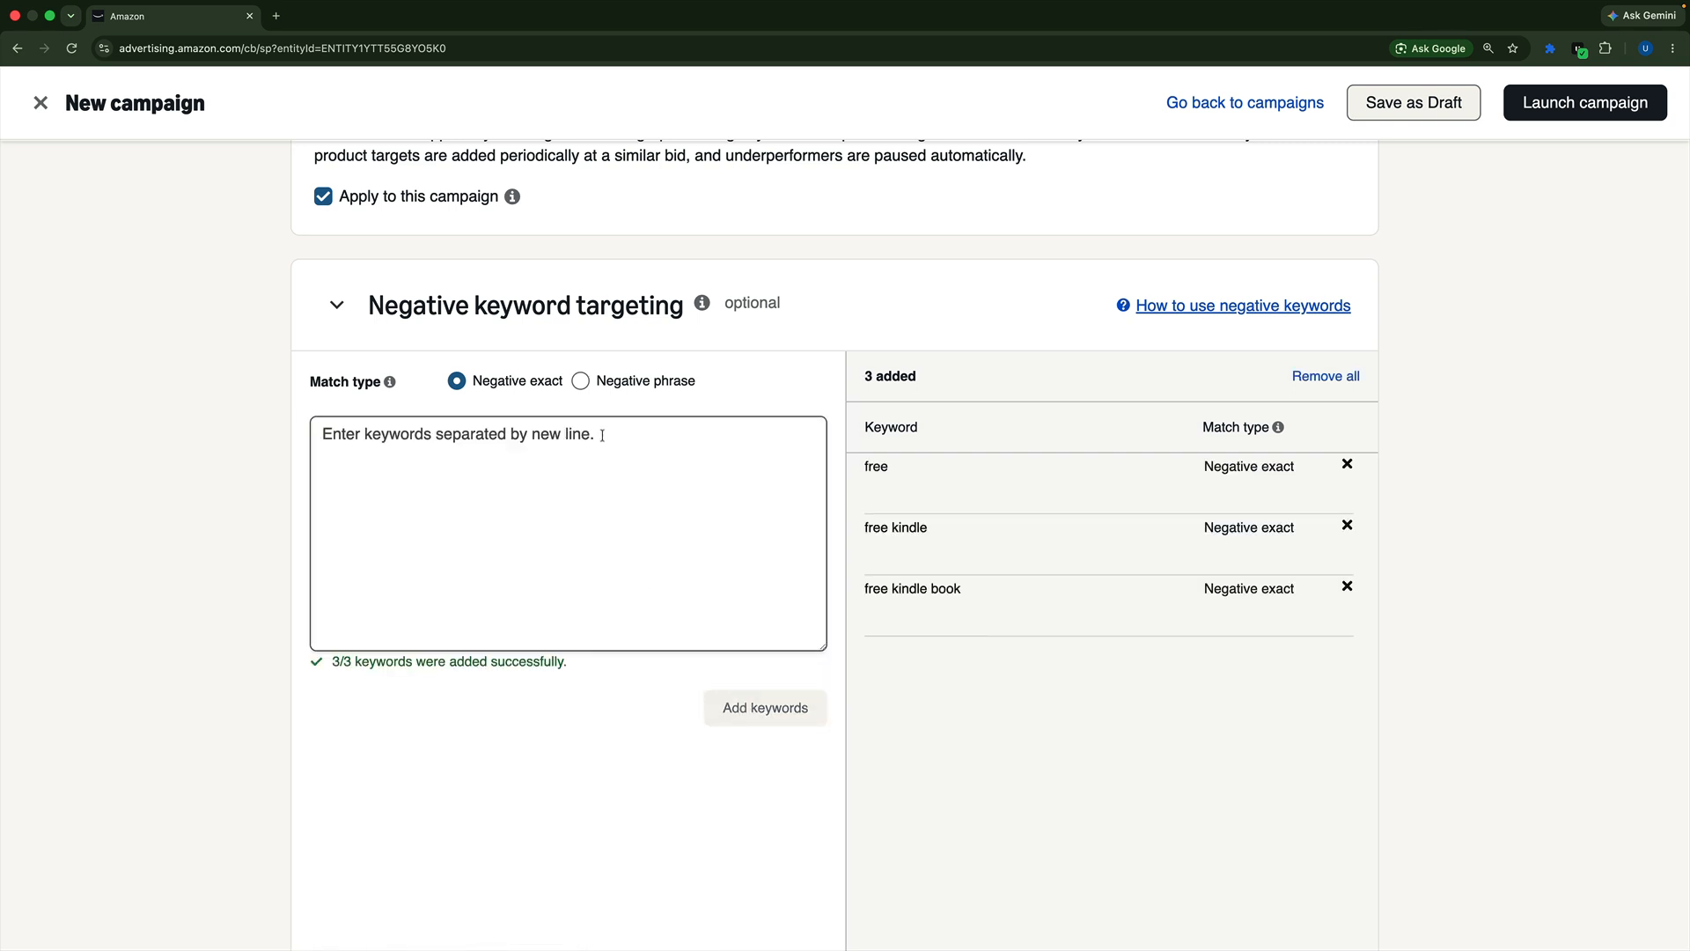
- Add "free kindle" to the campaign as a negative phrase keyword
click(568, 486)
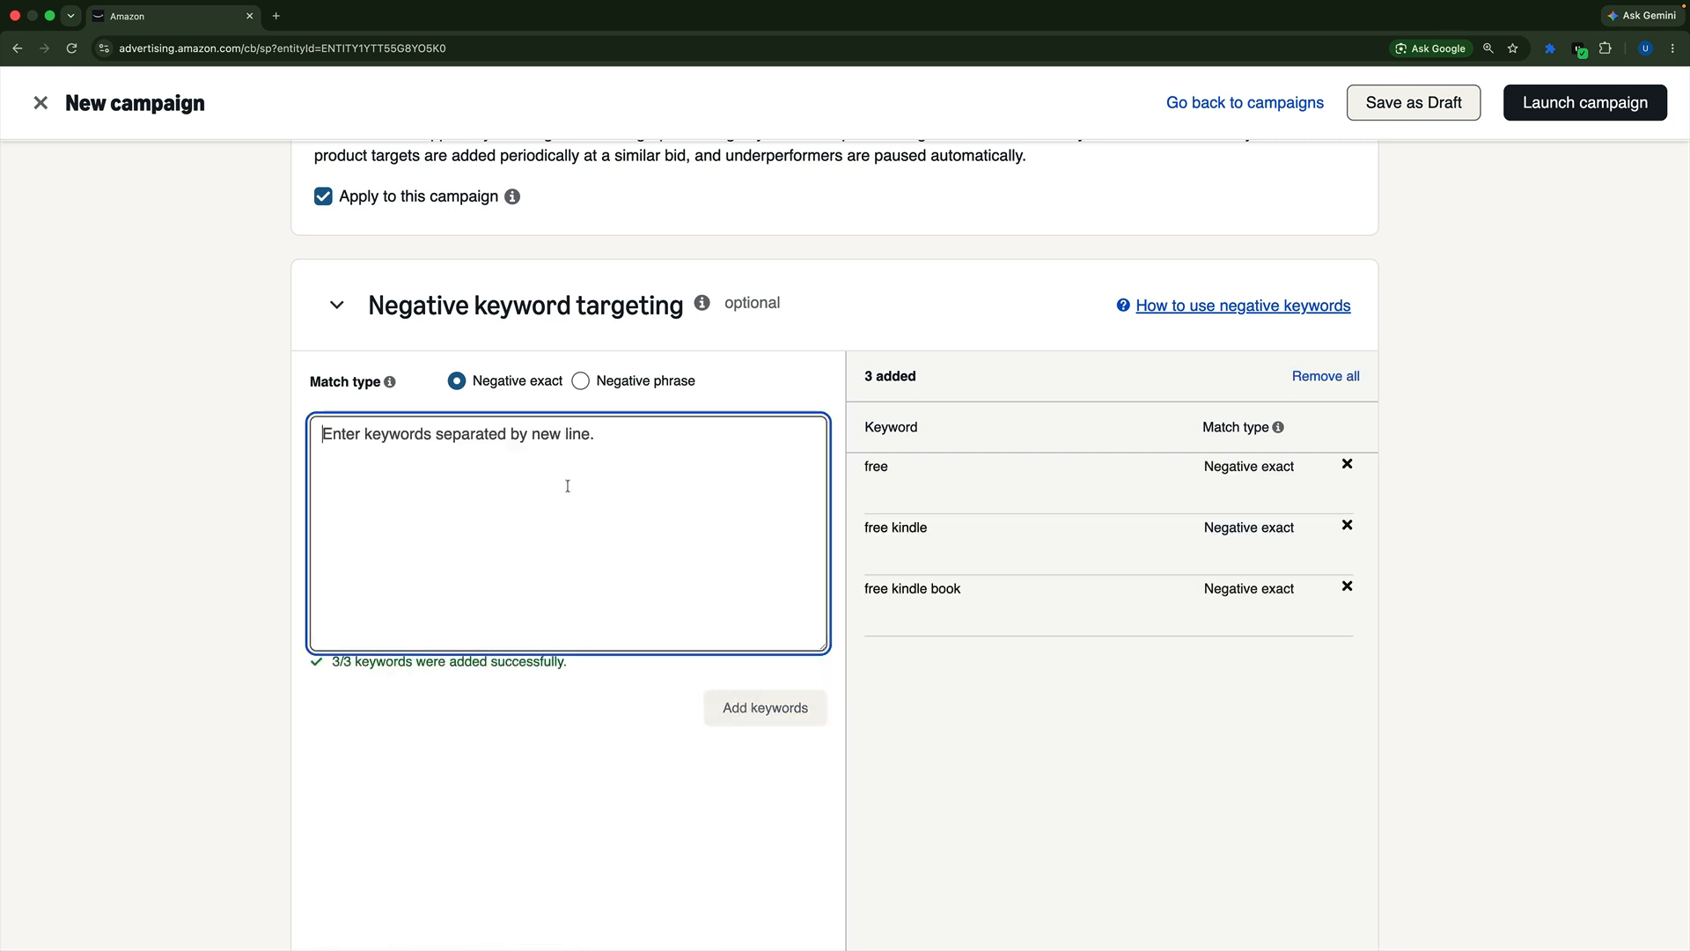
text(free )
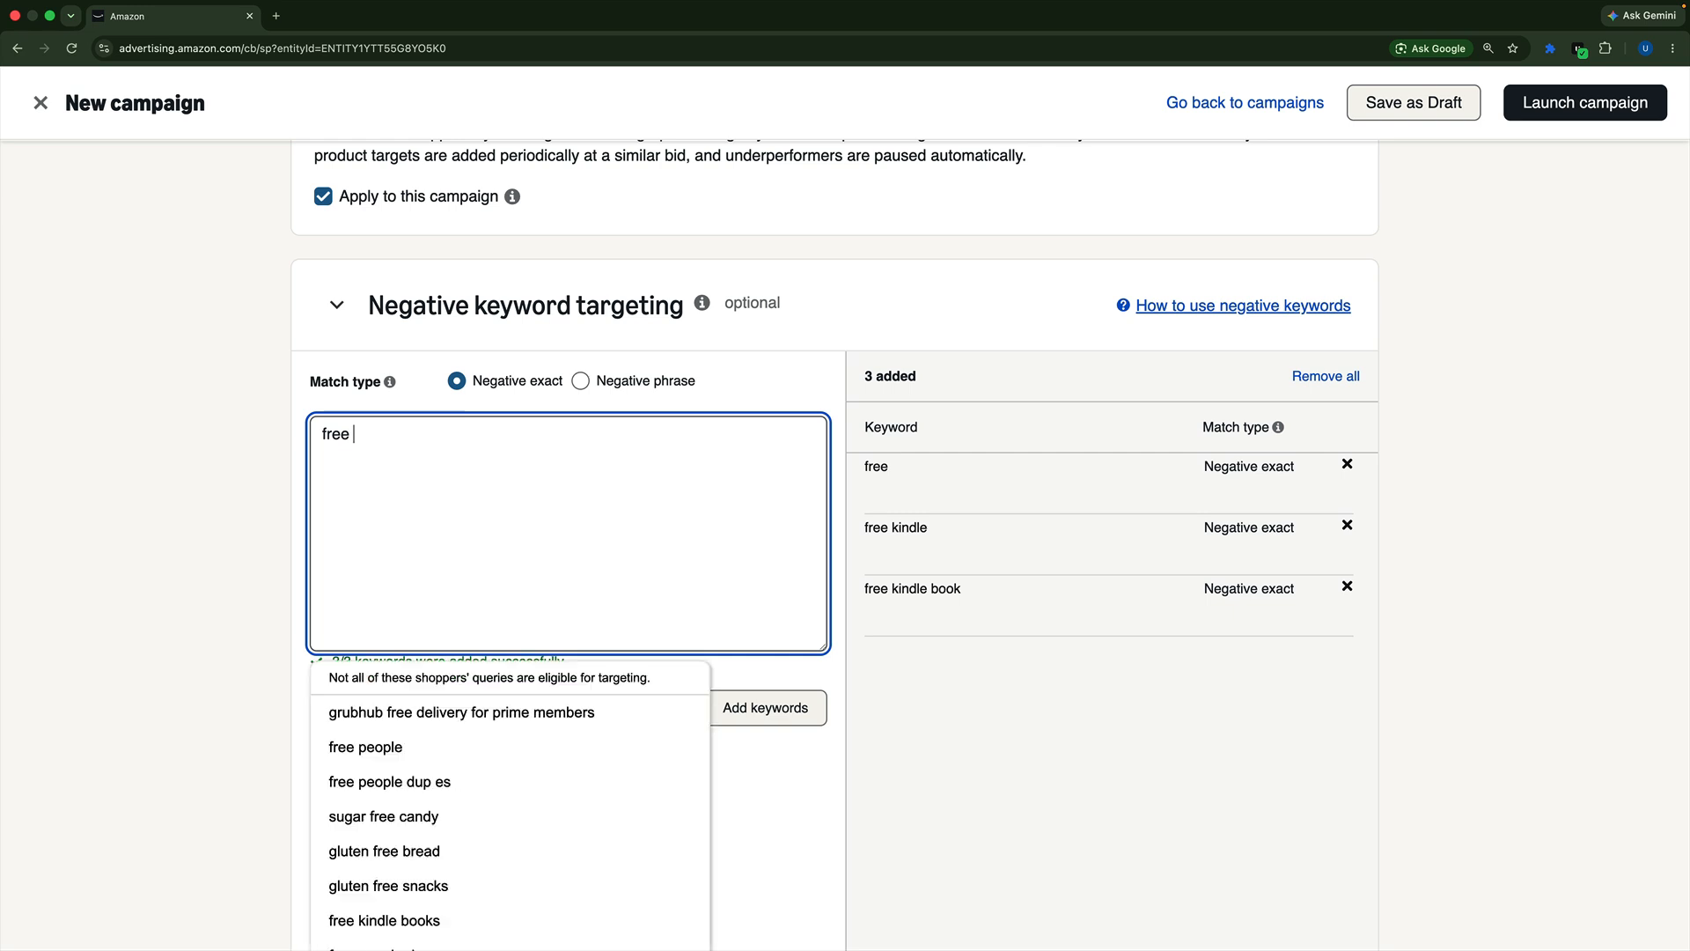
text(kindle)
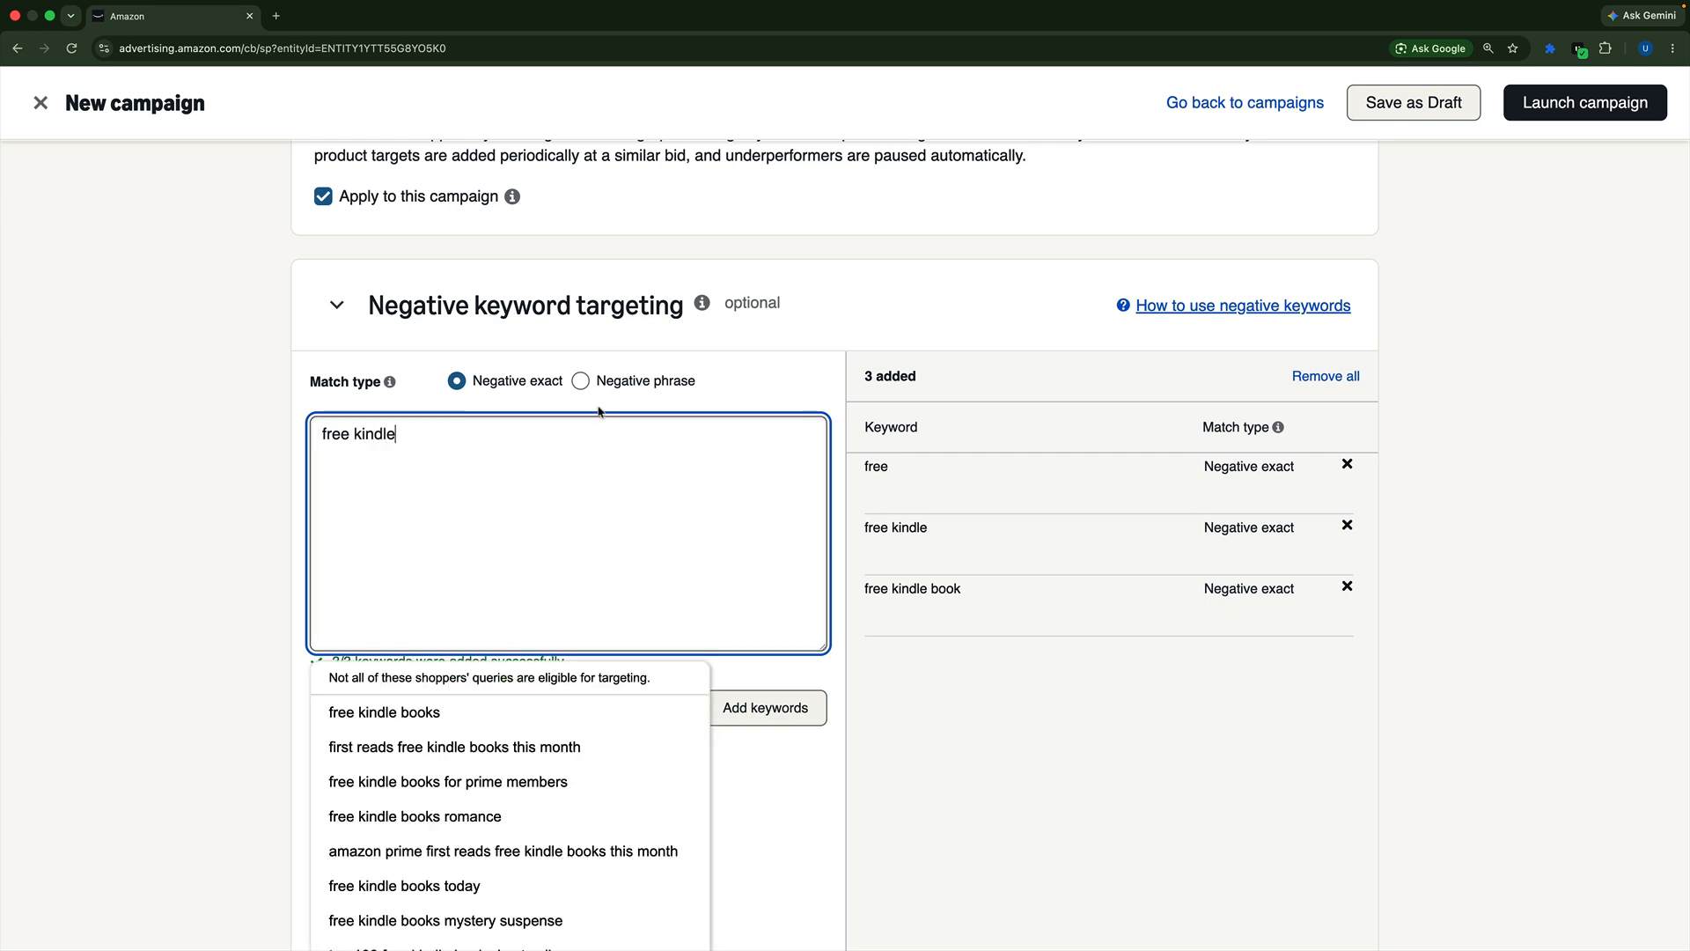
click(580, 381)
click(772, 720)
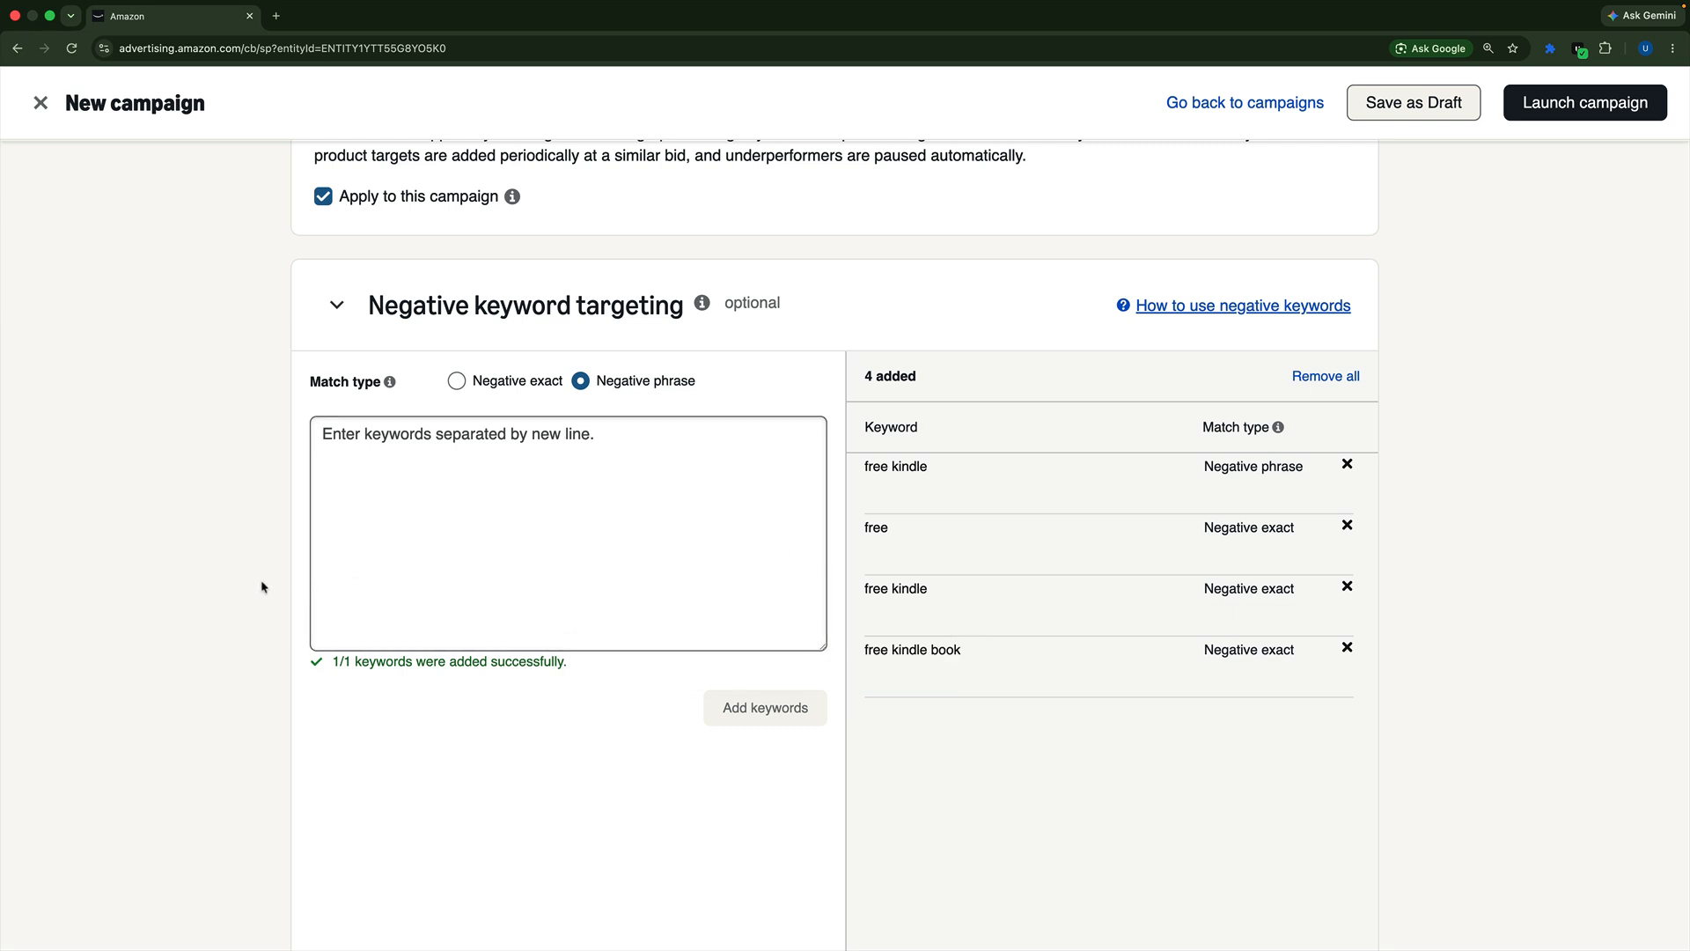
- Set the campaign bidding strategy to "Dynamic bids - down only"
scroll(262, 587, down, 8)
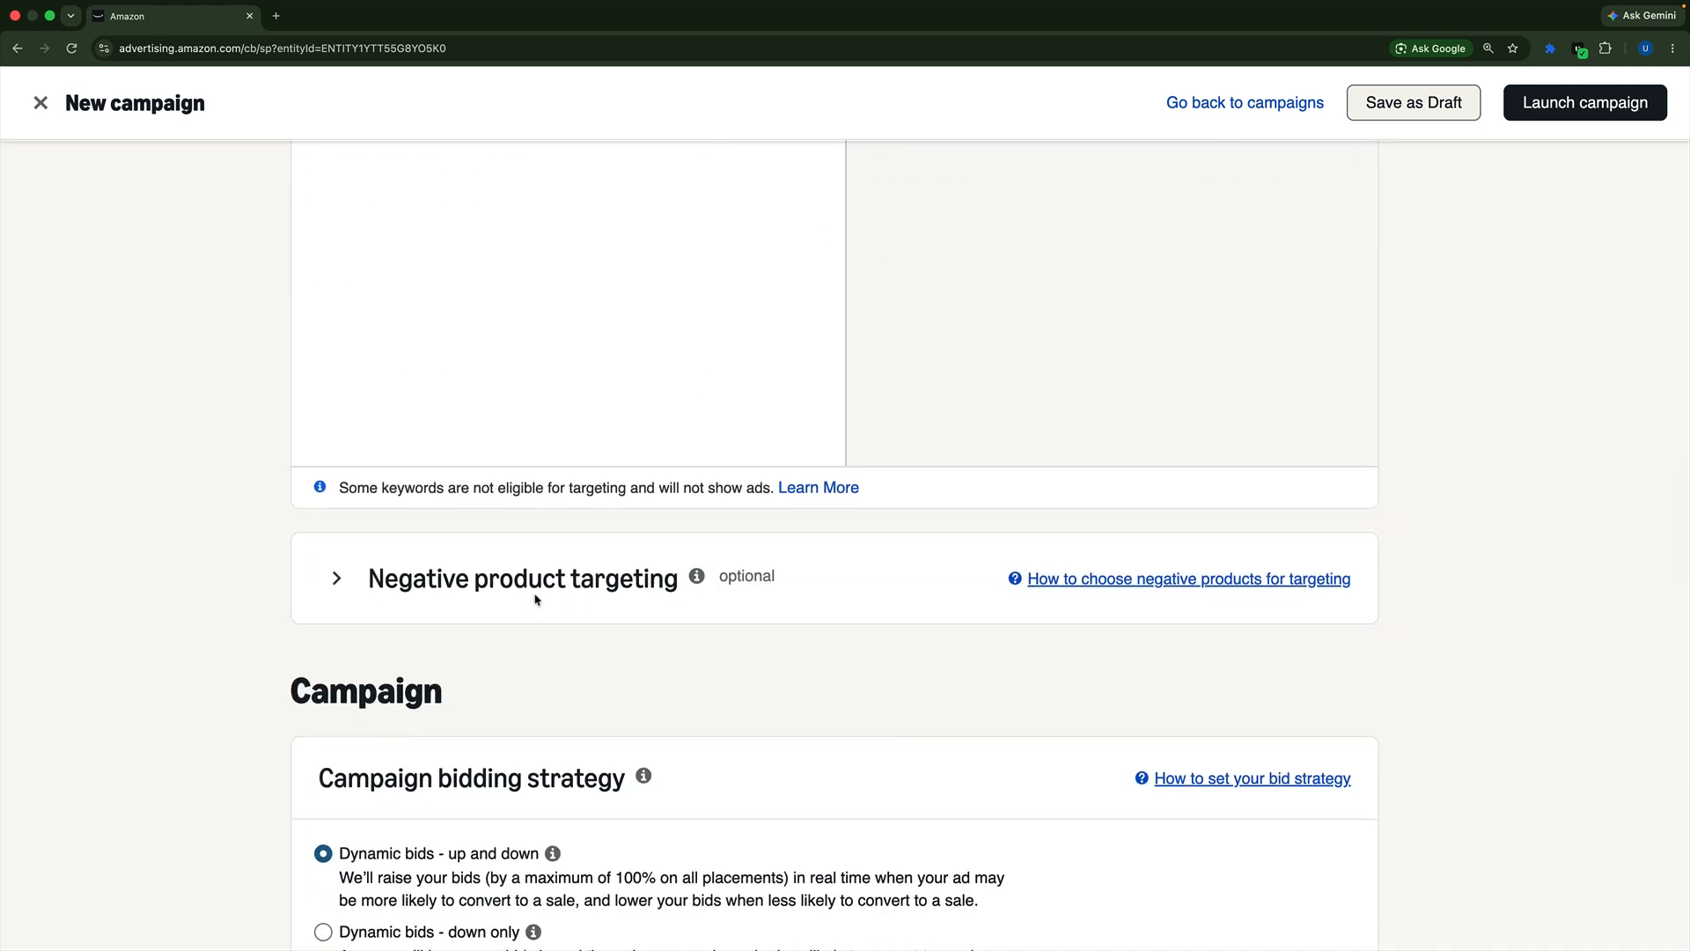
scroll(535, 600, down, 6)
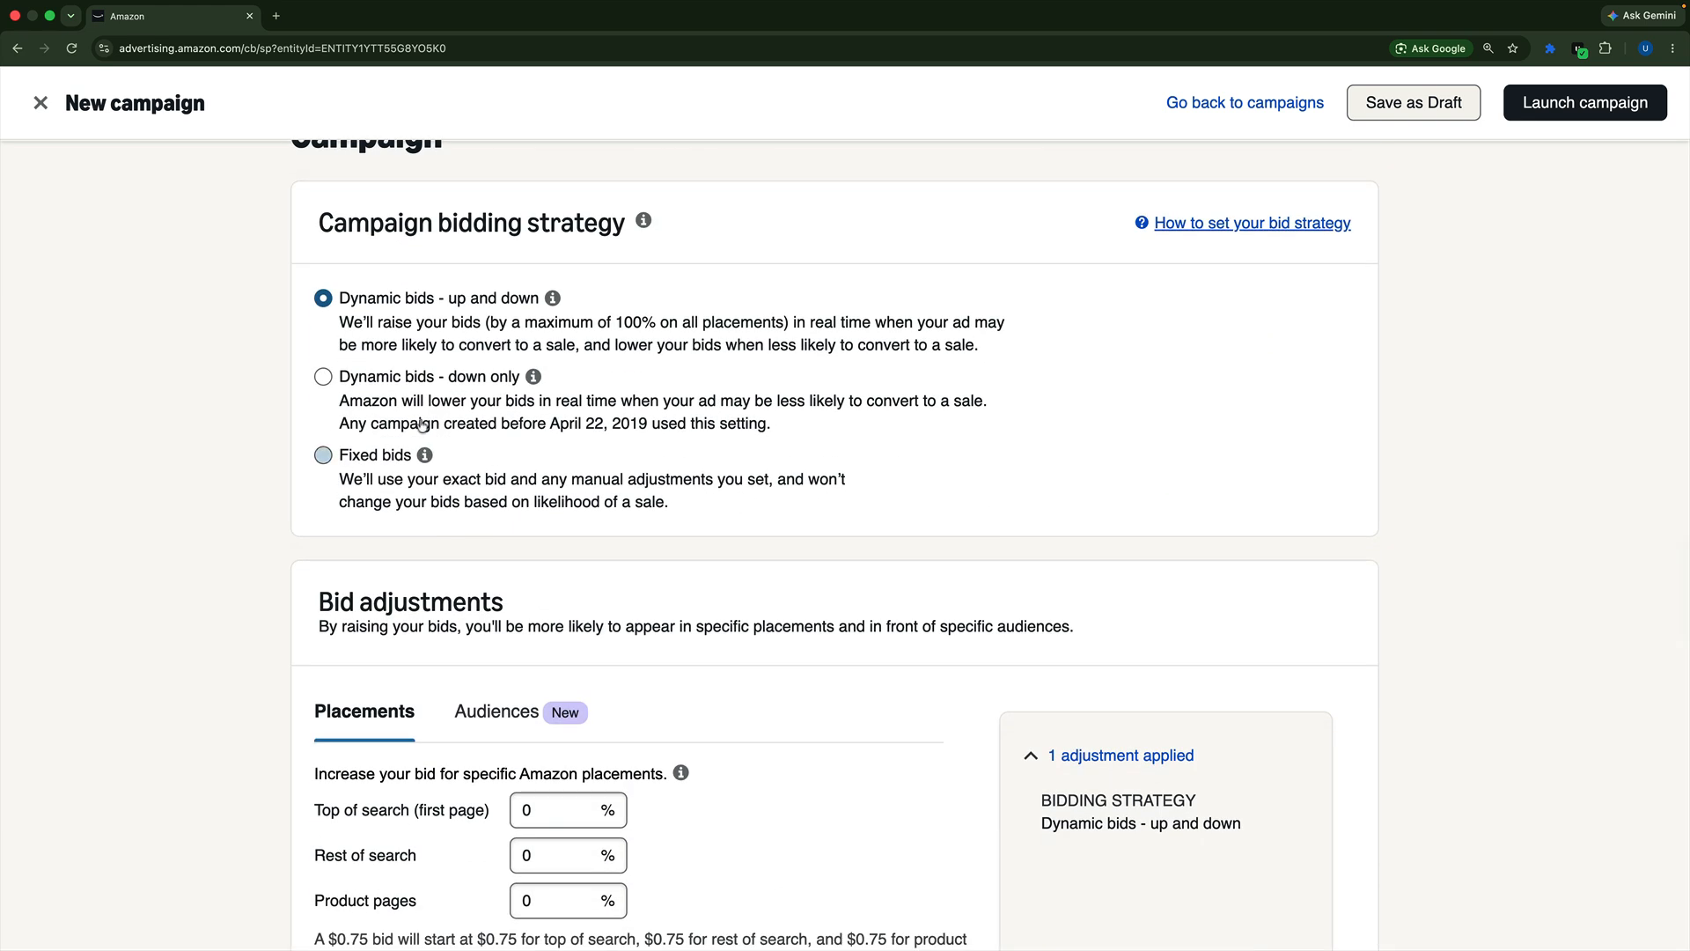
scroll(418, 428, up, 1)
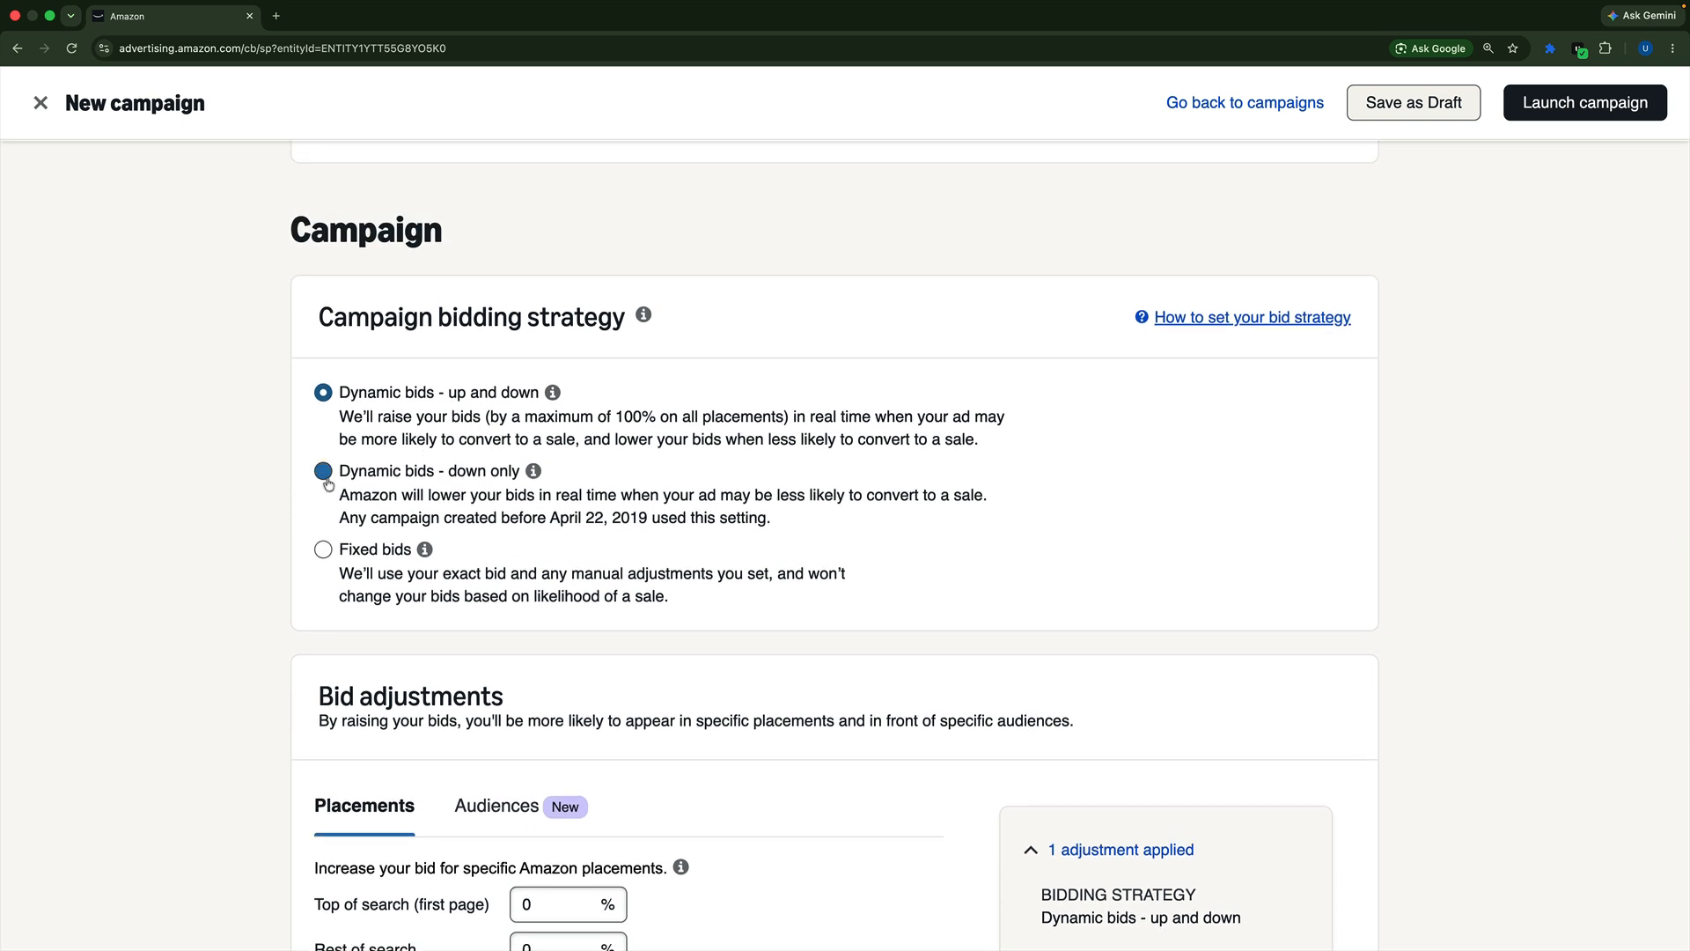
click(324, 475)
- Review the placement bid adjustments, the added keywords with their bids, the negative keywords and the campaign bidding strategy
scroll(469, 491, down, 6)
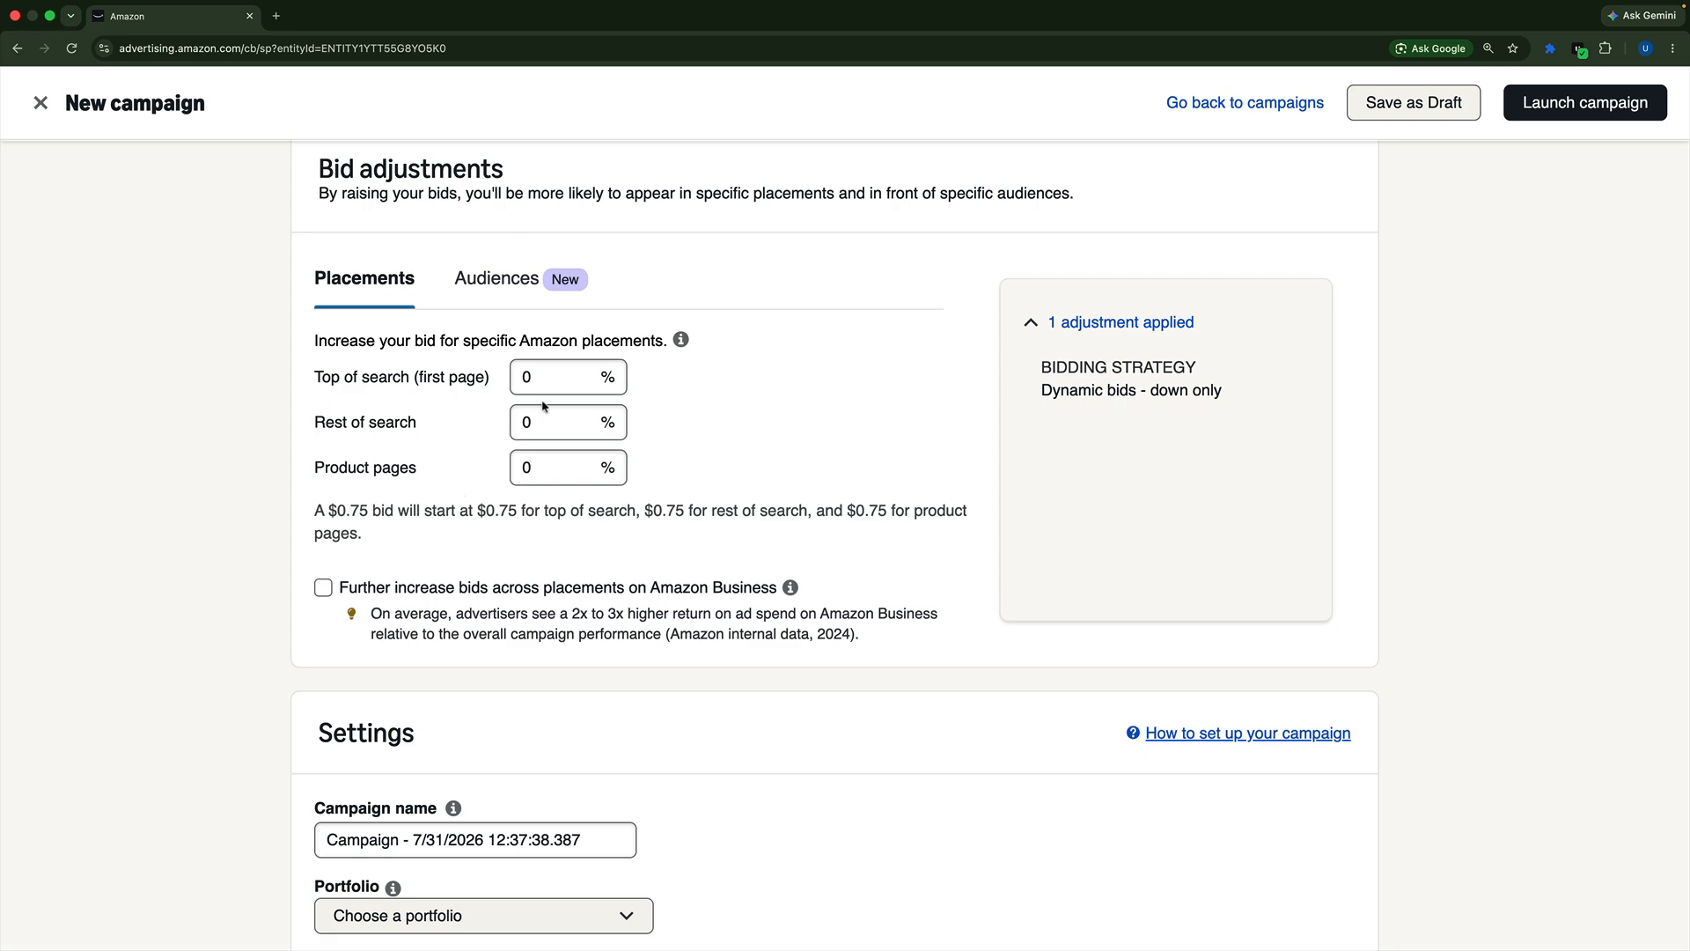
scroll(479, 427, up, 10)
scroll(480, 427, up, 5)
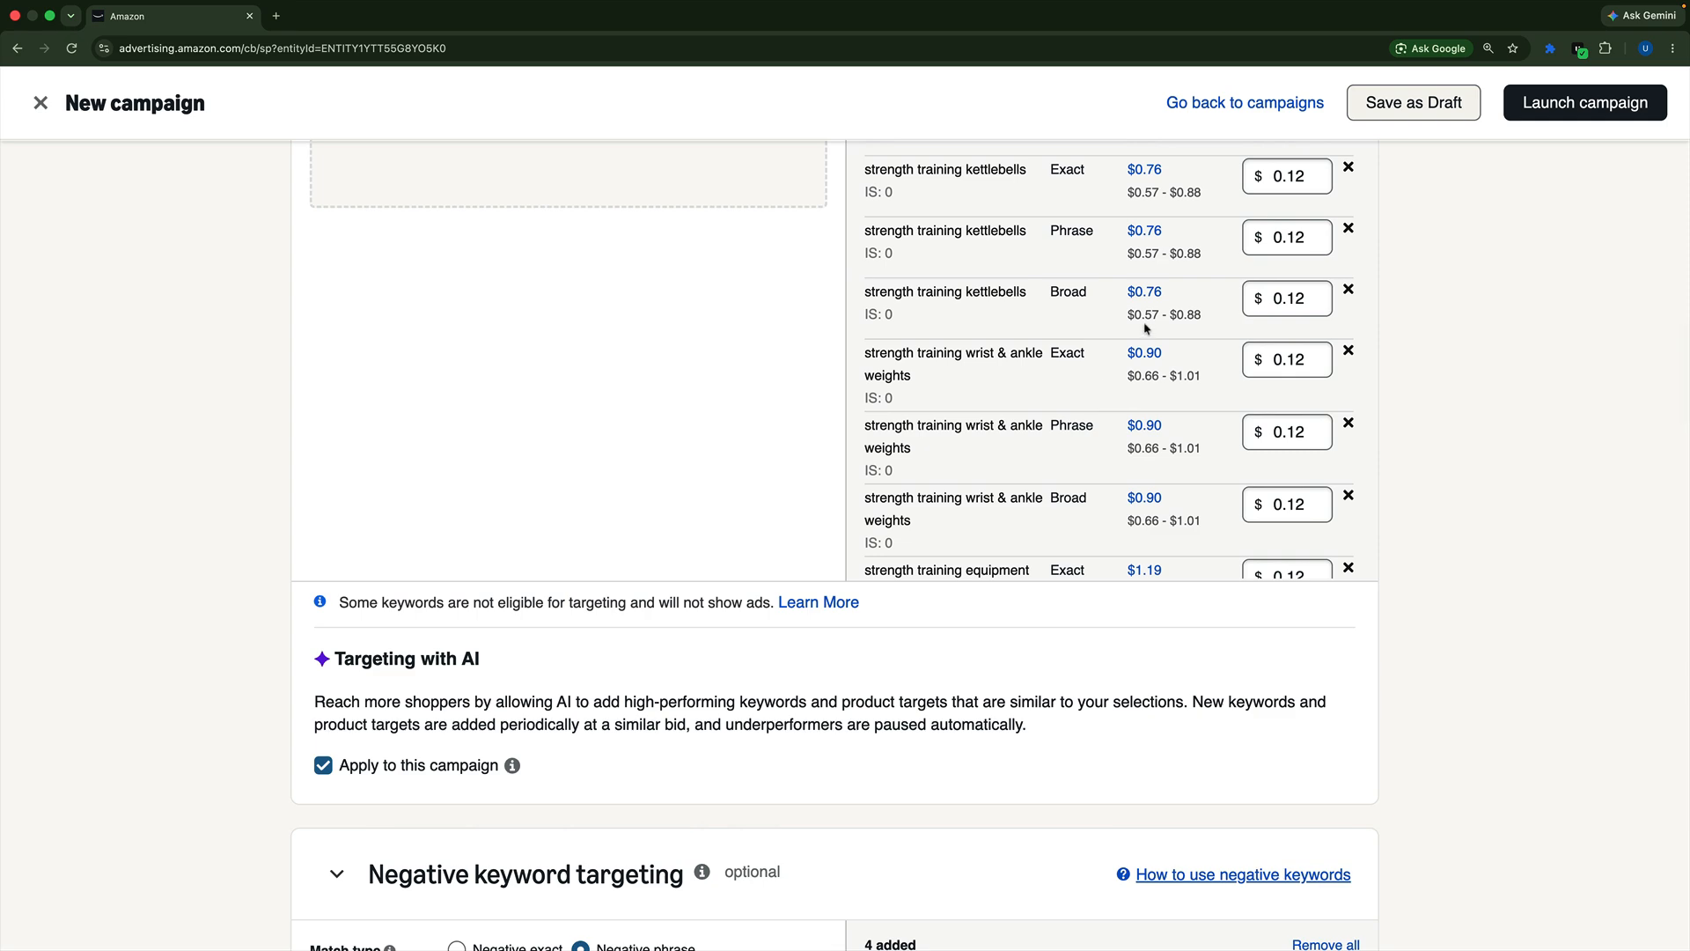
scroll(1007, 488, down, 15)
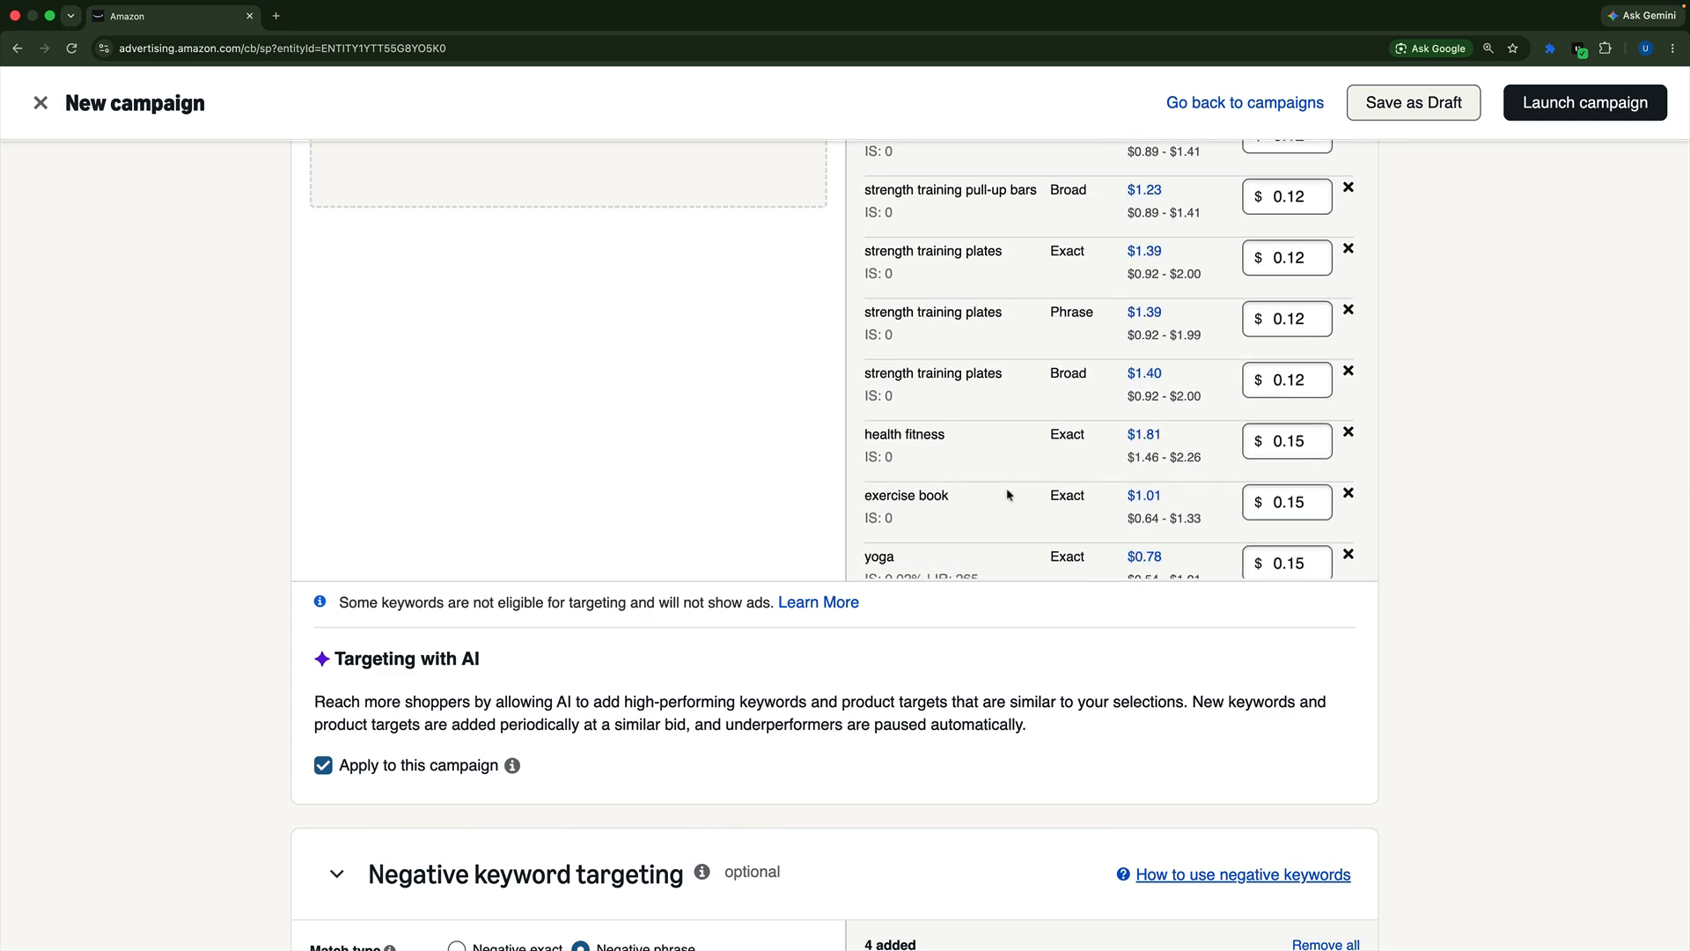
scroll(1008, 495, down, 10)
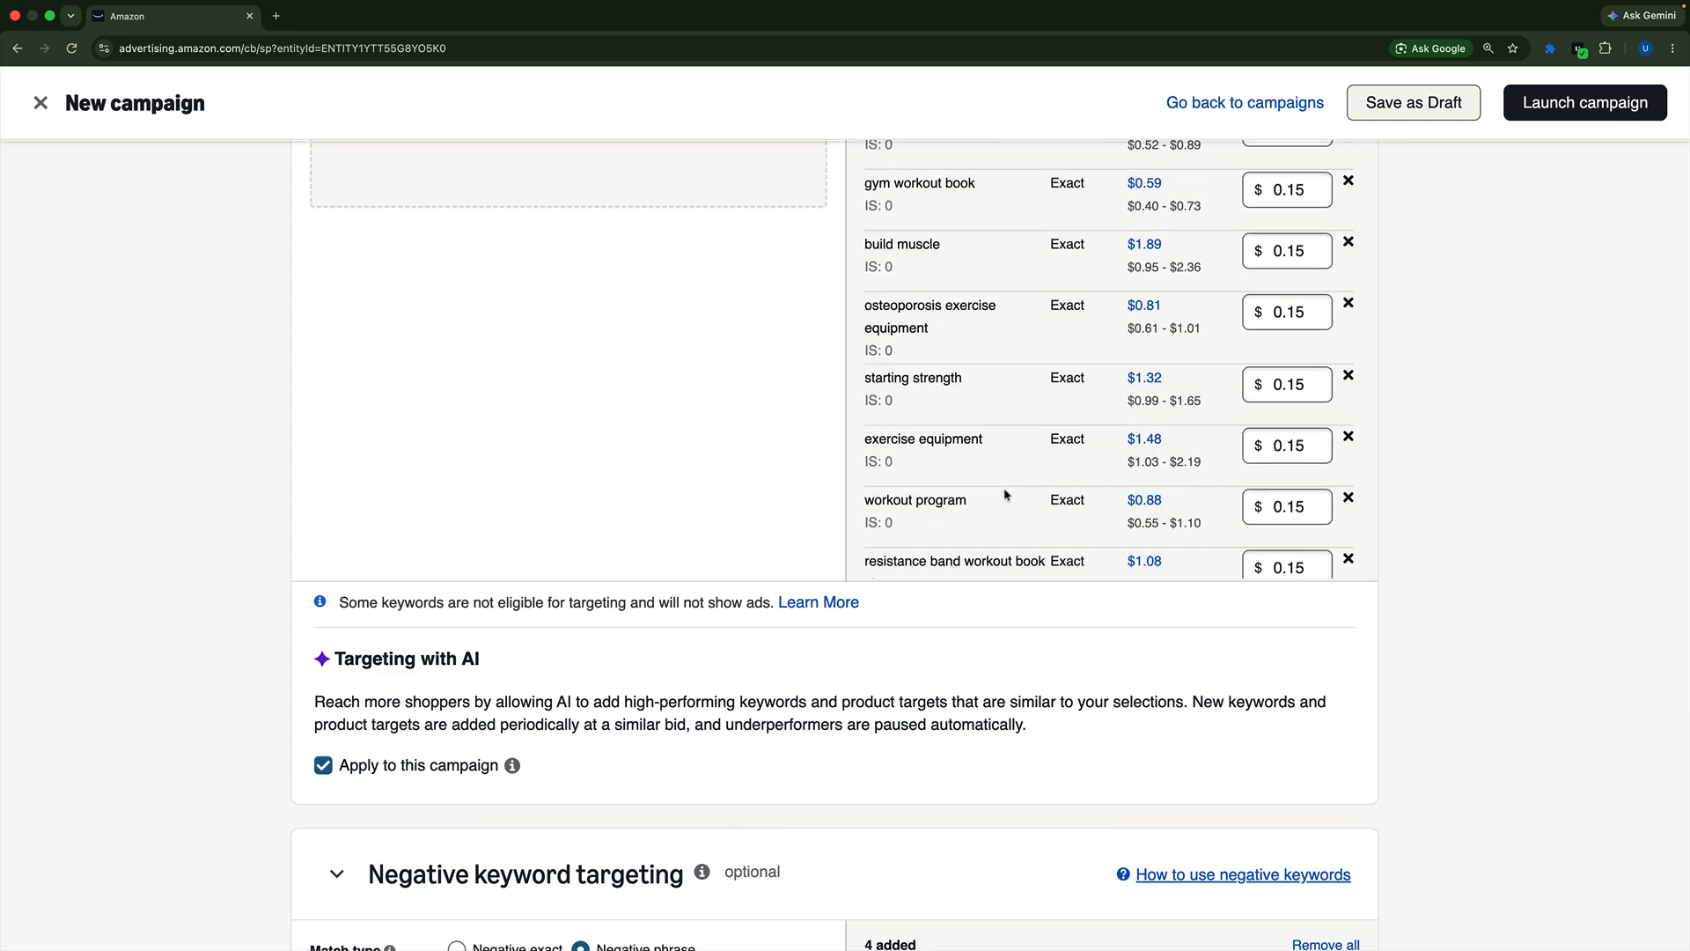
scroll(264, 692, down, 5)
scroll(264, 691, down, 6)
scroll(264, 691, up, 4)
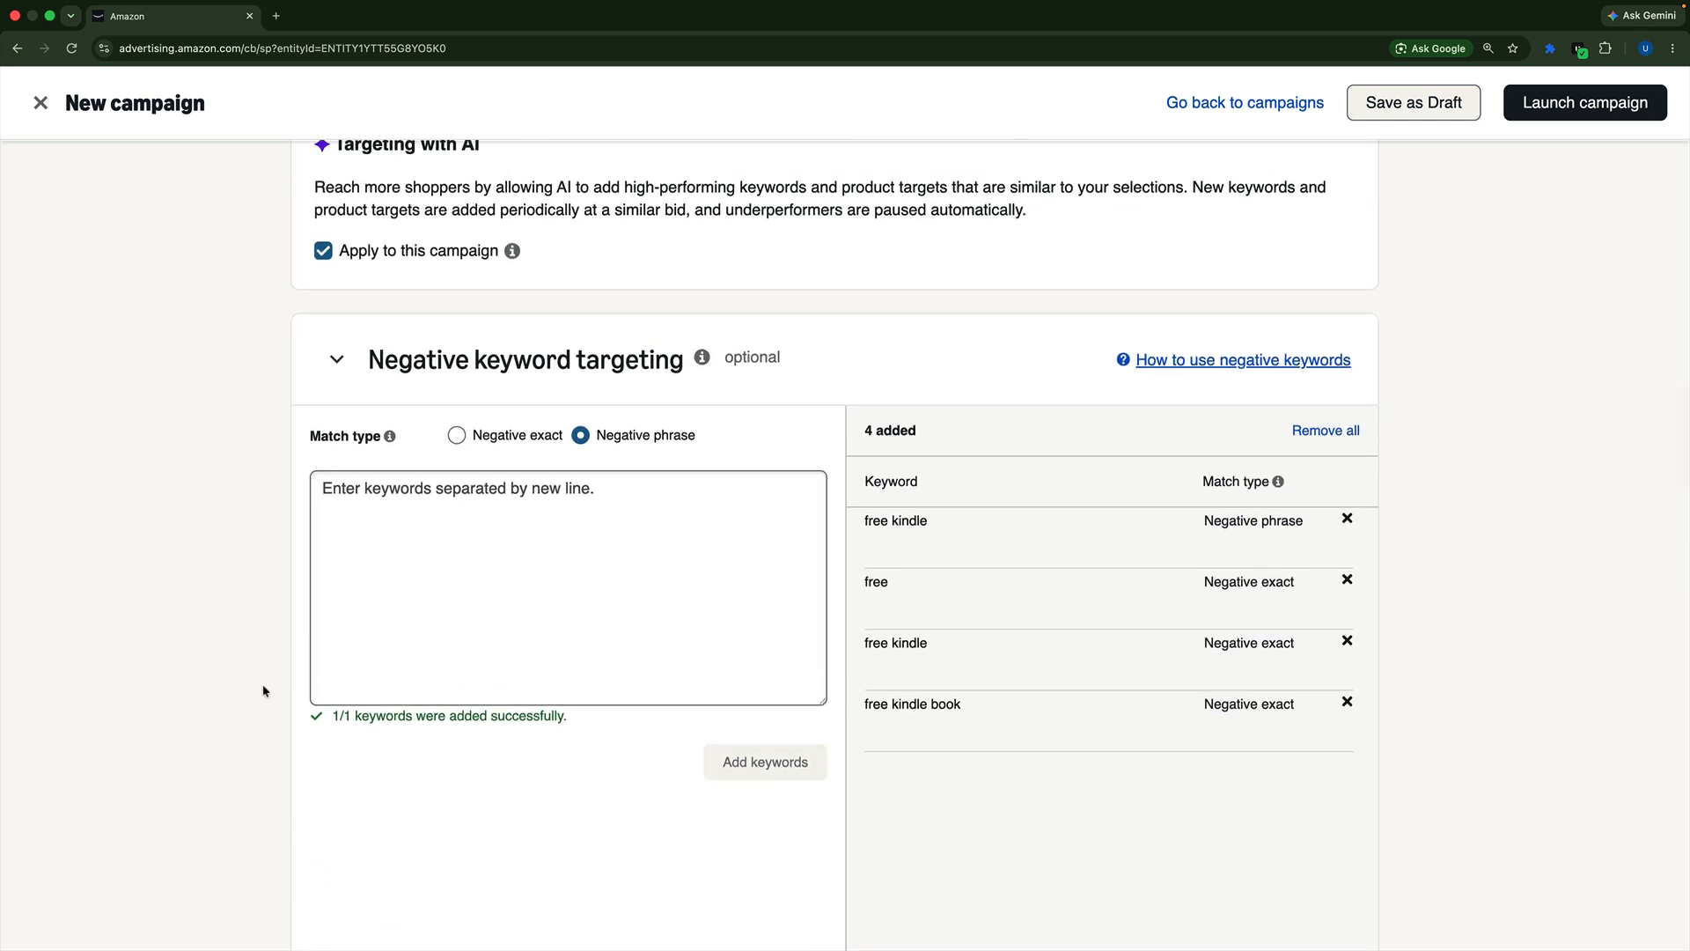
scroll(264, 691, down, 1)
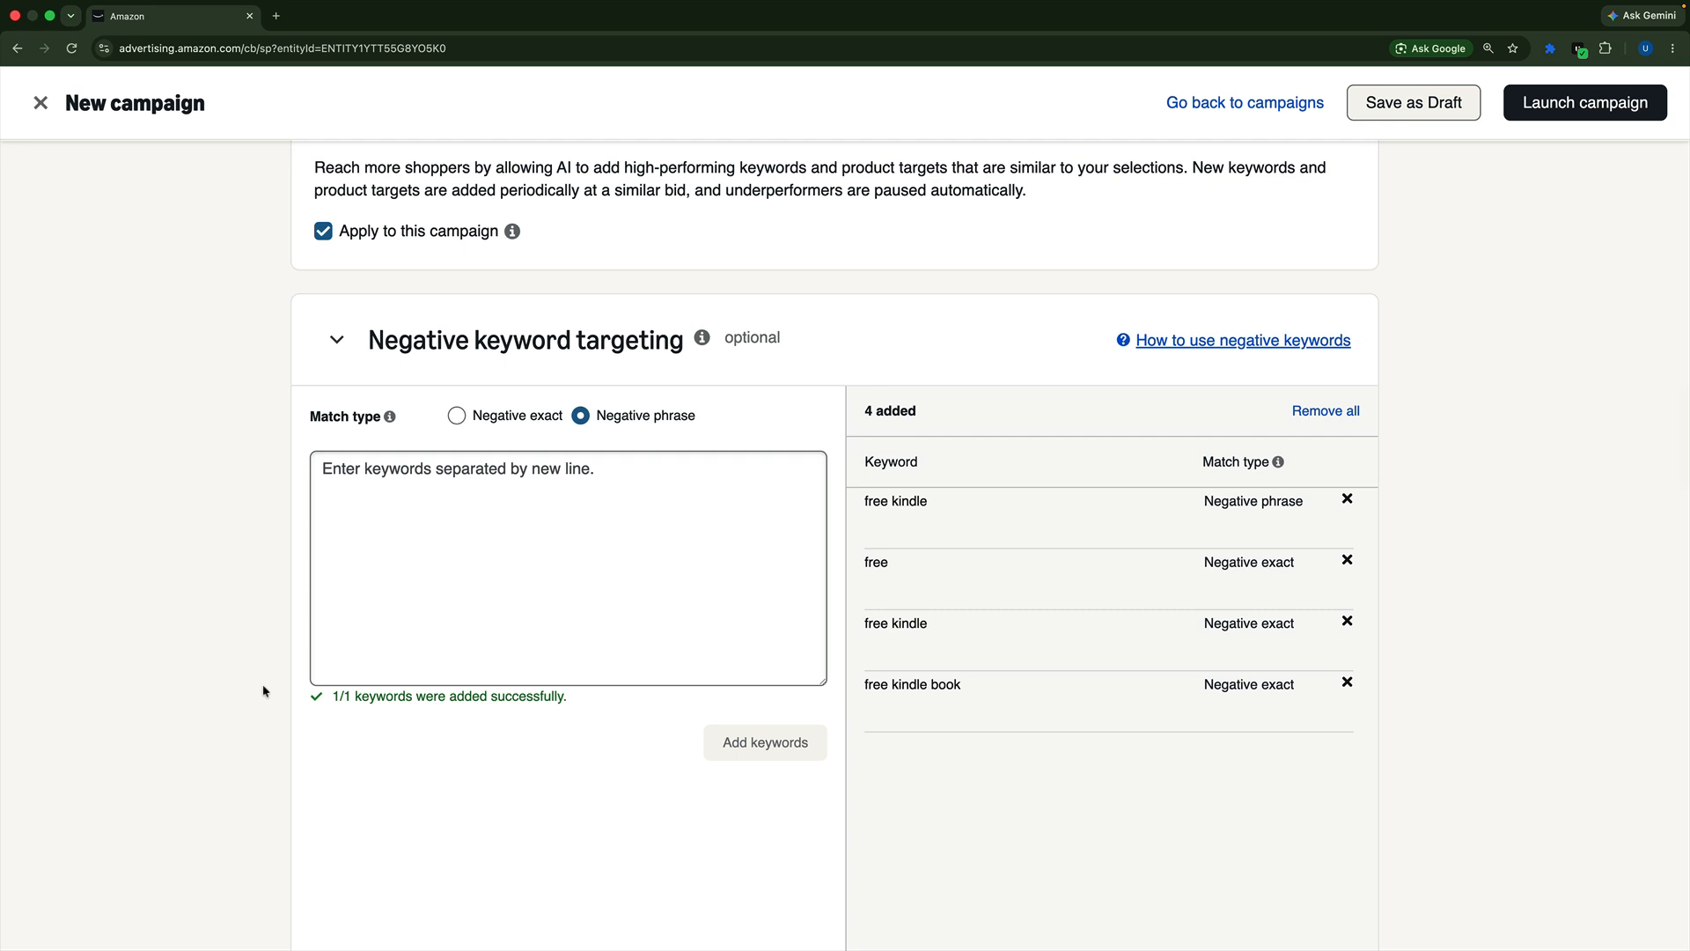
scroll(264, 692, down, 10)
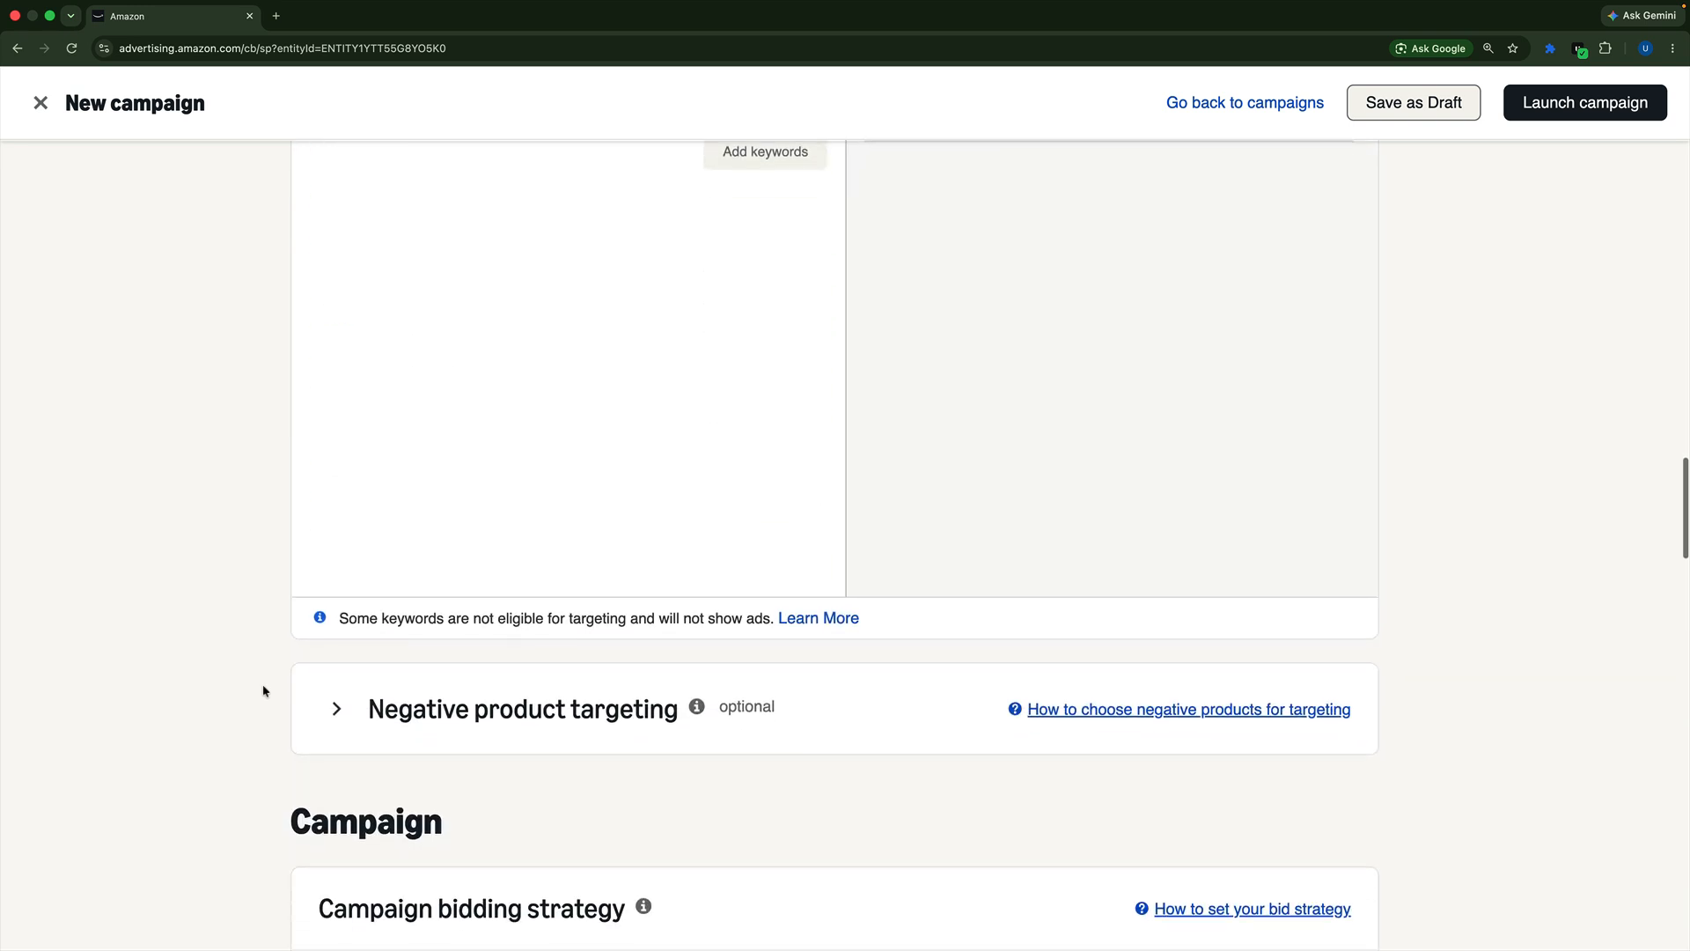
scroll(264, 691, down, 10)
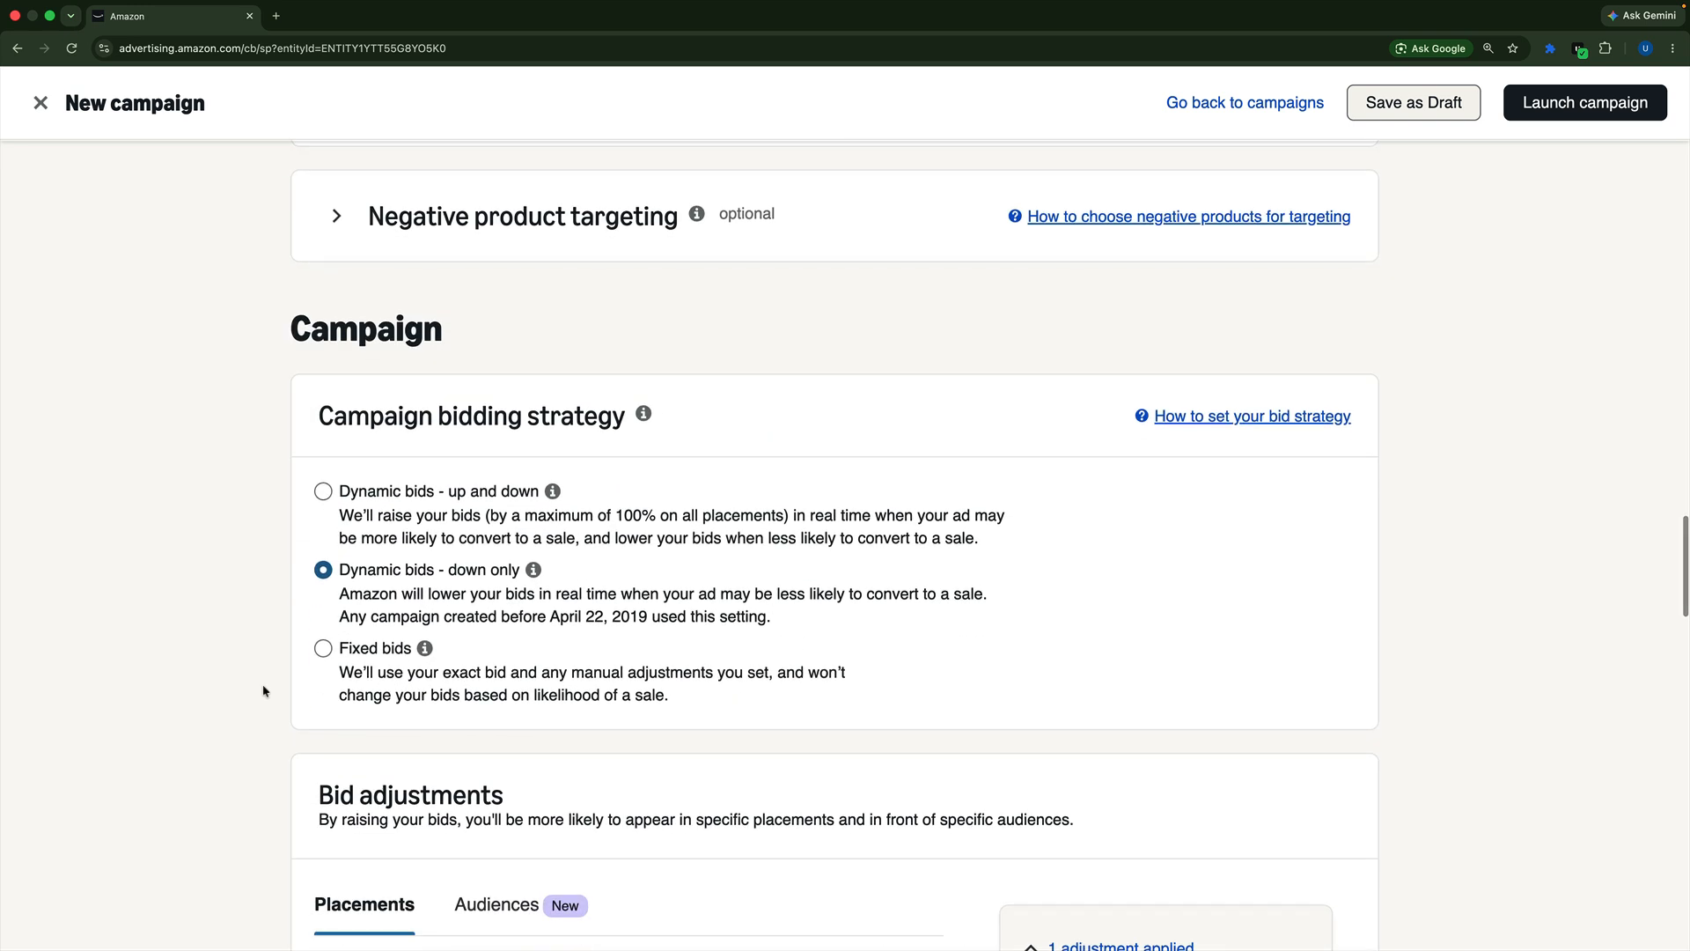
scroll(264, 691, down, 3)
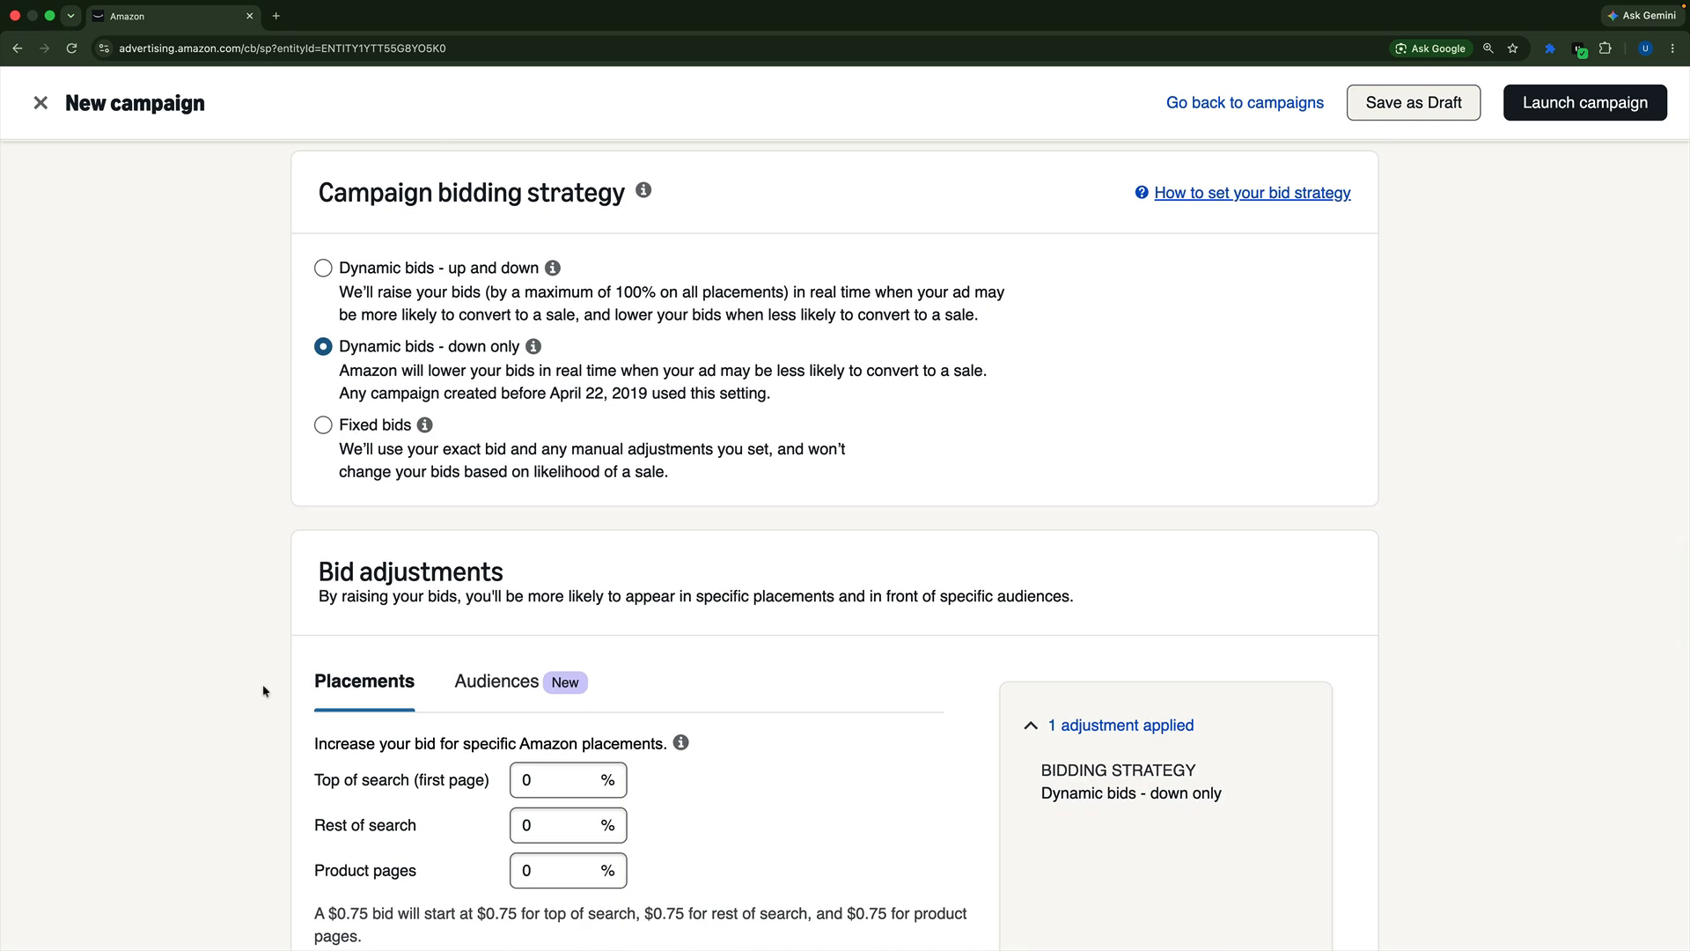
- Fill in the campaign name with the previously used entry "SP-L0-AT-DO-No-Gym-2026-07-28"
scroll(264, 691, down, 14)
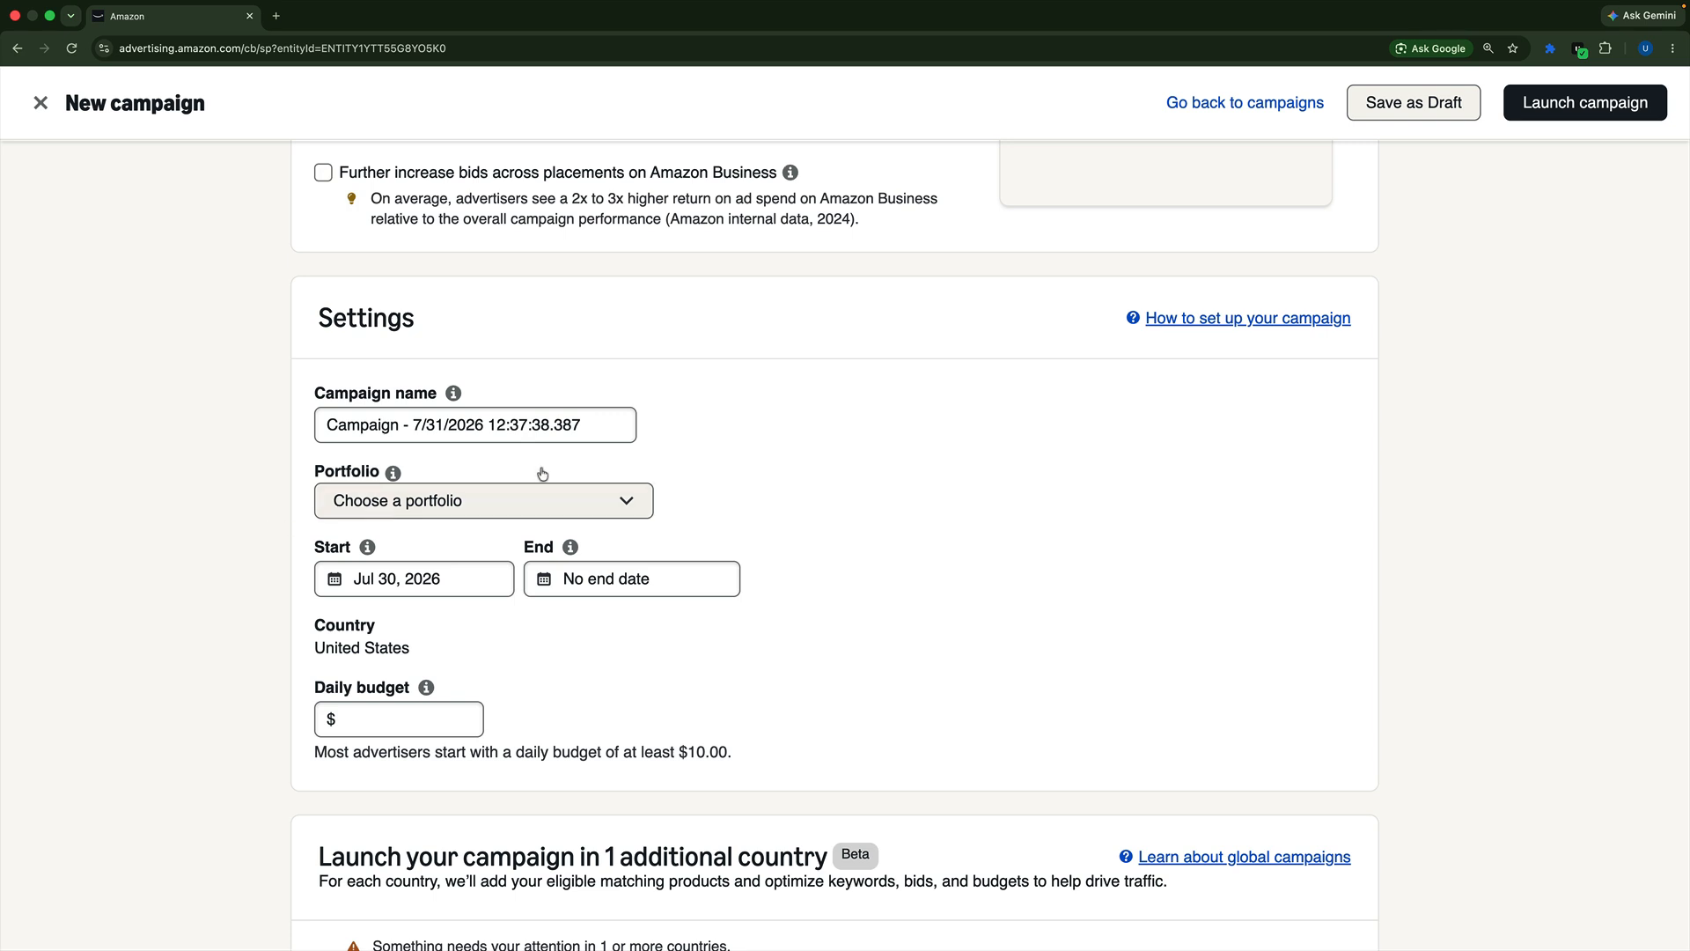
drag(586, 426, 291, 432)
text(SP)
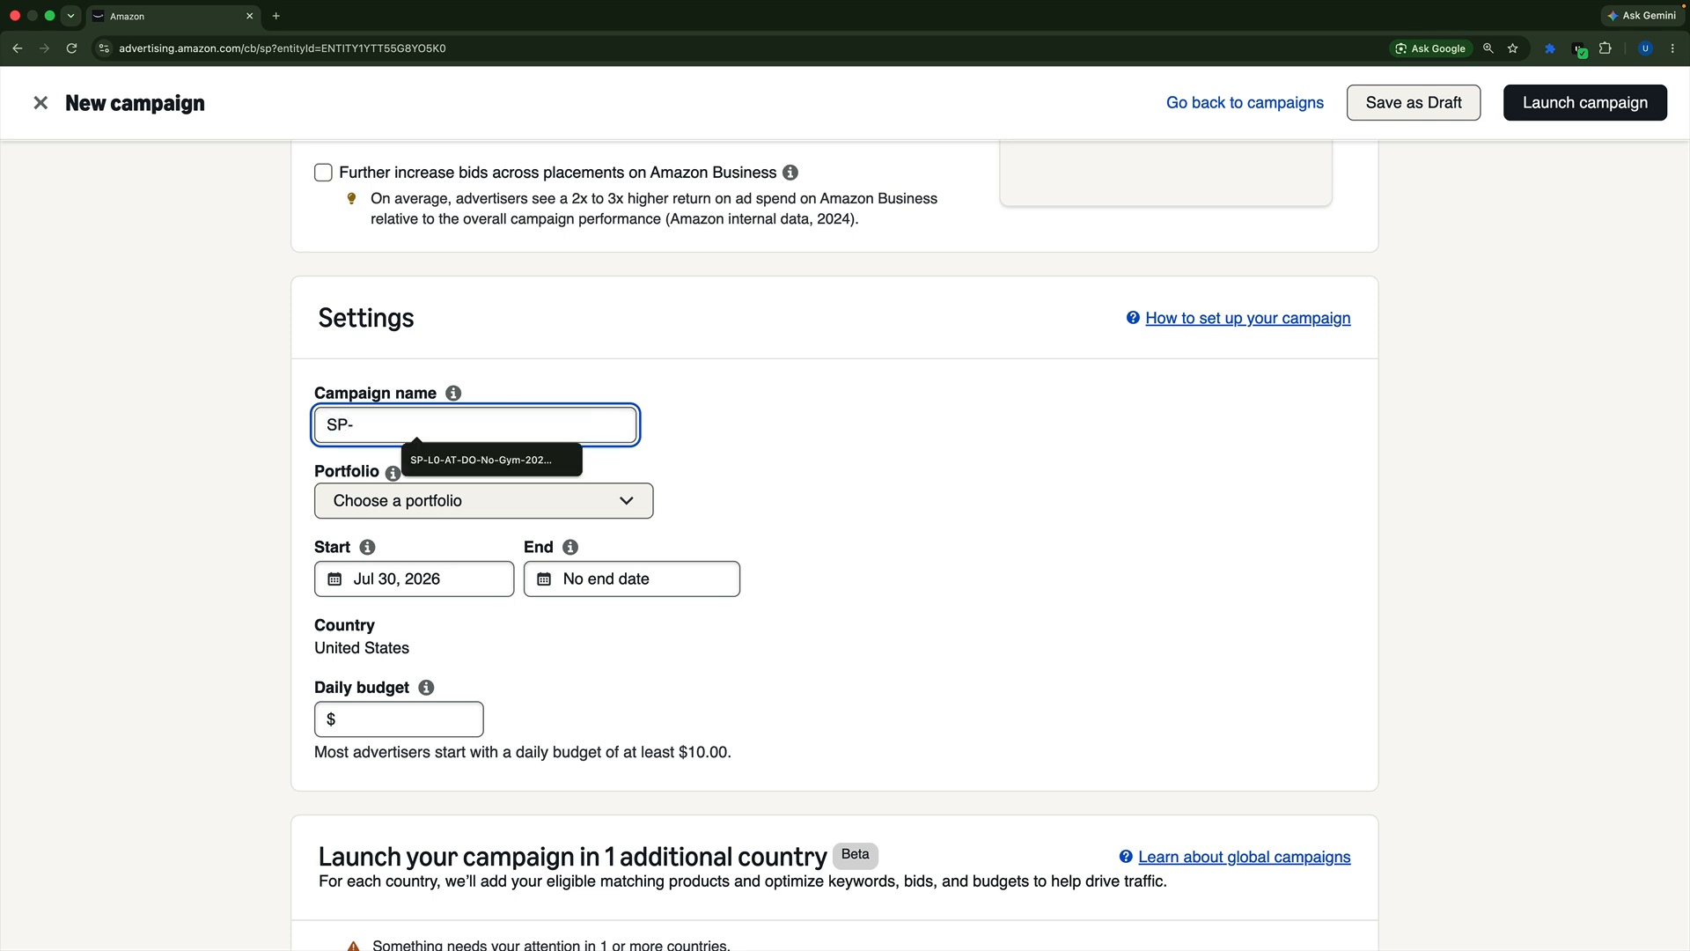
text(-AT-DO-No-Gym-2026-07-28)
click(410, 449)
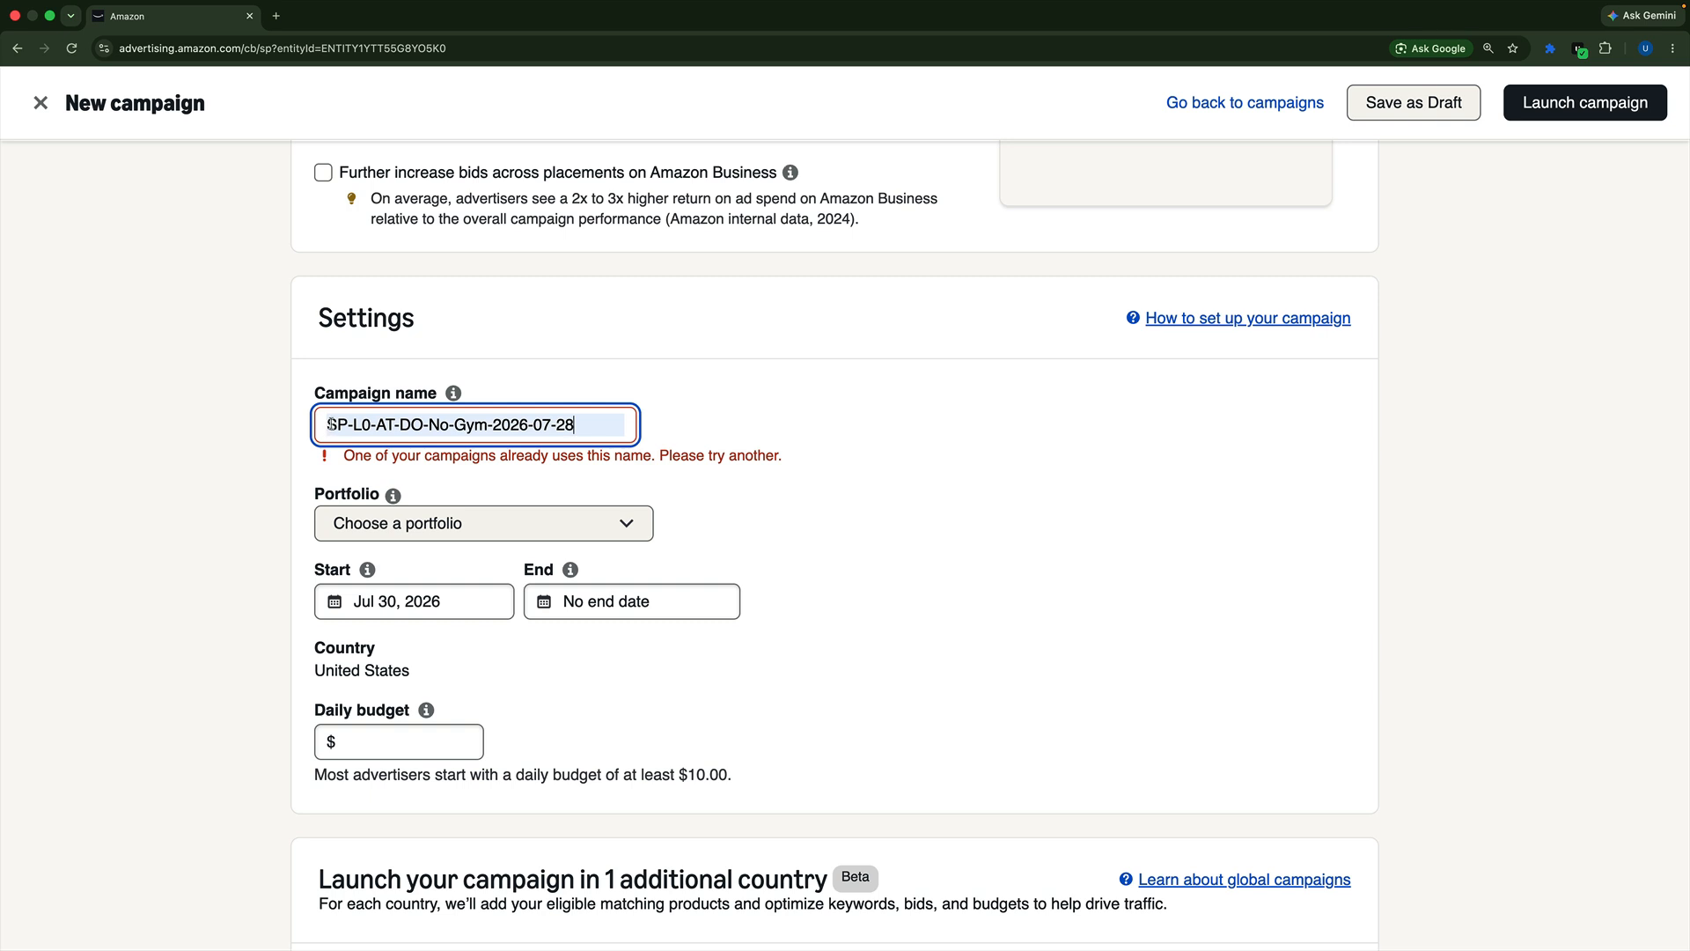
- Edit the campaign name to "SP-L0-KT-DO-No-Gym-2026-07-30", changing the targeting code to KT and the day to 30
drag(368, 425, 355, 426)
click(385, 425)
key(BackSpace)
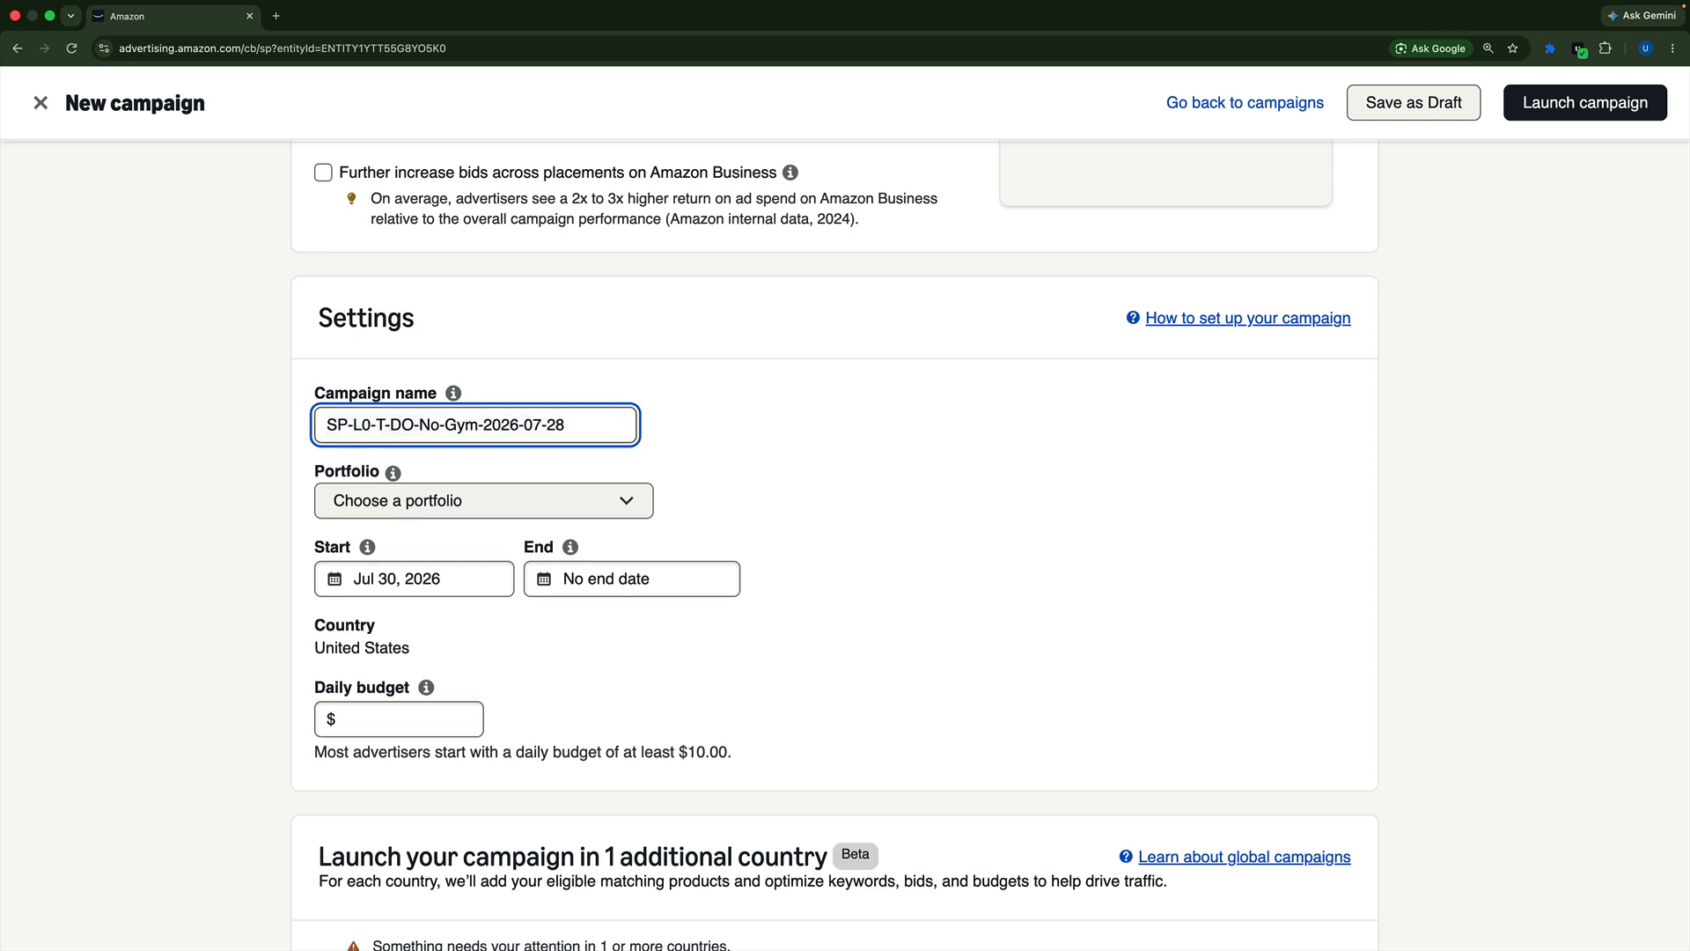
text(K)
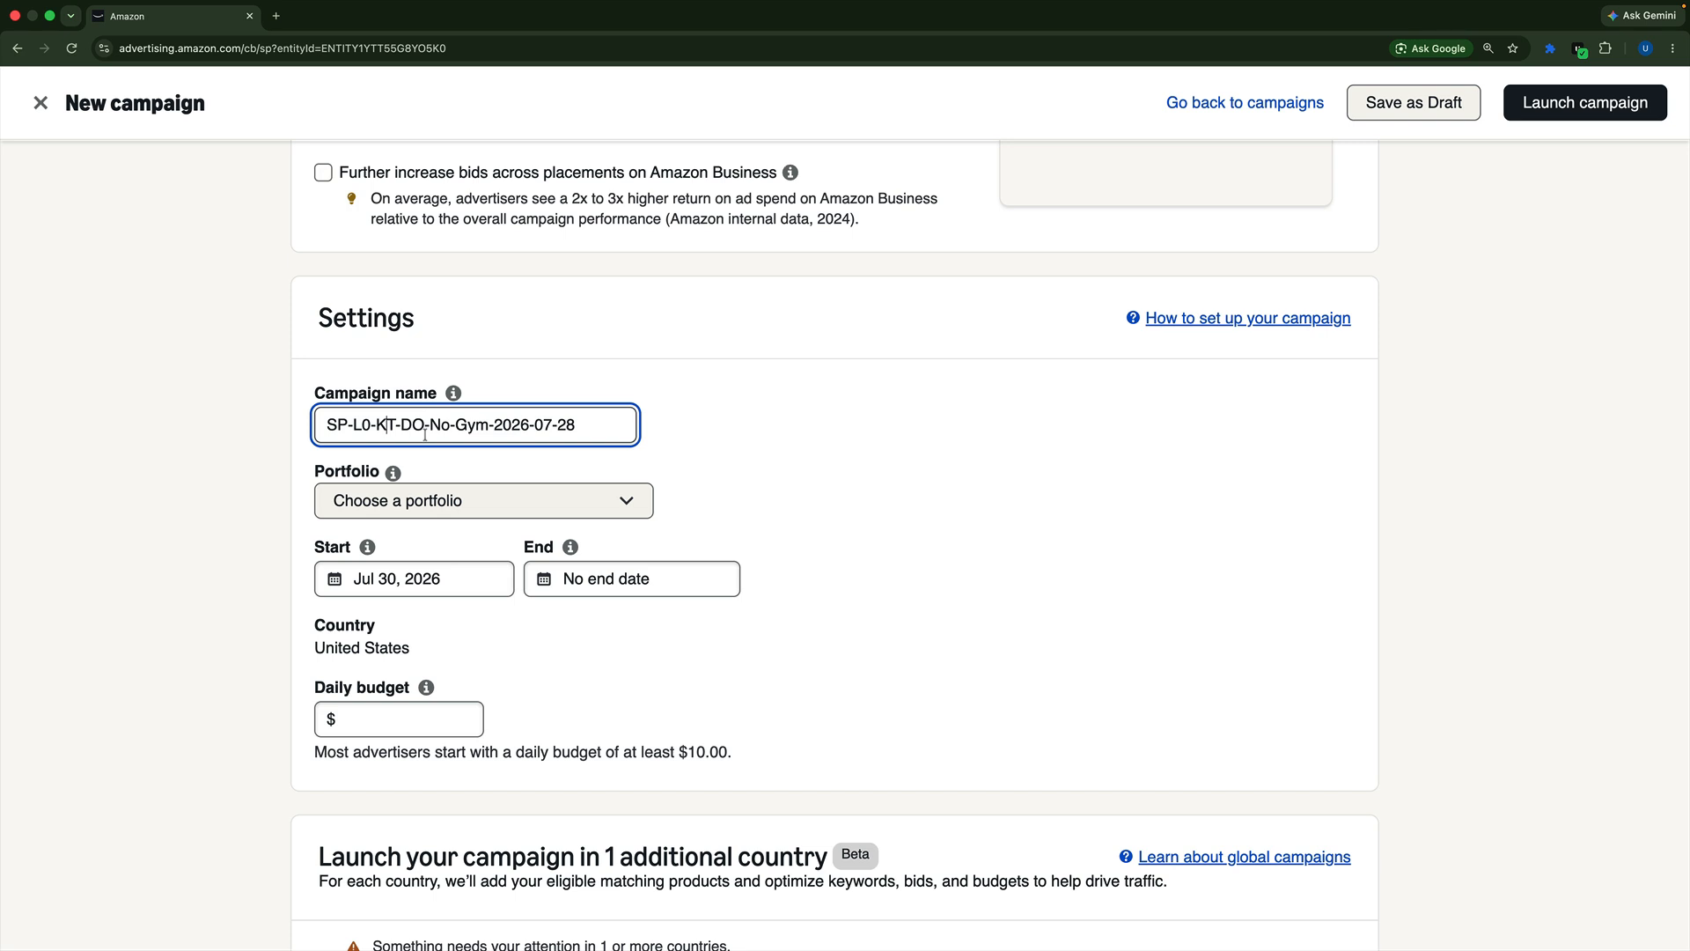
key(BackSpace)
key(BackSpace)
click(658, 431)
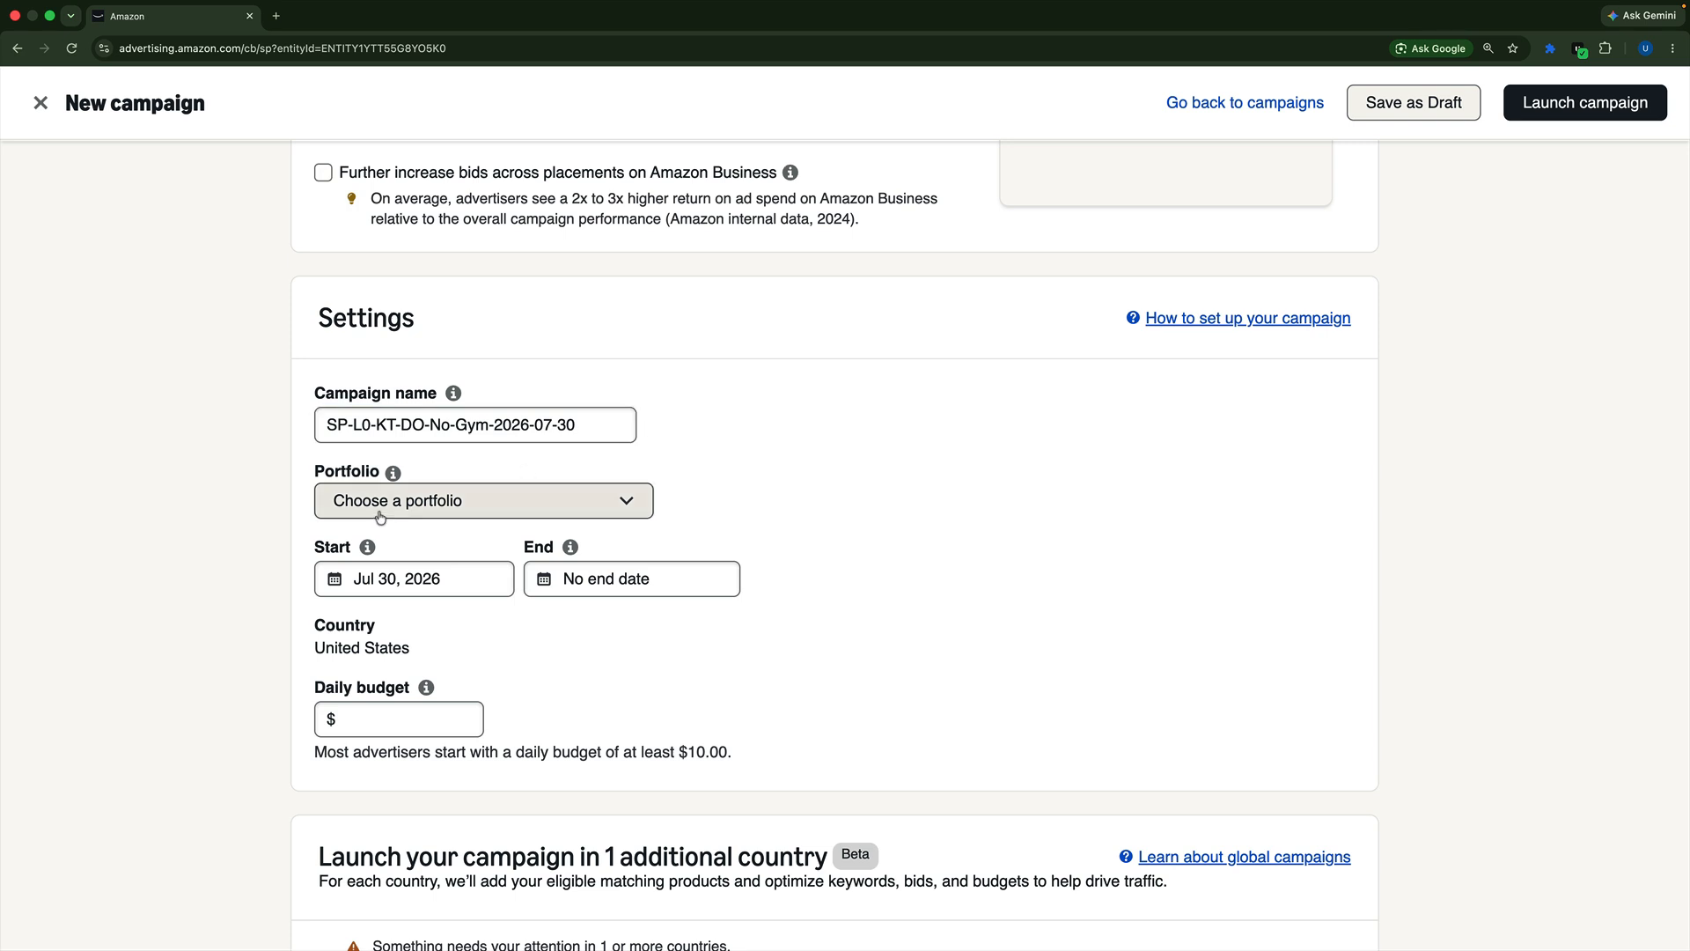
- Set the campaign's daily budget to $3.00
click(389, 724)
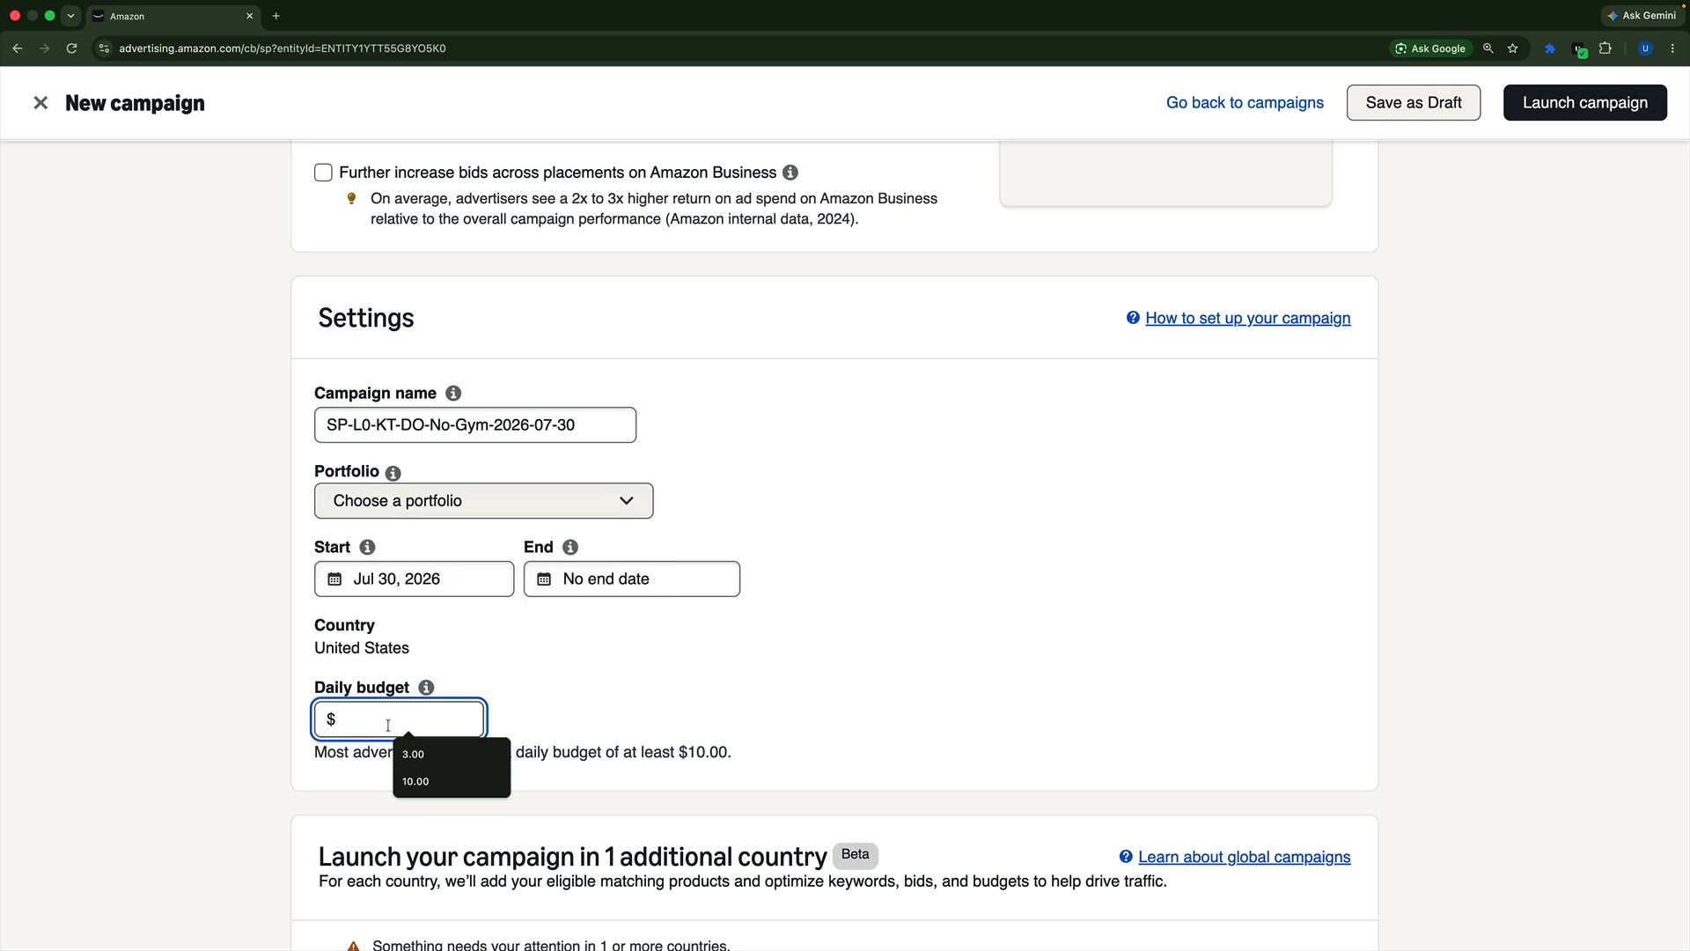
text(3)
click(628, 669)
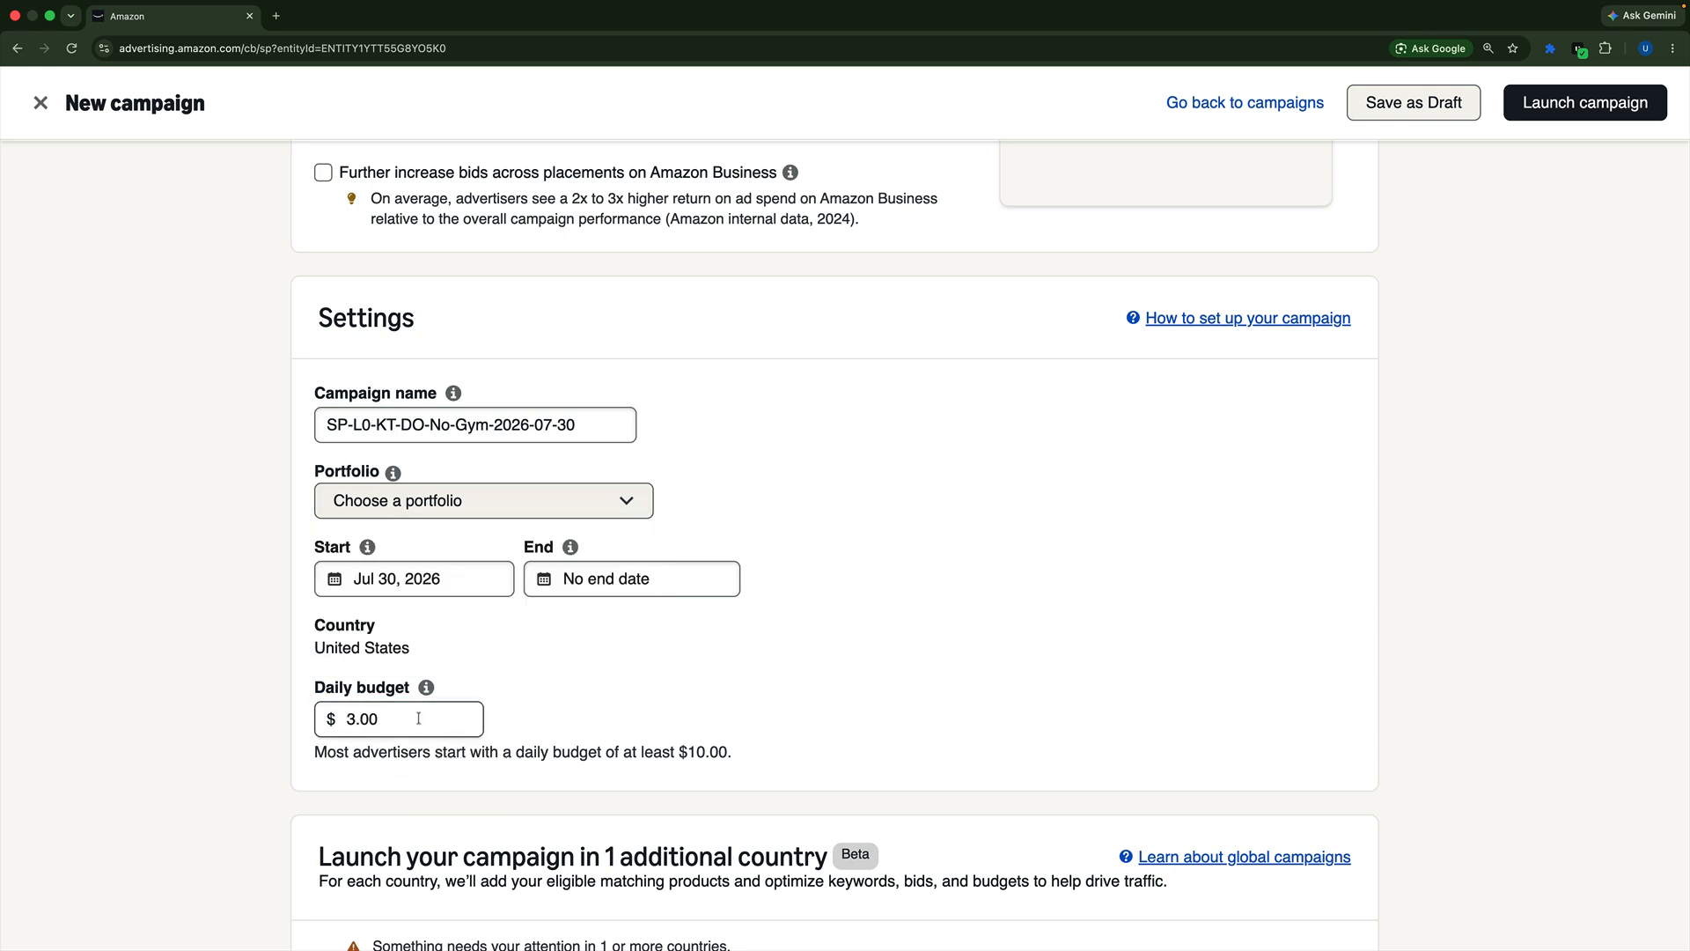
scroll(572, 696, down, 3)
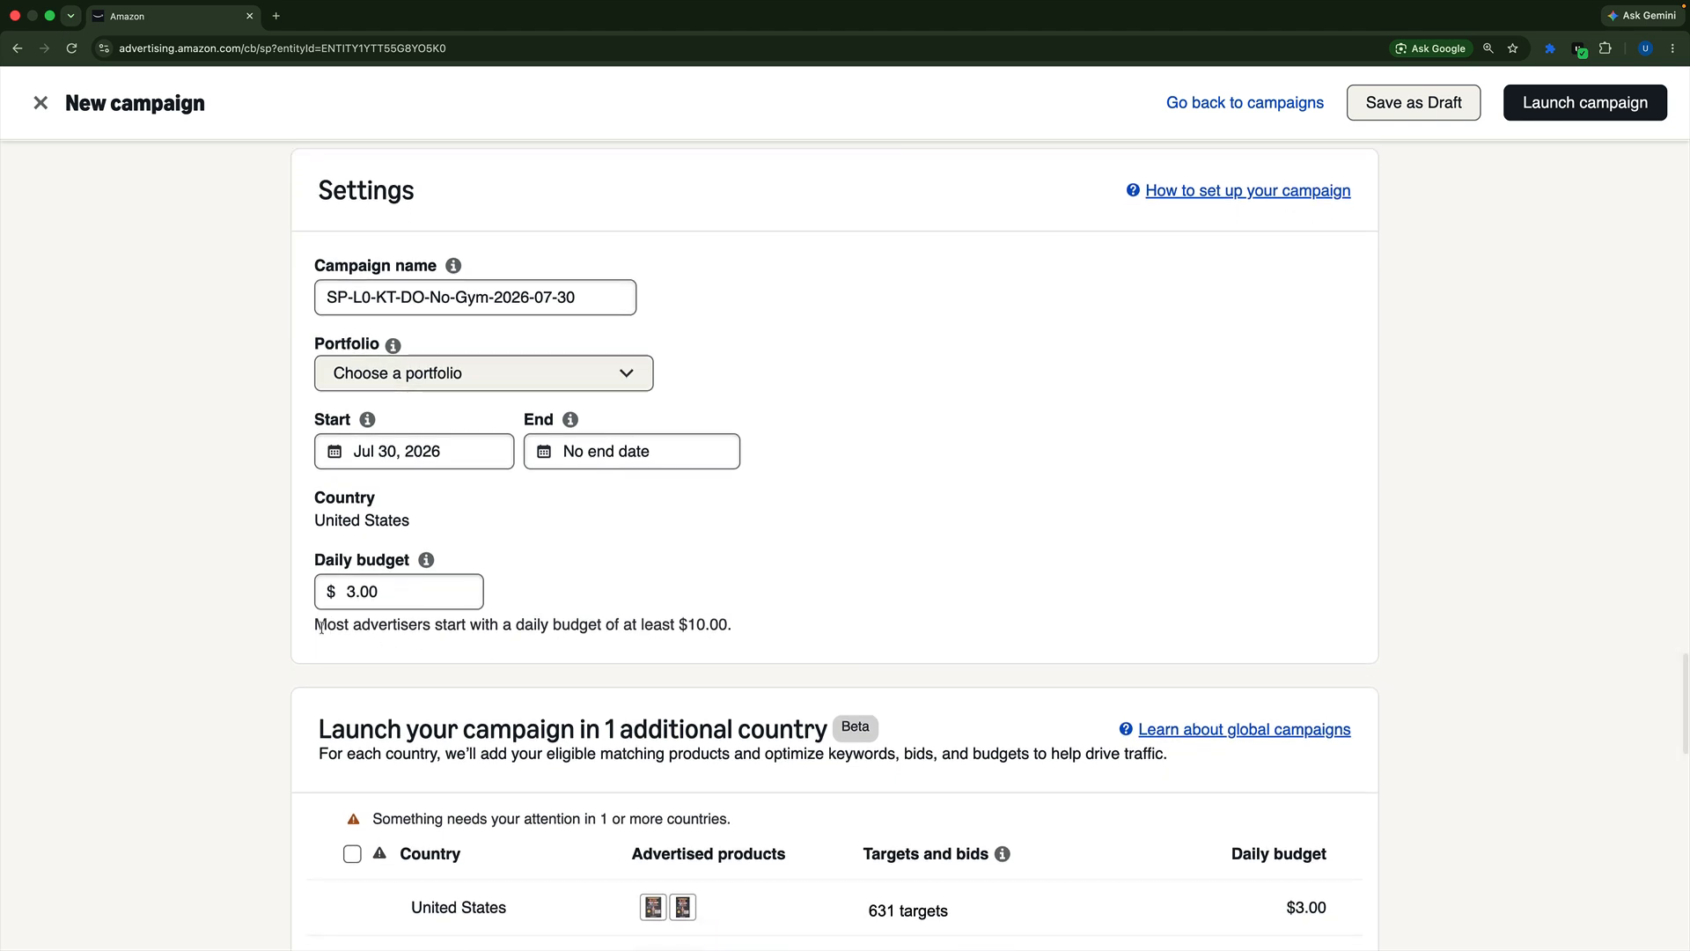
drag(335, 625, 735, 627)
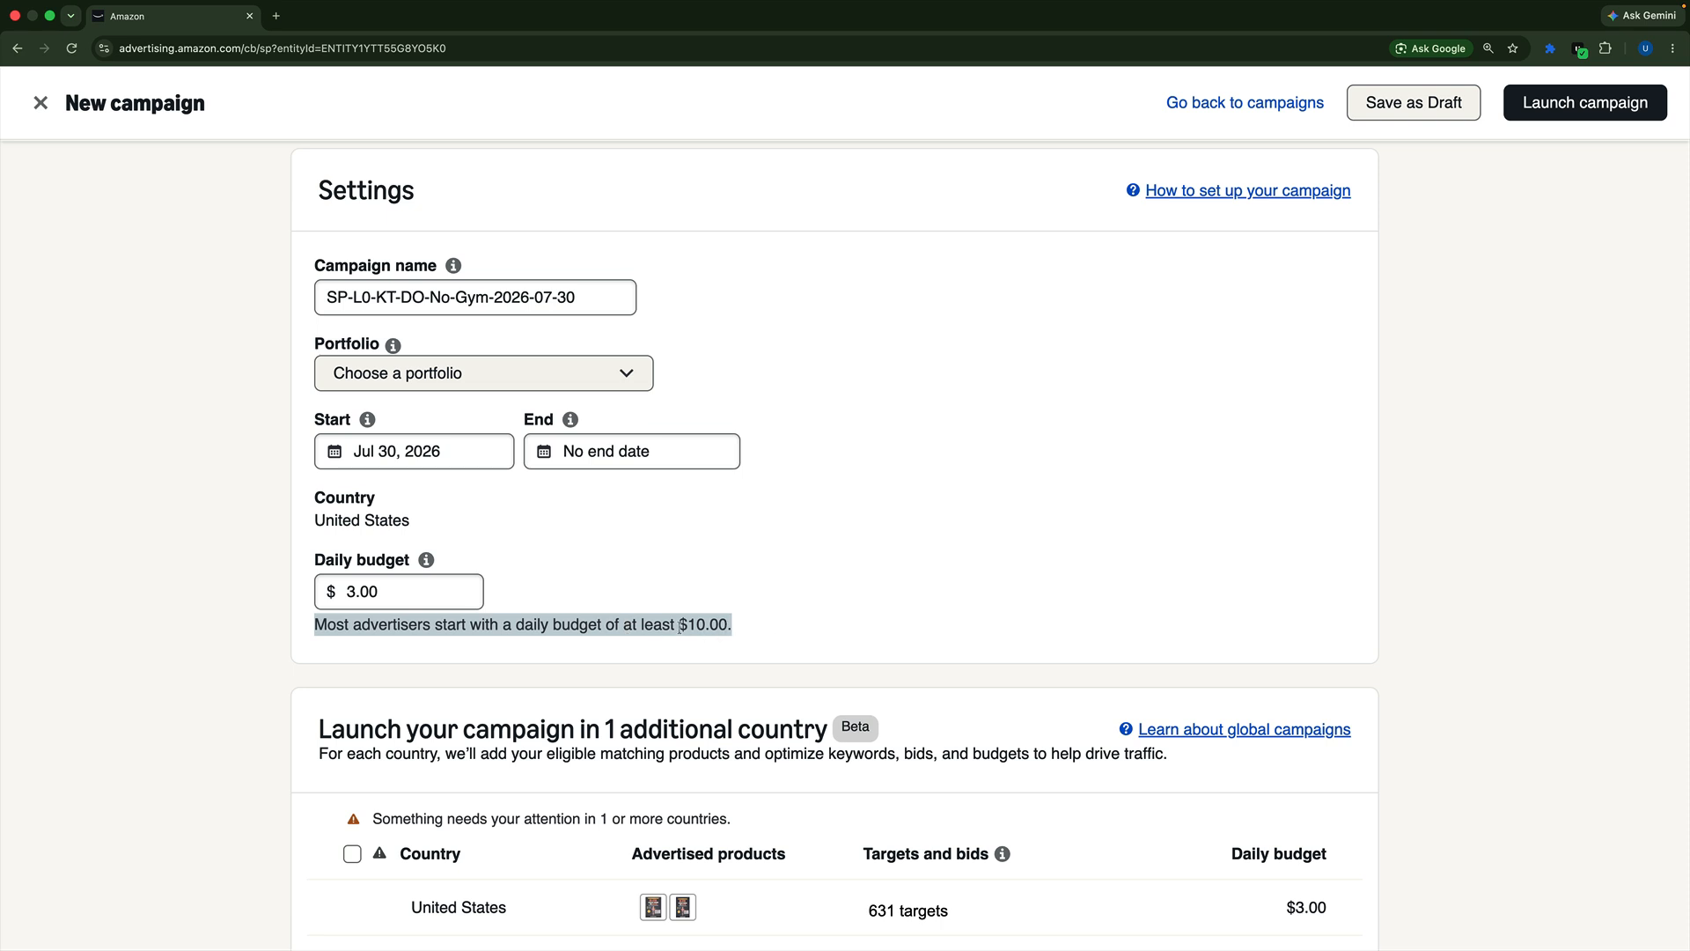
- Select Canada, United Kingdom and Australia as additional countries in which to launch the campaign
scroll(880, 607, down, 3)
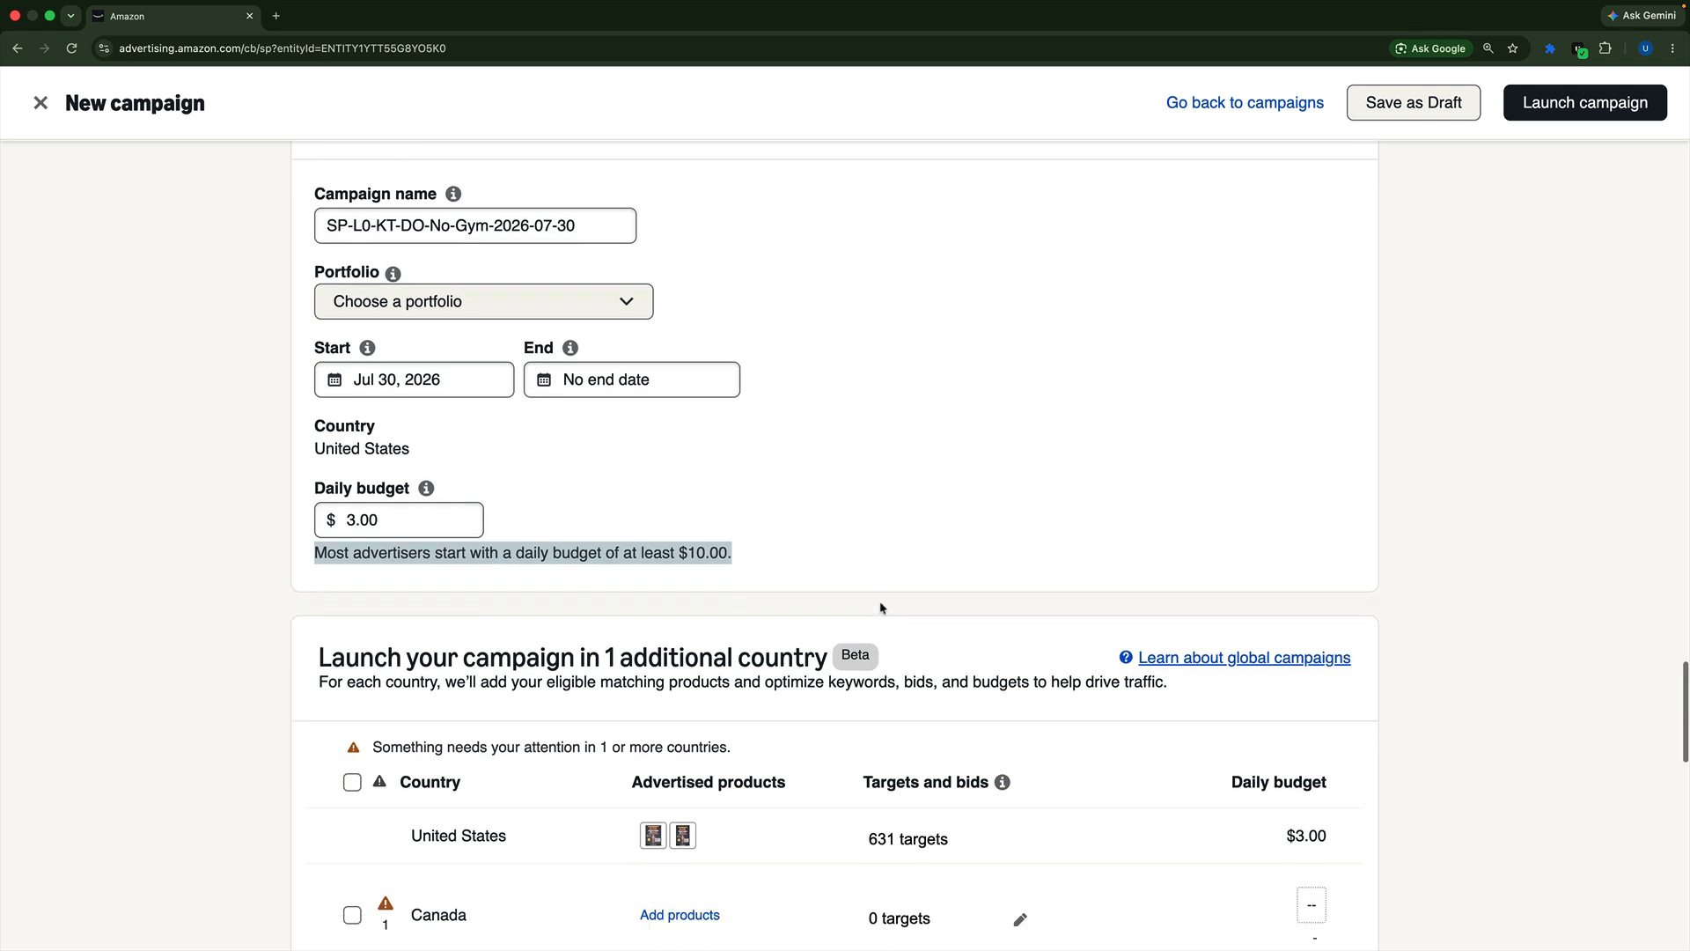
scroll(881, 607, down, 2)
scroll(232, 572, down, 2)
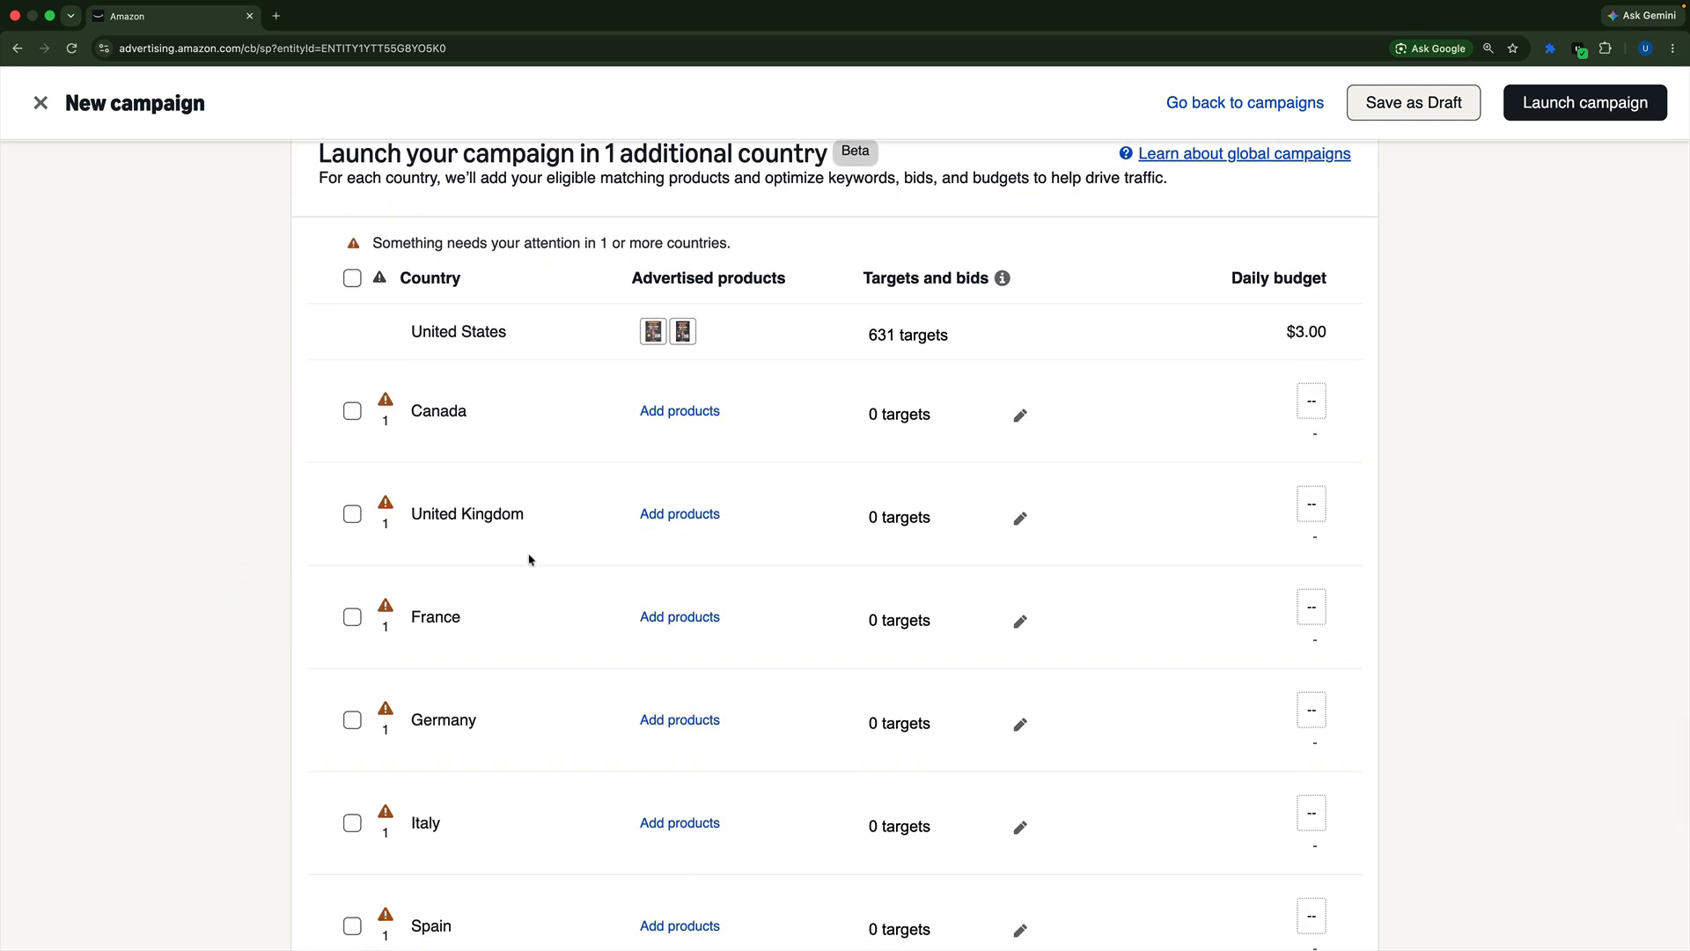
scroll(529, 559, up, 1)
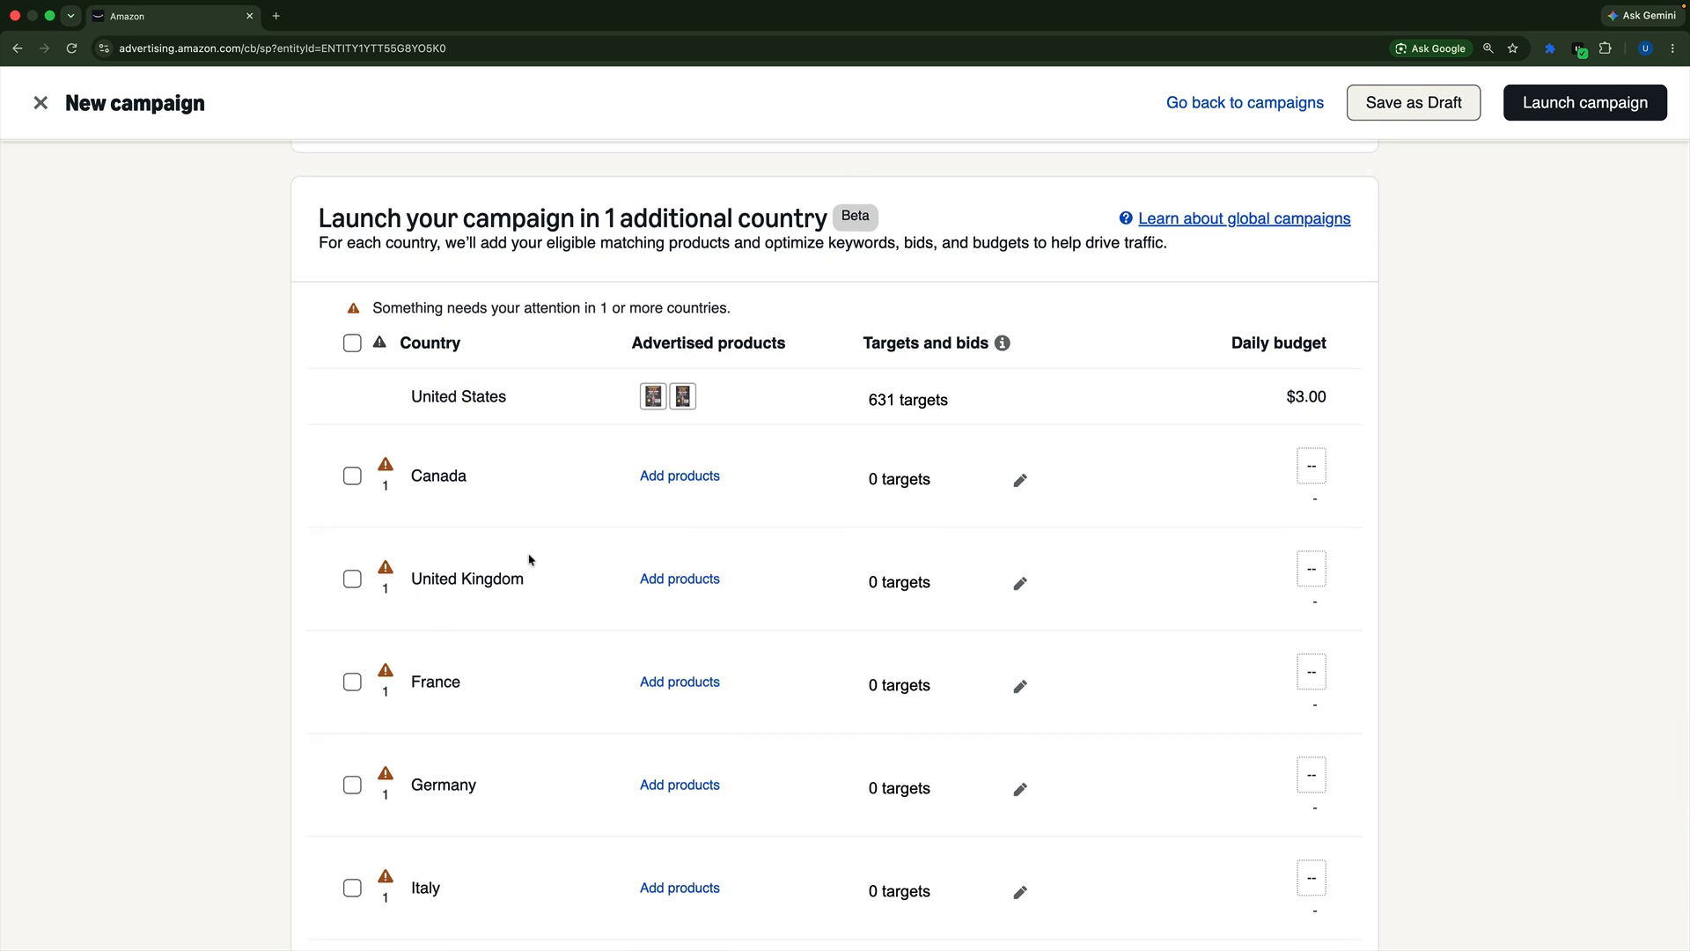
click(352, 475)
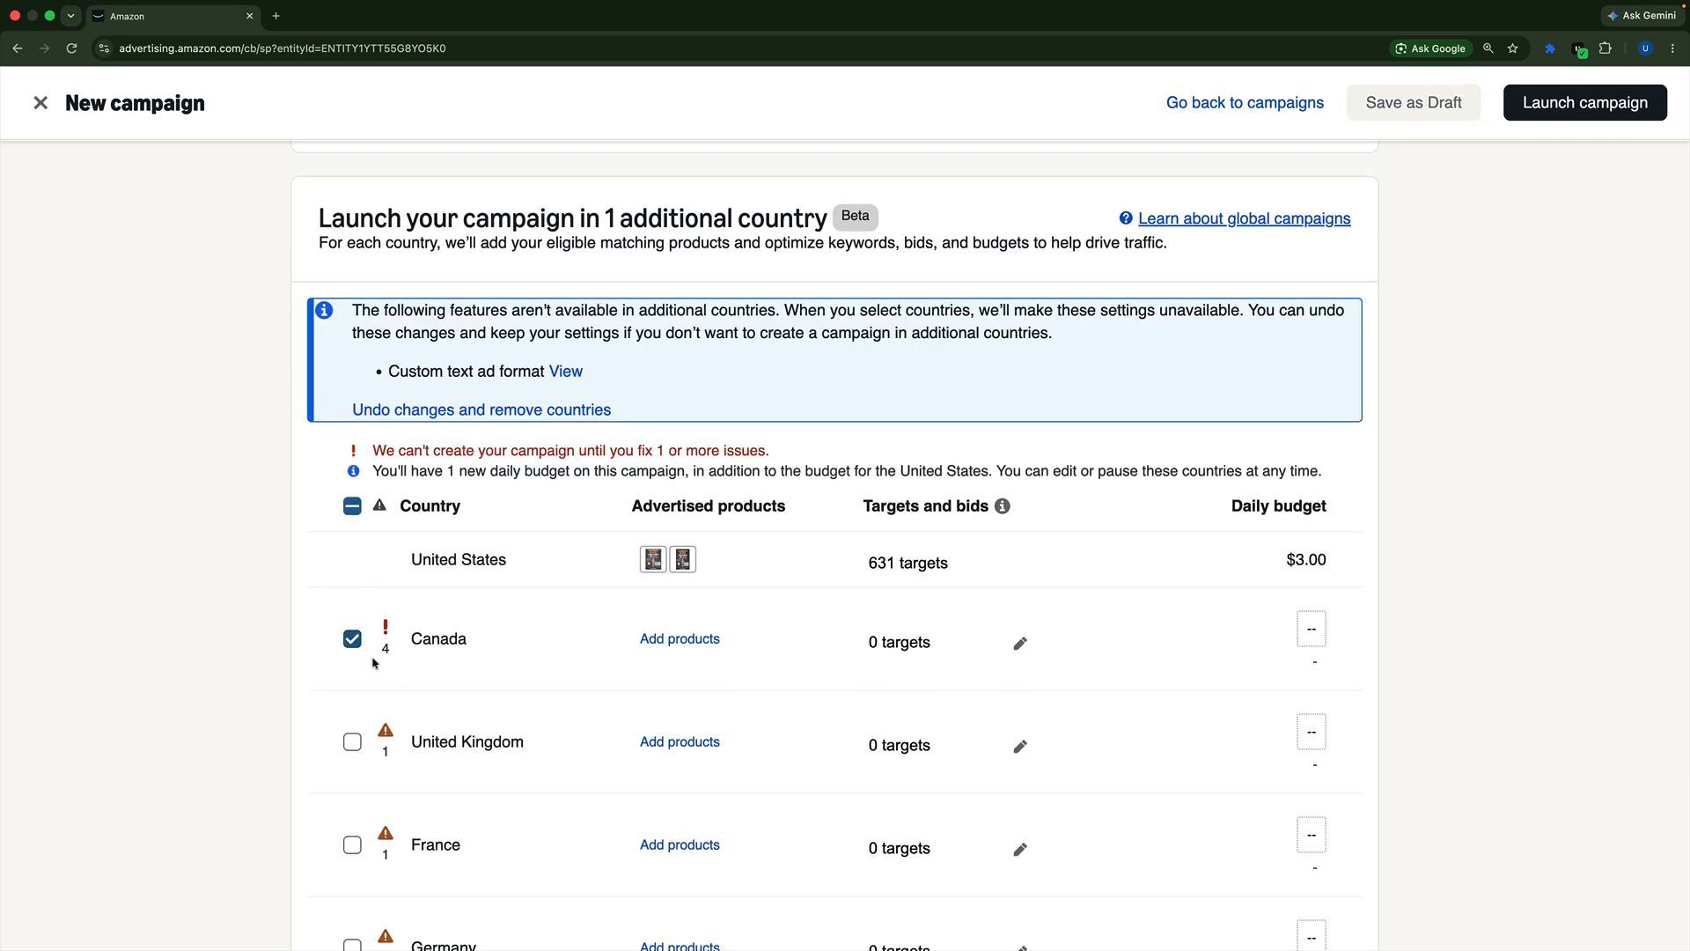
scroll(373, 663, down, 2)
click(352, 643)
scroll(229, 612, down, 3)
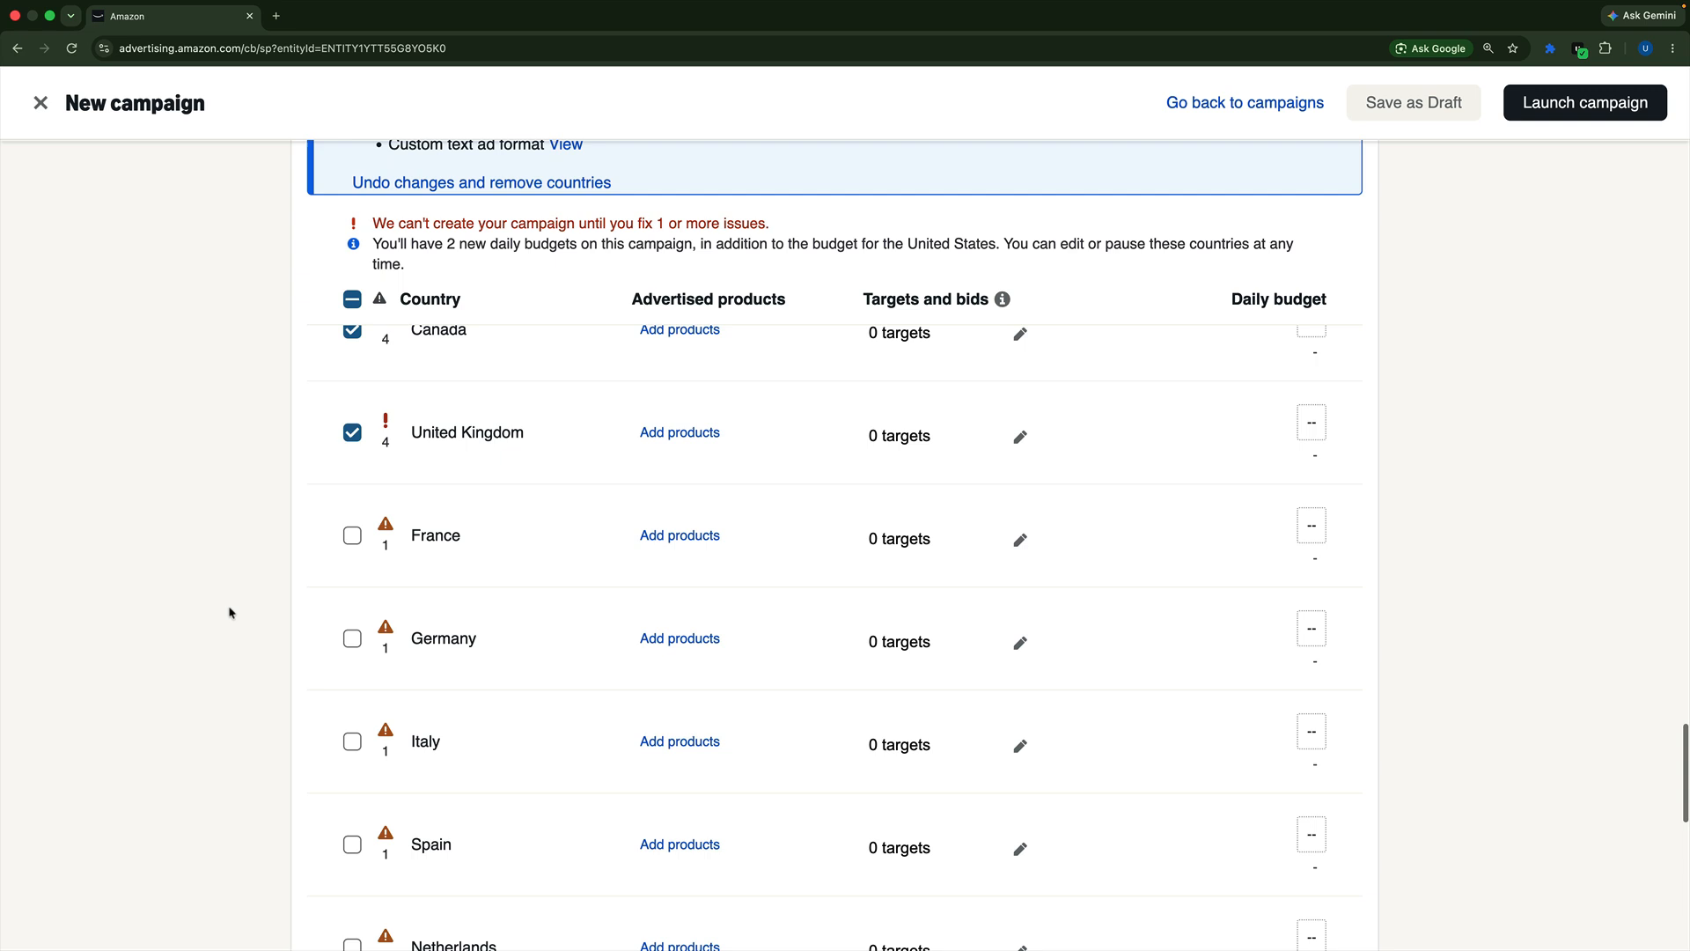
scroll(230, 611, down, 2)
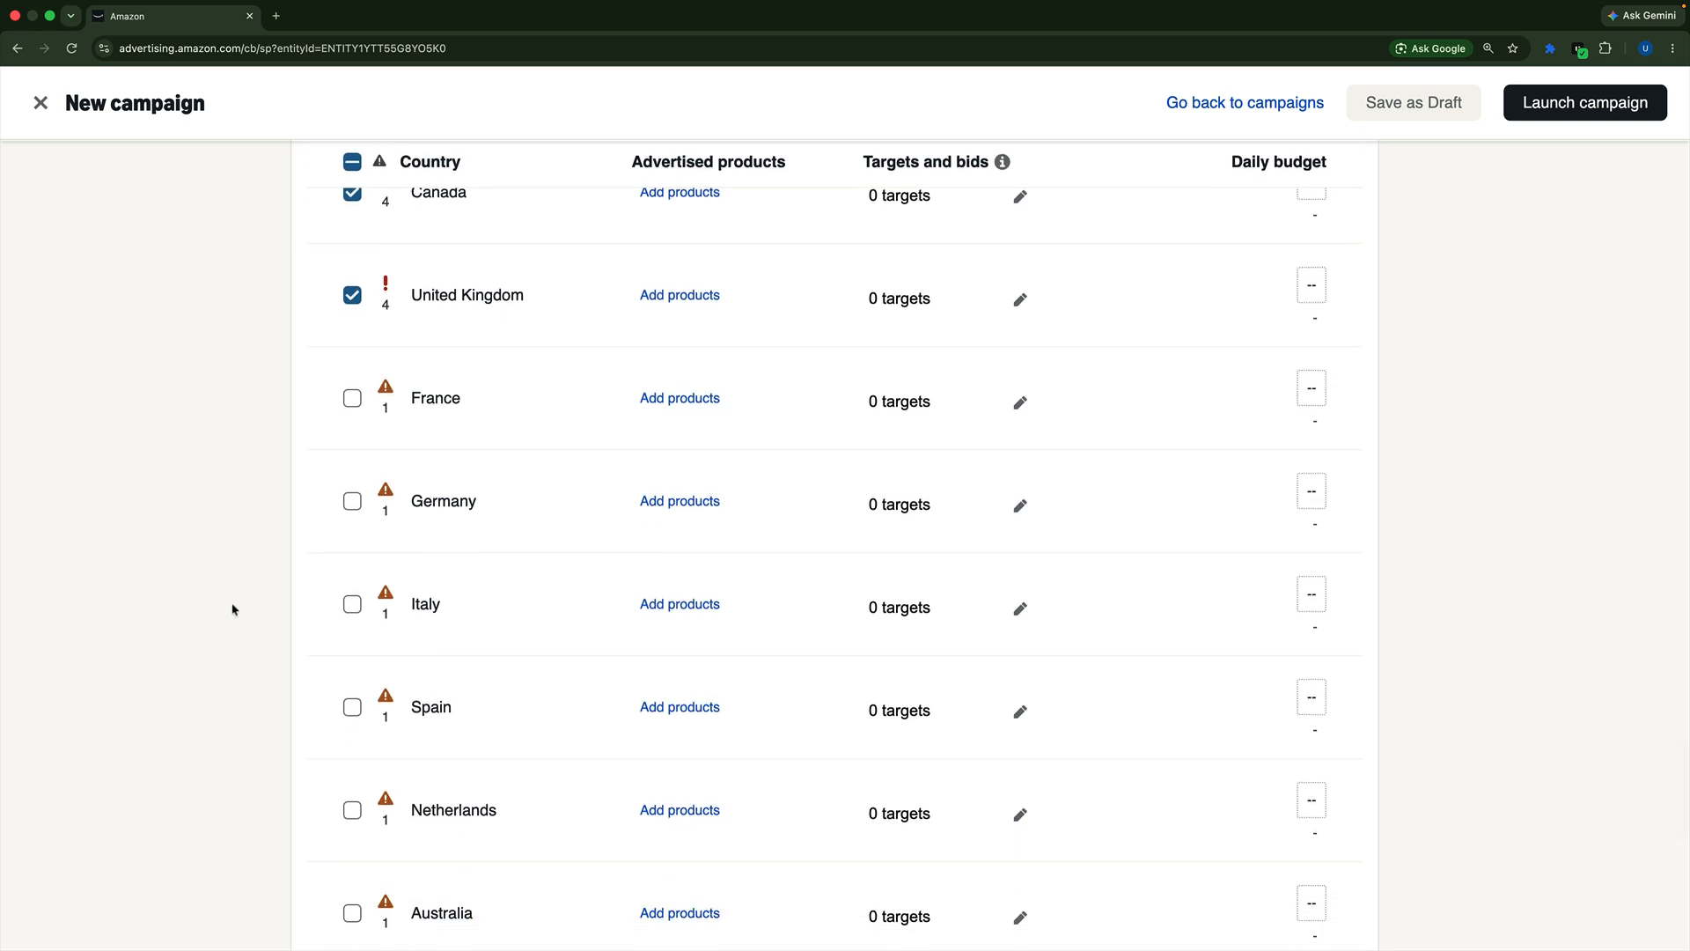
scroll(233, 607, down, 3)
click(352, 653)
scroll(225, 645, down, 2)
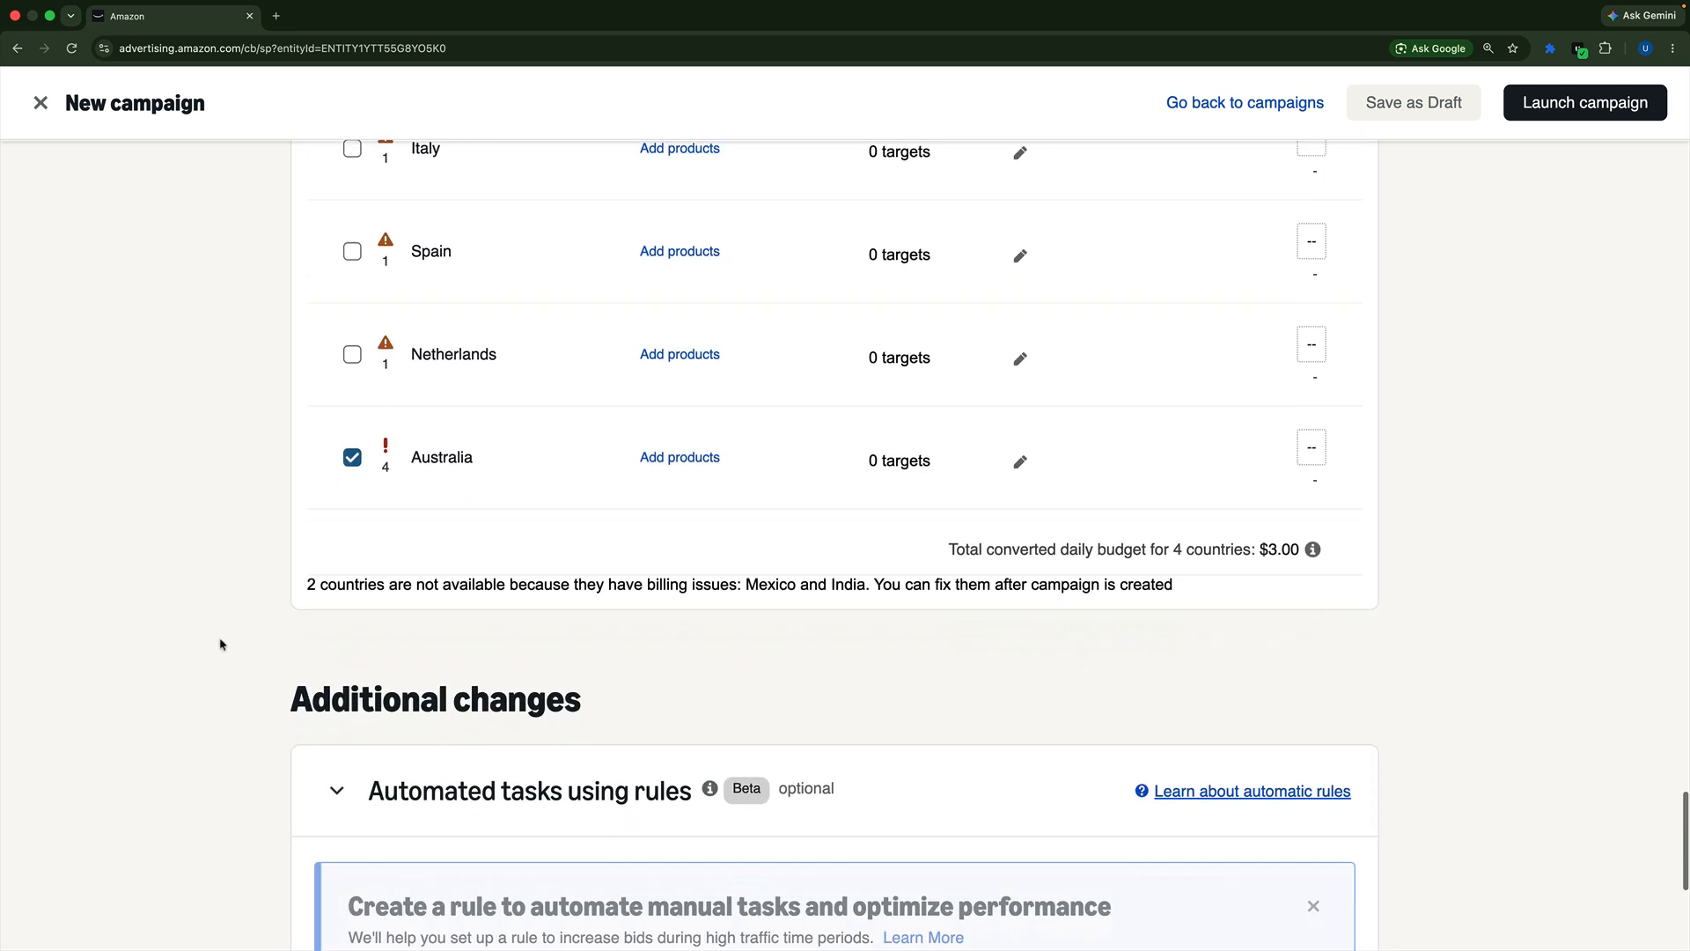
- Try to launch the campaign and follow the link for fixing the country issues
scroll(220, 642, down, 6)
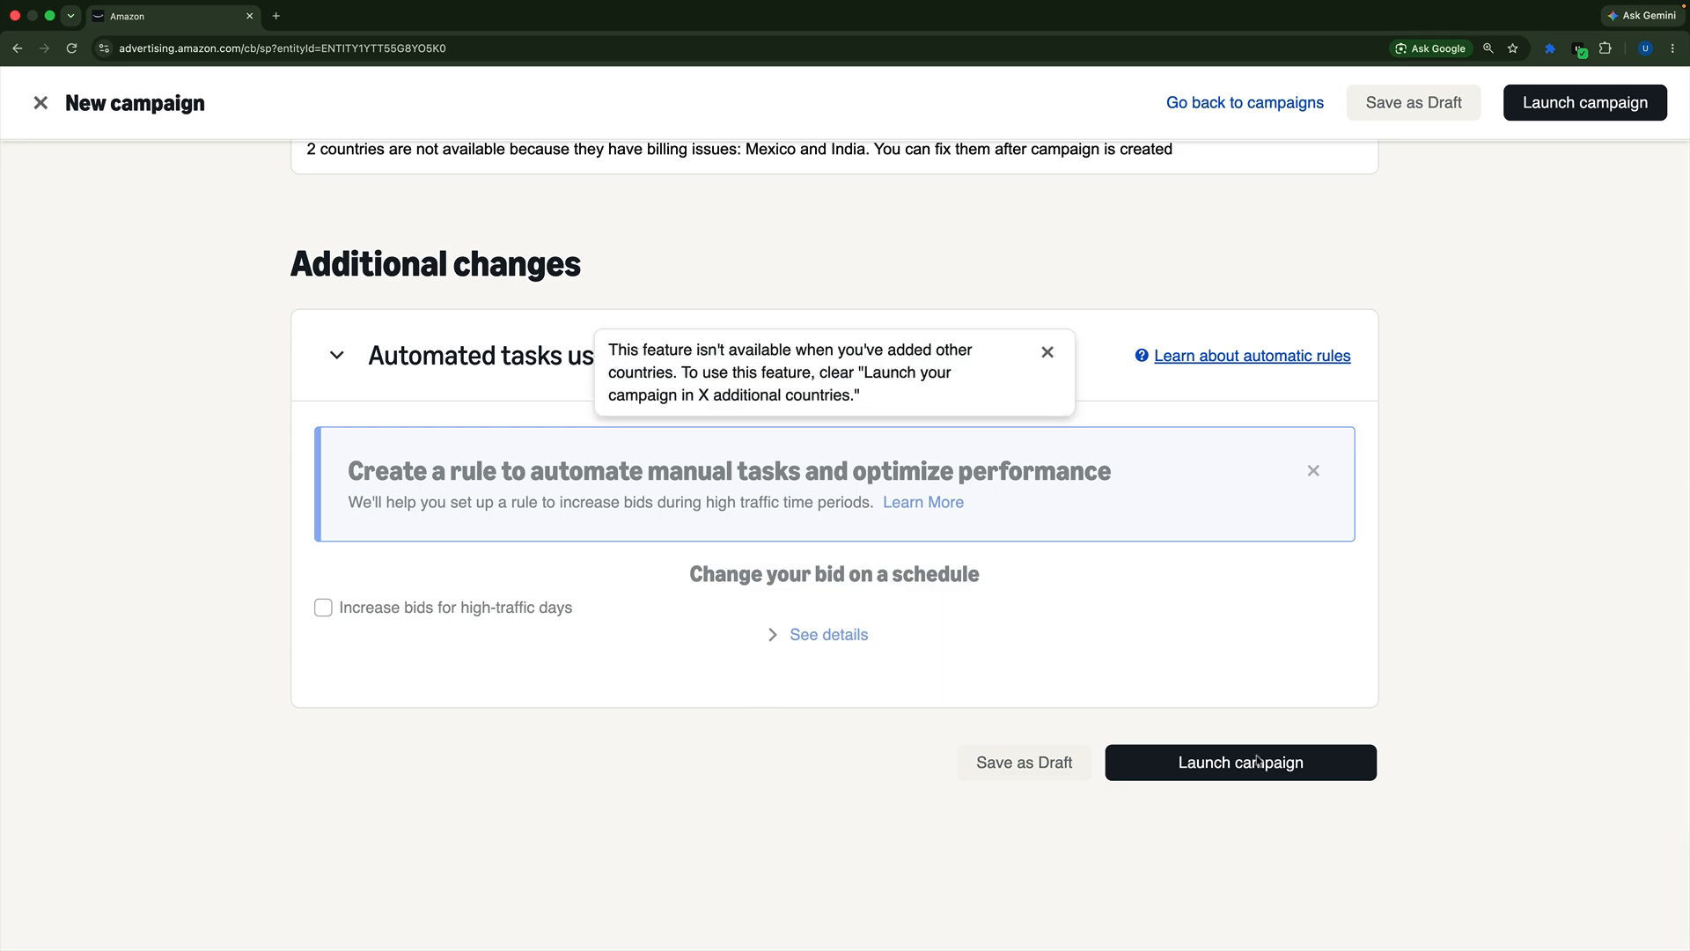
click(1246, 774)
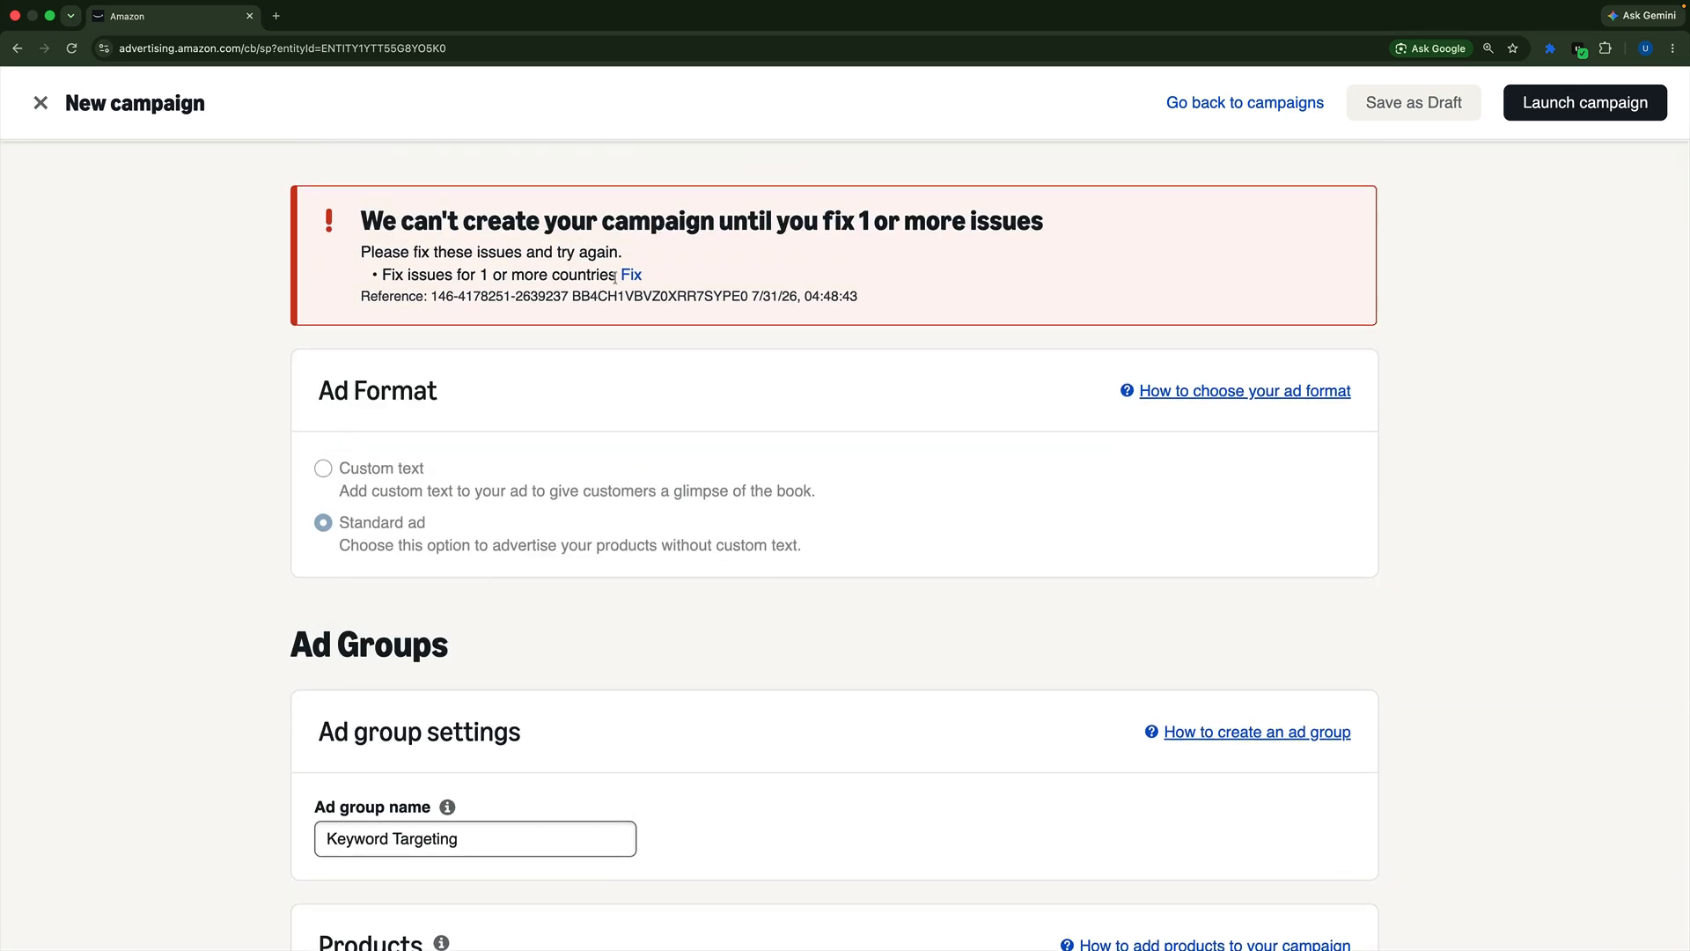
click(632, 276)
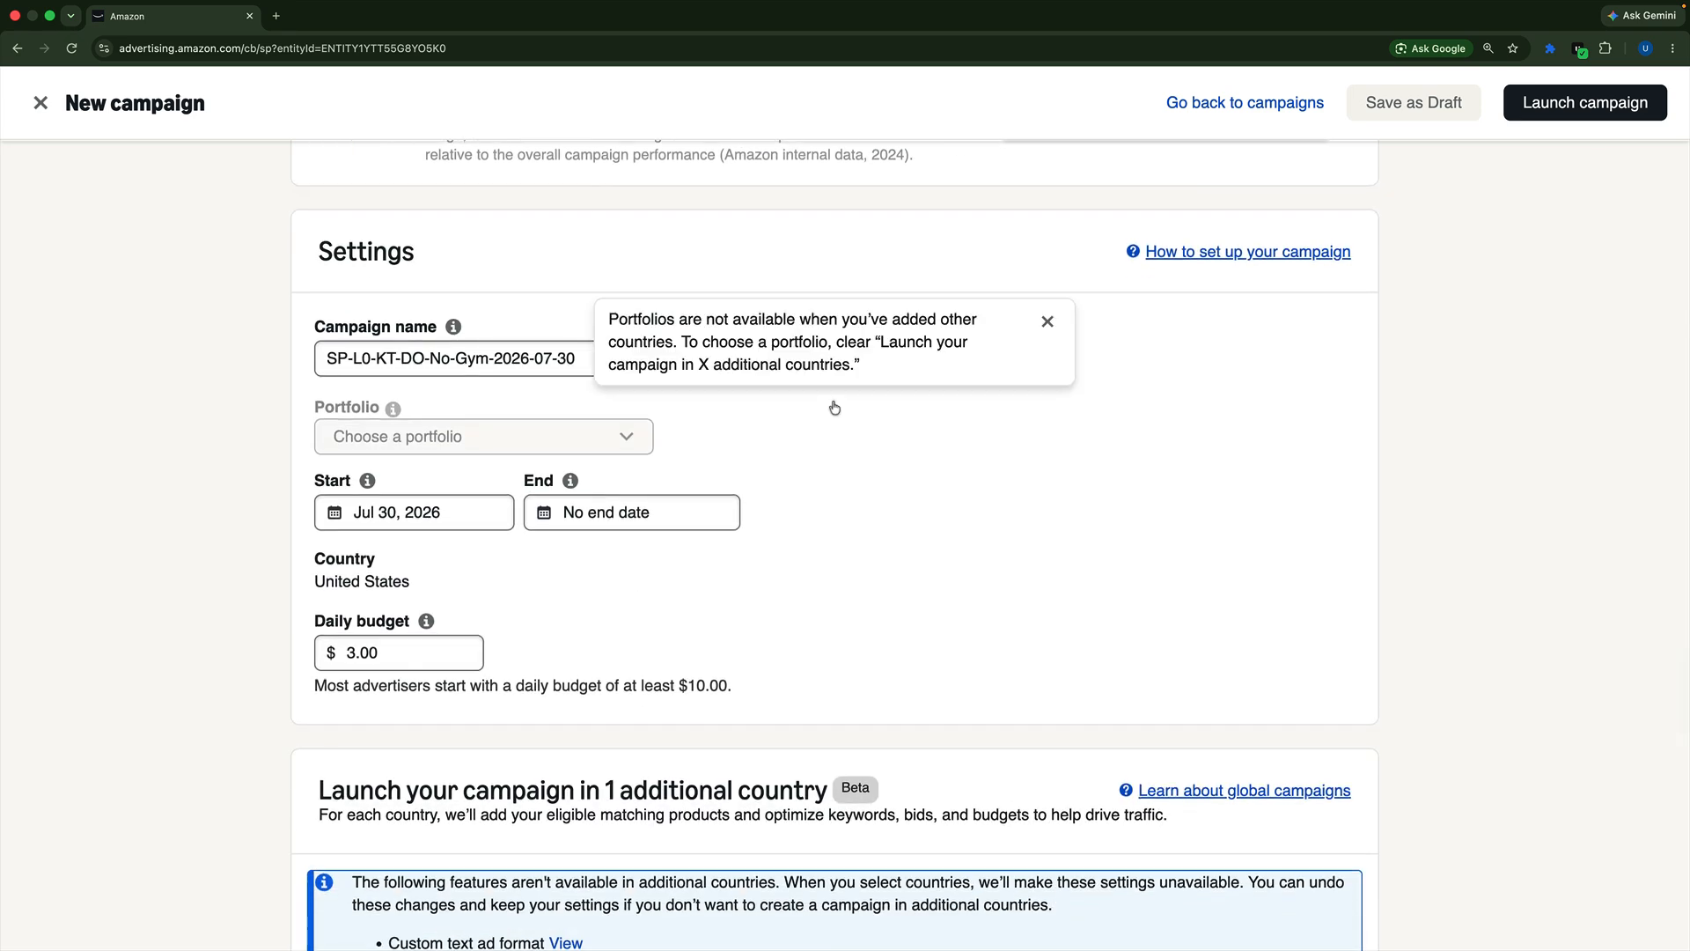
scroll(835, 408, up, 4)
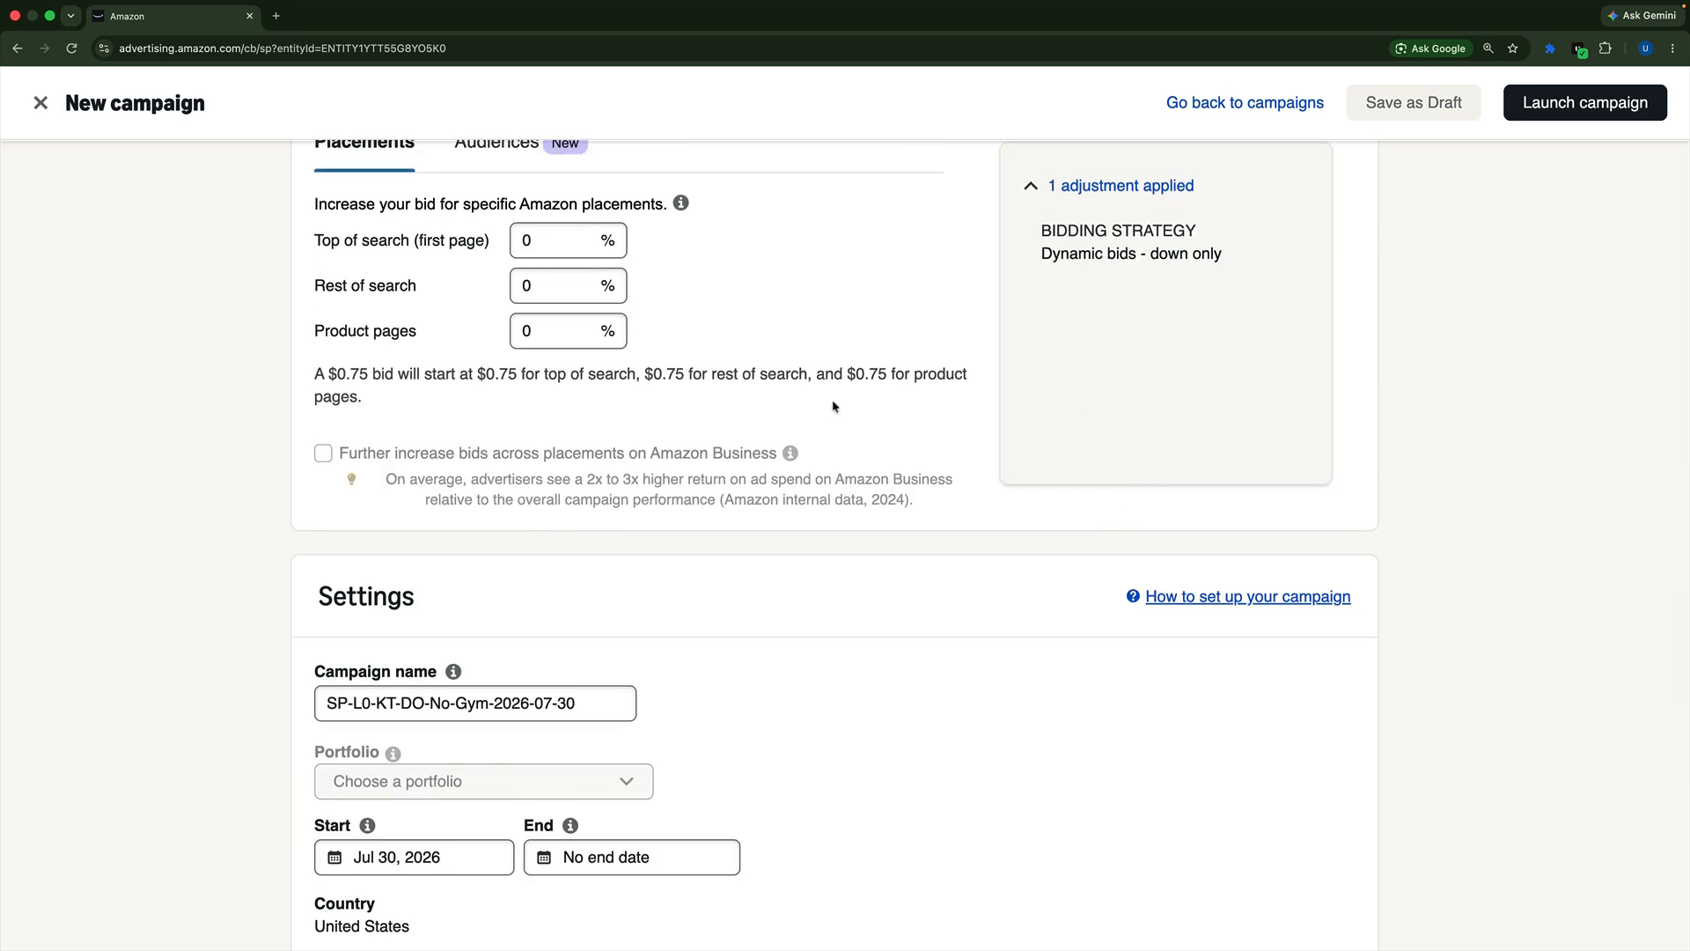
click(1629, 102)
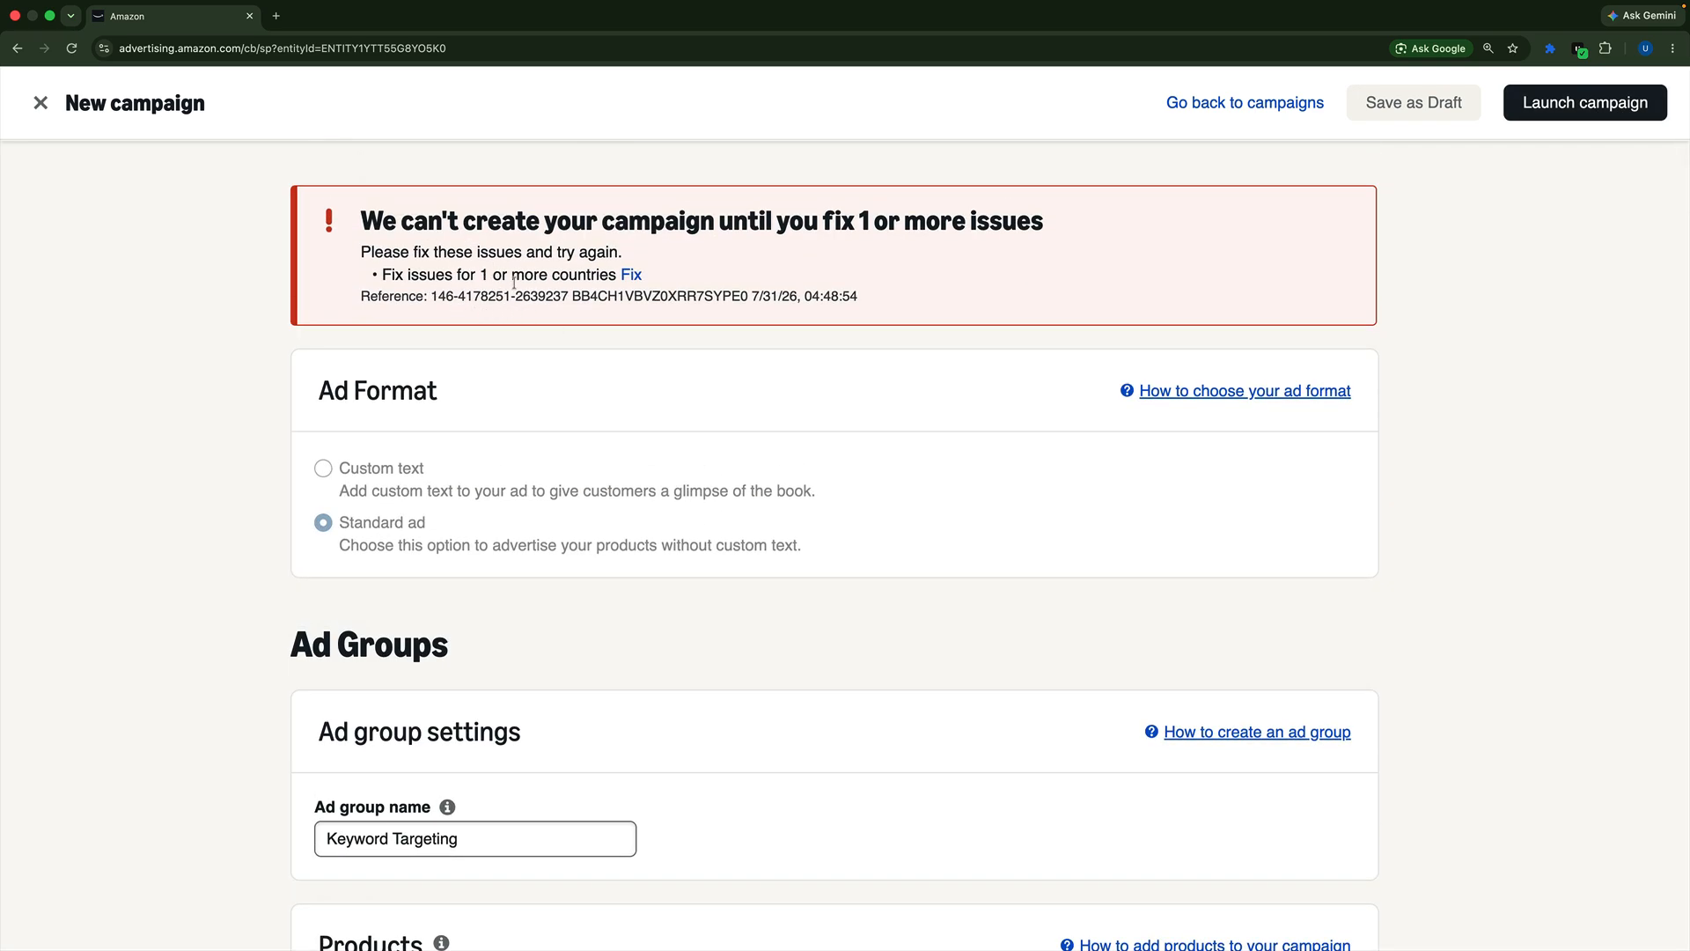
click(635, 278)
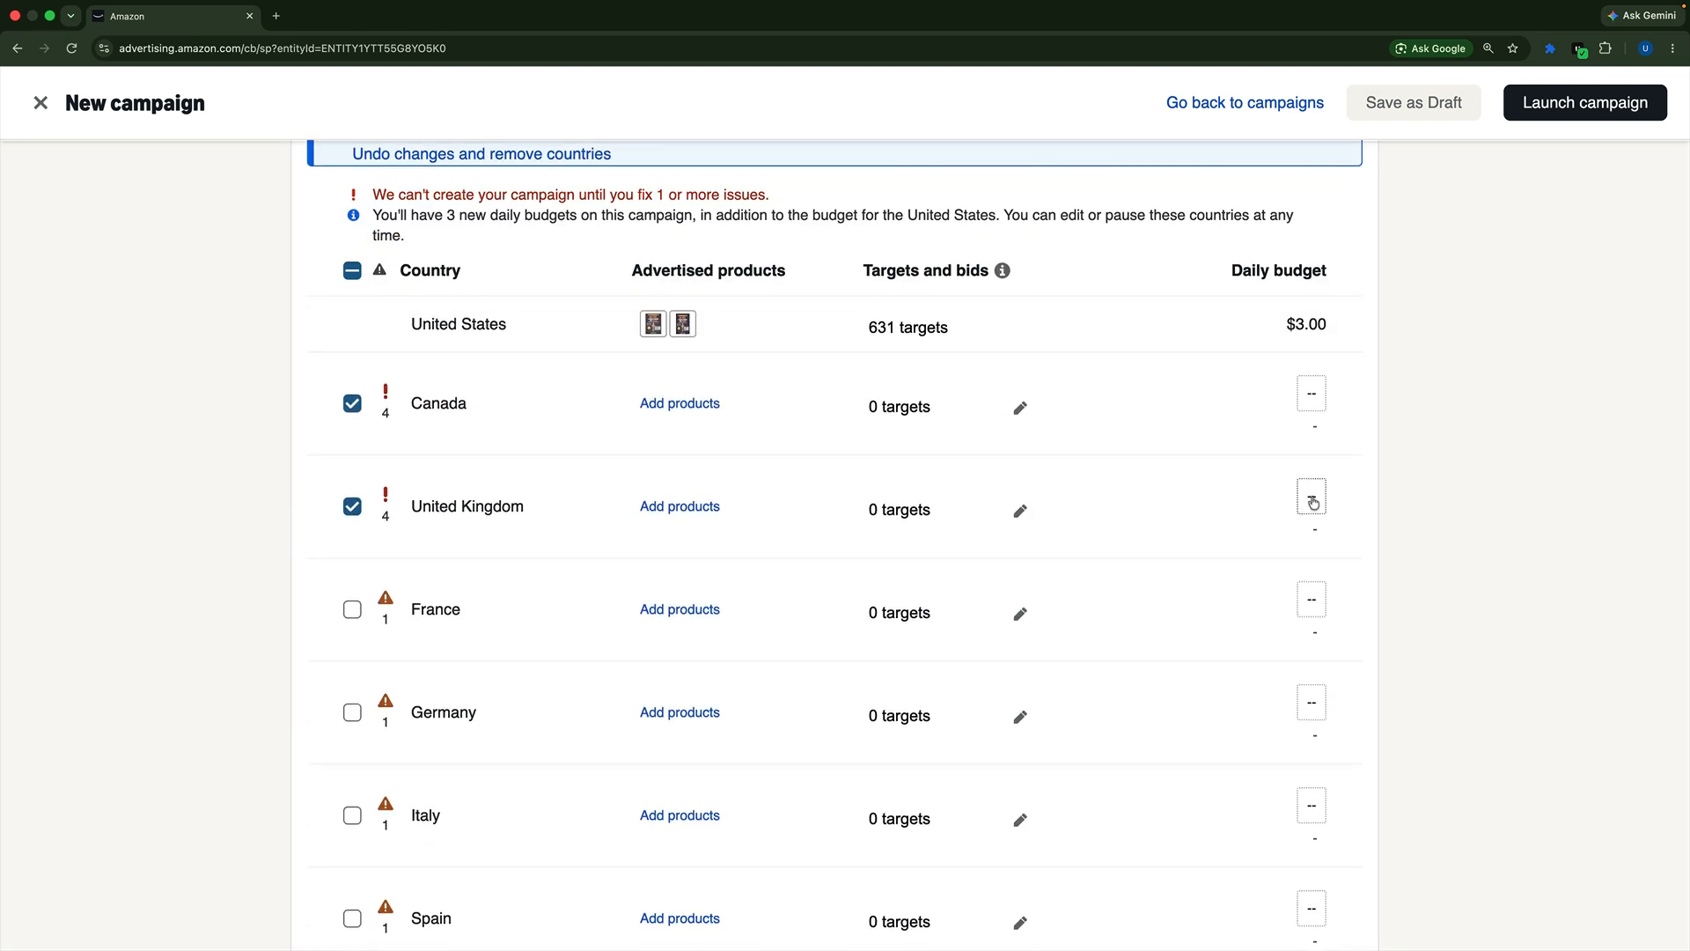
- Set the daily budget to £3.00 for the United Kingdom and CA$3.00 for Canada
click(1313, 501)
click(1218, 487)
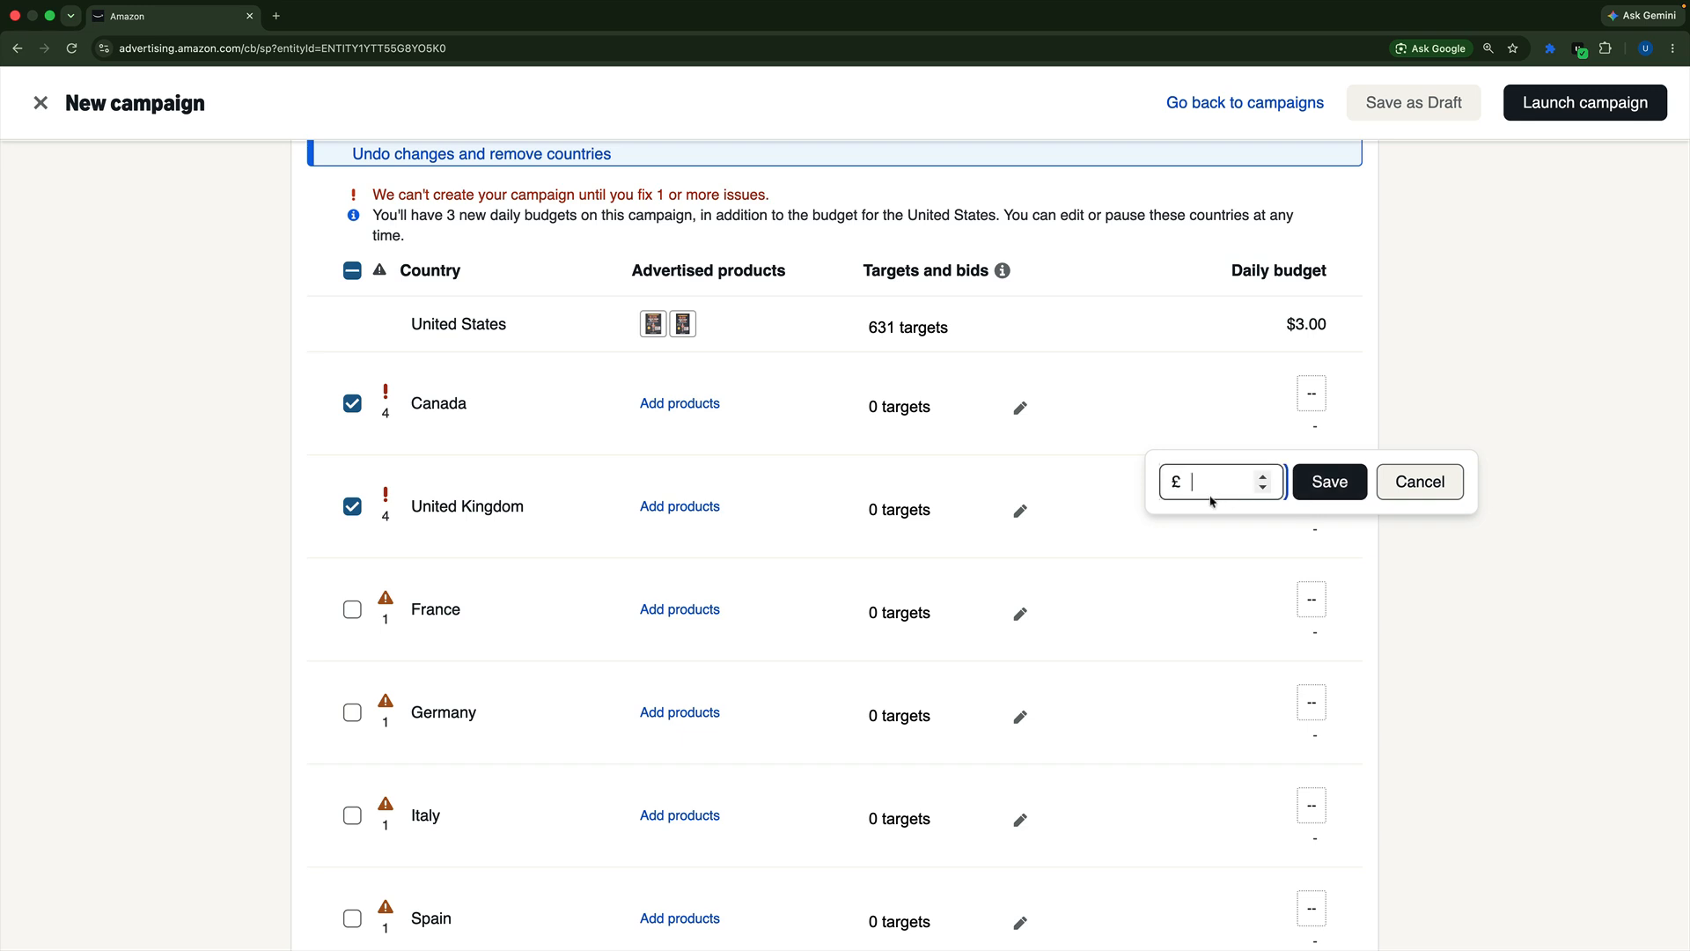
text(3)
click(1320, 468)
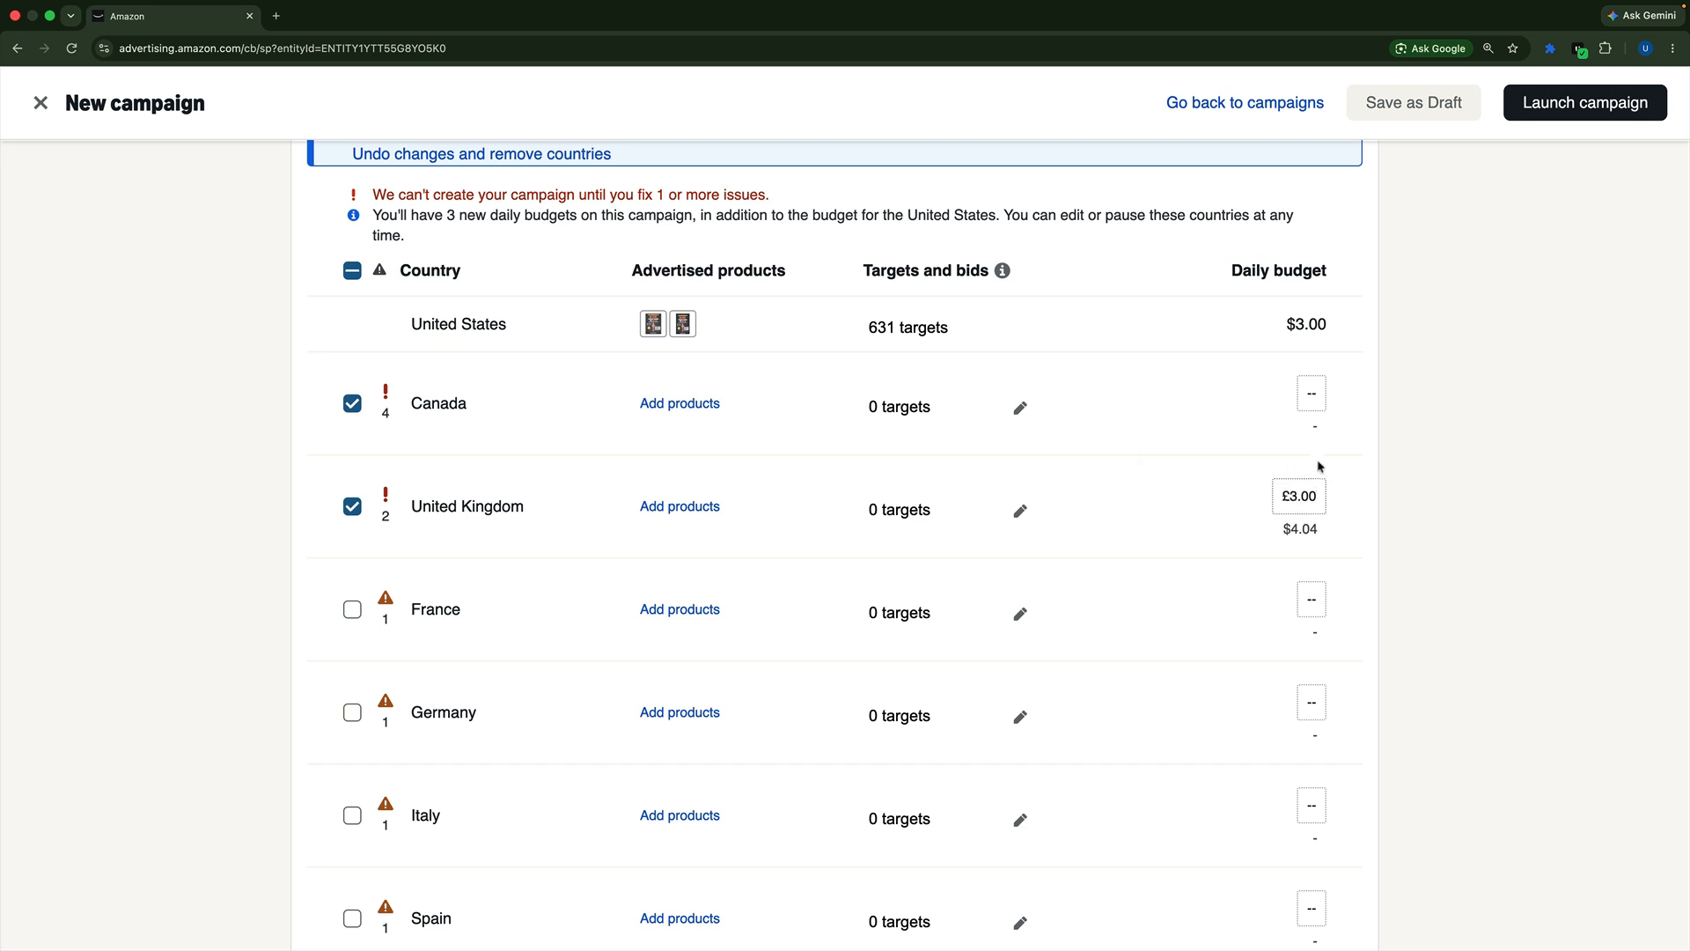
click(1312, 394)
click(1224, 387)
text(3)
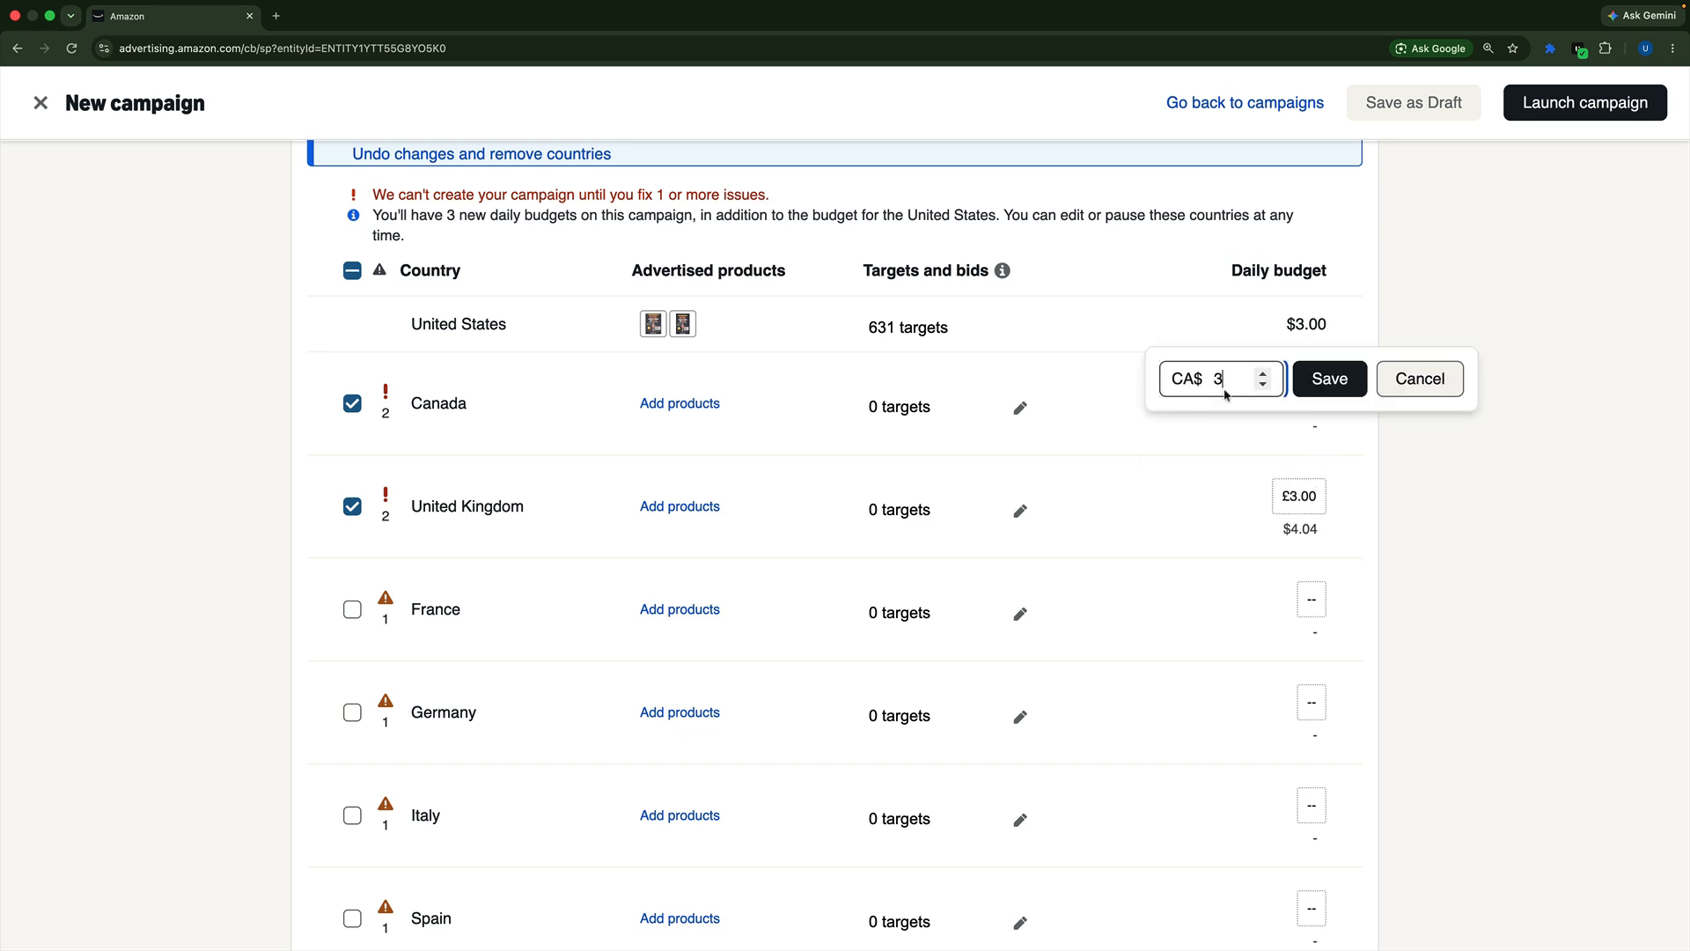
click(1318, 379)
- Set Australia's daily budget to A$3.00 in the additional countries list
scroll(1227, 607, down, 3)
scroll(1212, 784, up, 1)
scroll(1276, 827, down, 1)
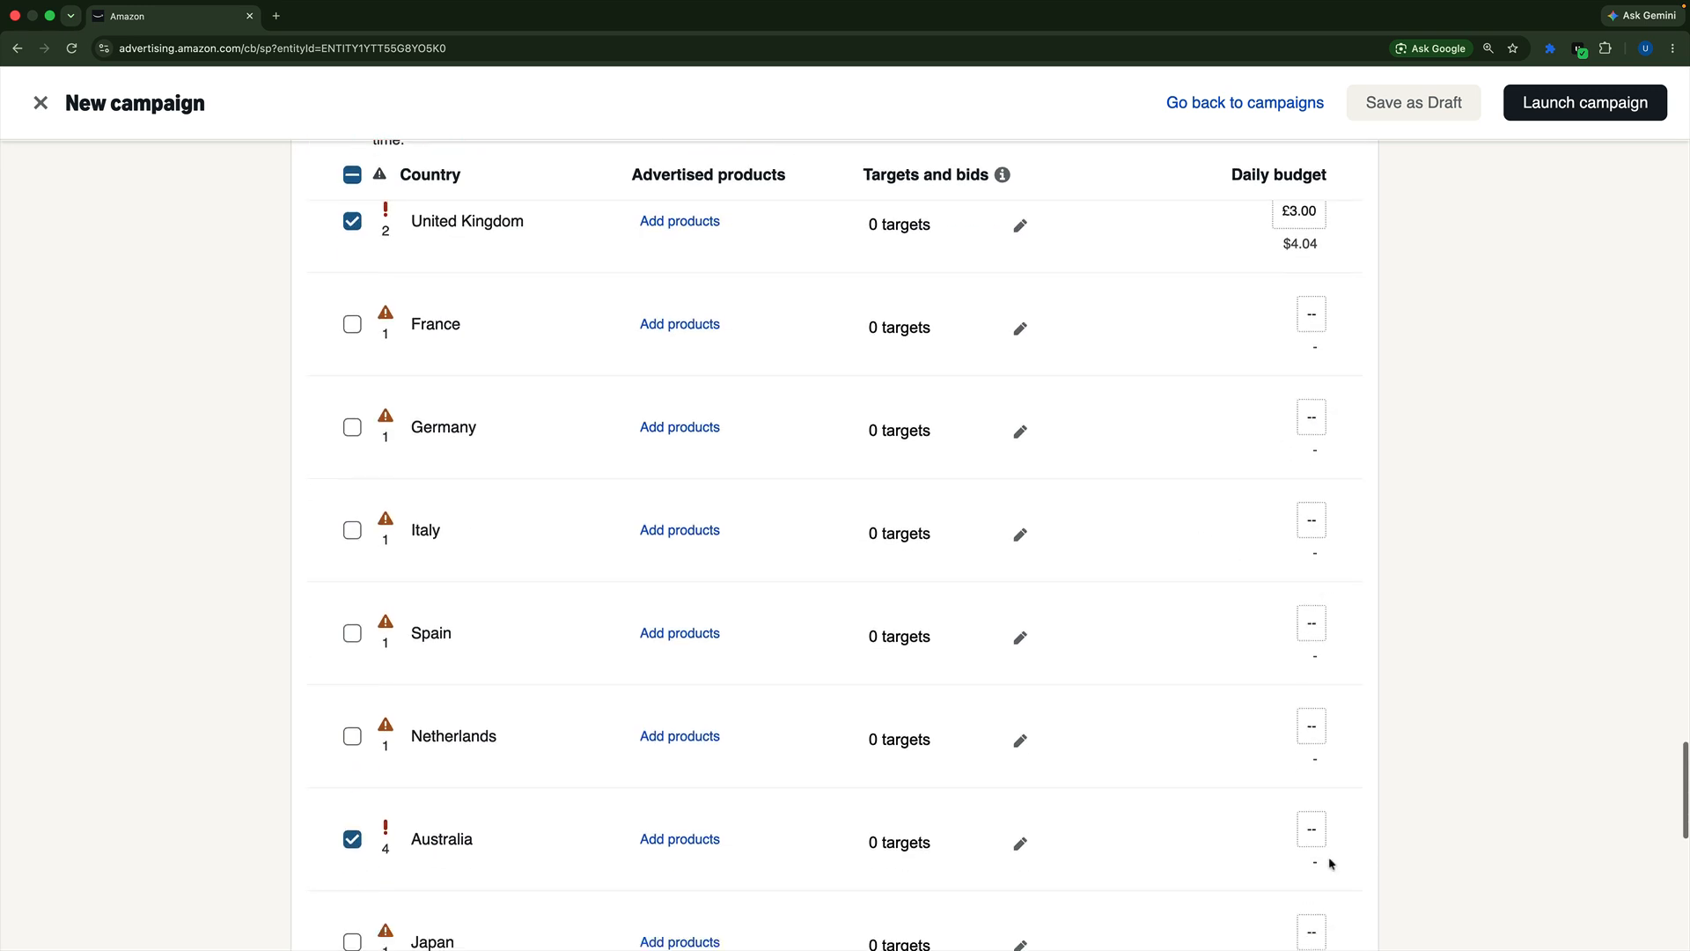
click(1312, 828)
click(1224, 812)
text(3)
click(1329, 812)
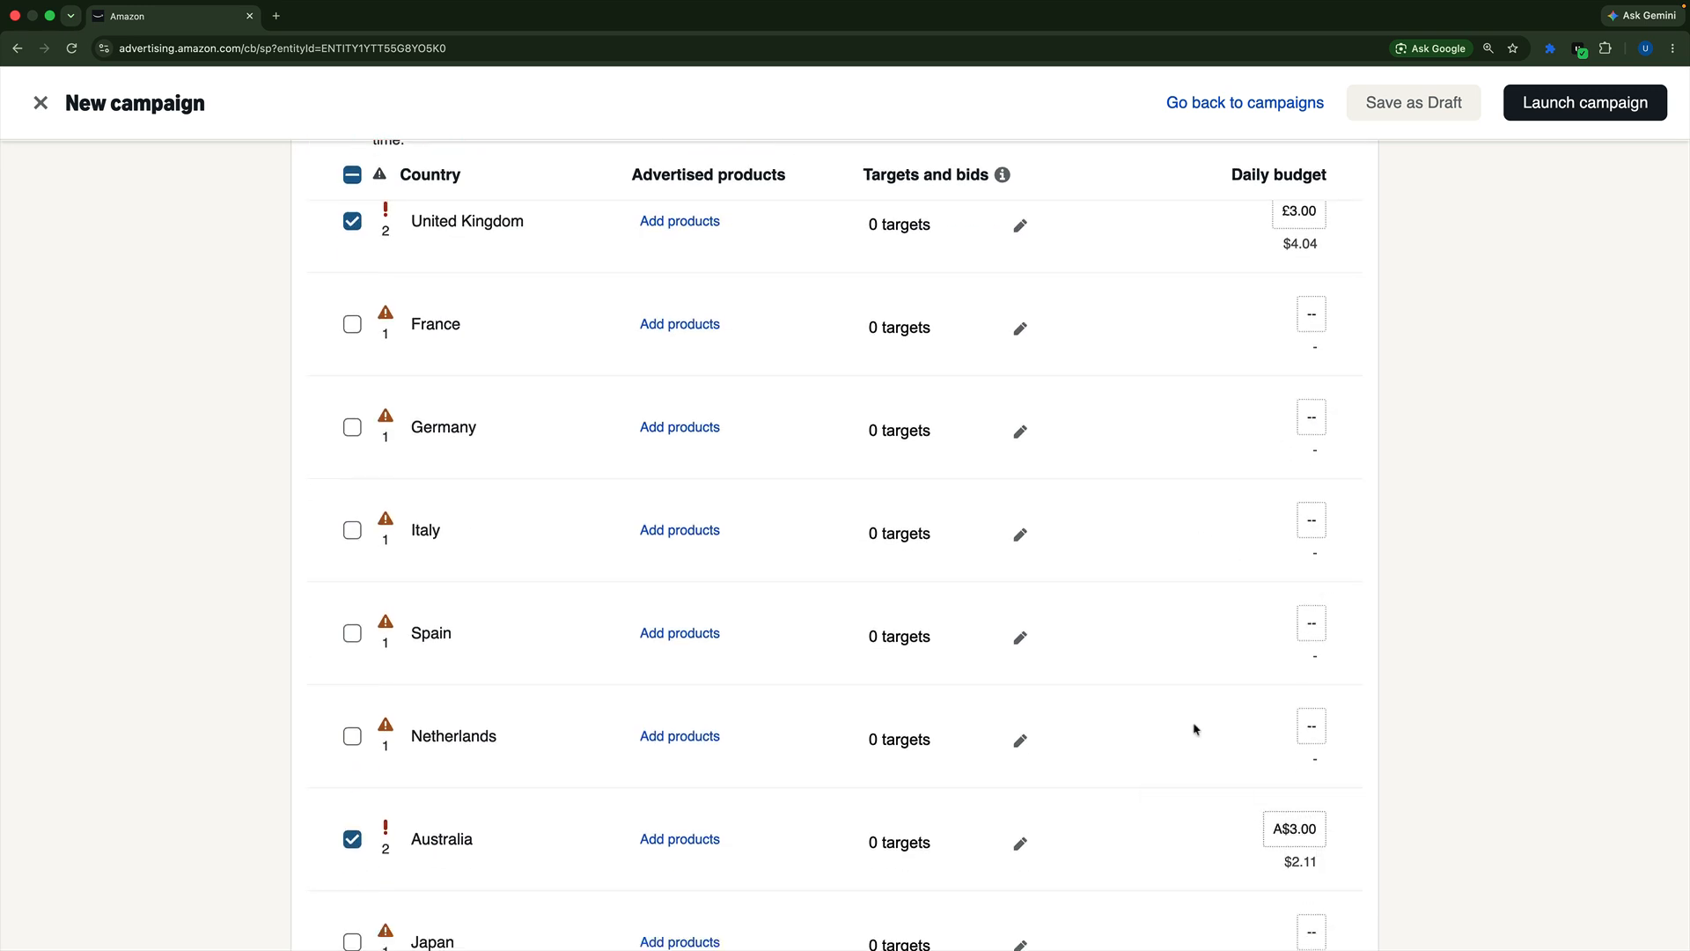
- Try launching the campaign again with the country budgets filled in, and return to the country issues
scroll(1195, 729, down, 10)
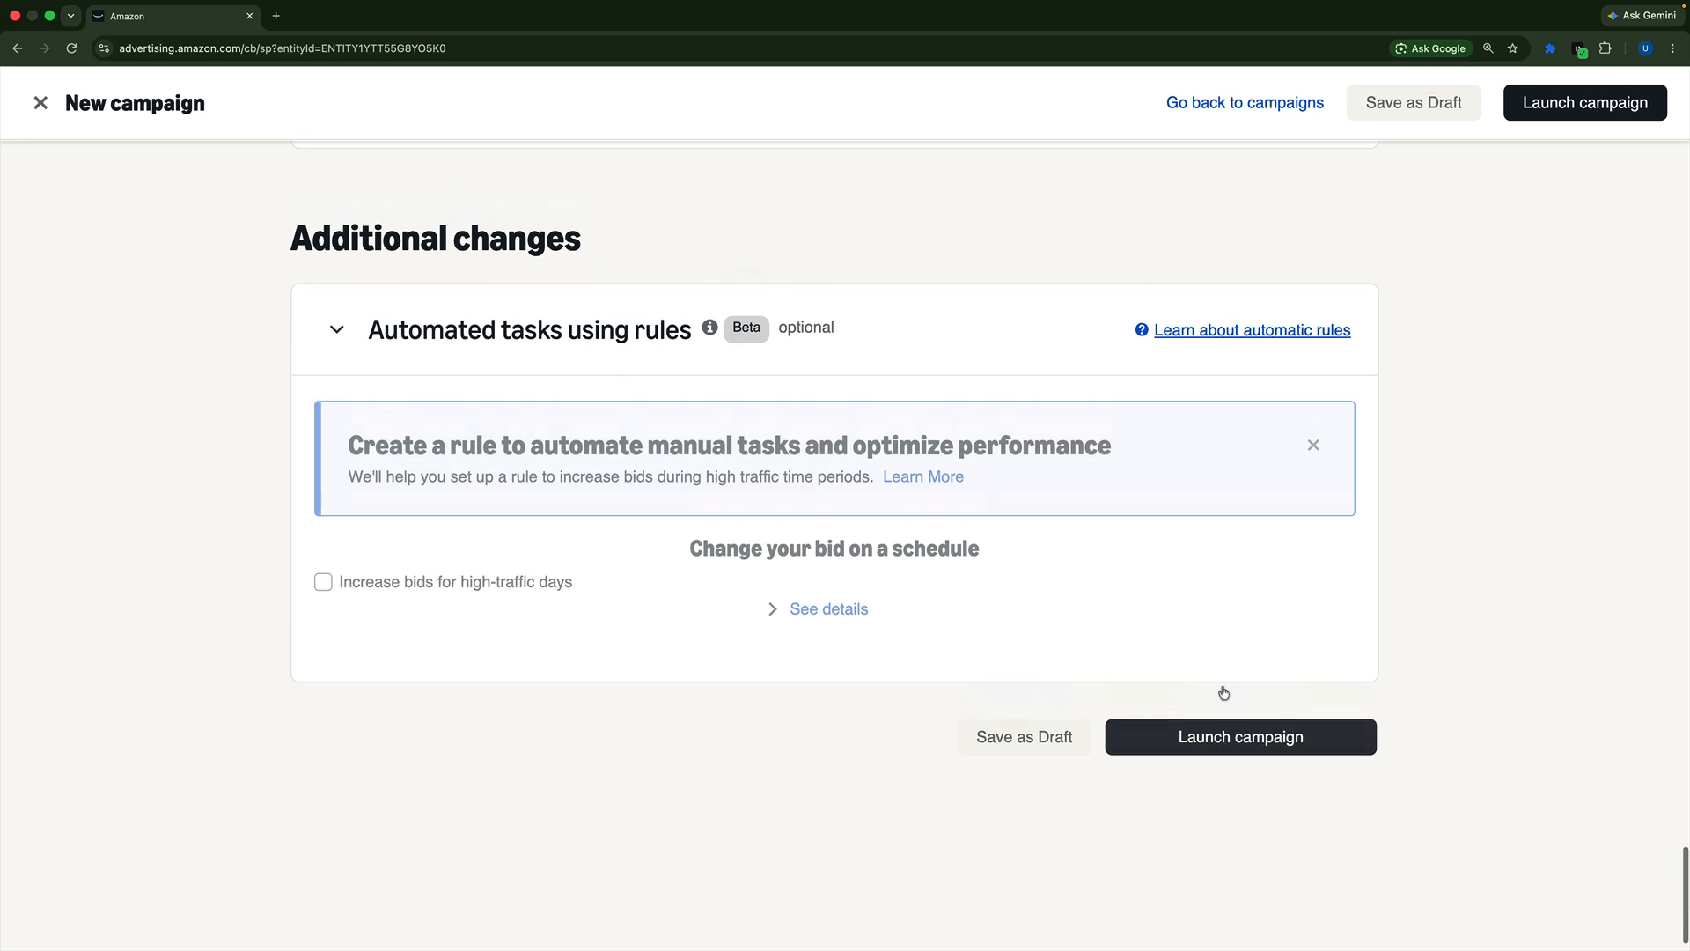
click(1228, 730)
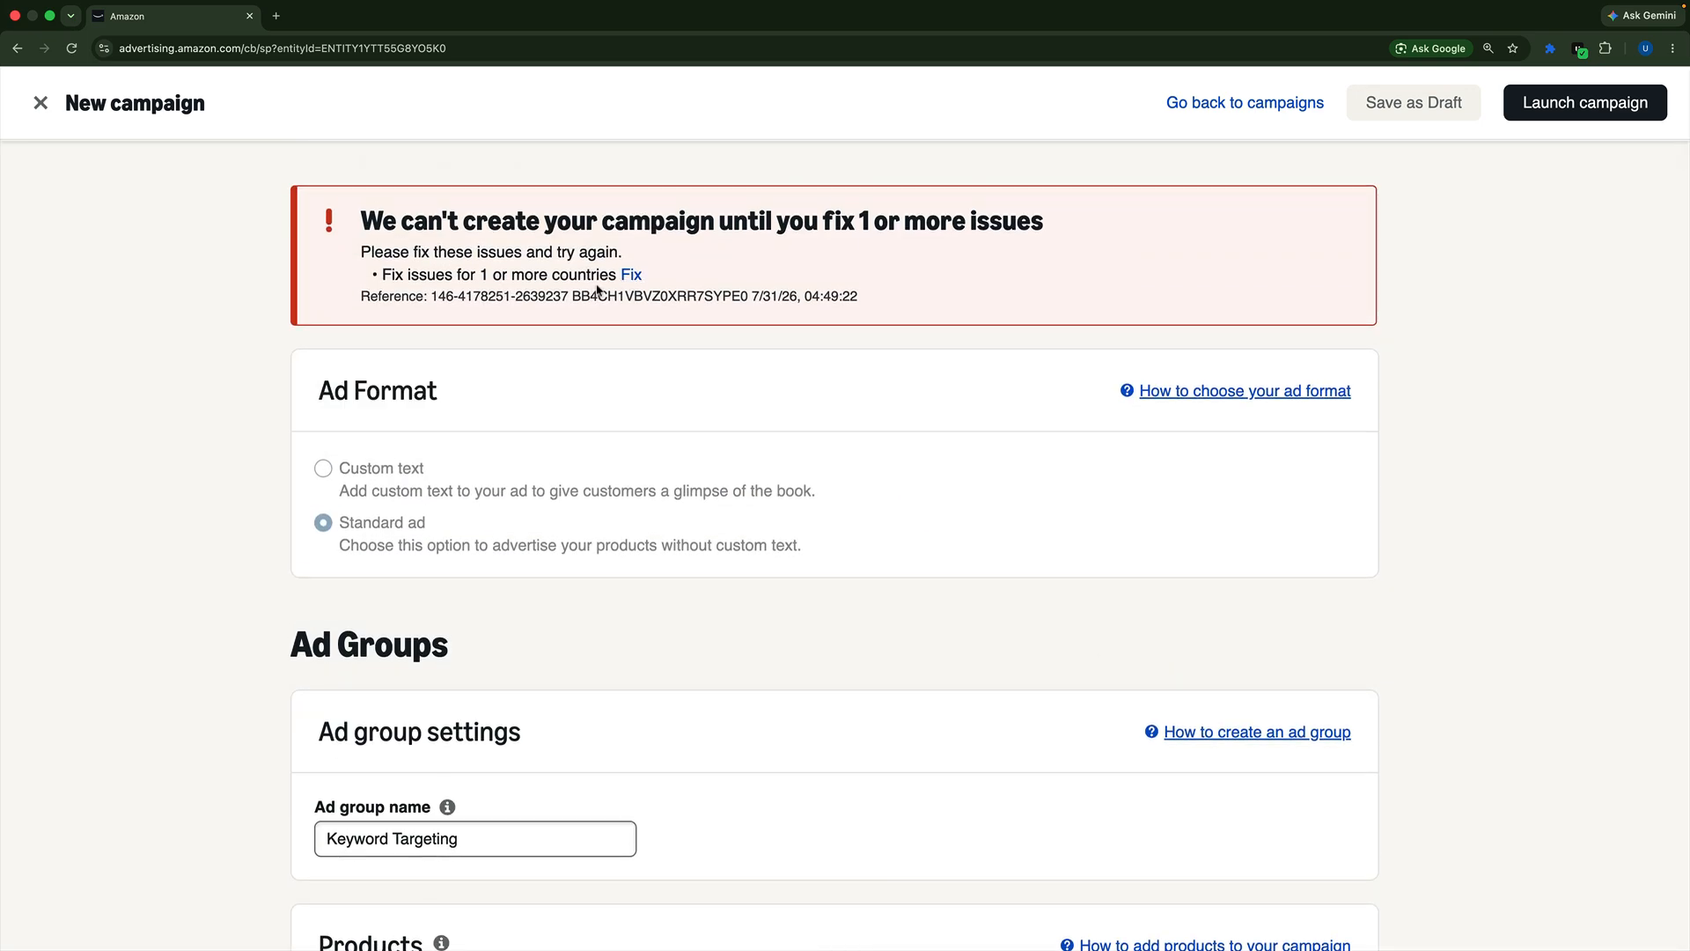
click(632, 275)
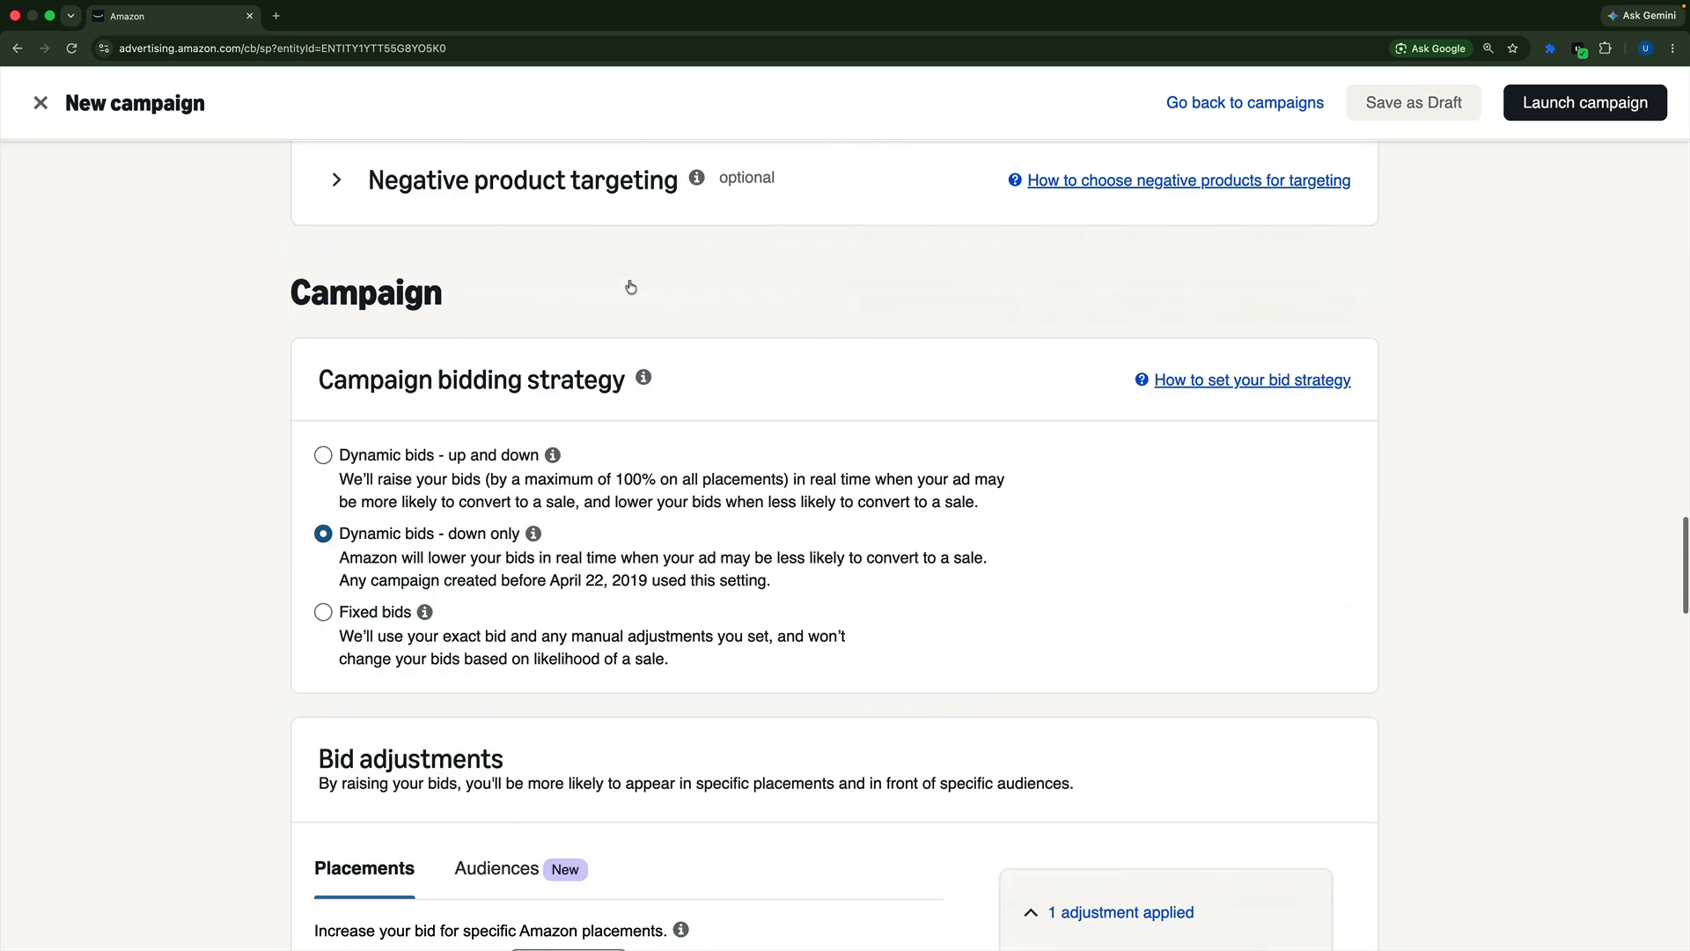
- Examine the issues flagged for the additional countries and the books added to the campaign's ad group
scroll(969, 492, down, 7)
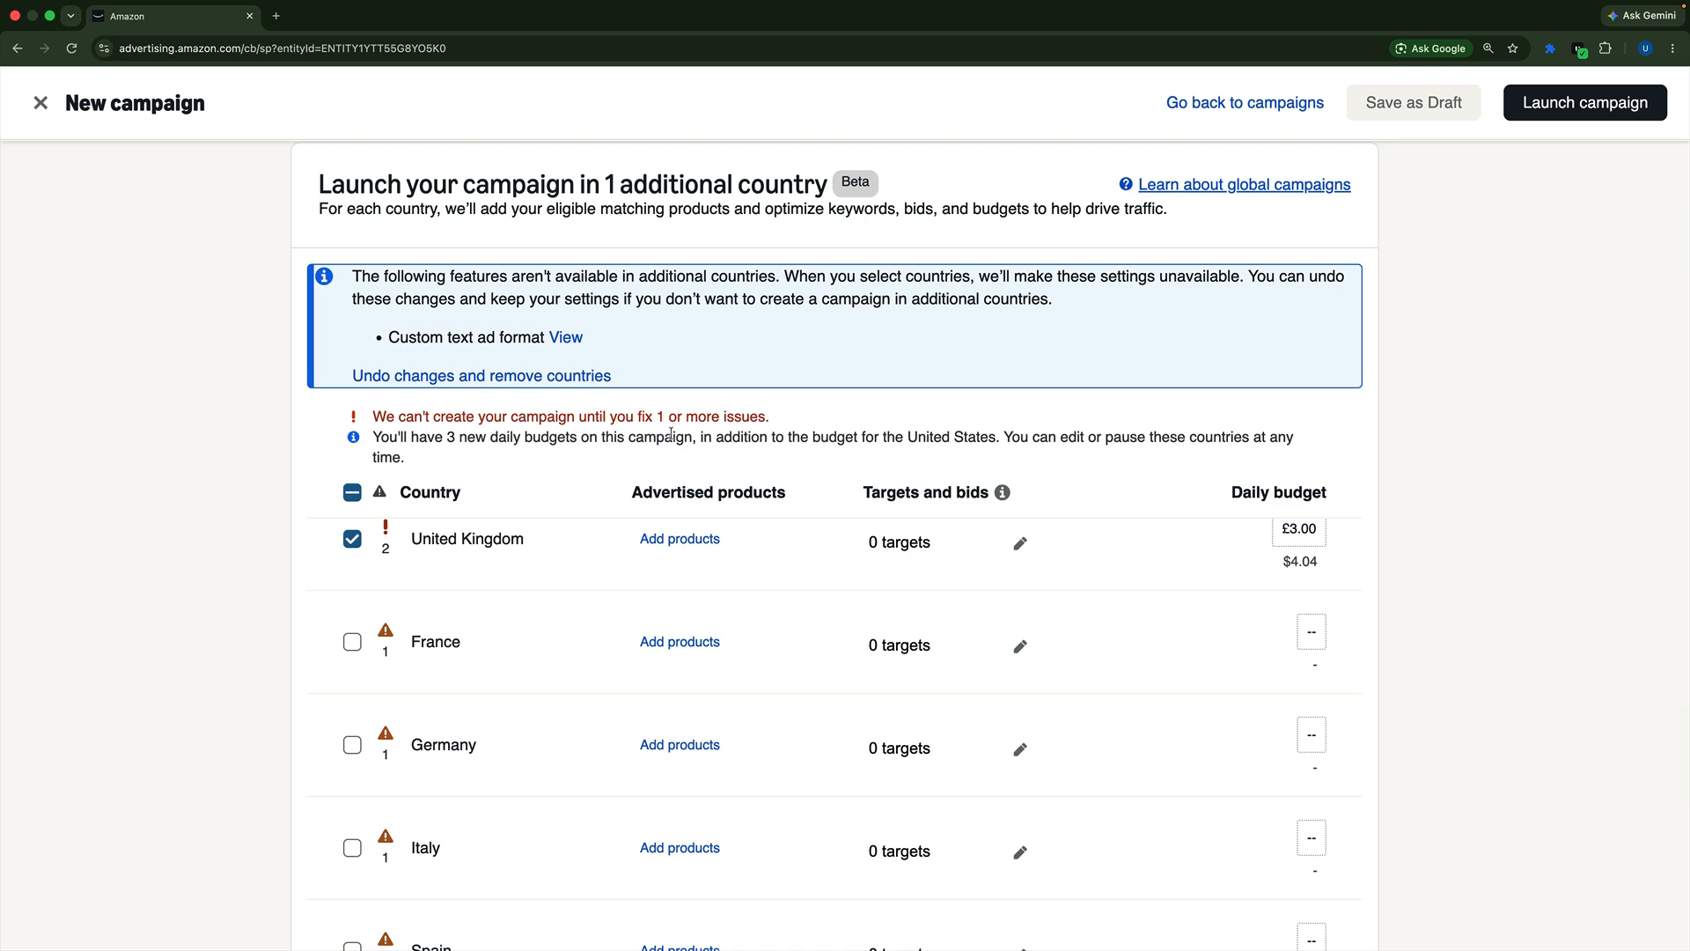
scroll(722, 596, up, 3)
click(387, 627)
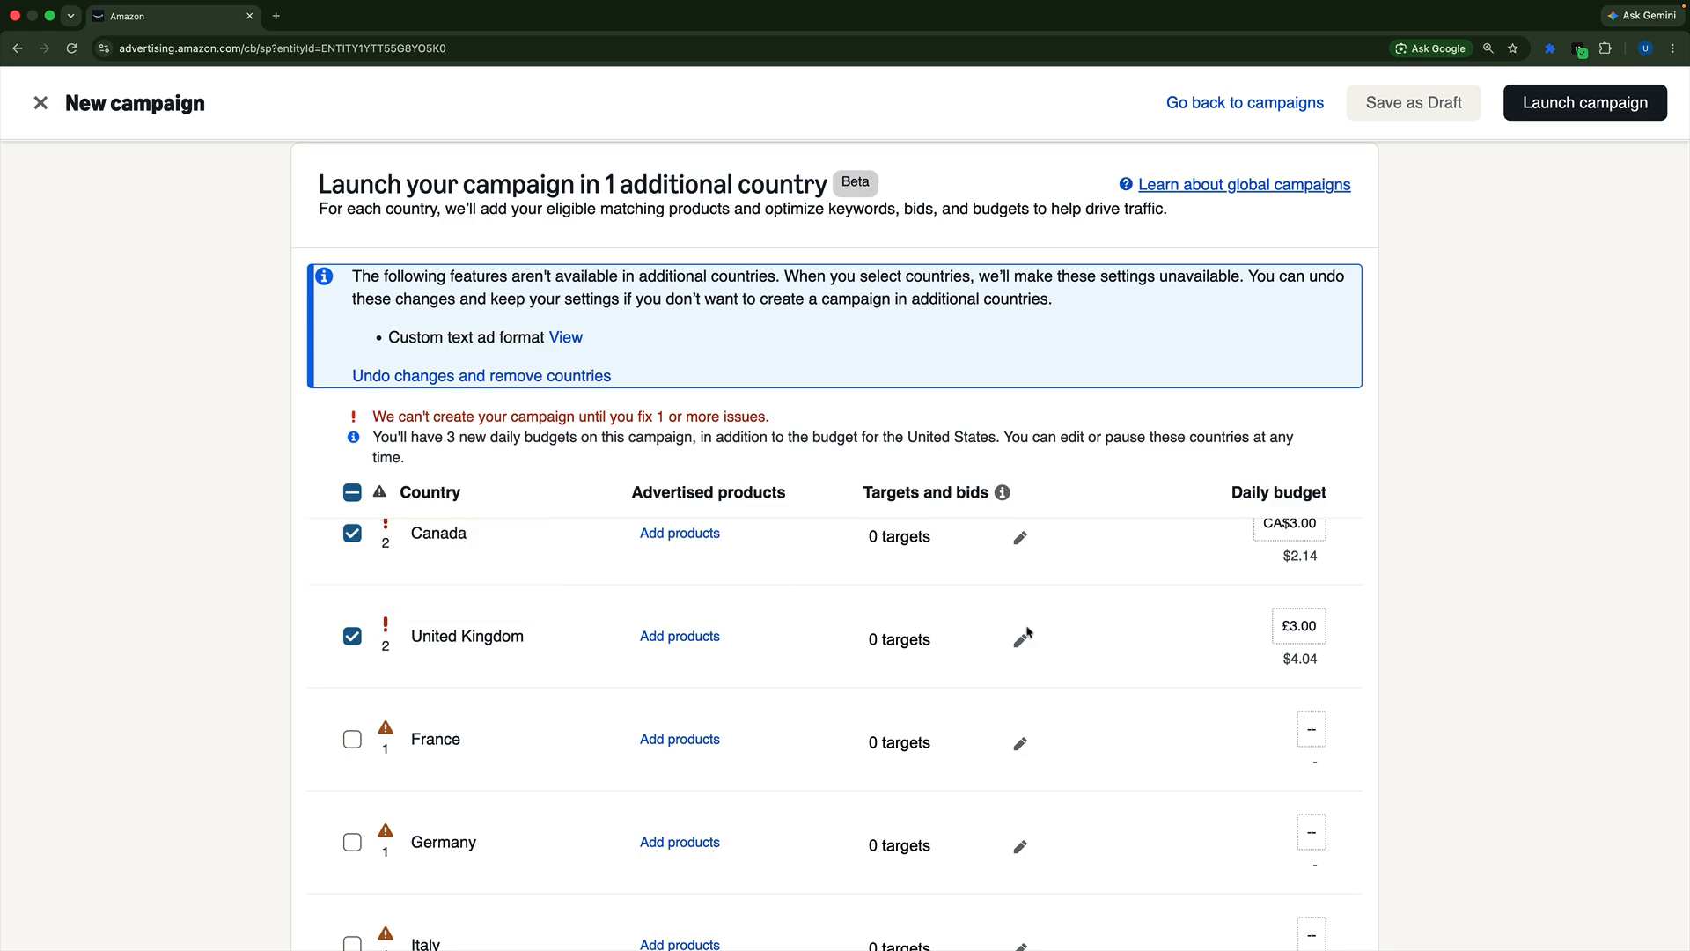
scroll(840, 661, up, 2)
scroll(1053, 546, down, 1)
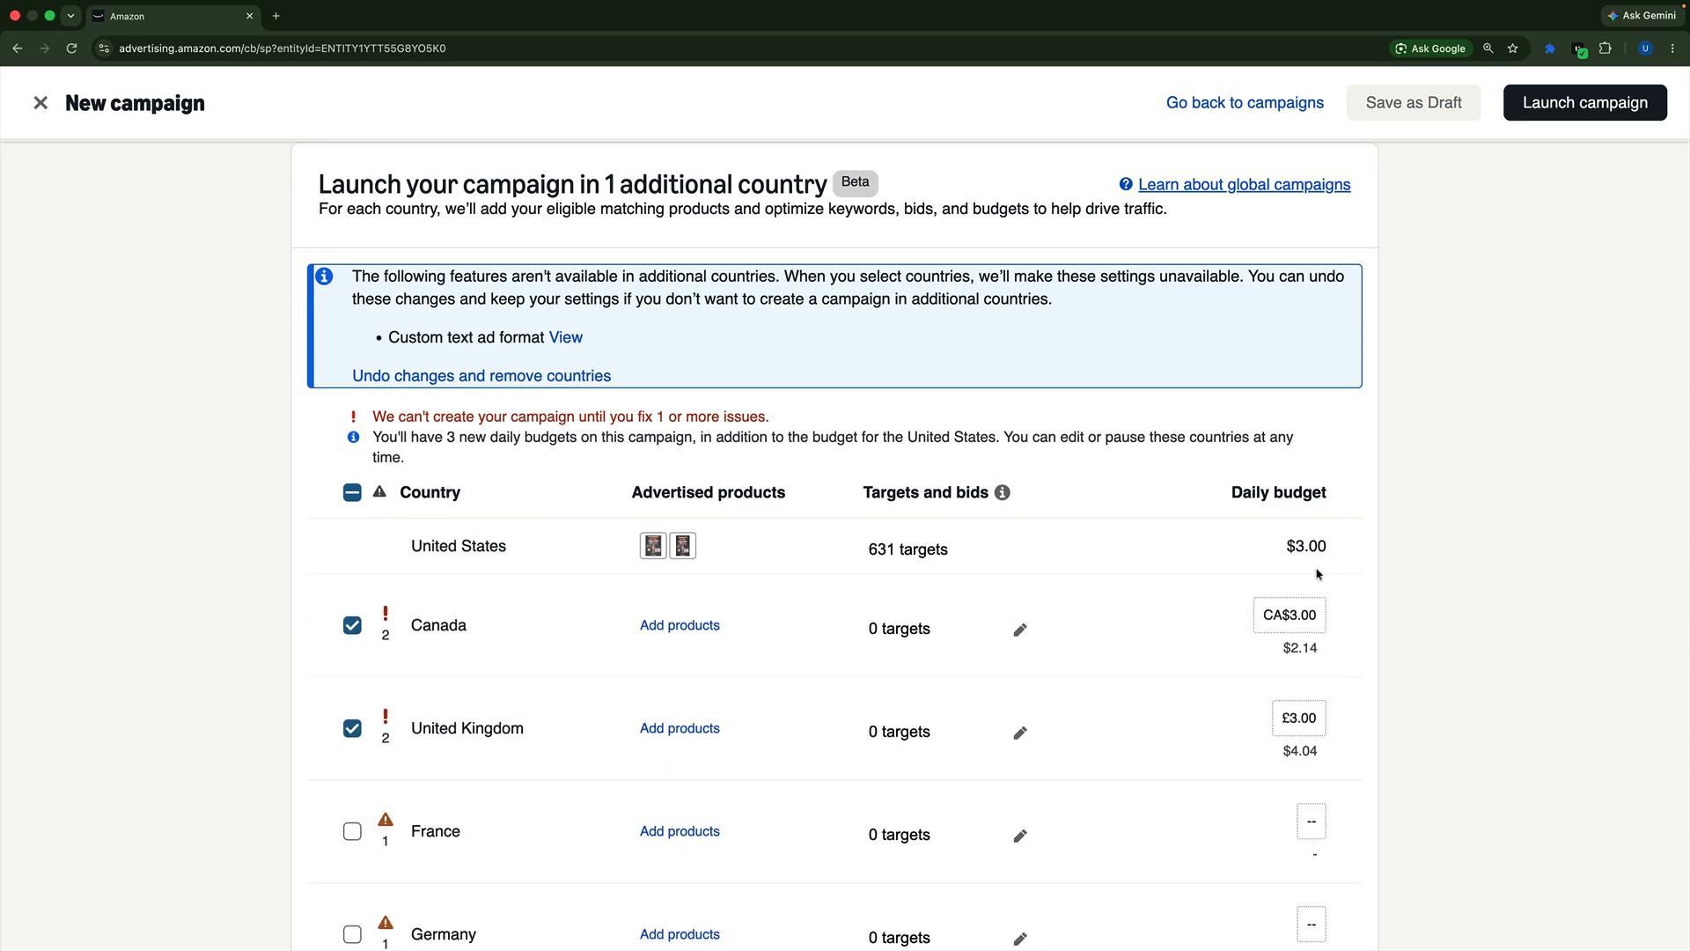
scroll(1566, 547, up, 15)
scroll(1566, 547, up, 15)
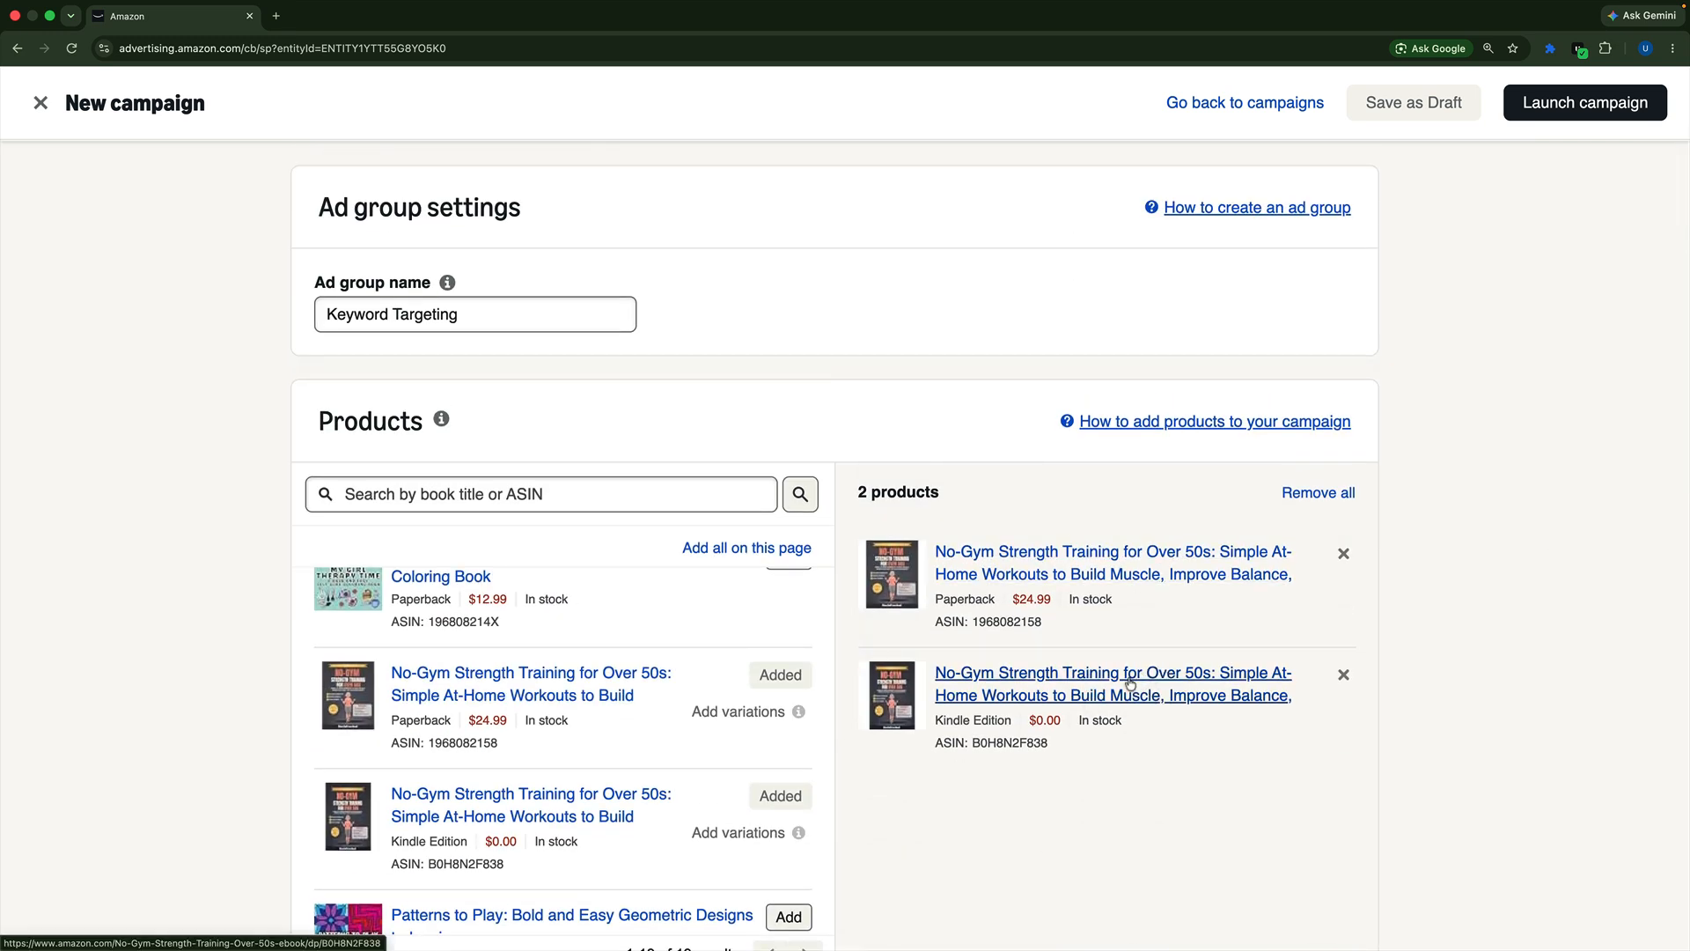
- Review the campaign's keywords and bid adjustments, and examine Canada's keyword targeting in the additional countries list
scroll(1087, 678, down, 10)
scroll(1129, 678, up, 10)
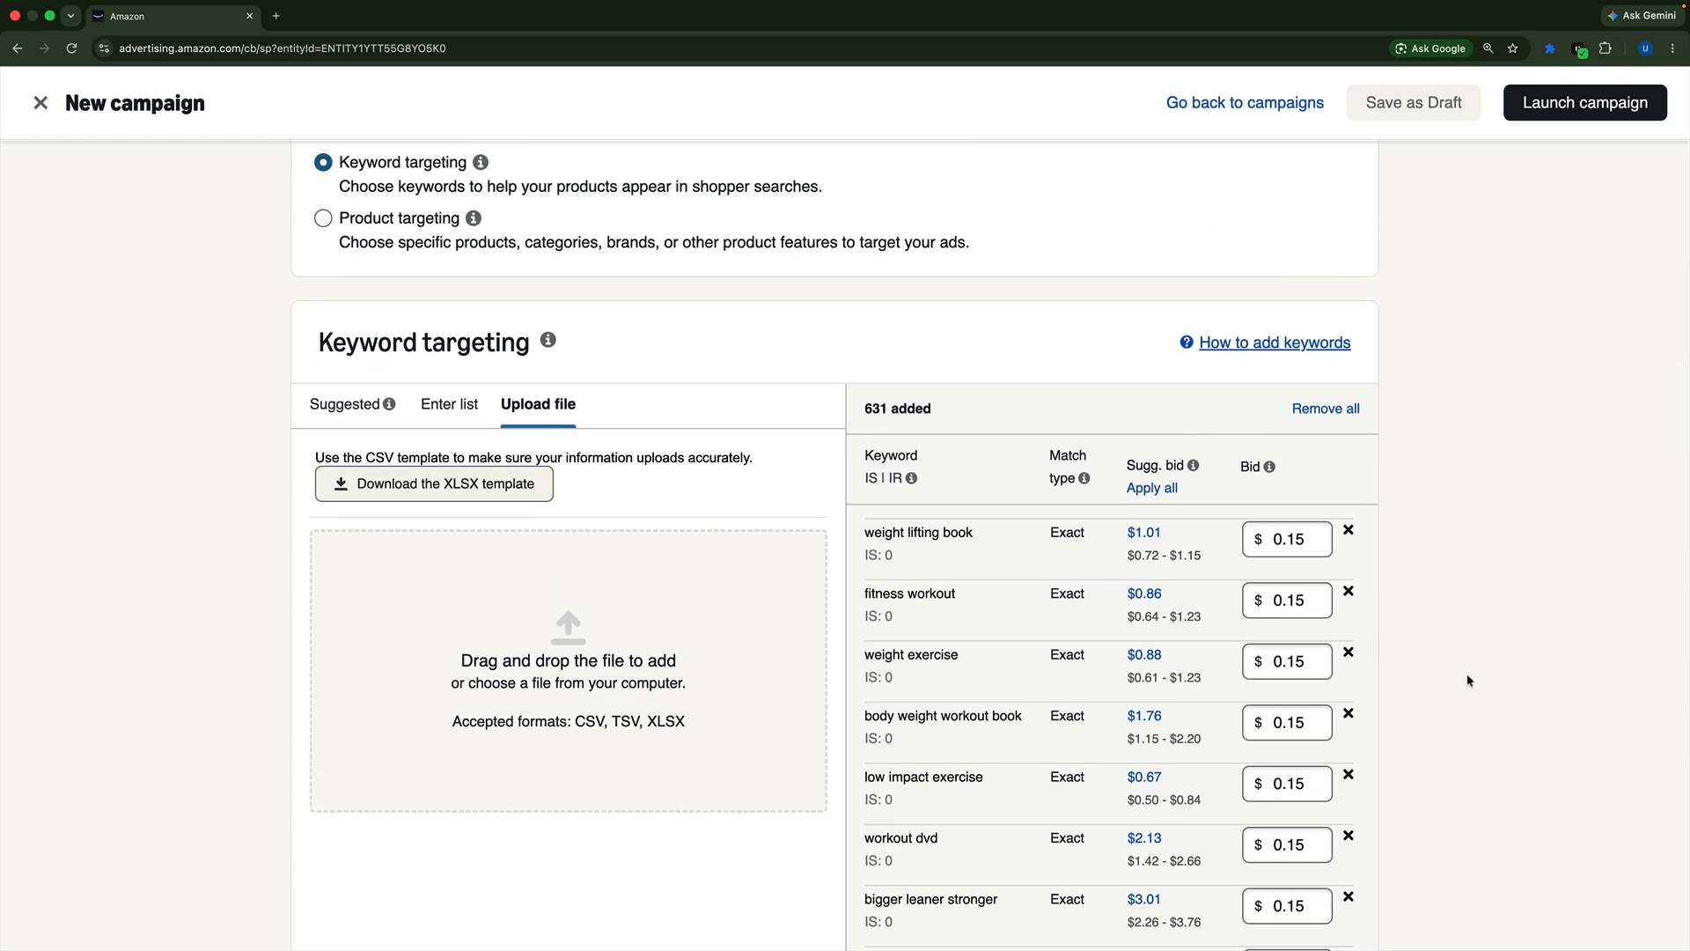
scroll(1468, 681, down, 15)
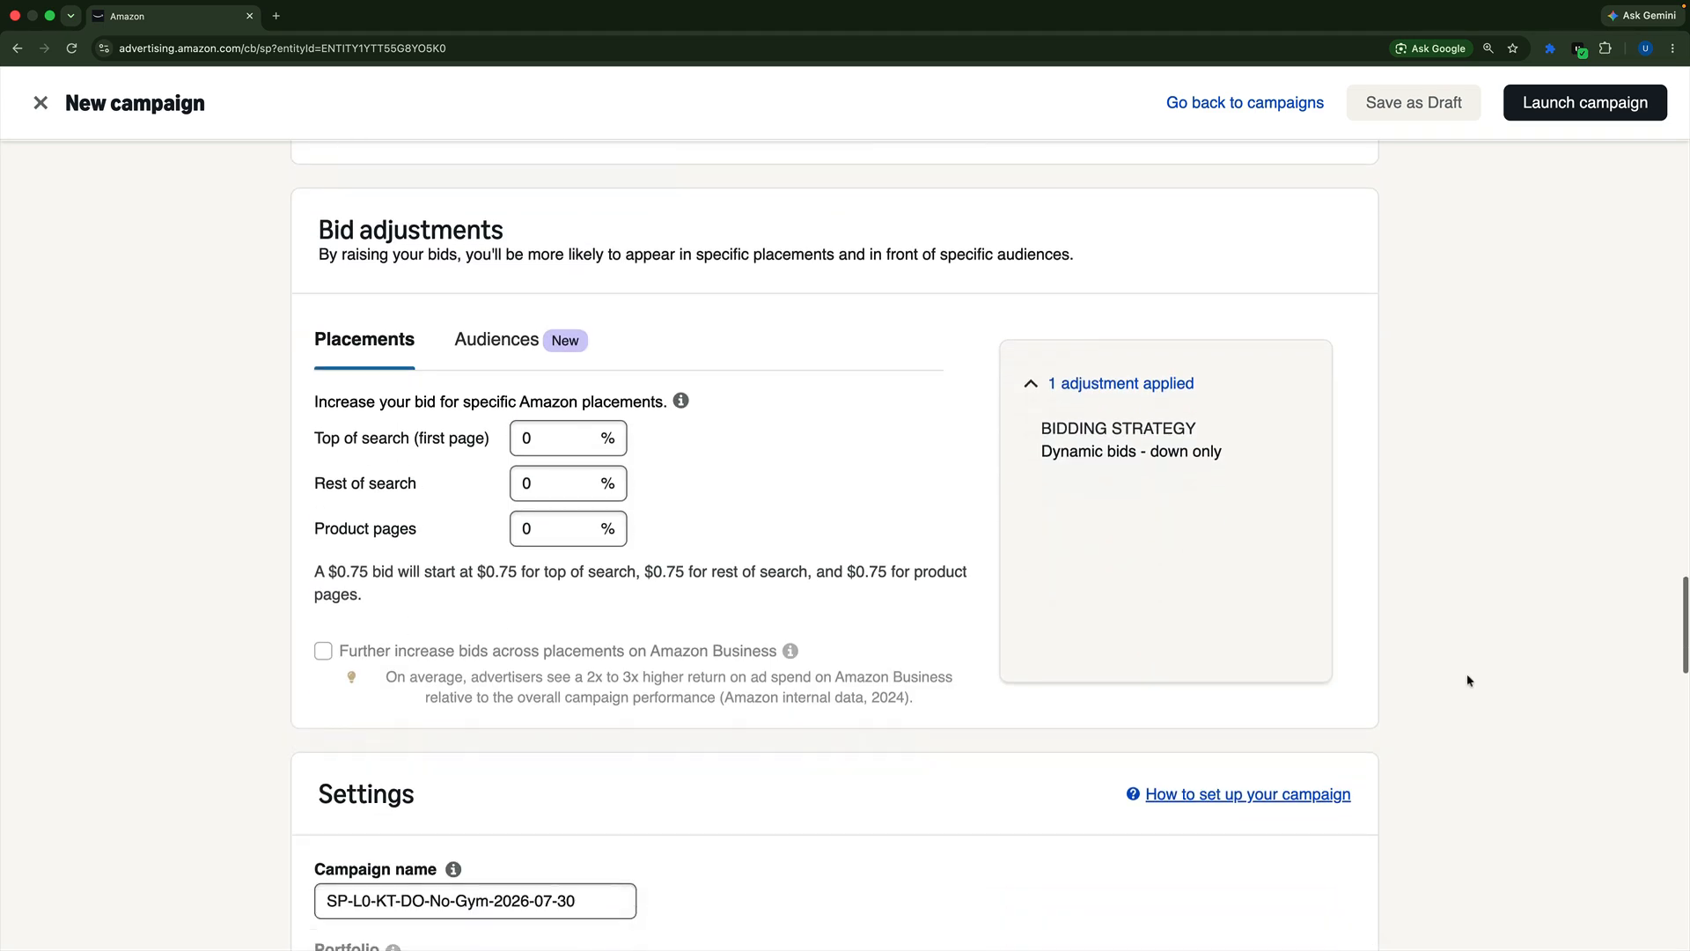
scroll(1468, 680, down, 12)
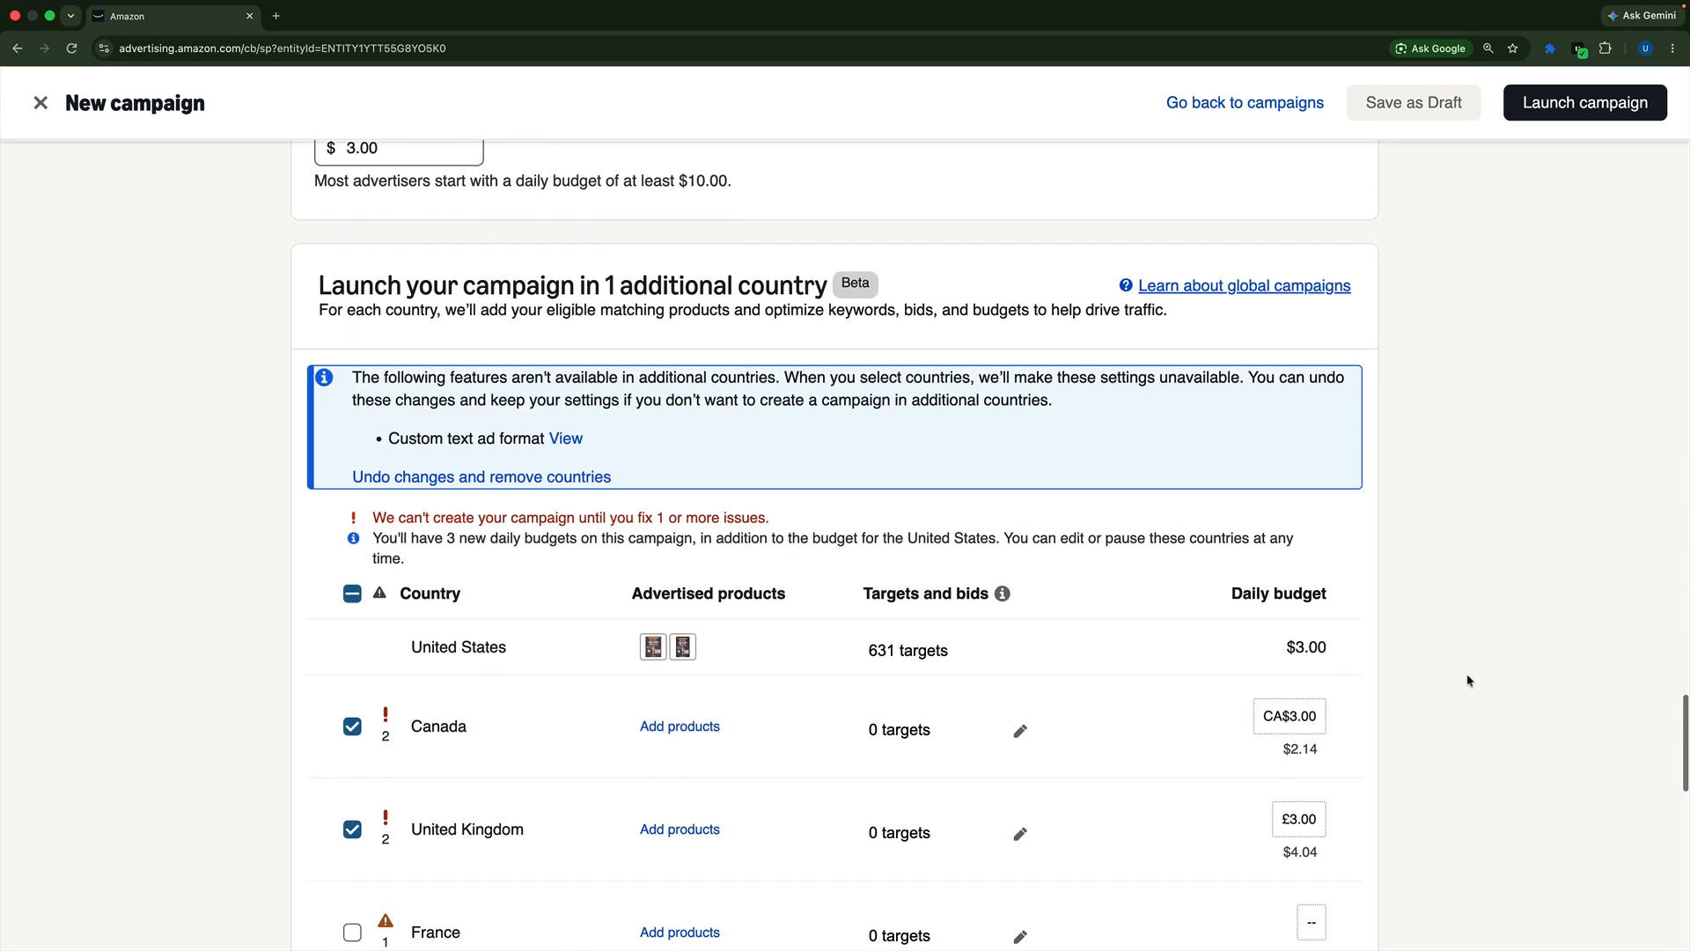
scroll(1469, 681, down, 4)
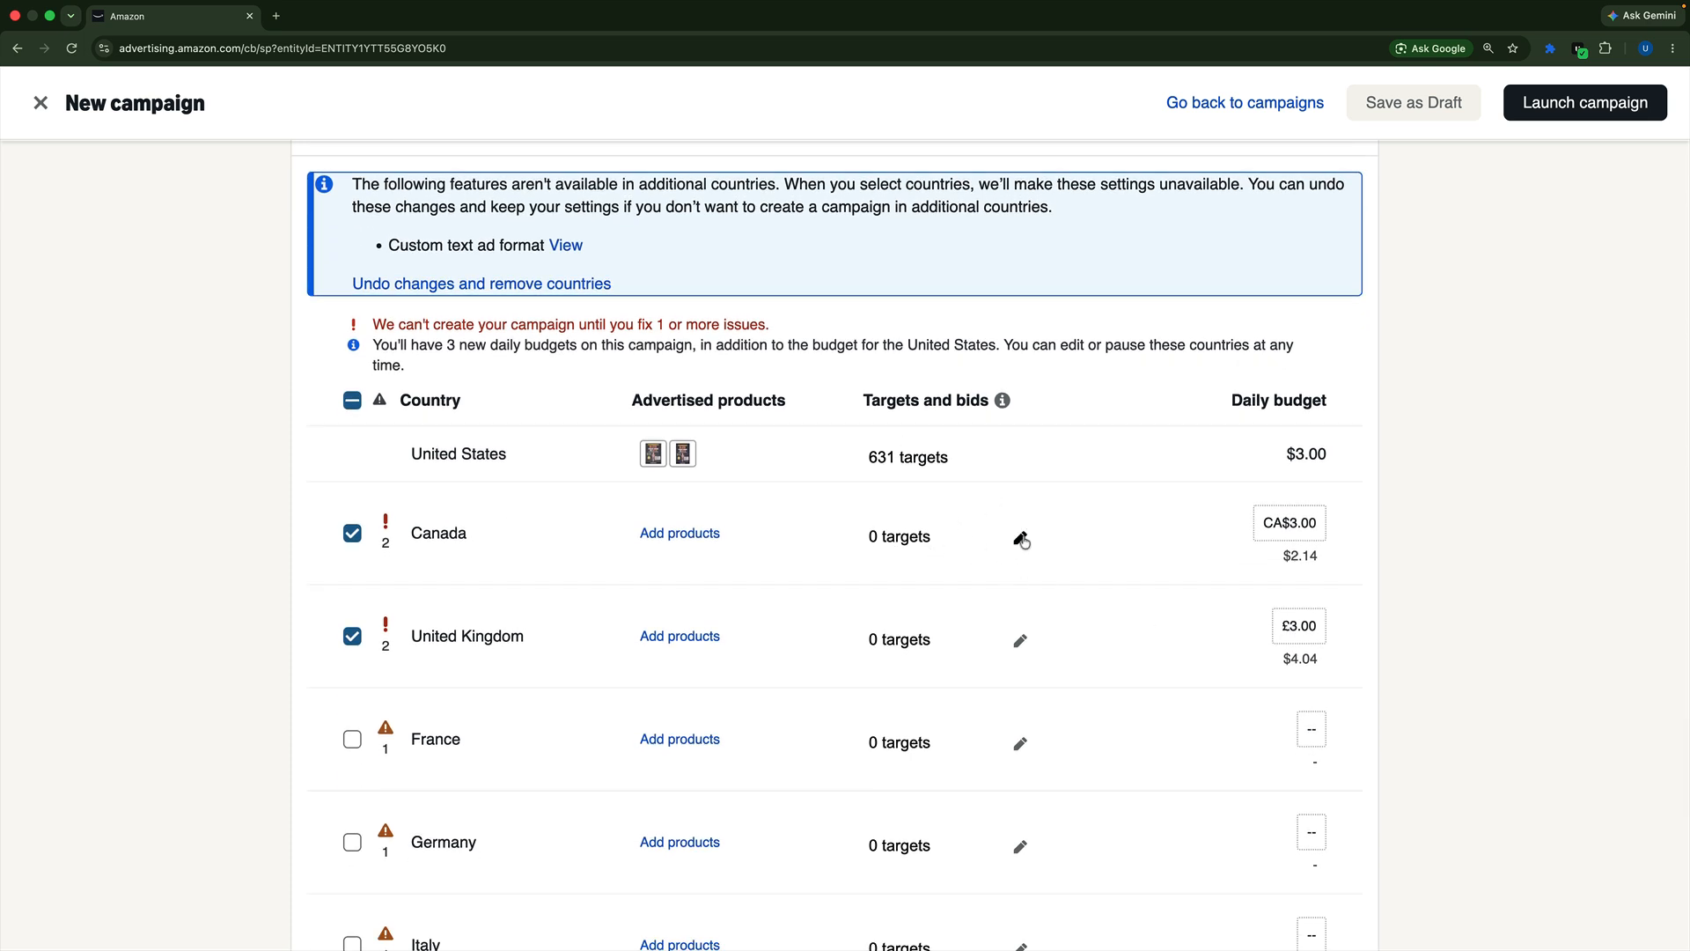
click(1021, 539)
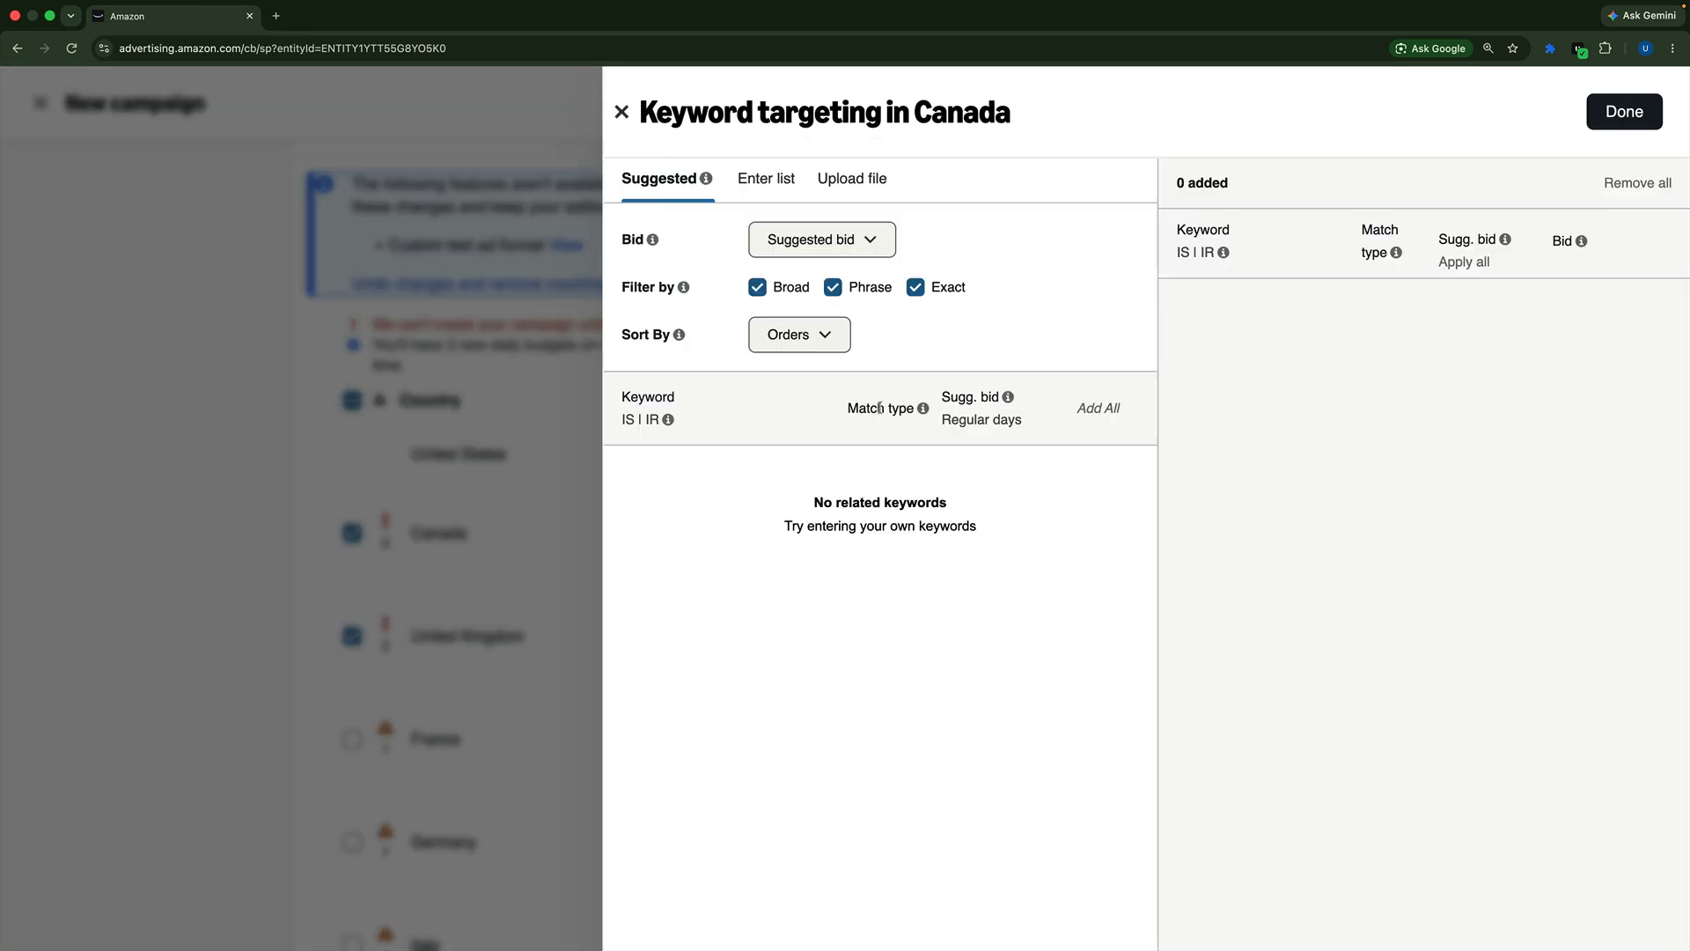
click(621, 112)
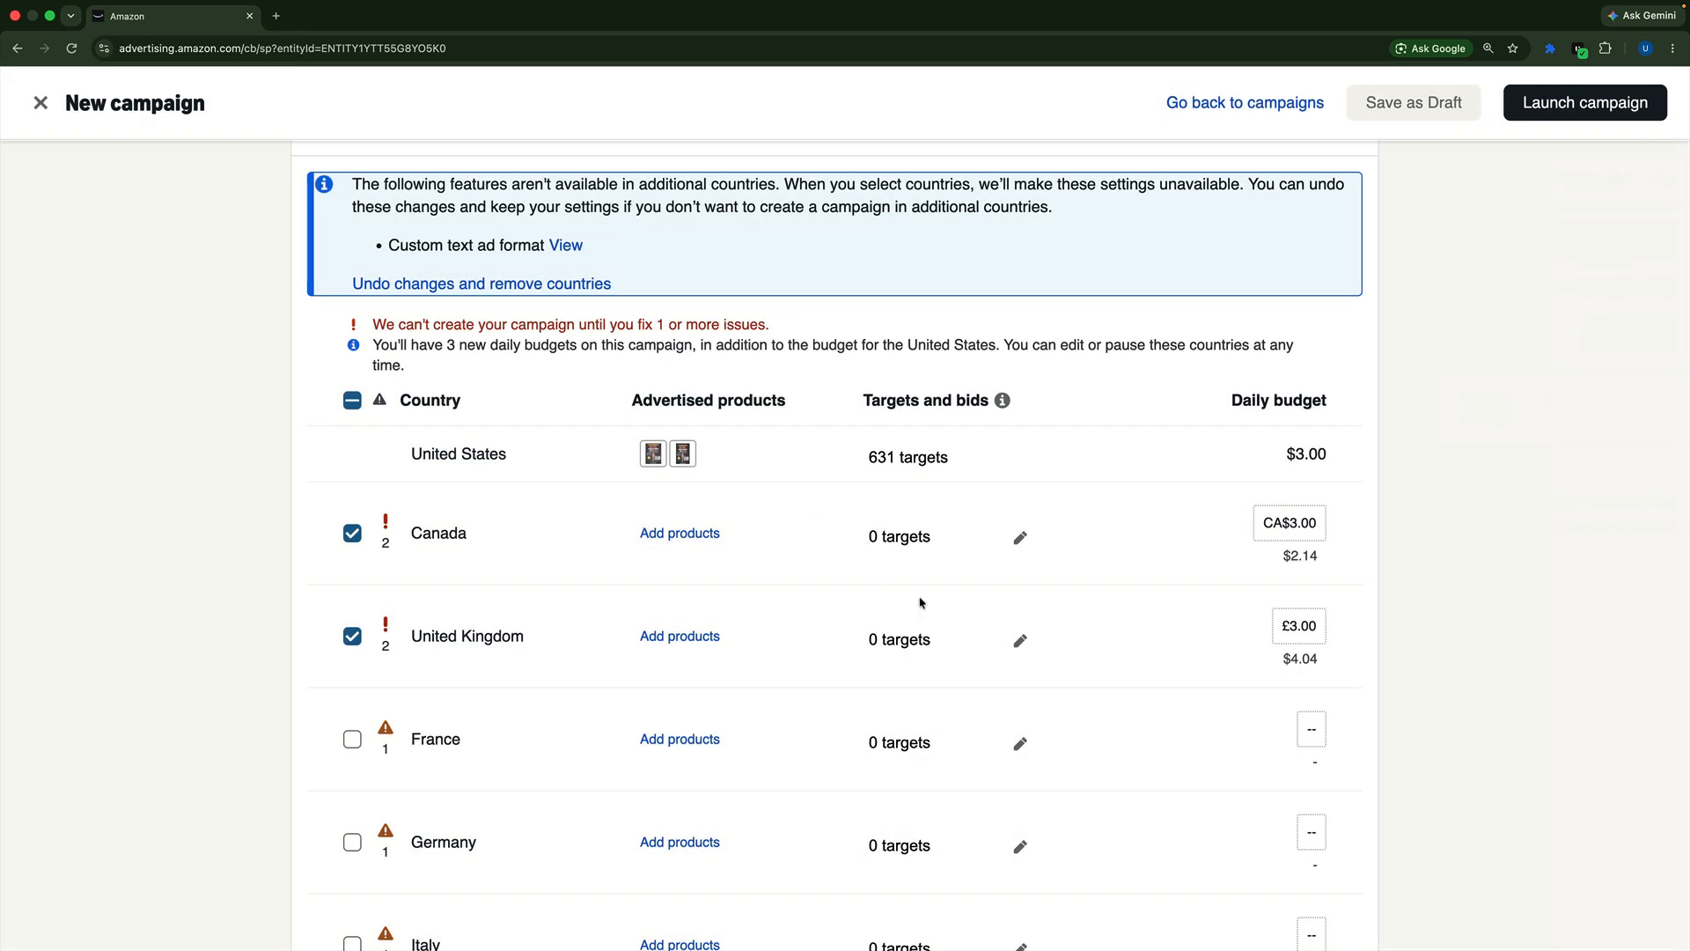
scroll(926, 599, down, 3)
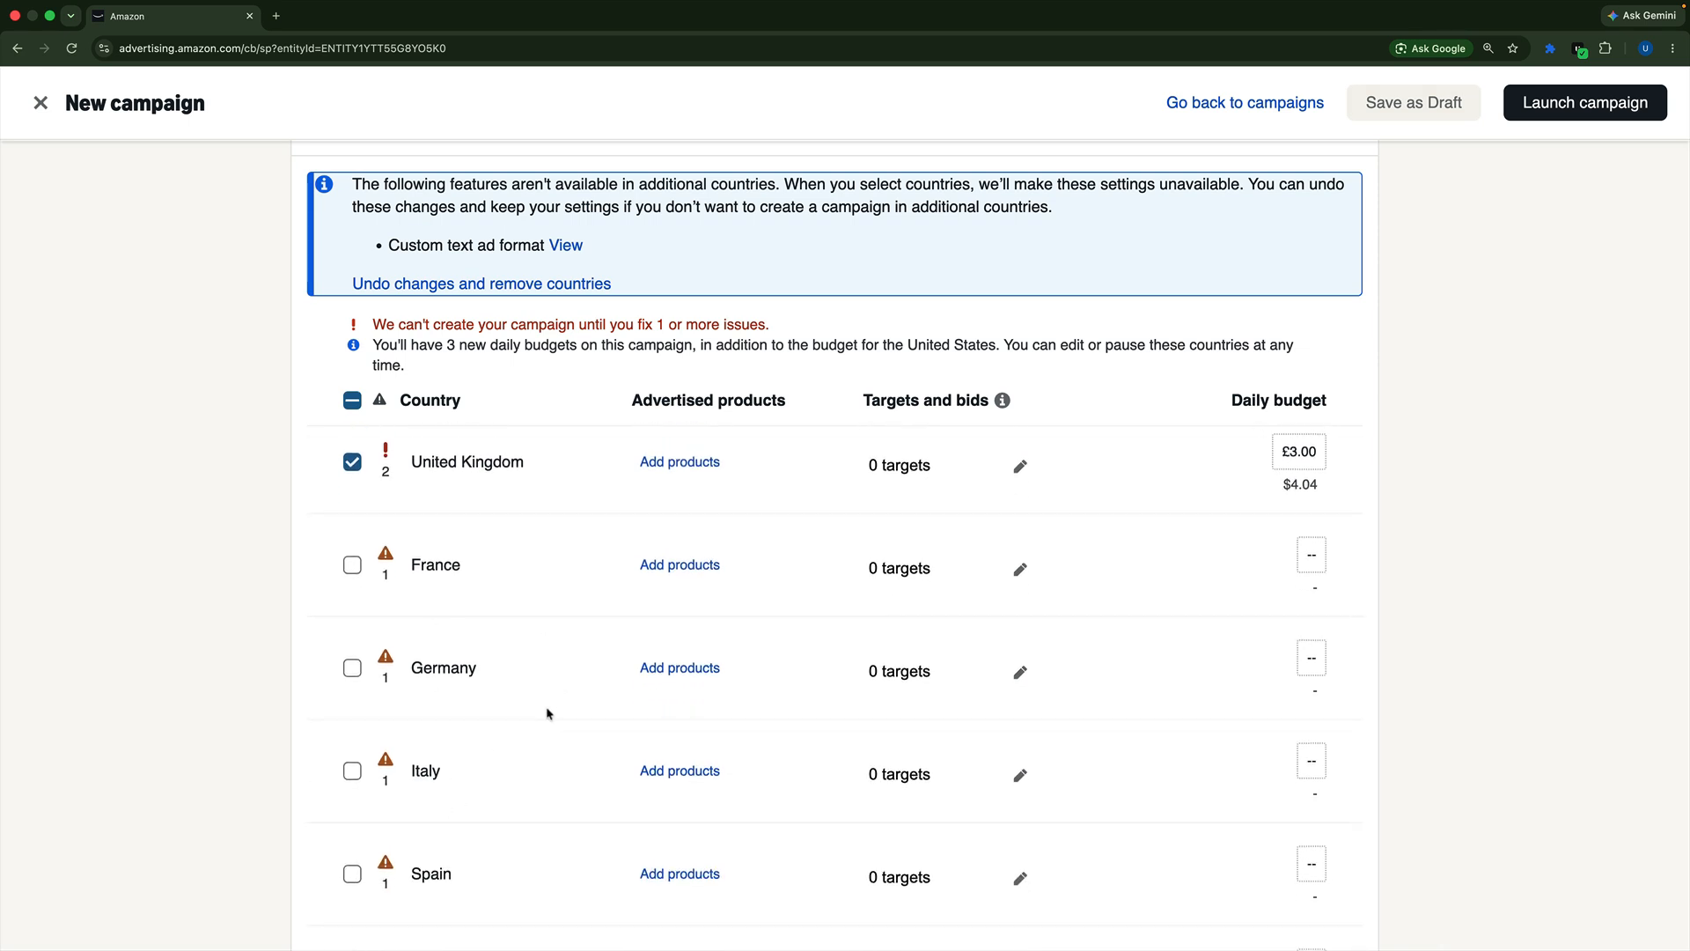
scroll(546, 713, up, 3)
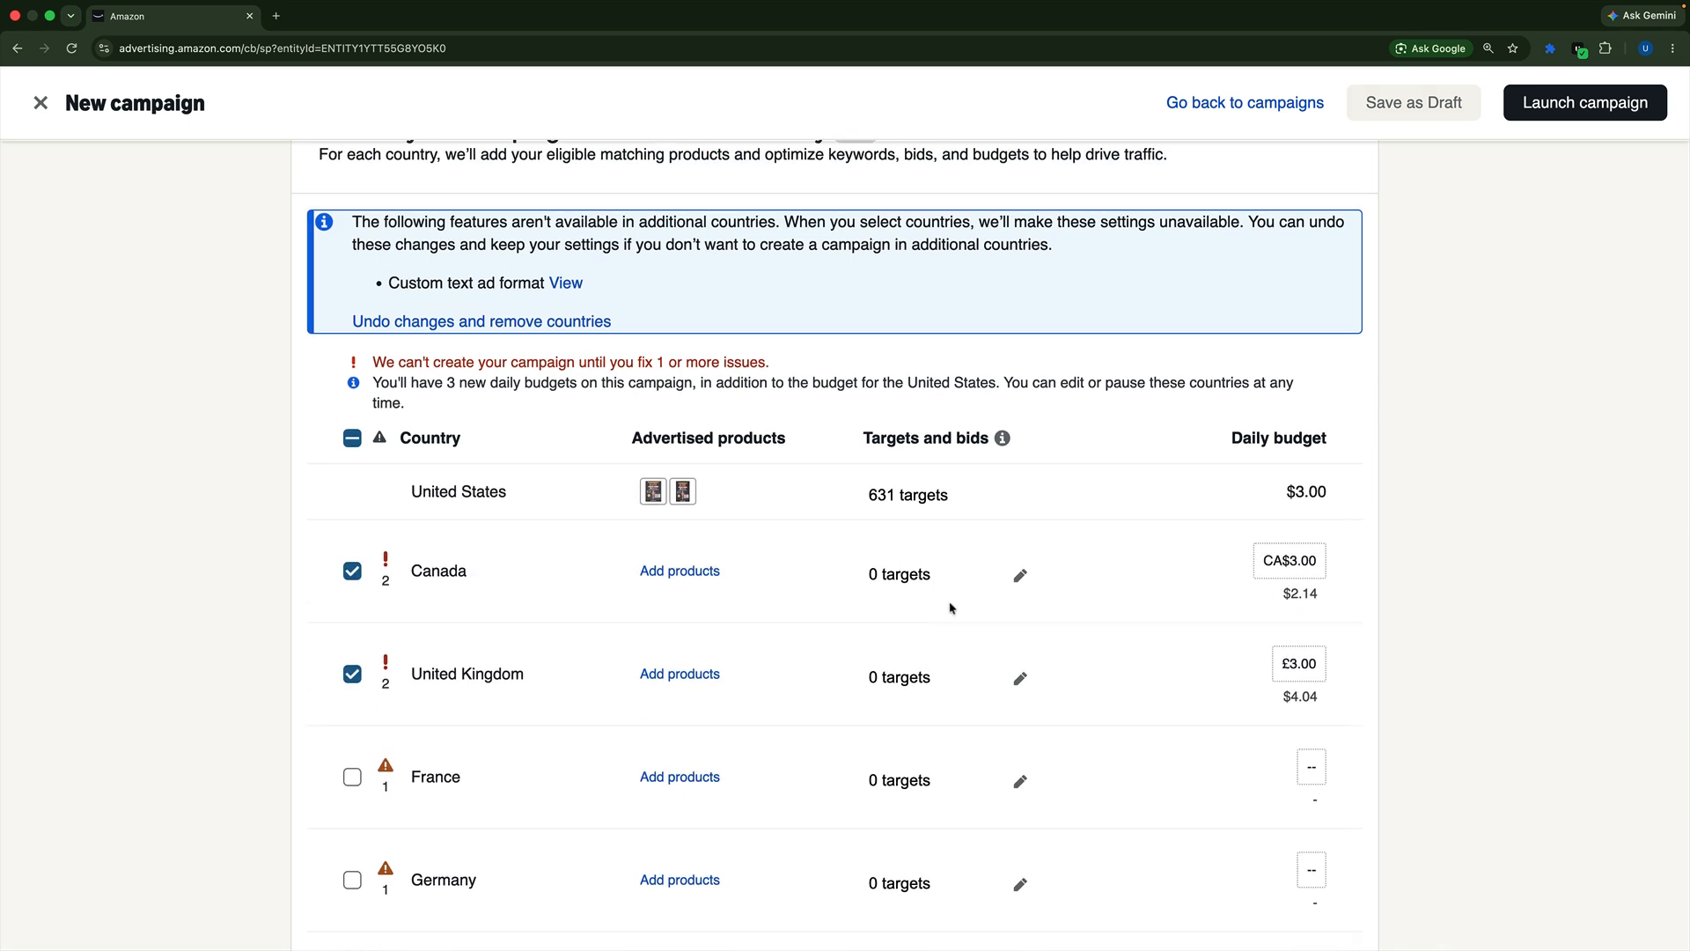
- Deselect Canada, the United Kingdom and Australia in the additional countries list
click(352, 574)
click(354, 675)
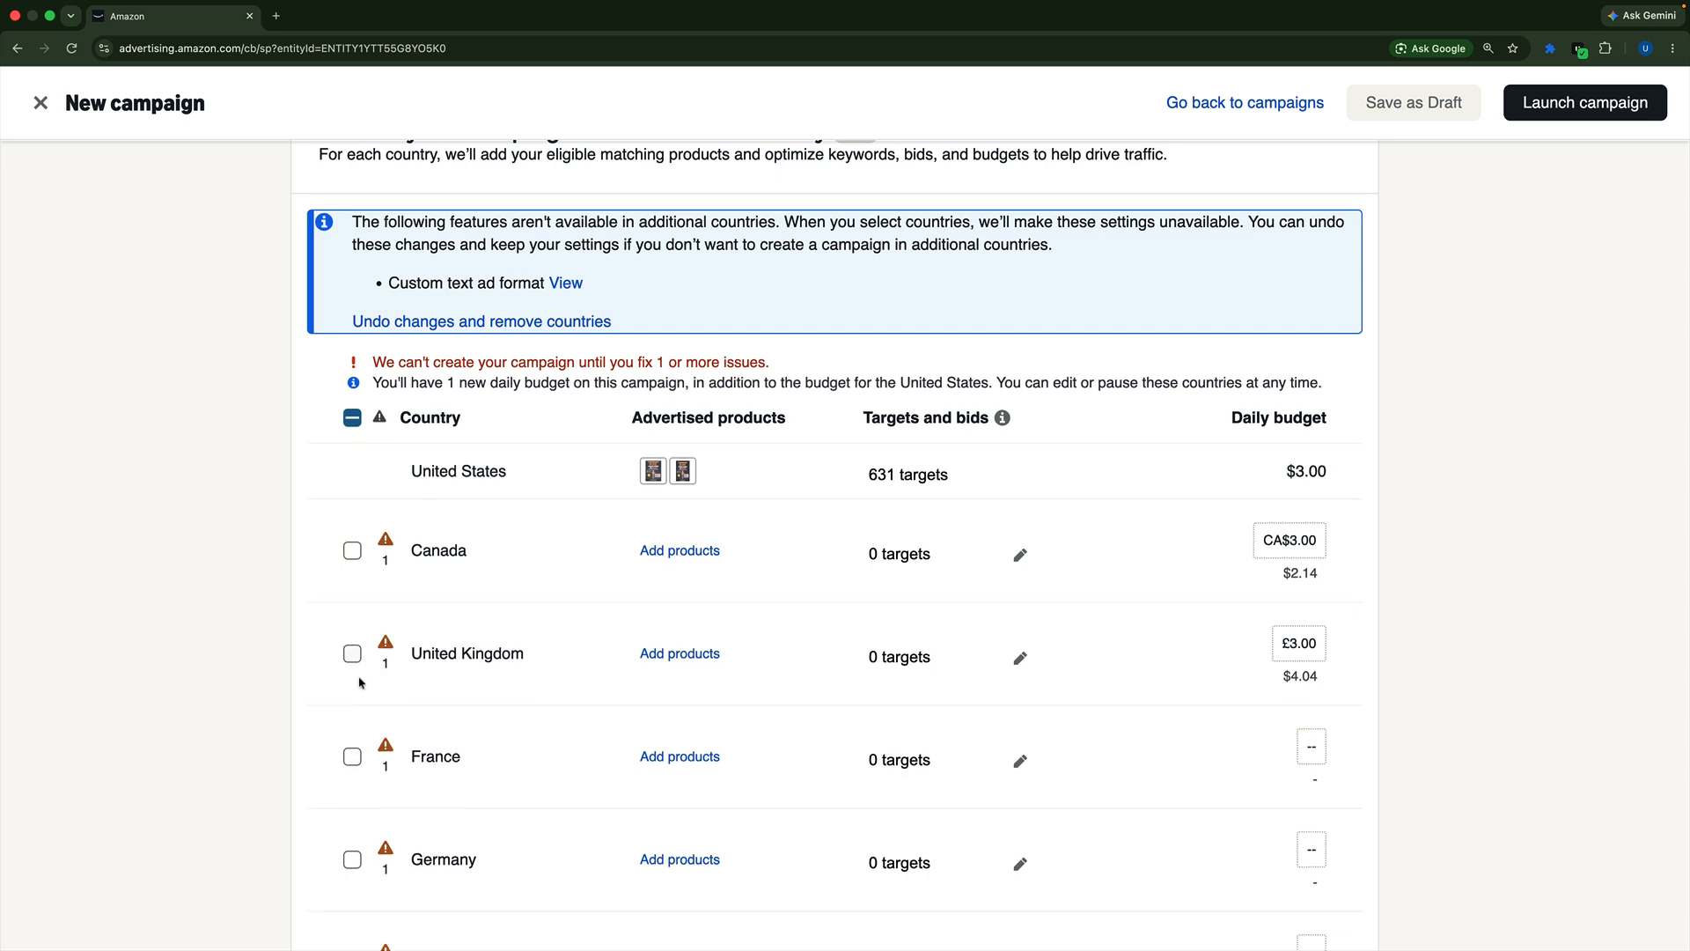
scroll(525, 696, down, 5)
click(352, 781)
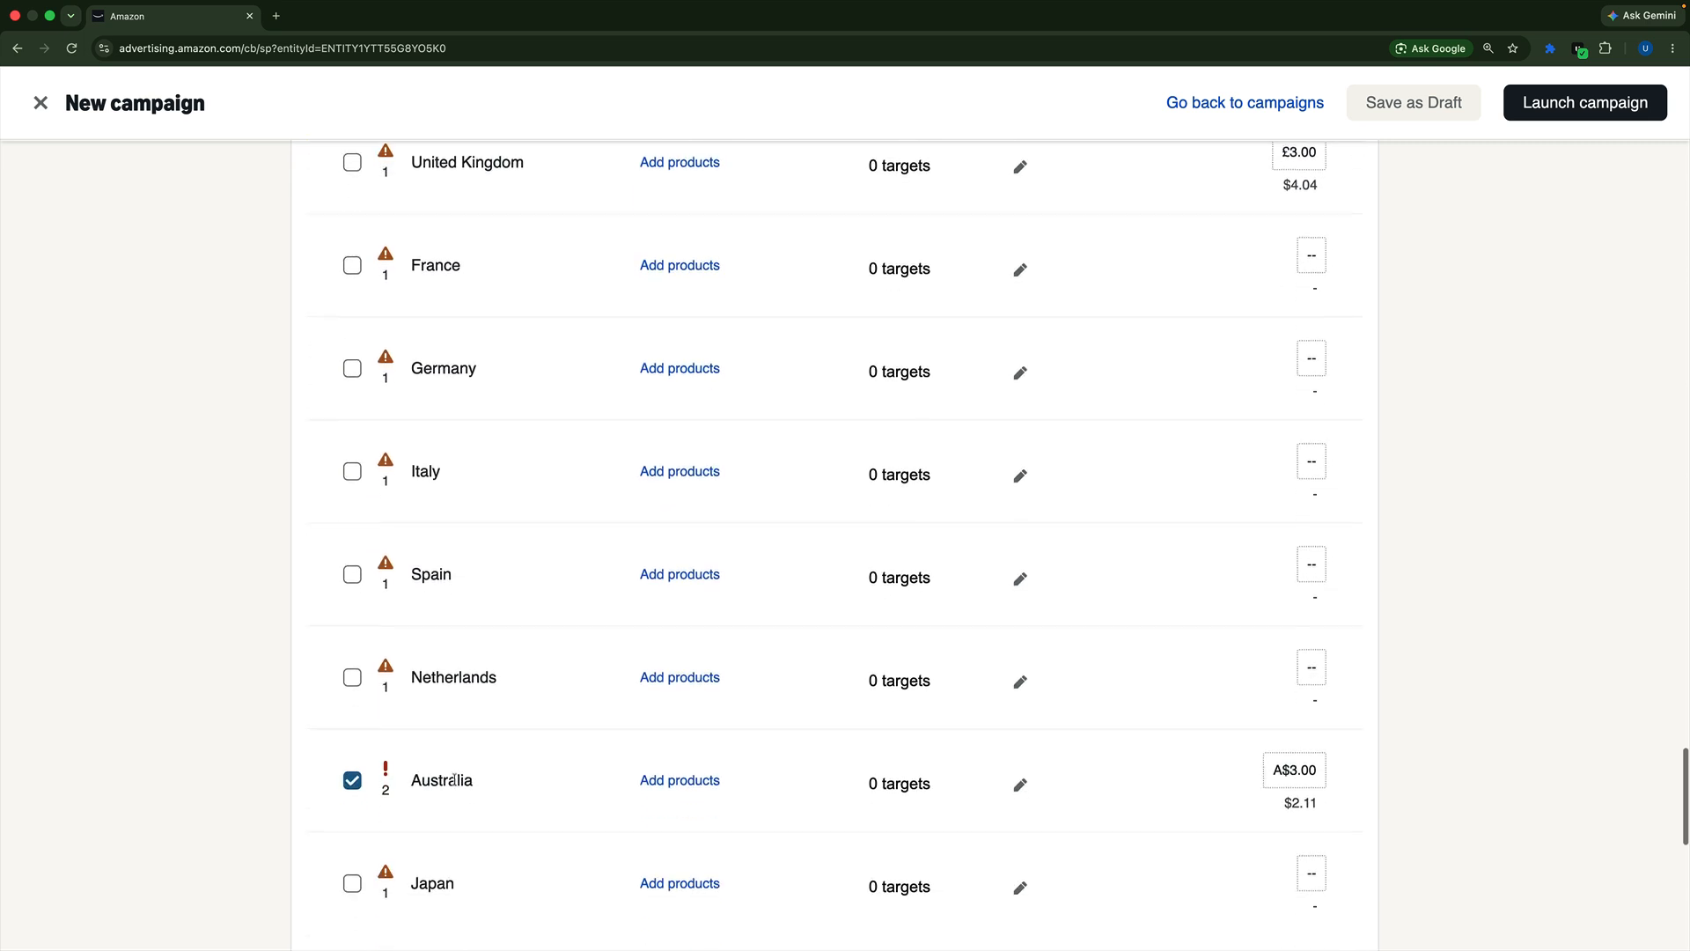
click(352, 781)
- Launch the keyword-targeted campaign for the United States only
scroll(1070, 671, up, 2)
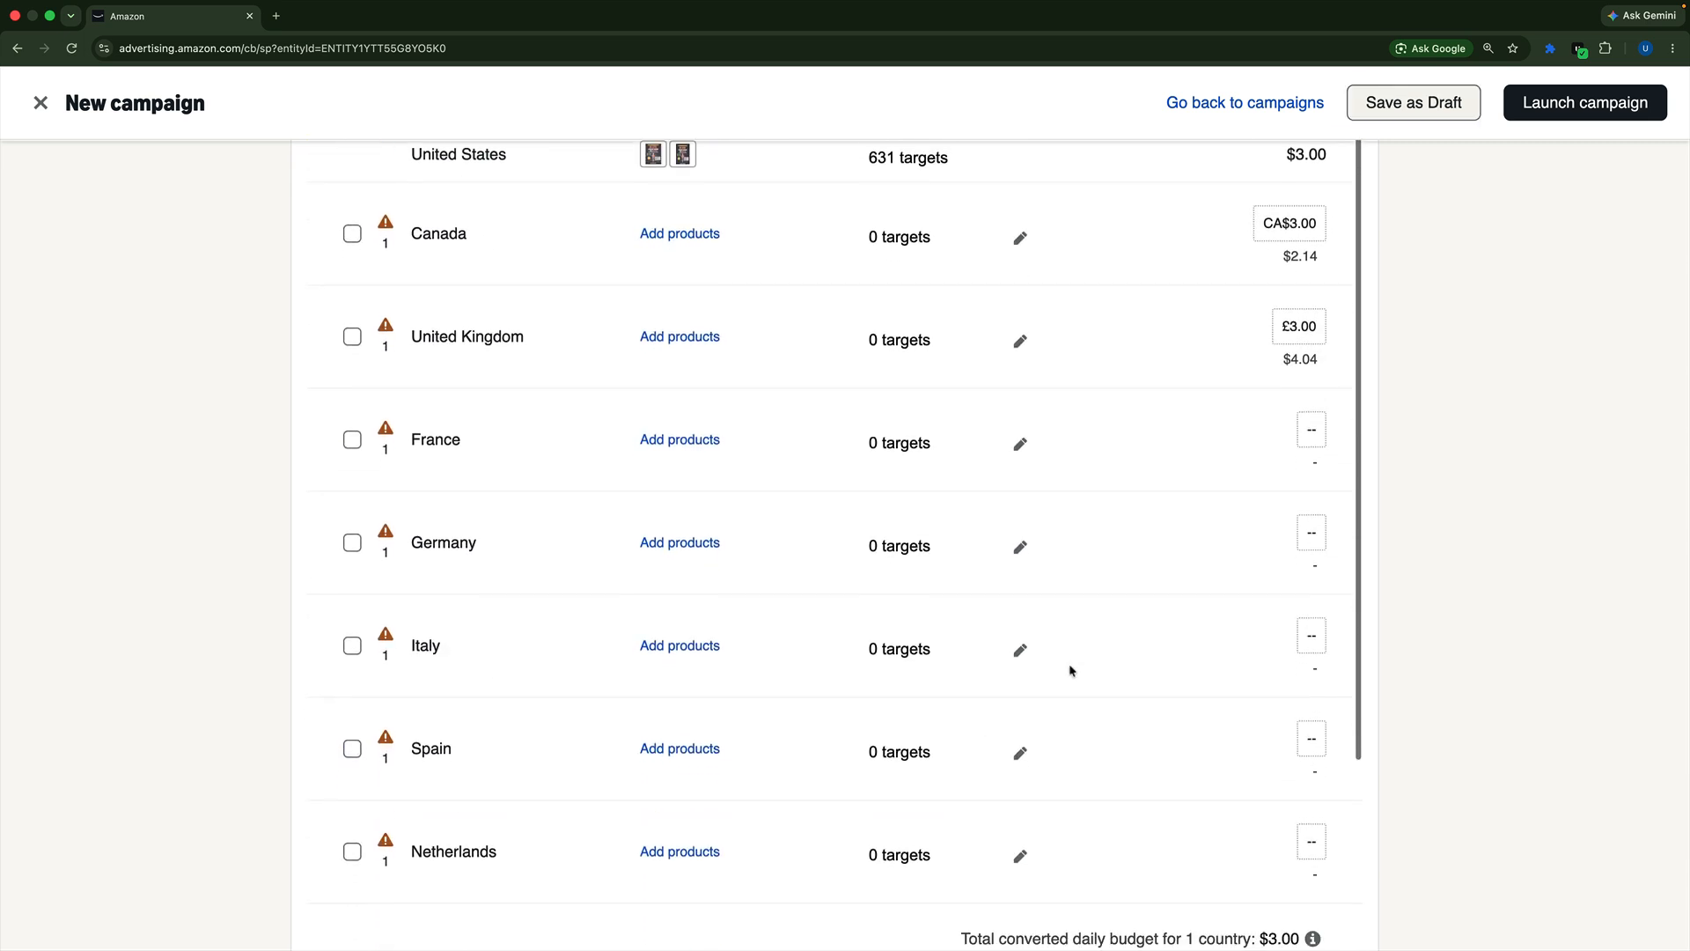
scroll(1091, 453, up, 7)
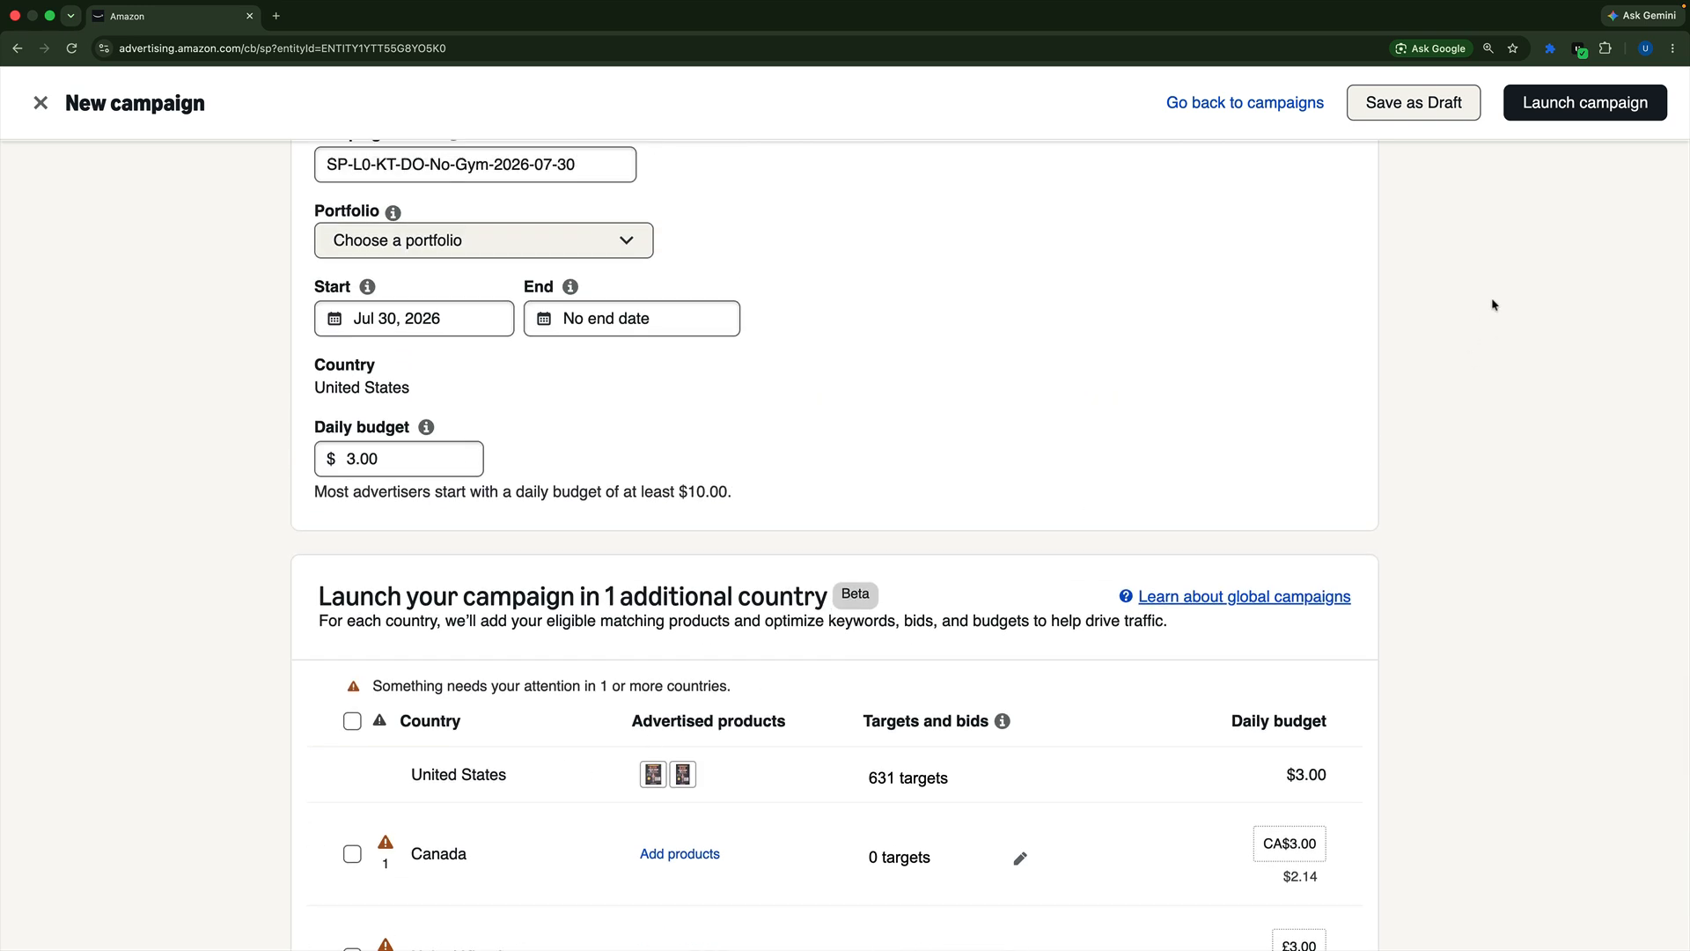
click(1549, 114)
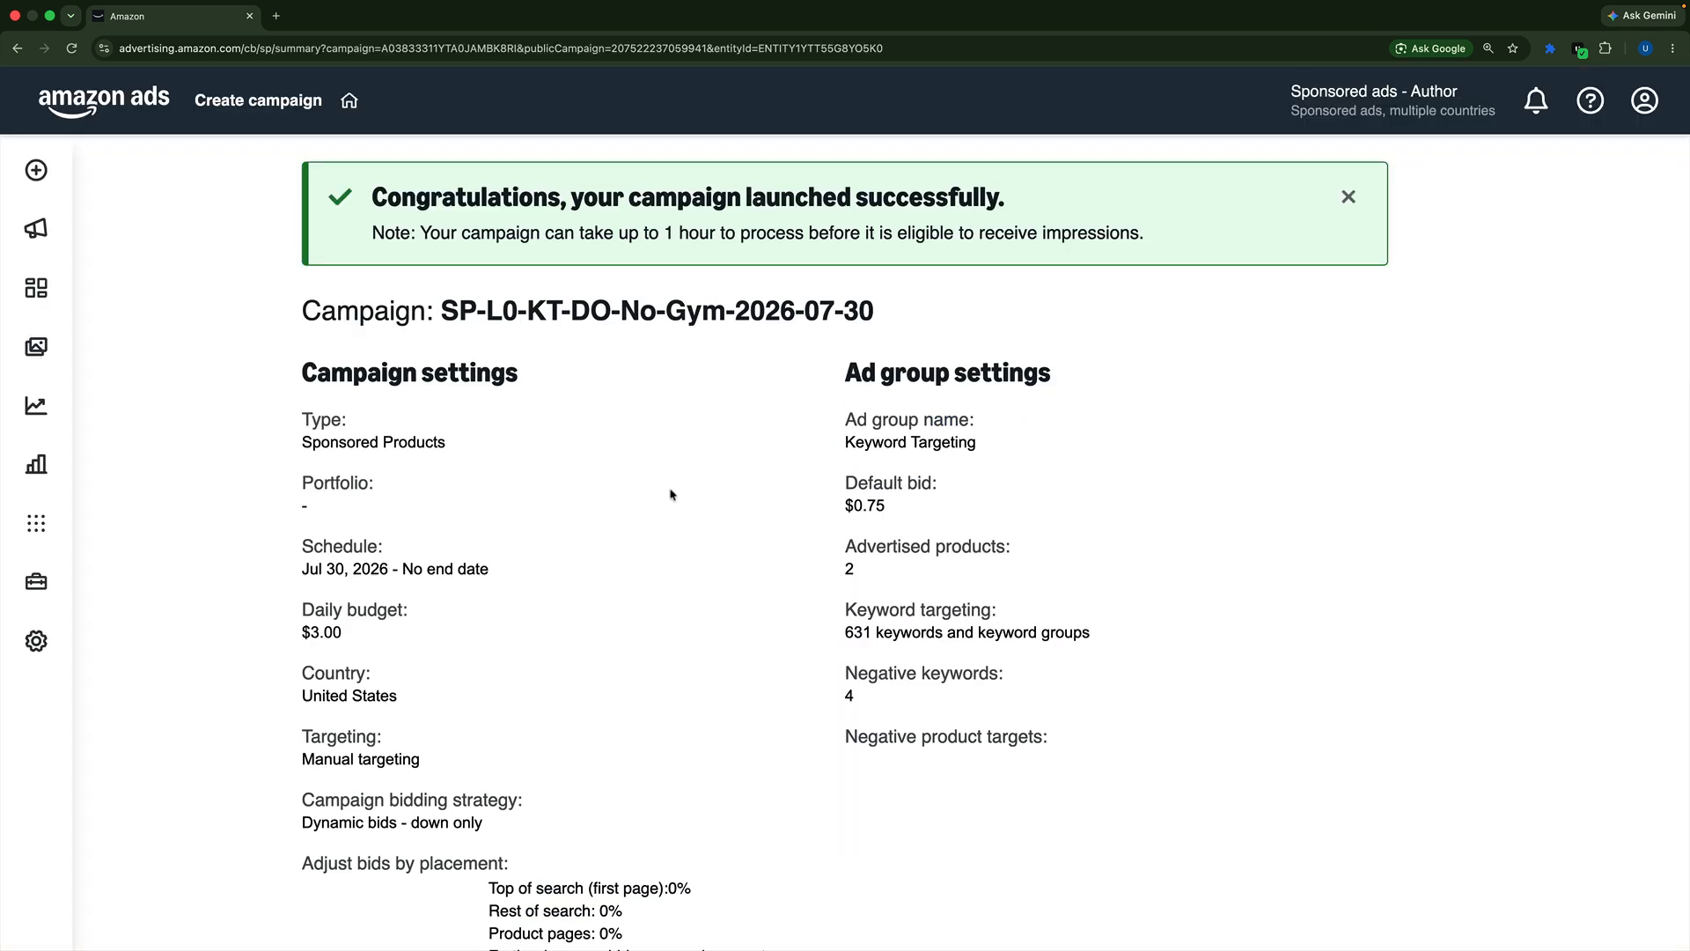
- Switch to uool.io in a new browser tab, log in and open its campaigns list
click(276, 16)
click(673, 353)
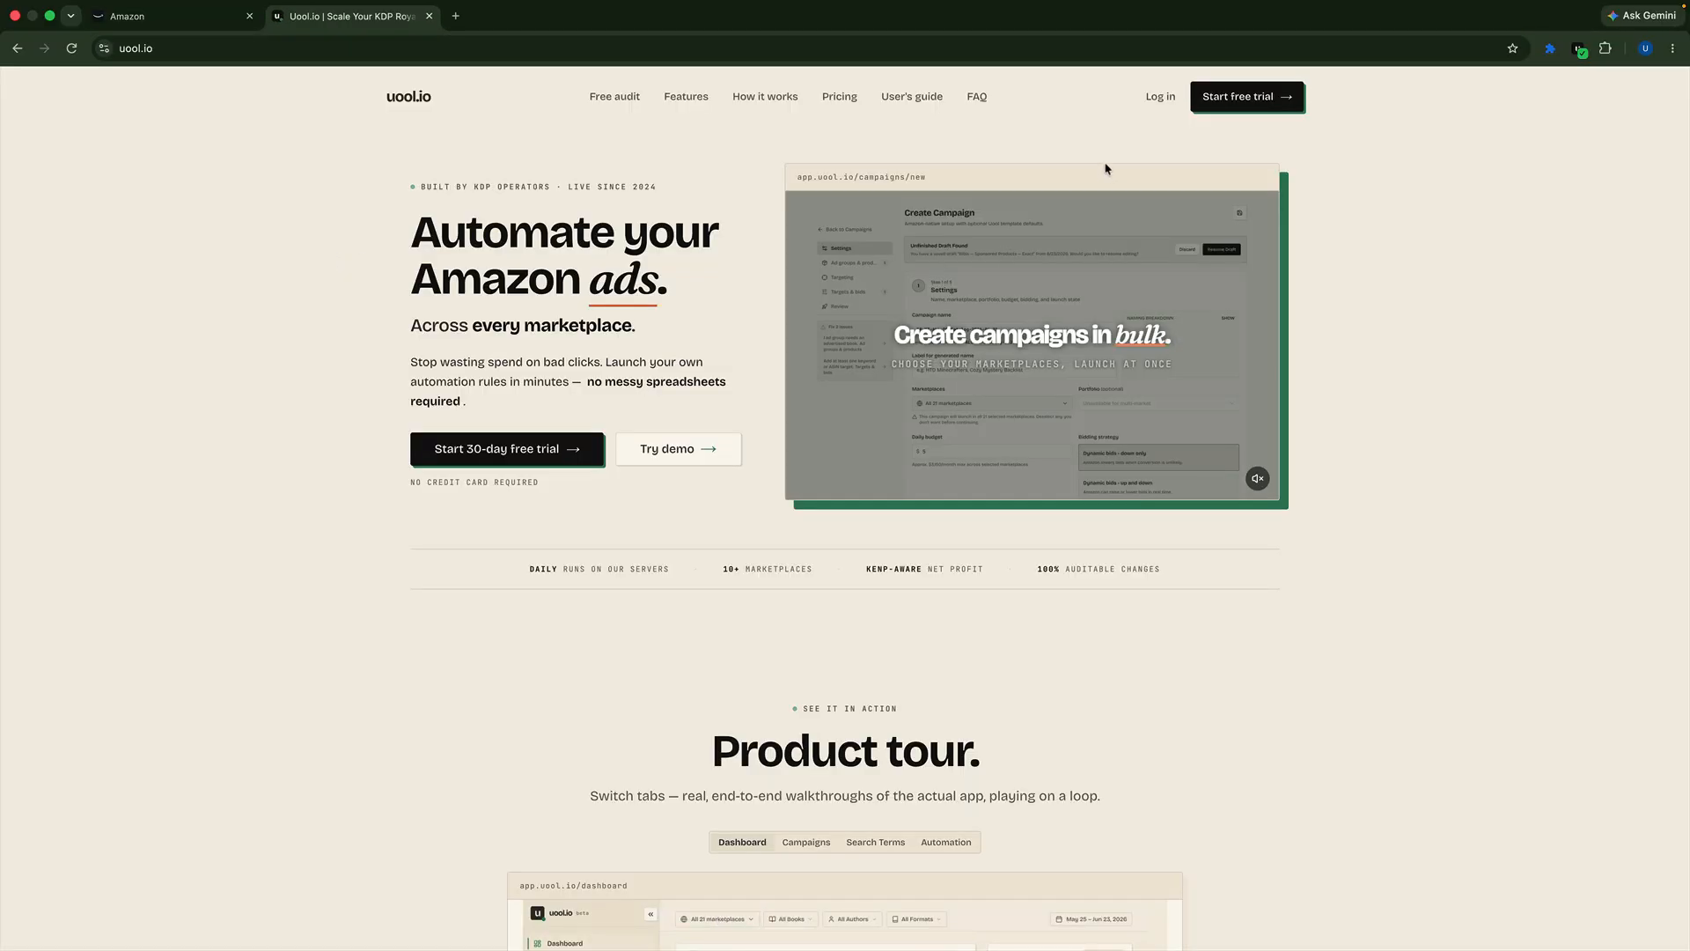
click(1158, 97)
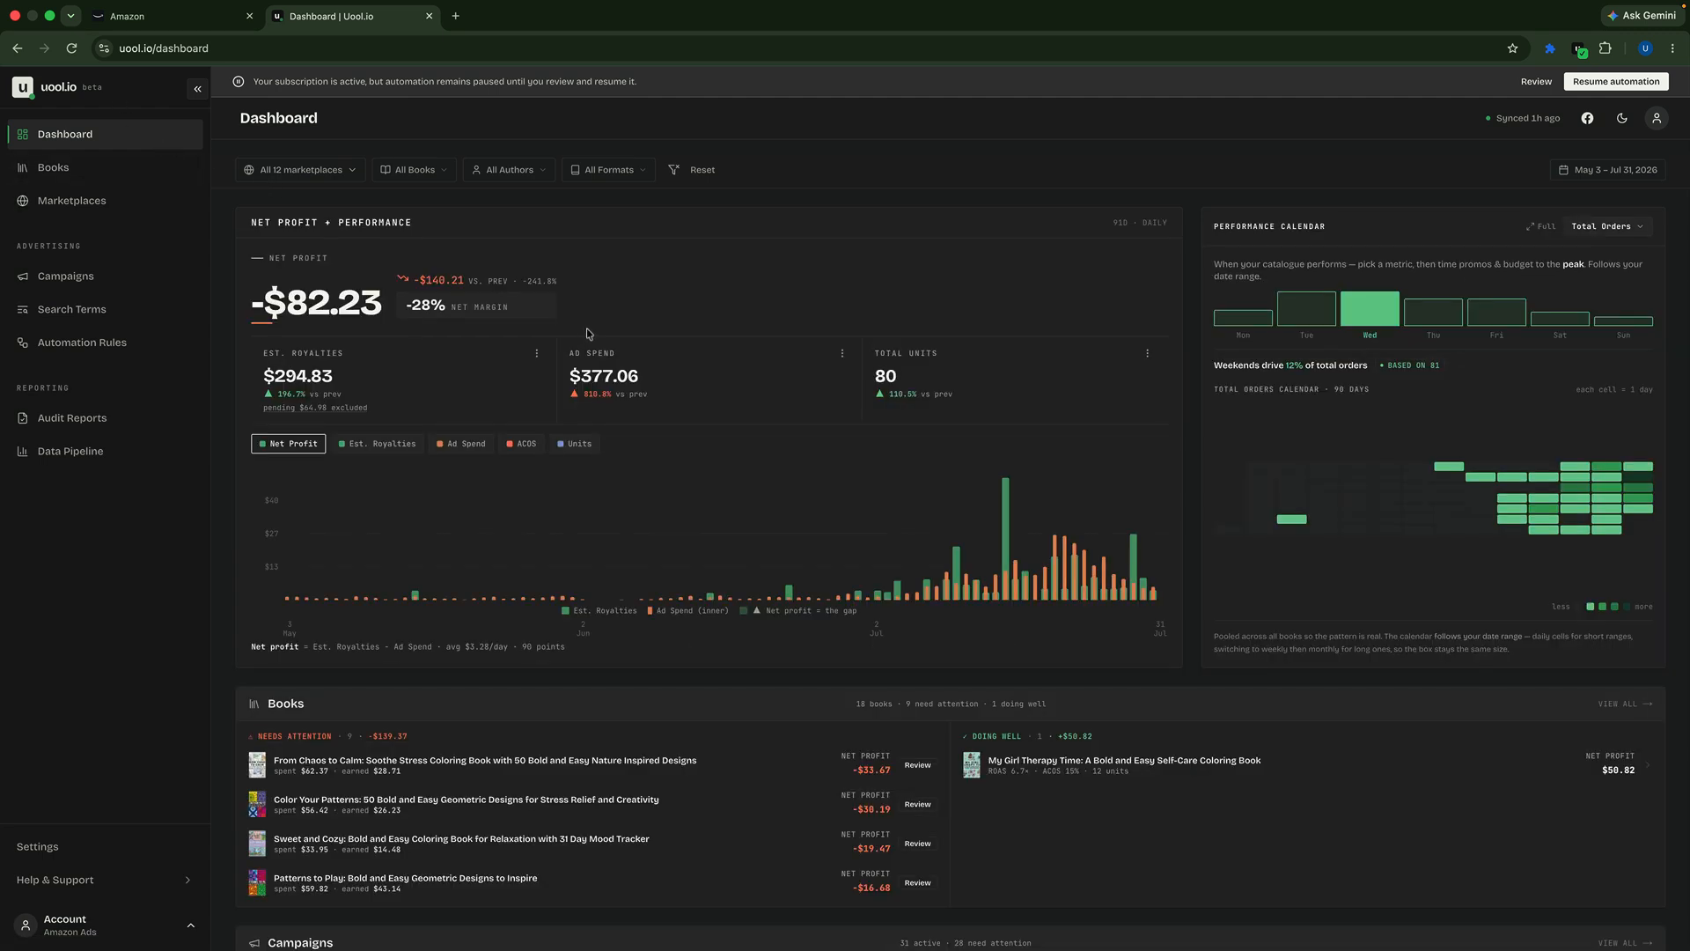
scroll(584, 333, down, 3)
scroll(579, 335, up, 3)
click(79, 280)
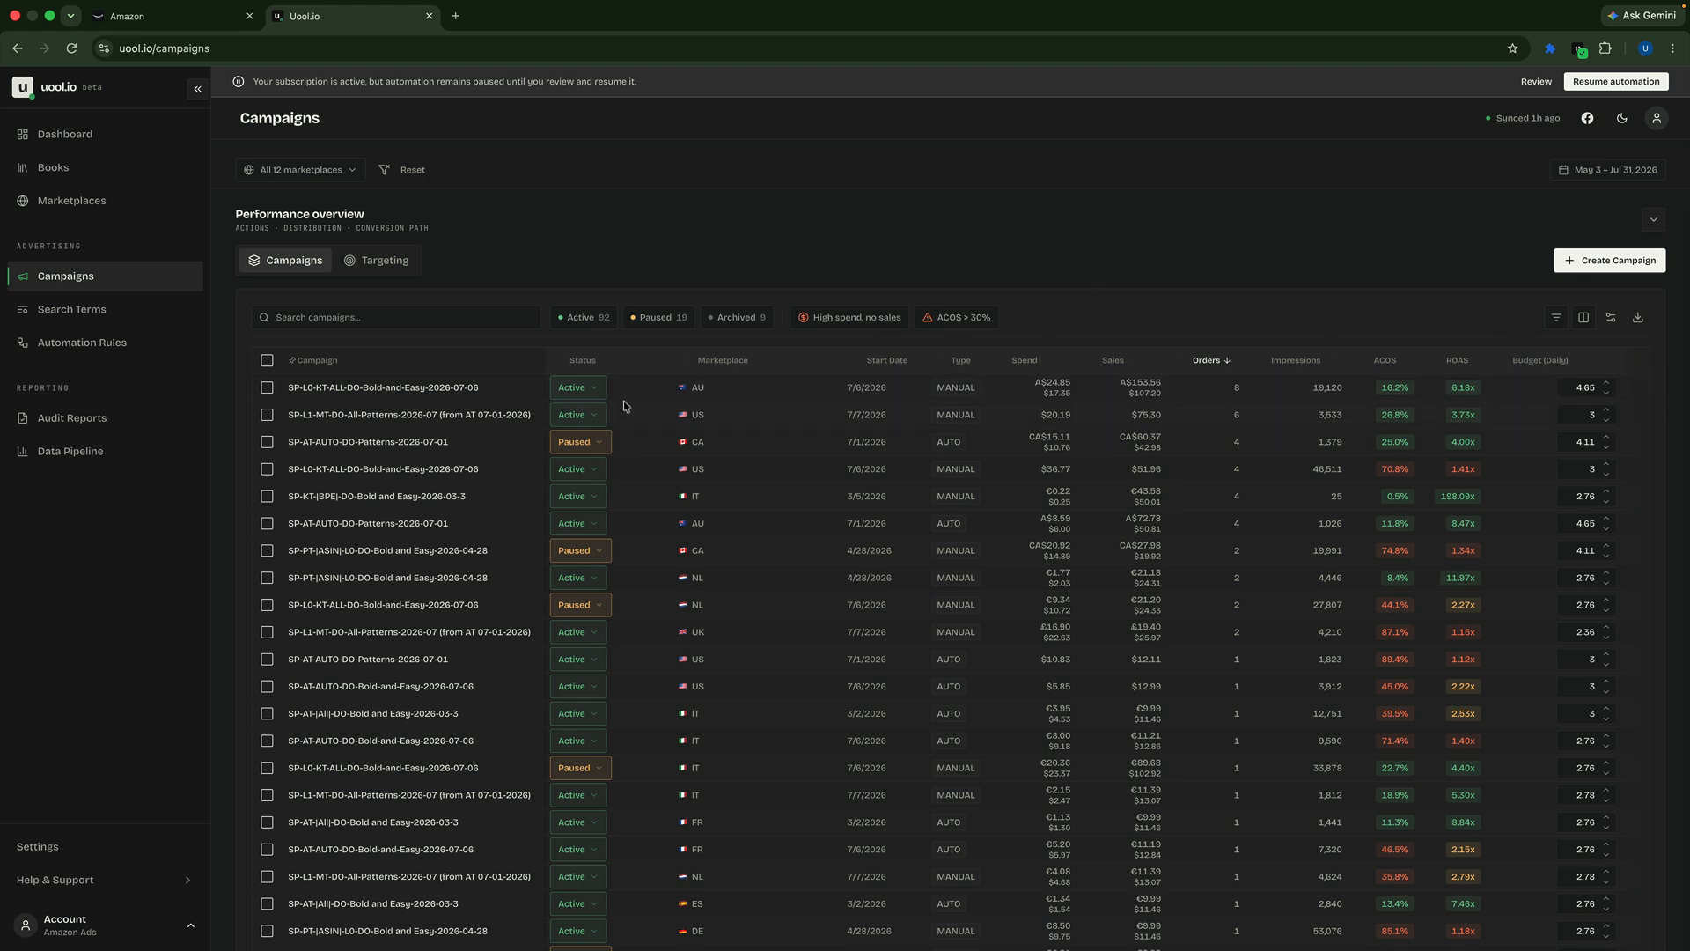
- Refresh the Amazon Ads data and sort the campaigns by start date with the newest first
click(1523, 118)
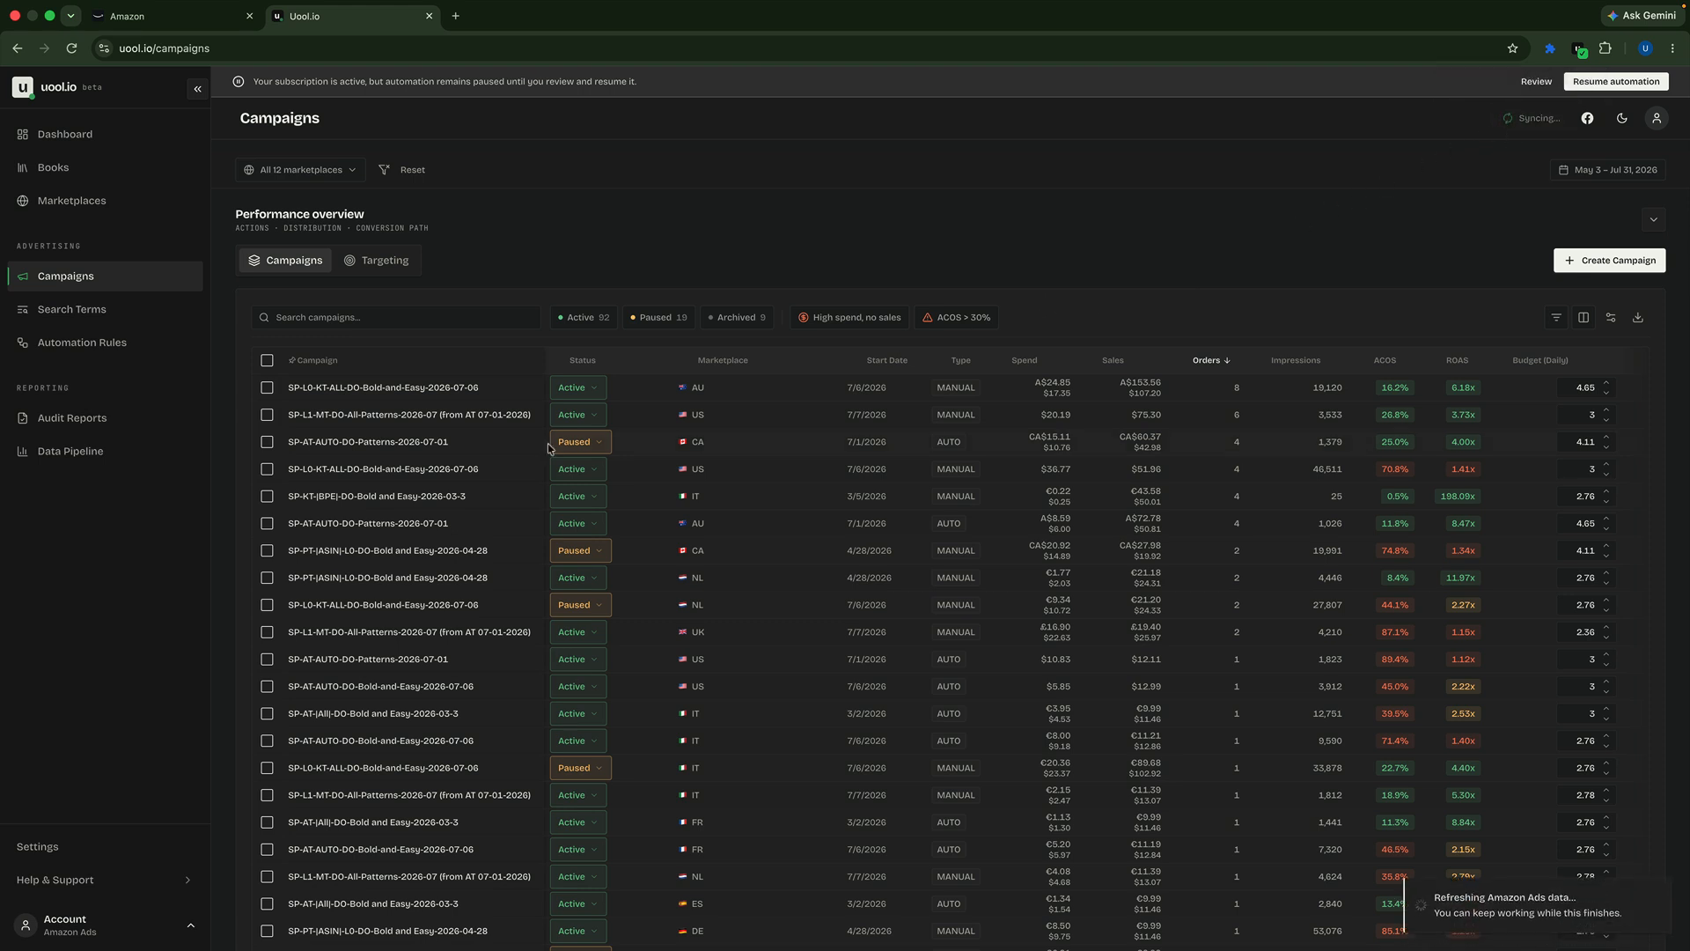
click(897, 364)
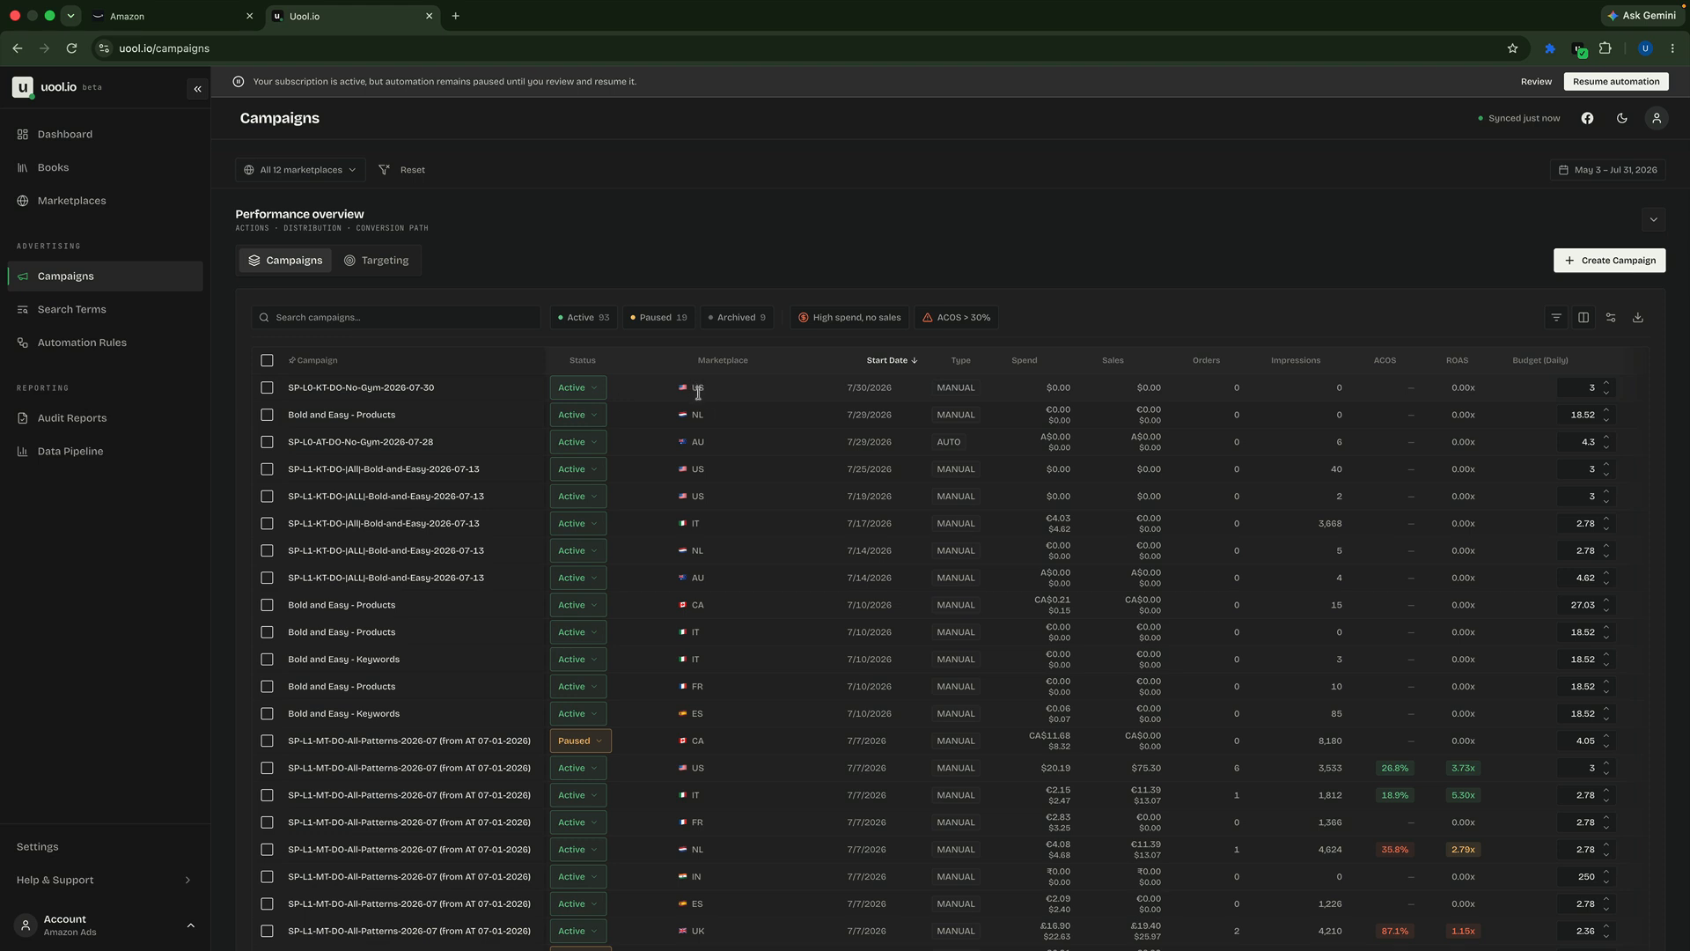
drag(849, 390, 911, 394)
- Examine the keywords and bids in the Keyword Targeting ad group of SP-L0-KT-DO-No-Gym-2026-07-30, and return to the campaigns list
click(393, 396)
click(394, 391)
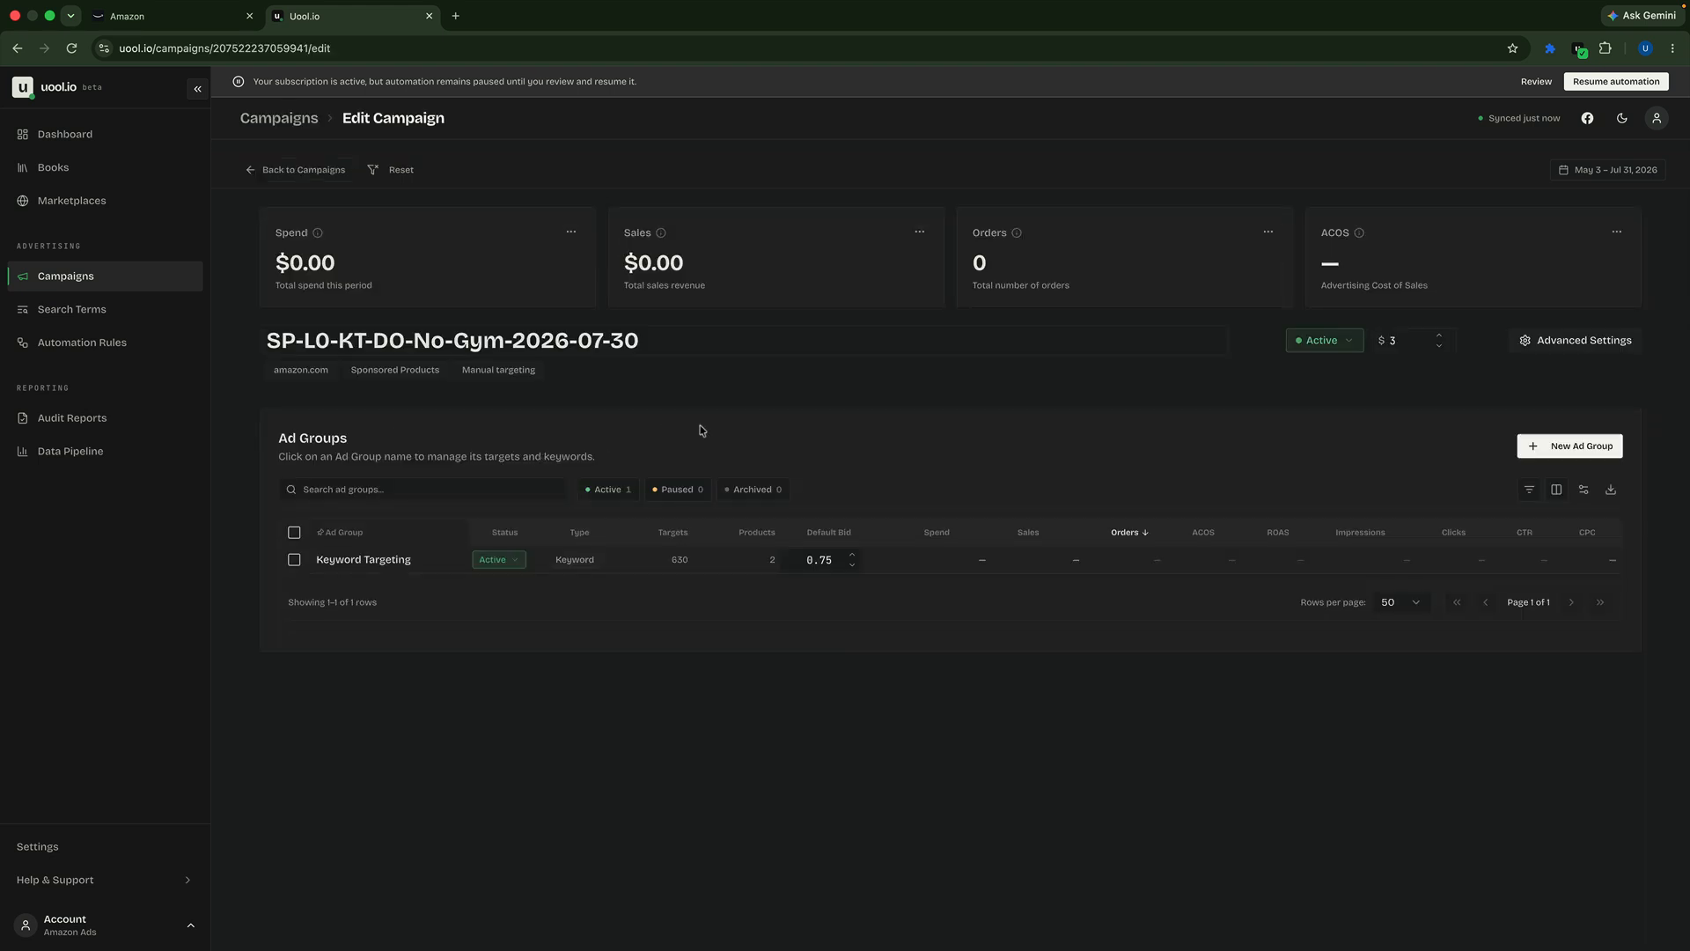
click(370, 560)
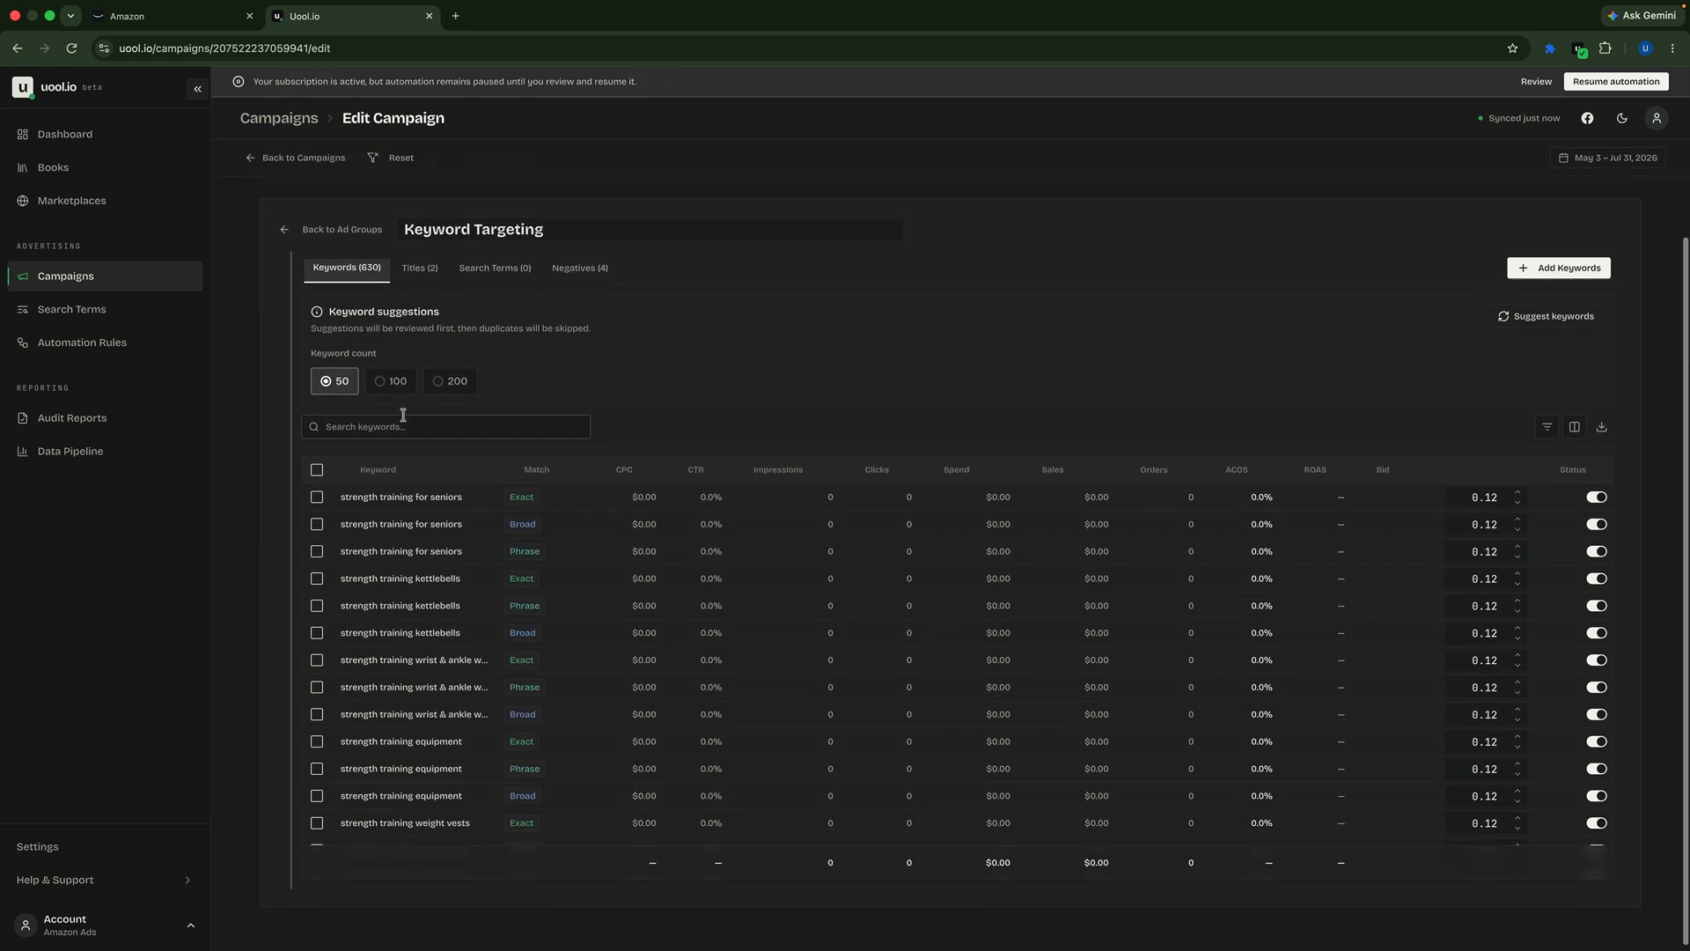
click(317, 470)
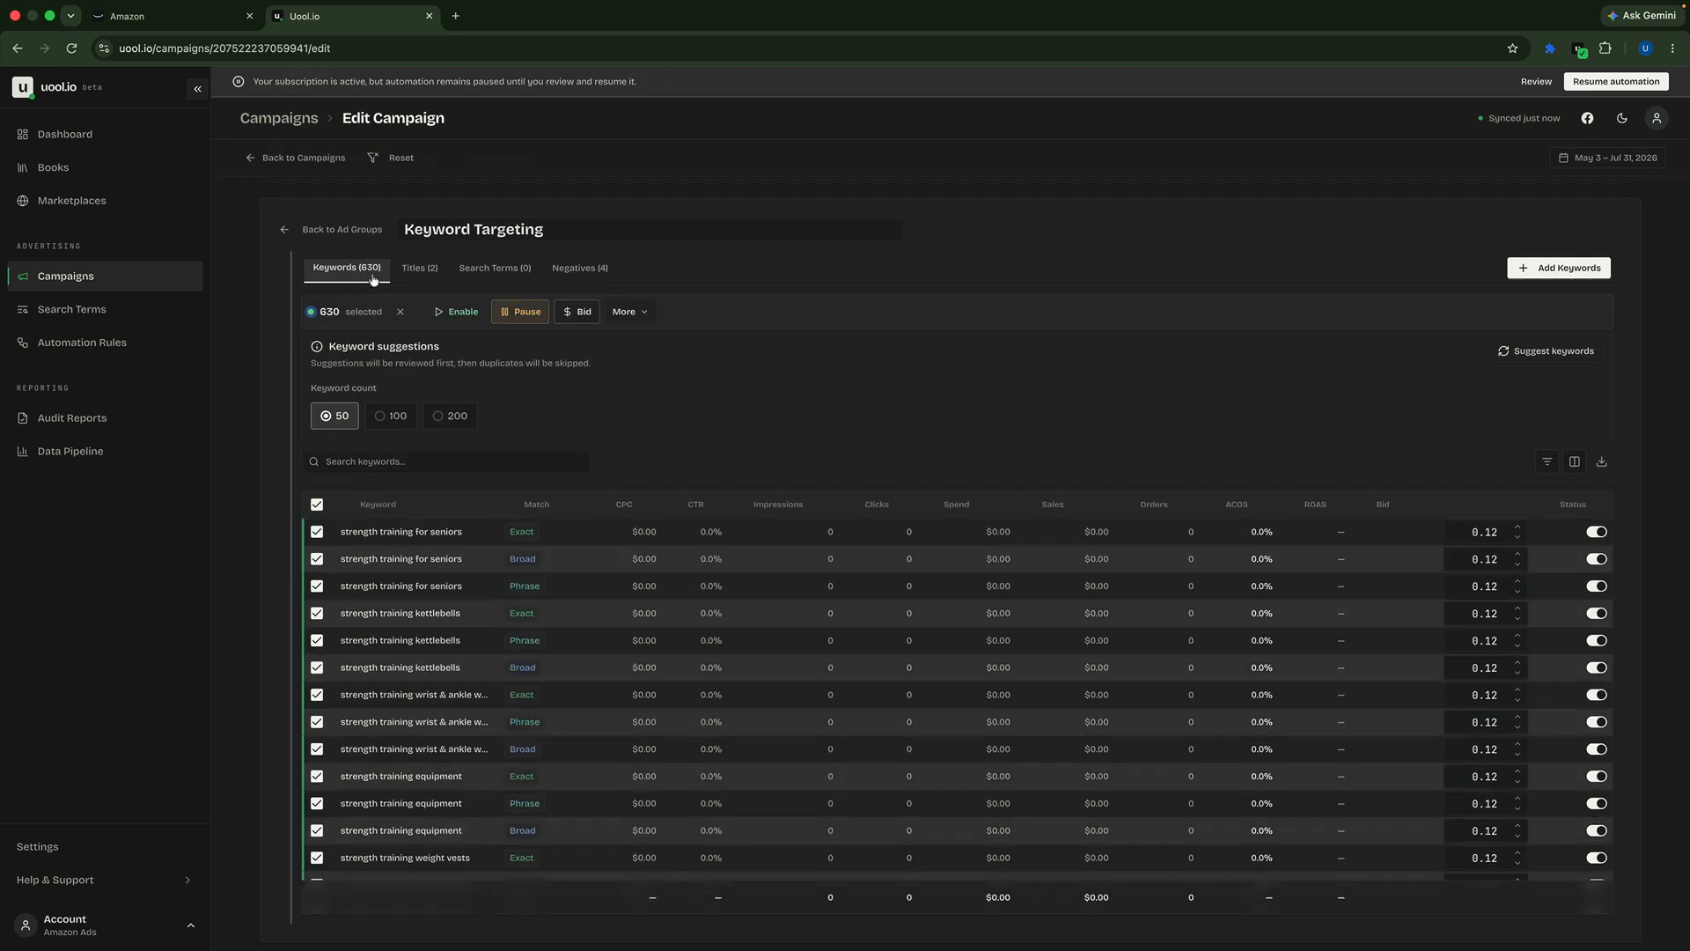
click(317, 504)
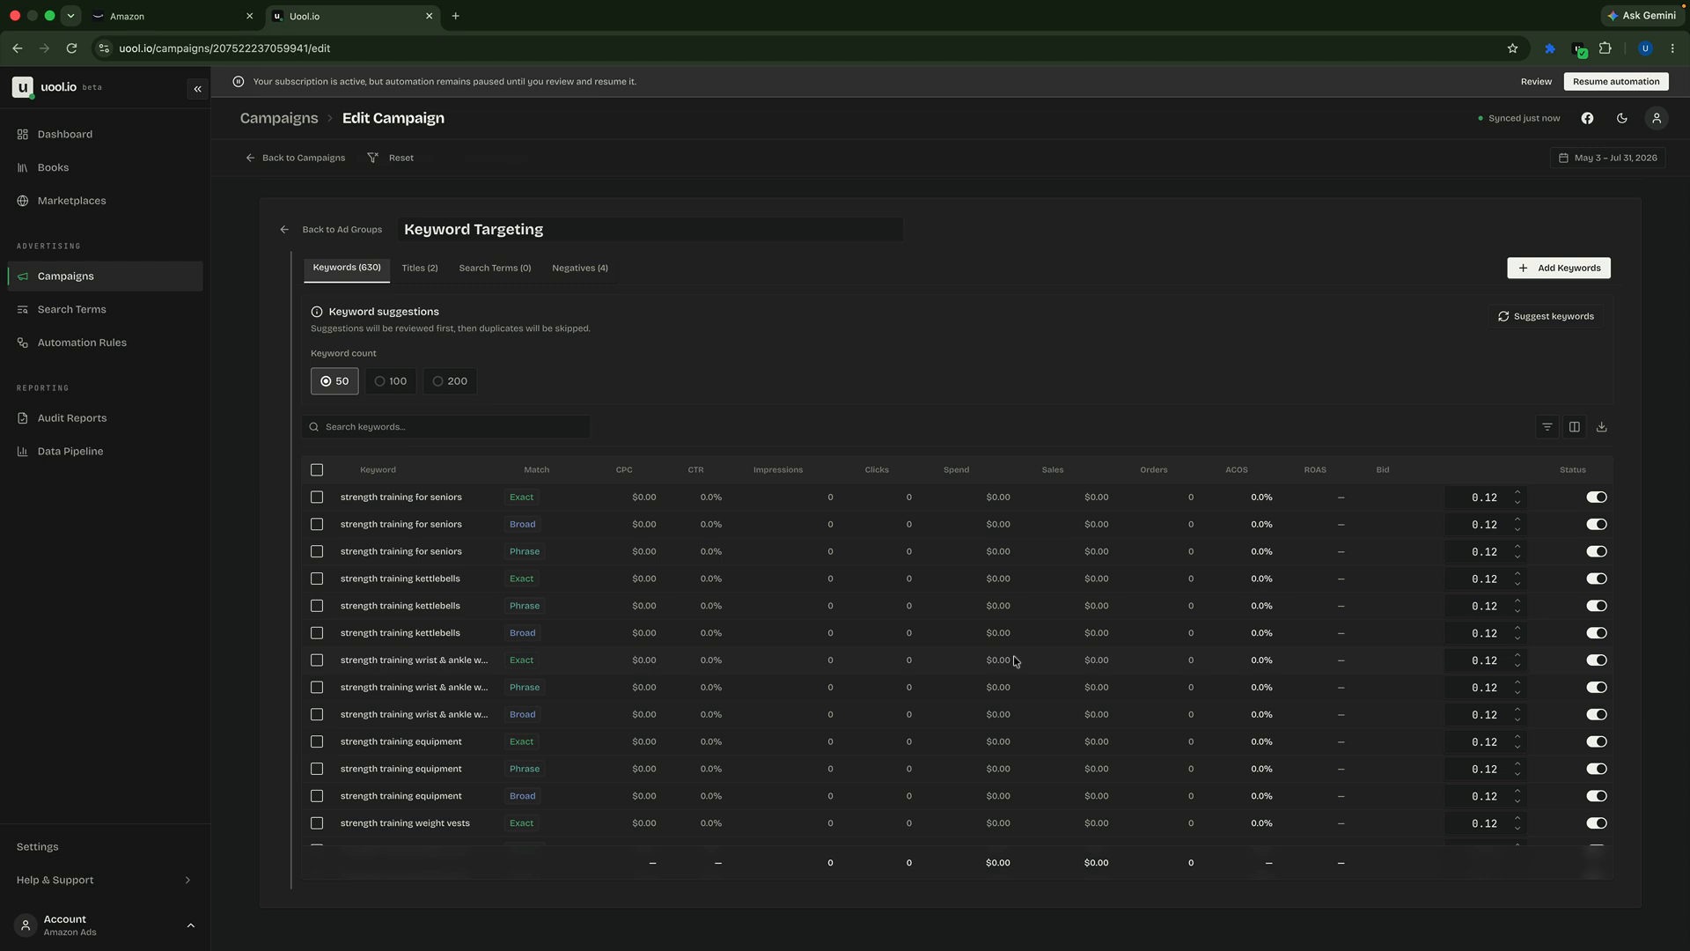
scroll(1015, 660, up, 3)
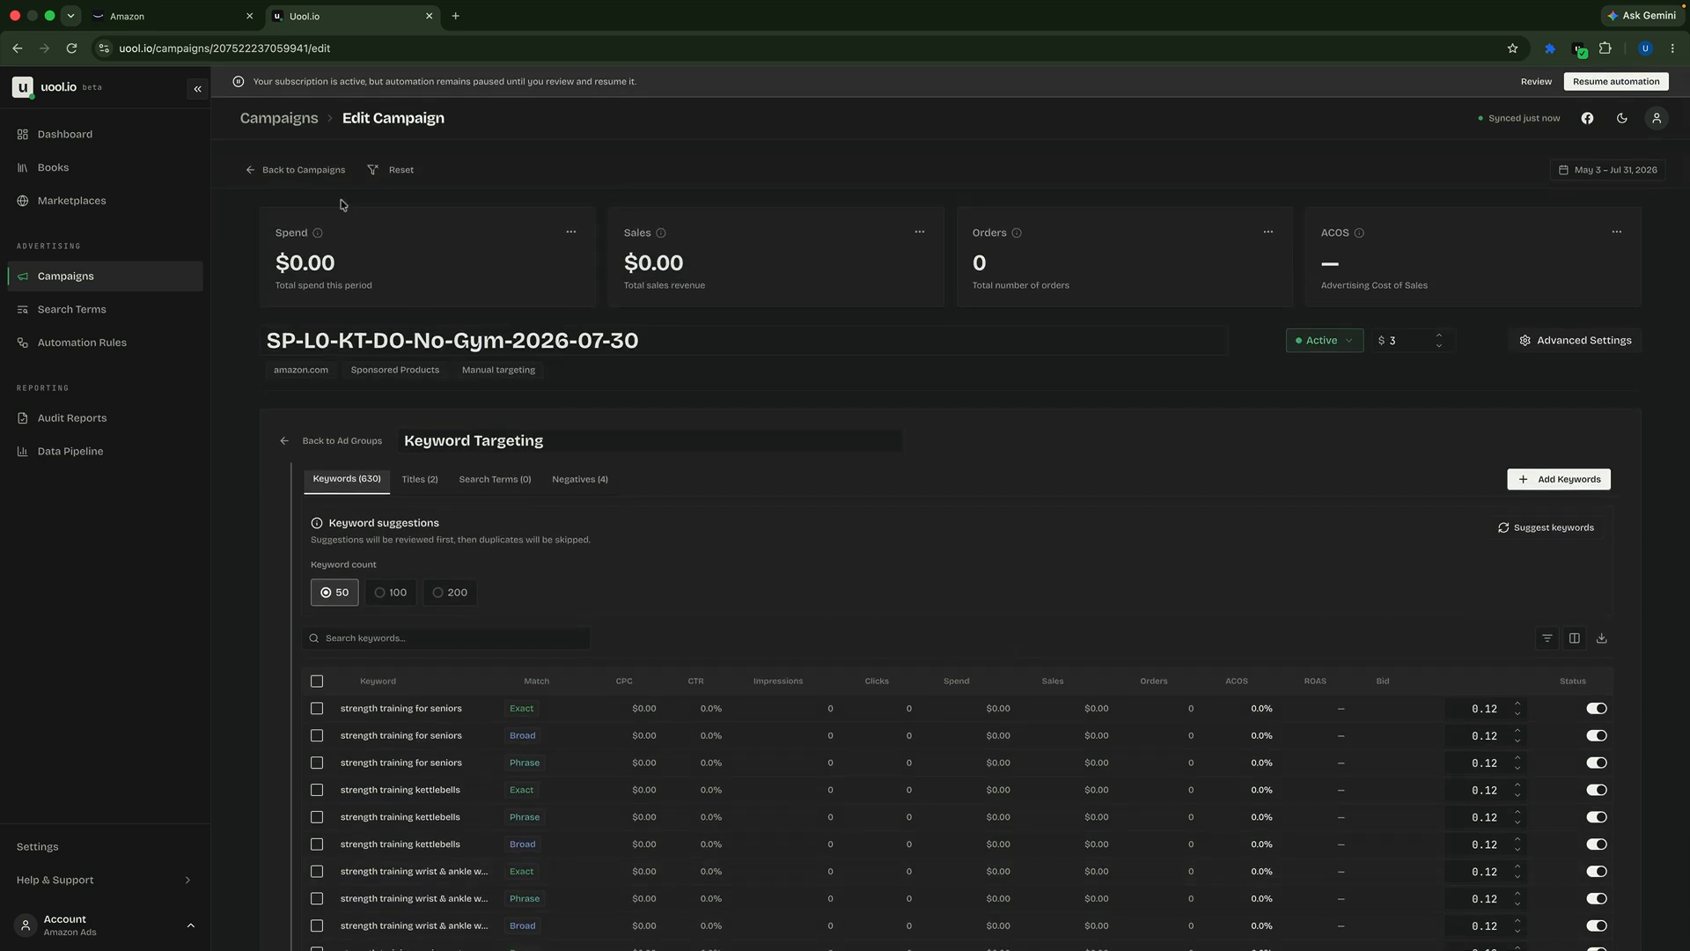
click(323, 170)
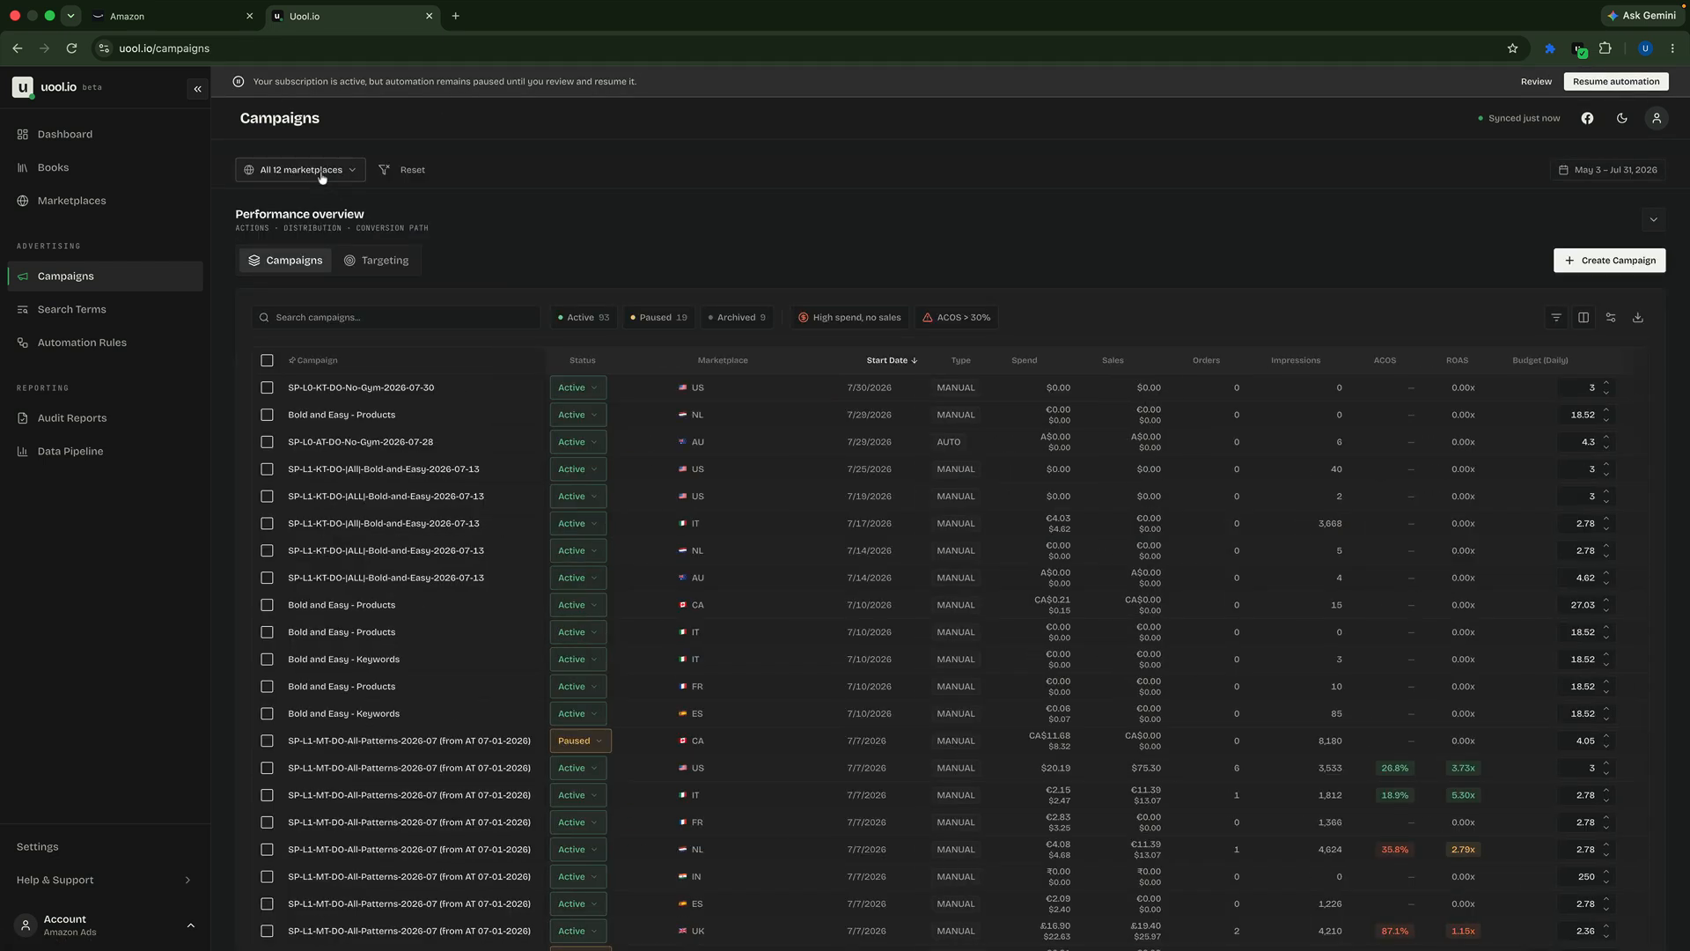
- Reopen SP-L0-KT-DO-No-Gym-2026-07-30 to check its campaign name, and go back to the campaigns list
click(289, 393)
drag(644, 338, 260, 345)
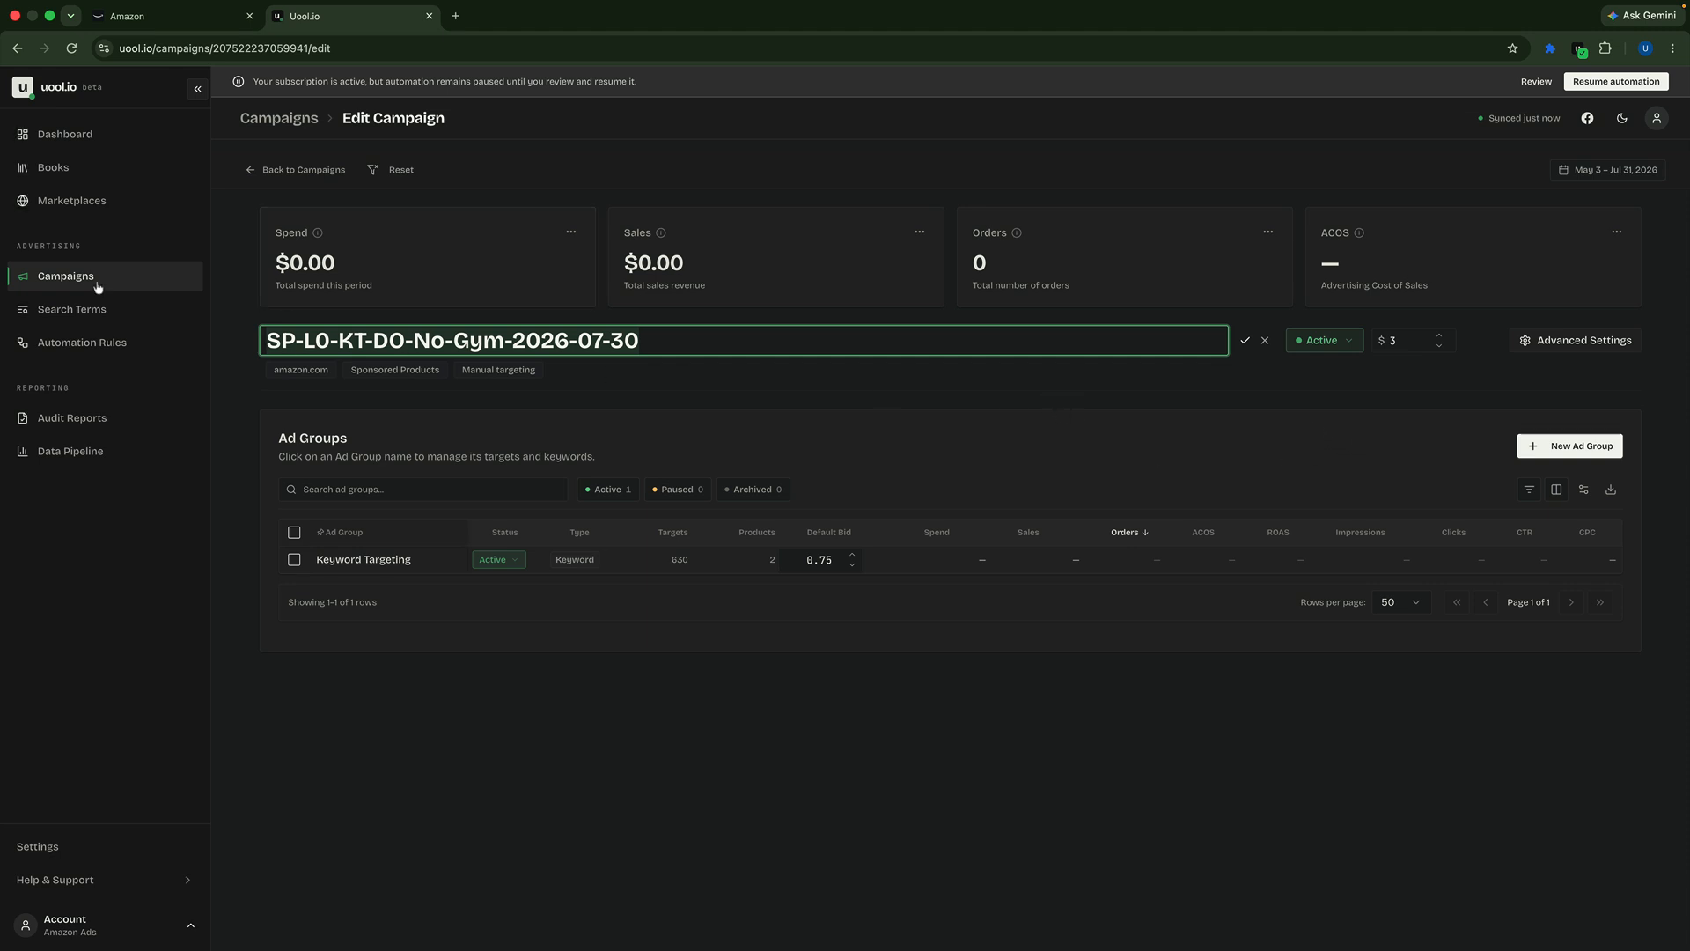
click(302, 169)
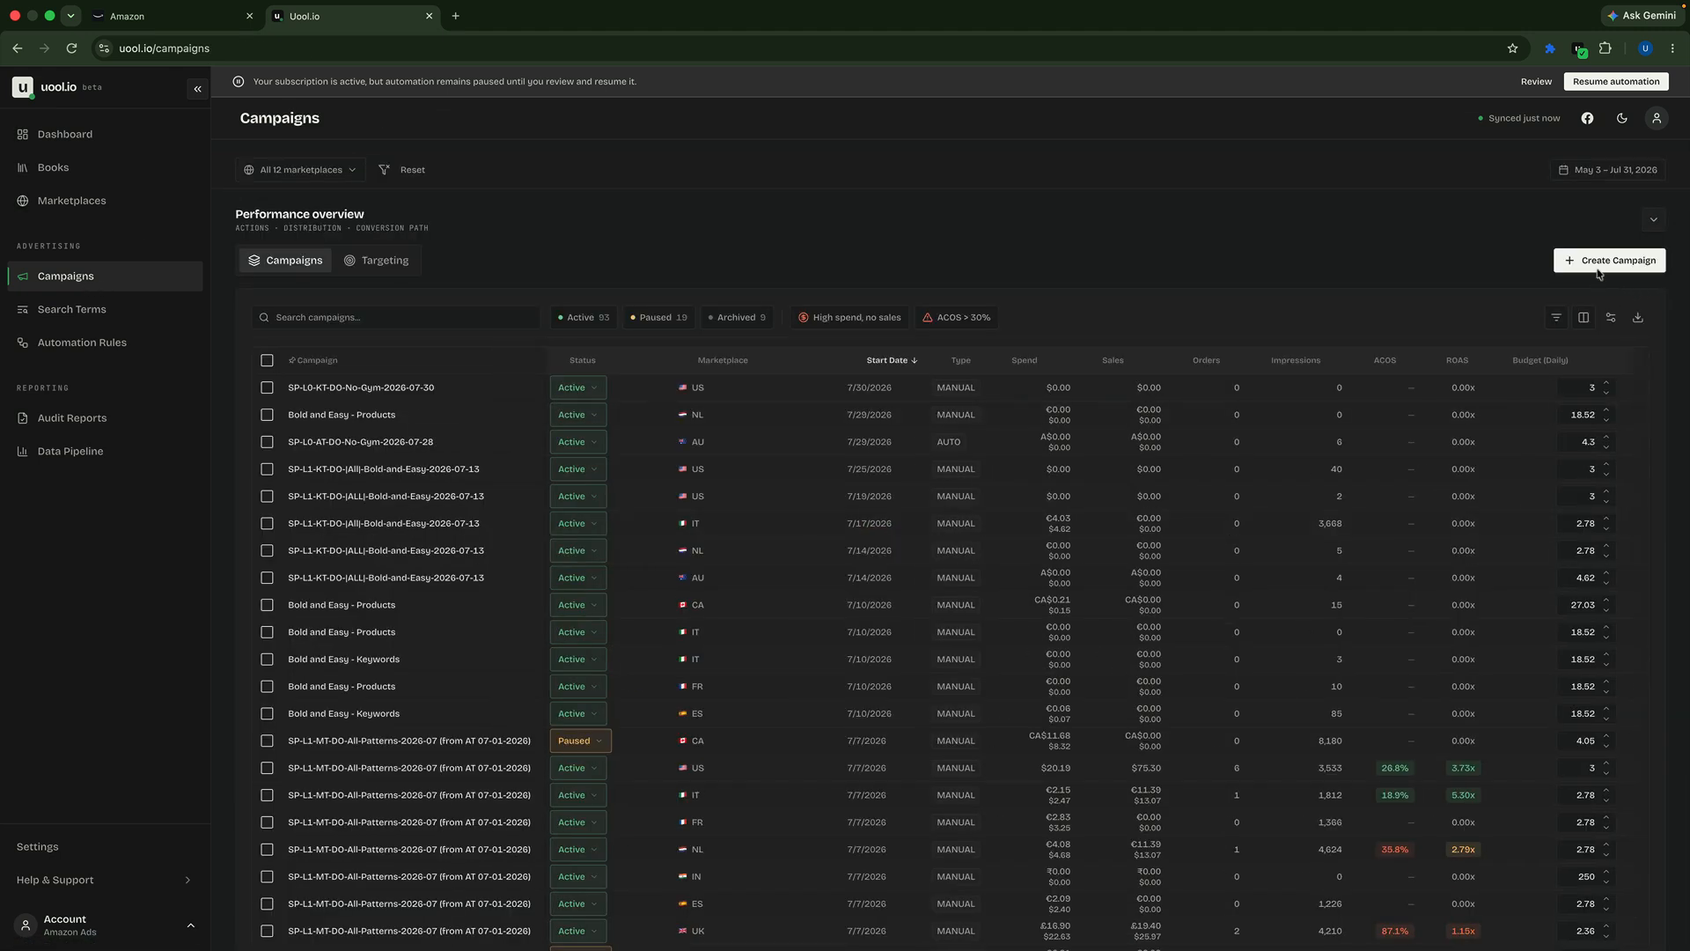
- Start a new campaign with the custom manual setup and review its campaign type, targeting and bidding strategy
click(1600, 268)
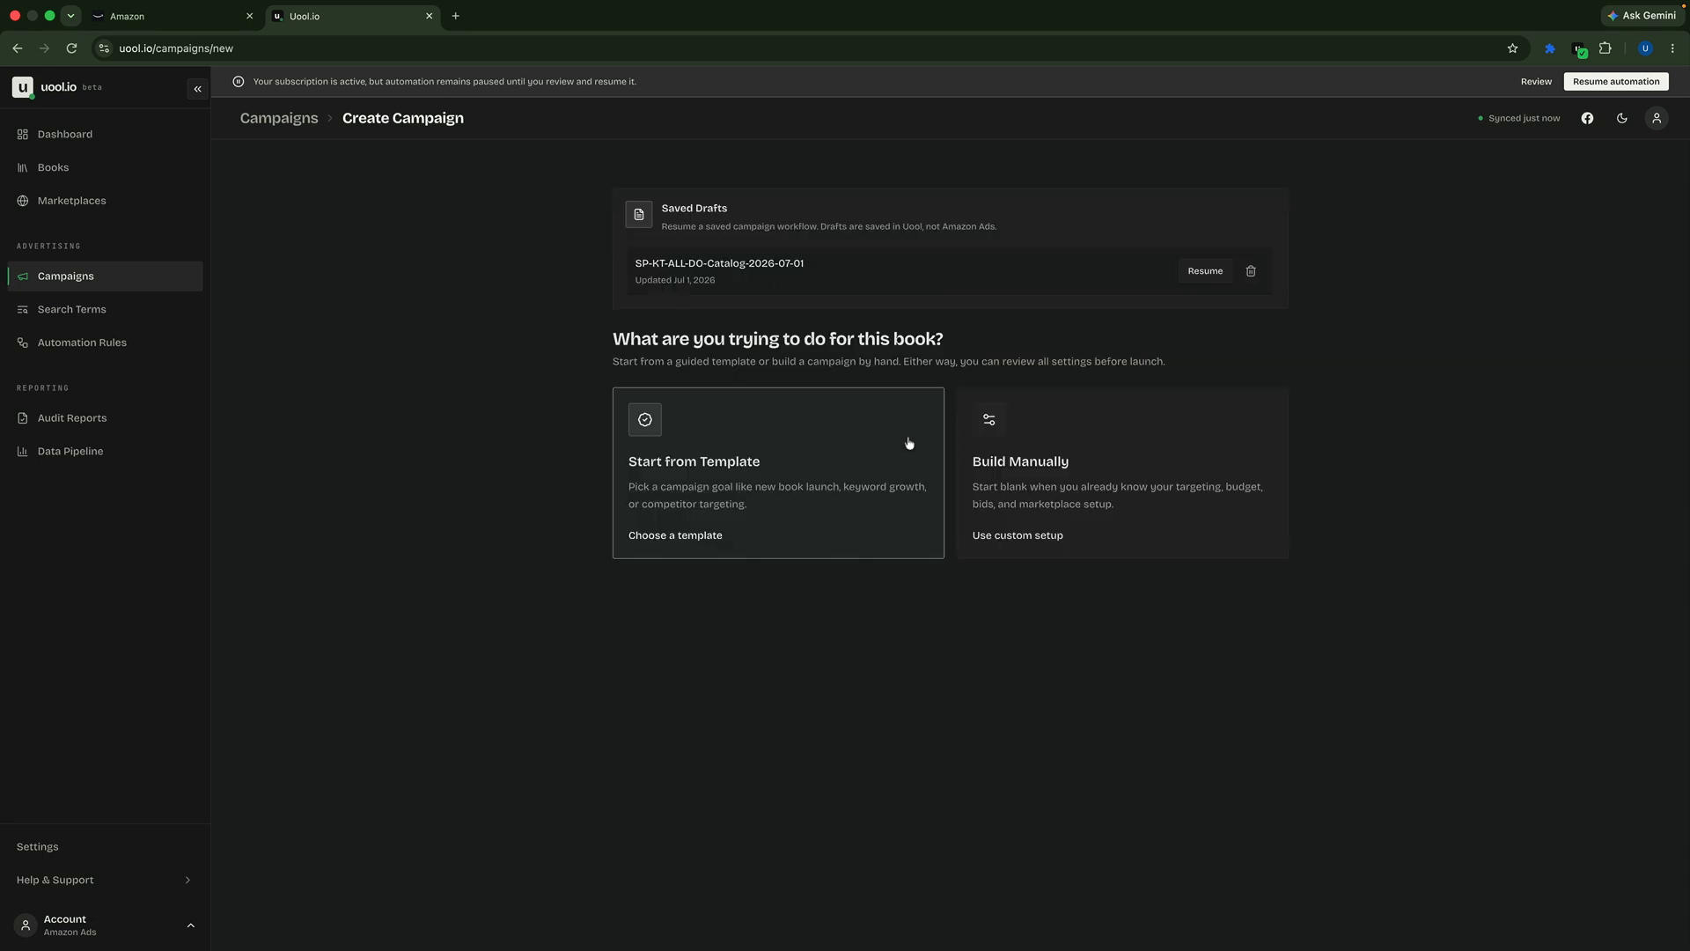
click(1028, 500)
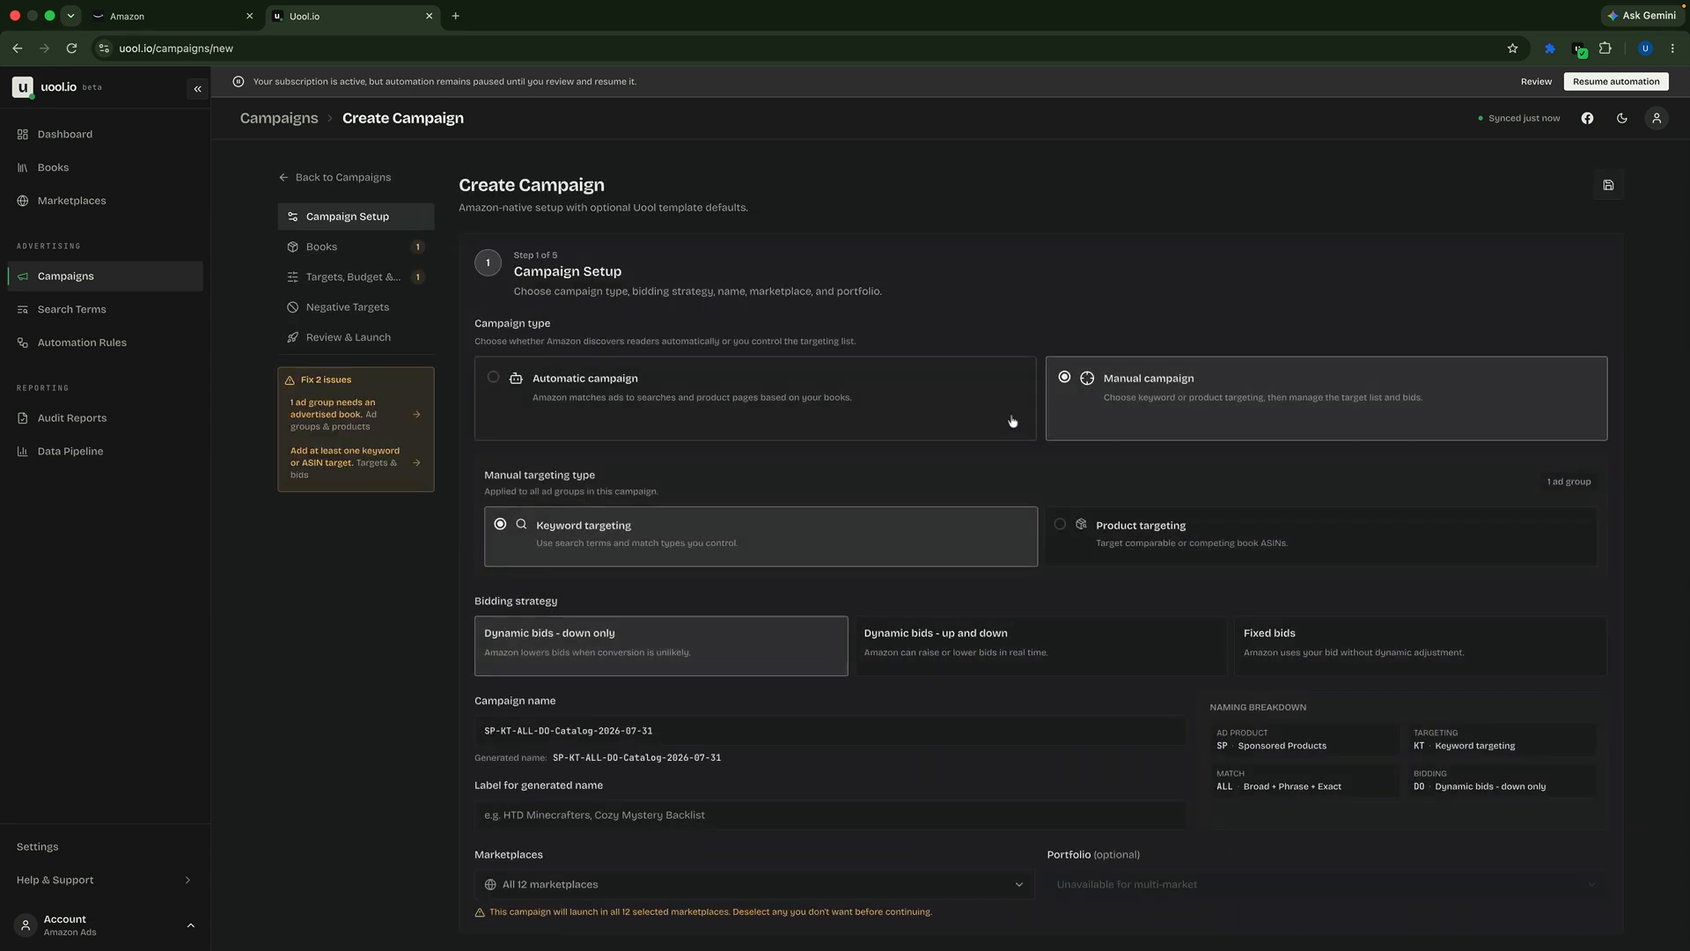
scroll(881, 472, down, 2)
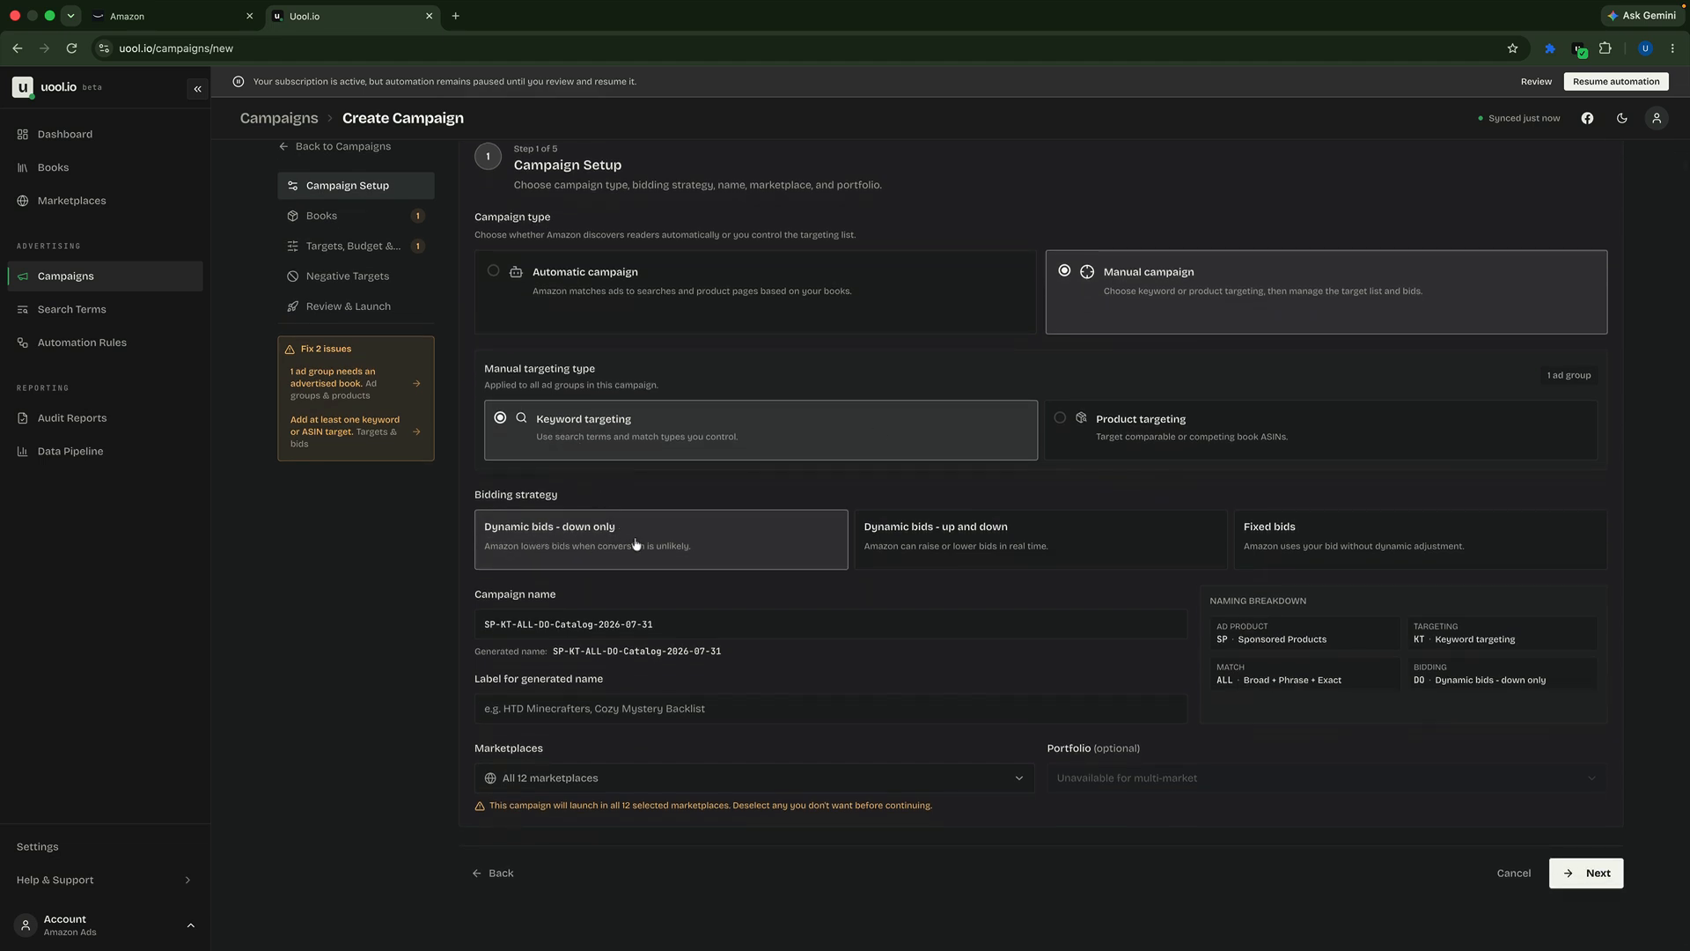
scroll(636, 544, down, 1)
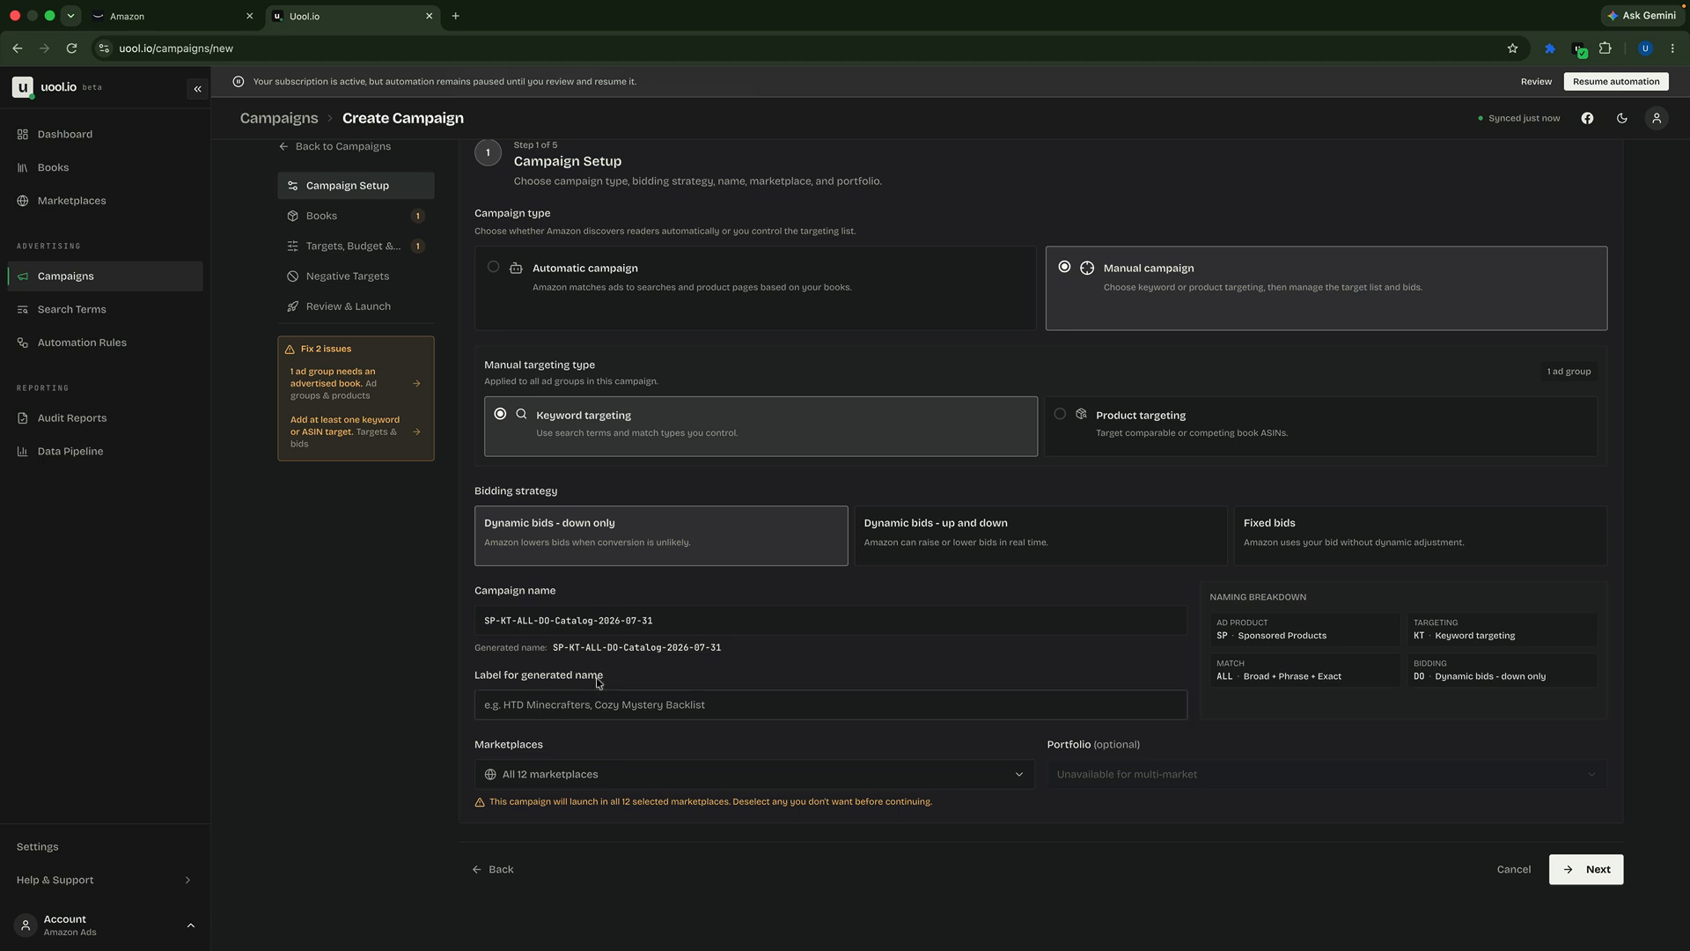
- Set the label for the generated campaign name to No-Gym and continue to choosing the books
click(583, 701)
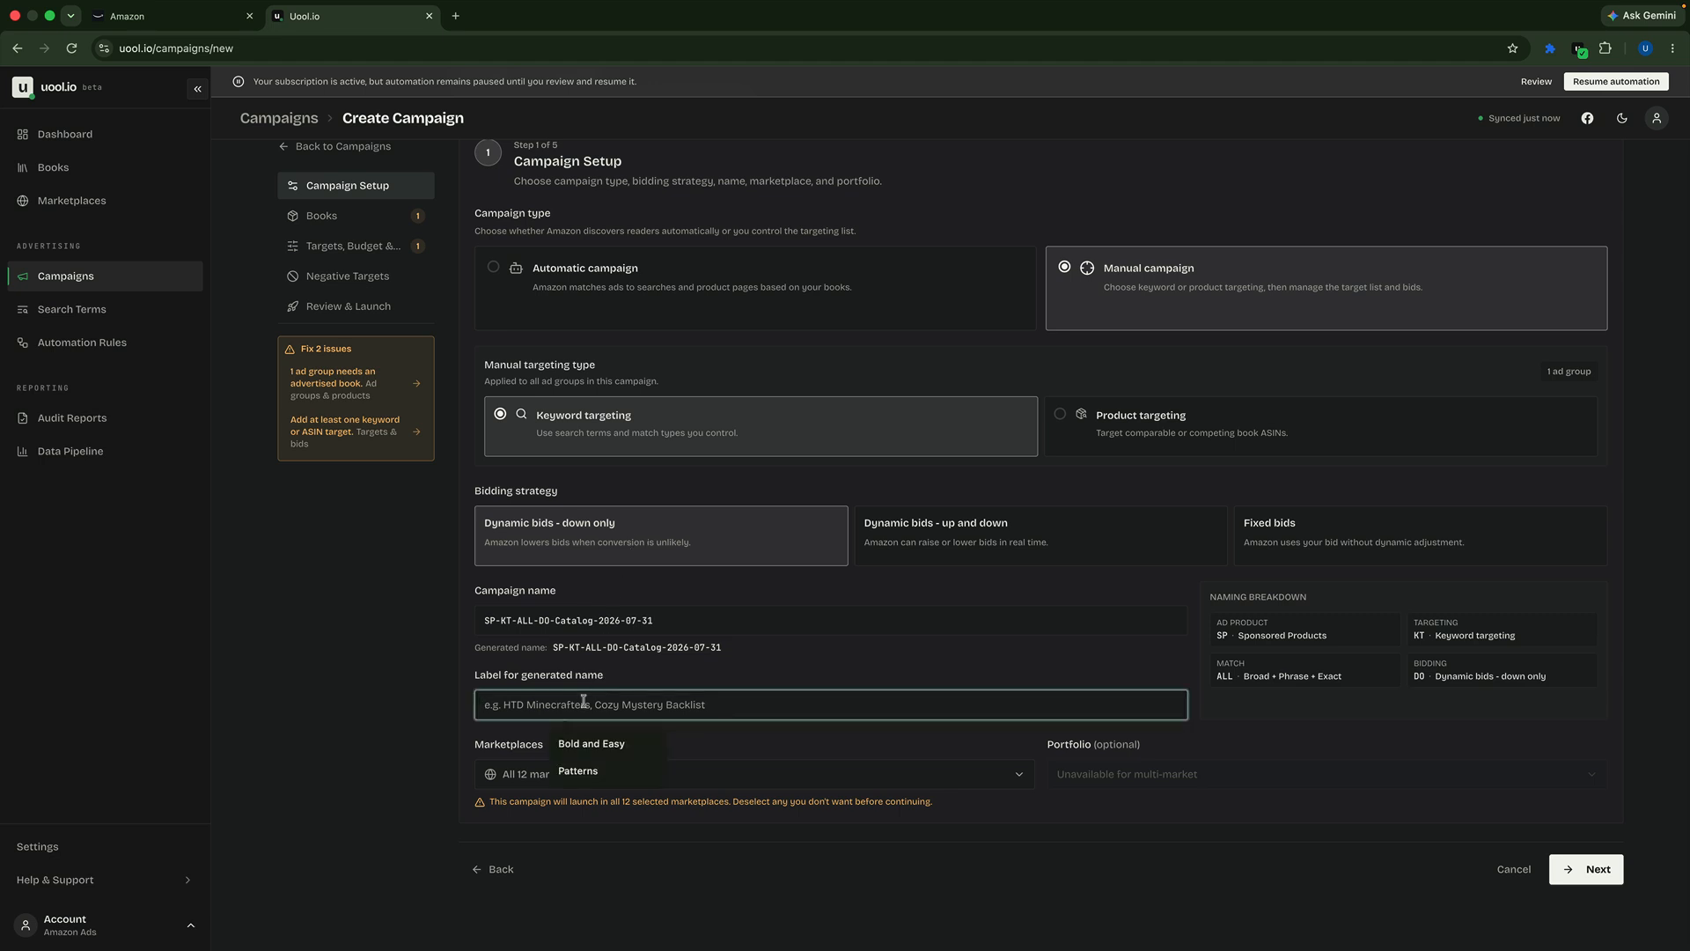
text(No-Gym)
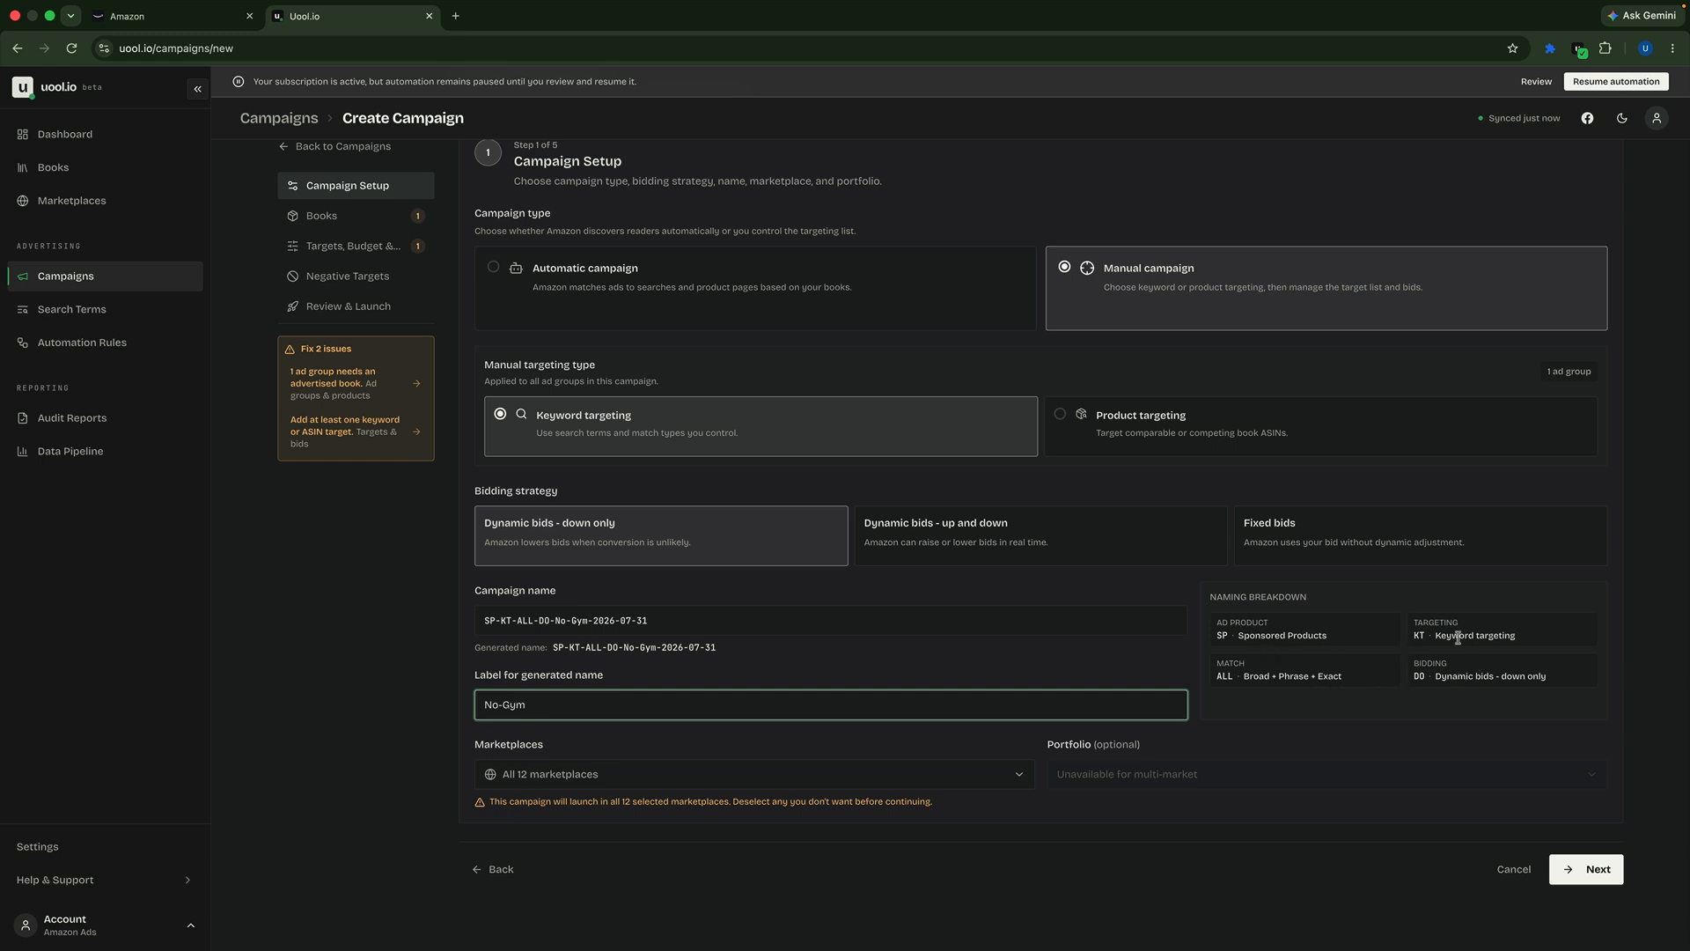
click(1247, 679)
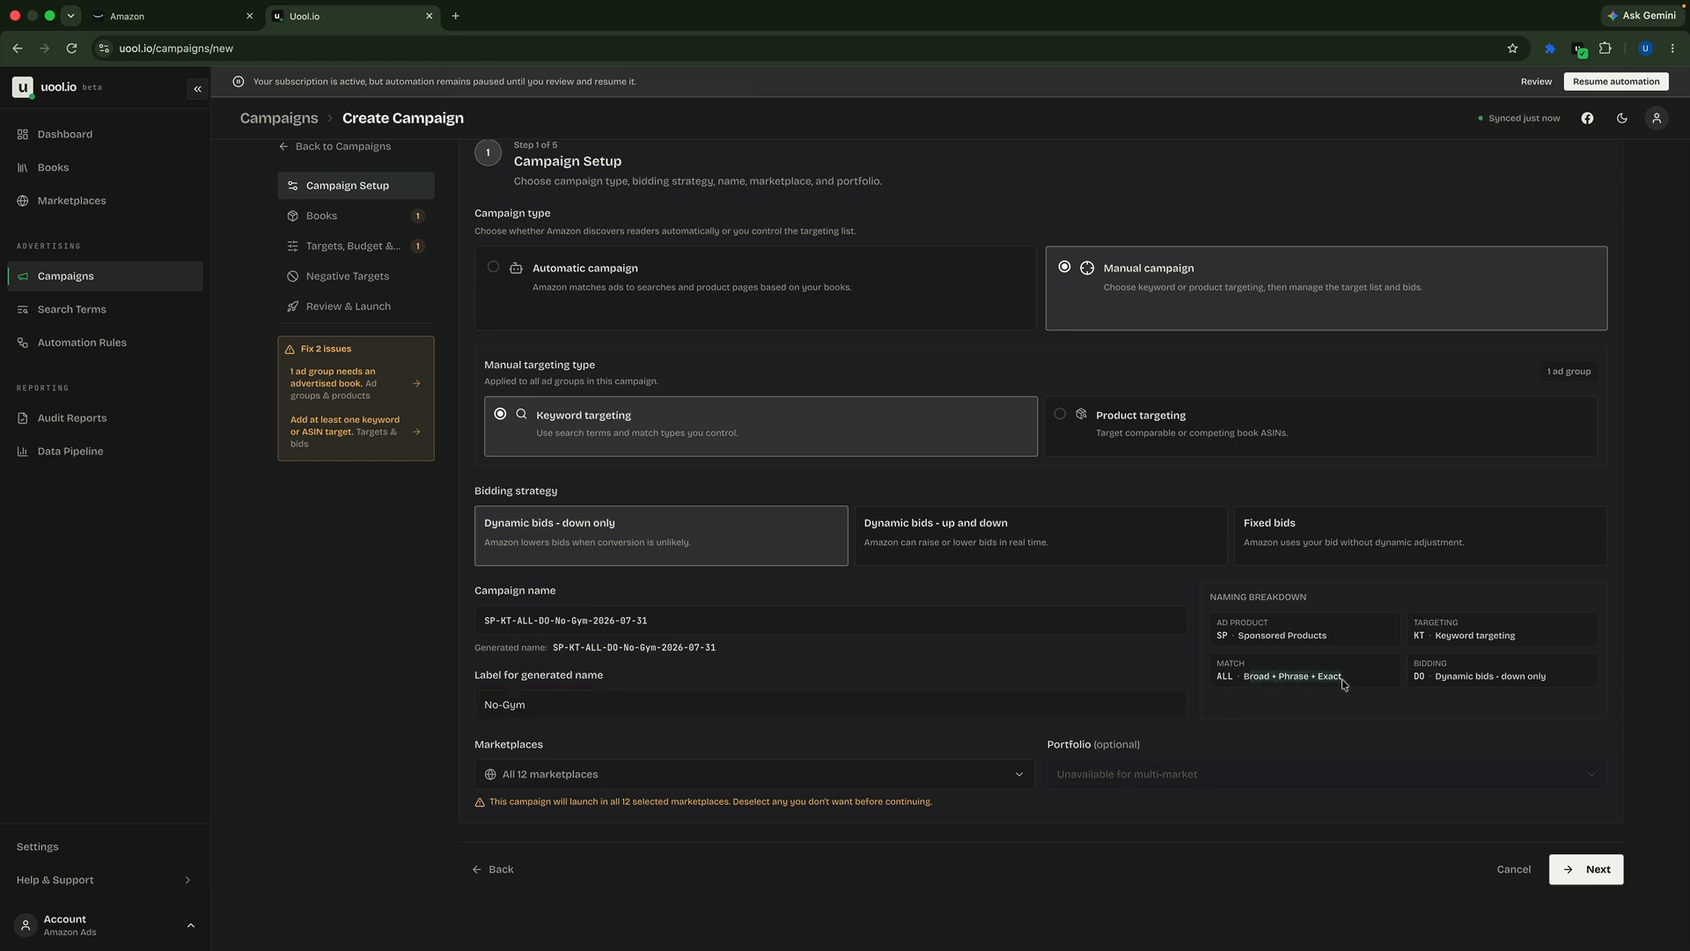
click(1581, 868)
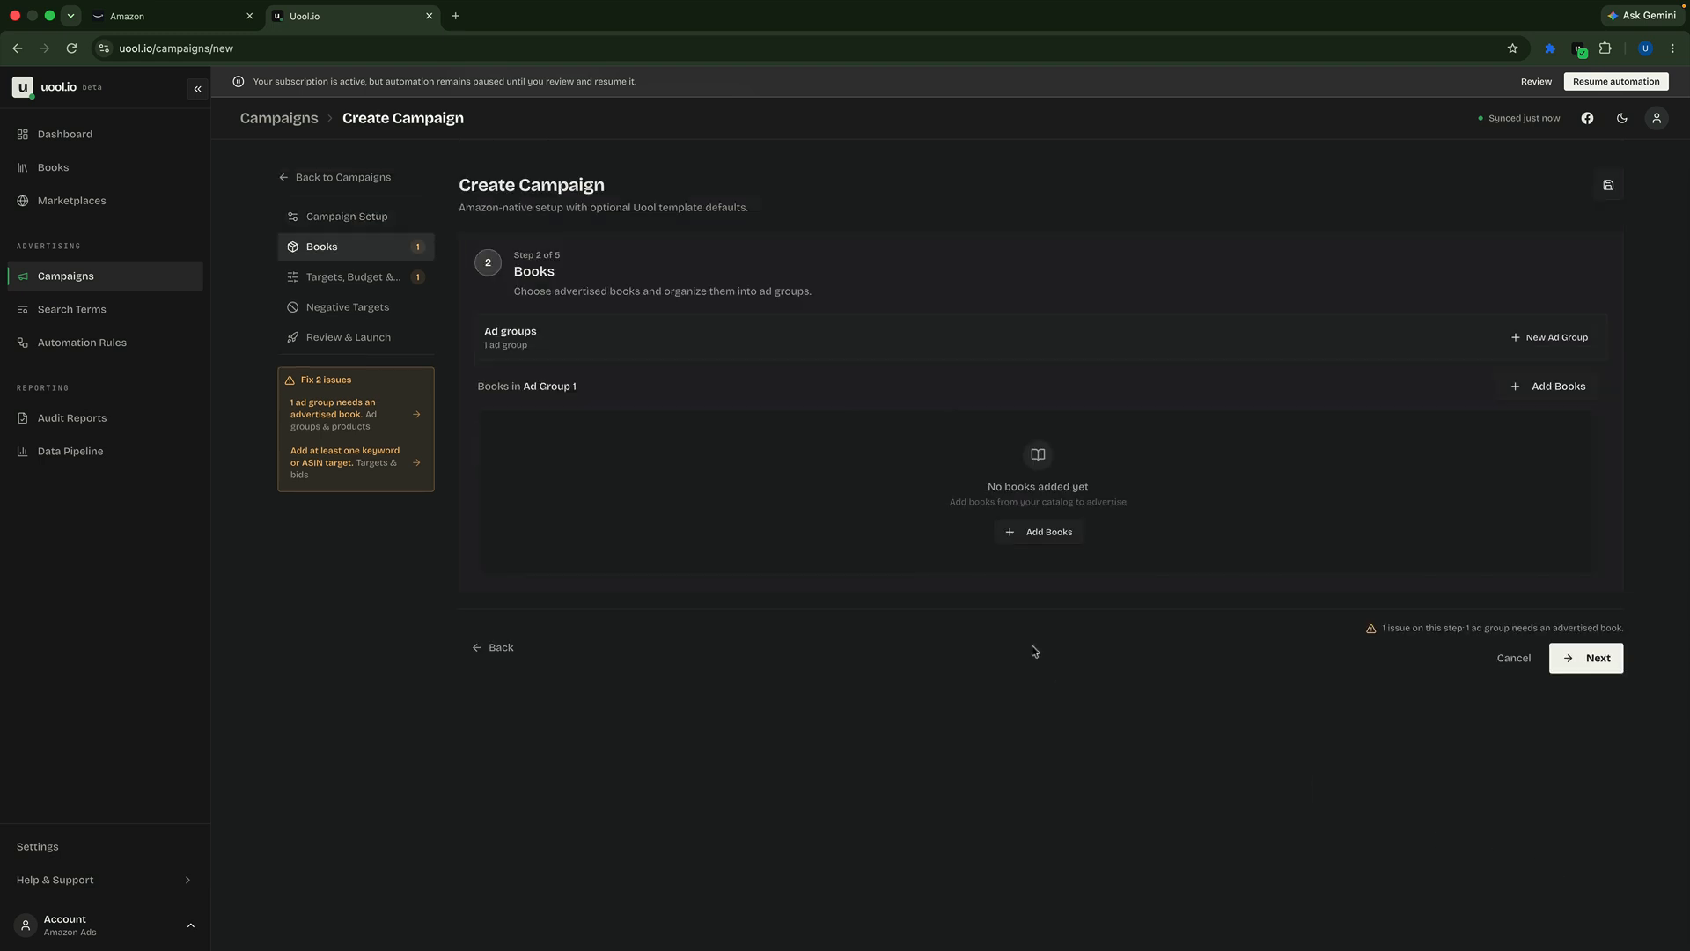
- Add the Kindle and paperback editions of No-Gym Strength Training for Over 50s to Ad Group 1 and continue to targets and budget
click(1050, 535)
click(740, 225)
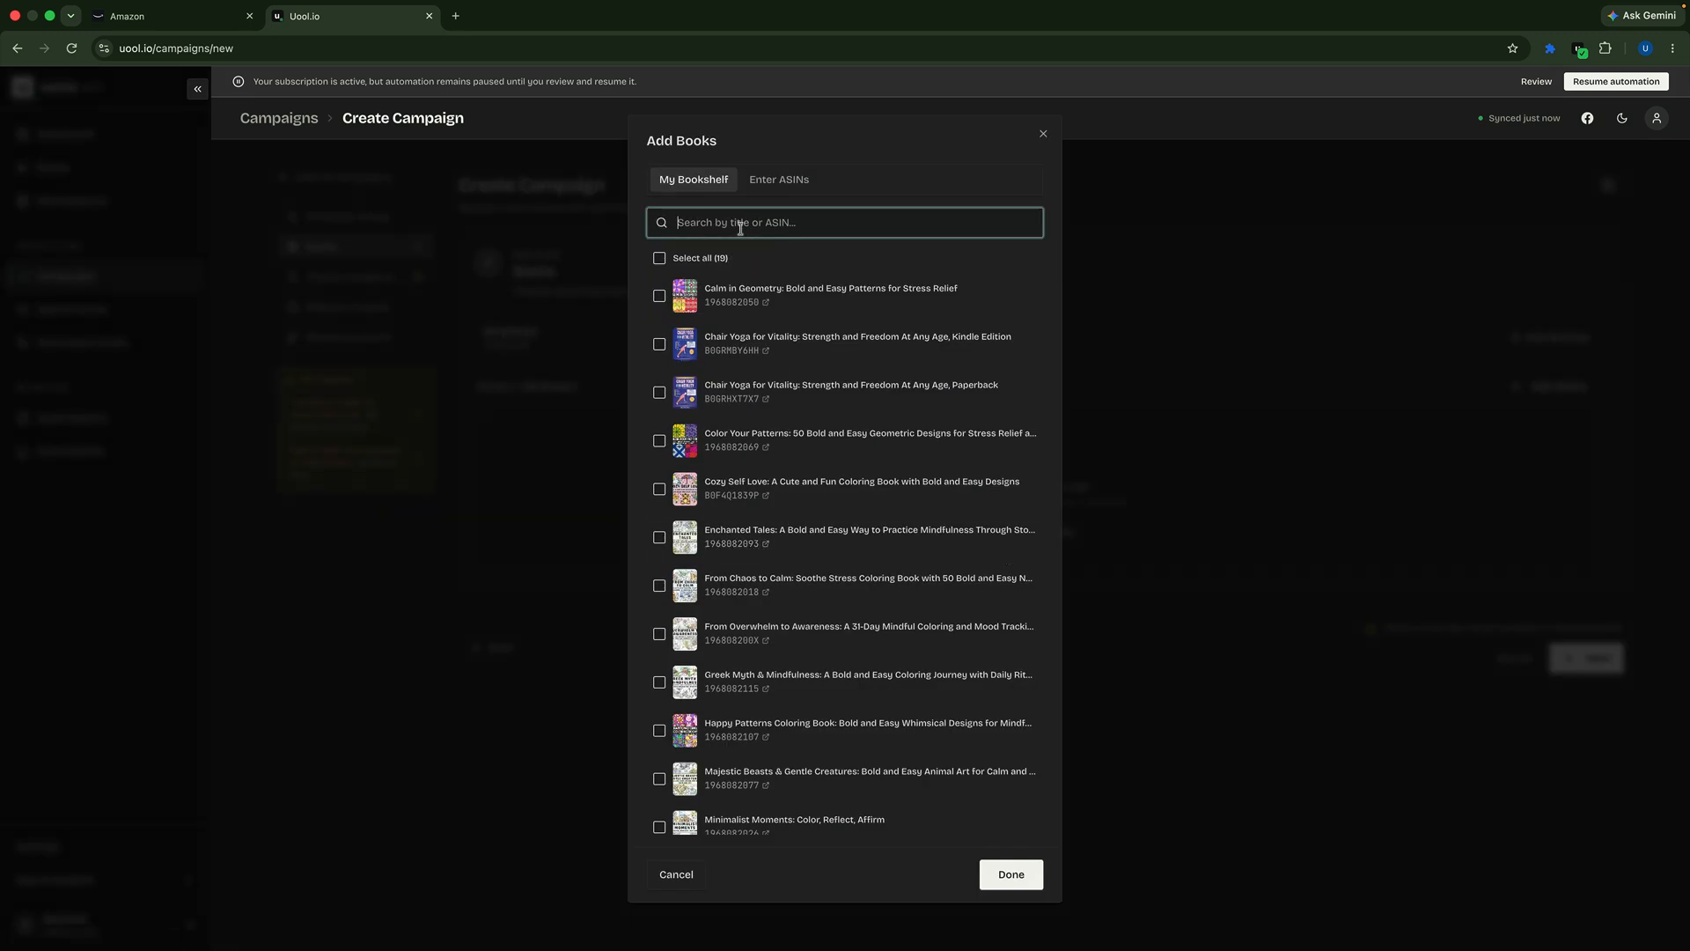
text(no)
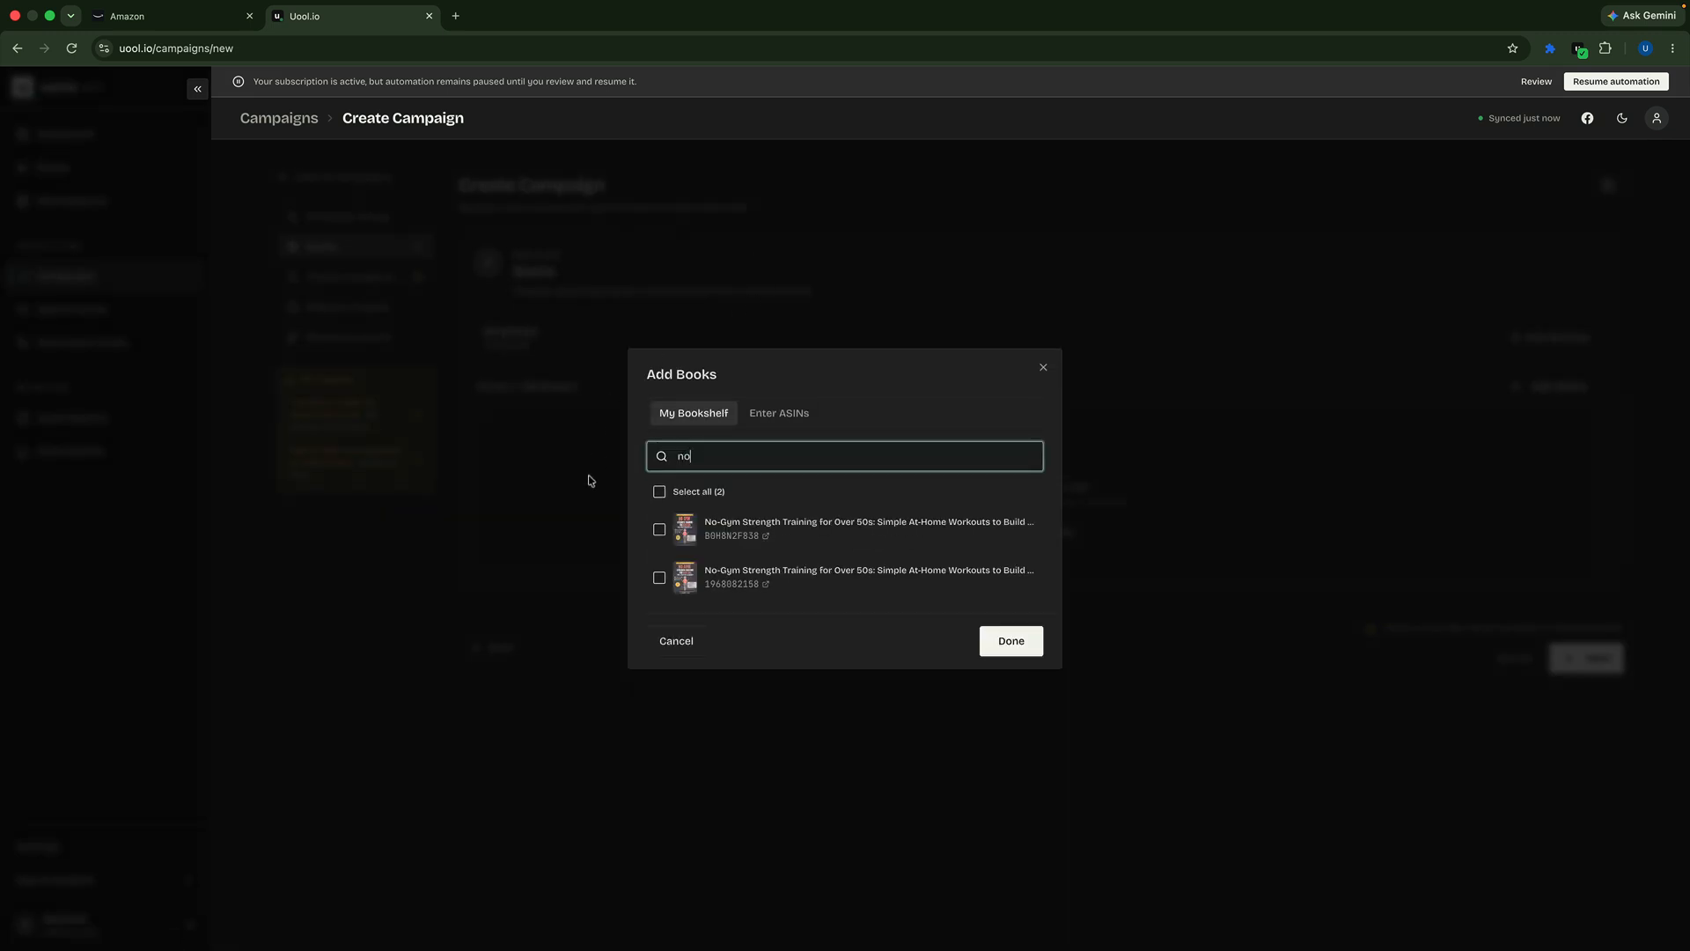
click(659, 491)
click(1009, 640)
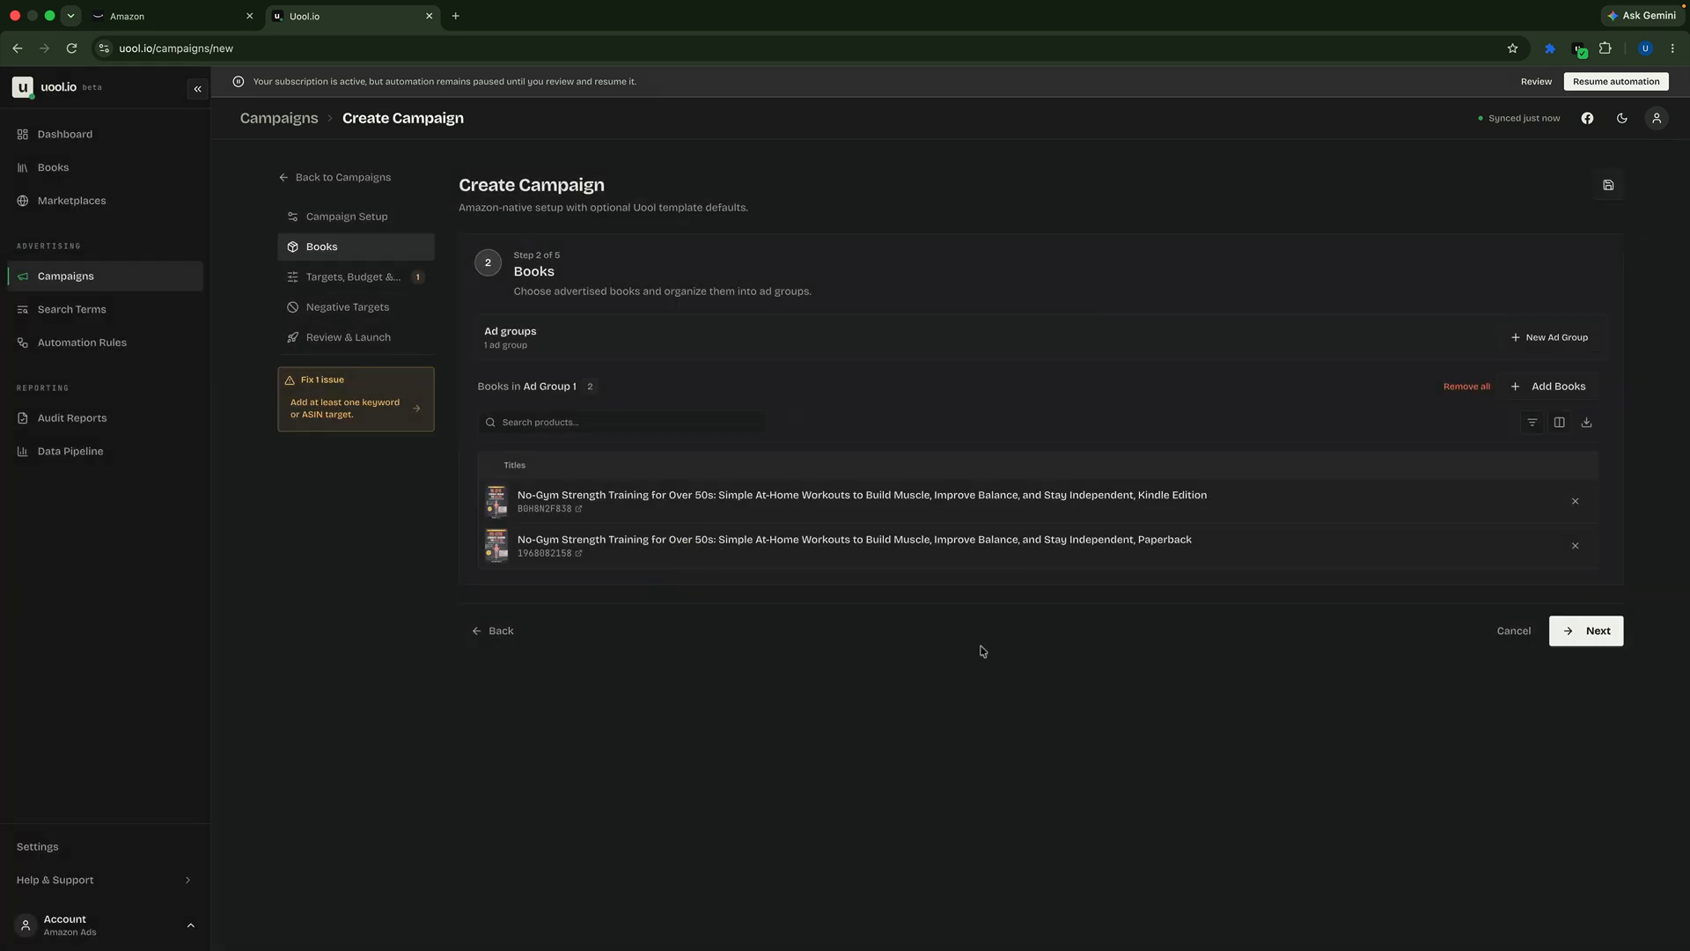
click(1585, 631)
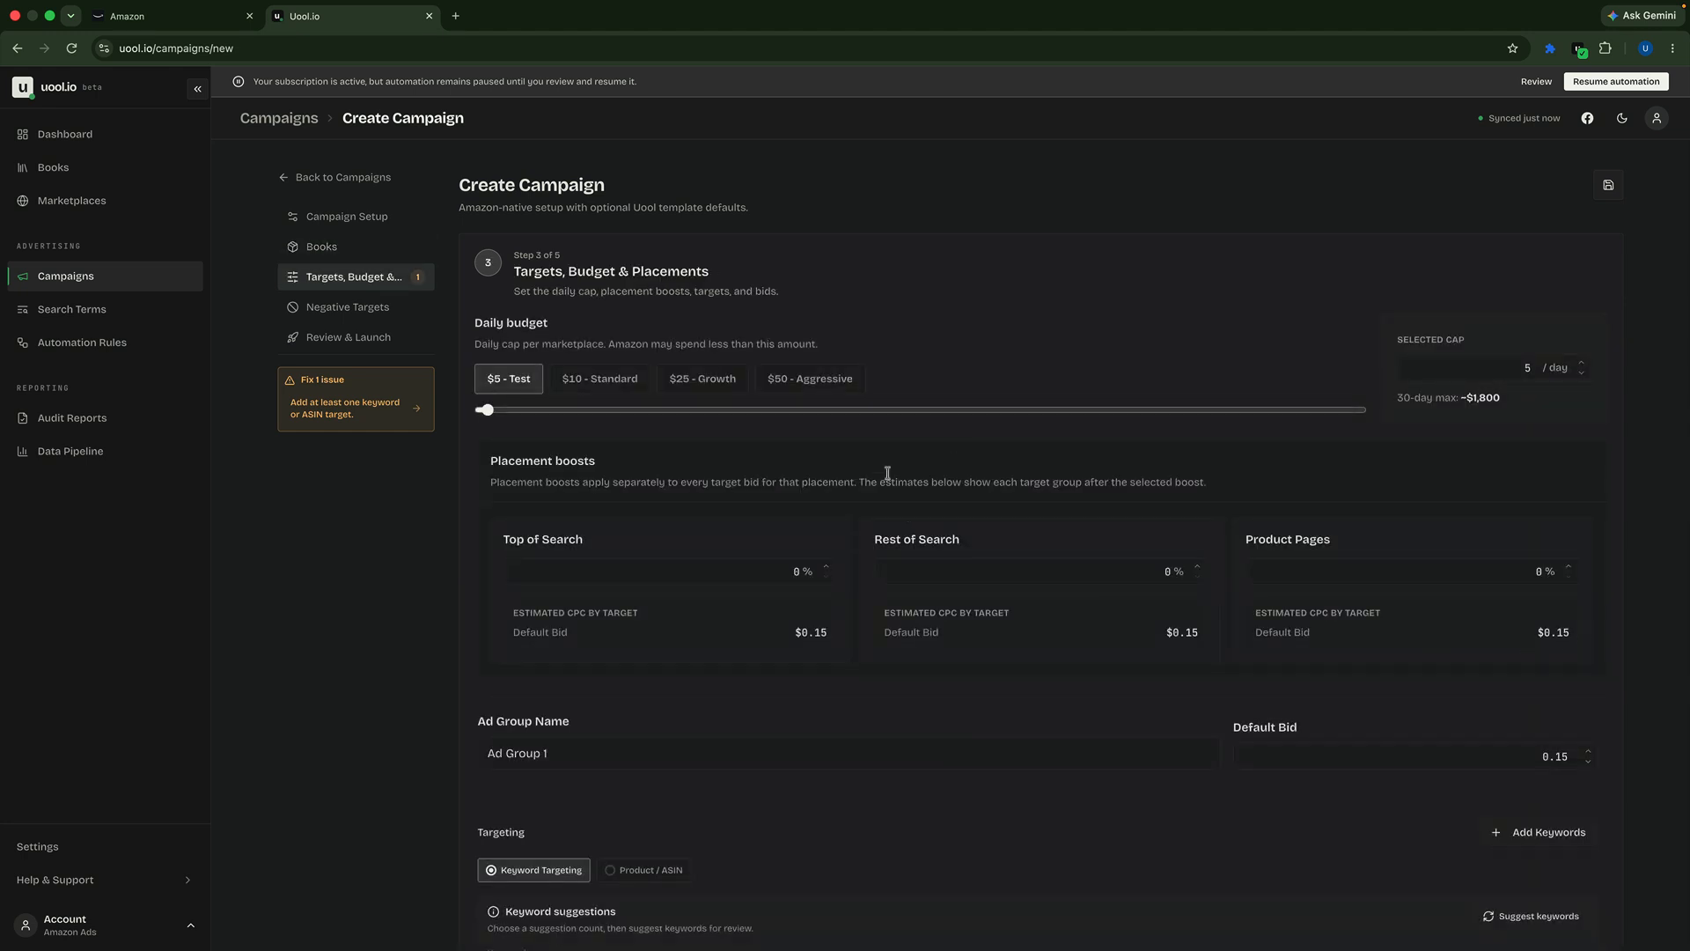
- Set the daily budget cap per marketplace to $3
click(1506, 371)
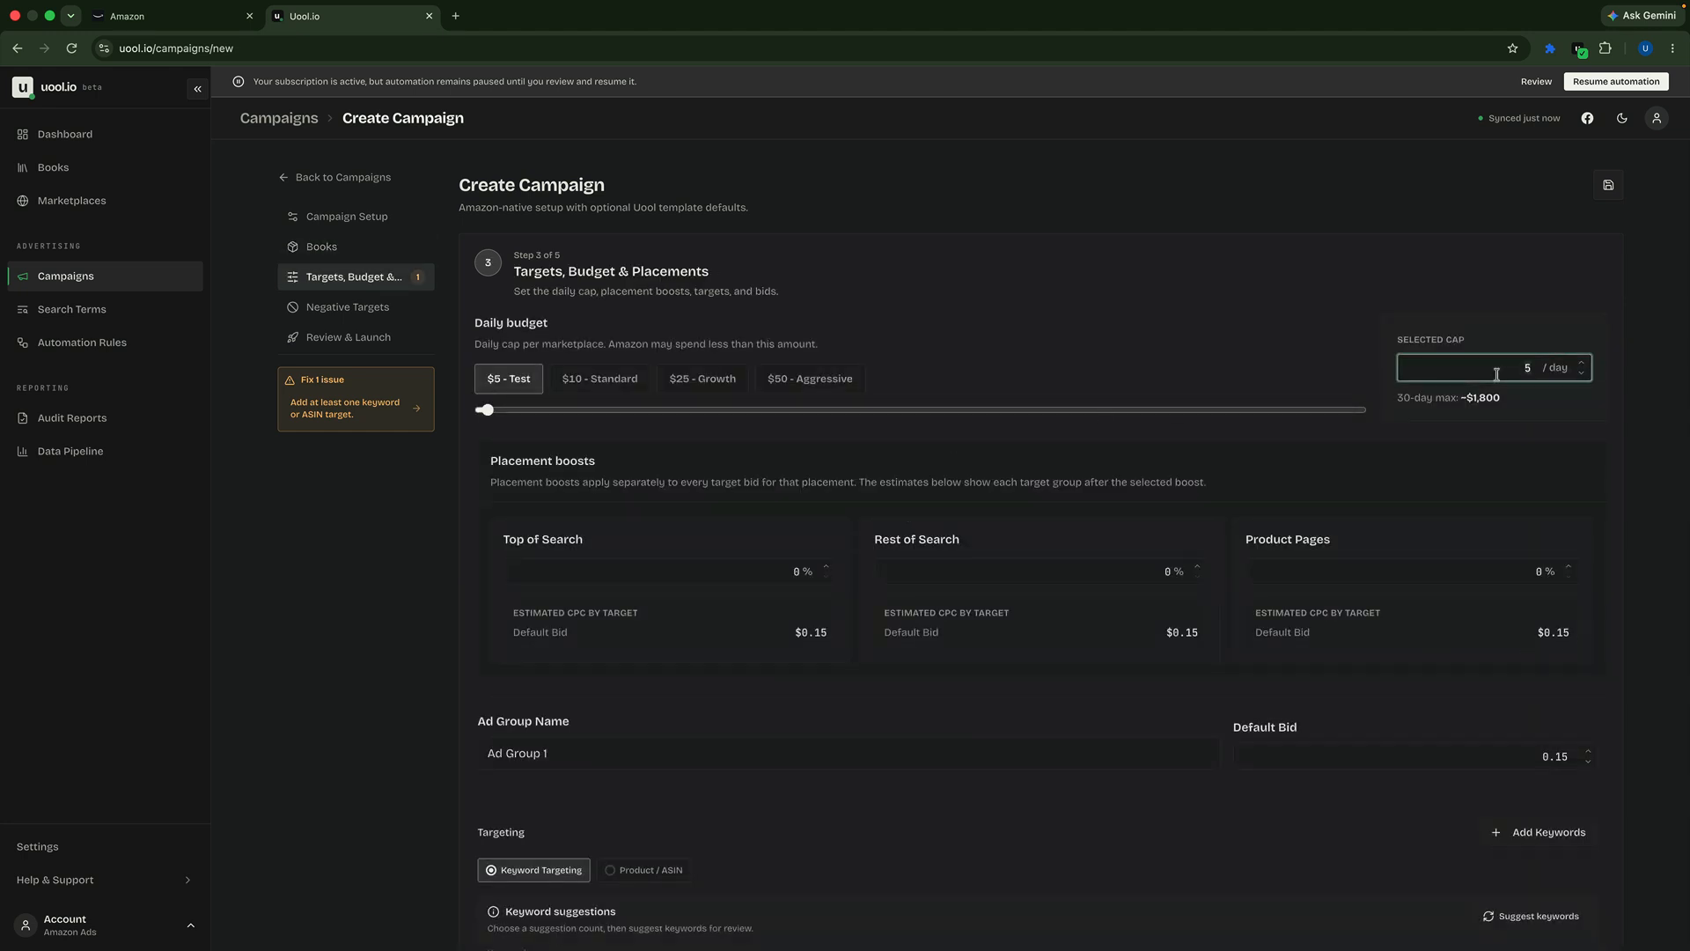
key(BackSpace)
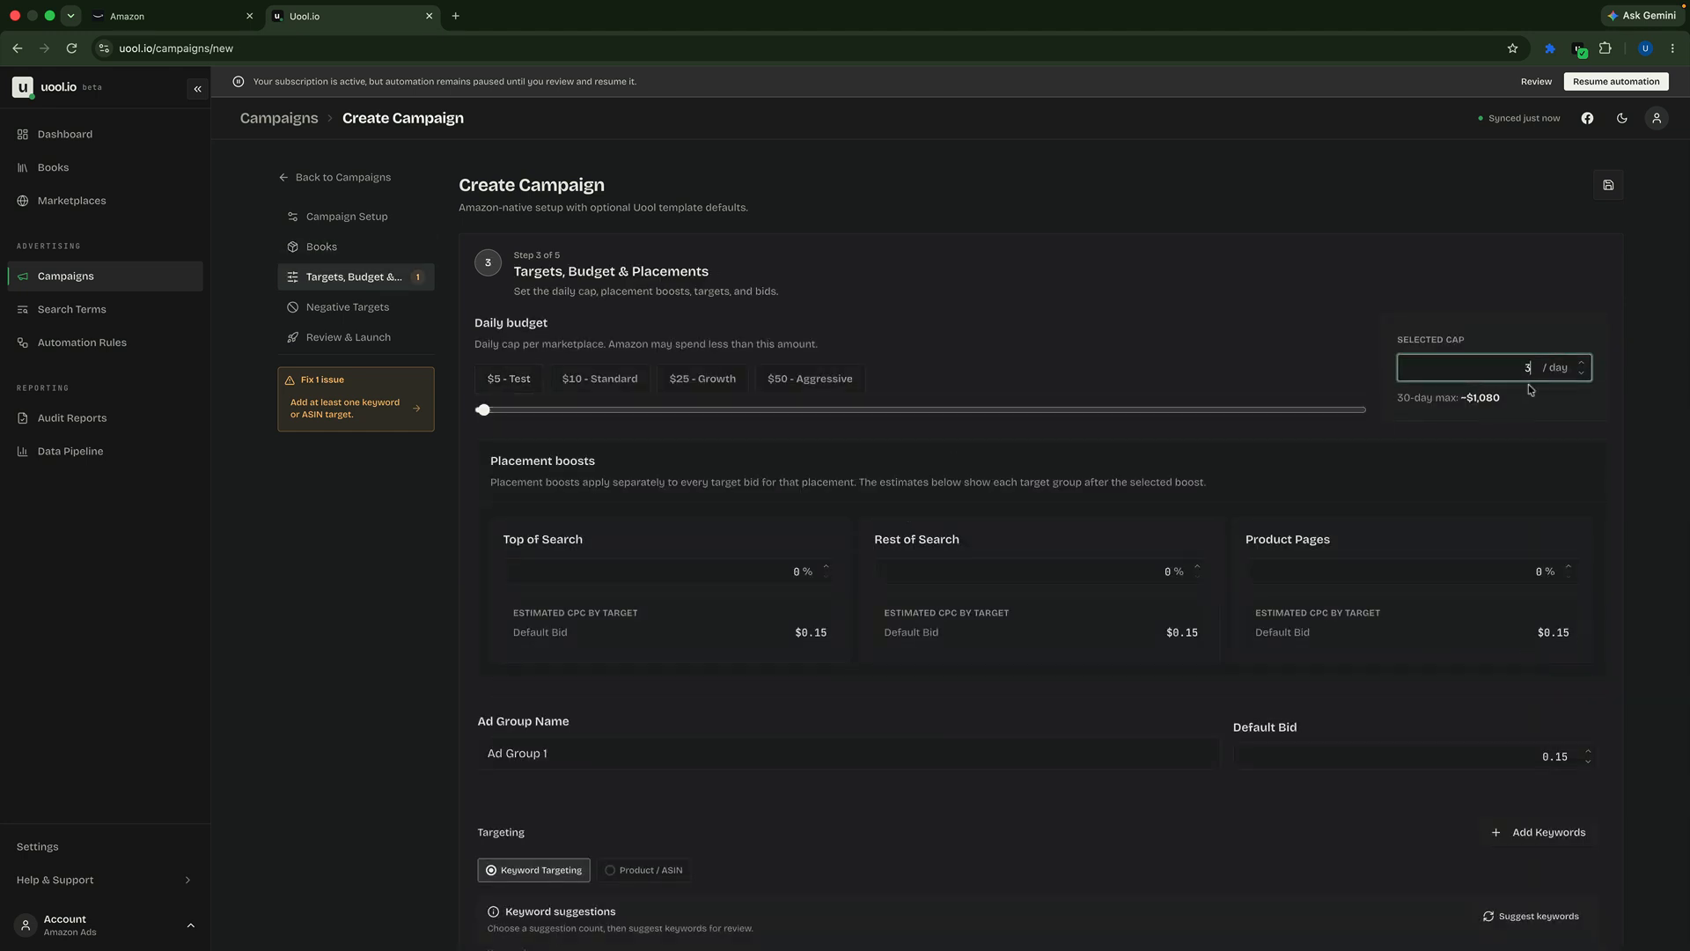
text(3)
- Generate keyword suggestions for the ad group with a keyword count of 200
scroll(961, 606, down, 5)
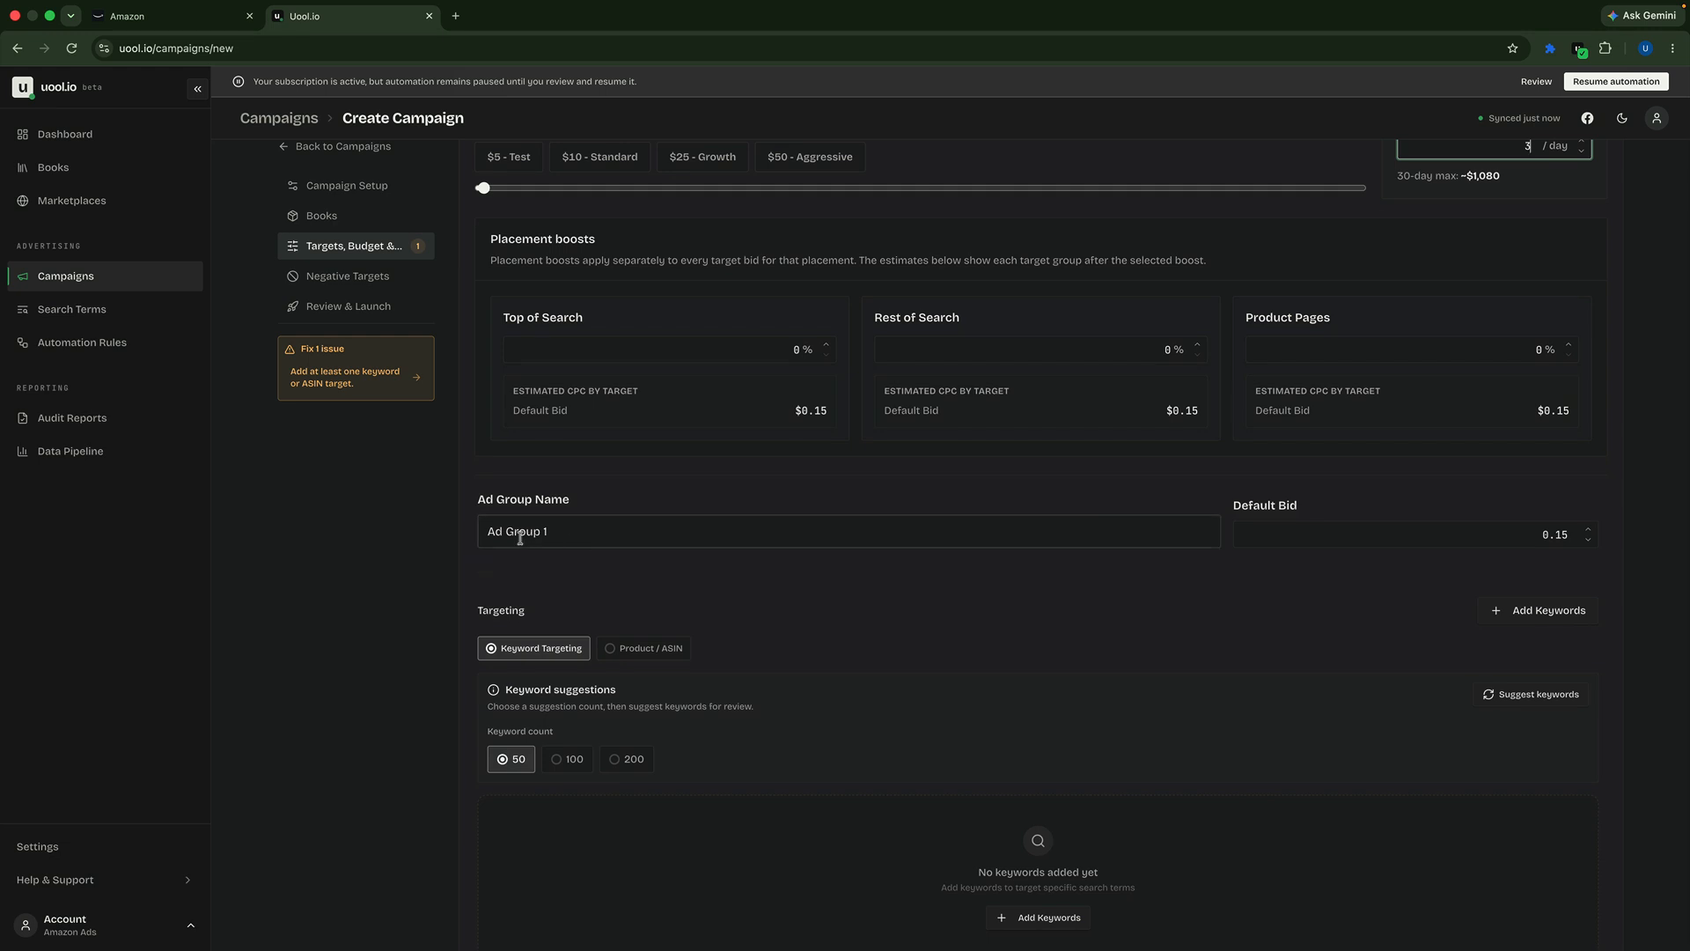
scroll(574, 534, down, 3)
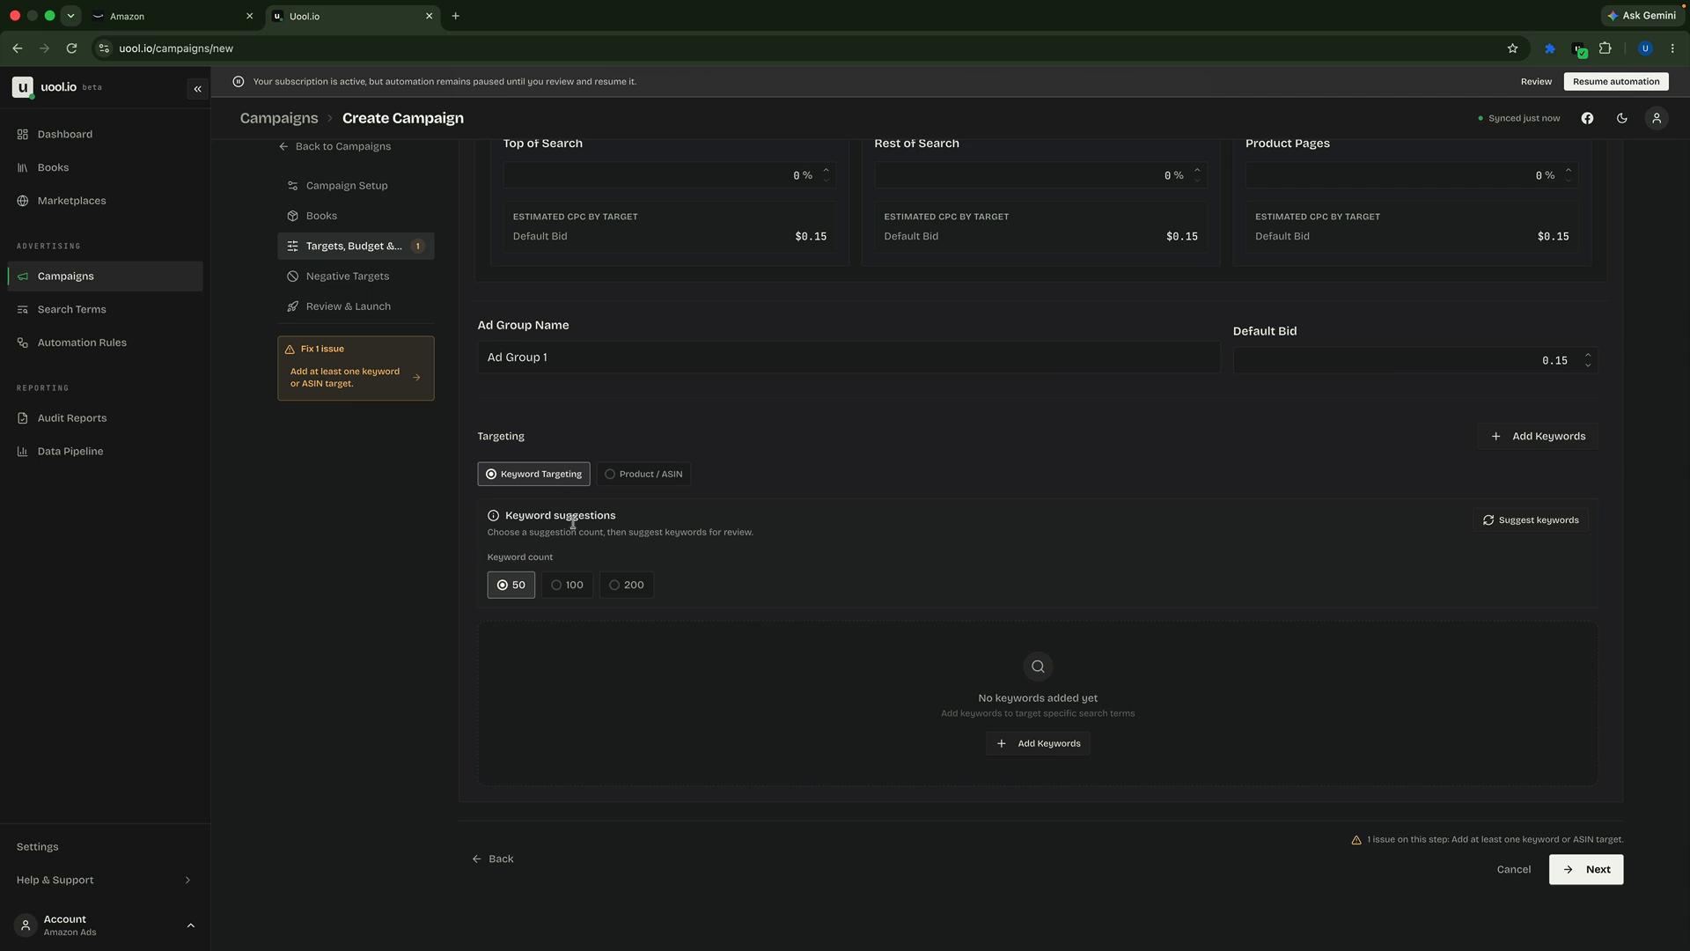
click(626, 588)
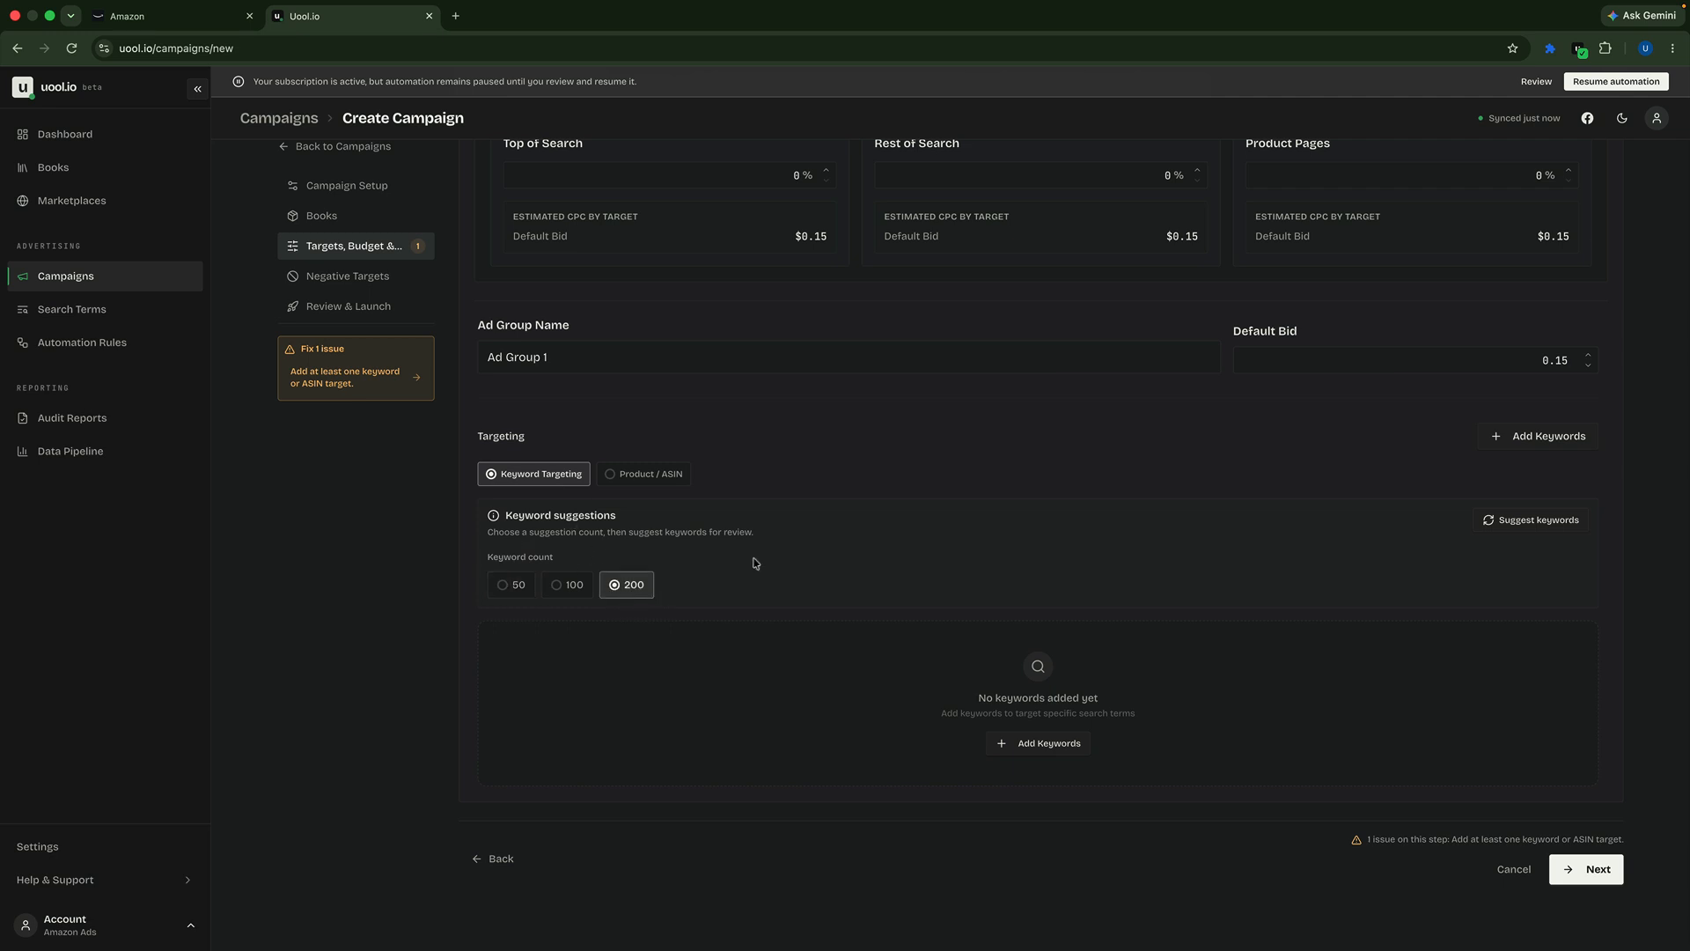
click(1523, 527)
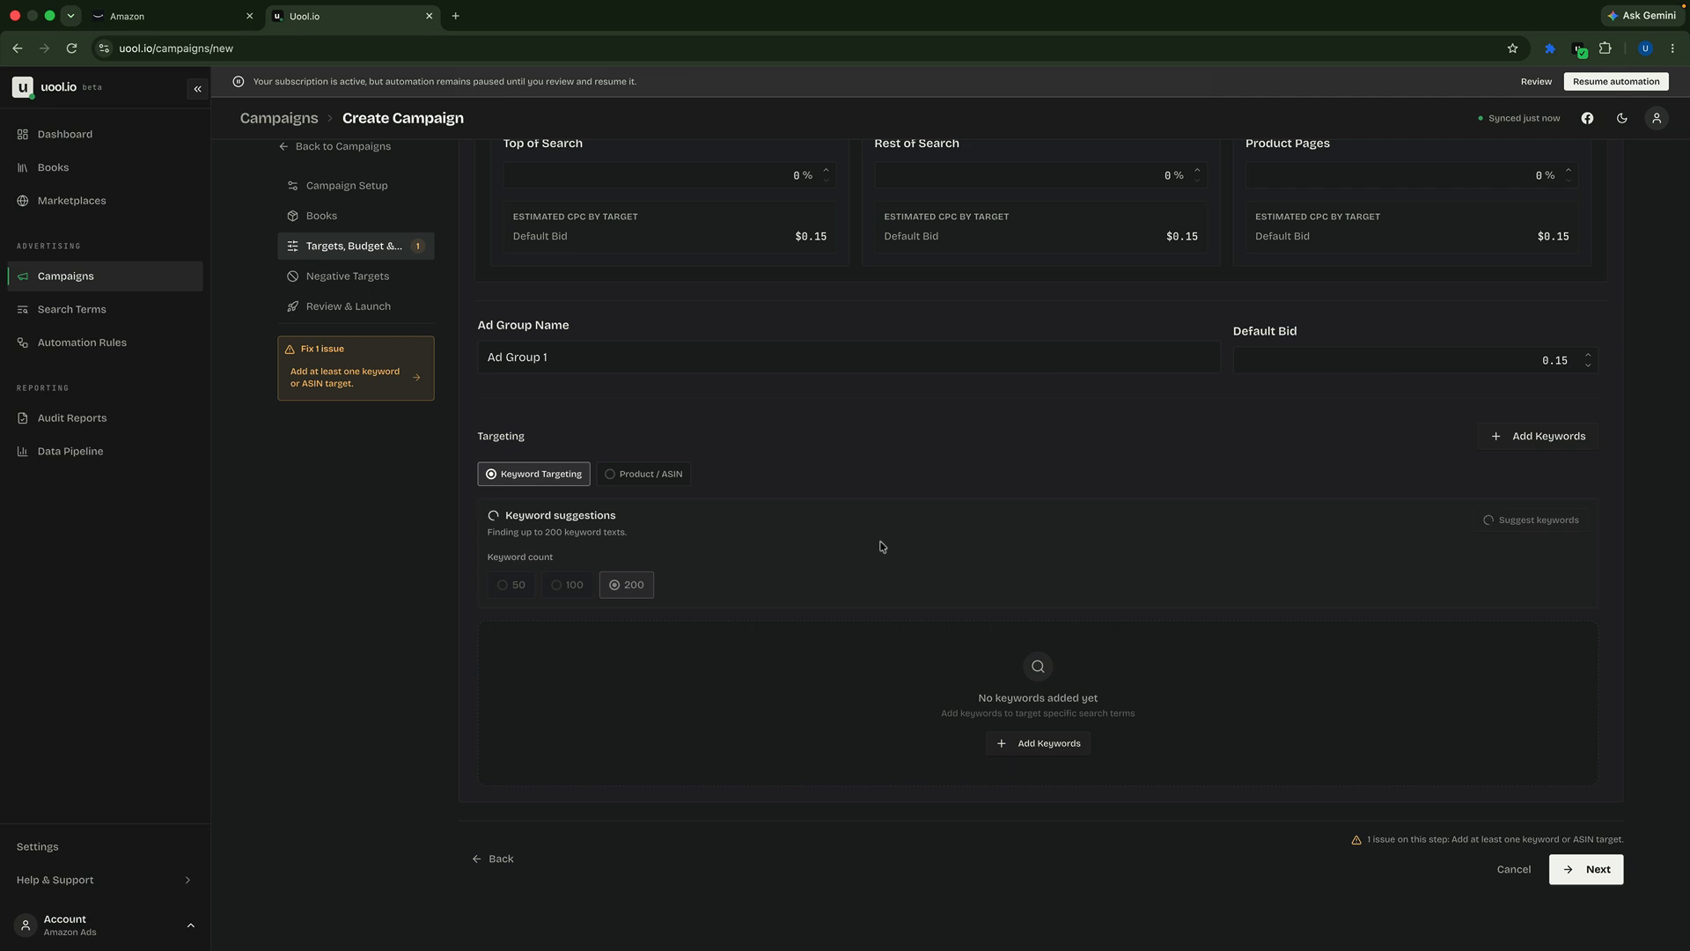
scroll(882, 546, up, 3)
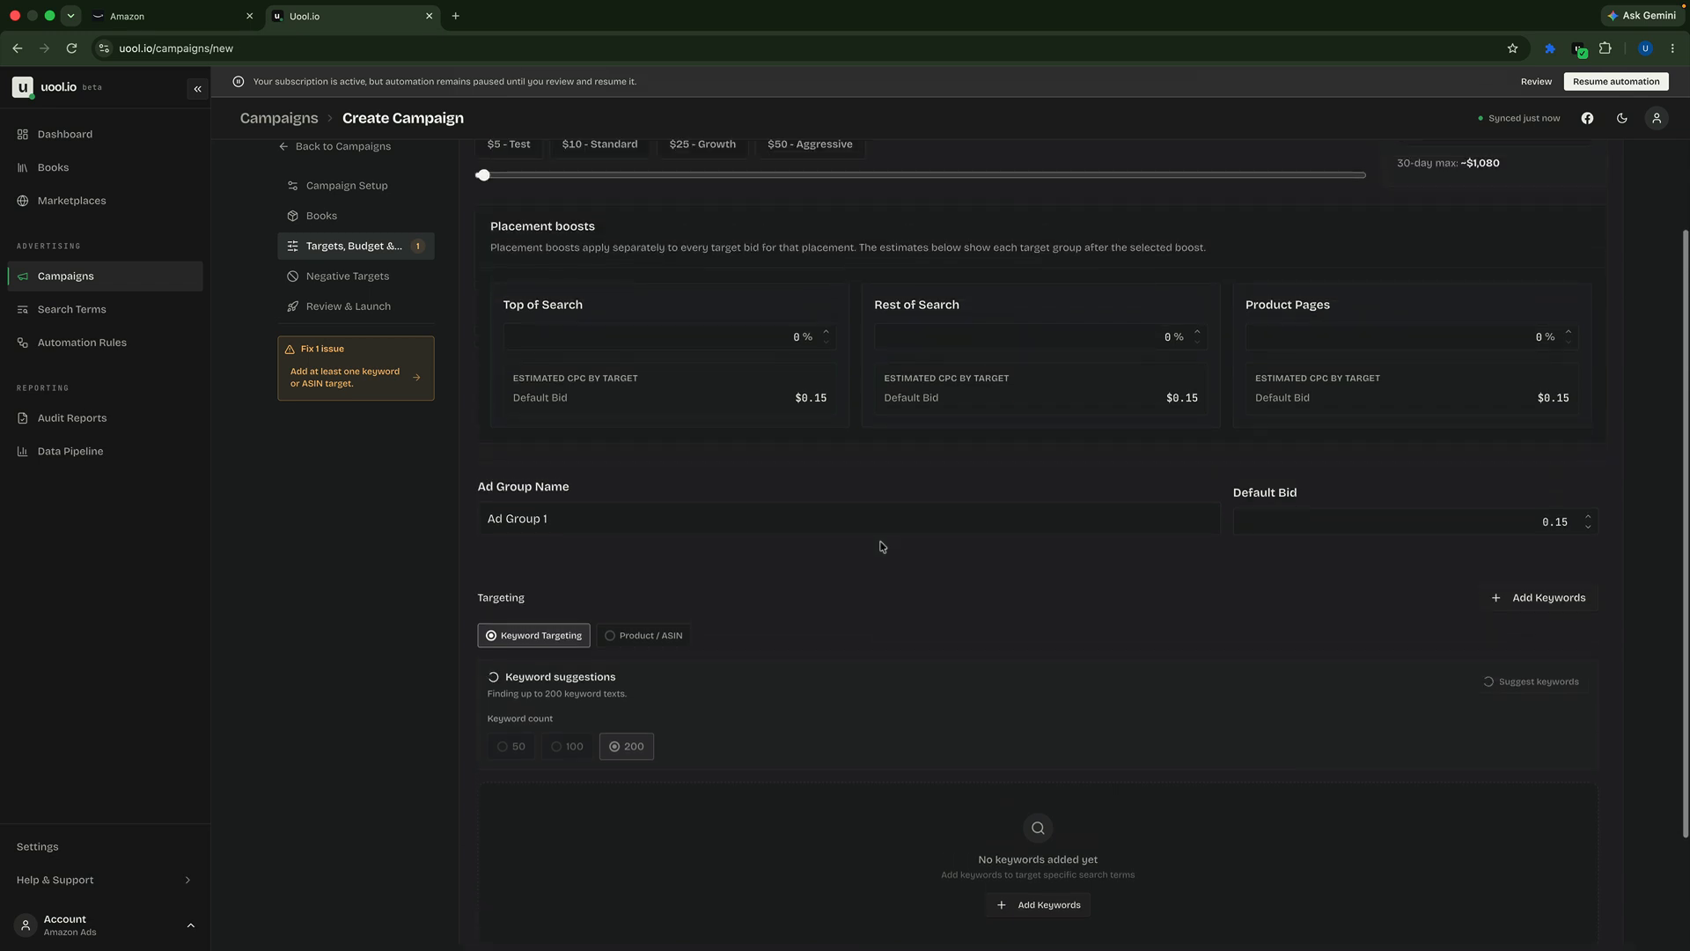
scroll(882, 546, down, 3)
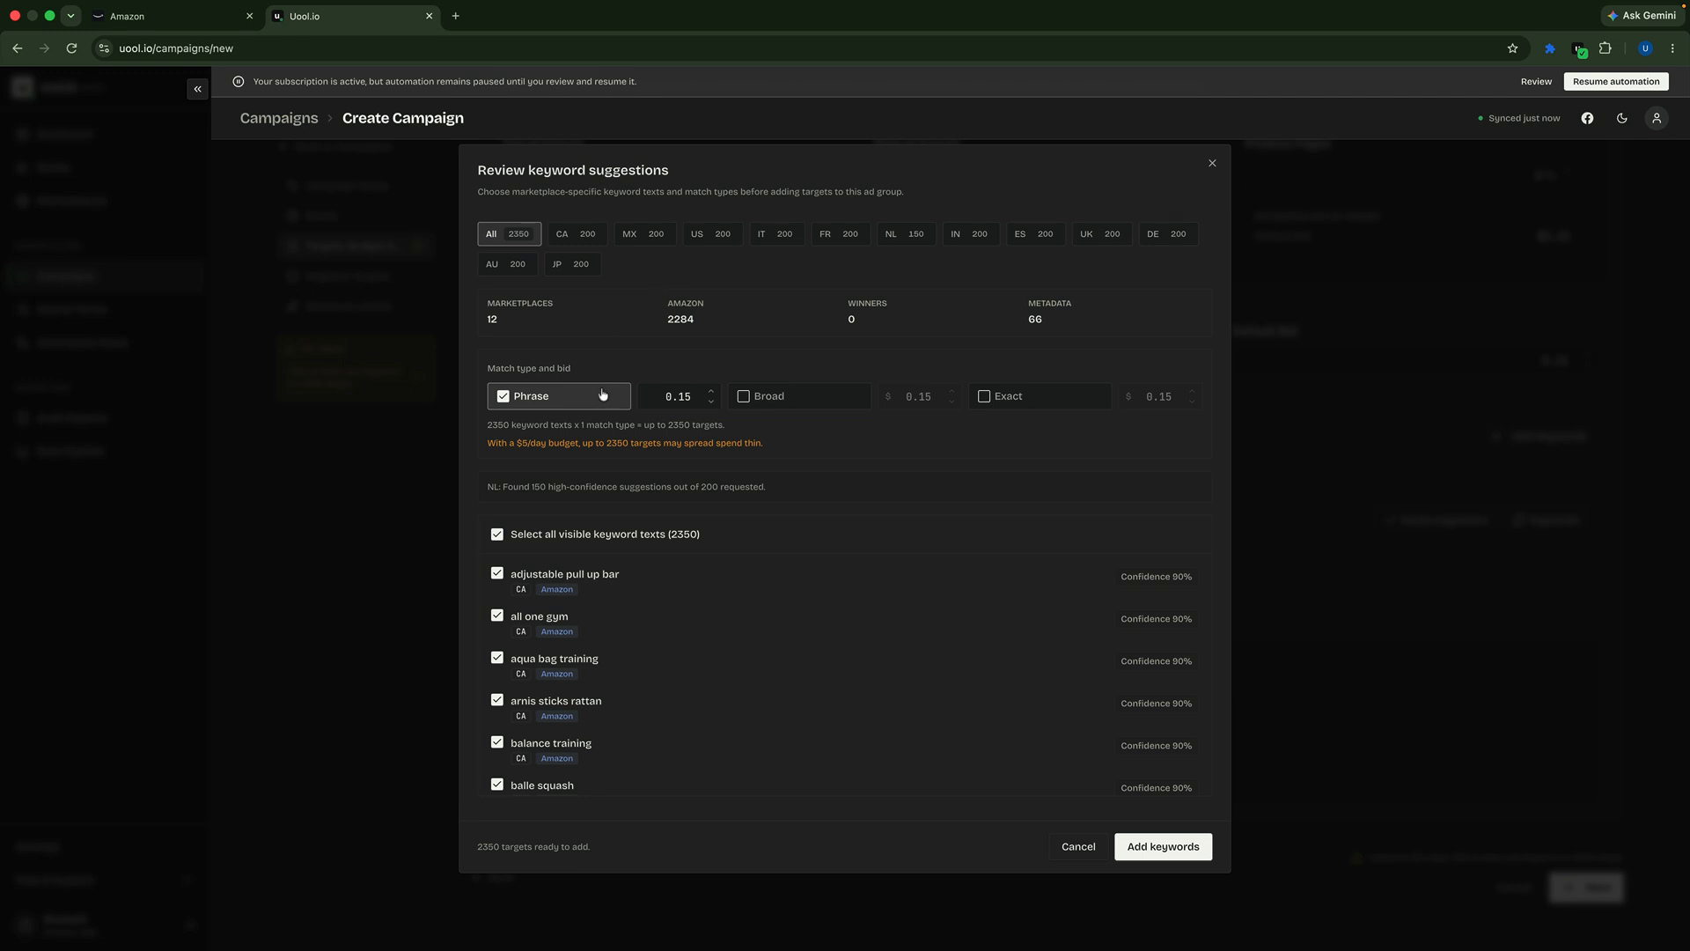
- Examine the suggested keywords overall and for India, France and Italy, and close the review without adding any
scroll(666, 627, down, 5)
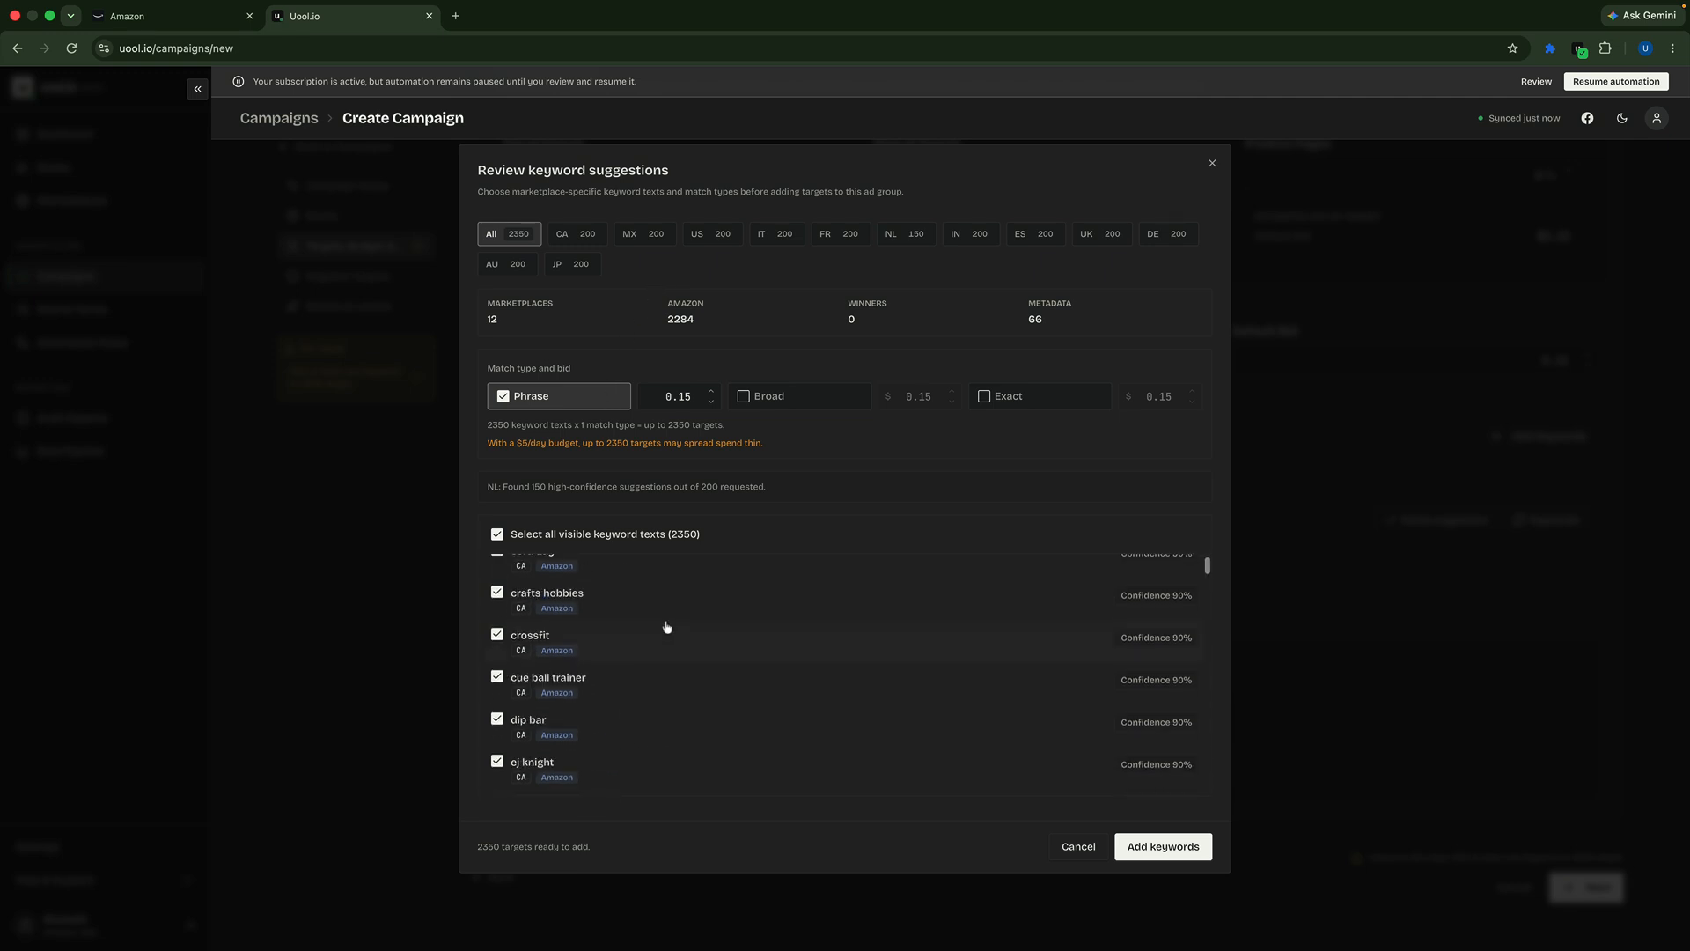
scroll(667, 627, down, 2)
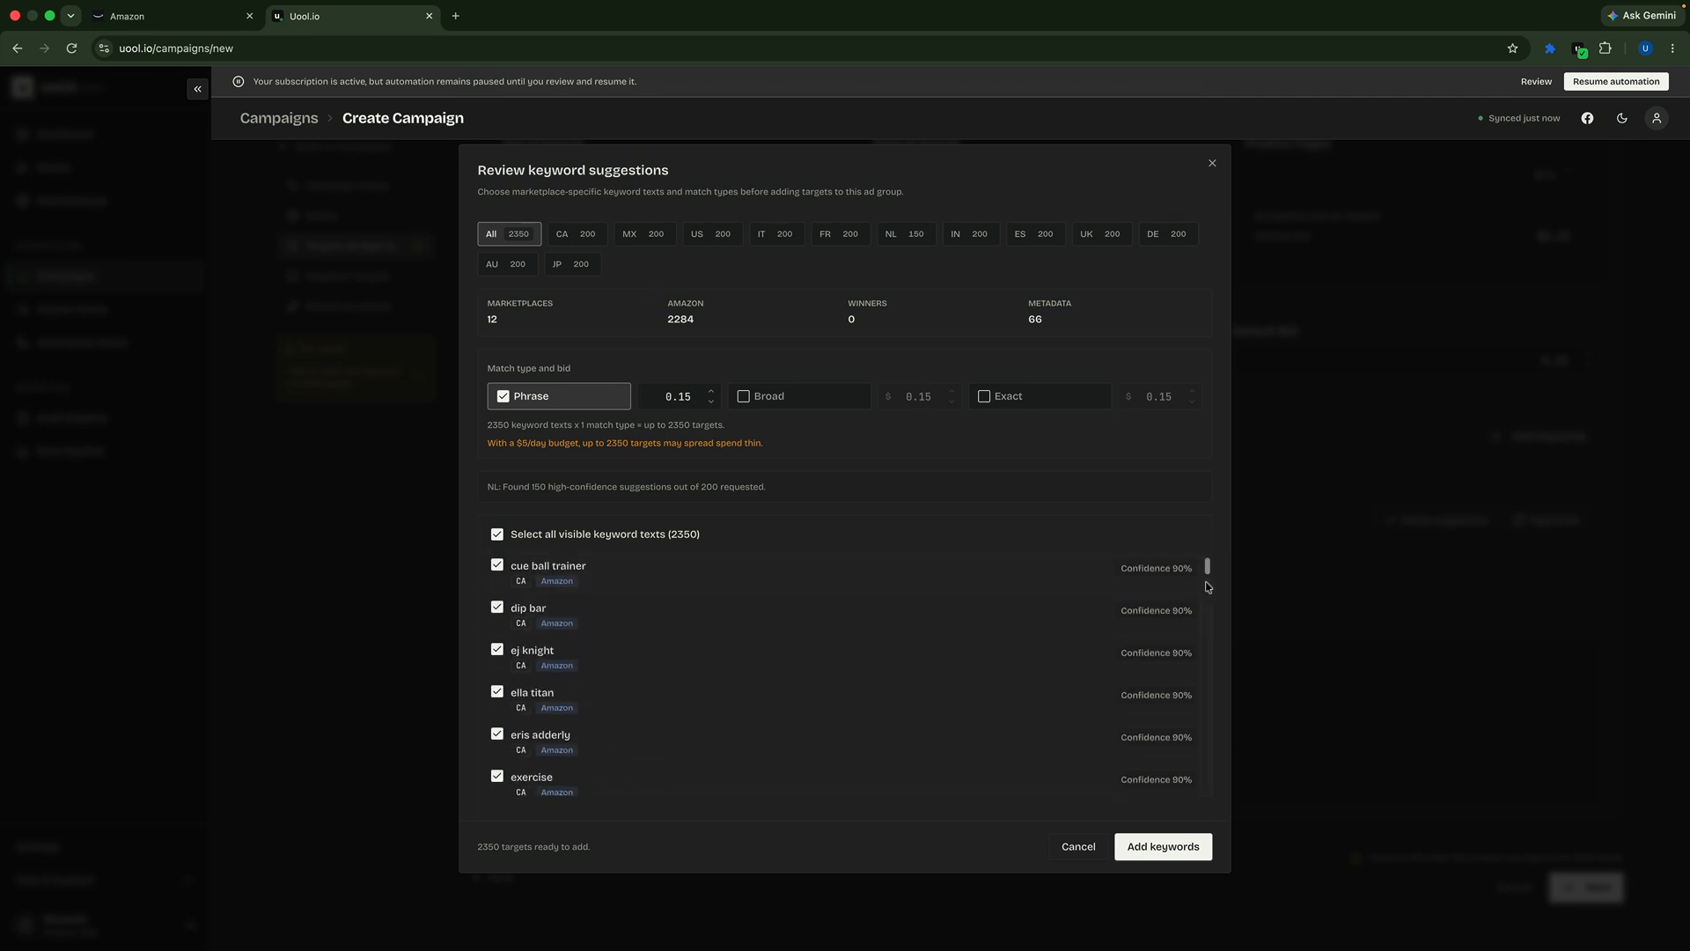
scroll(1208, 570, up, 7)
click(990, 233)
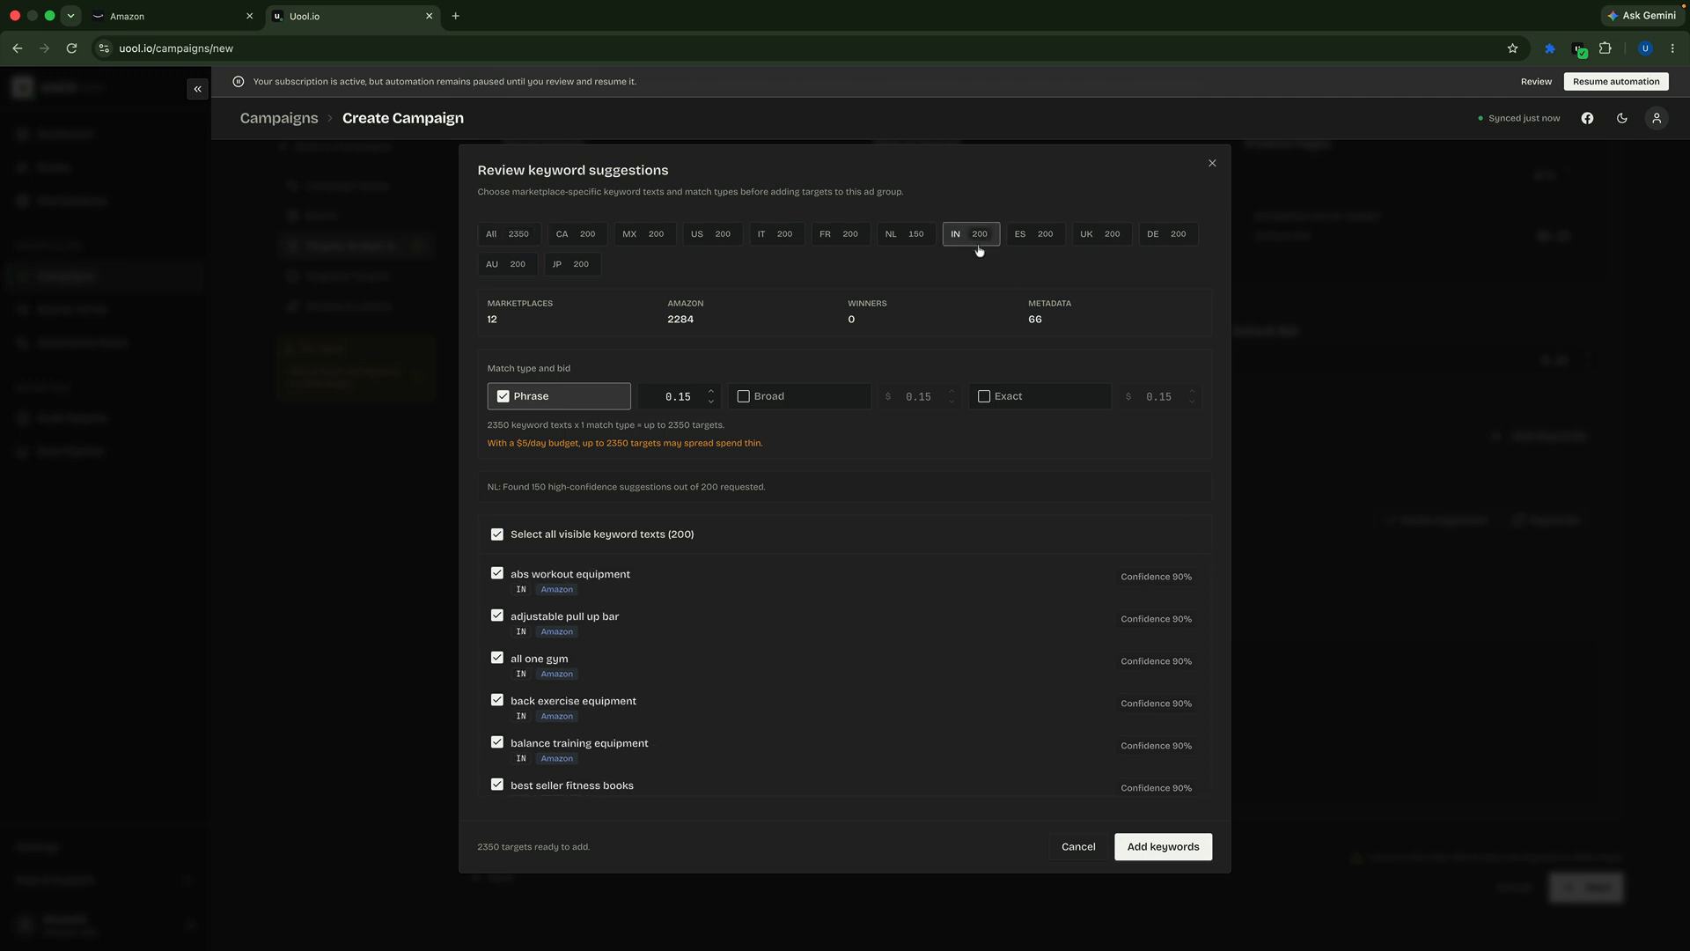
click(832, 241)
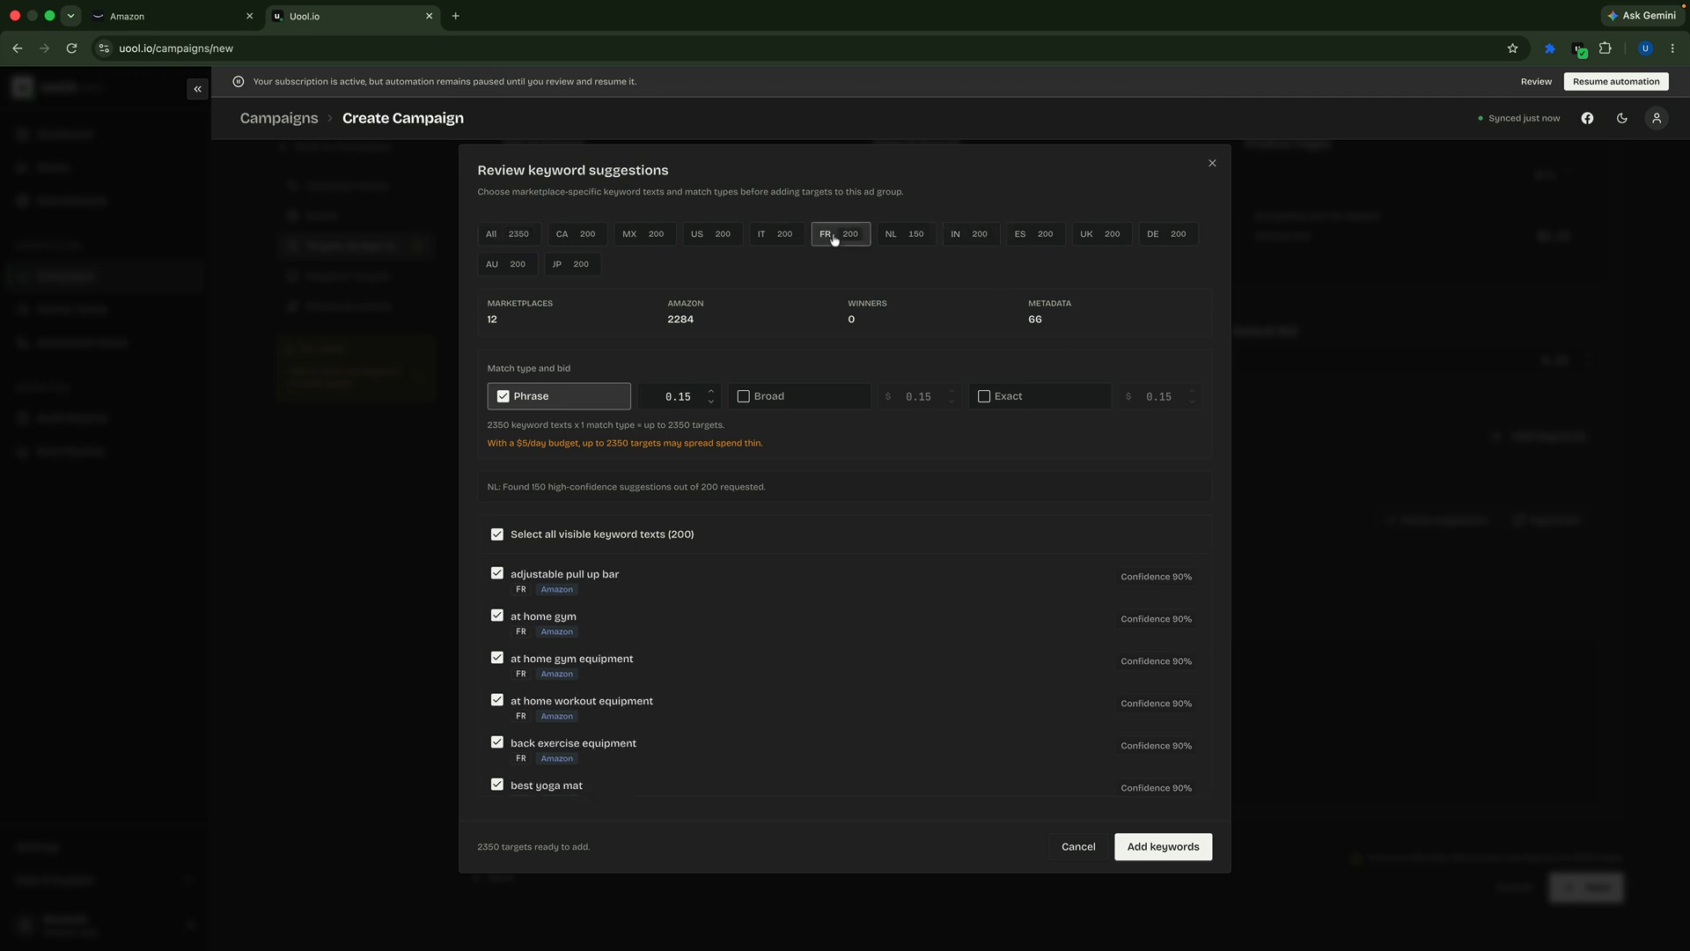
click(777, 240)
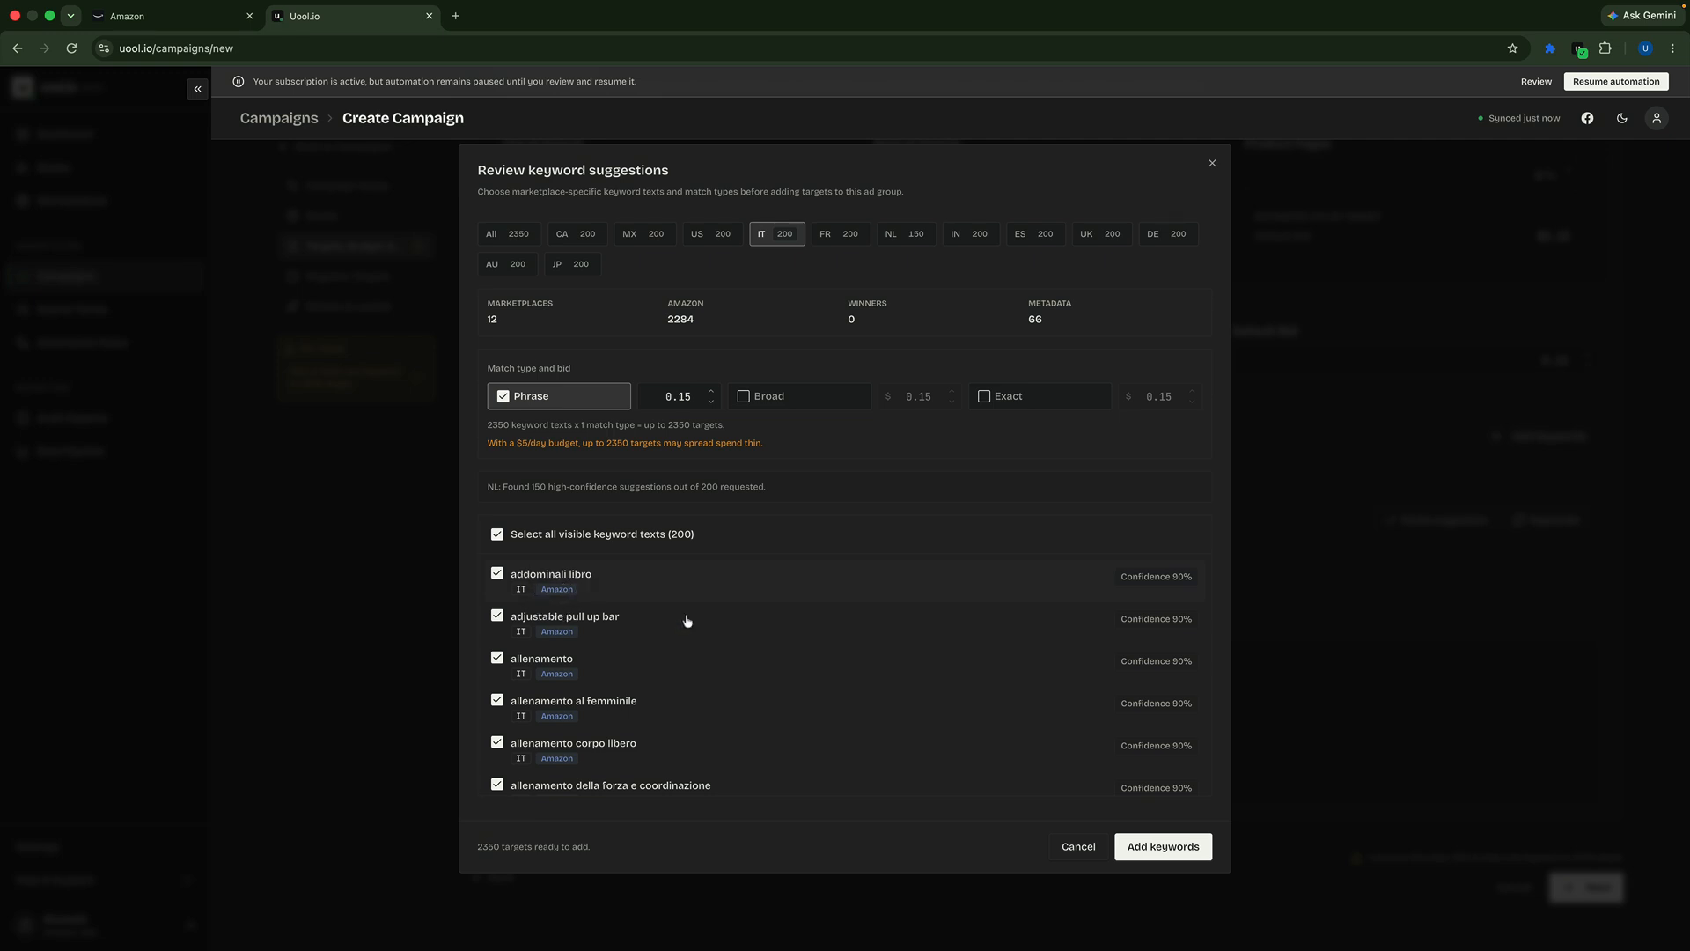
click(1078, 849)
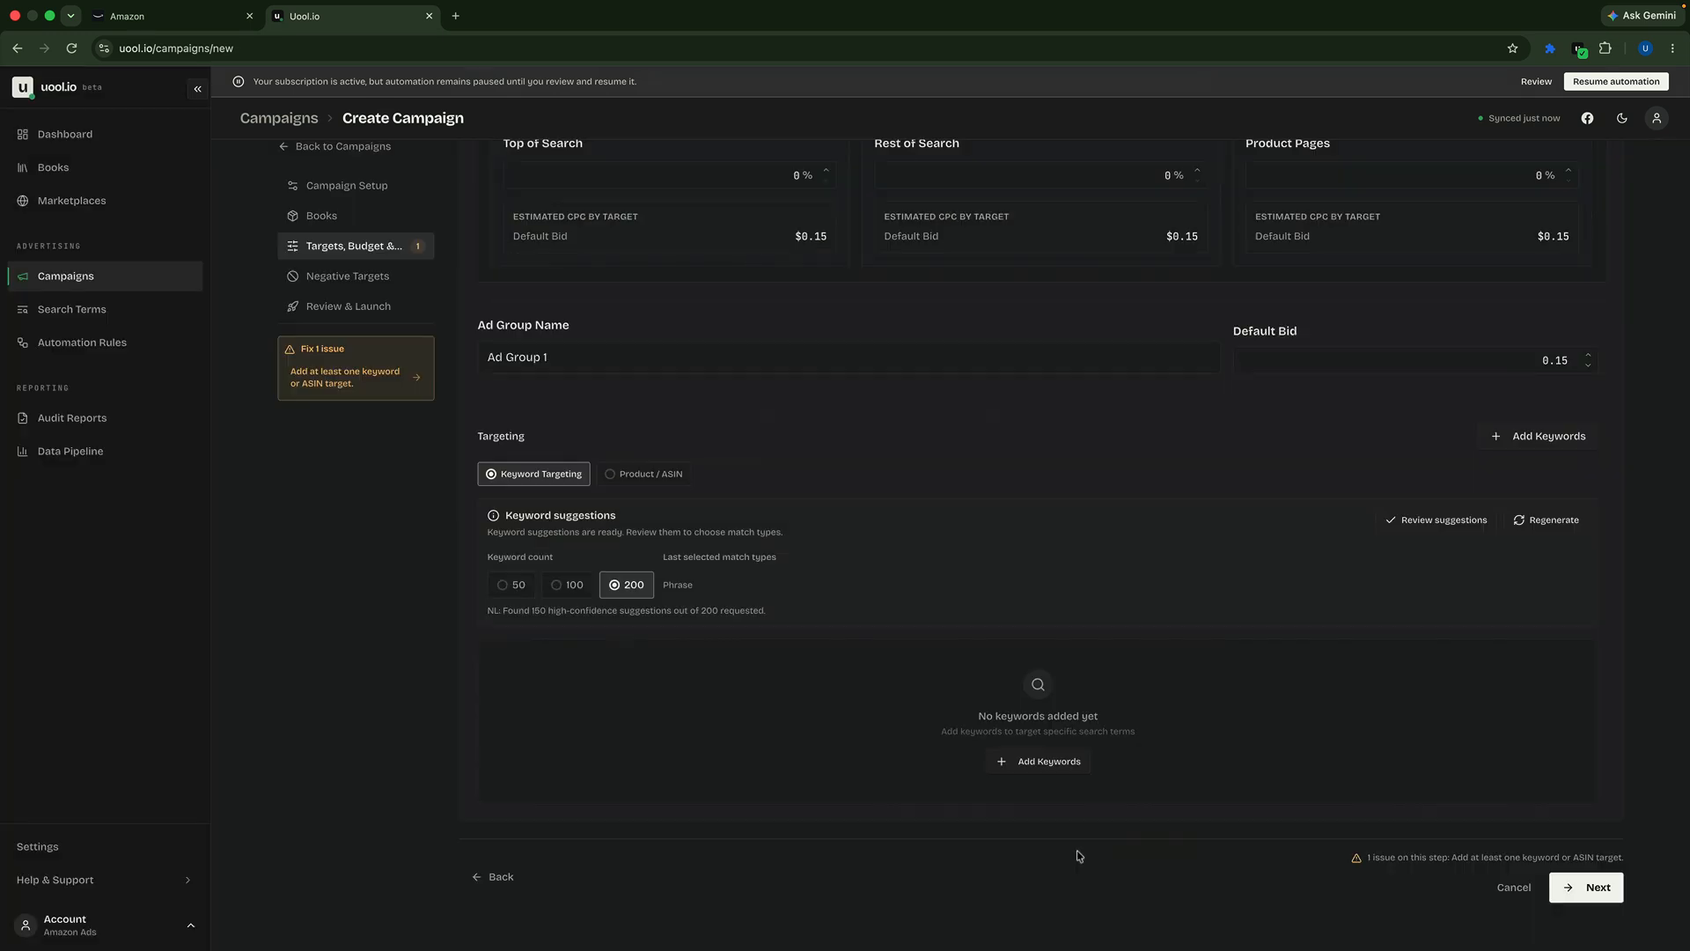
- Go back to the campaign setup and limit the marketplaces to Canada, United States, United Kingdom and Australia
click(503, 879)
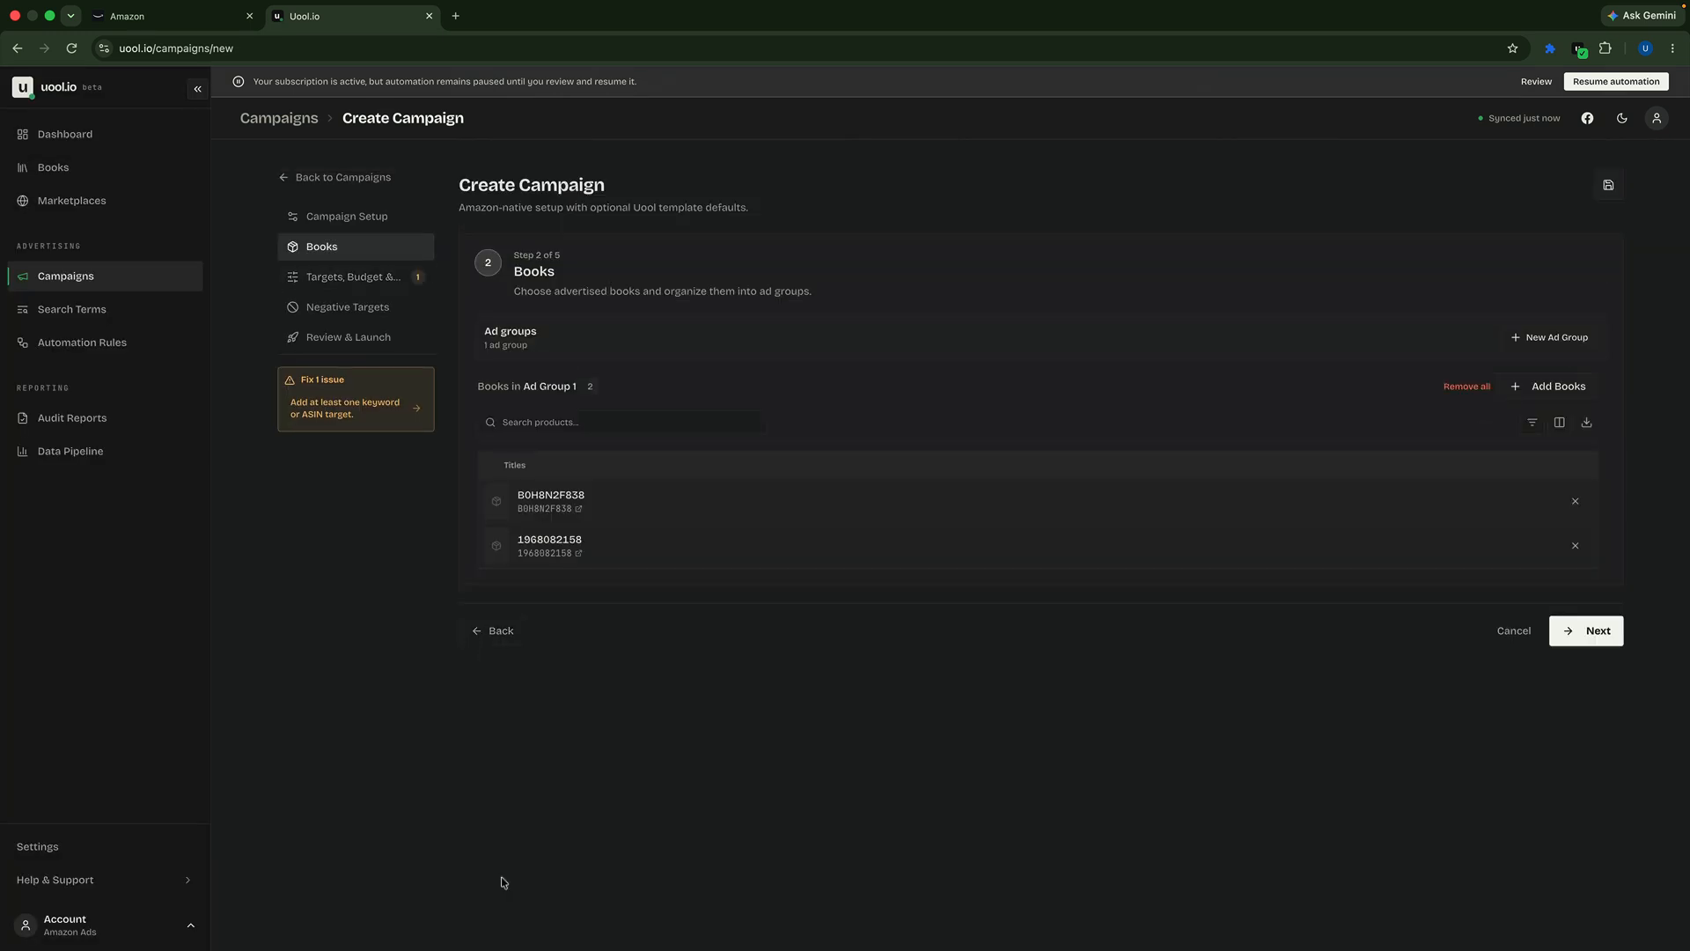
click(504, 636)
scroll(655, 698, down, 2)
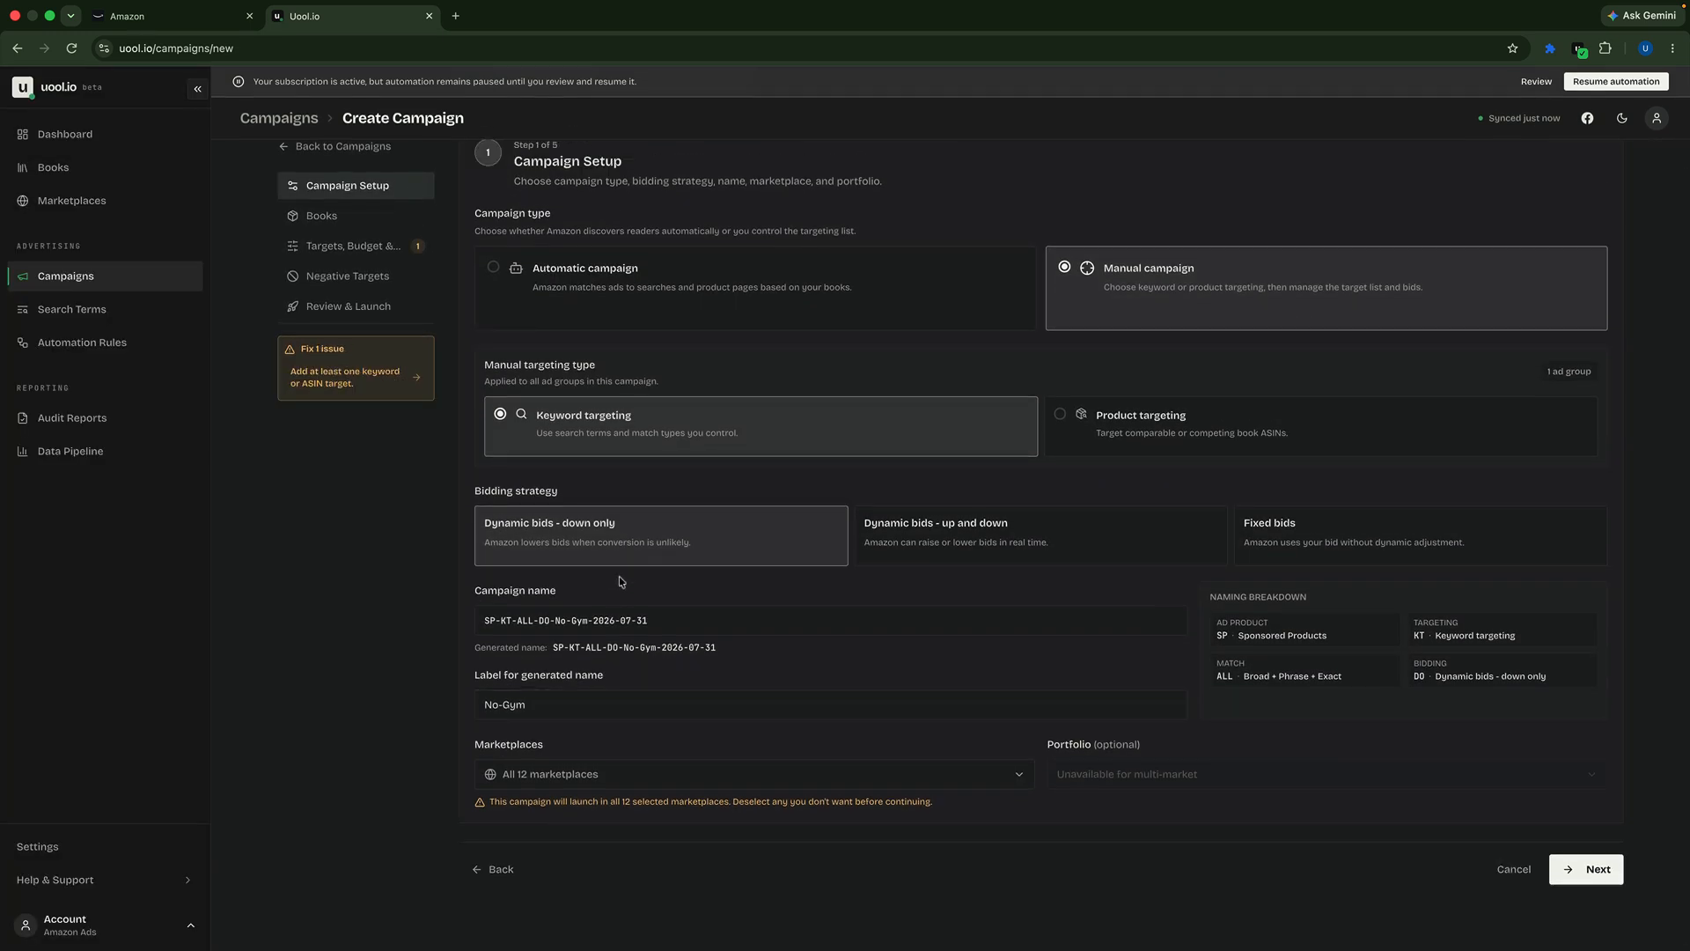
scroll(588, 538, up, 2)
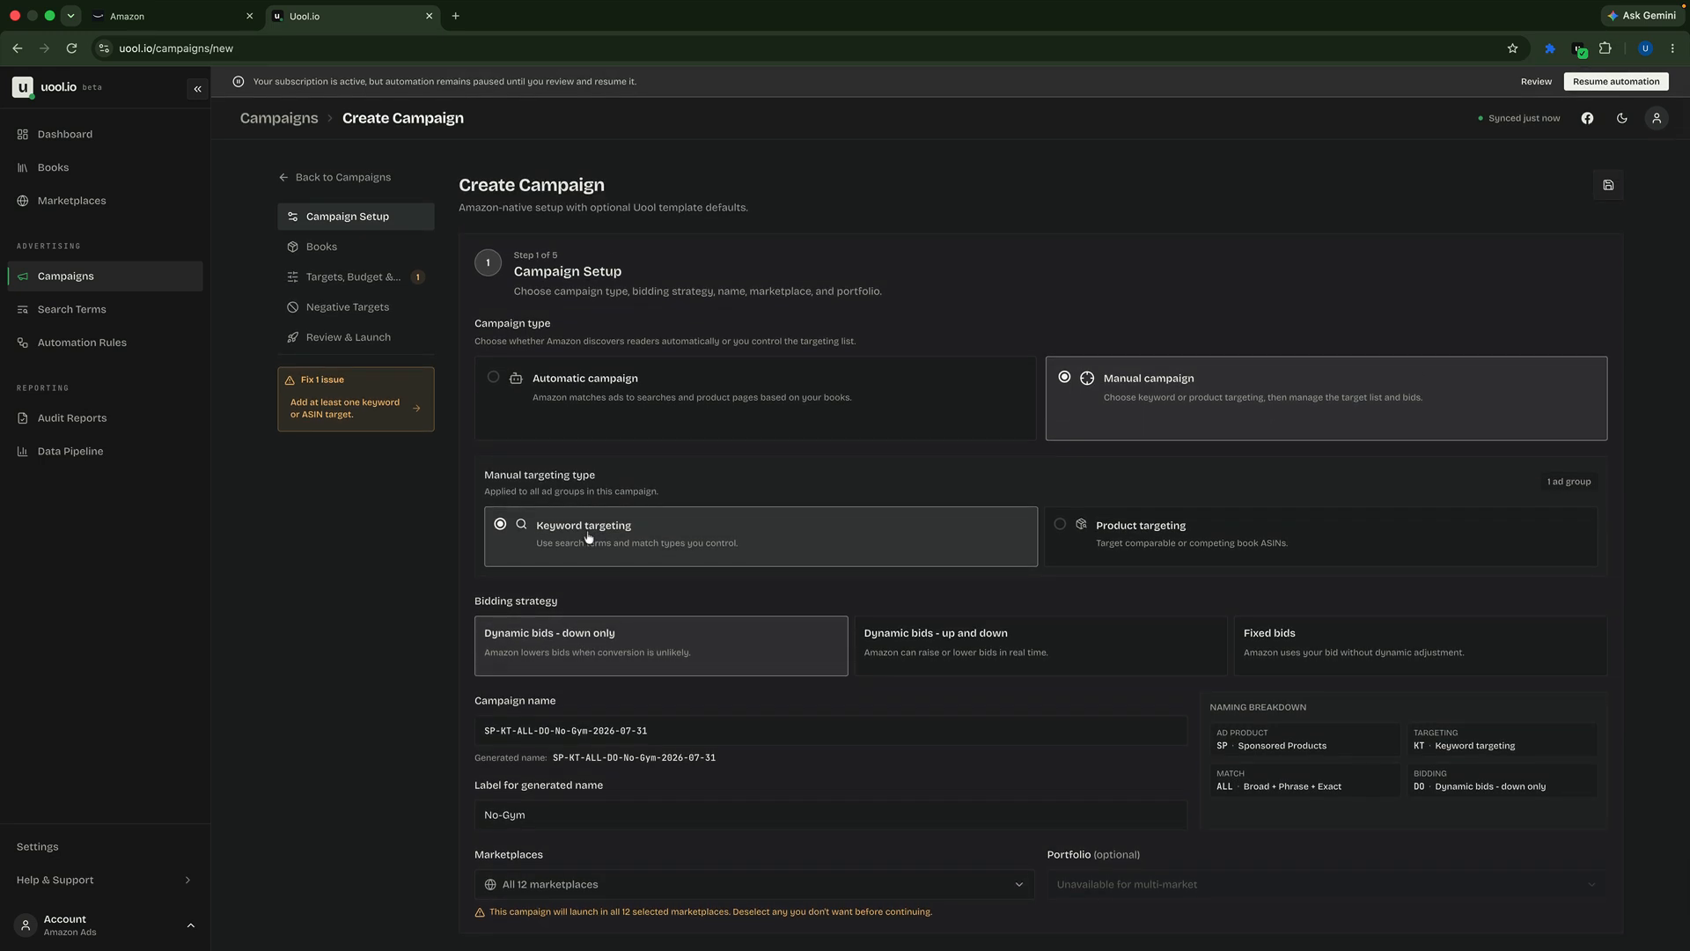
scroll(588, 538, down, 2)
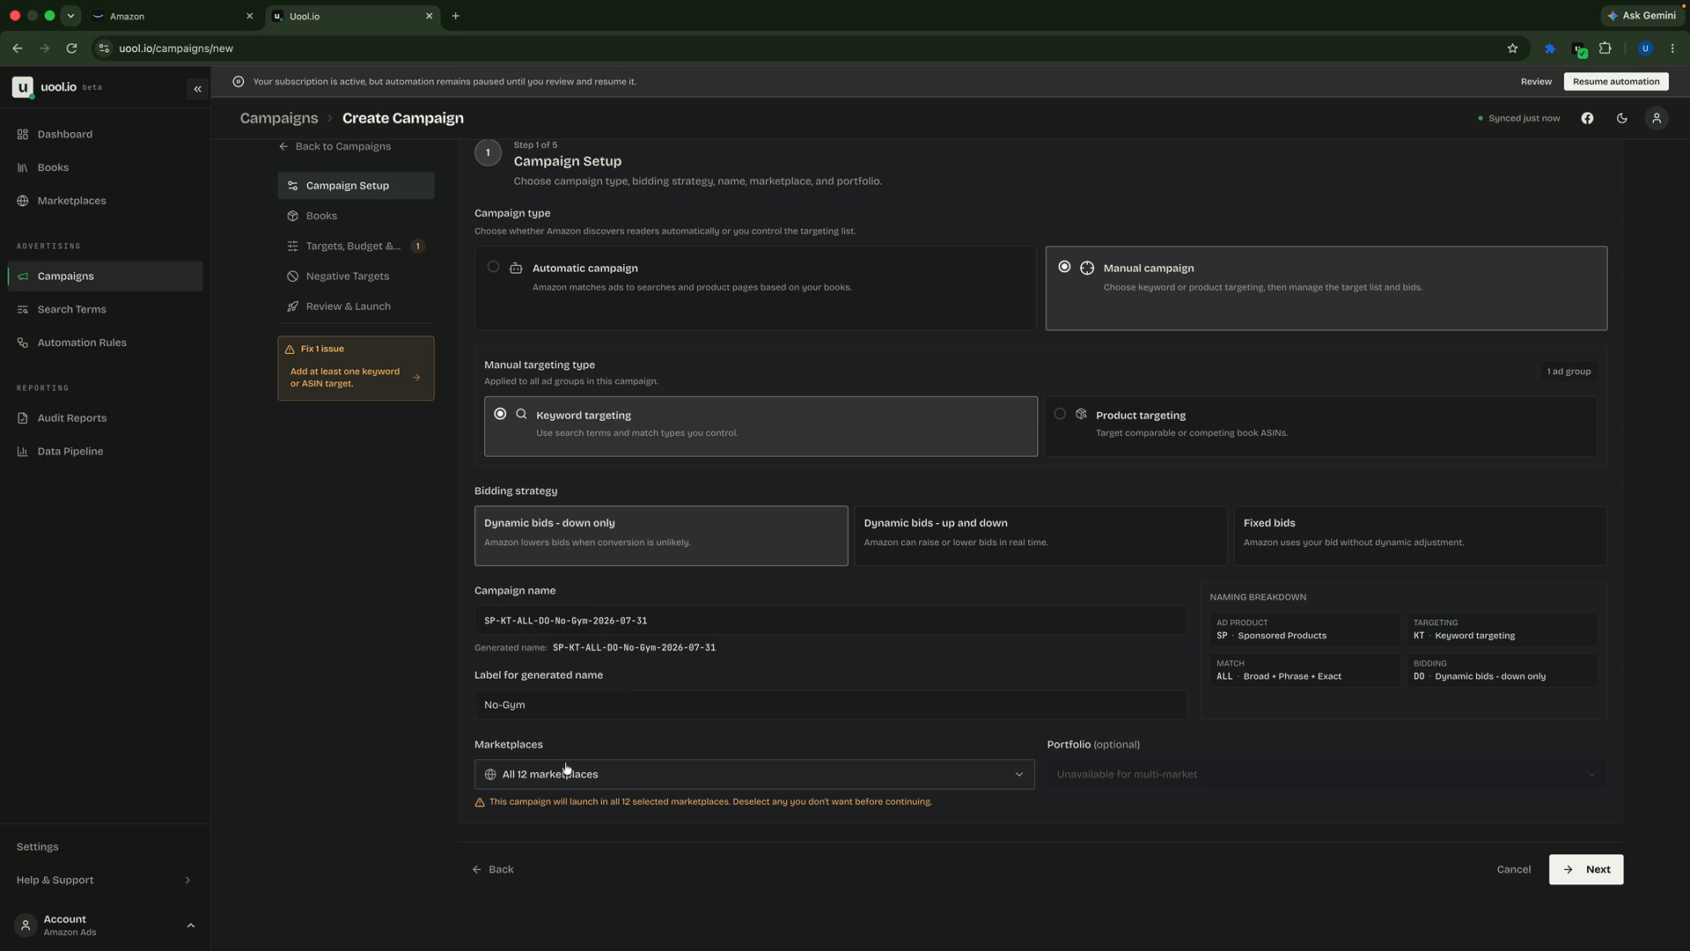
click(587, 779)
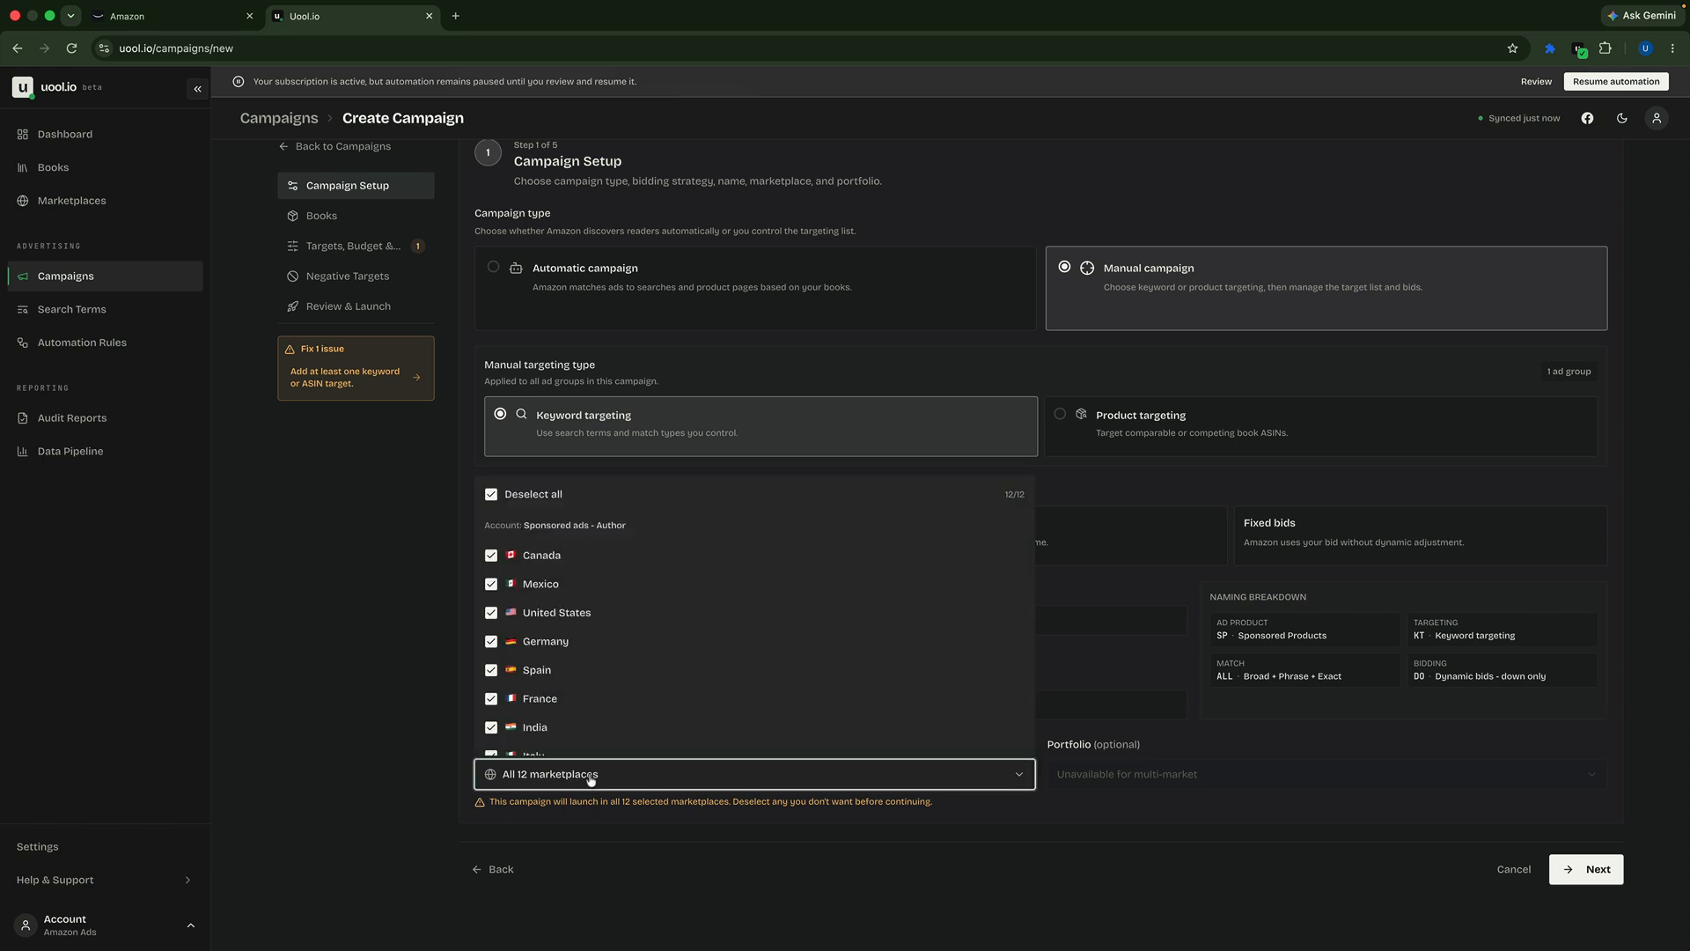
click(493, 498)
click(491, 555)
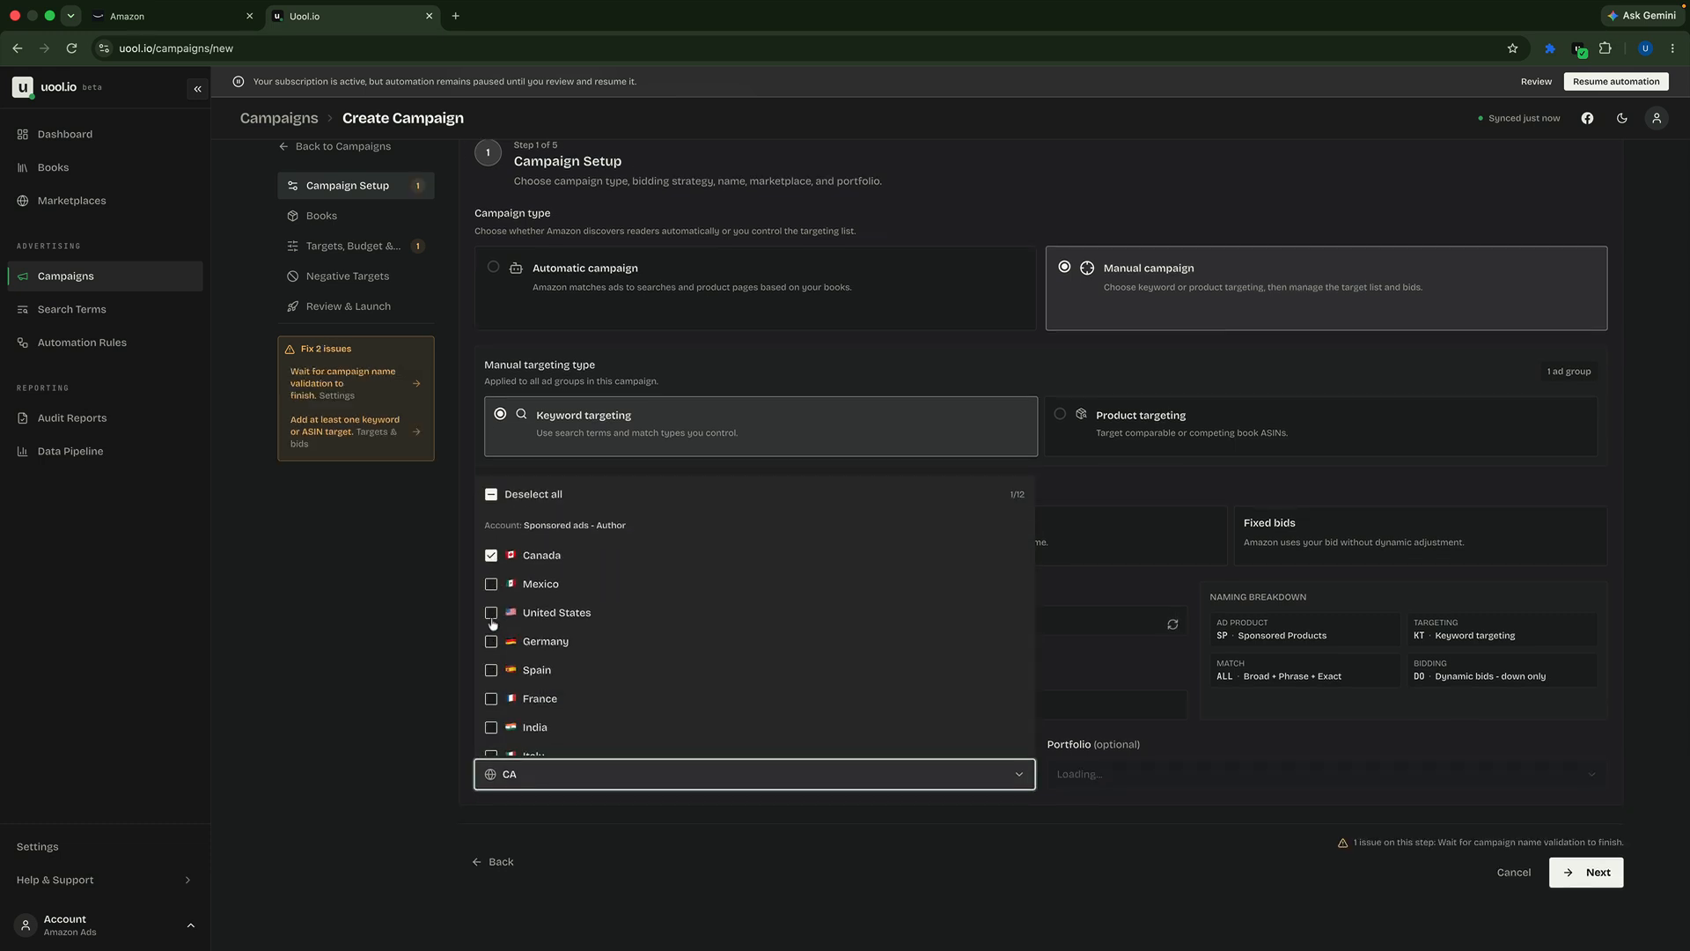
click(492, 616)
scroll(651, 641, down, 3)
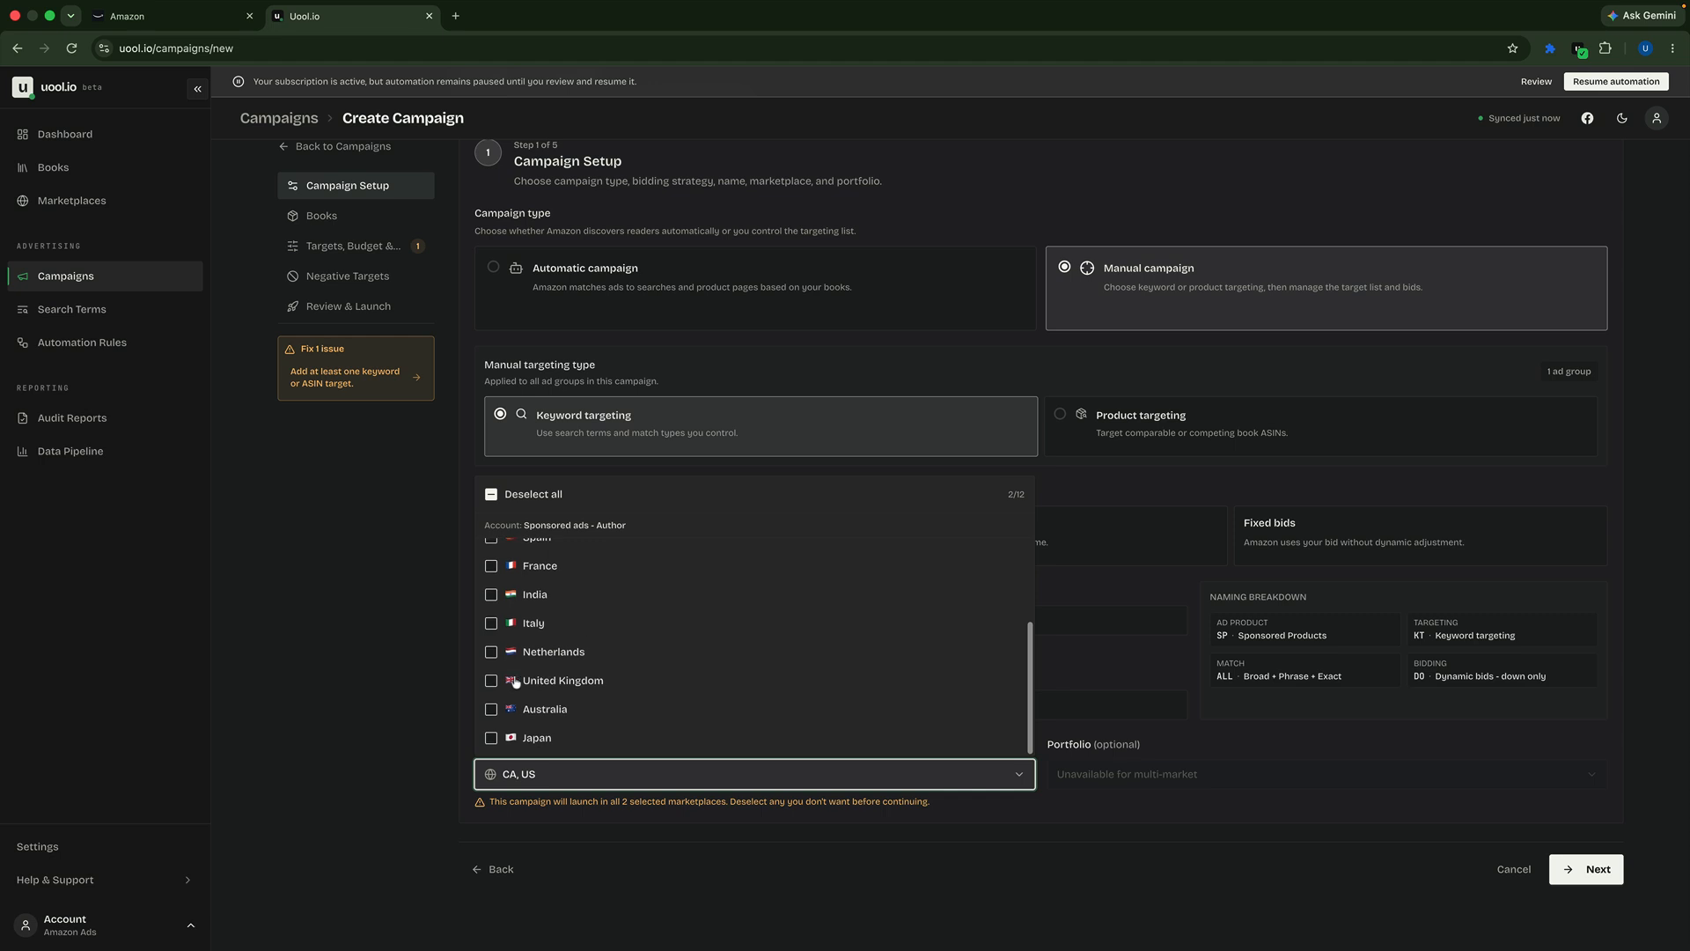
click(516, 683)
click(514, 714)
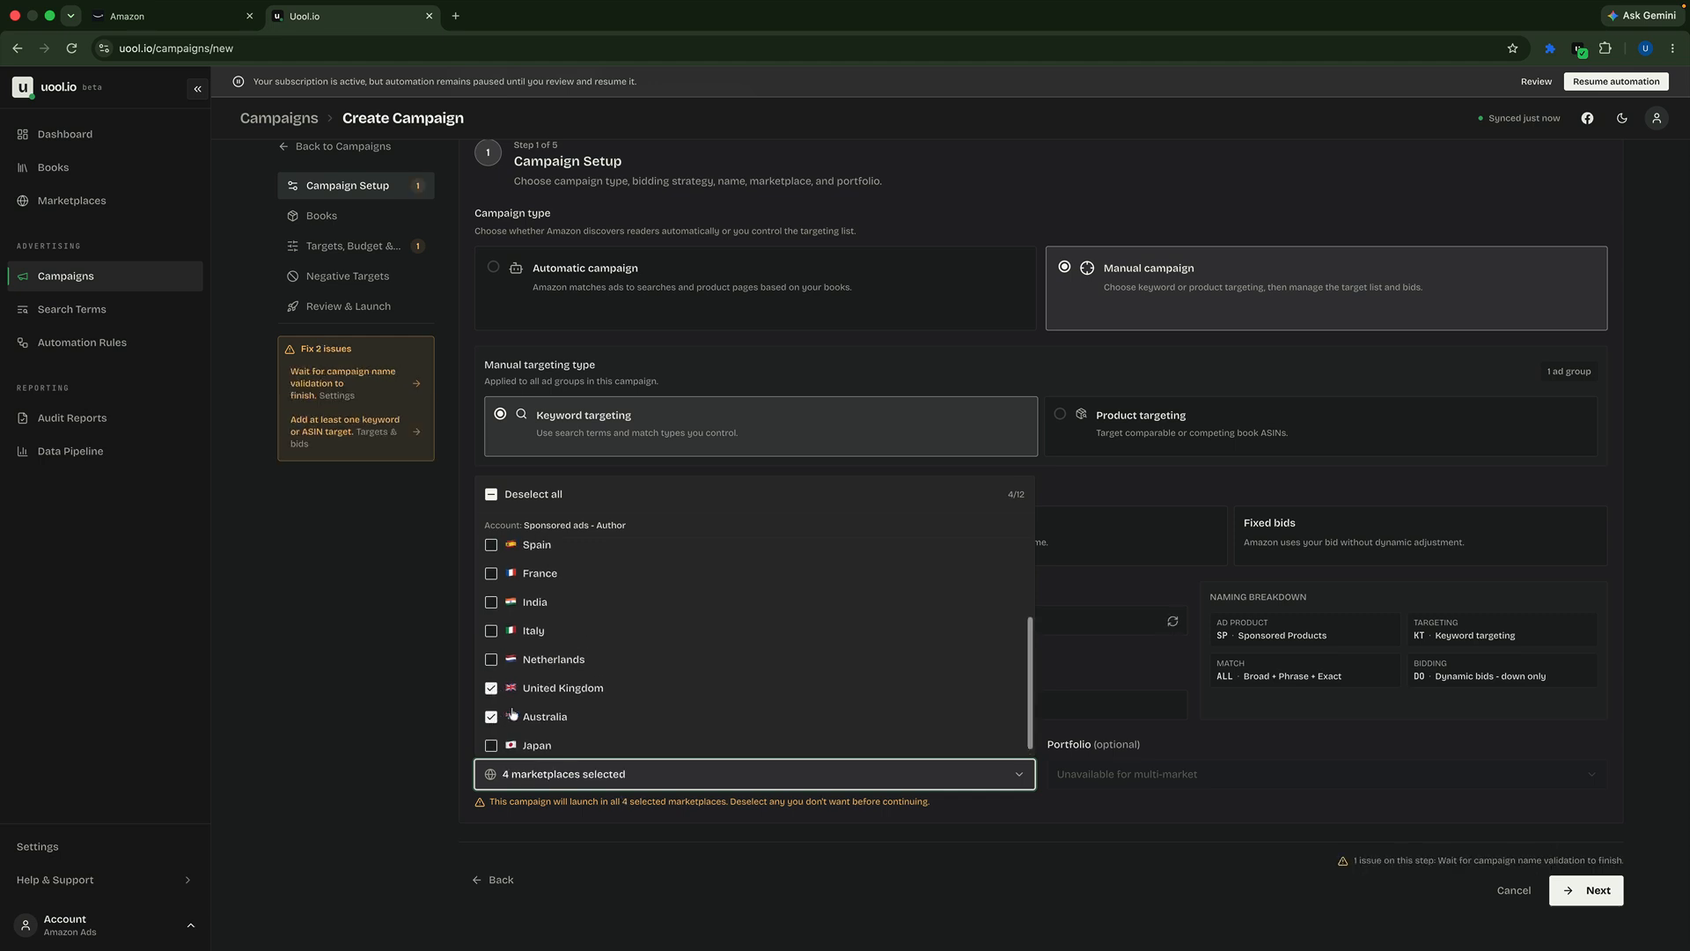
- Continue to targets and budget and generate keyword suggestions with a keyword count of 200 for the selected marketplaces
click(1578, 887)
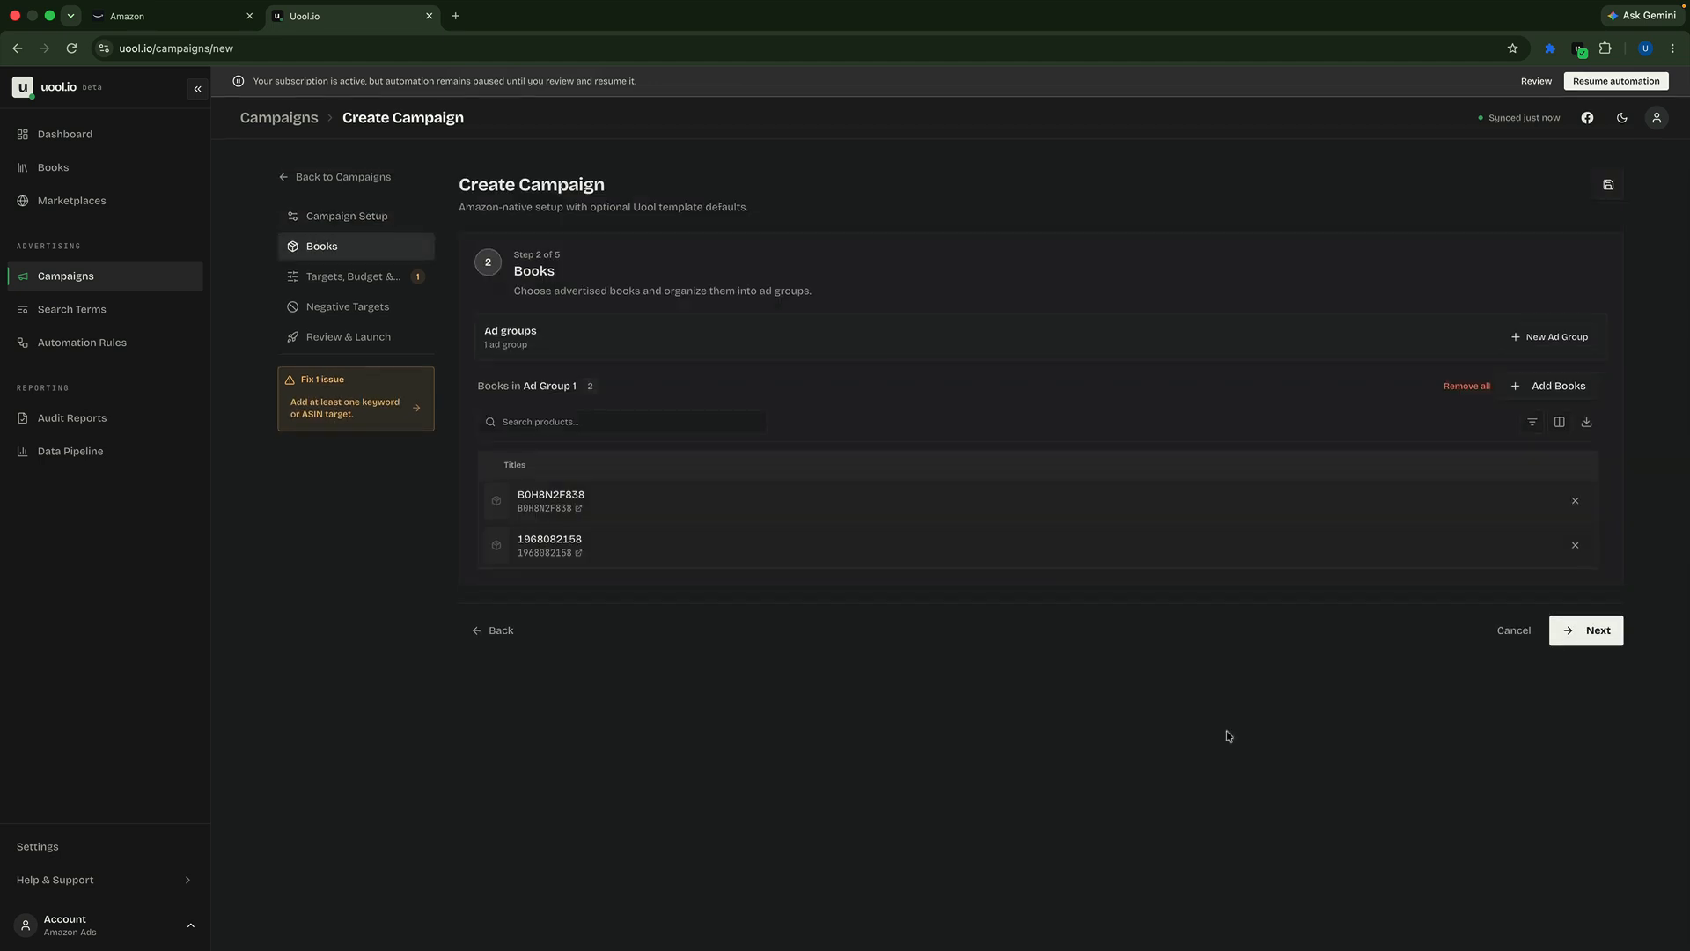
click(1586, 630)
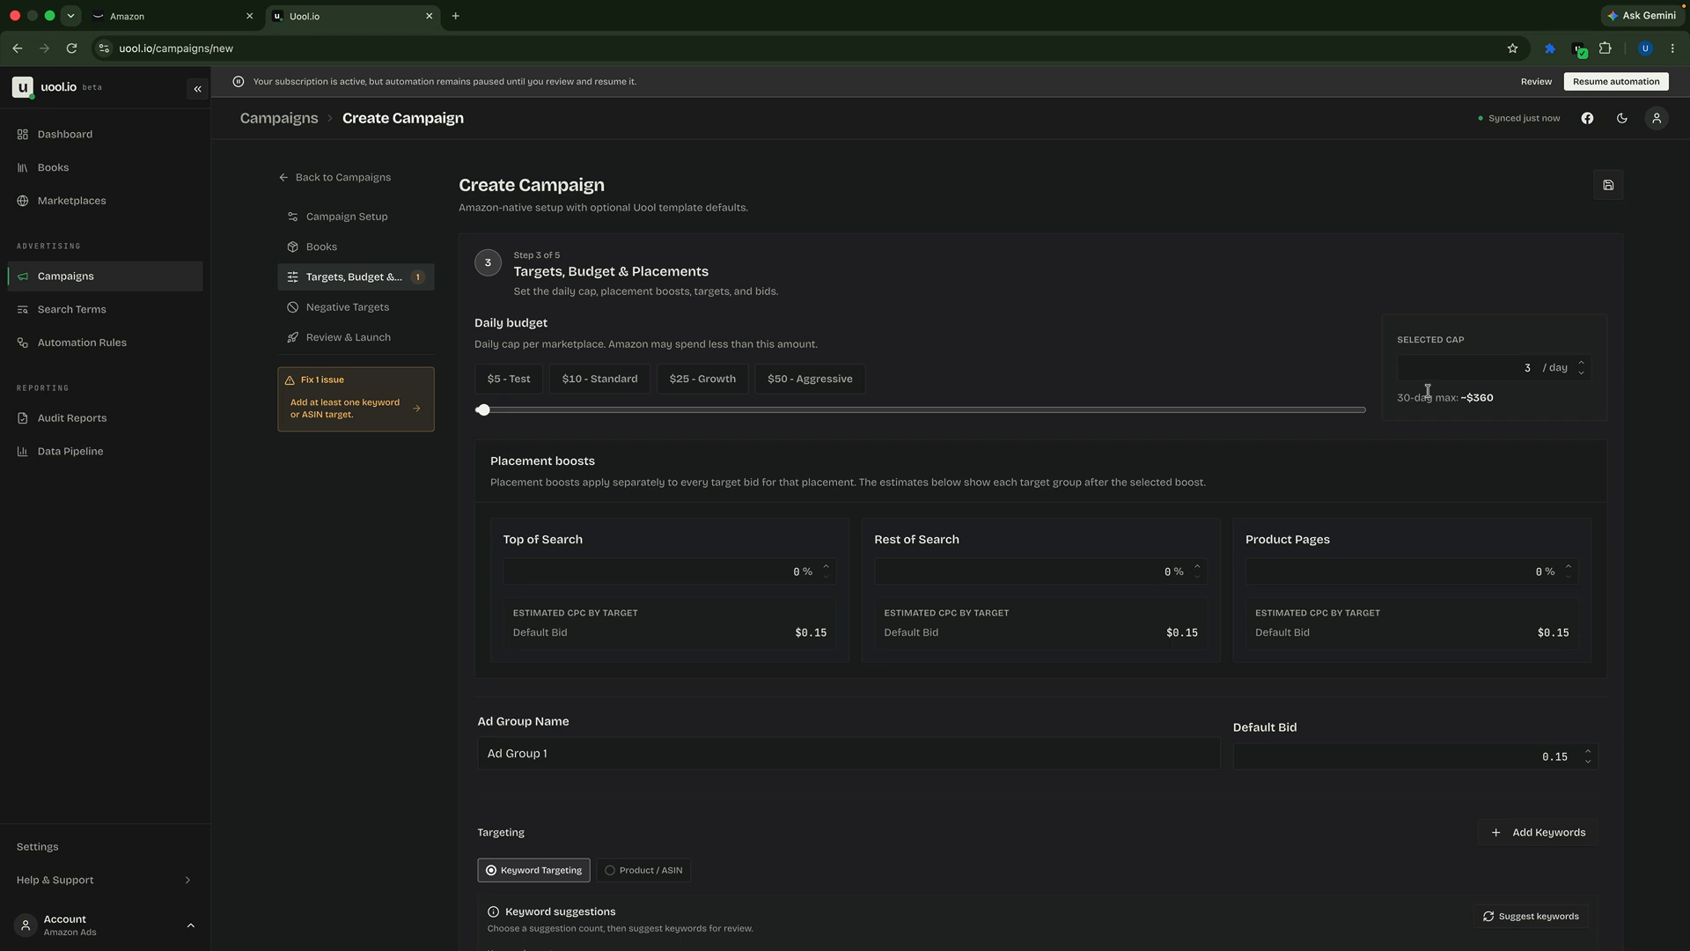
scroll(1428, 390, down, 5)
click(627, 584)
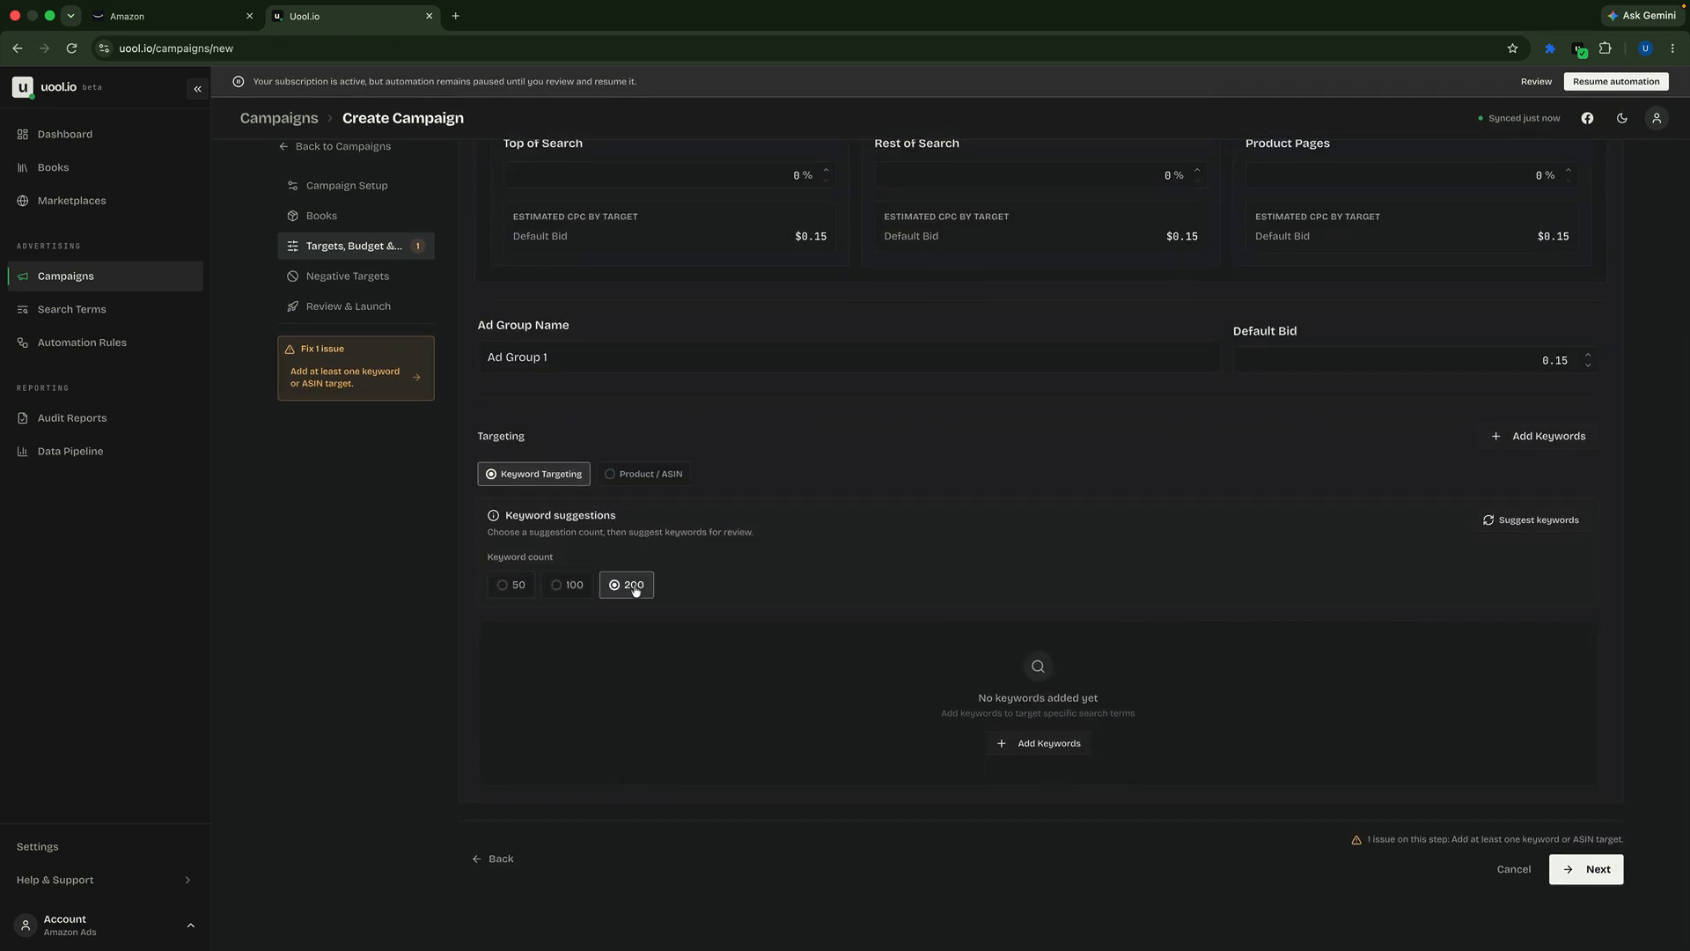
click(1538, 521)
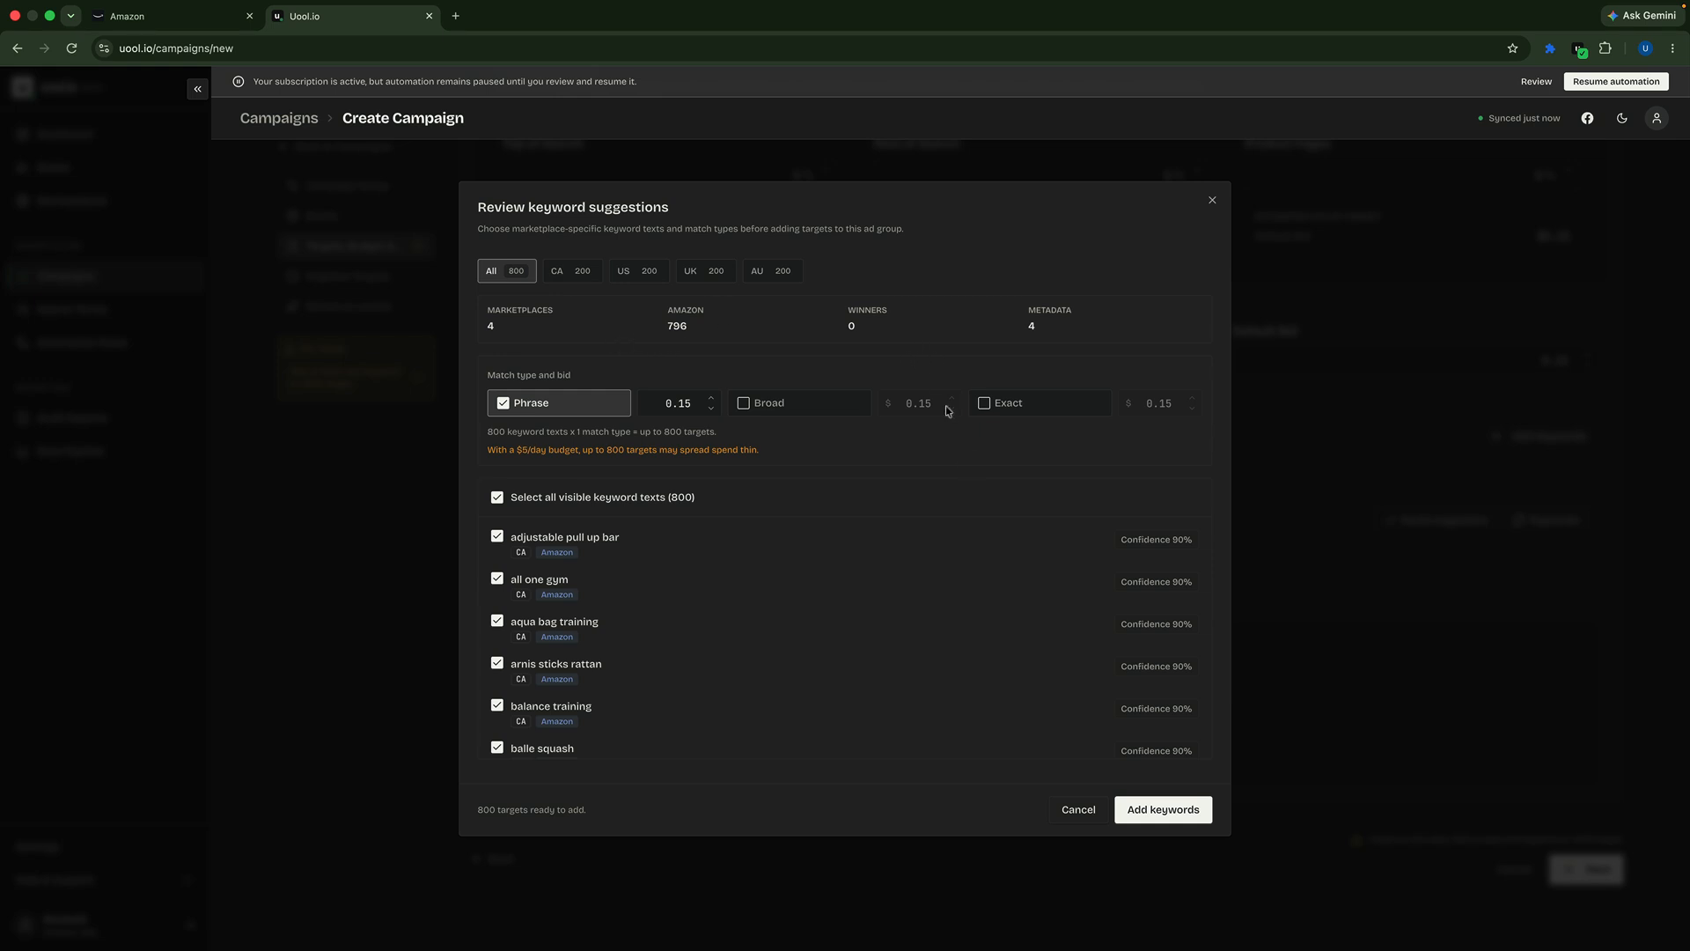
- Enable the Broad and Exact match types for the suggested keywords, and set the bids to 0.10 for Broad and 0.12 for Phrase
click(744, 405)
click(985, 403)
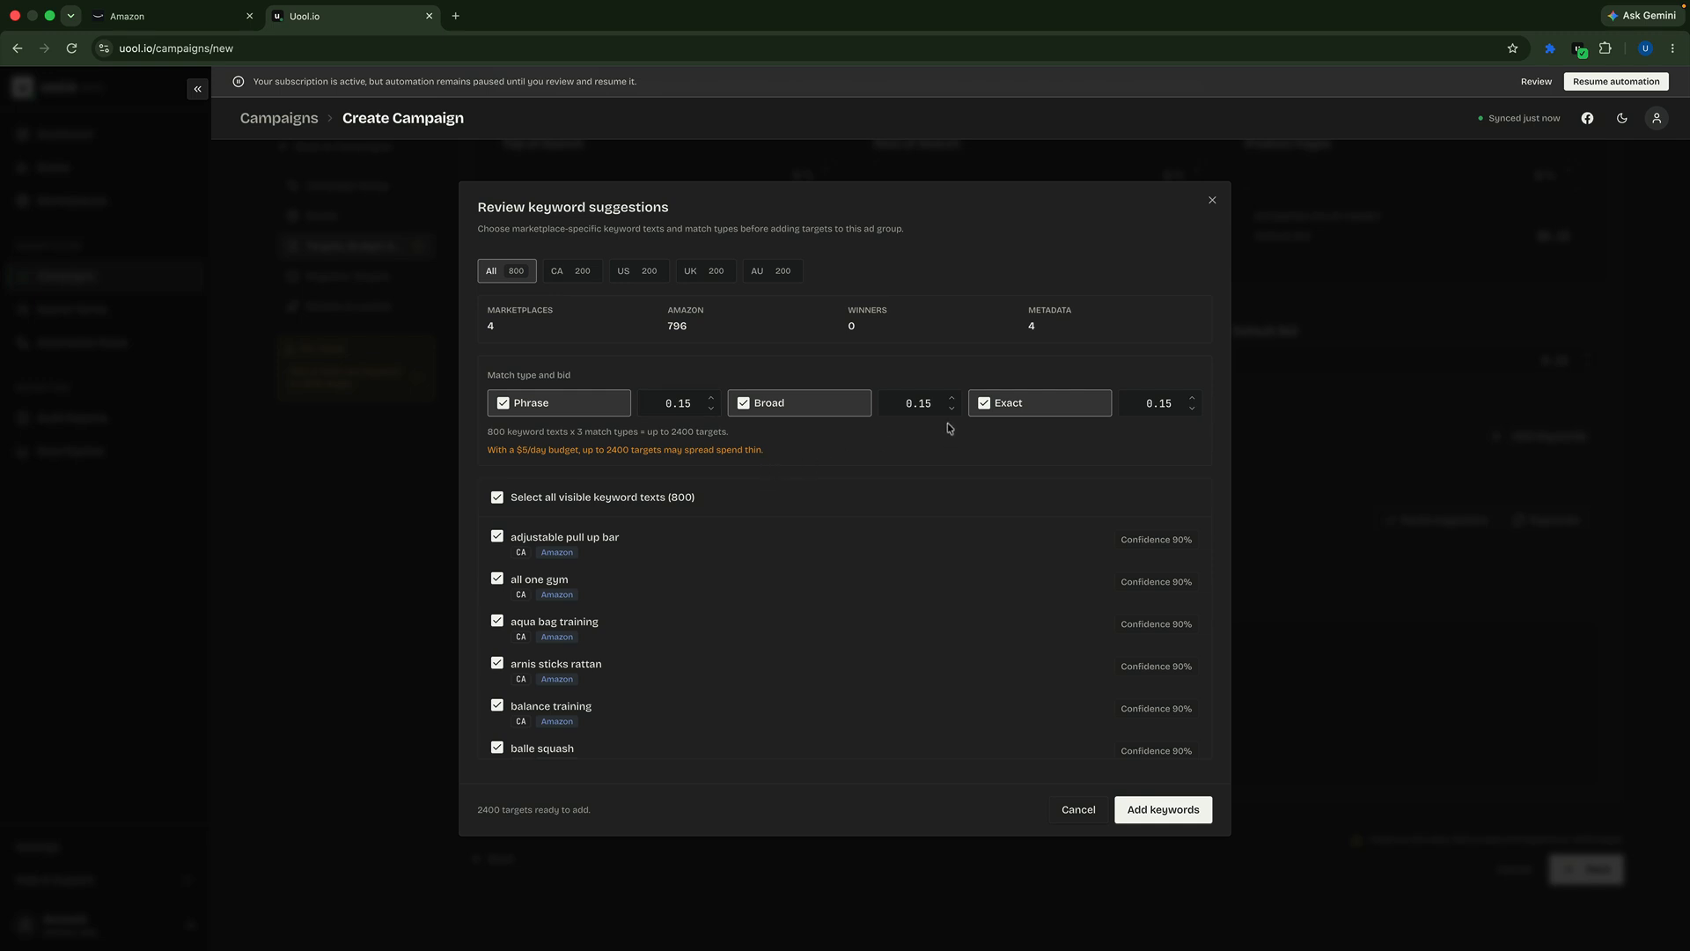
click(952, 409)
click(951, 409)
click(952, 408)
click(713, 409)
drag(488, 431, 749, 435)
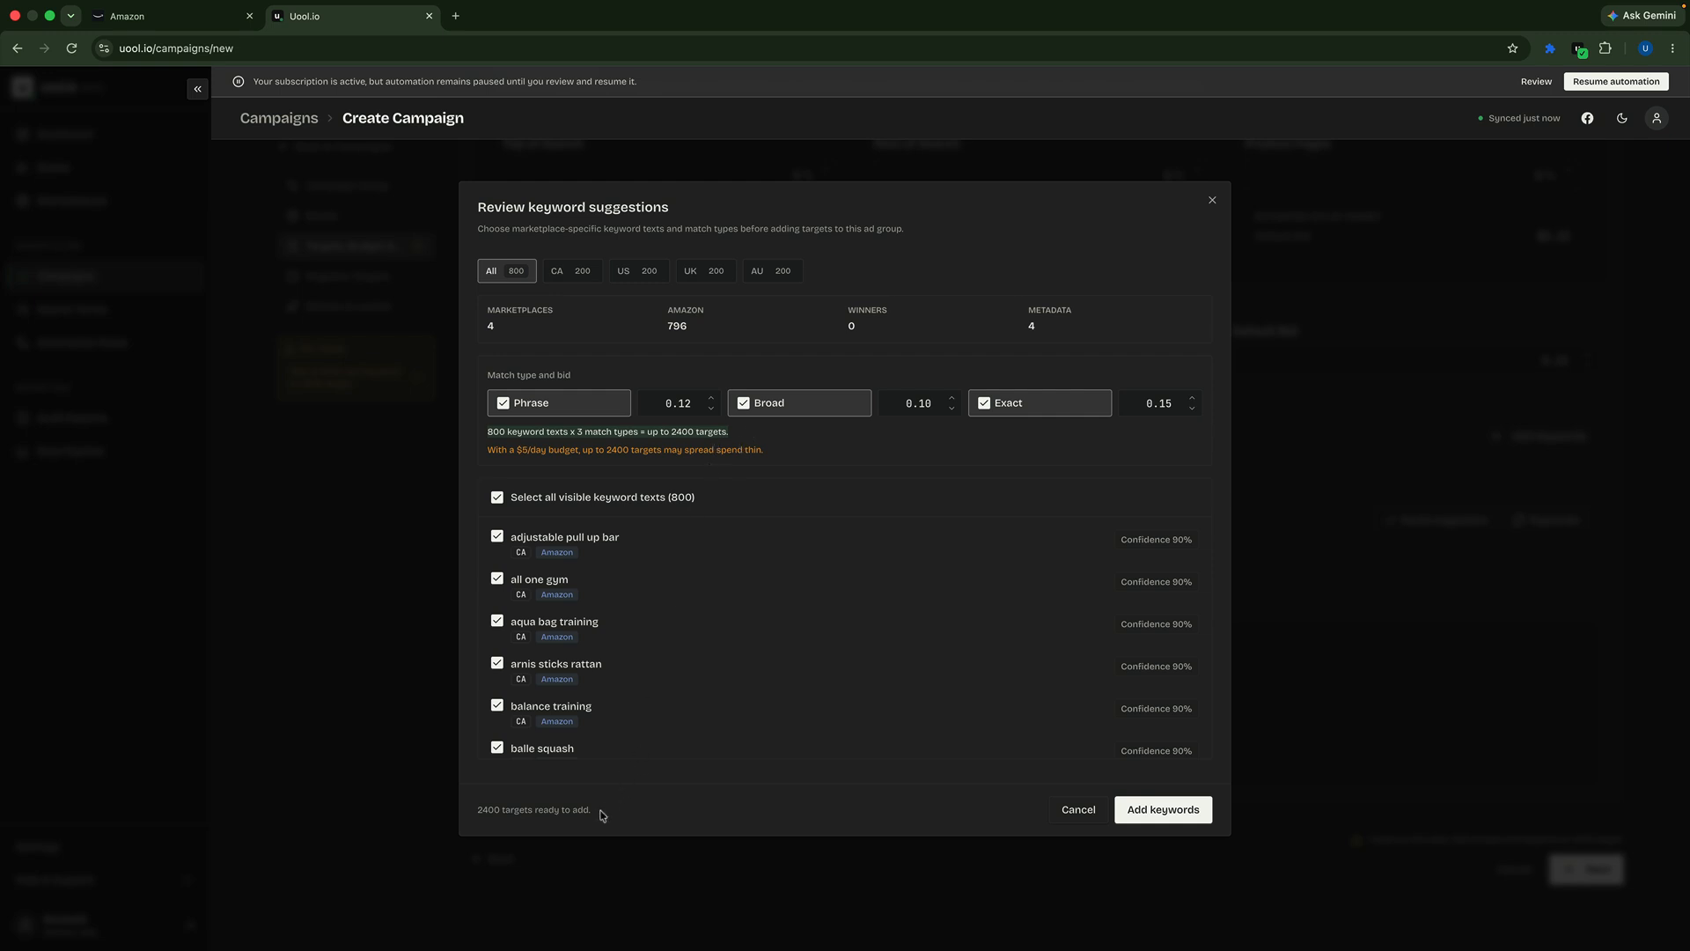
- Switch to Amazon Ads and open the launched SP-L0-KT-DO-No-Gym-2026-07-30 campaign for editing from its launch summary
click(209, 20)
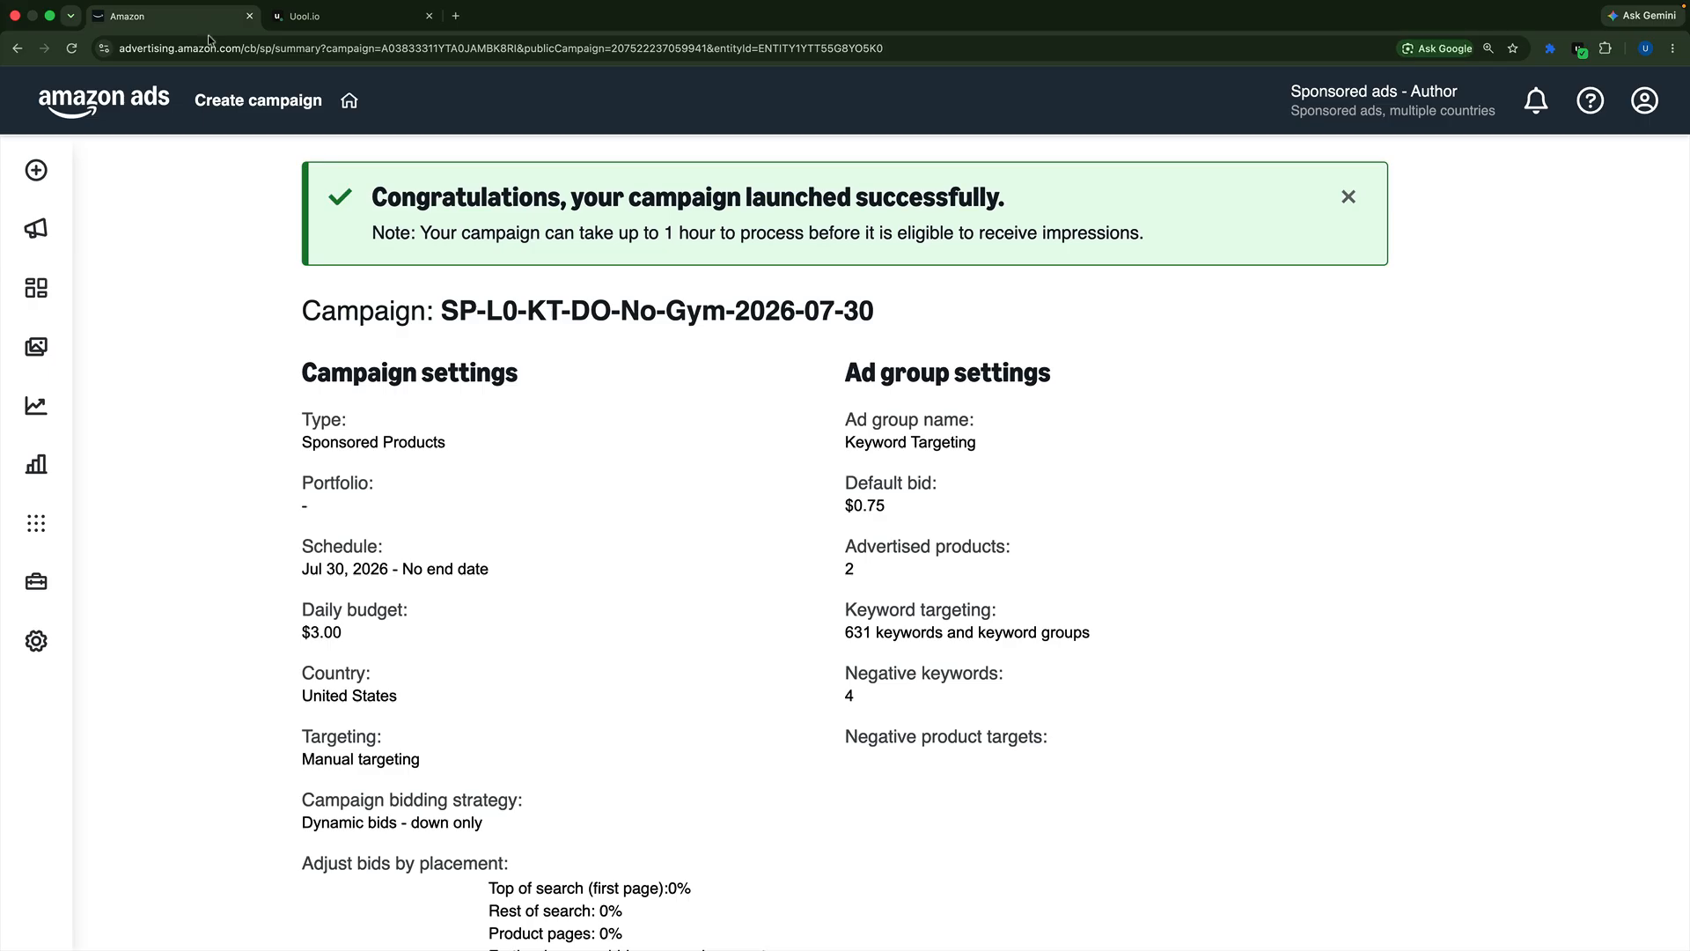
scroll(533, 526, down, 3)
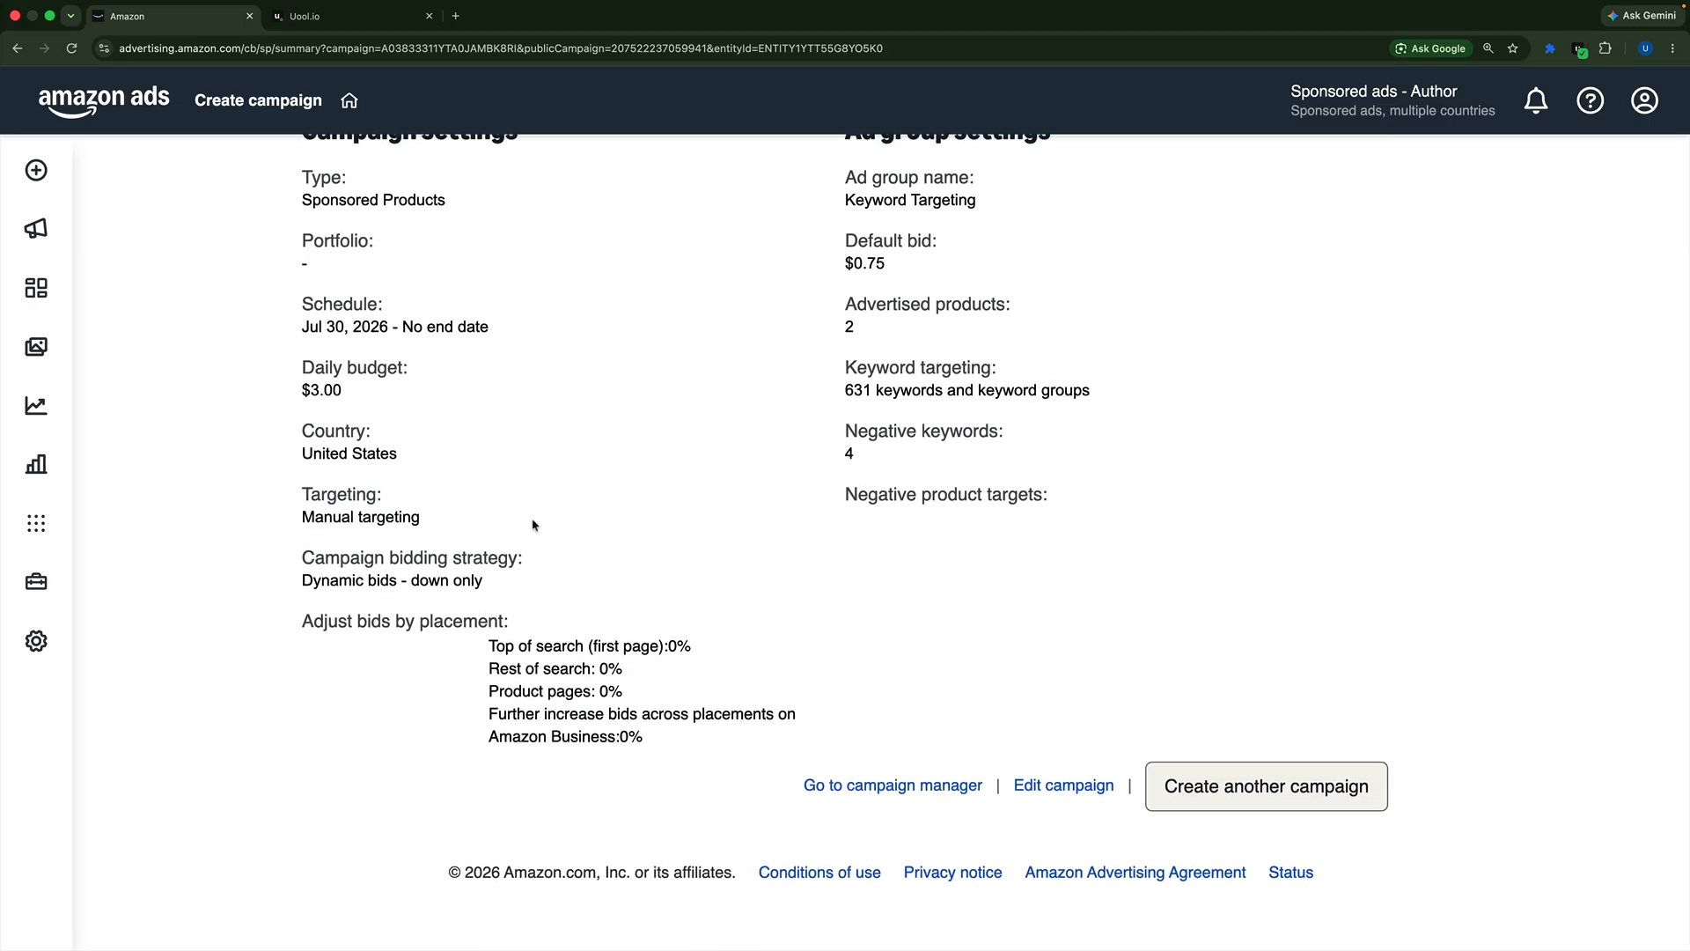
click(1063, 845)
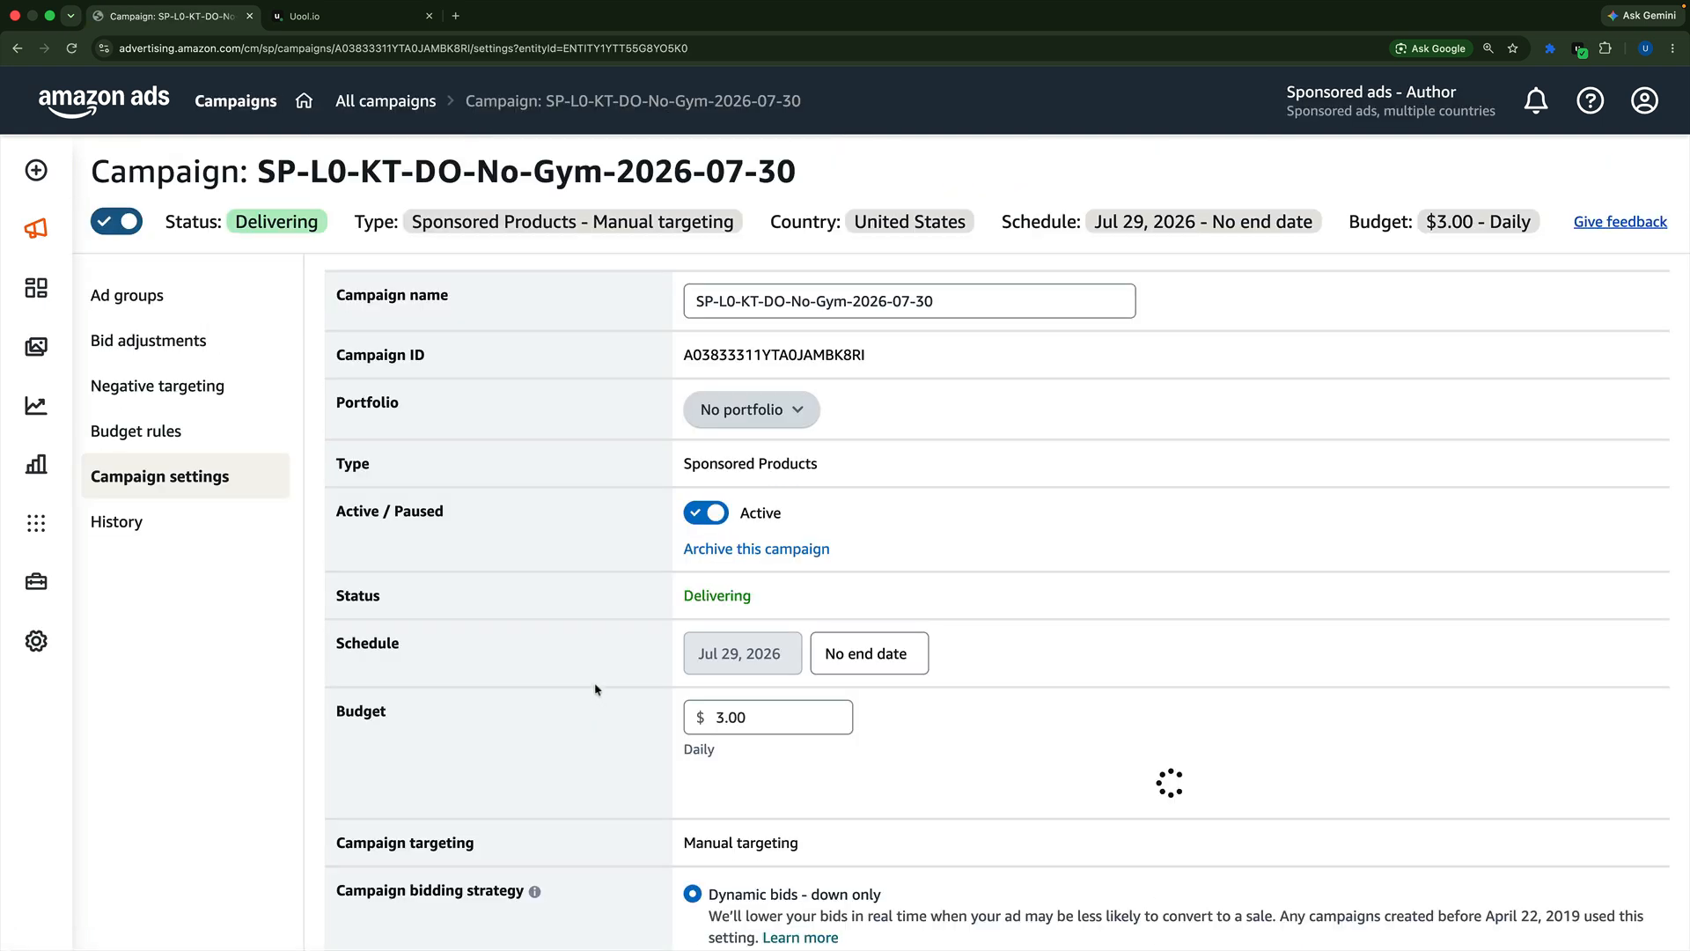
- Open the ad groups of the SP-L0-KT-DO-No-Gym-2026-07-30 campaign and check the total targets of its Keyword Targeting group
click(141, 317)
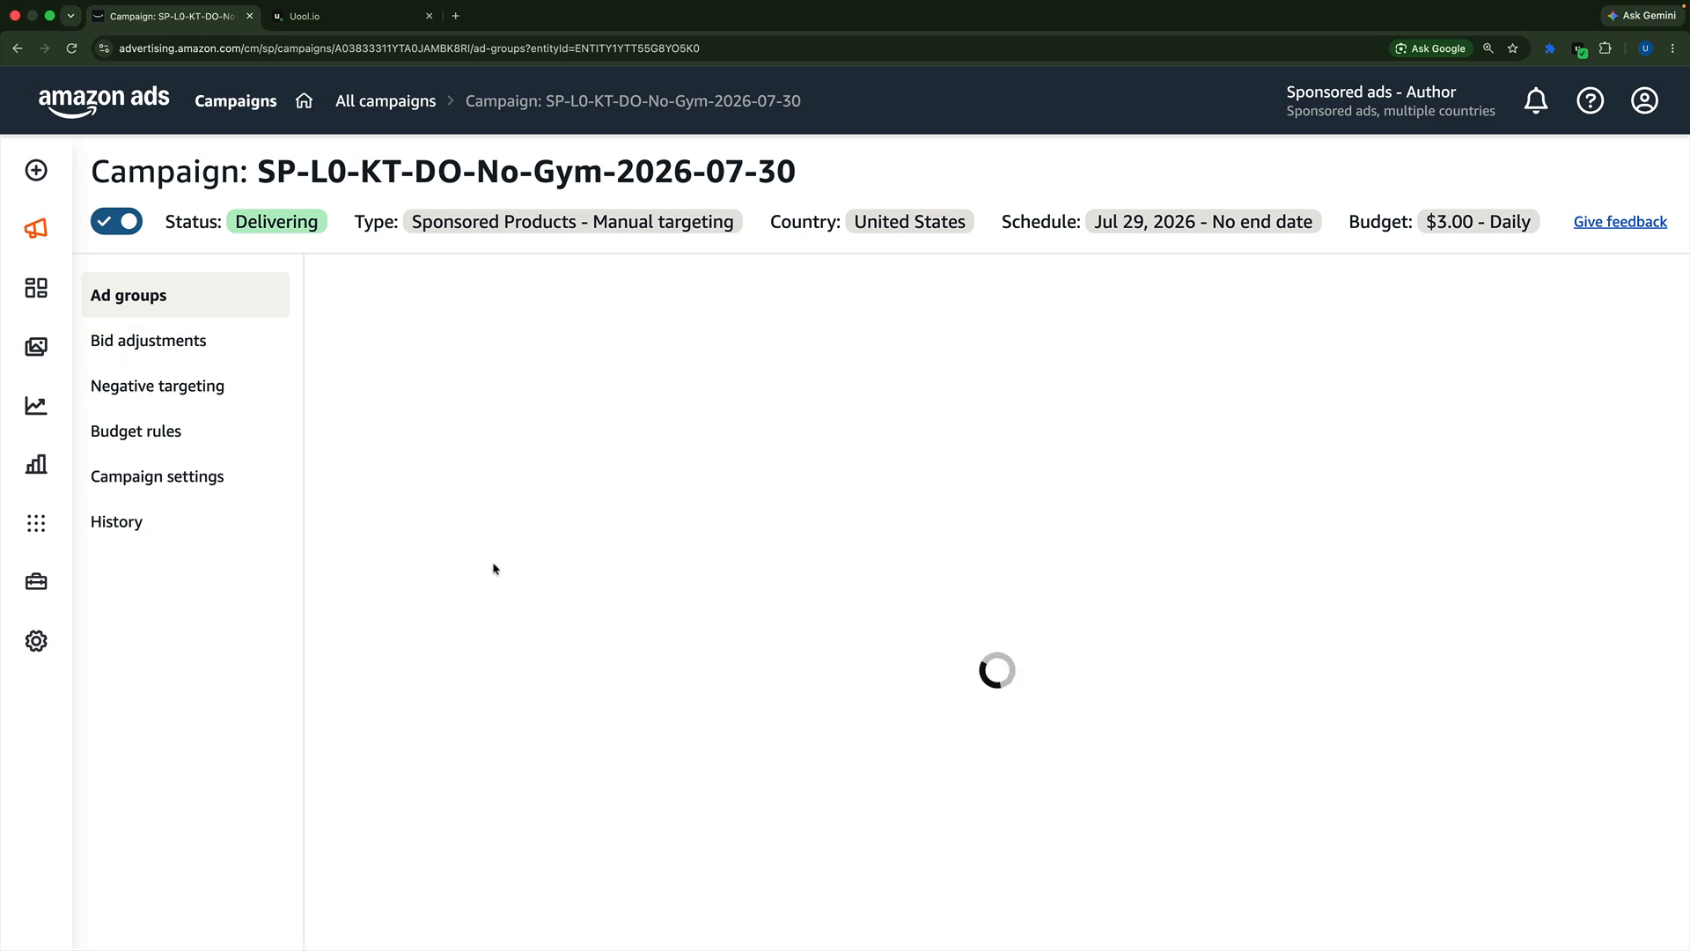
scroll(498, 573, down, 3)
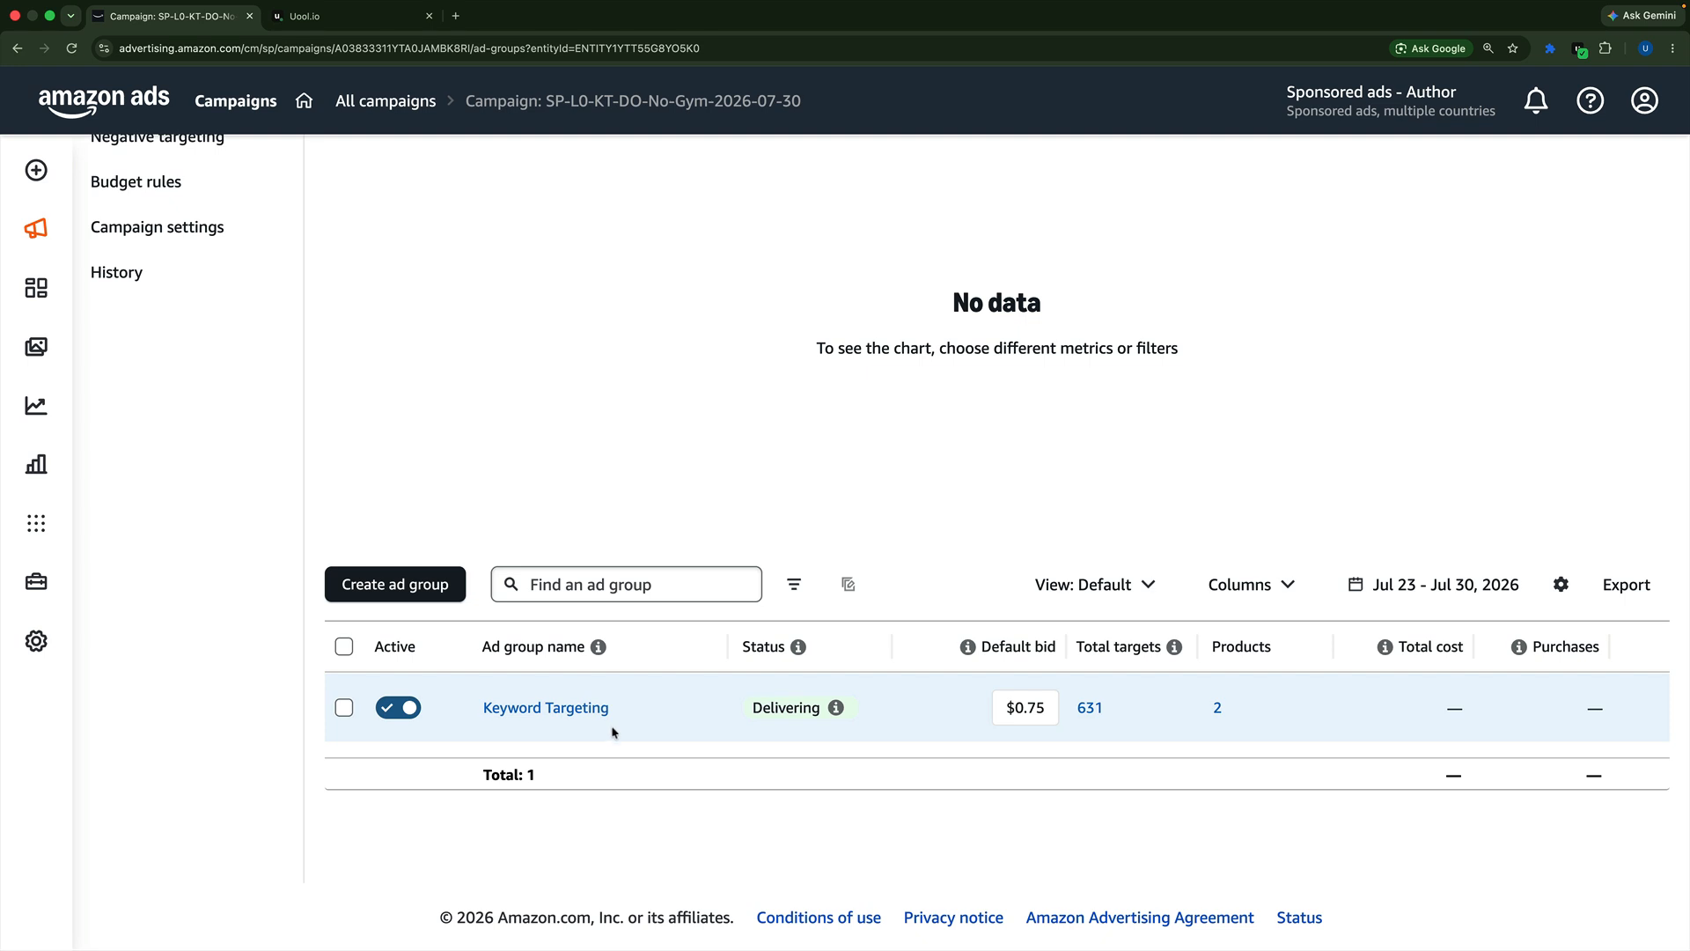
- Switch to Uool.io, add all the suggested keywords with Phrase, Broad and Exact match to the ad group, and continue to the negative targets
click(334, 17)
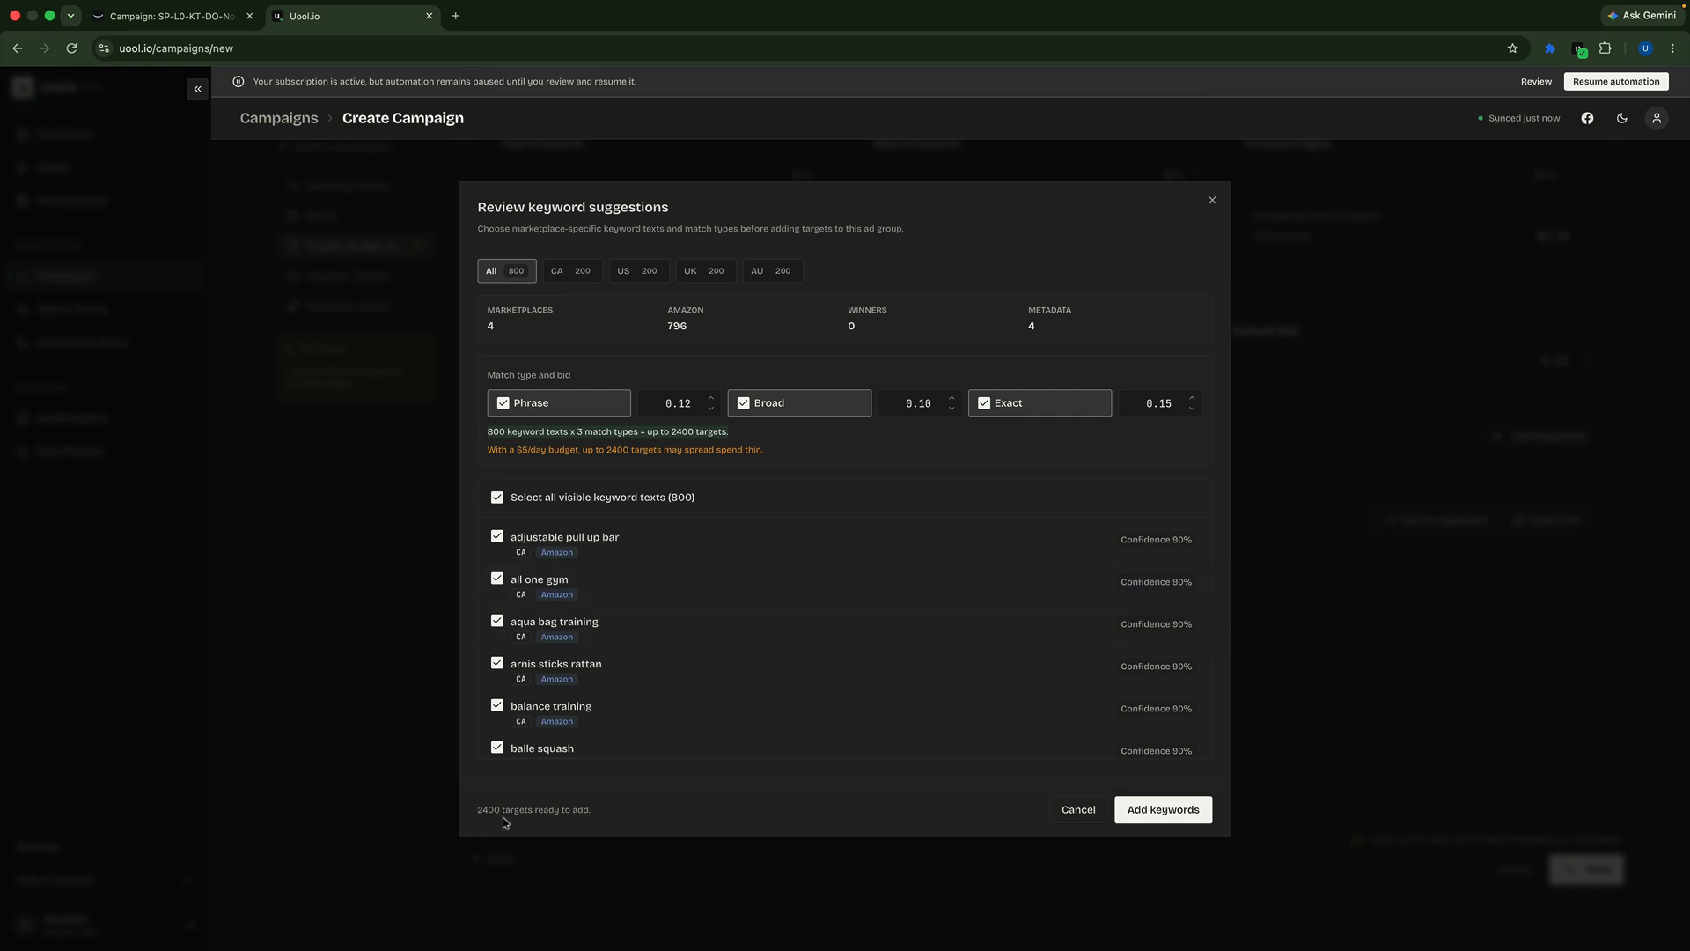
click(1144, 817)
scroll(880, 550, down, 3)
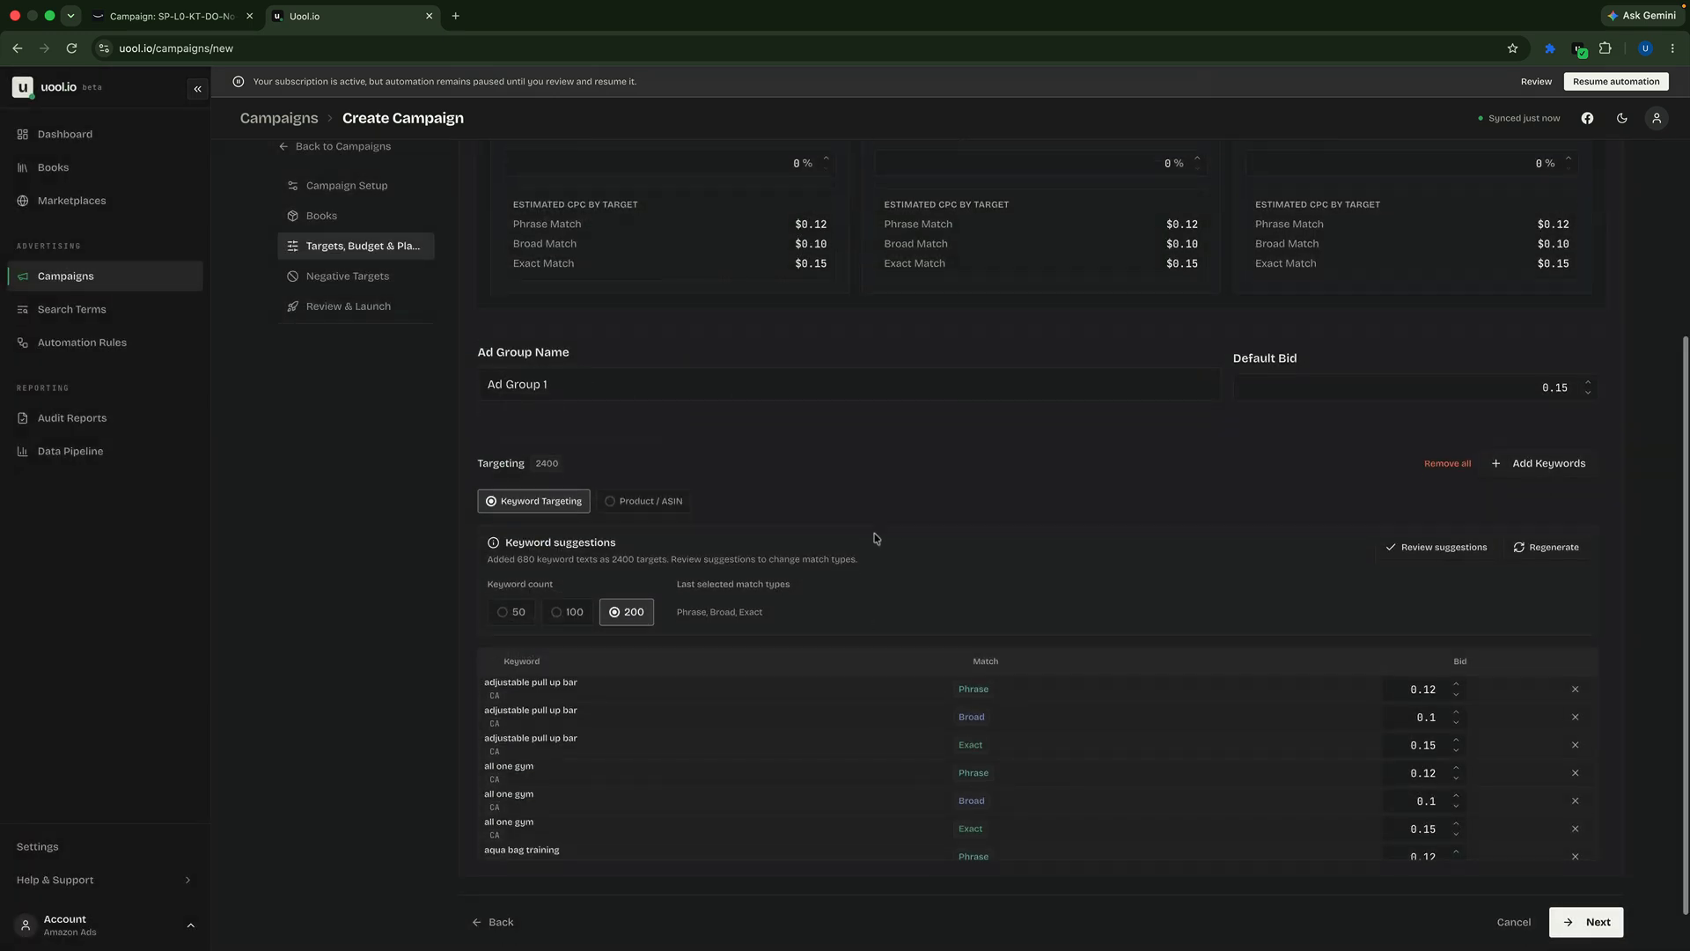
click(1584, 869)
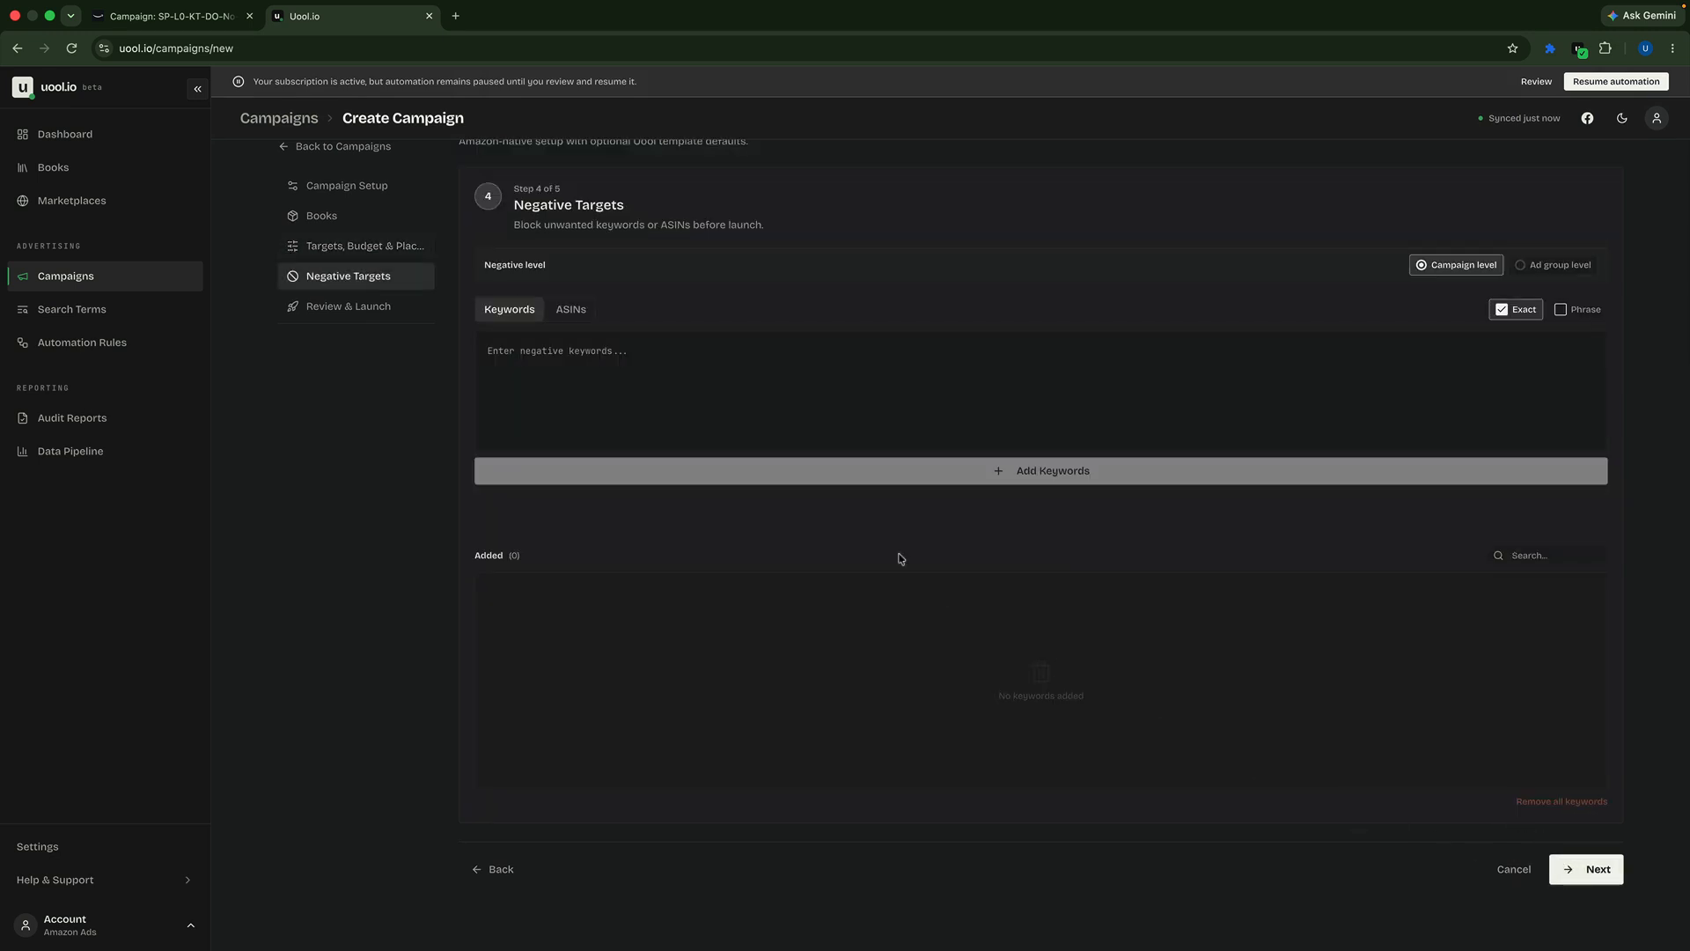
- Enter free kindle as negative keyword text, enable Phrase match alongside Exact, and continue to the campaign review
click(696, 370)
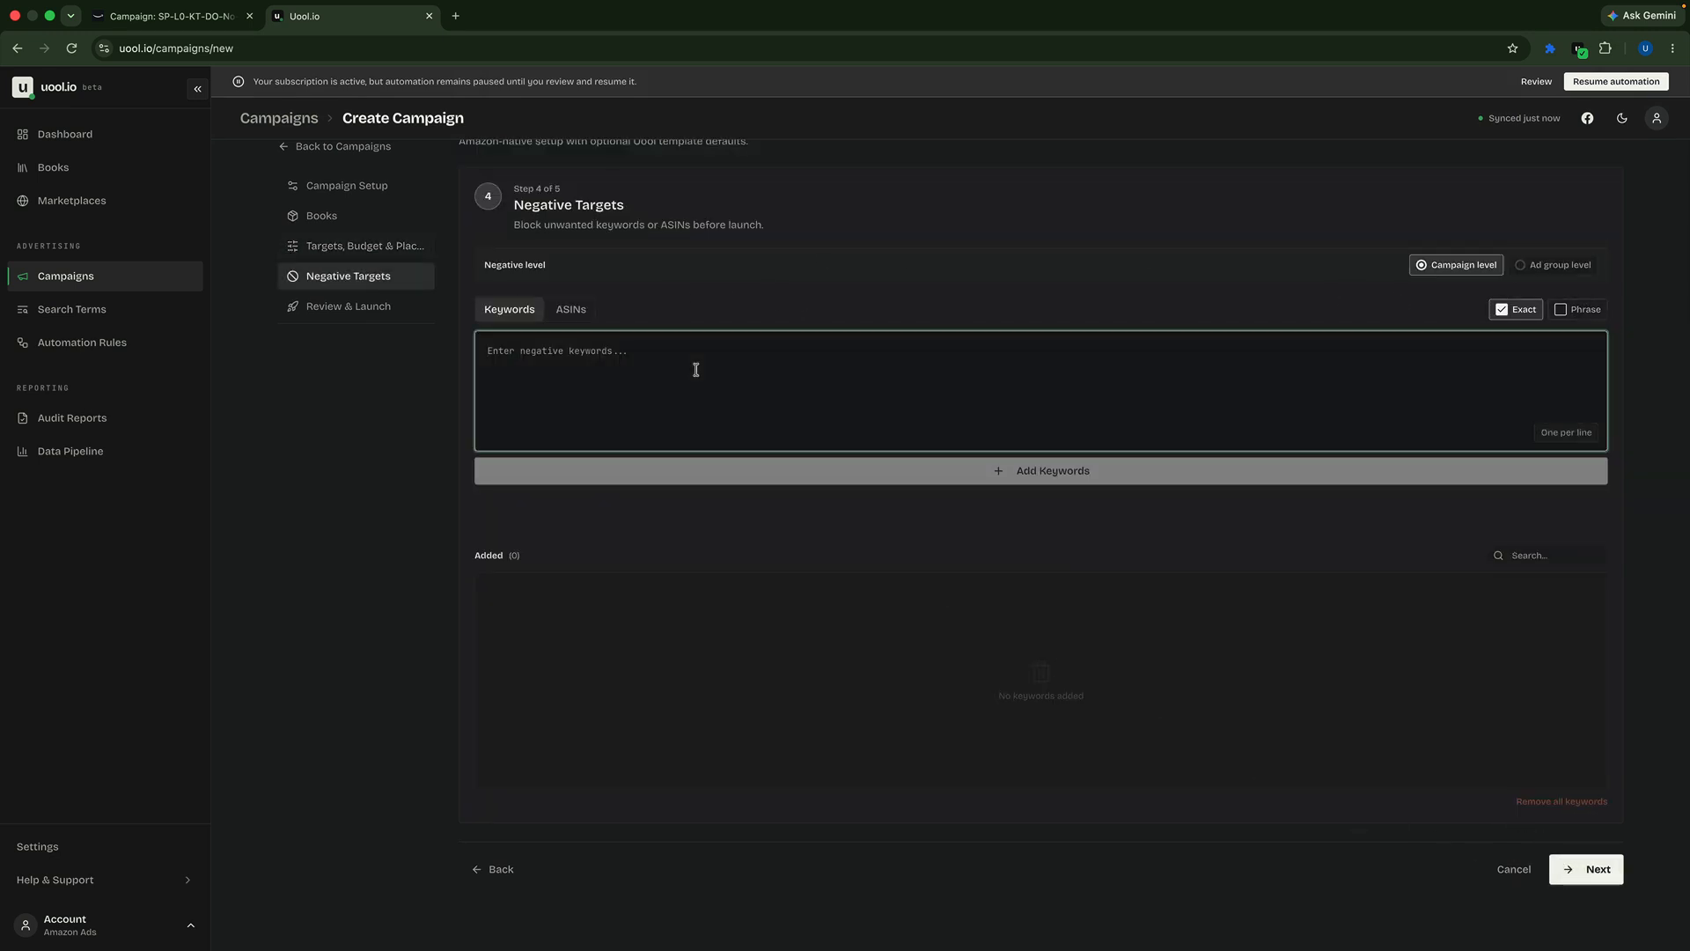
text(free kindle)
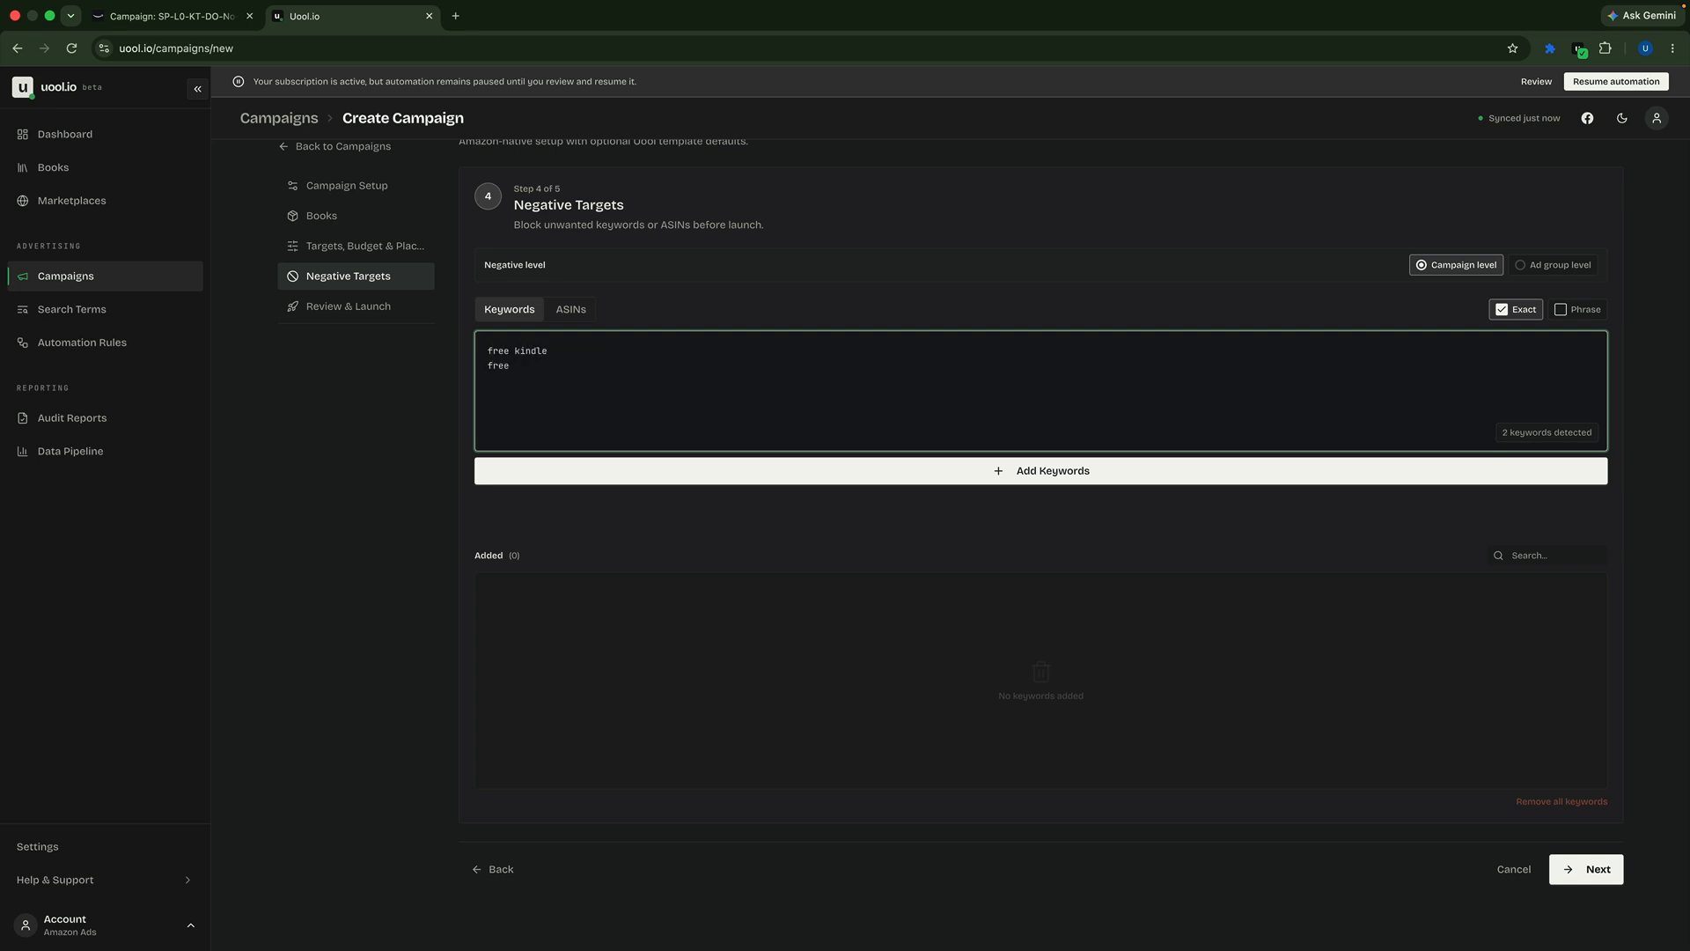
click(1562, 312)
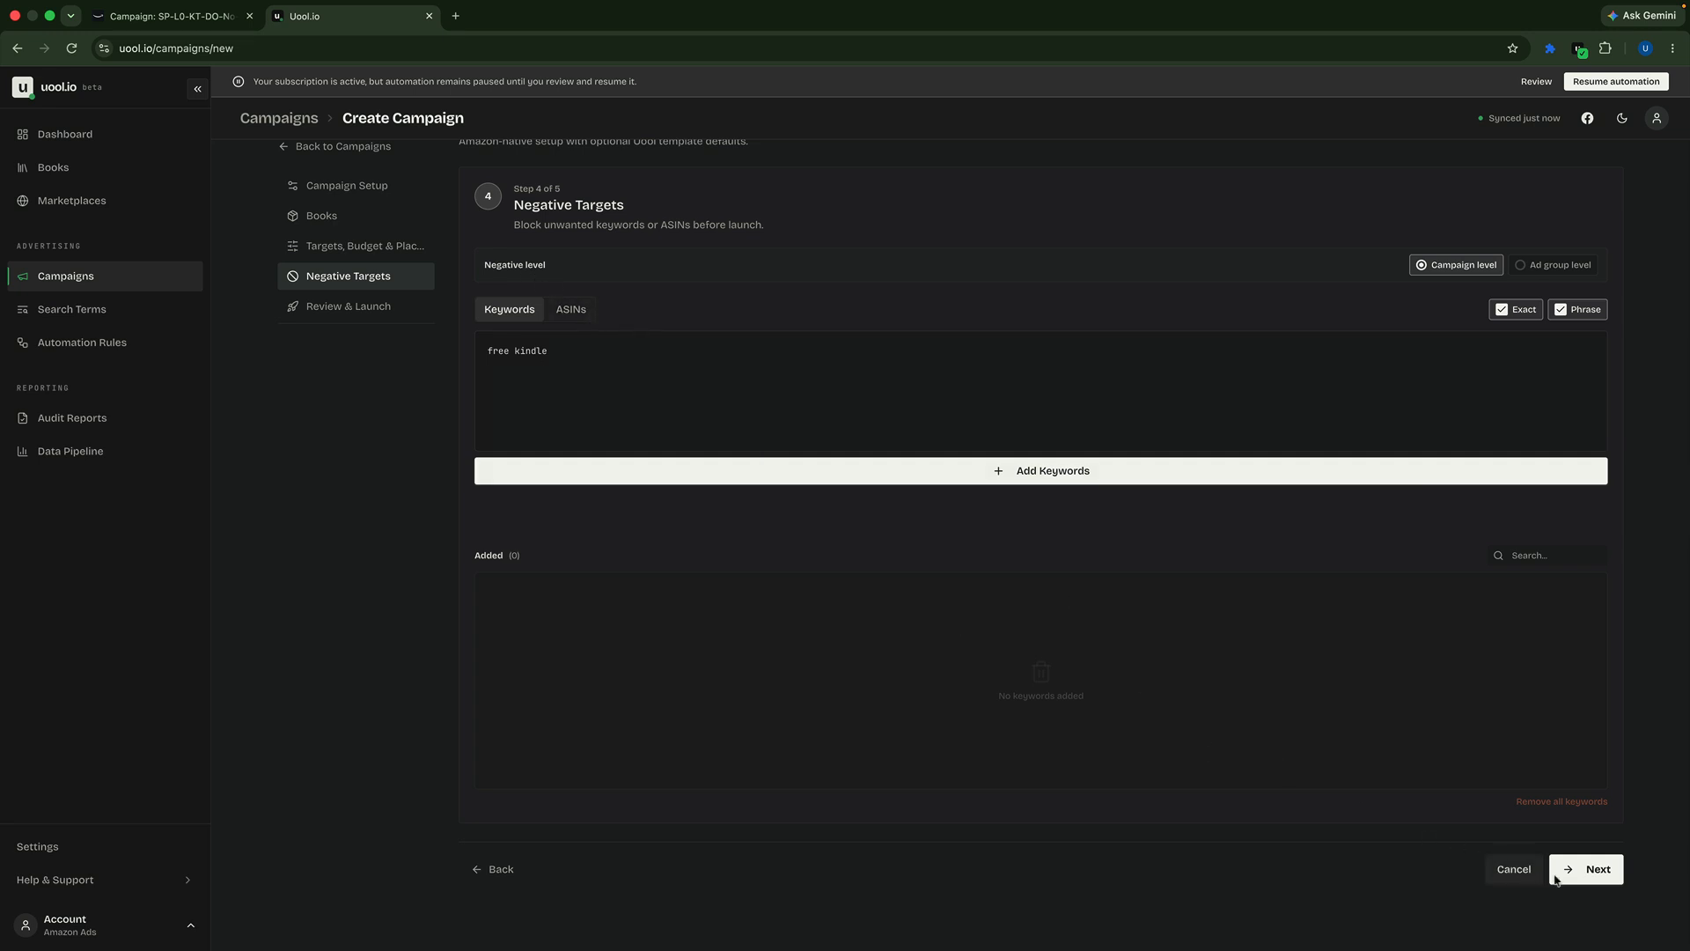
click(1572, 869)
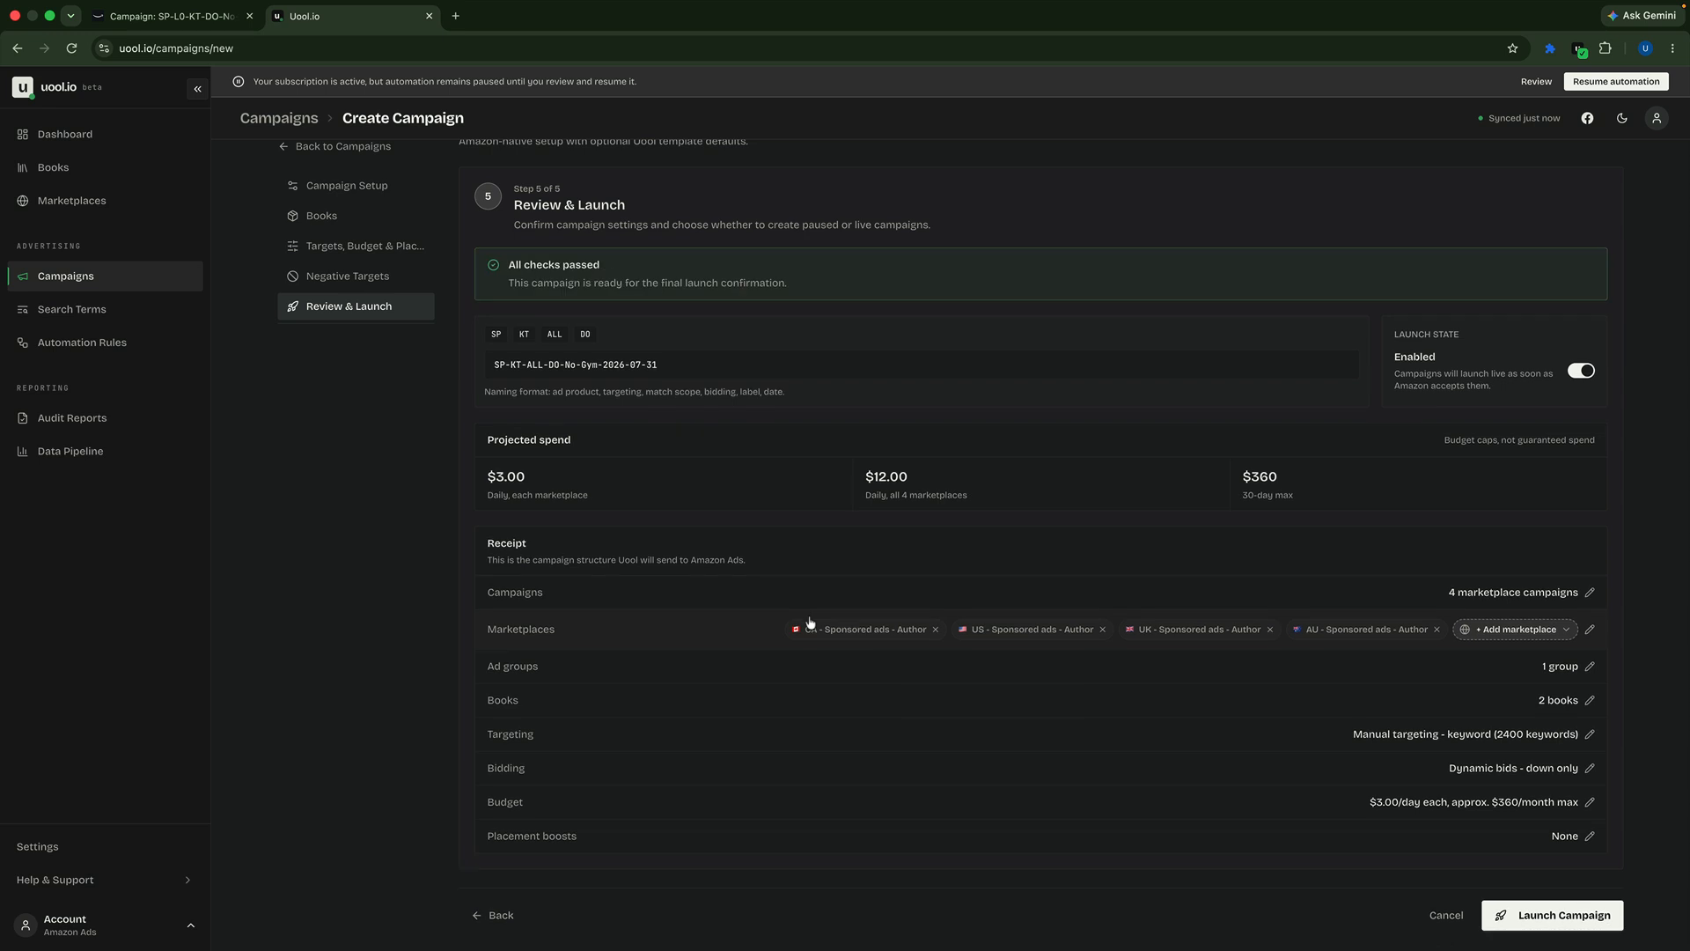
- Keep the launch state enabled and launch the SP-KT-ALL-DO-No-Gym-2026-07-31 campaigns live in the four selected marketplaces
scroll(817, 612, down, 1)
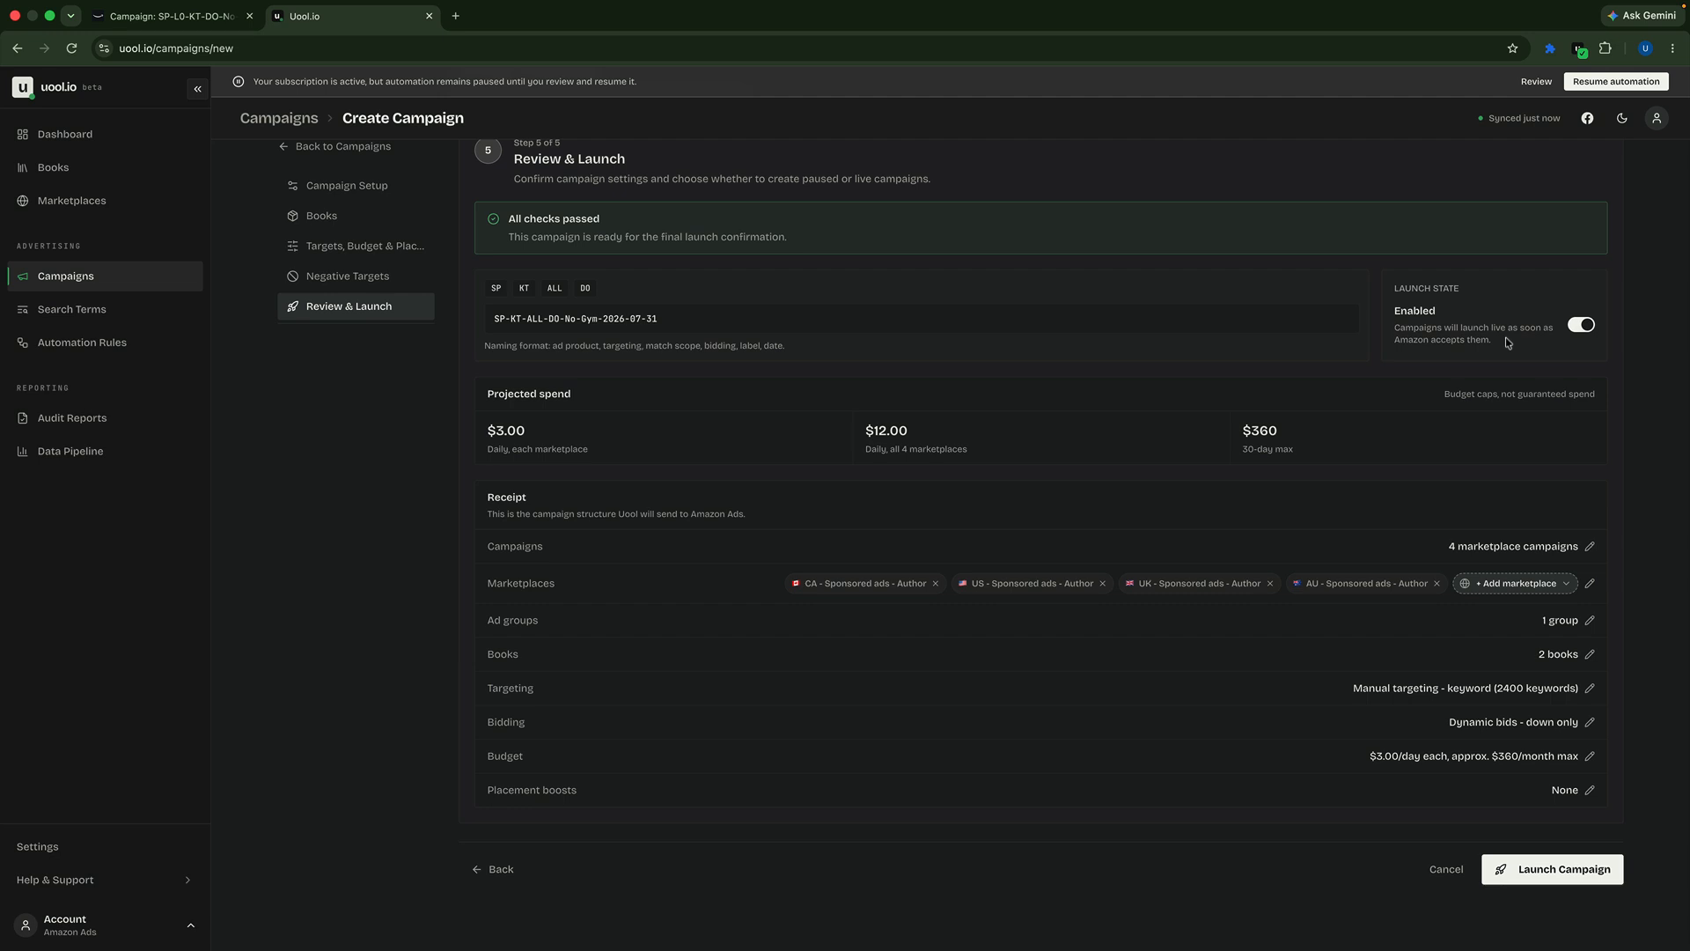
click(1576, 327)
click(1577, 330)
click(1550, 870)
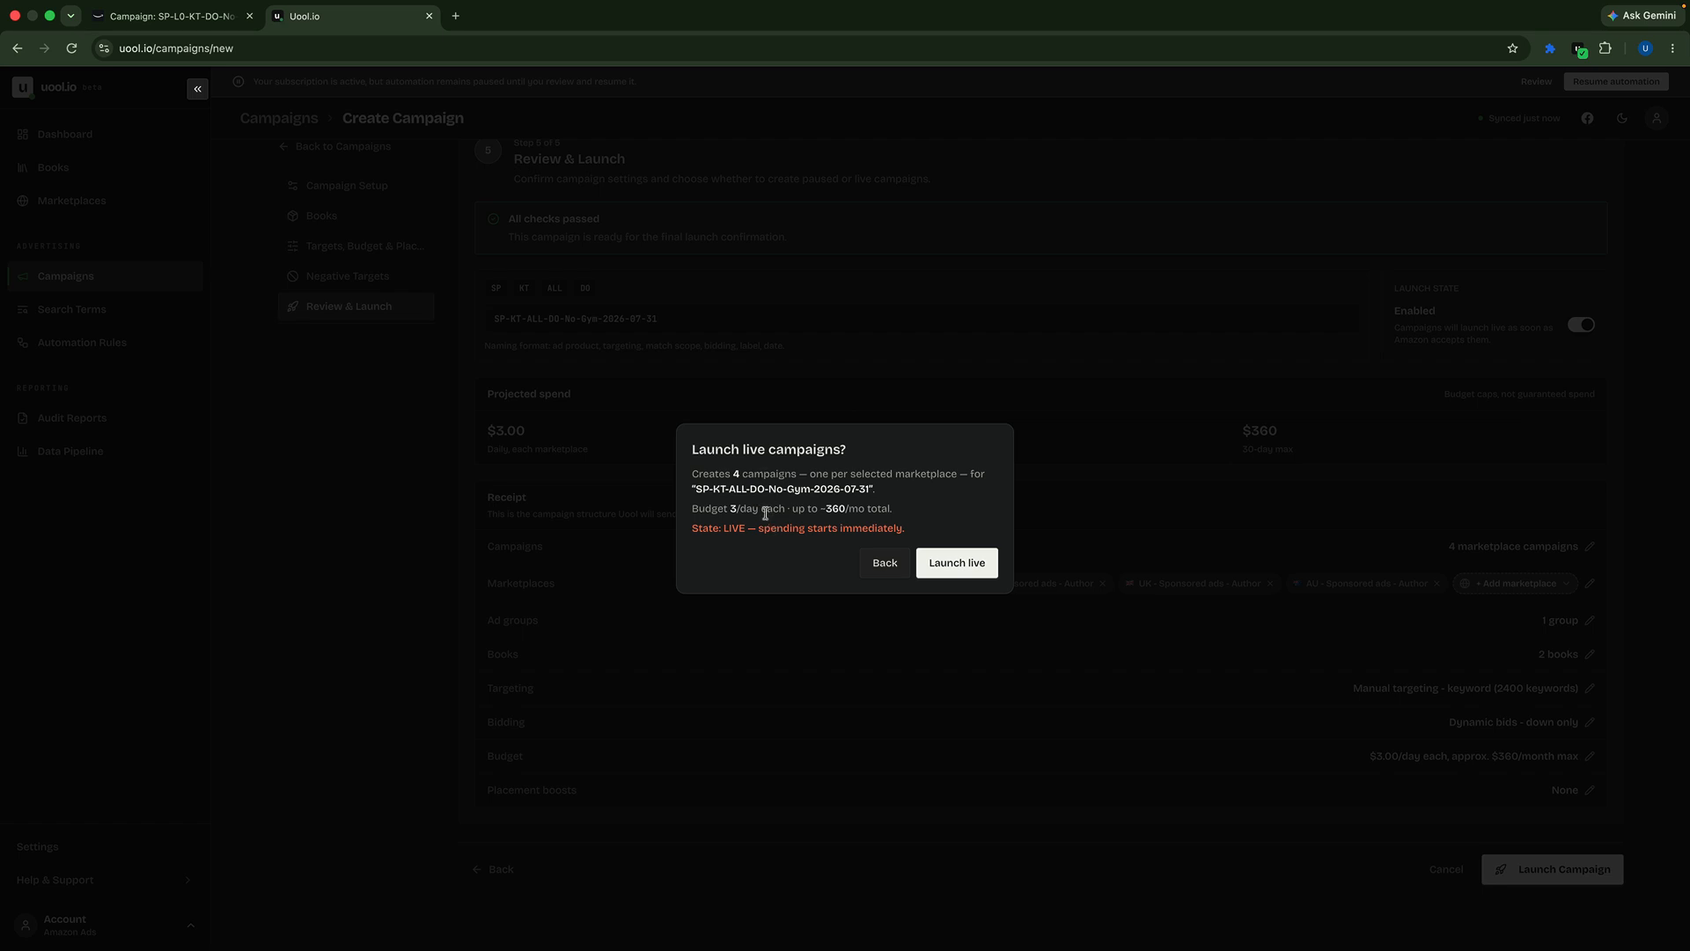
drag(694, 489, 860, 489)
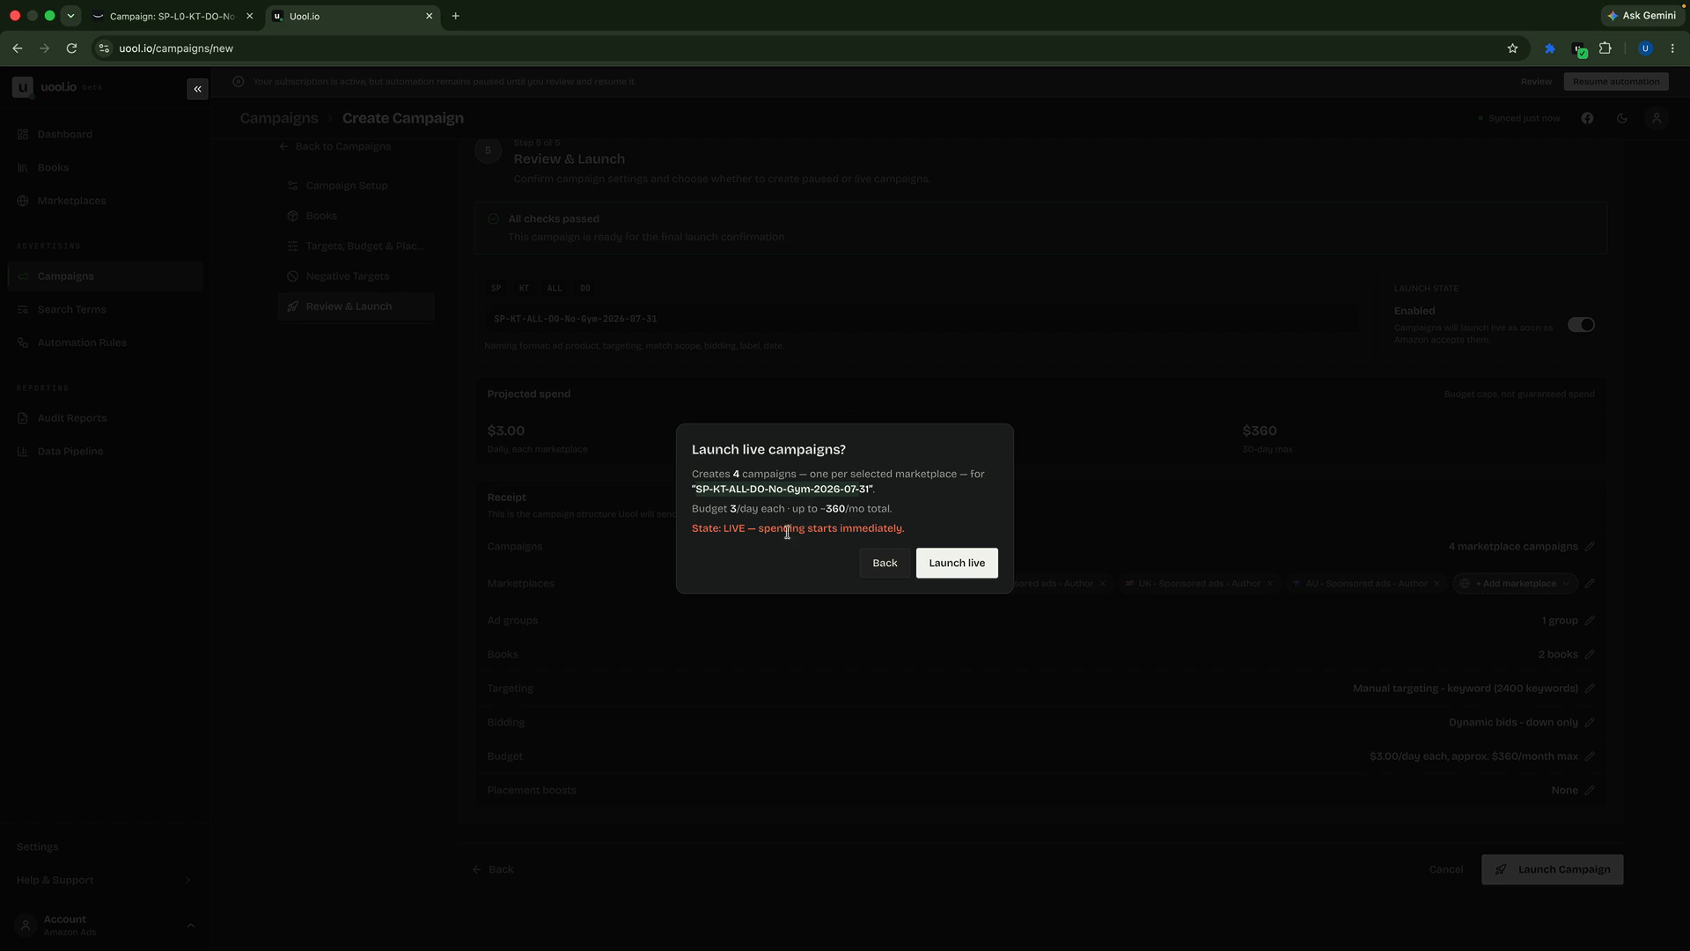
click(960, 570)
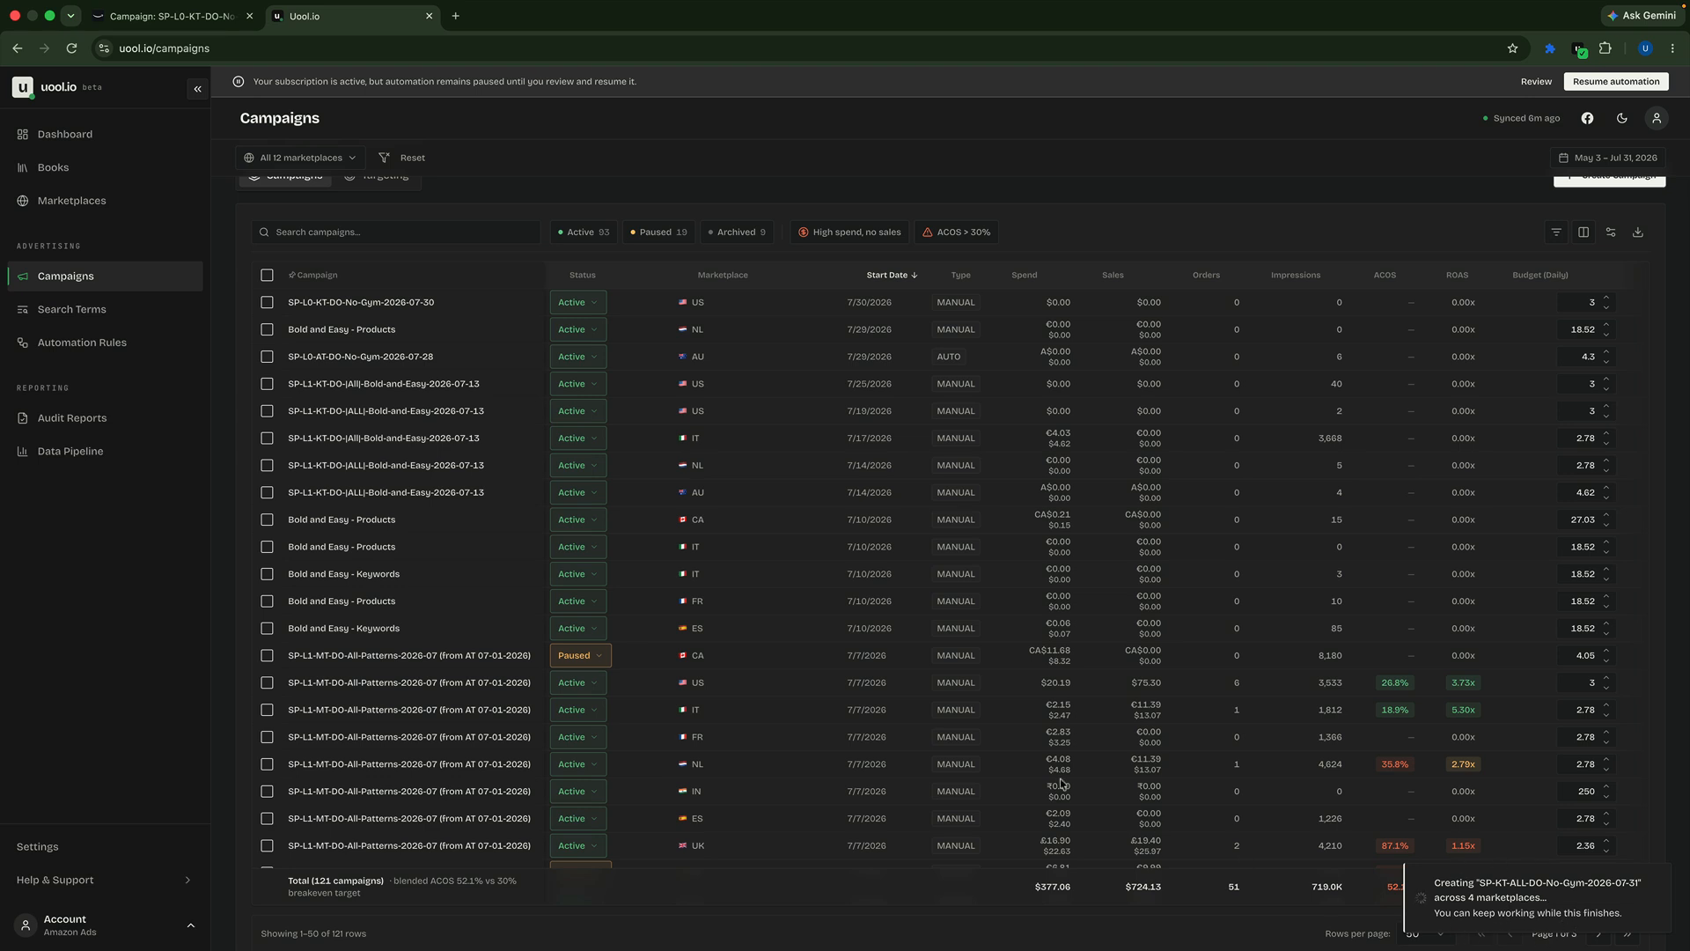
- Sync the Uool.io campaign list with Amazon Ads and check the entries for the newly launched No-Gym campaigns
scroll(690, 490, up, 2)
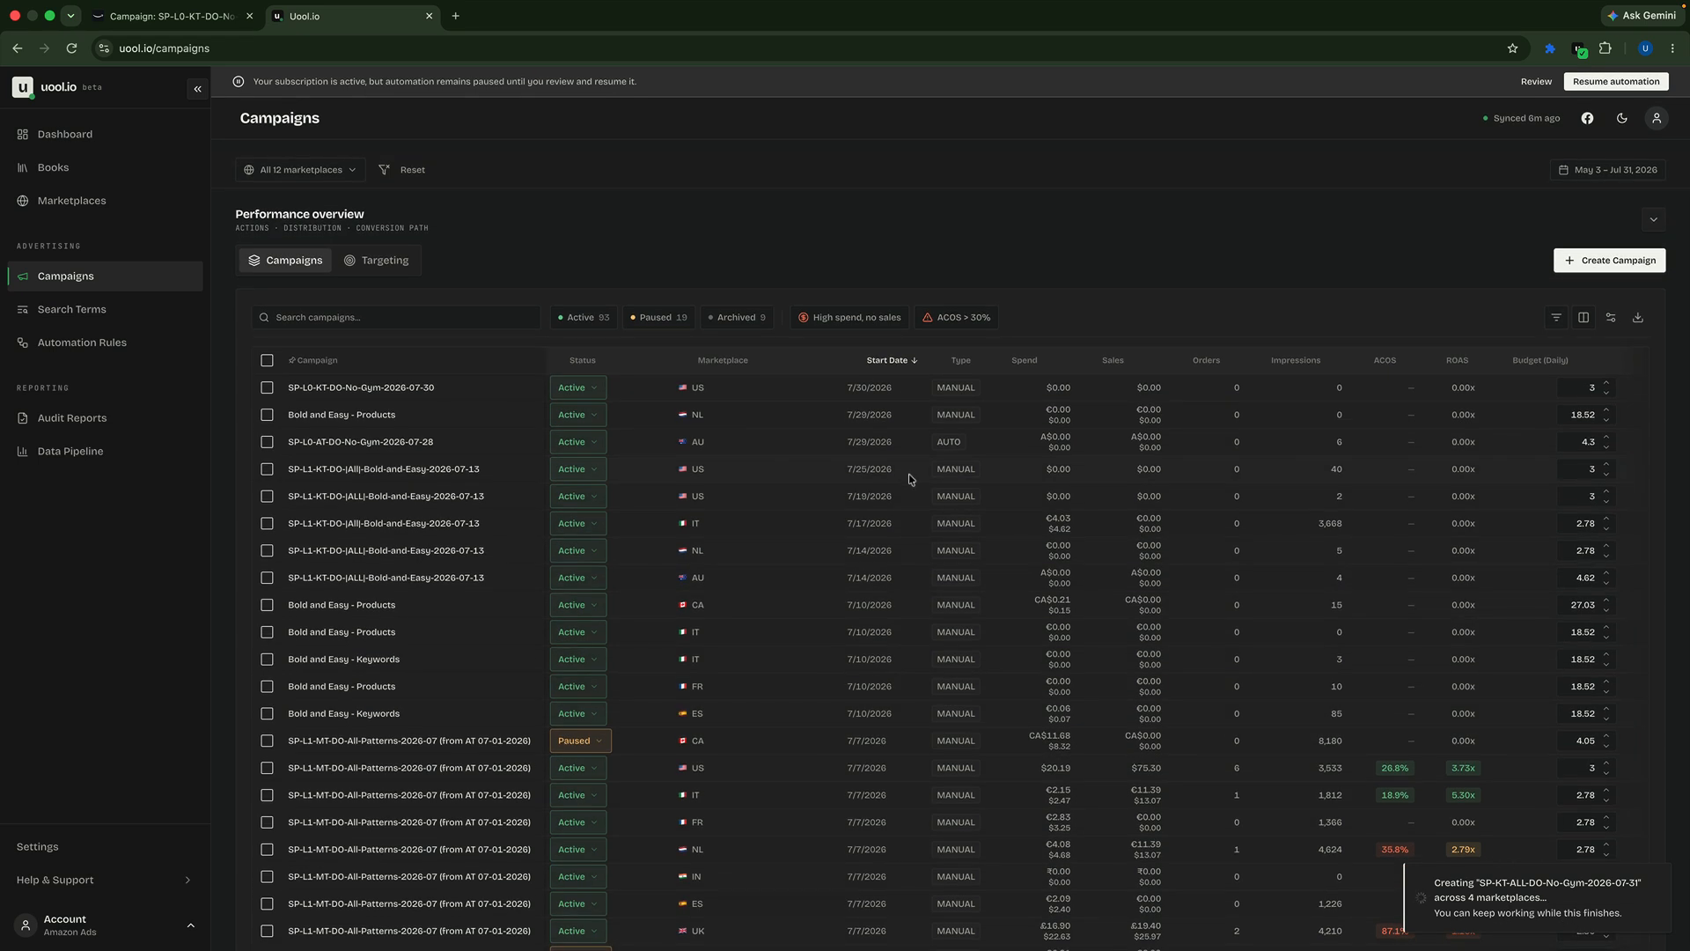
click(1528, 118)
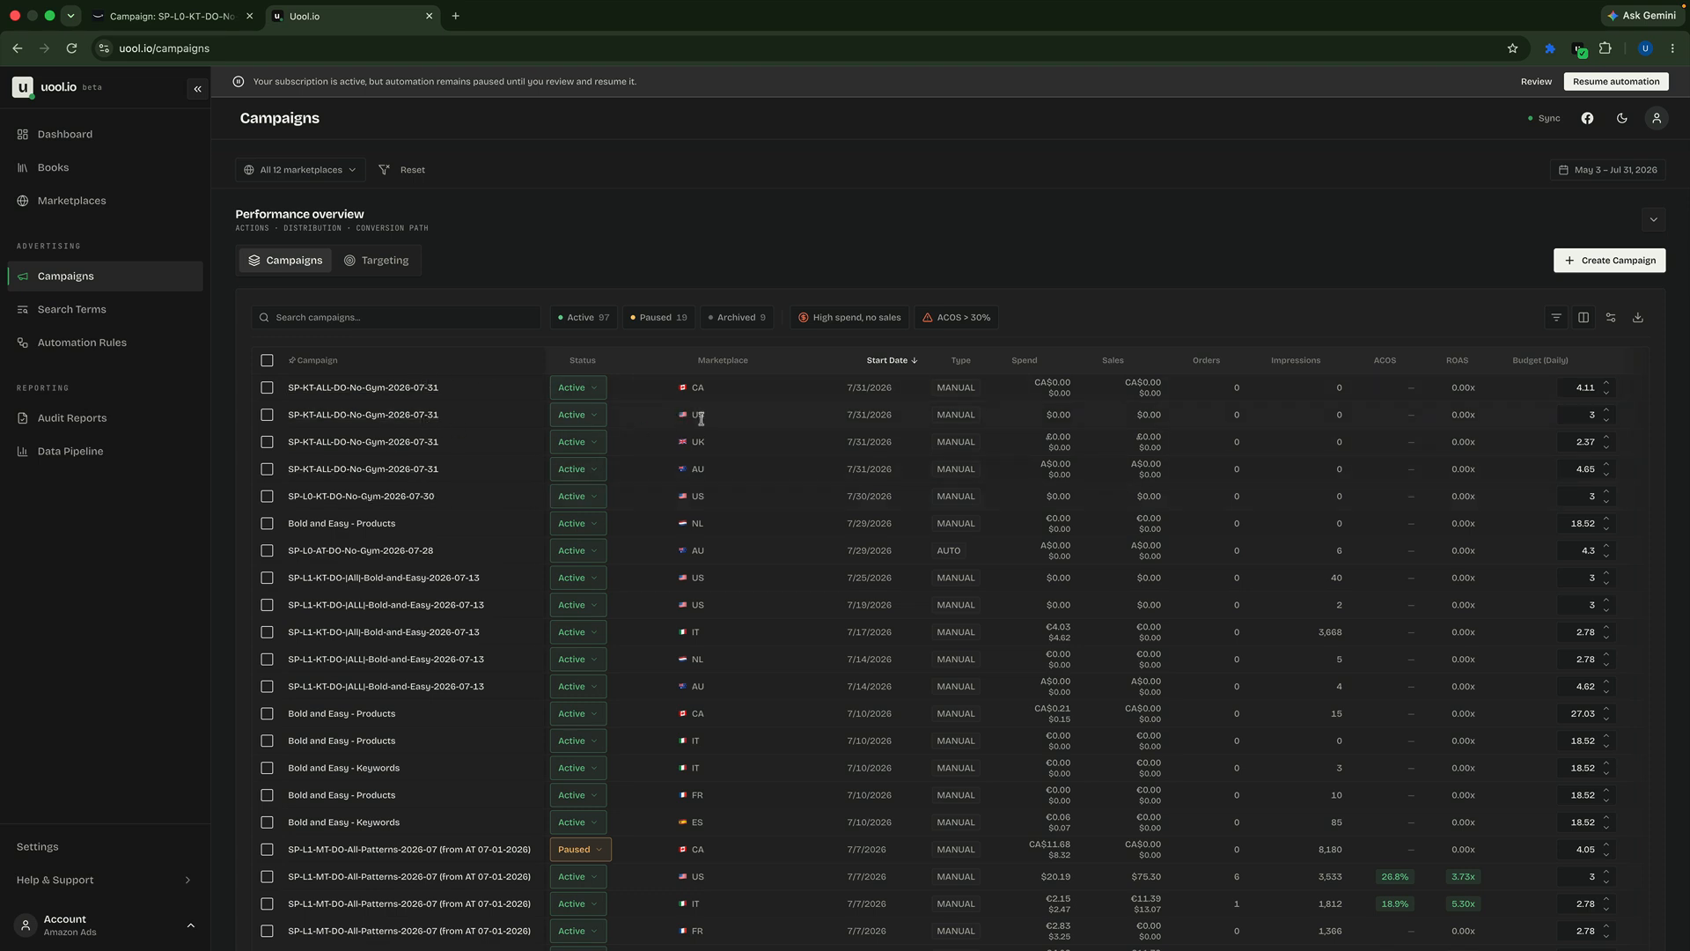
drag(703, 500, 682, 498)
- Open the US SP-KT-ALL-DO-No-Gym-2026-07-31 campaign and examine the keywords, titles and search terms of Ad Group 1
click(398, 414)
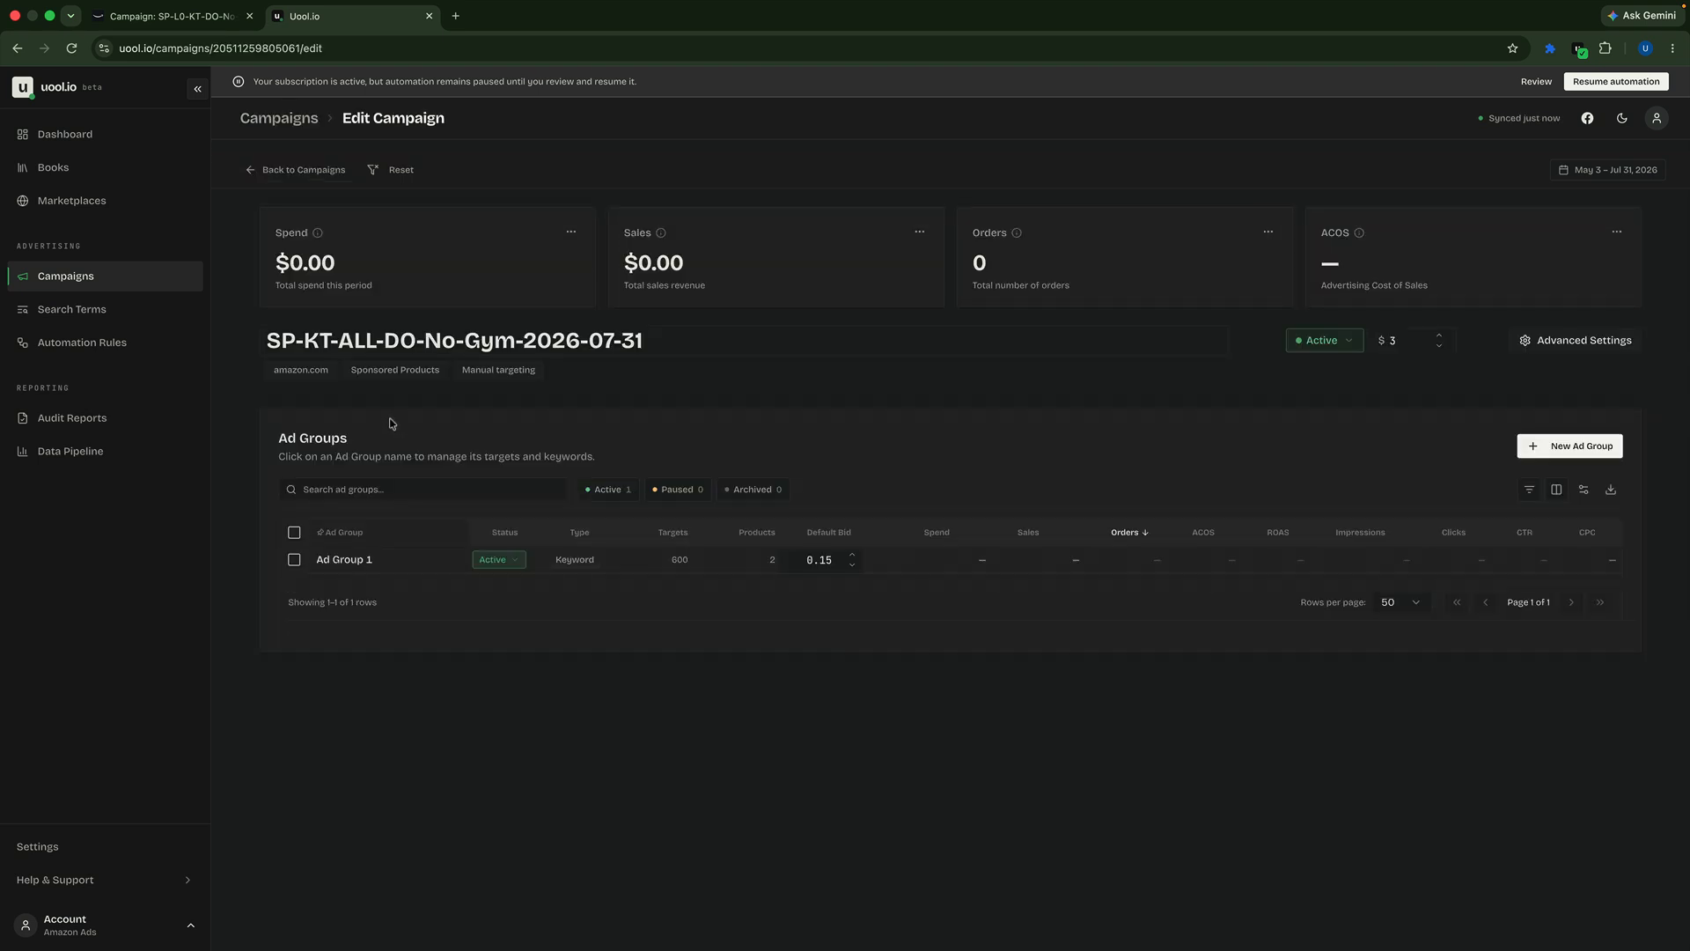
click(343, 559)
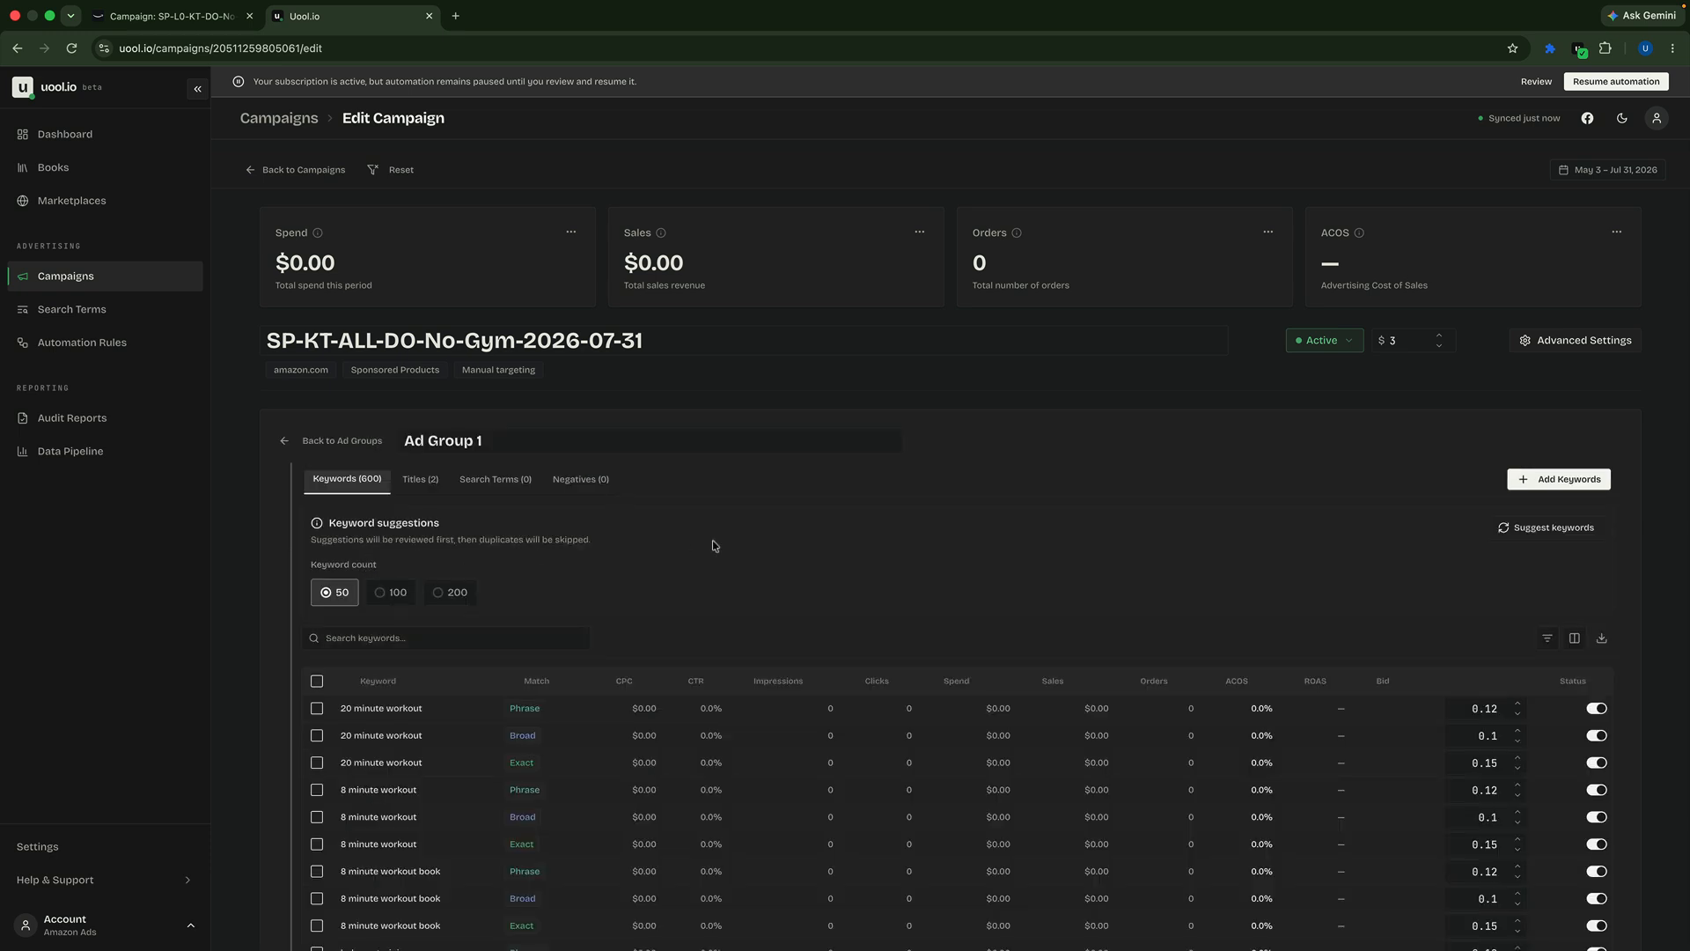
scroll(714, 546, down, 3)
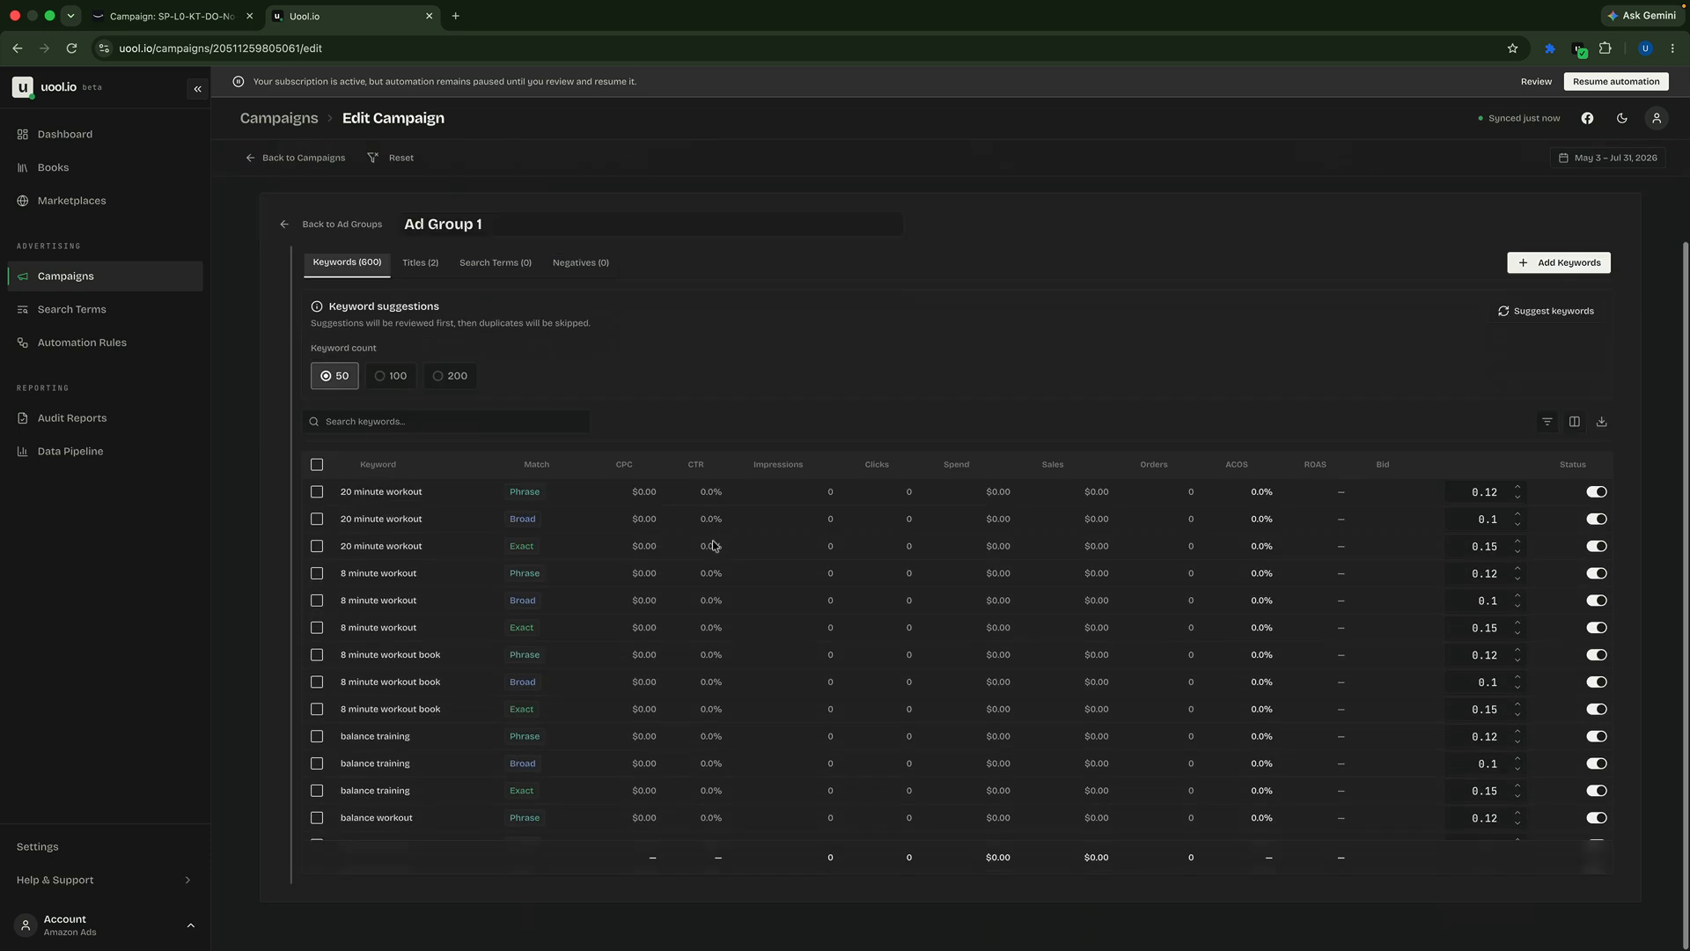
scroll(714, 545, up, 3)
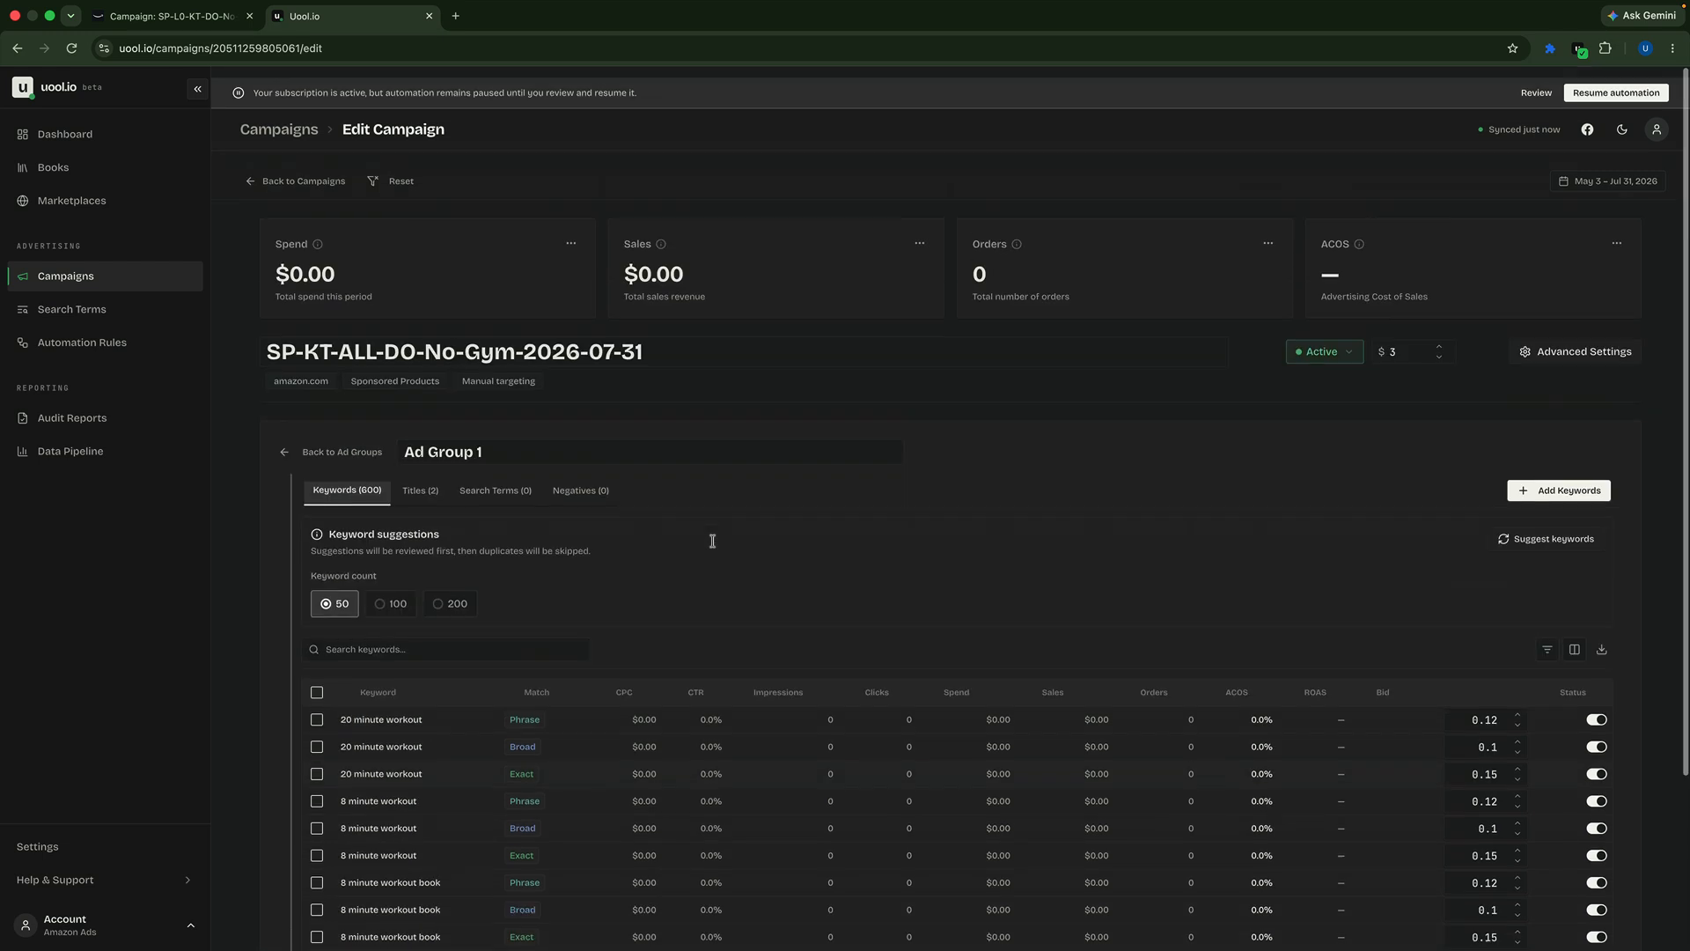
click(421, 486)
click(490, 483)
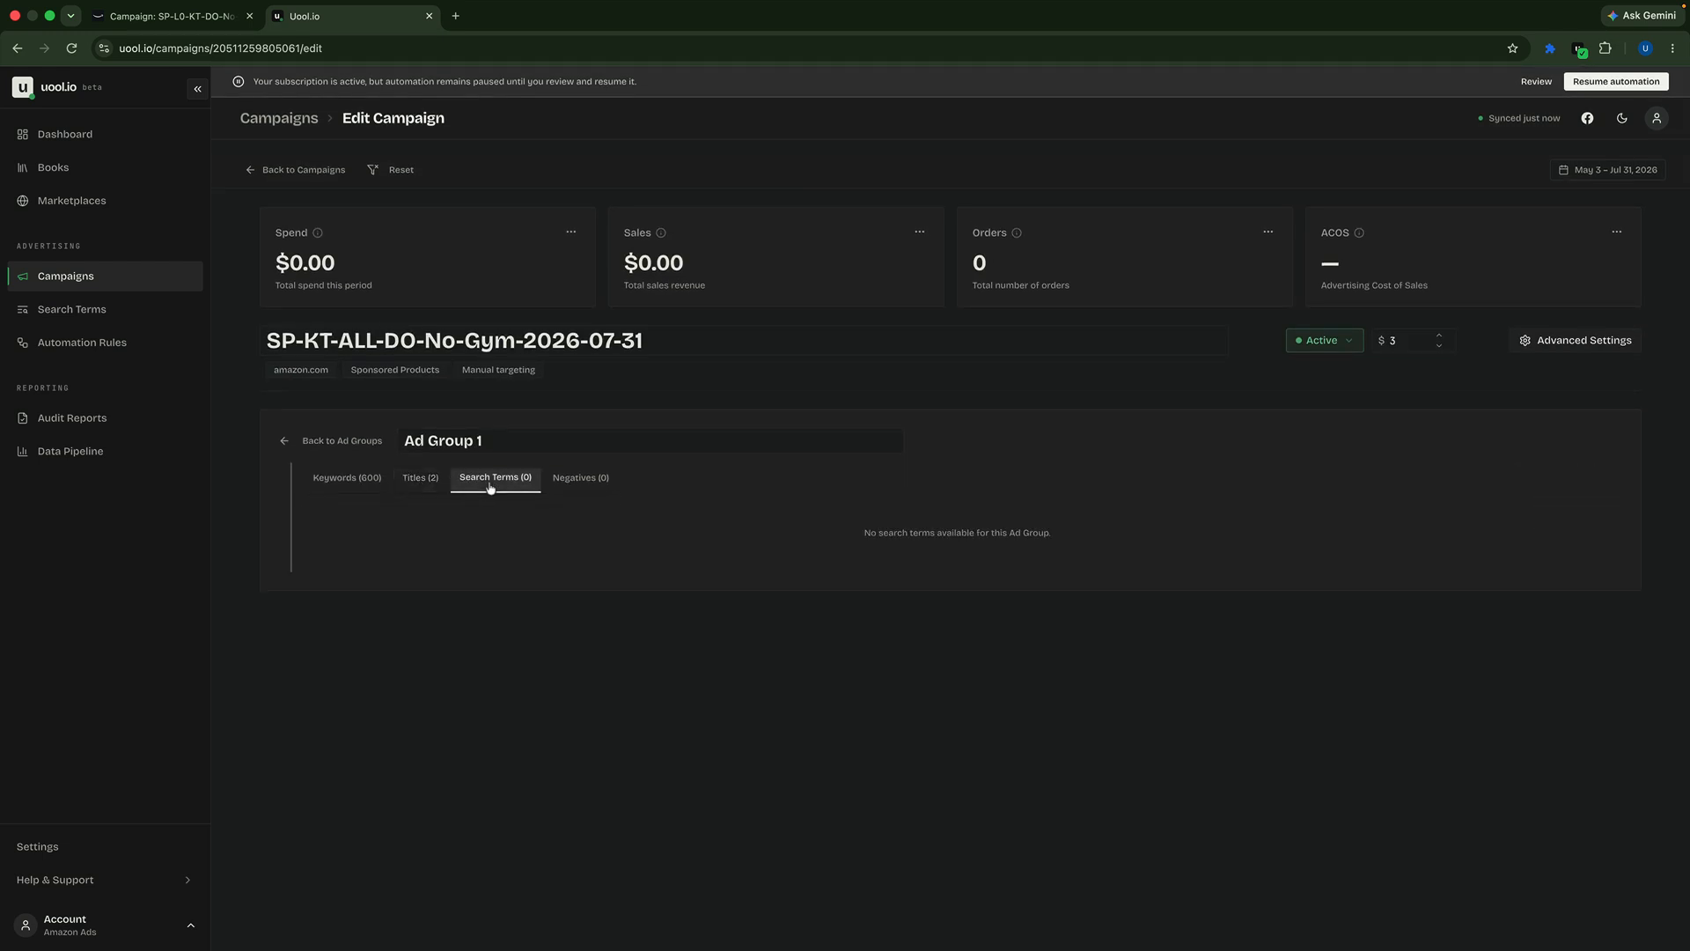
click(283, 440)
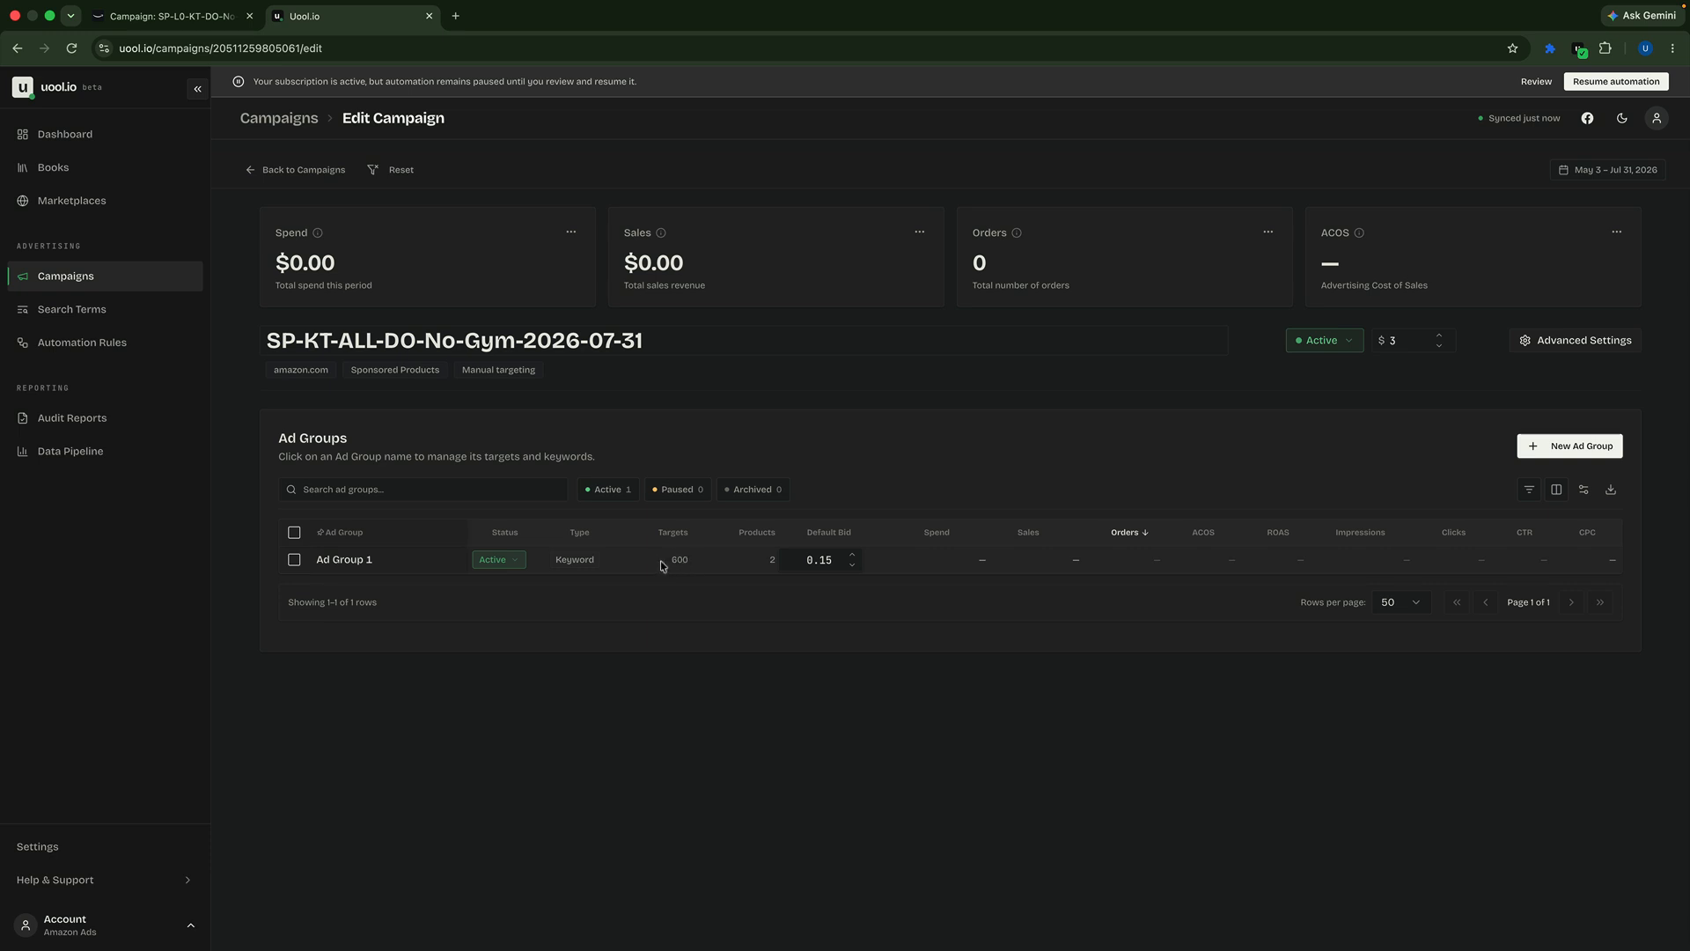
- Return to the campaign list, open the Canadian SP-KT-ALL-DO-No-Gym-2026-07-31 campaign and examine the keywords and bids in Ad Group 1
click(252, 172)
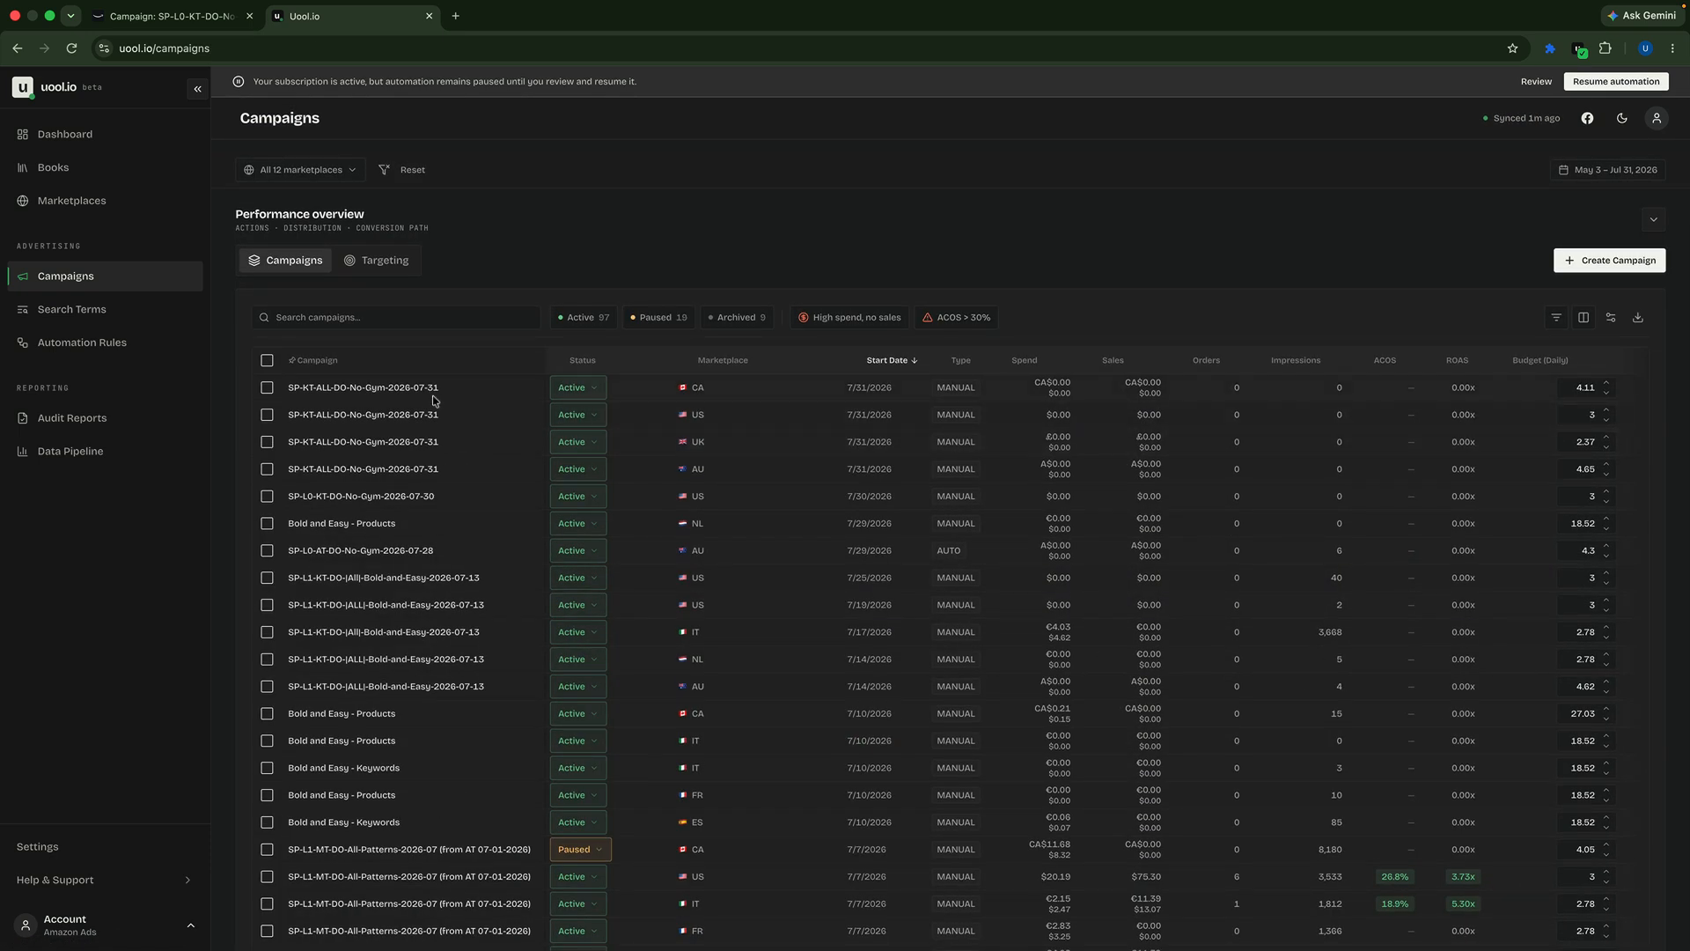
click(431, 390)
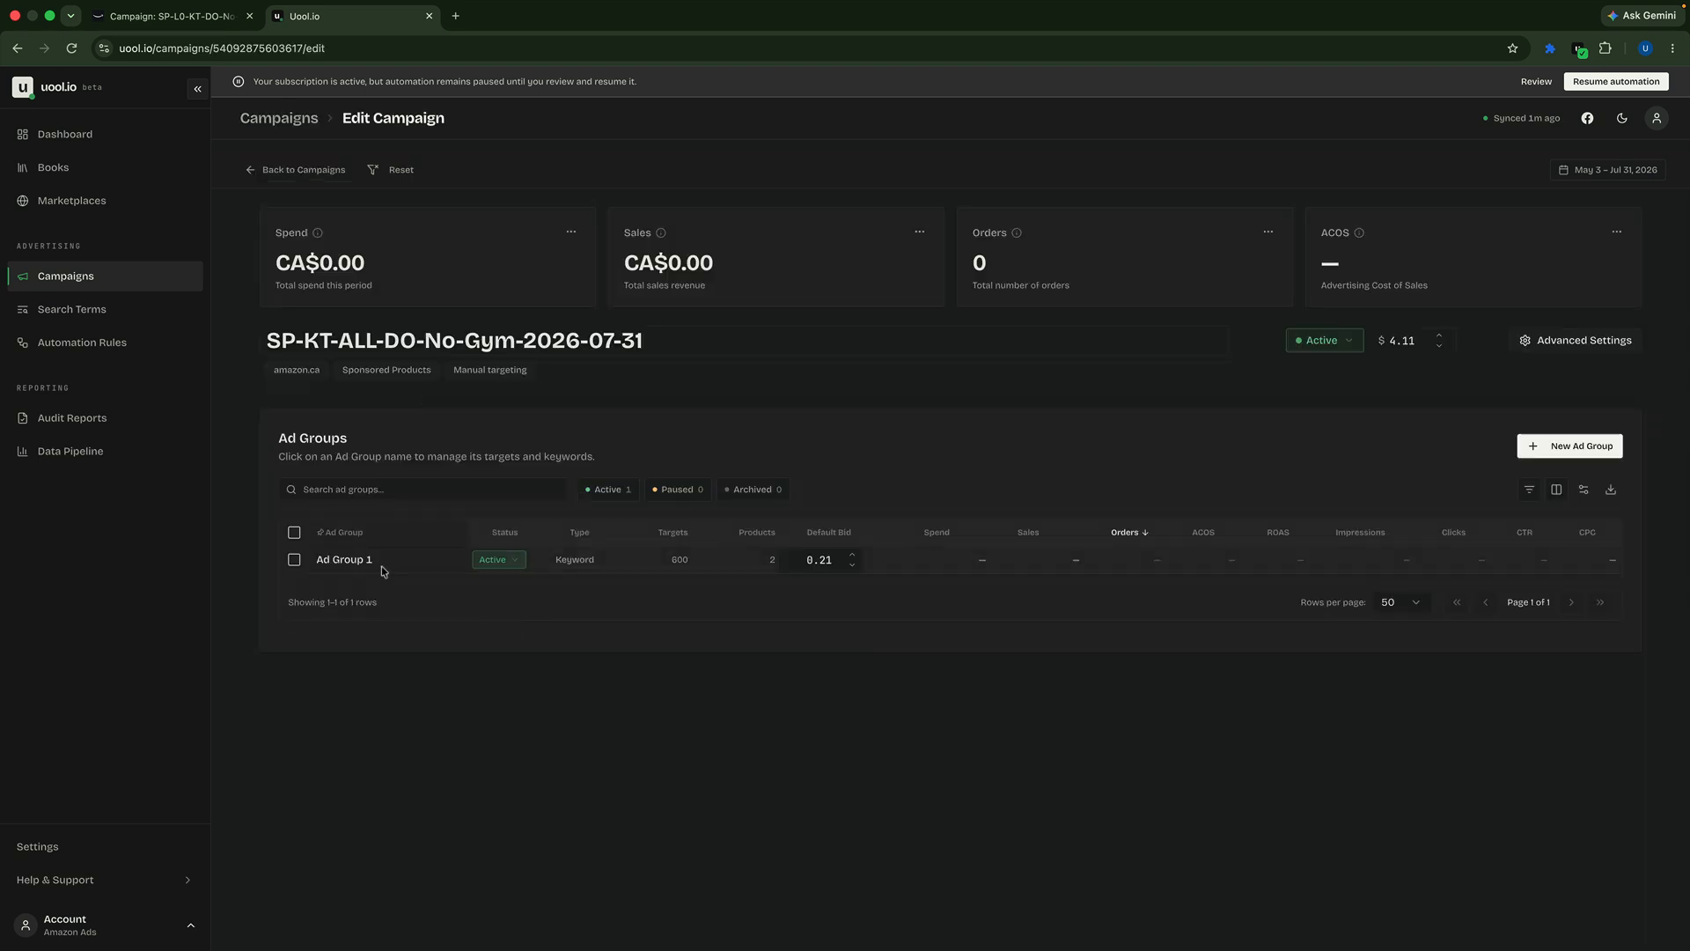
click(369, 570)
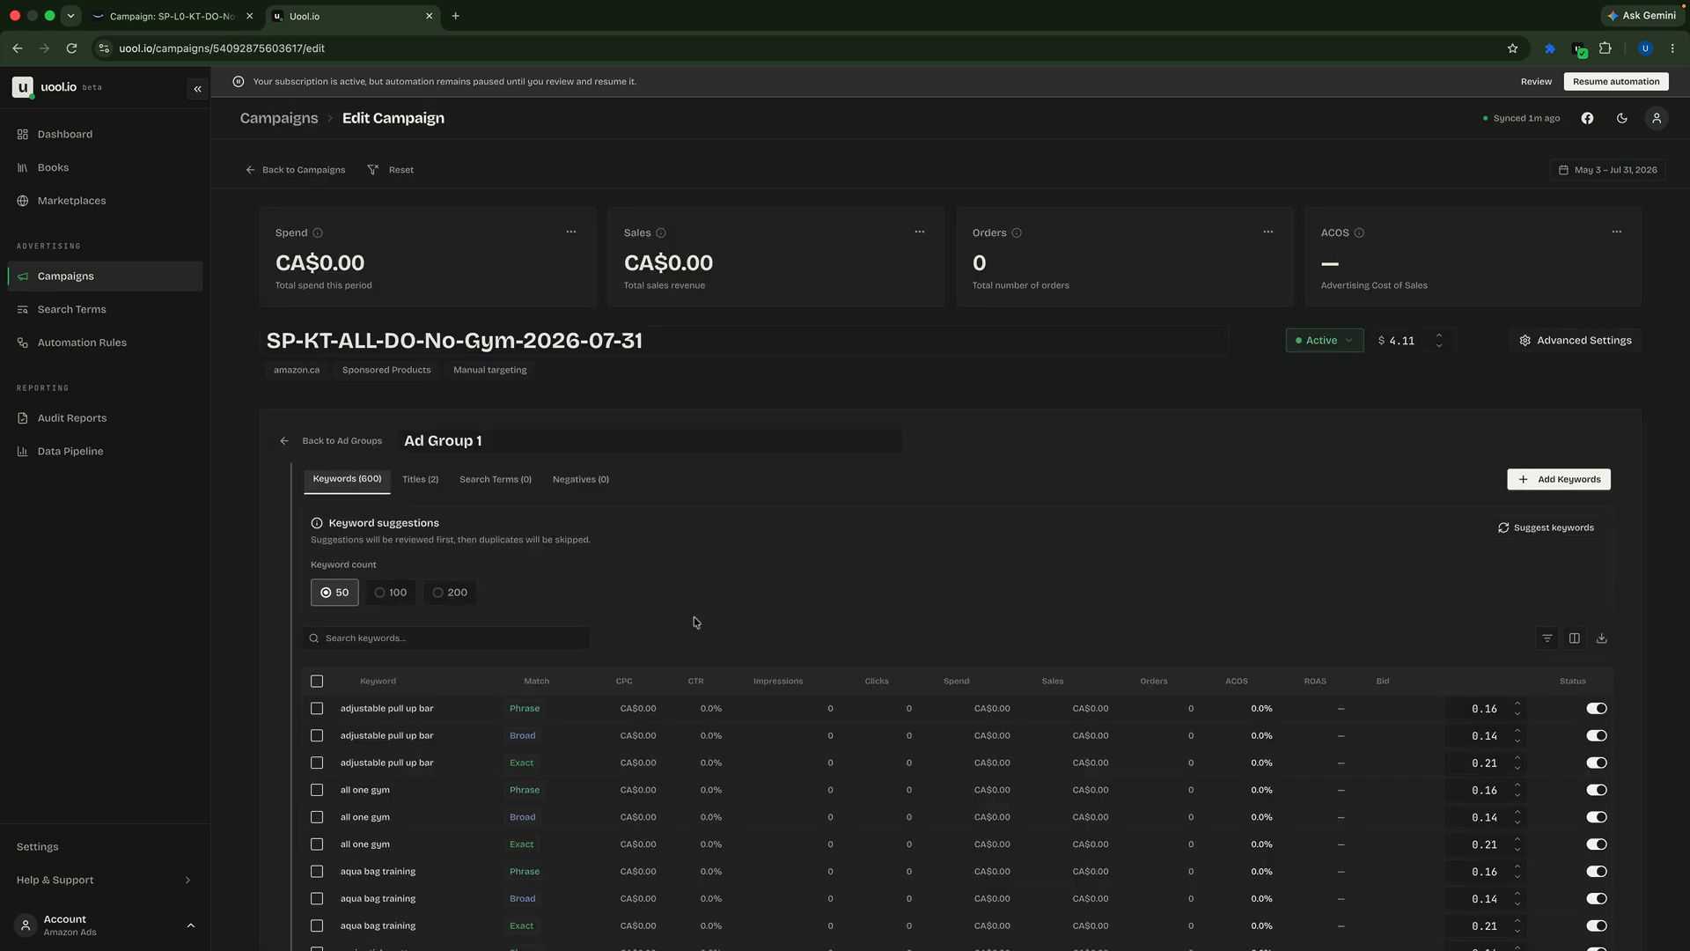
scroll(694, 621, down, 3)
scroll(519, 713, down, 3)
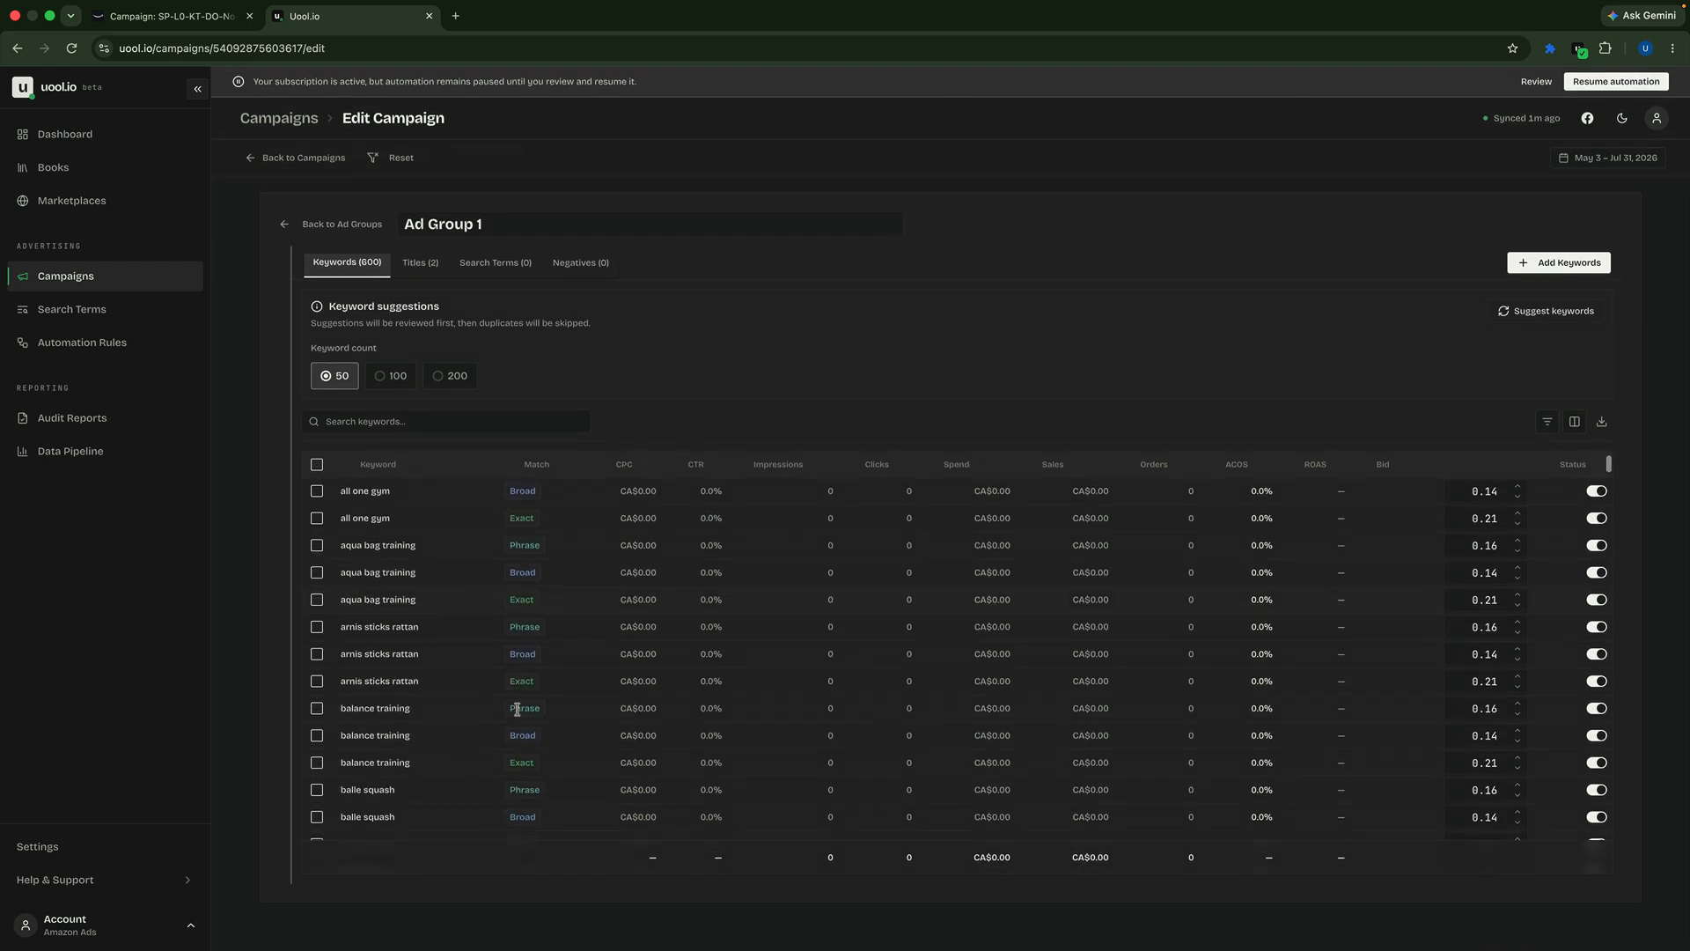
scroll(519, 713, down, 10)
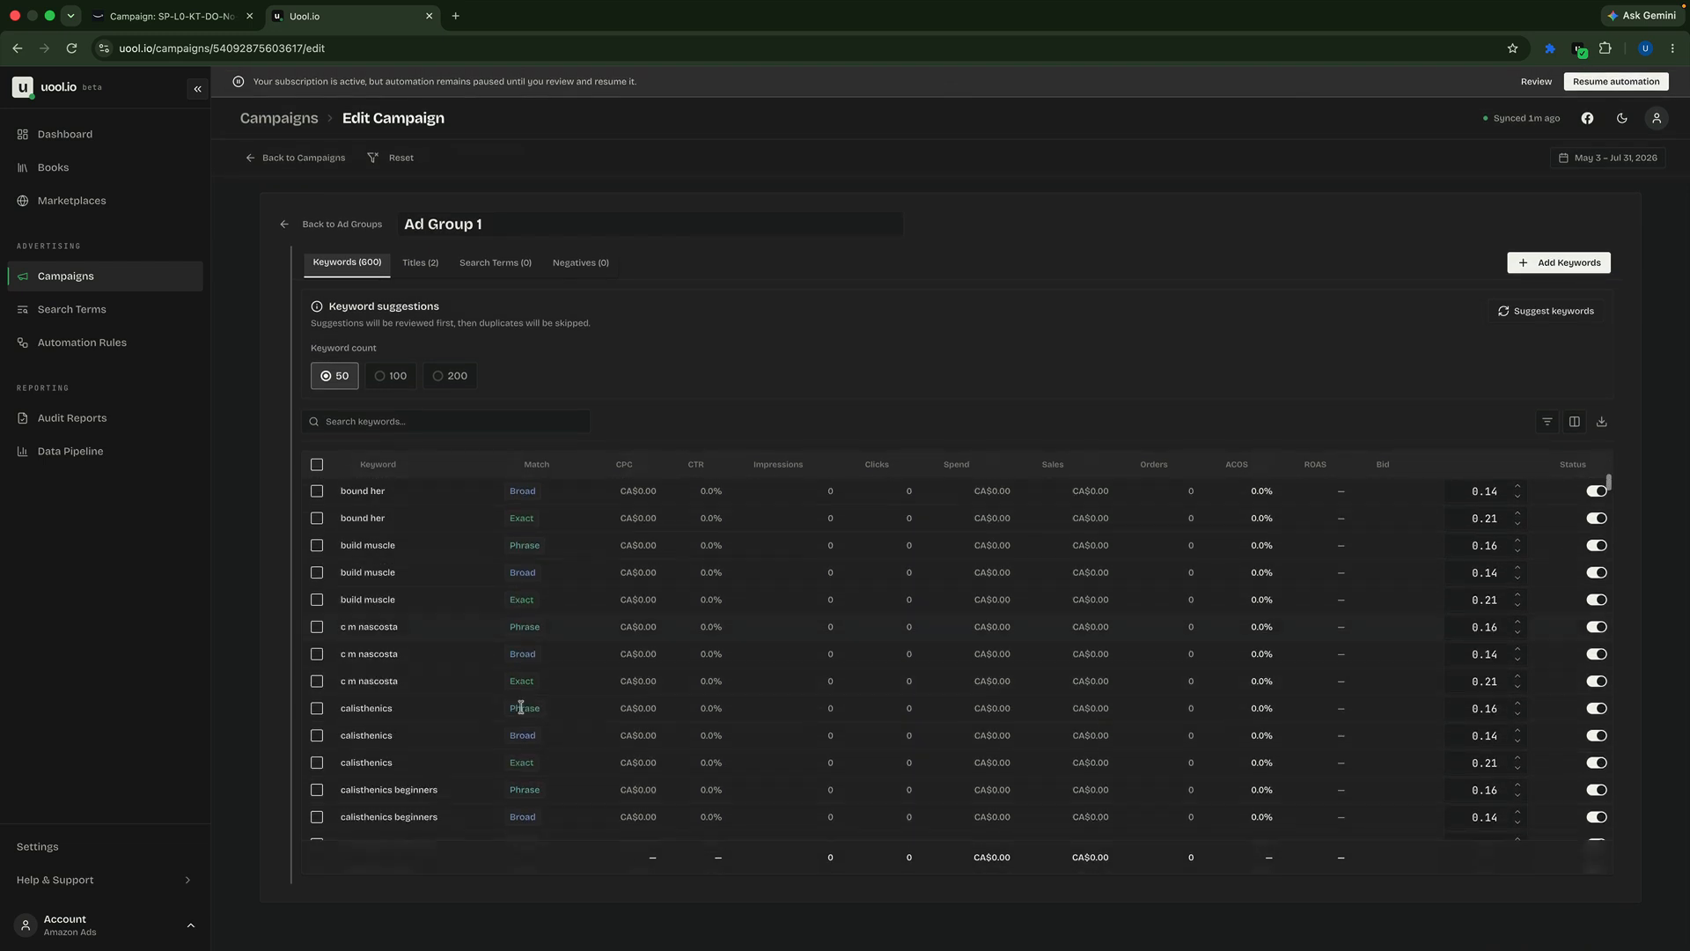
scroll(521, 711, down, 5)
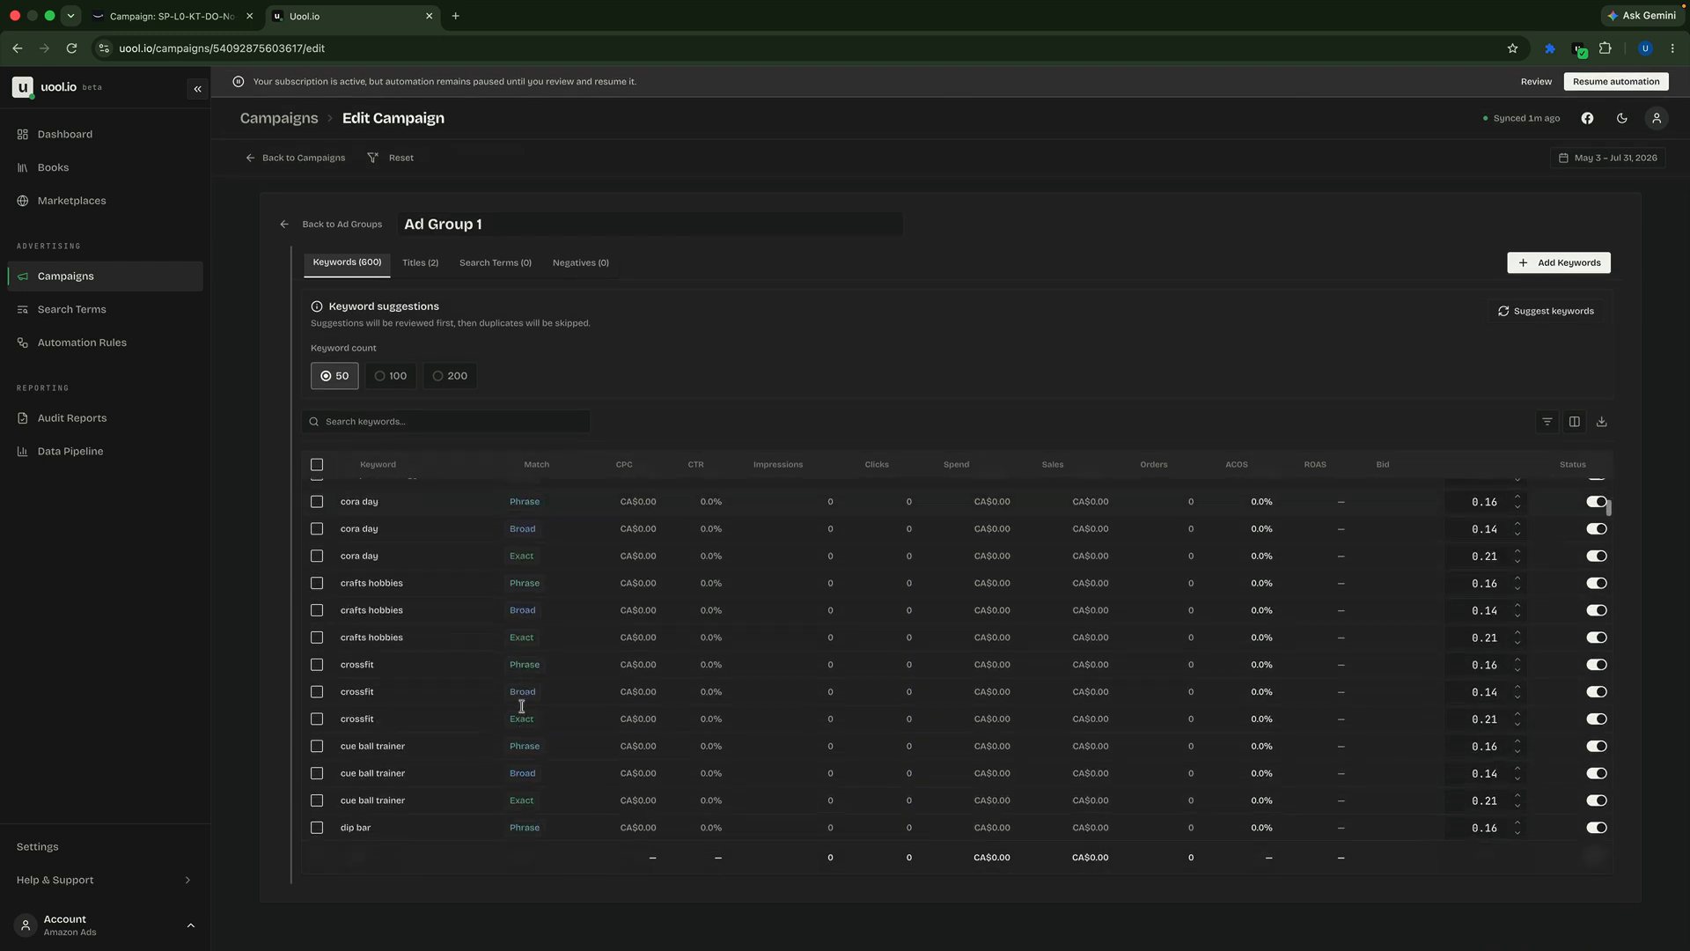
scroll(435, 696, down, 5)
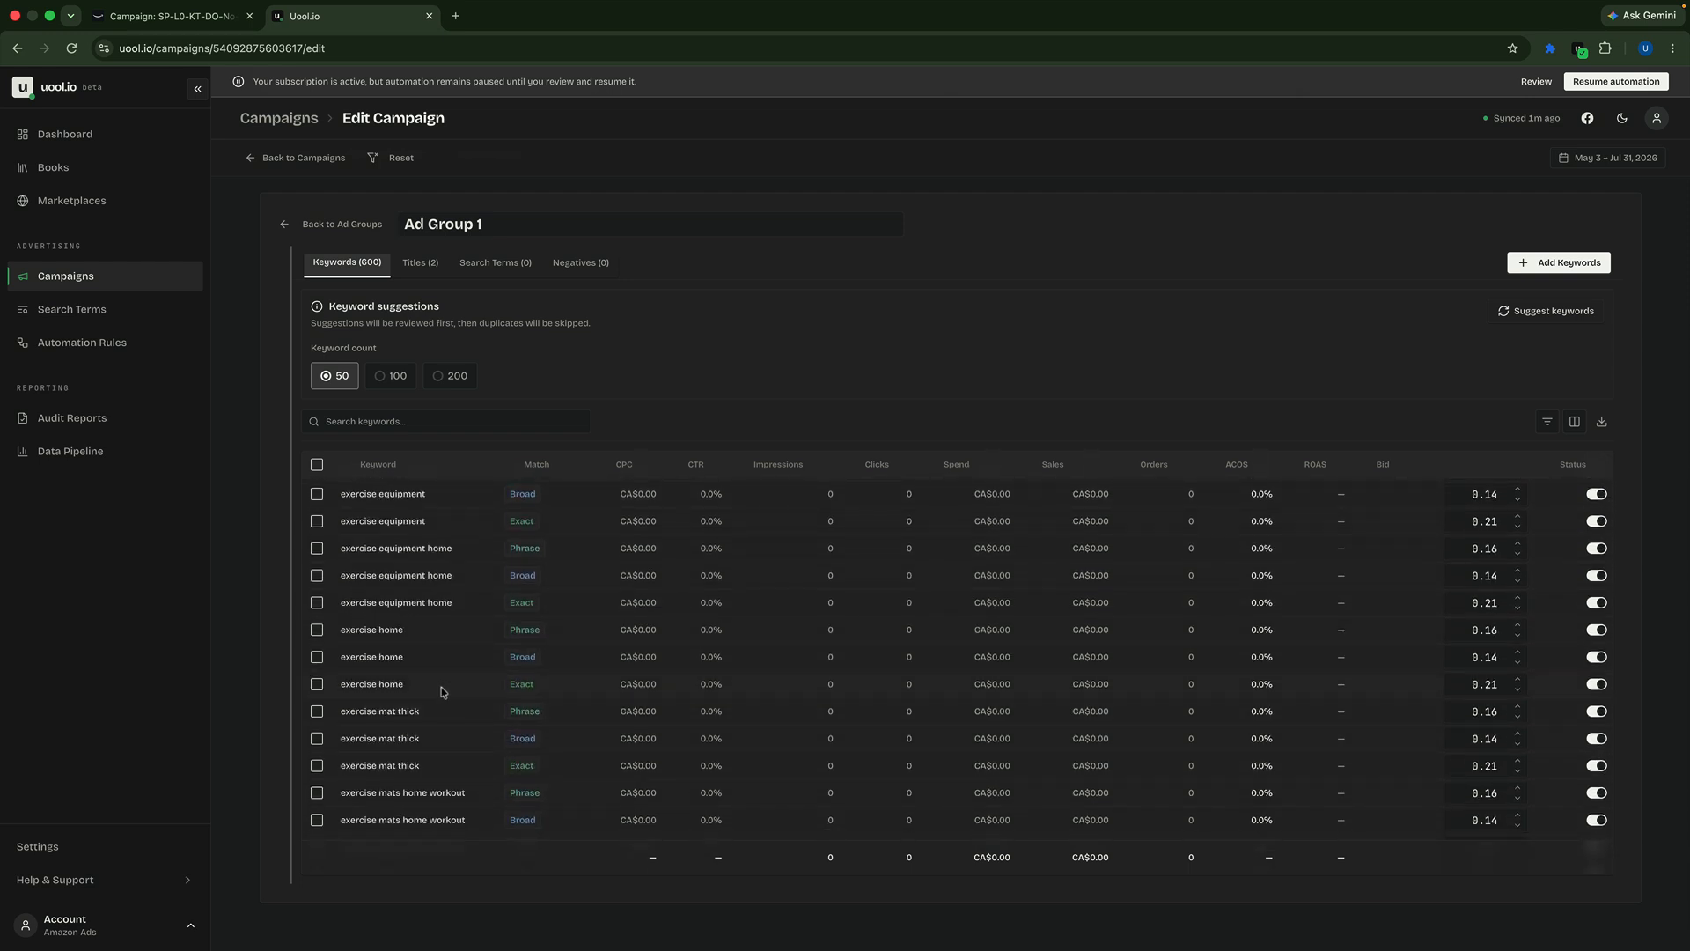
scroll(439, 669, down, 3)
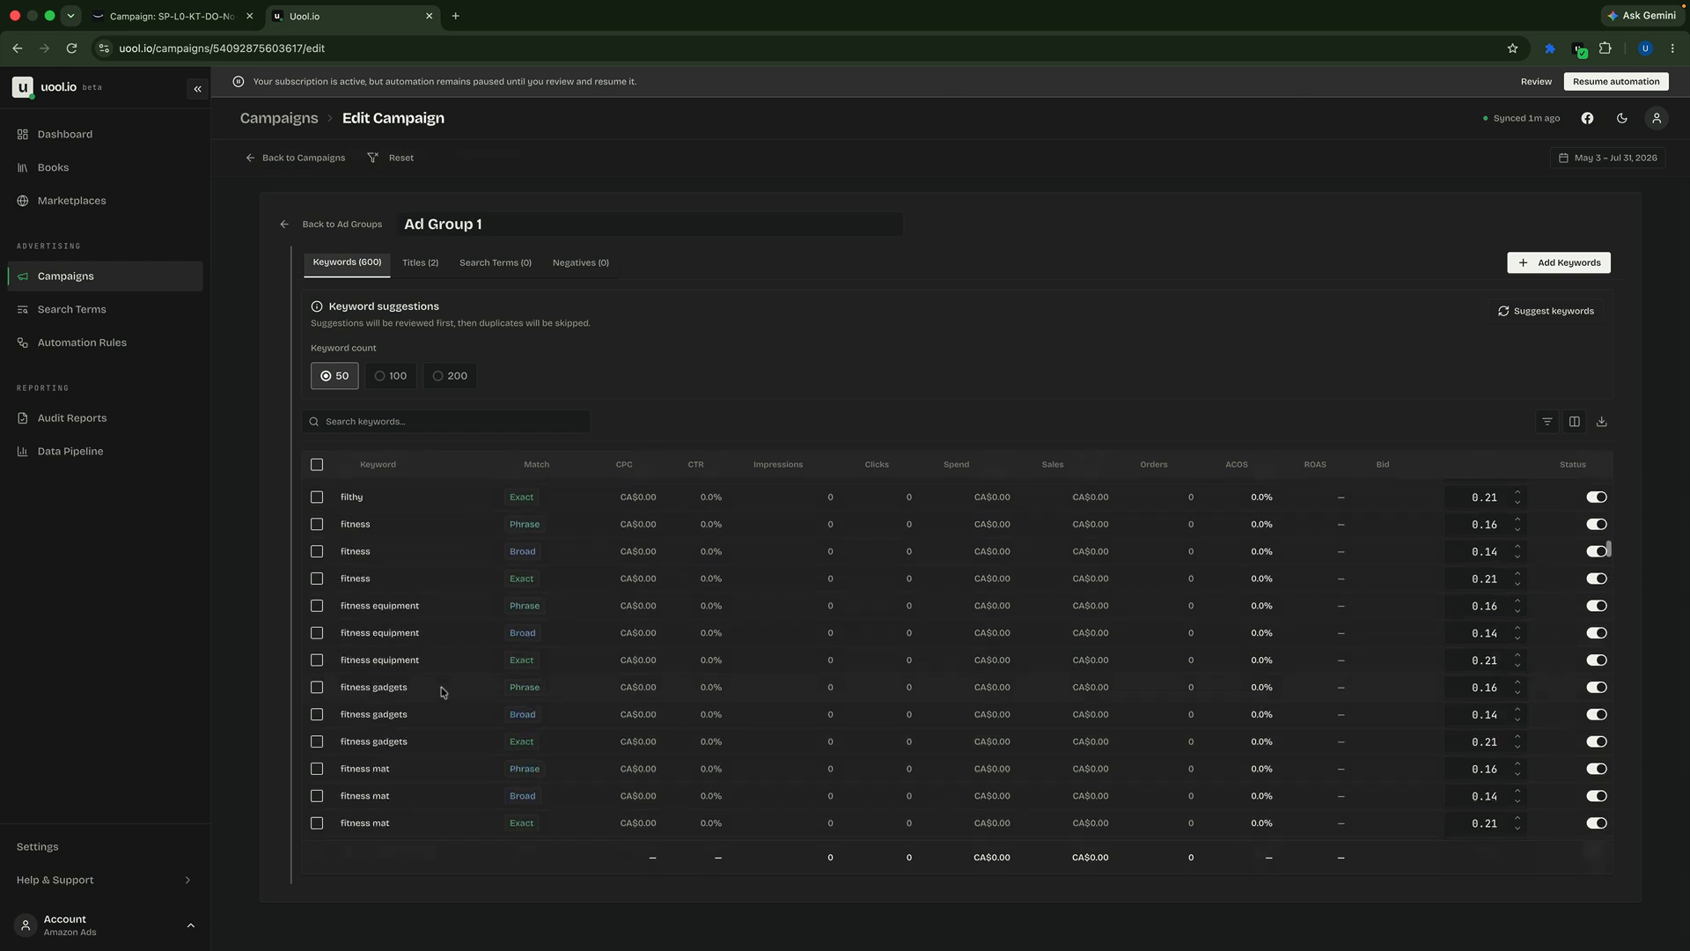
scroll(431, 639, up, 4)
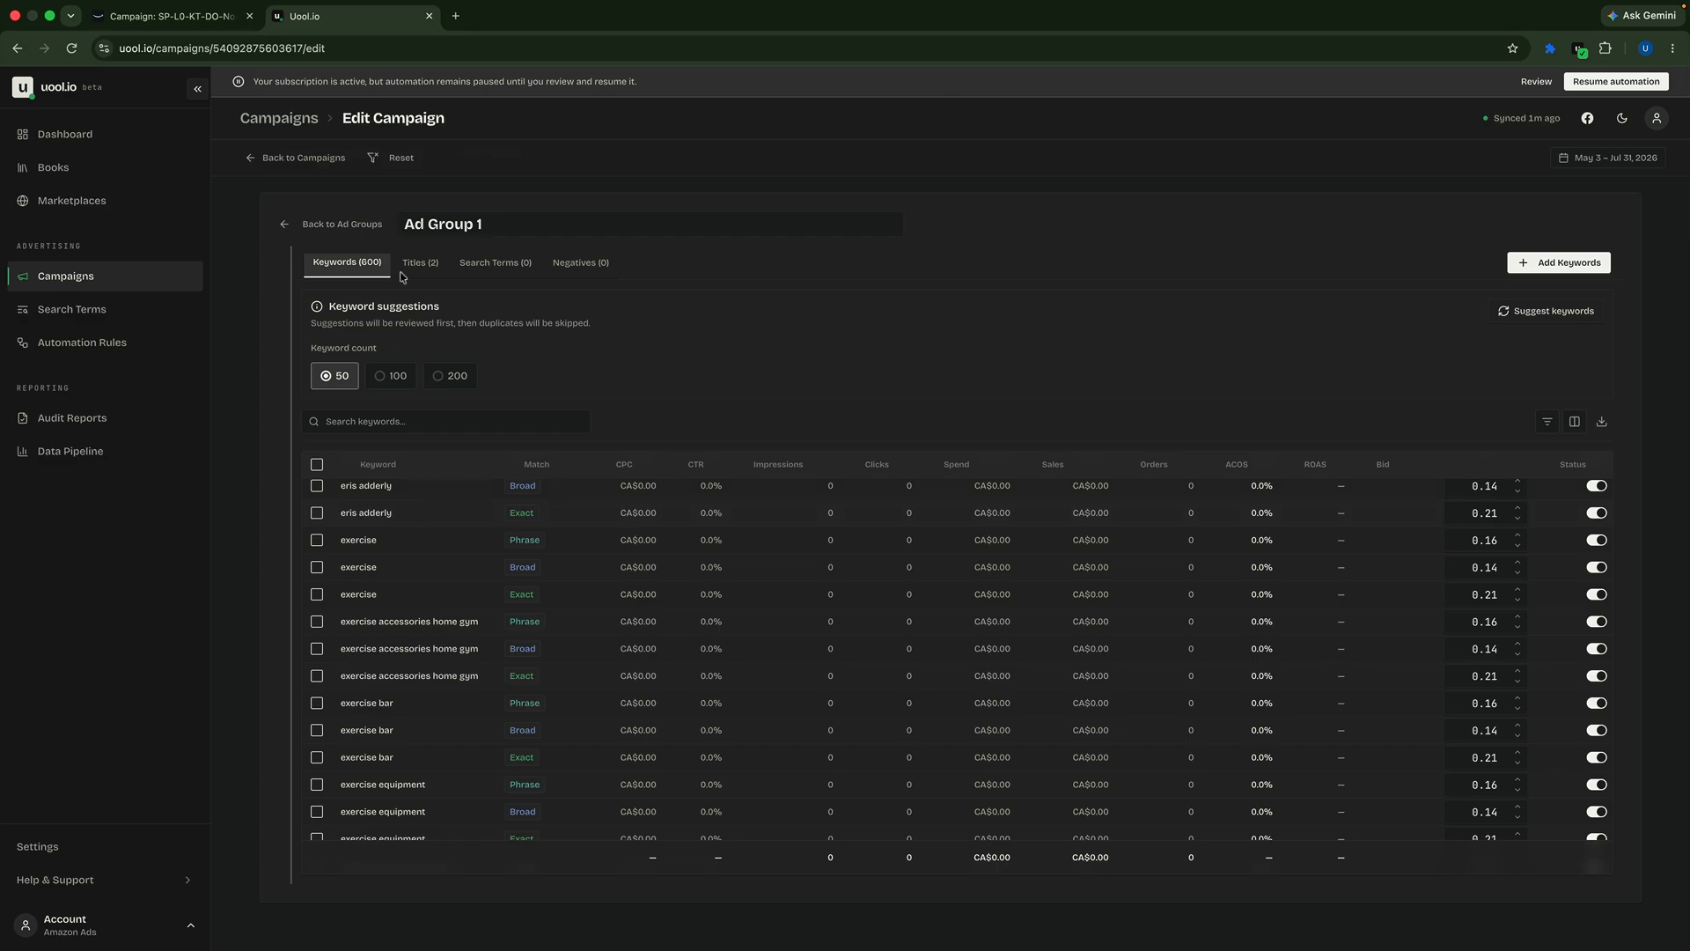
click(285, 224)
- Switch to Amazon Ads, sort all campaigns by newest start date, and open the Australian SP-KT-ALL-DO-No-Gym-2026-07-31 campaign
key(ctrl+shift+Tab)
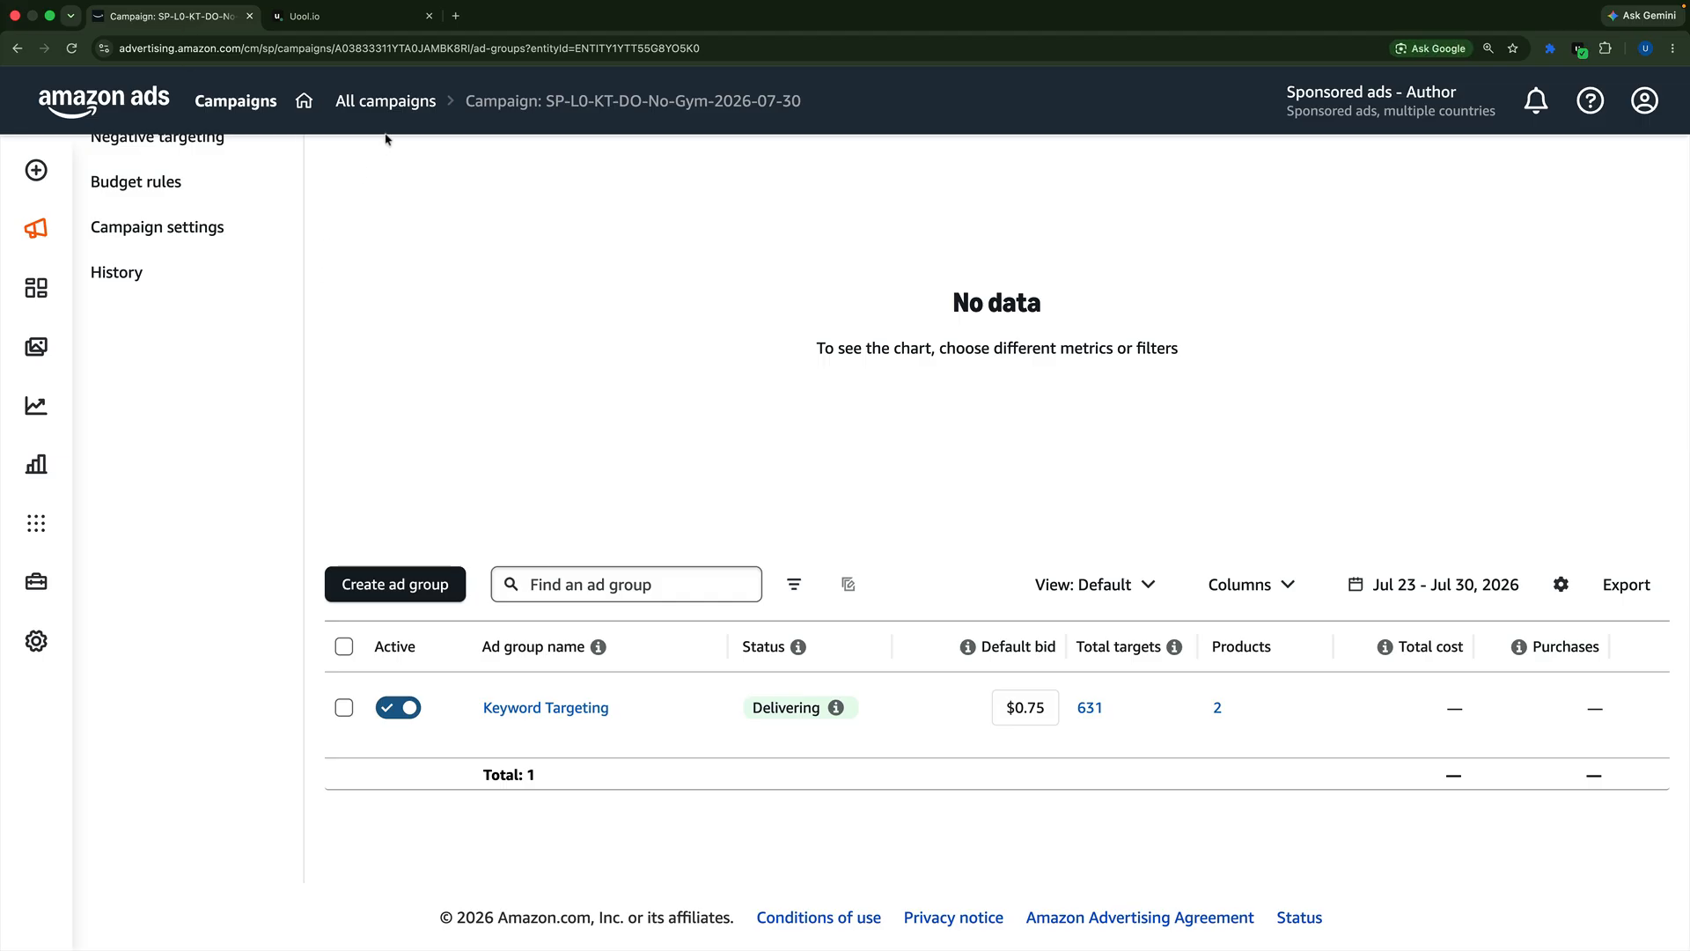
click(386, 102)
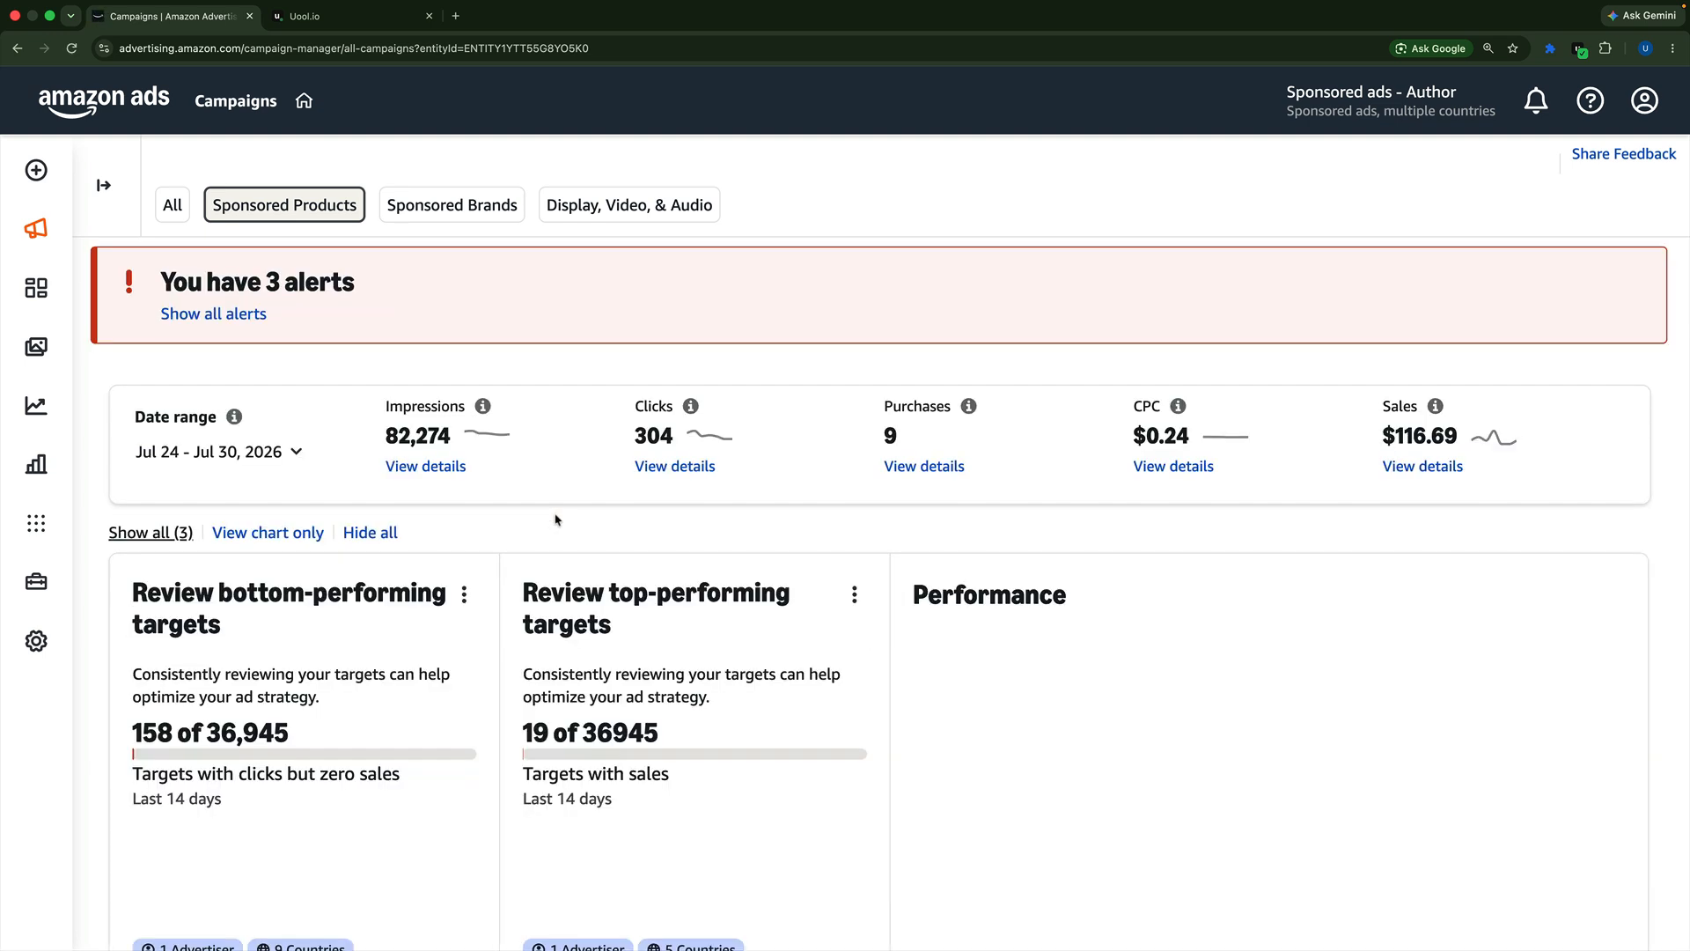
scroll(554, 520, down, 10)
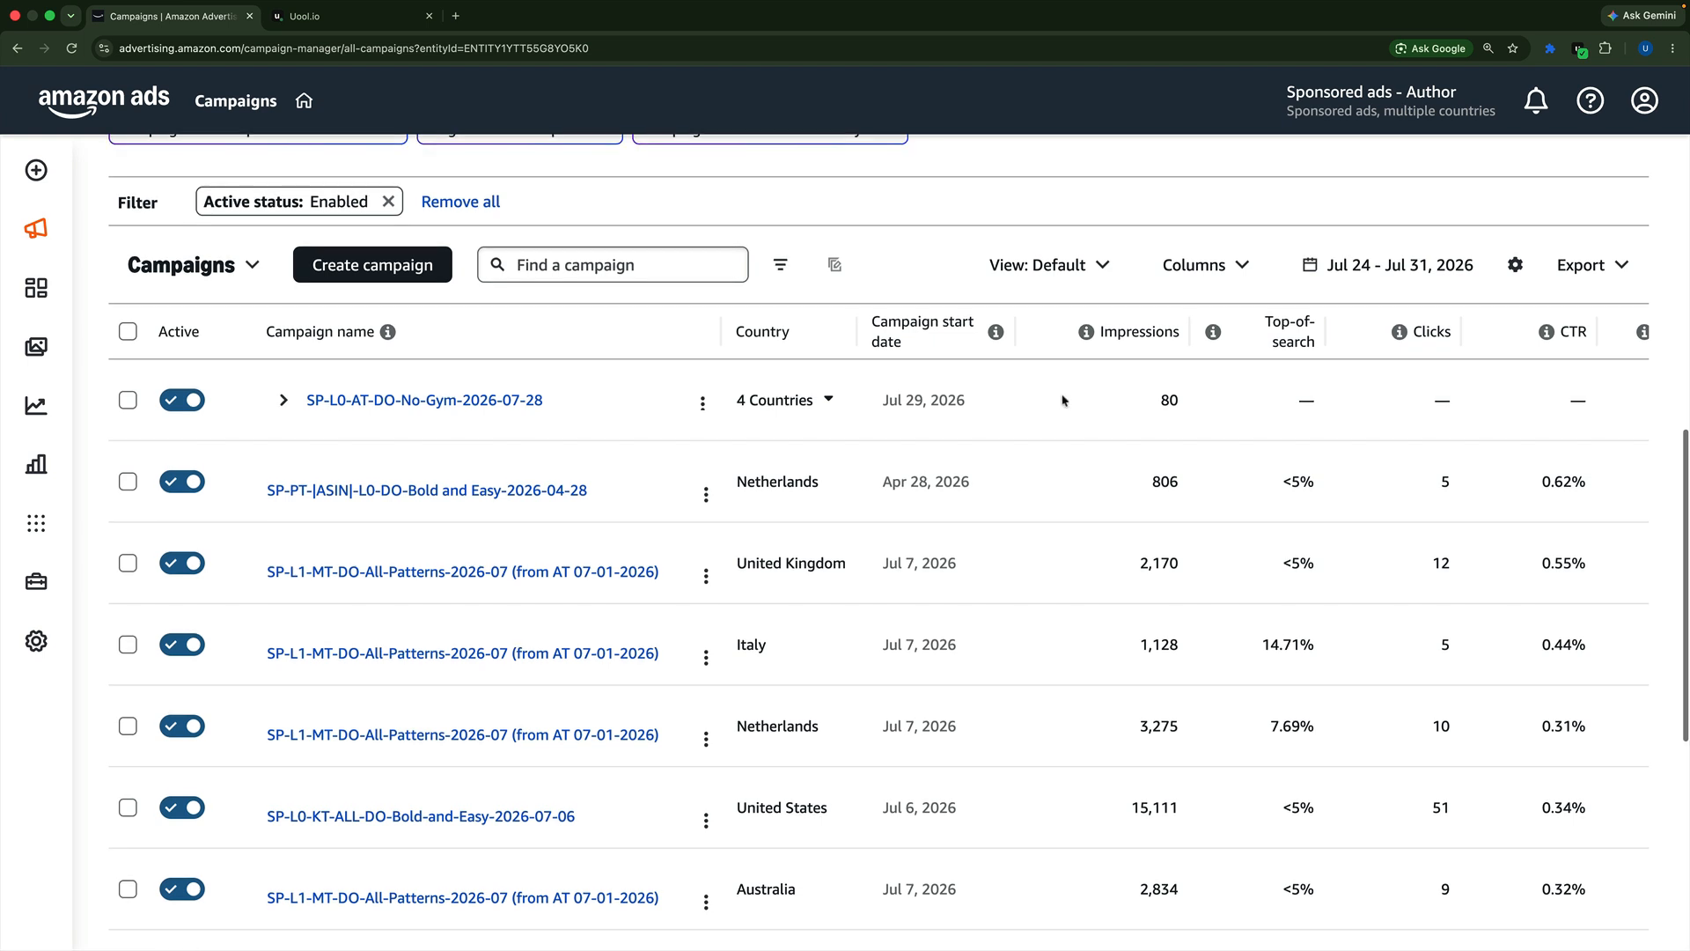
click(916, 330)
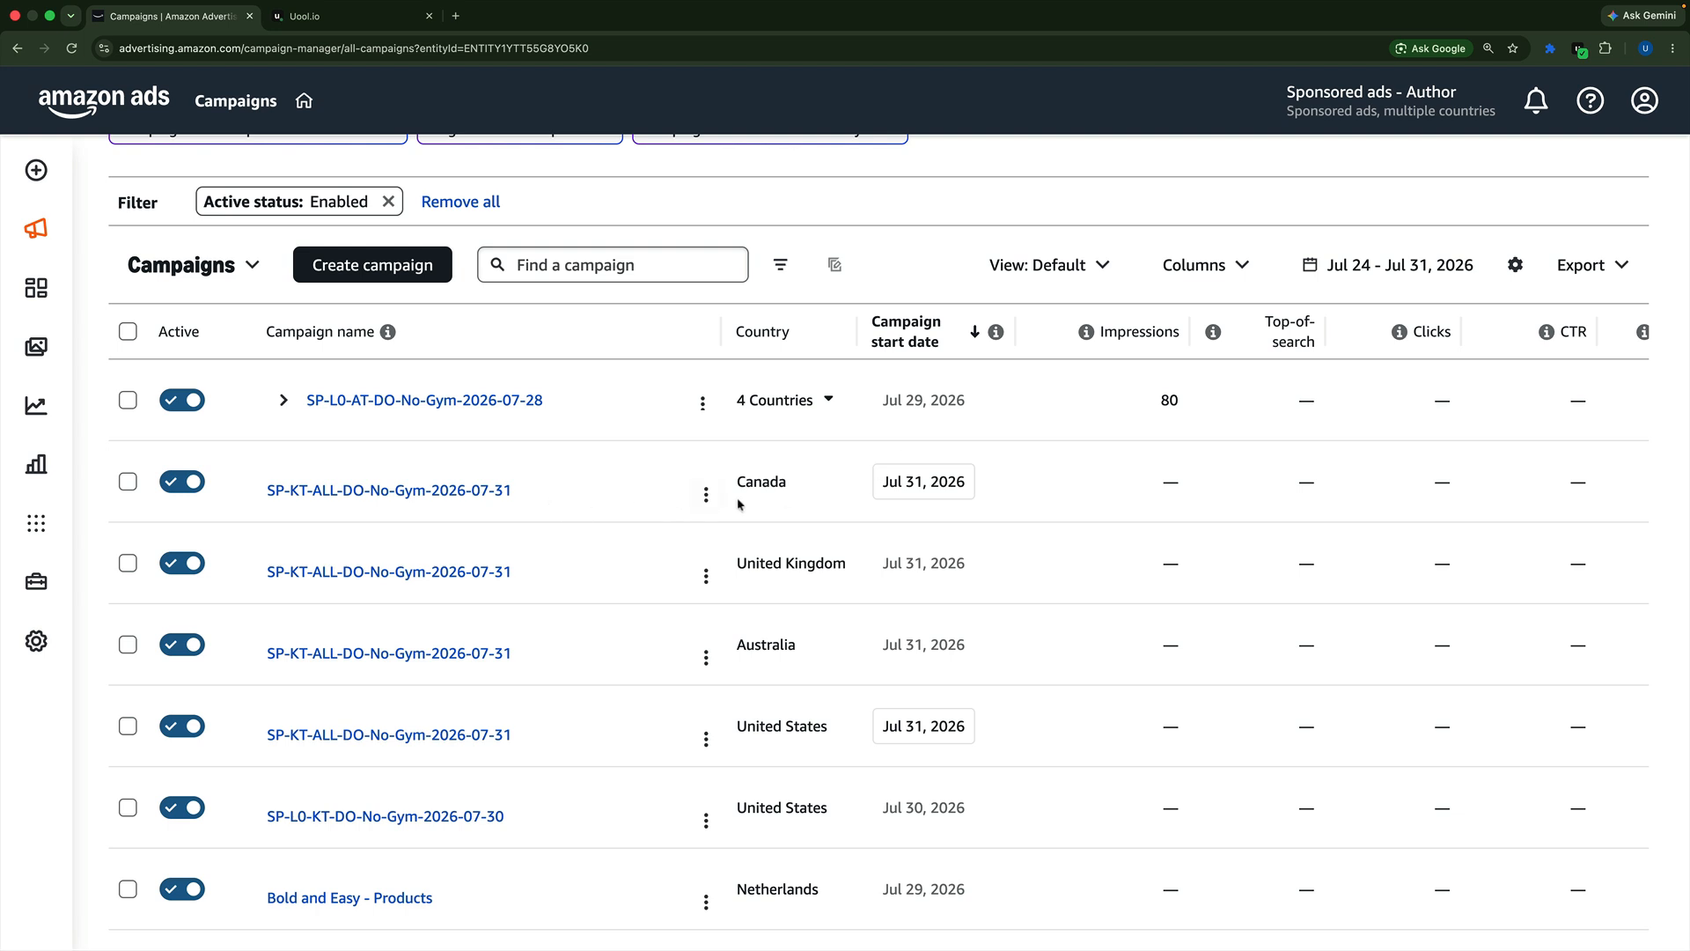
scroll(660, 700, down, 1)
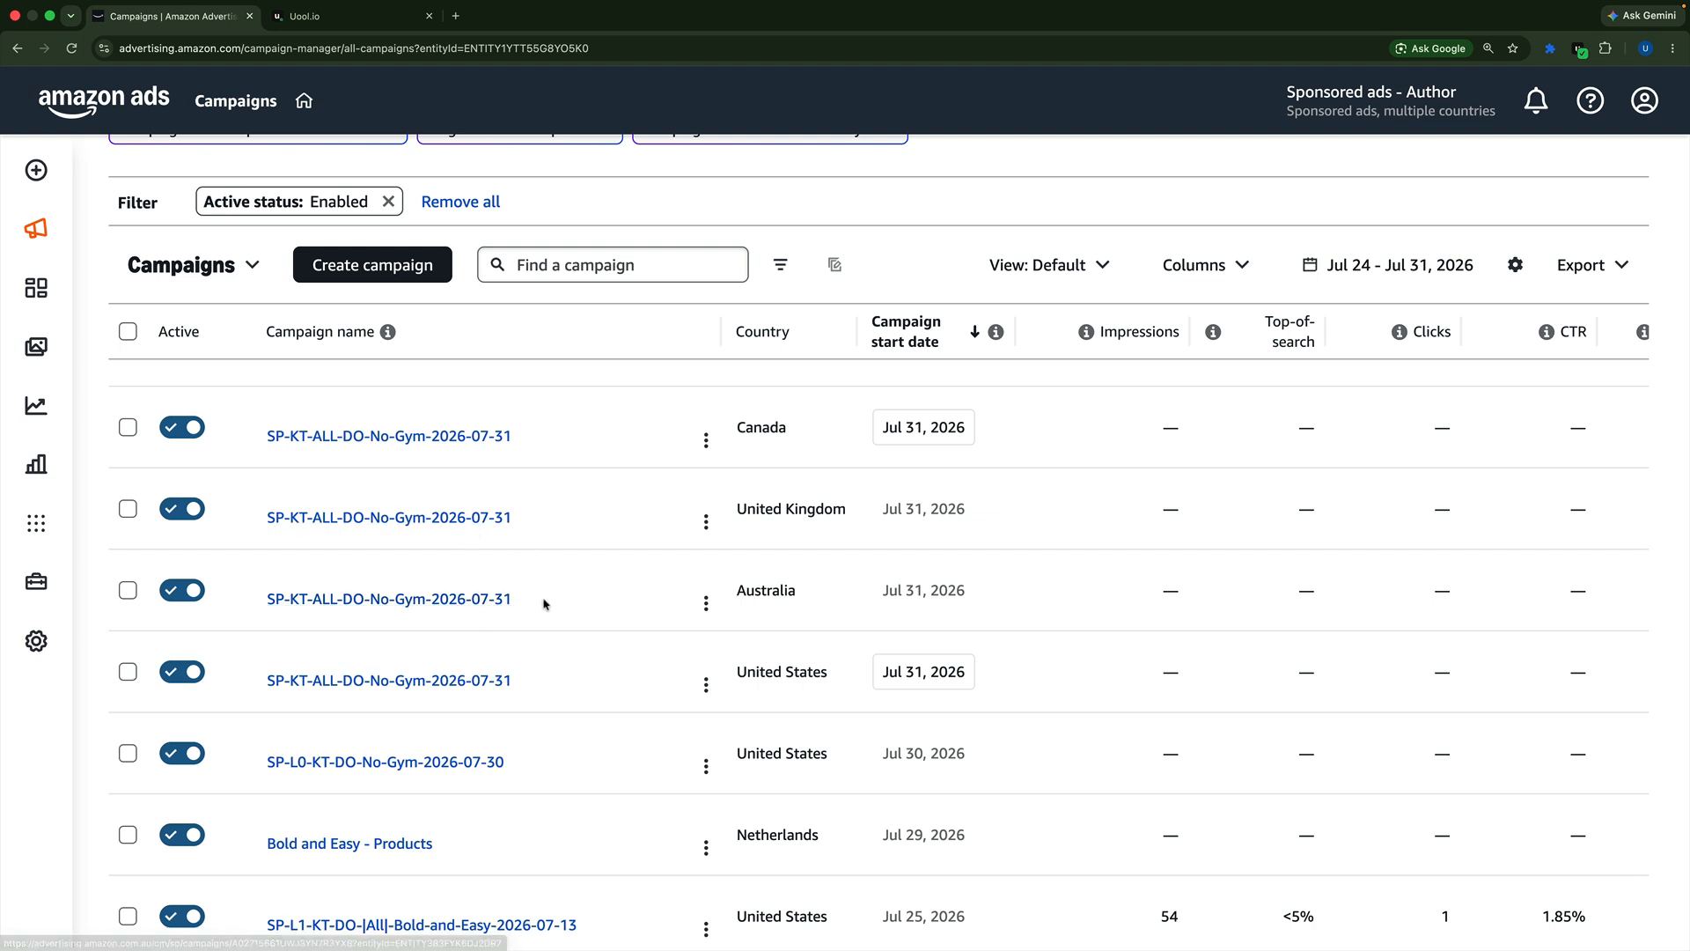
click(469, 601)
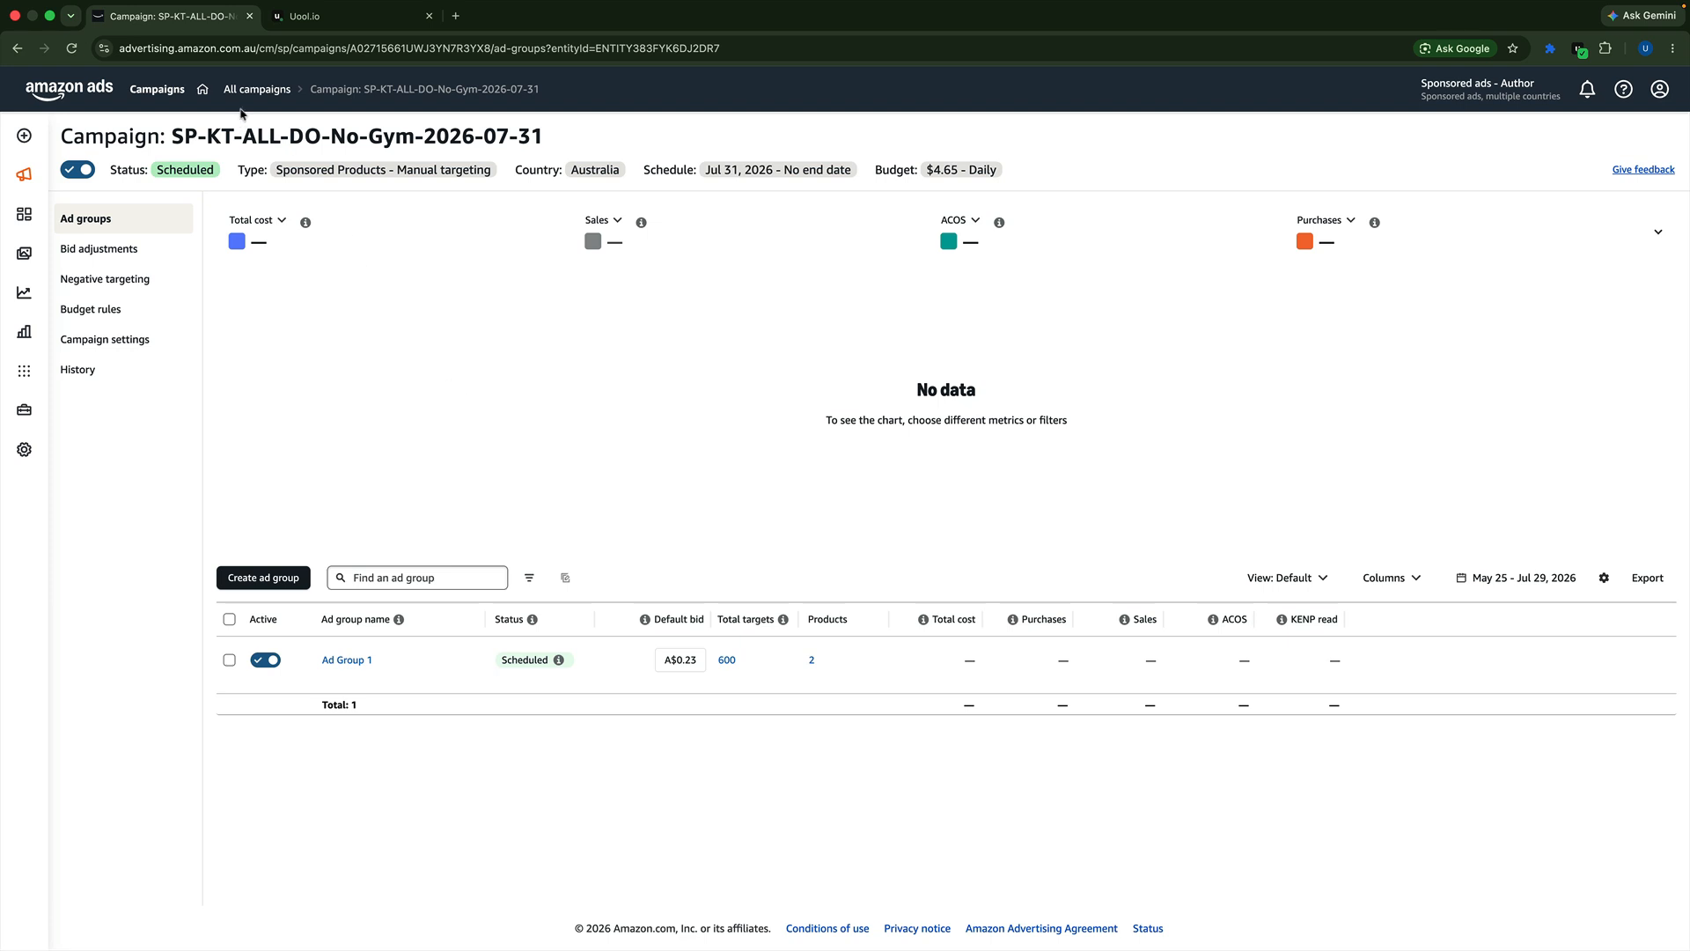
- Switch back to the Canadian SP-KT-ALL-DO-No-Gym-2026-07-31 campaign in Uool.io
click(324, 22)
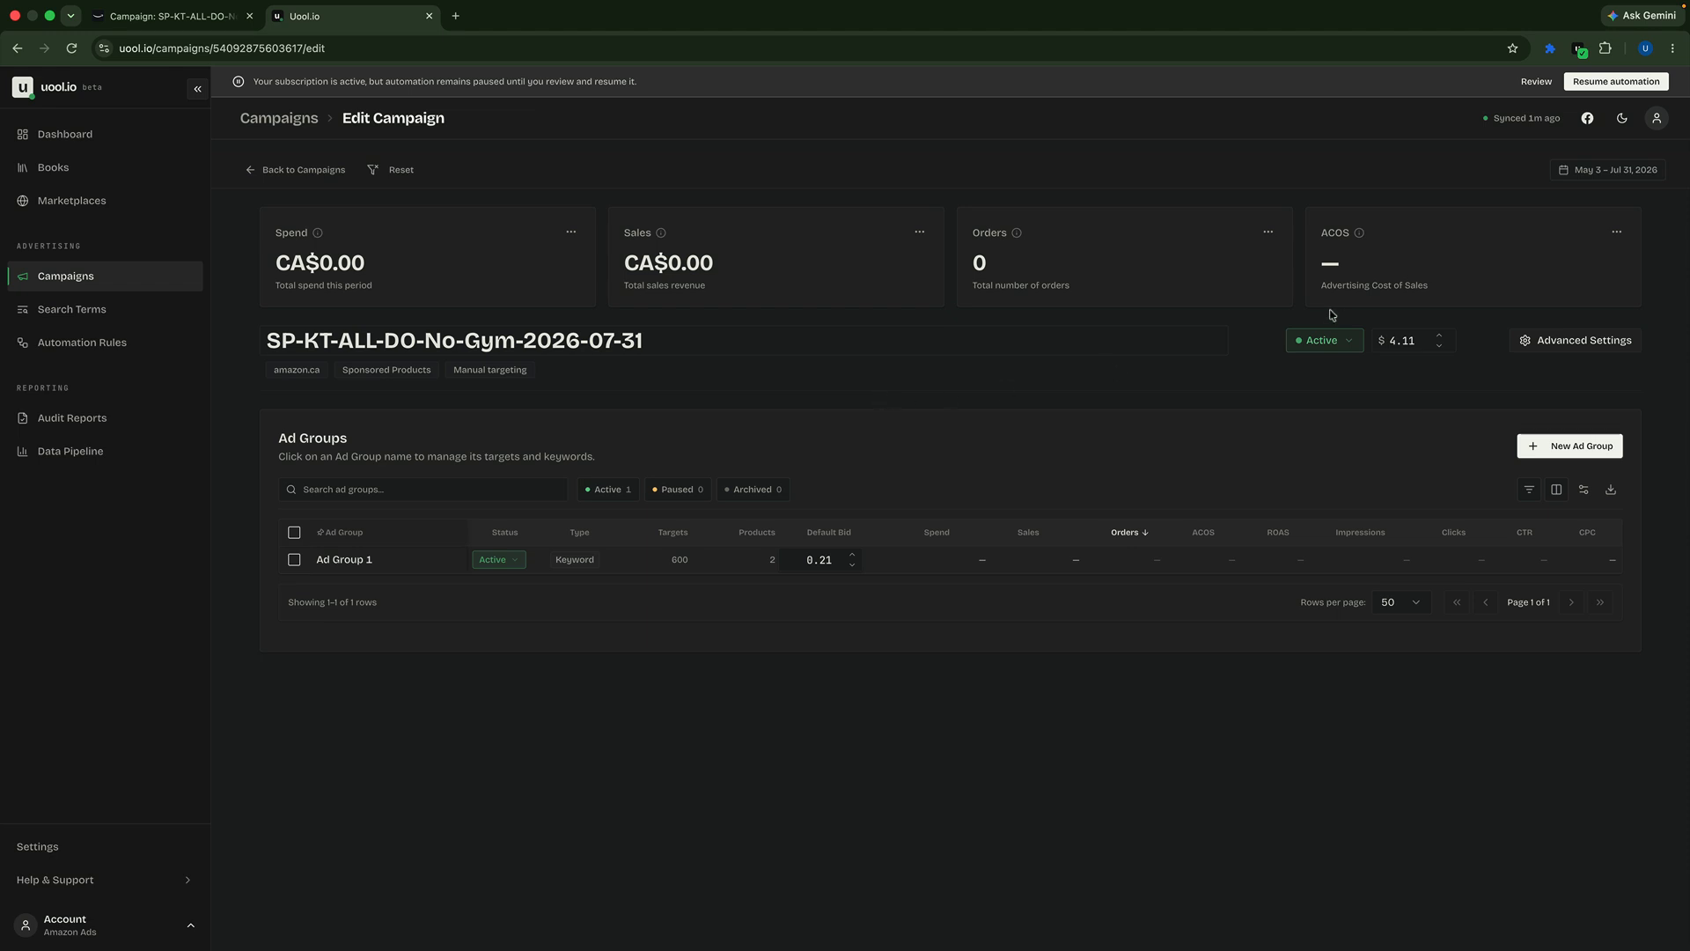
mouse_move(1374, 2)
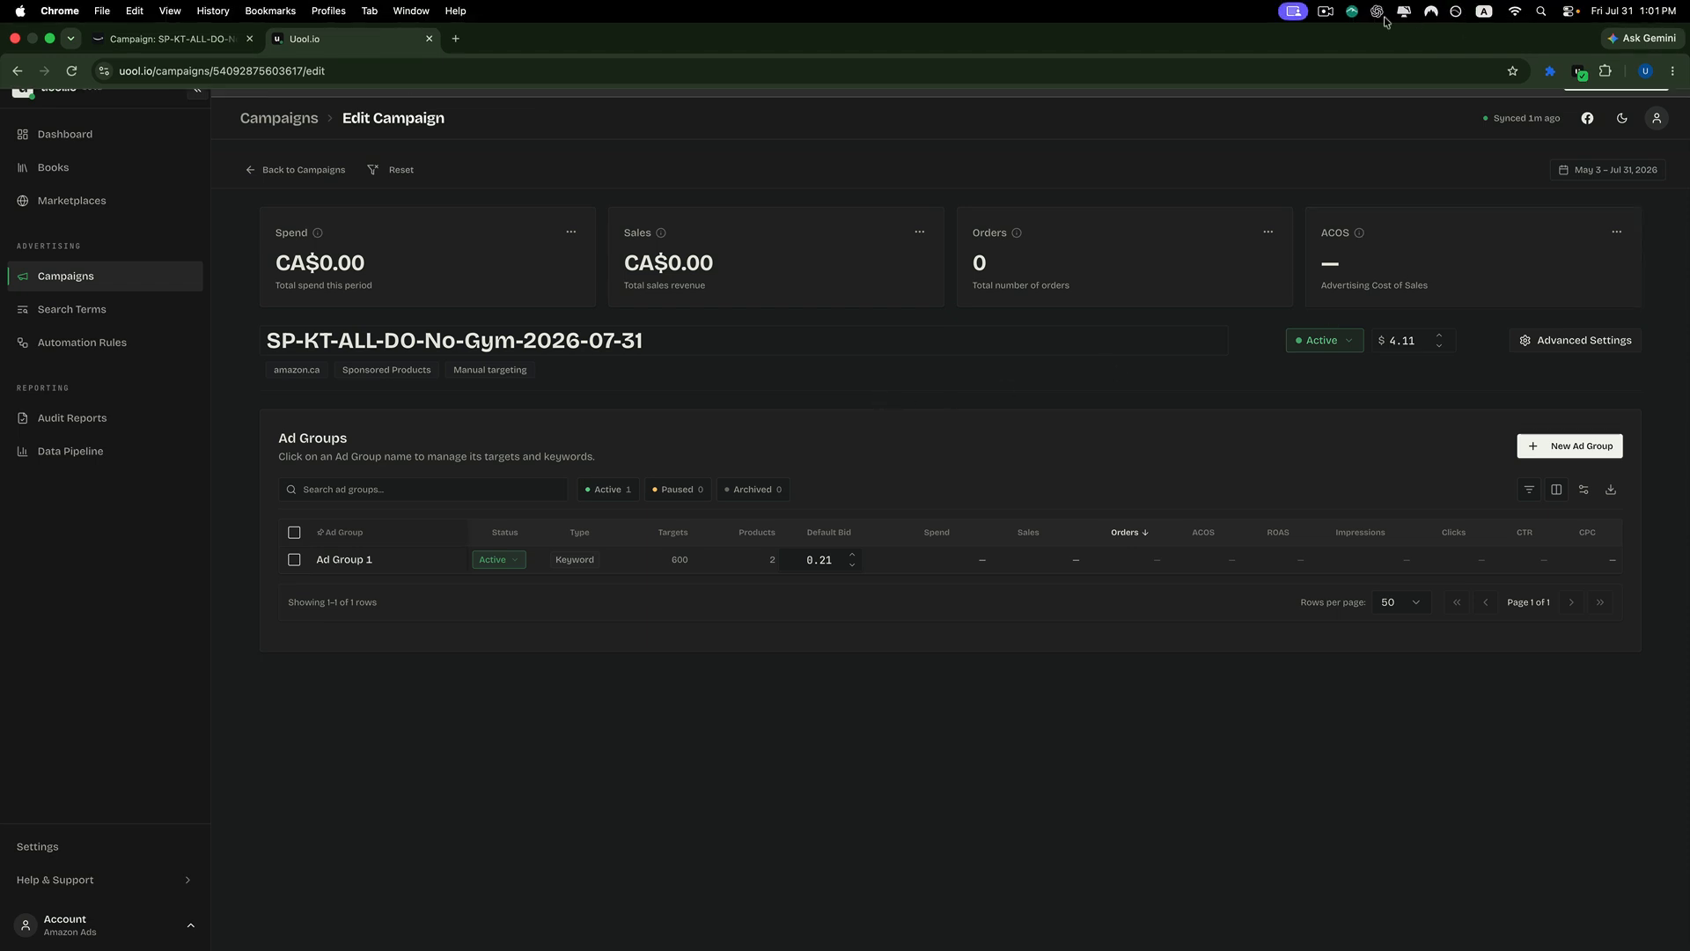